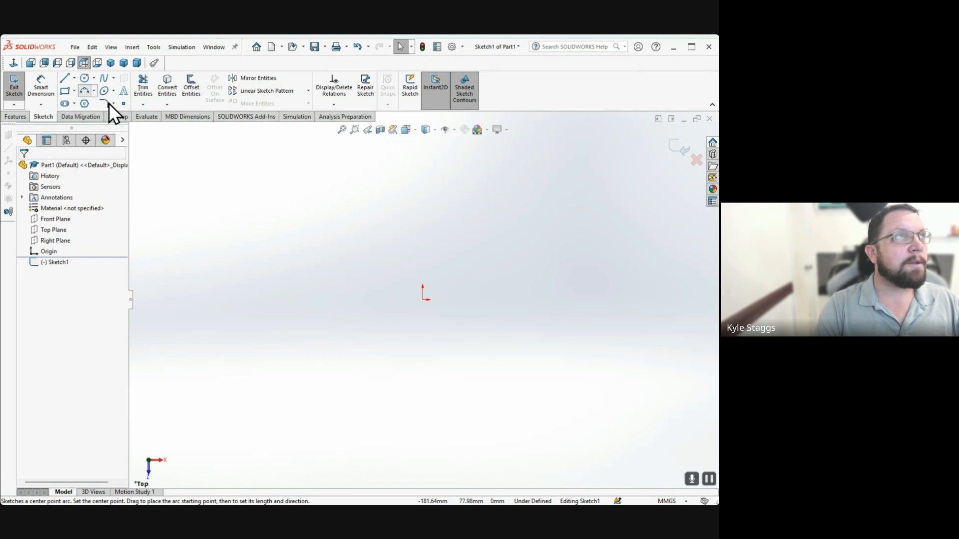
Sketch a centerpoint arc centred on the origin, radius about 16 mm, sweeping about 236° from lower left around to directly above the origin
click(109, 103)
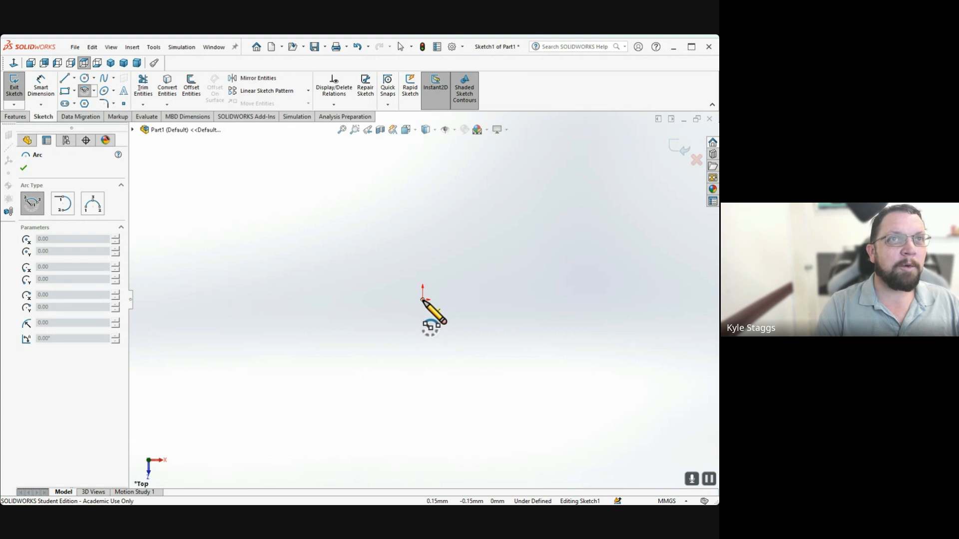
click(422, 300)
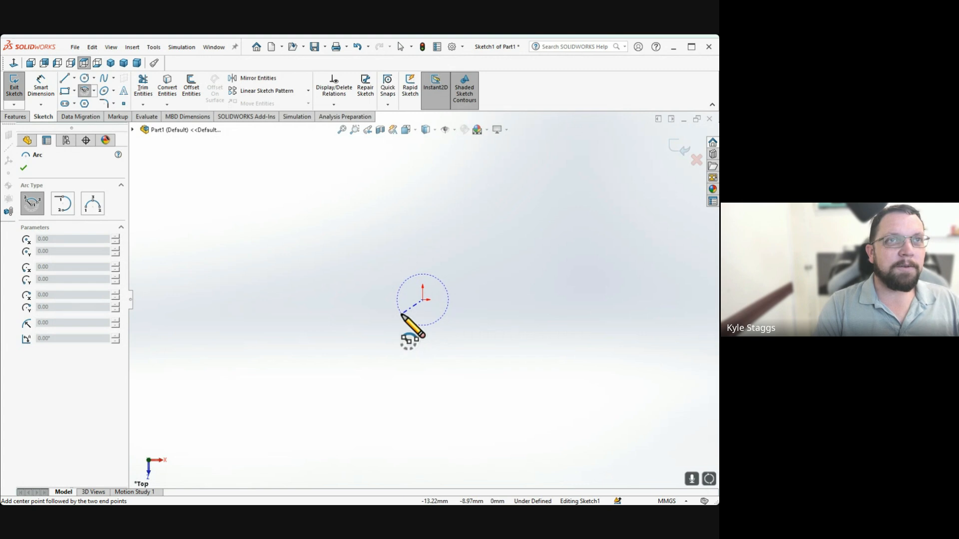
click(402, 314)
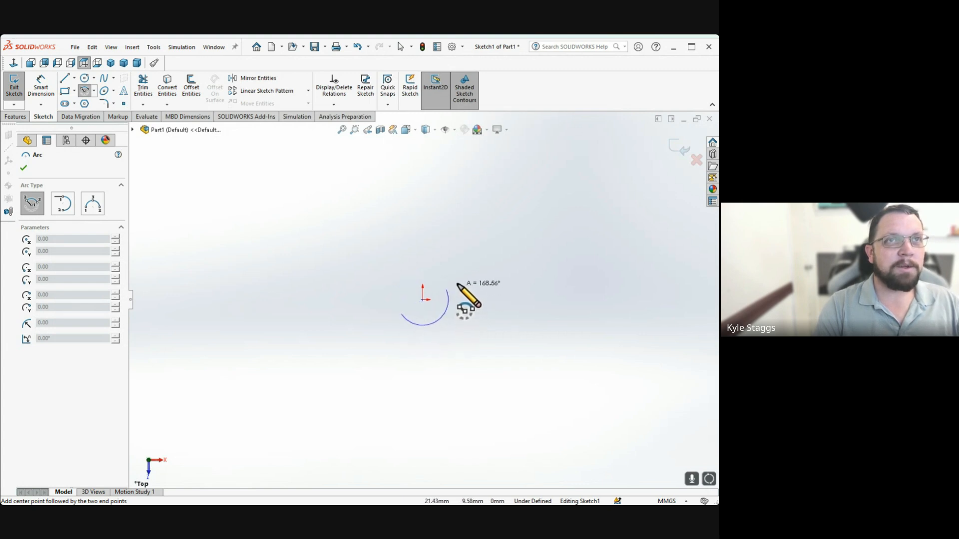
click(423, 273)
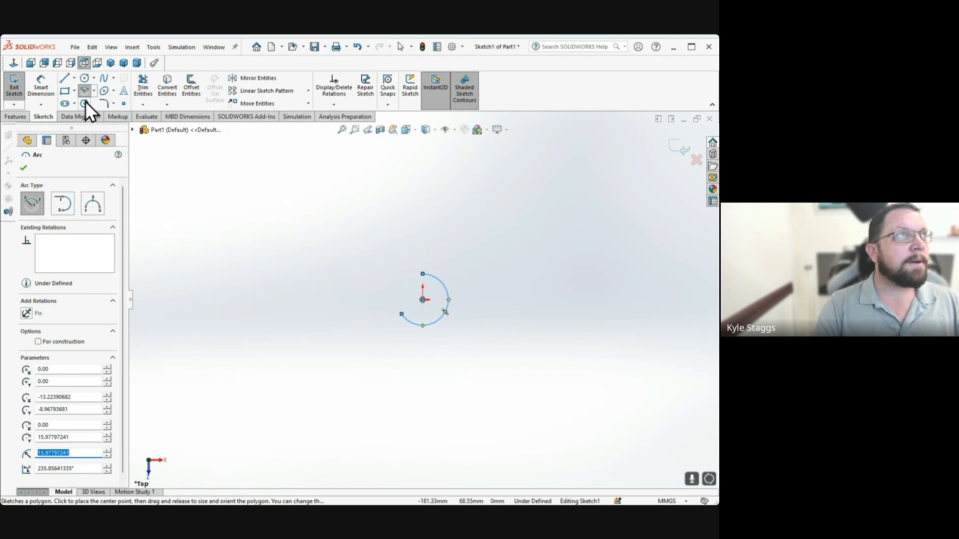
Sketch a second, larger centerpoint arc up and left of the first, open towards it, radius about 42 mm and sweep about 220°
mouse_move(299, 303)
middle_down()
mouse_move(363, 314)
mouse_move(280, 282)
mouse_move(290, 282)
middle_up()
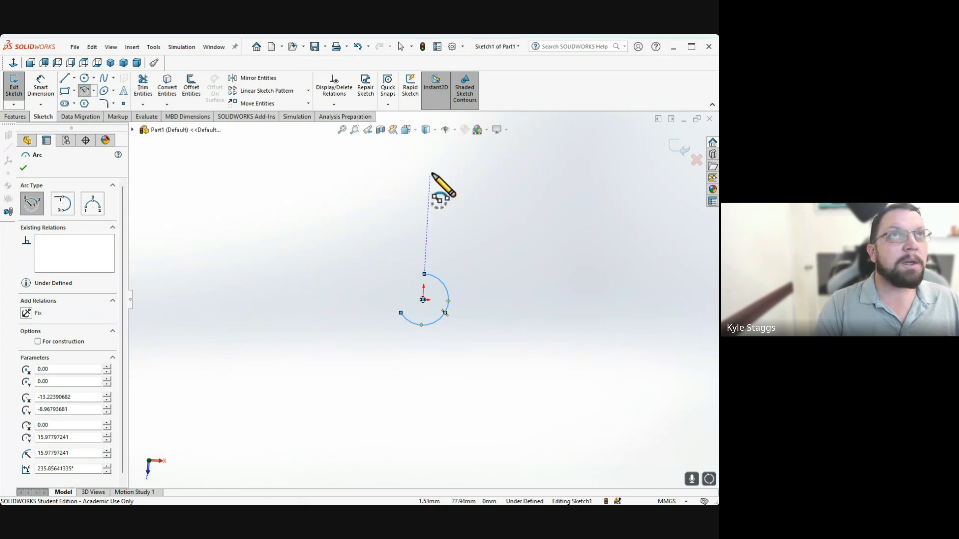
click(406, 131)
click(344, 339)
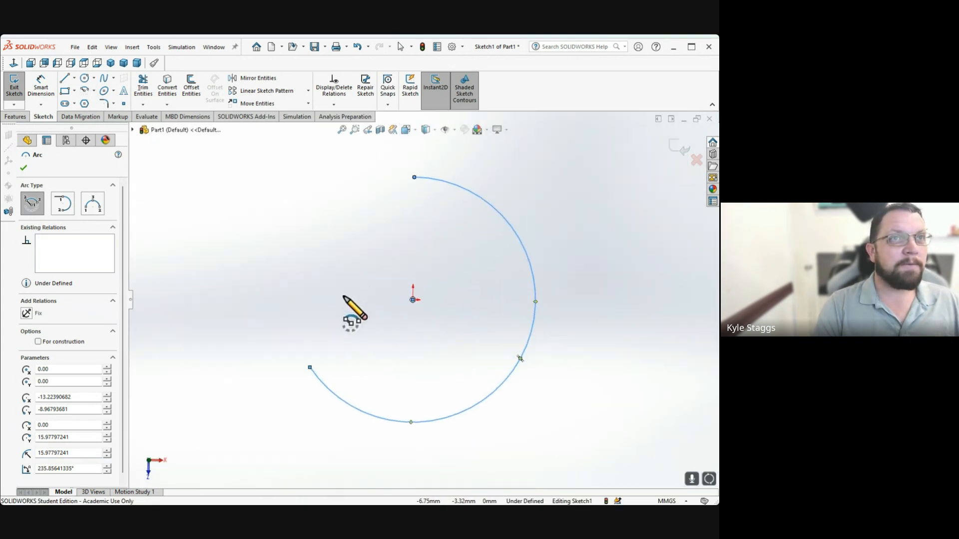
scroll(351, 240, up, 11)
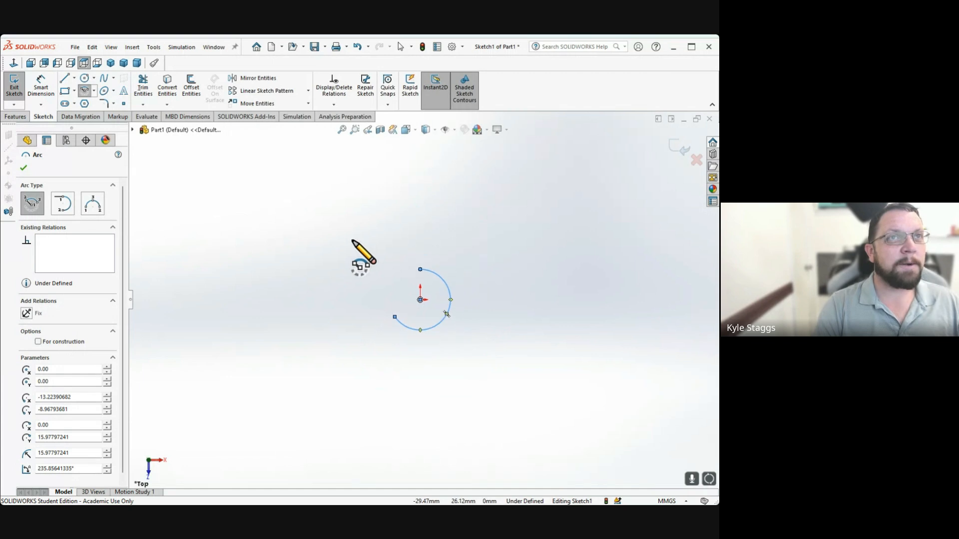
mouse_move(360, 265)
ctrl+middle_down()
mouse_move(472, 321)
mouse_move(517, 328)
mouse_move(518, 306)
mouse_move(521, 326)
ctrl+middle_up()
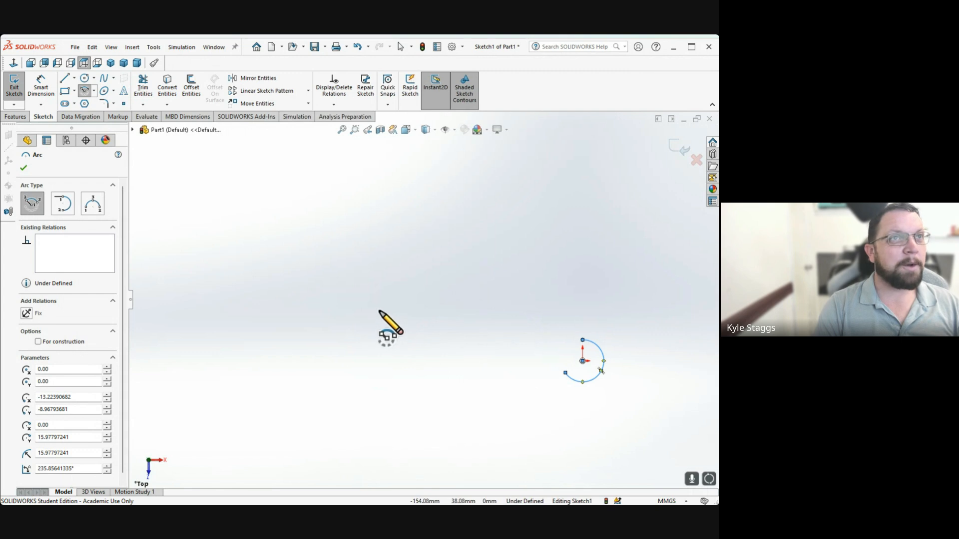
click(357, 285)
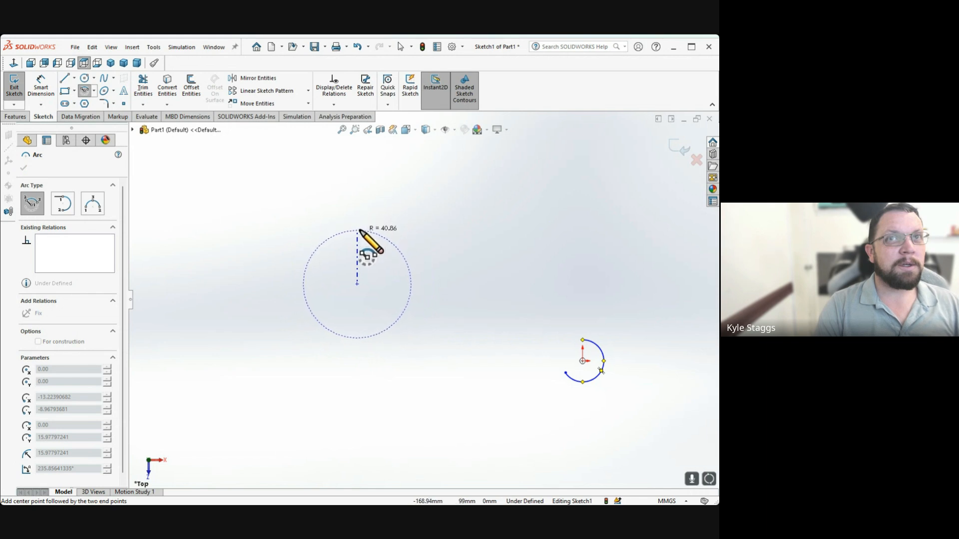
click(357, 229)
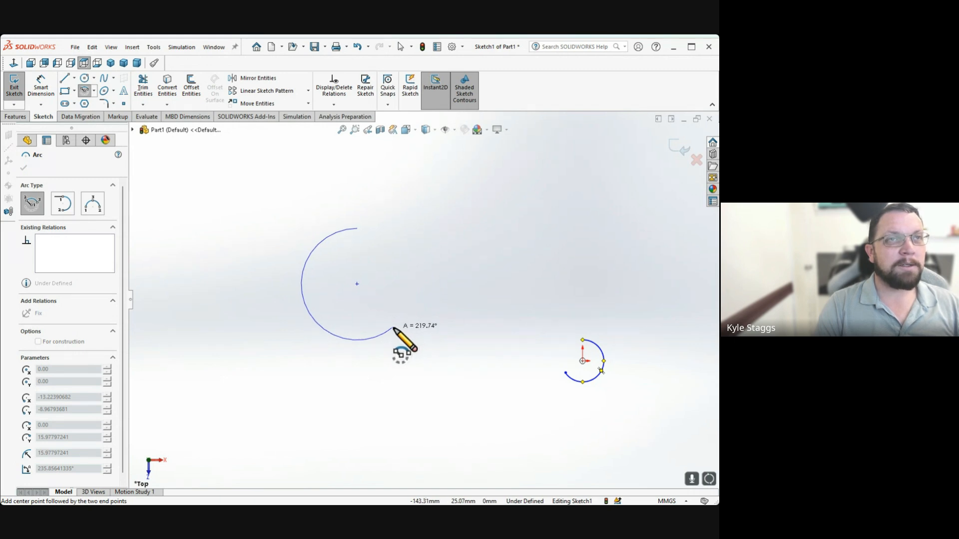
click(394, 329)
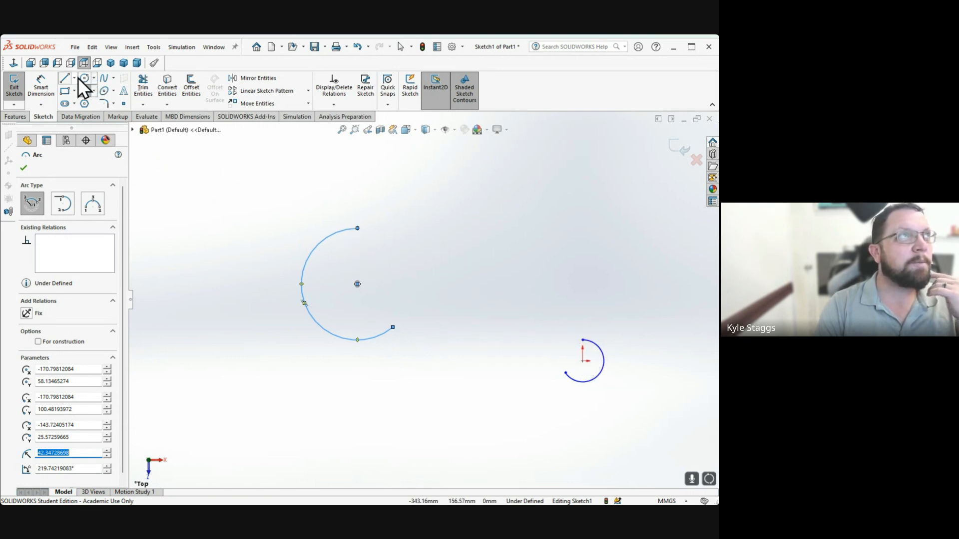
Connect the upper endpoints of the large and small arcs with an upward-bulging three-point arc of about 432 mm radius
click(107, 128)
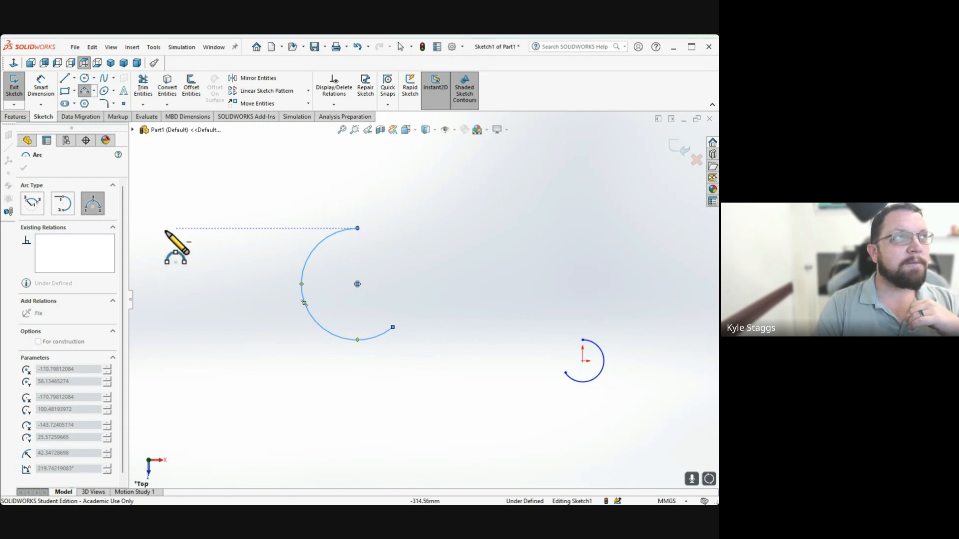
click(357, 229)
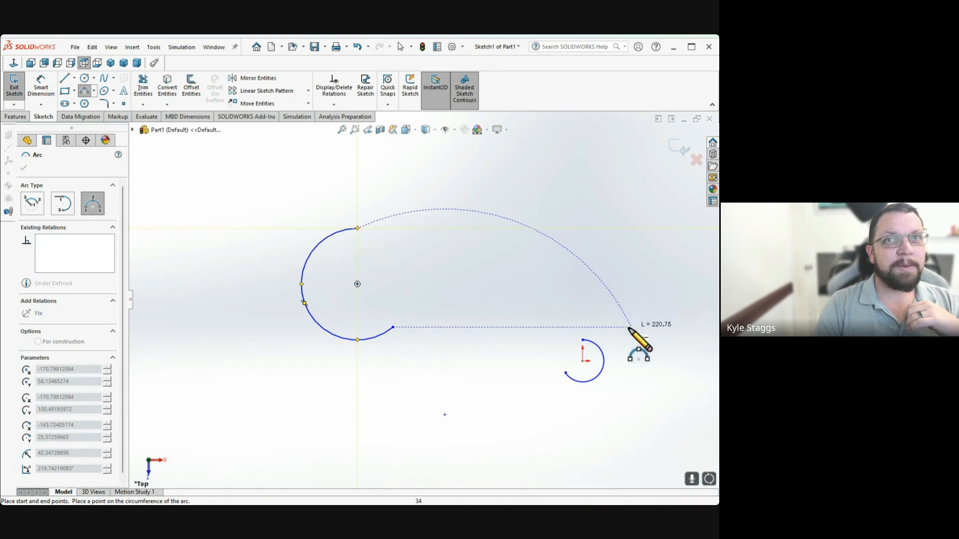
click(583, 341)
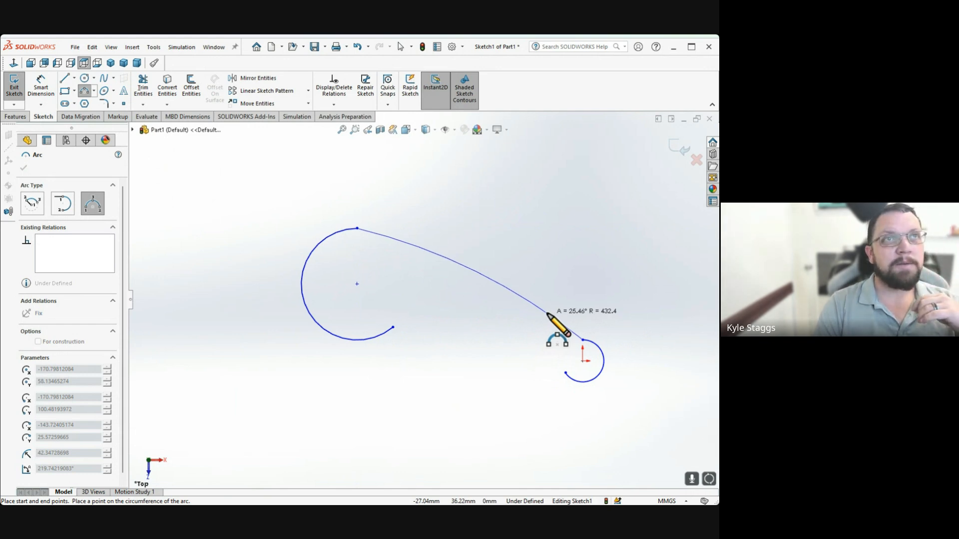
click(548, 313)
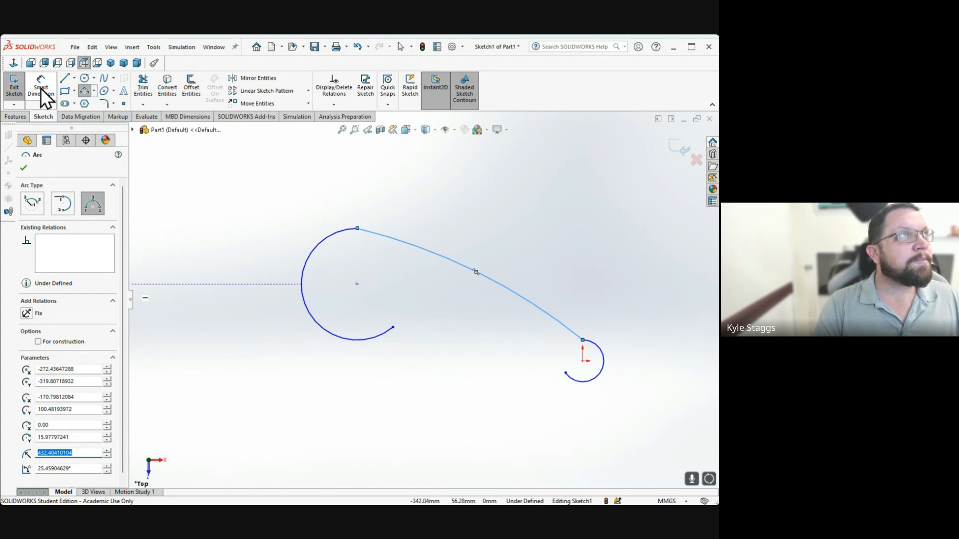
Dimension the vertical distance between the large arc's centre and the origin as 45 mm
click(41, 86)
click(358, 284)
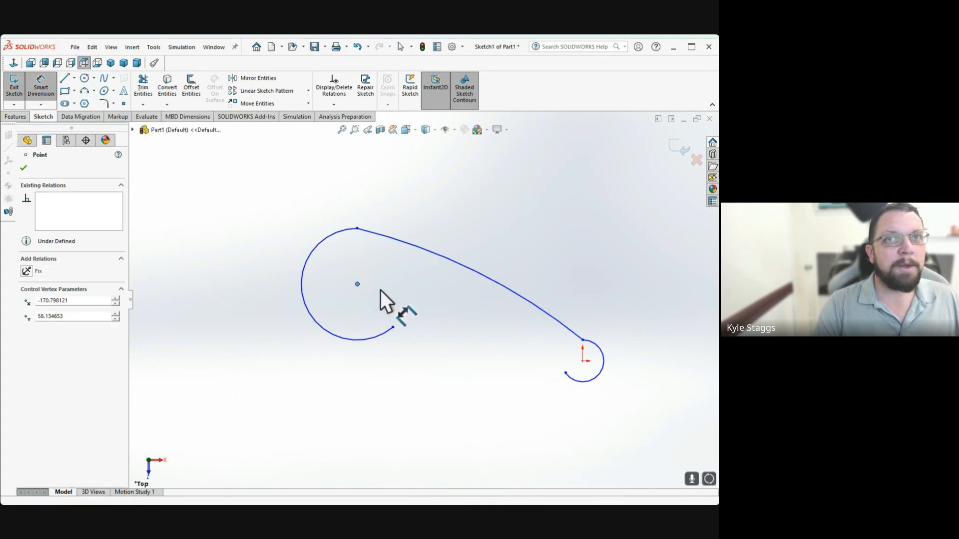
click(583, 362)
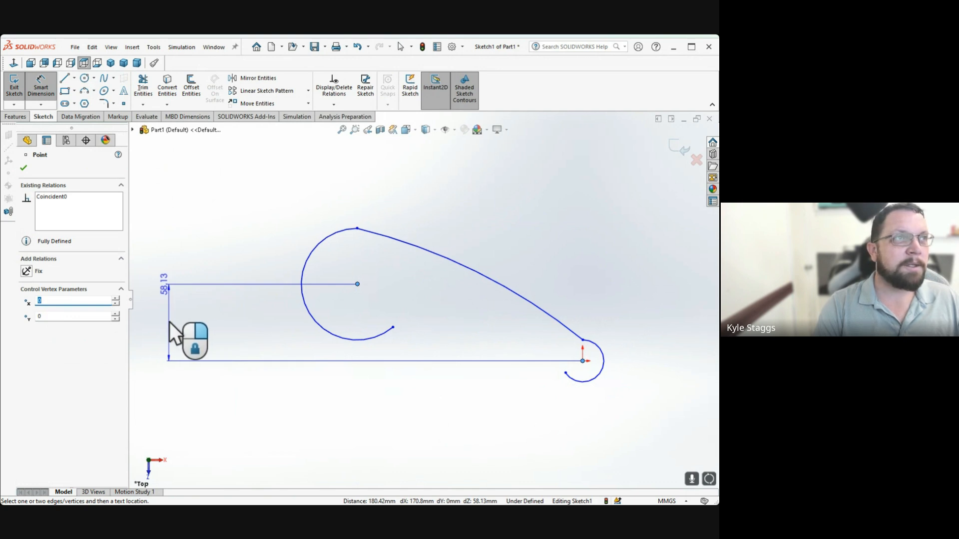
click(172, 331)
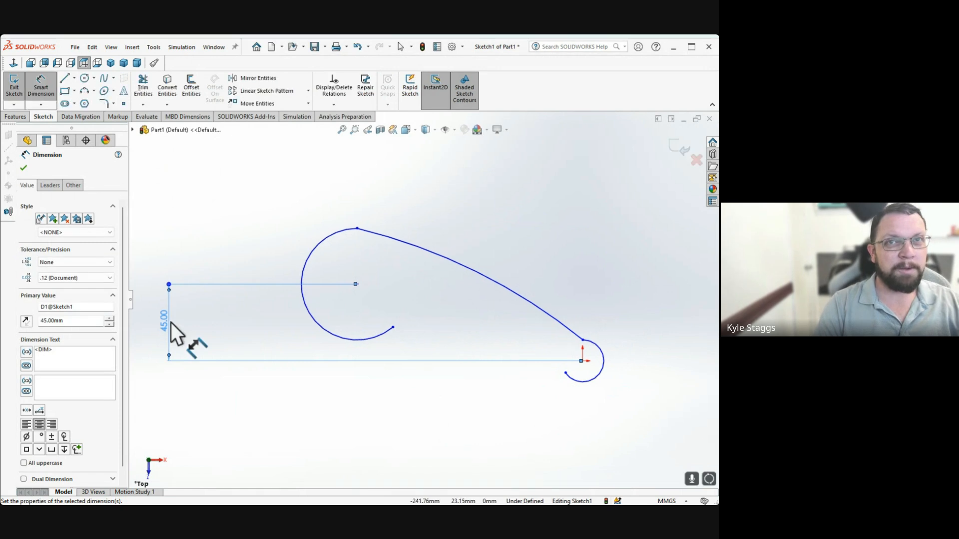
Dimension the radius of the small arc at the origin as 12 mm
click(597, 380)
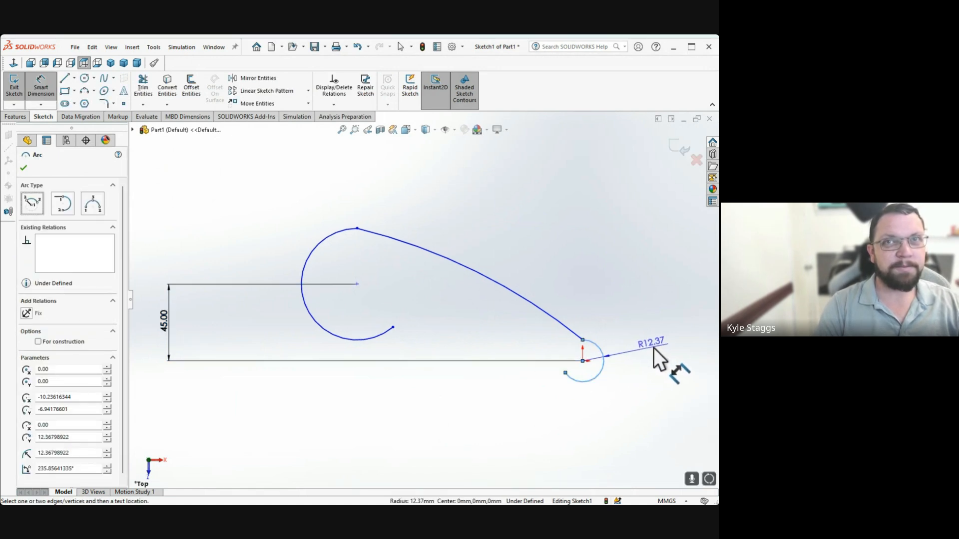
click(654, 349)
text(12.36798922mm)
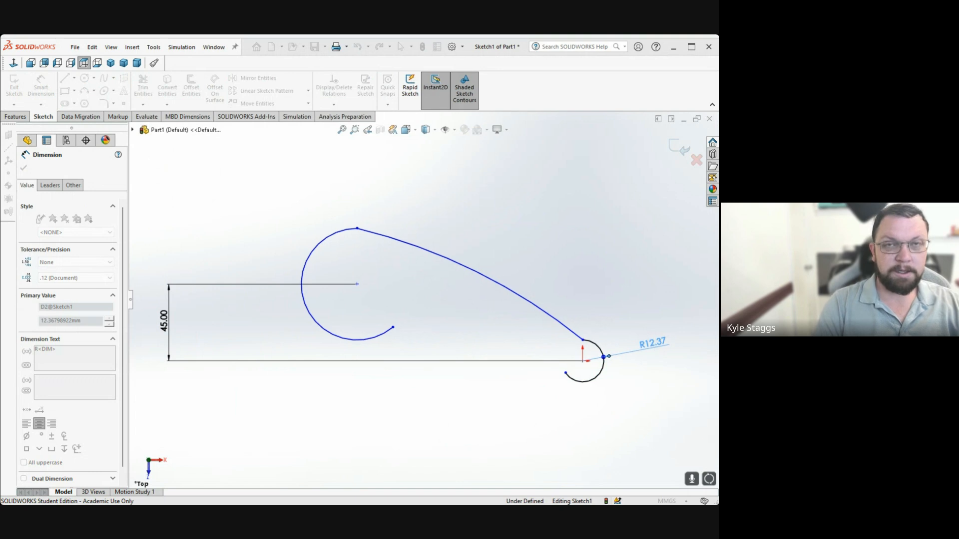
key(Return)
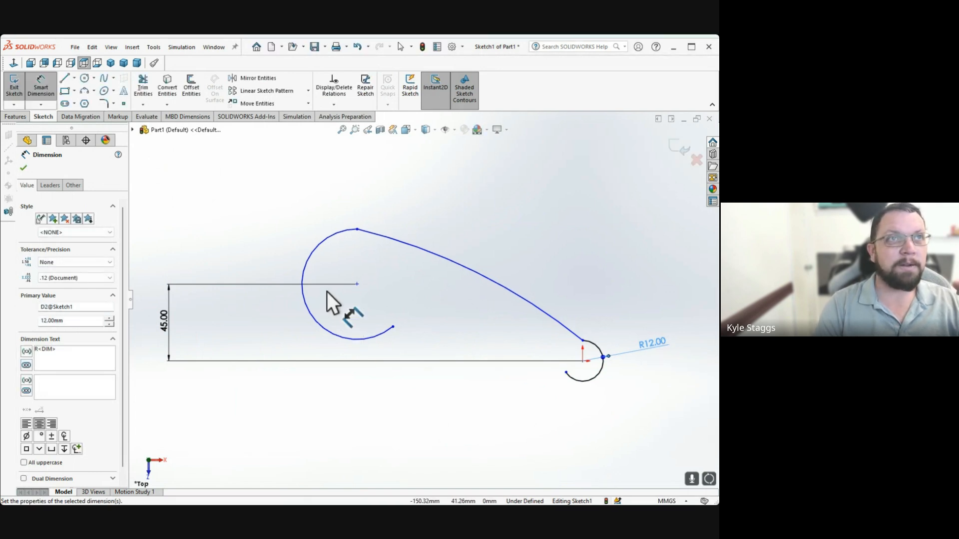
Dimension the large arc's radius as 32 mm
click(327, 331)
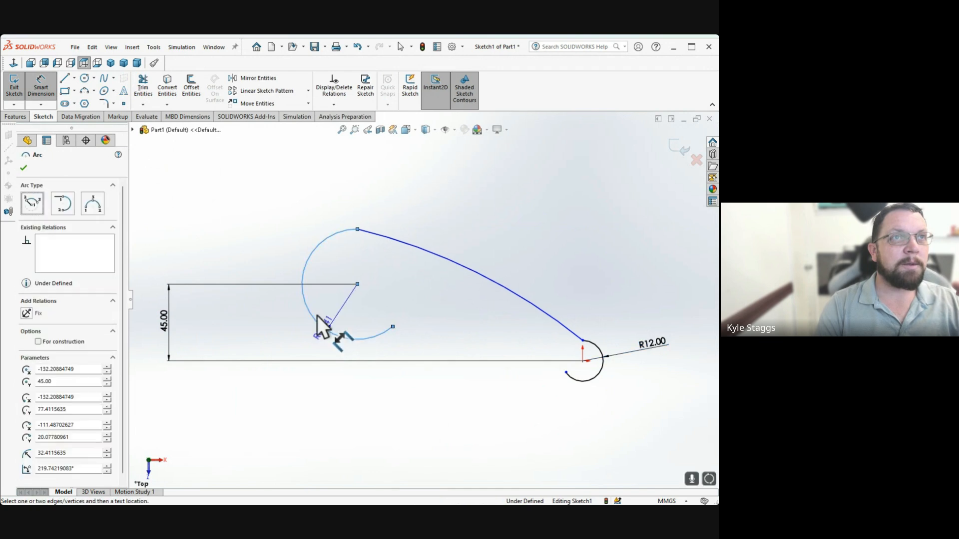
click(218, 224)
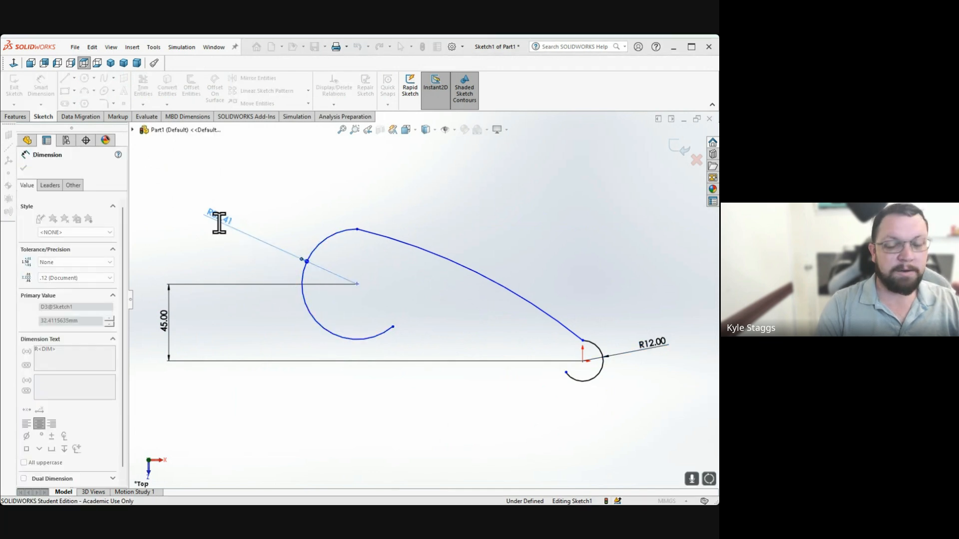
text(32)
key(Return)
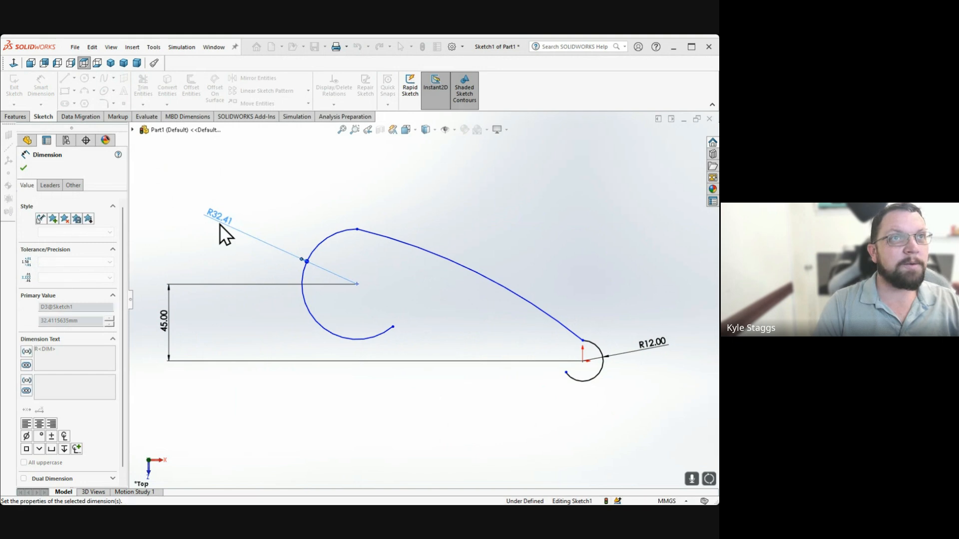
Dimension the radius of the long connecting arc as 335 mm
click(418, 248)
click(479, 205)
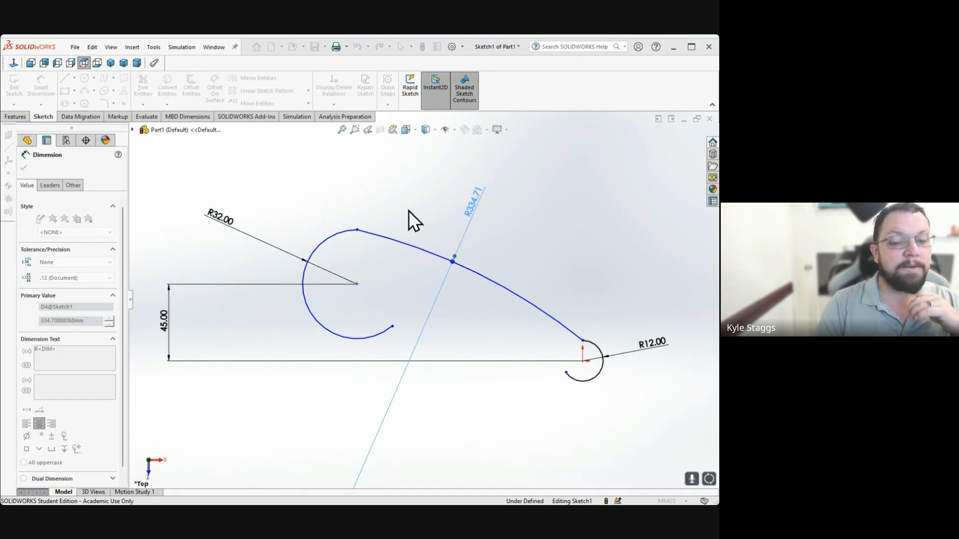
key(Return)
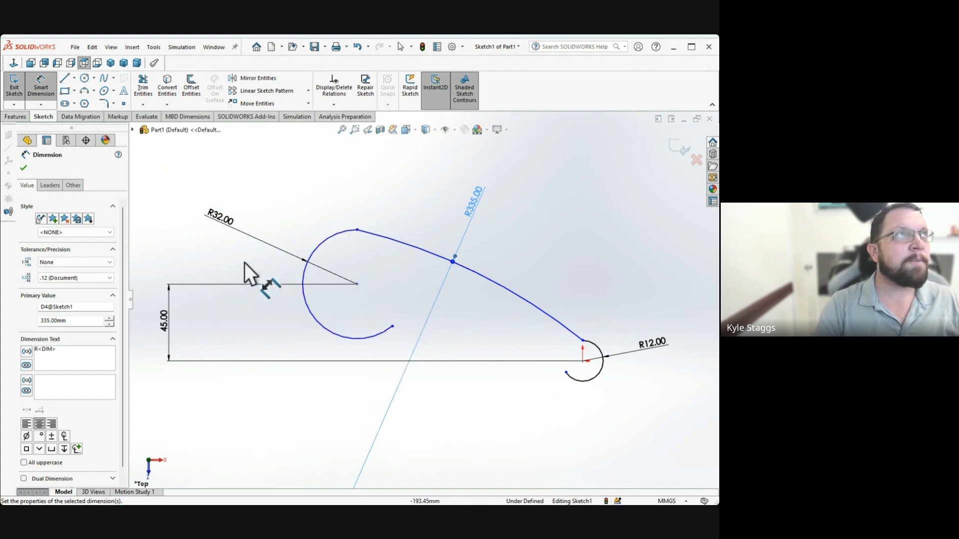
Sketch an upward-bulging 90° three-point arc of about 15.6 mm radius, starting at the large arc's lower endpoint and ending freely towards the origin
click(83, 94)
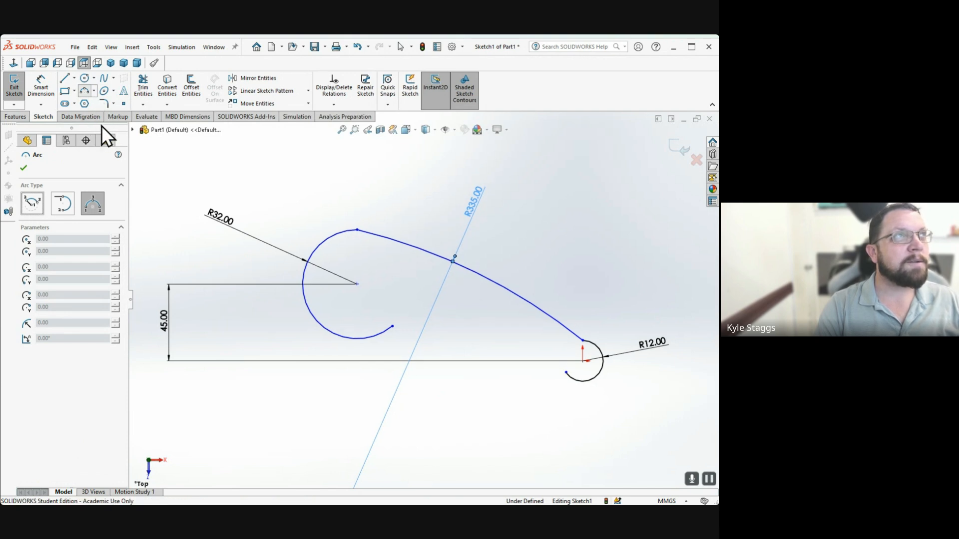
key(Escape)
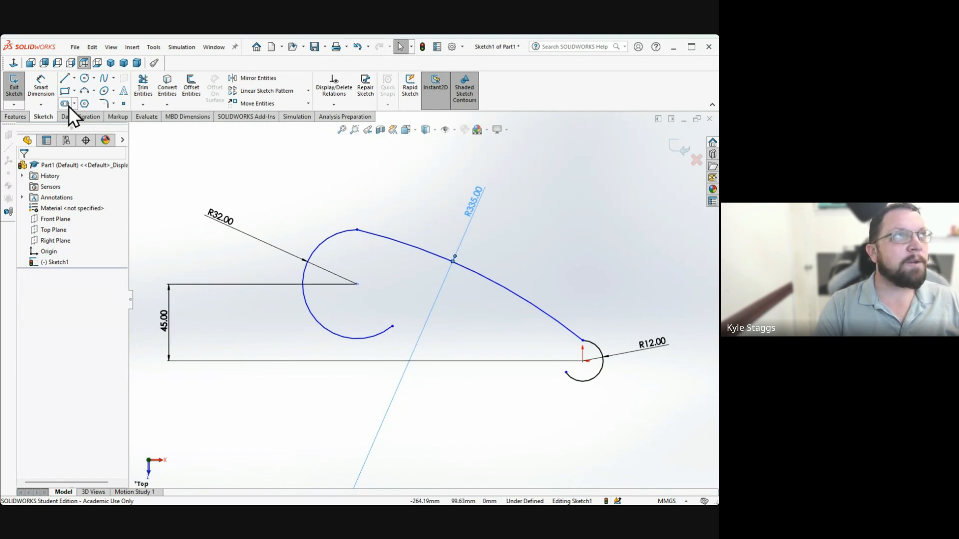
click(87, 90)
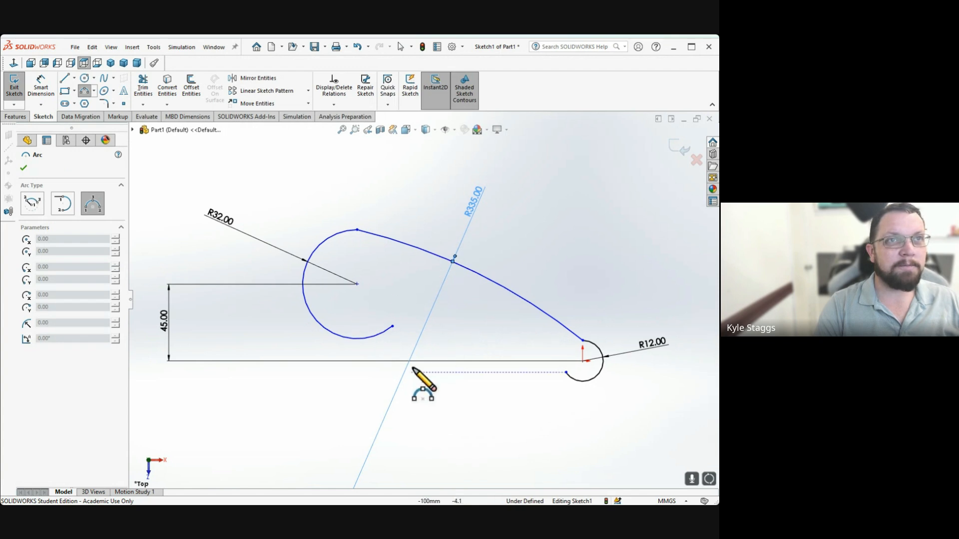
click(393, 327)
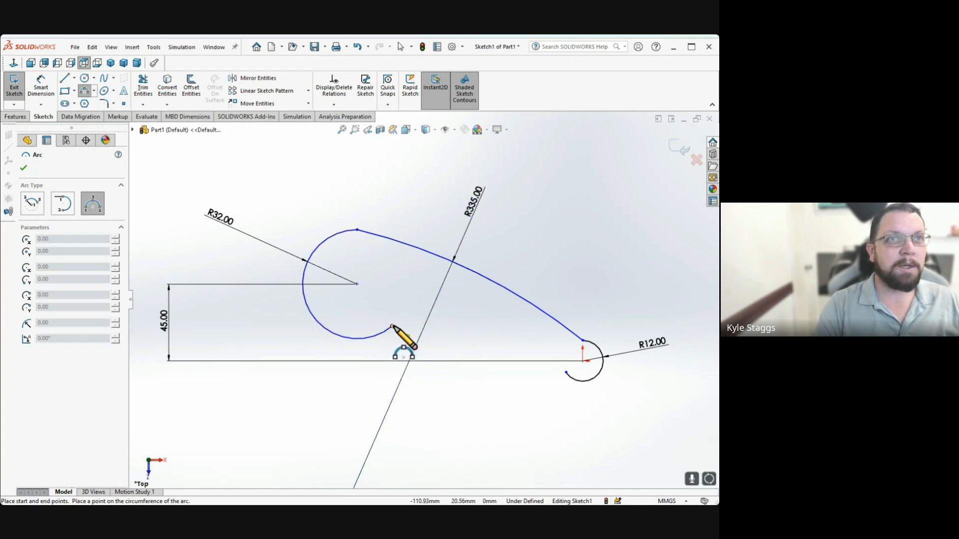
click(429, 331)
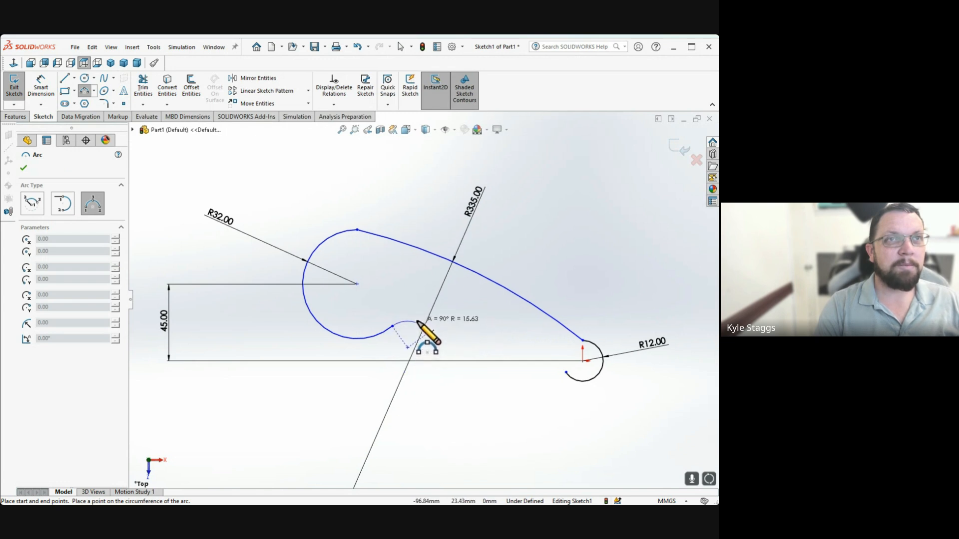
scroll(417, 327, down, 2)
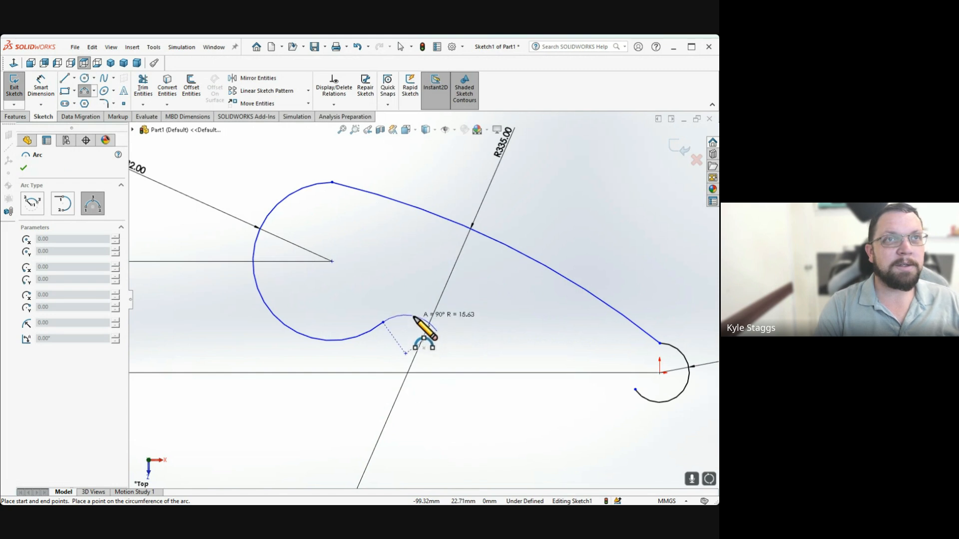
click(413, 317)
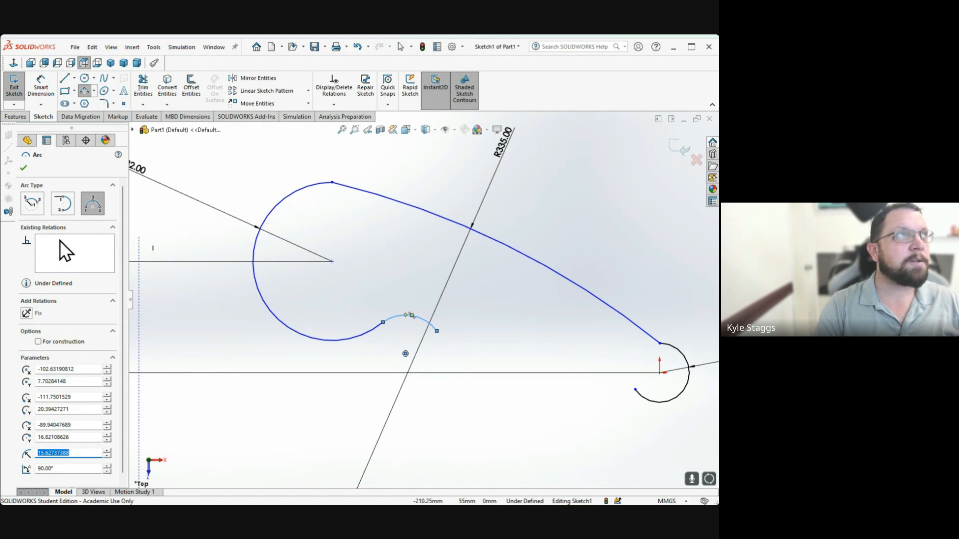
click(38, 84)
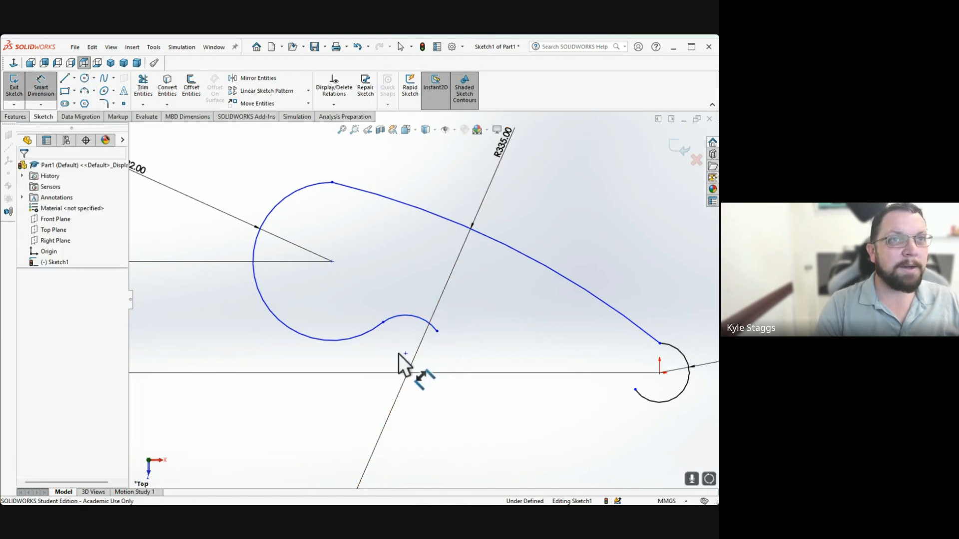
click(383, 323)
click(437, 332)
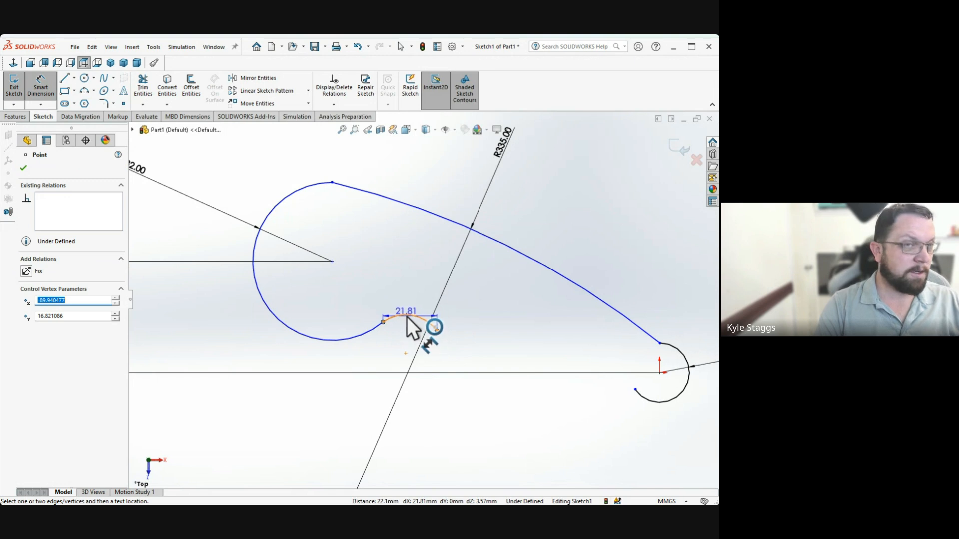
key(Escape)
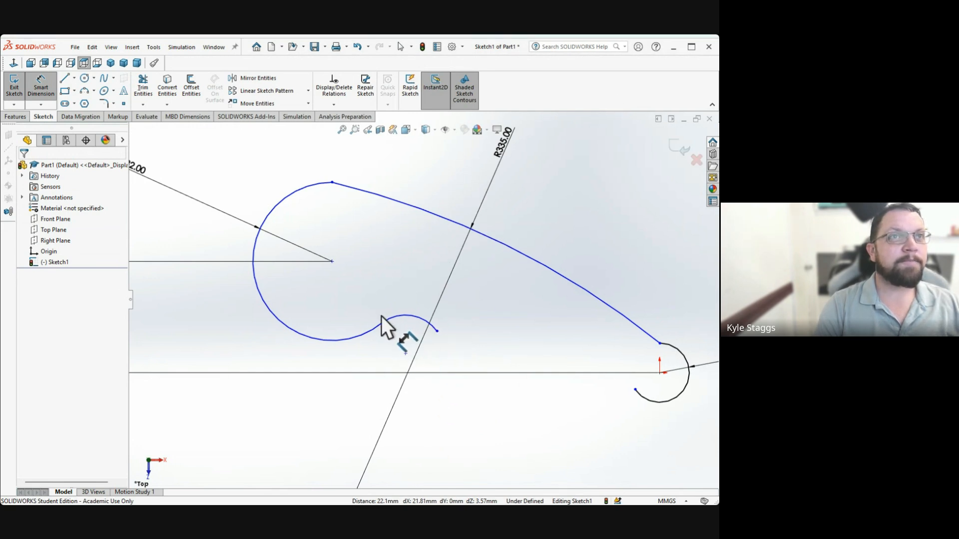
click(417, 318)
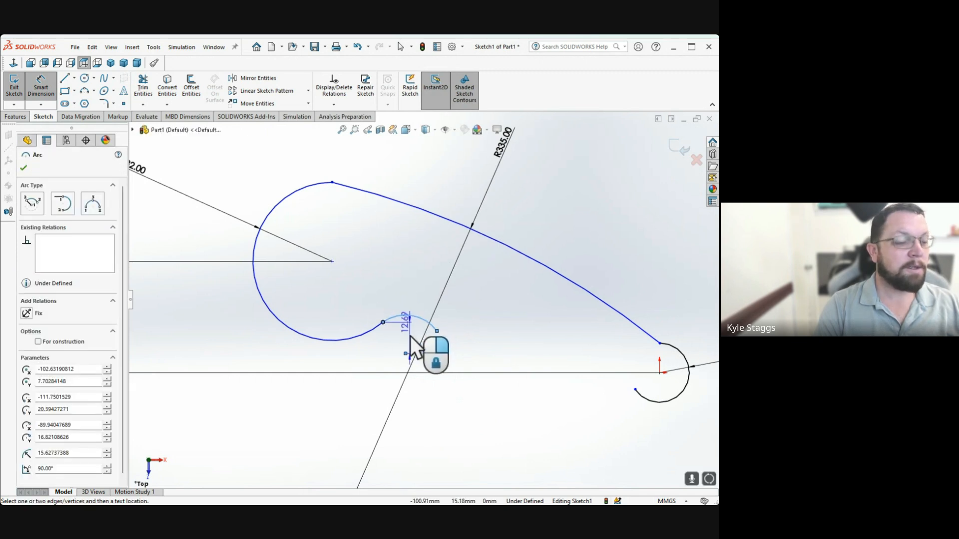
key(Escape)
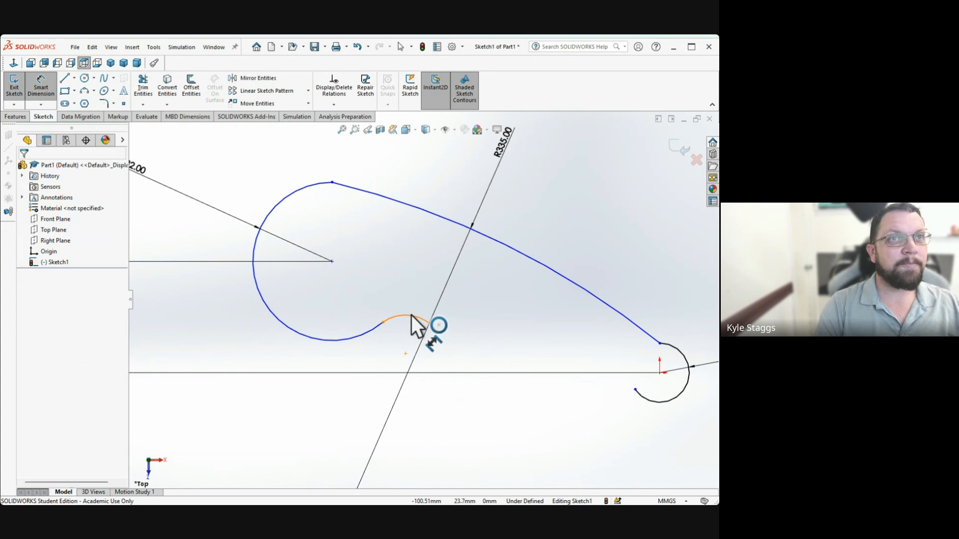
Dimension the radius of the small upward-bulging arc next to the large arc as 15.5 mm
click(412, 315)
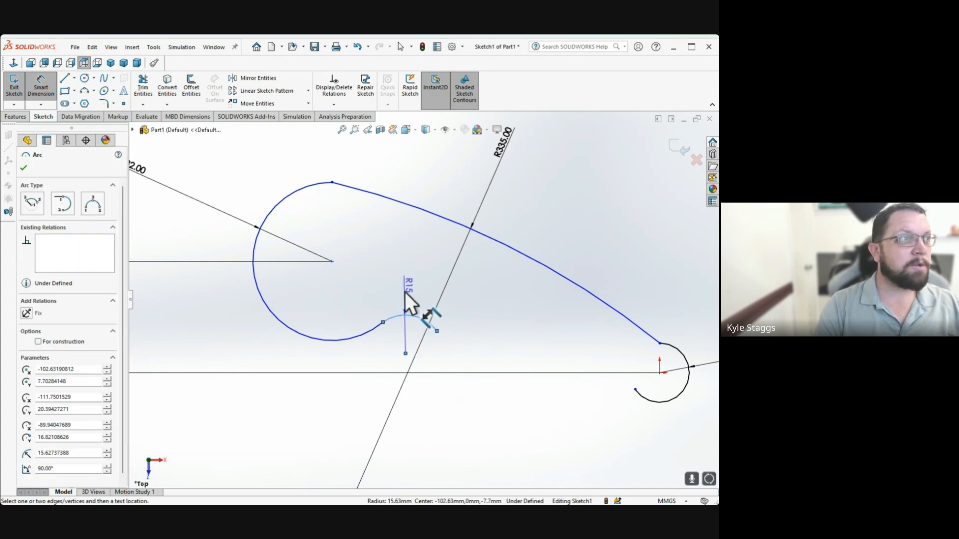
click(405, 292)
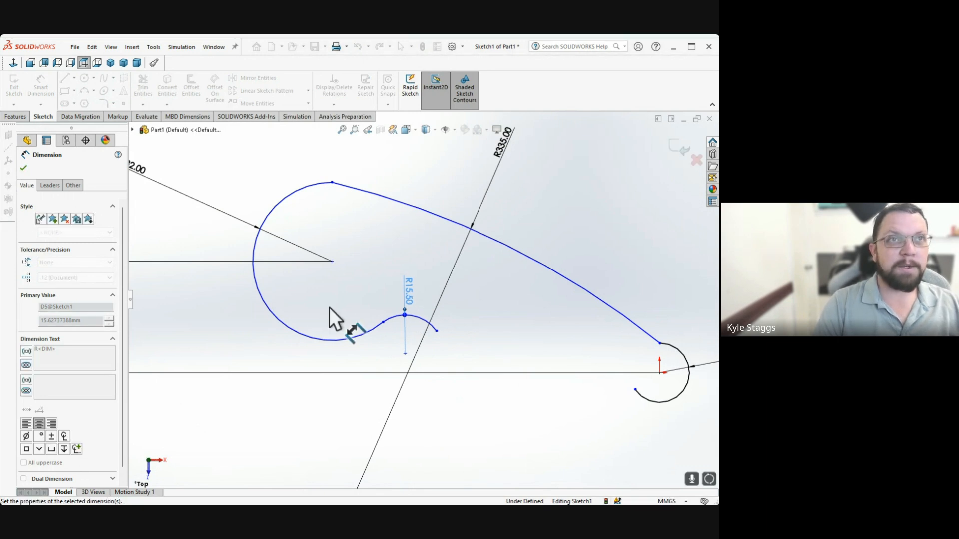
click(415, 318)
drag(415, 318, 399, 334)
key(Escape)
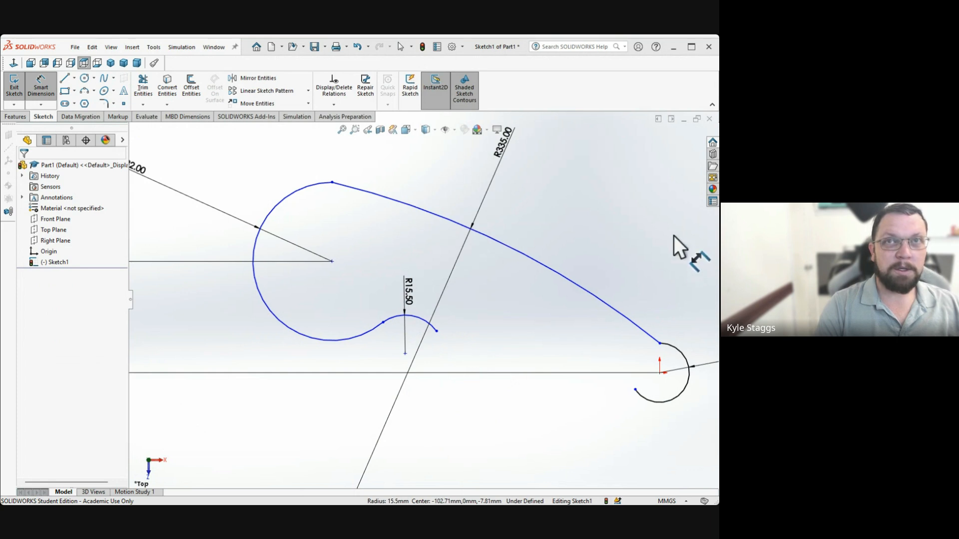
click(620, 95)
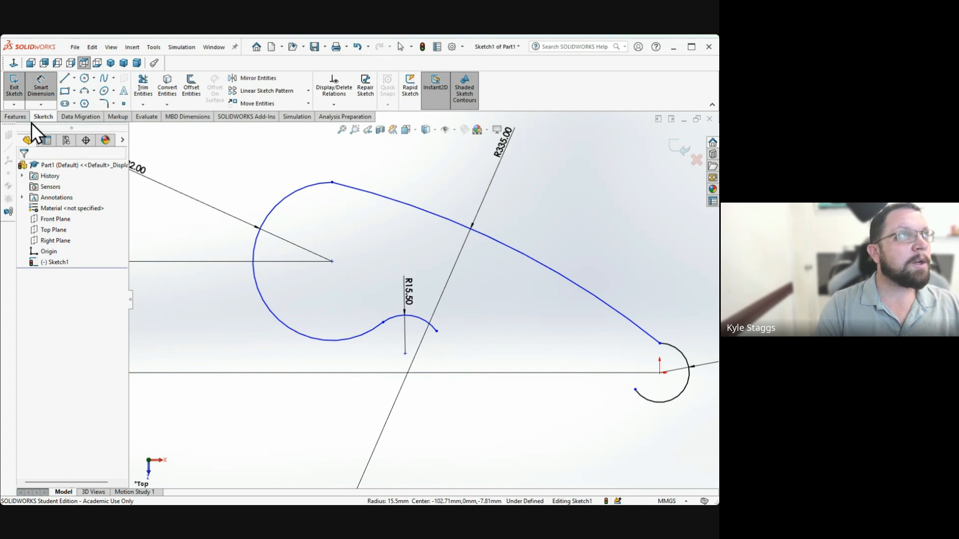
Sketch a 90° three-point arc of about 4.7 mm radius from the free end of the R15.50 arc, curving downward and bulging towards the origin
click(84, 89)
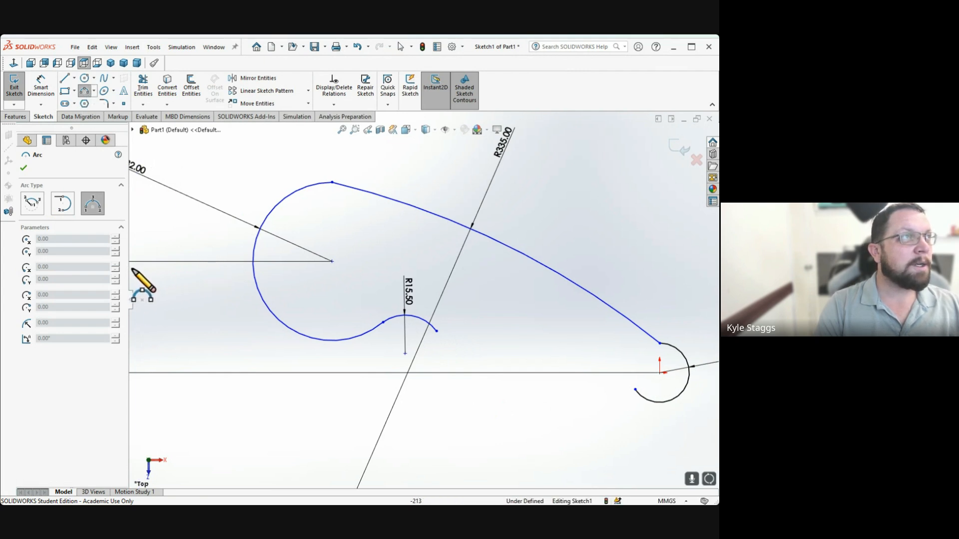
click(436, 330)
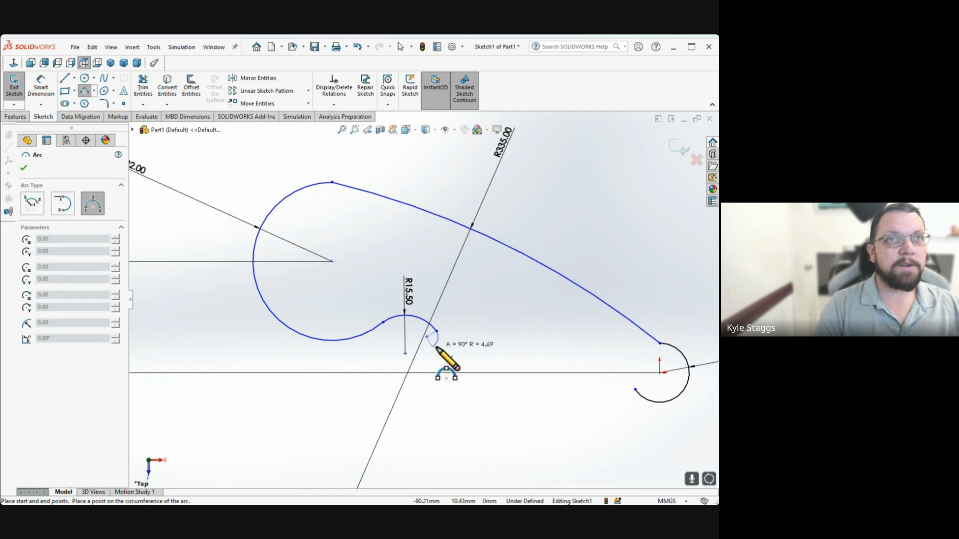
scroll(436, 348, down, 5)
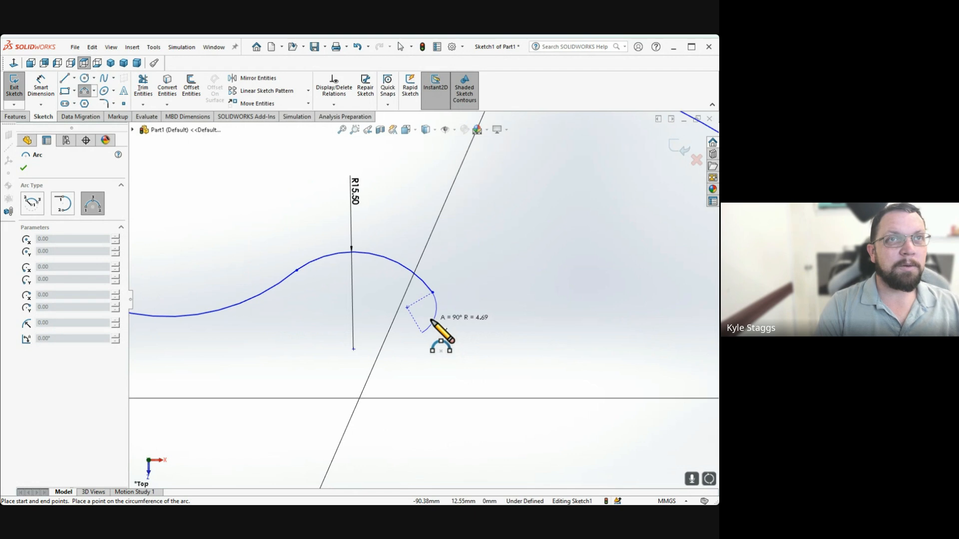
click(432, 322)
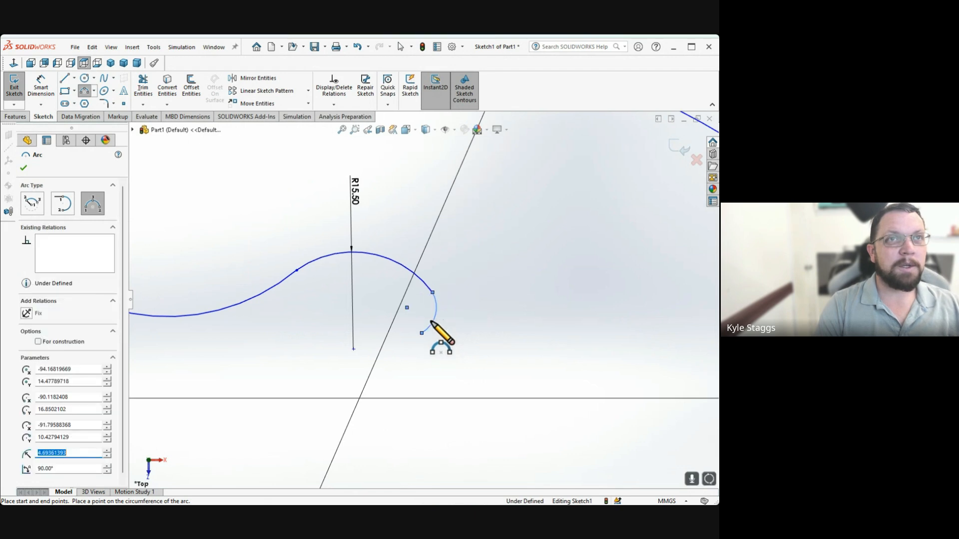
Continue the chain downward with a reverse-curving 90° three-point arc of about 5.4 mm radius that bulges away from the origin
scroll(429, 350, up, 4)
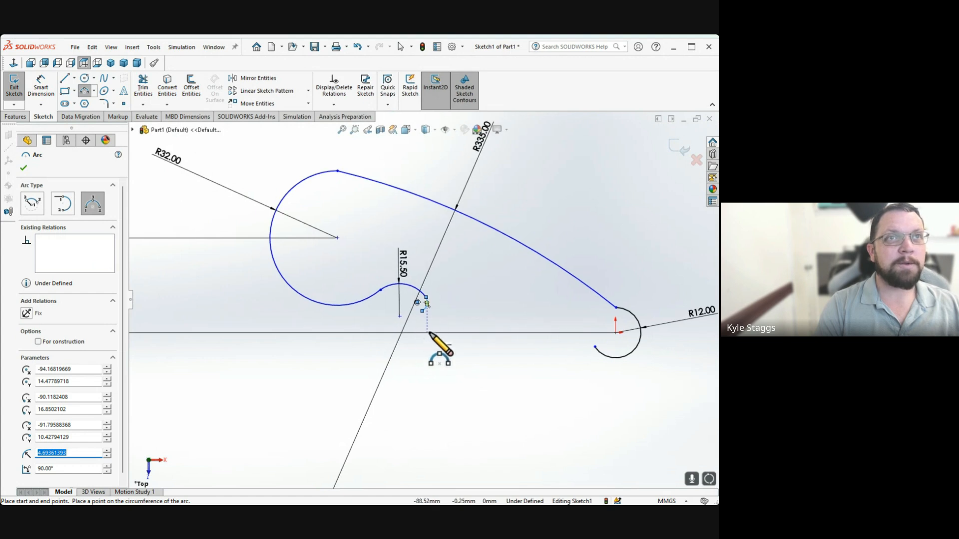
scroll(402, 333, down, 3)
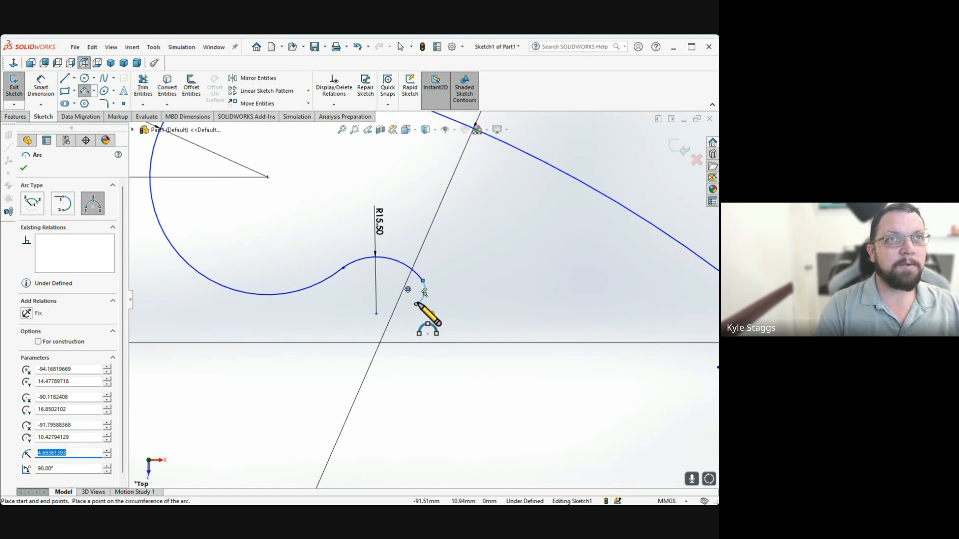
scroll(434, 288, up, 3)
scroll(422, 298, down, 4)
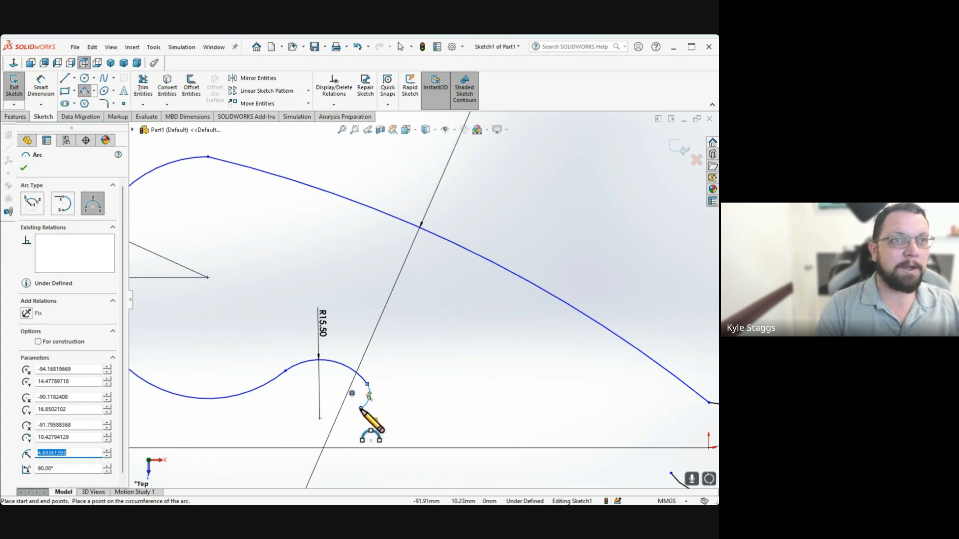
click(360, 408)
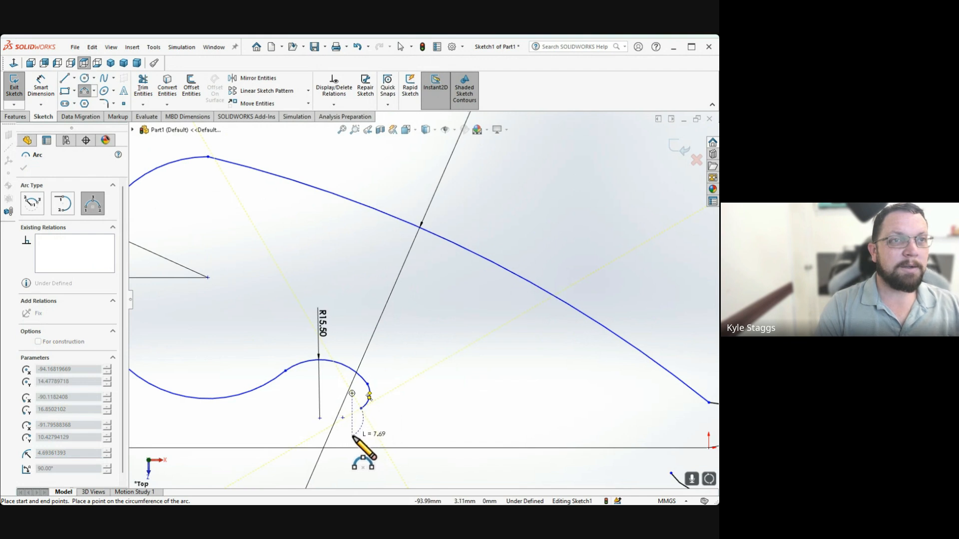
click(352, 436)
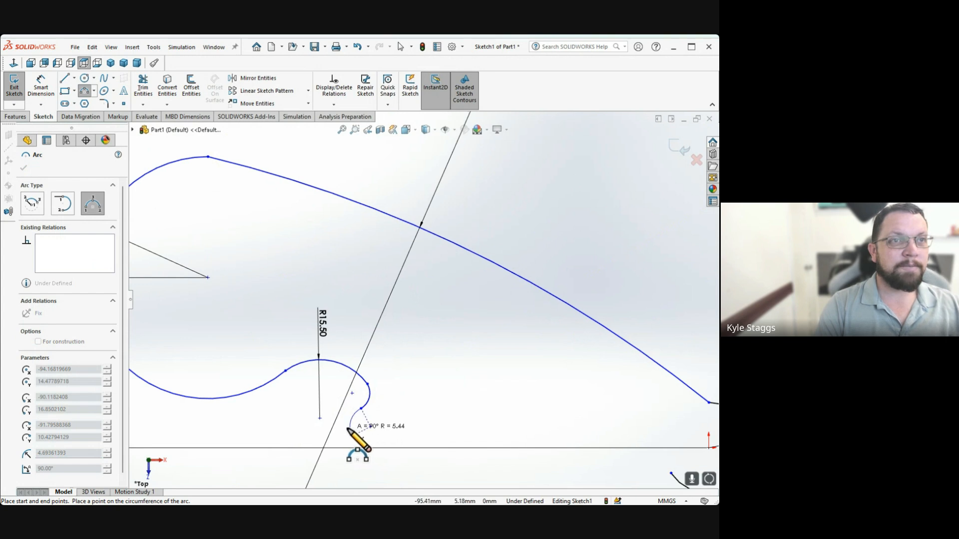
click(350, 430)
Add a shallow downward-bulging three-point arc of about 31.5 mm radius and 42° from the chain's lower end towards the origin
scroll(379, 437, up, 2)
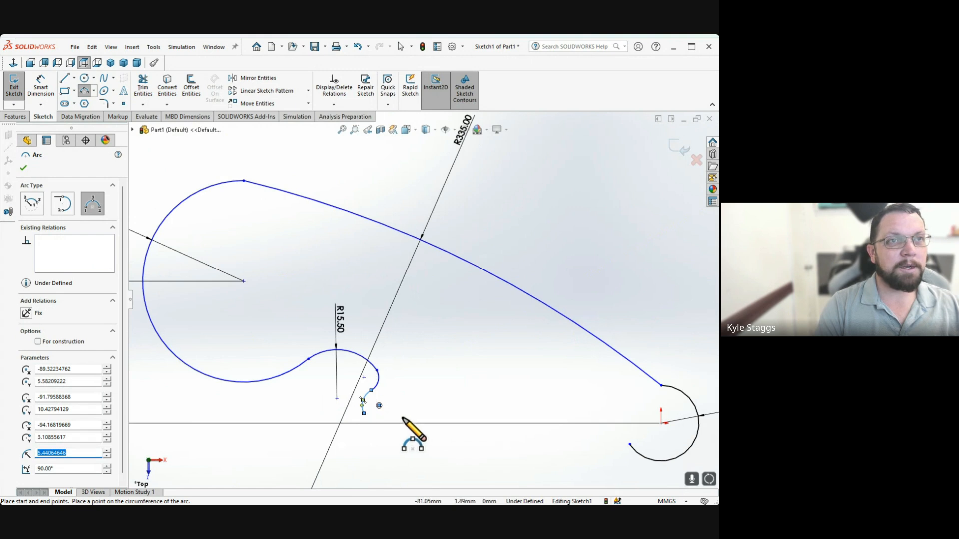
click(364, 413)
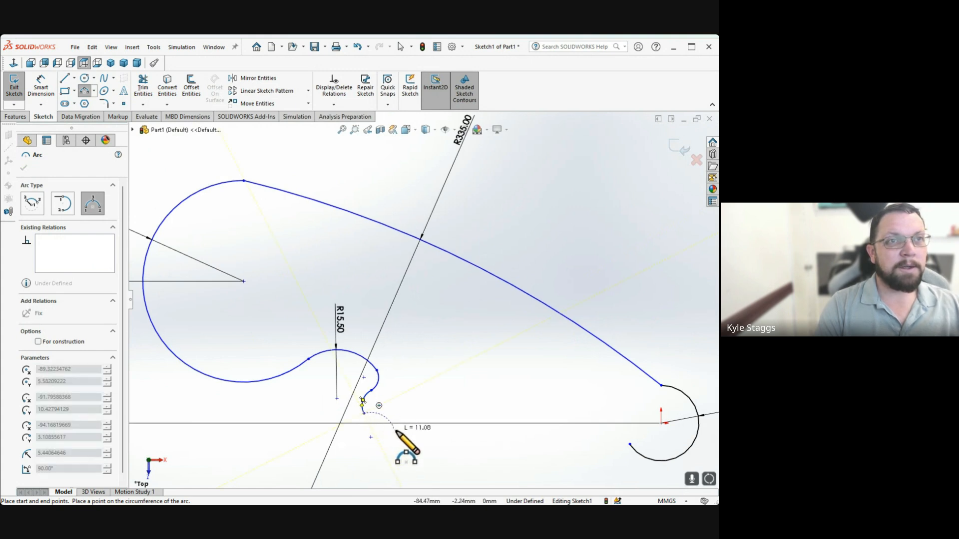
click(430, 428)
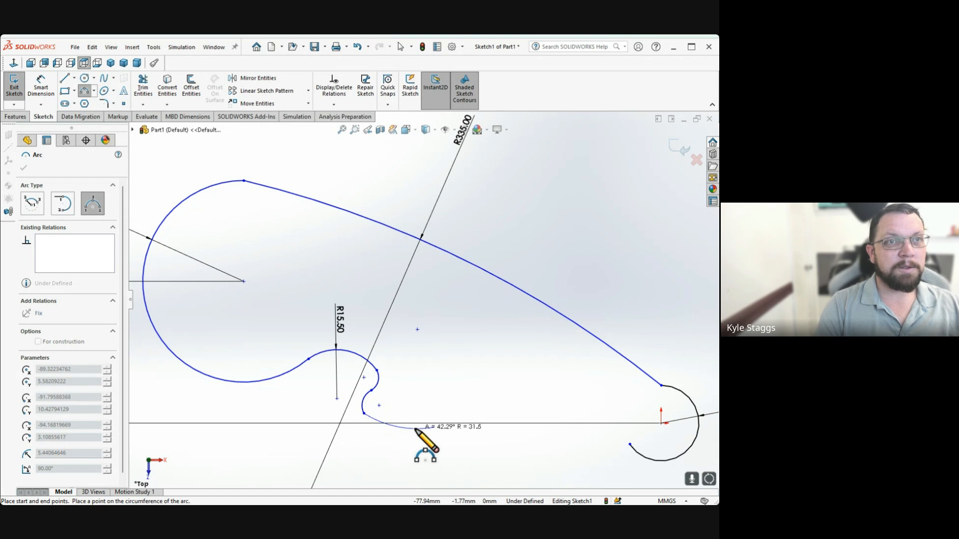
click(416, 428)
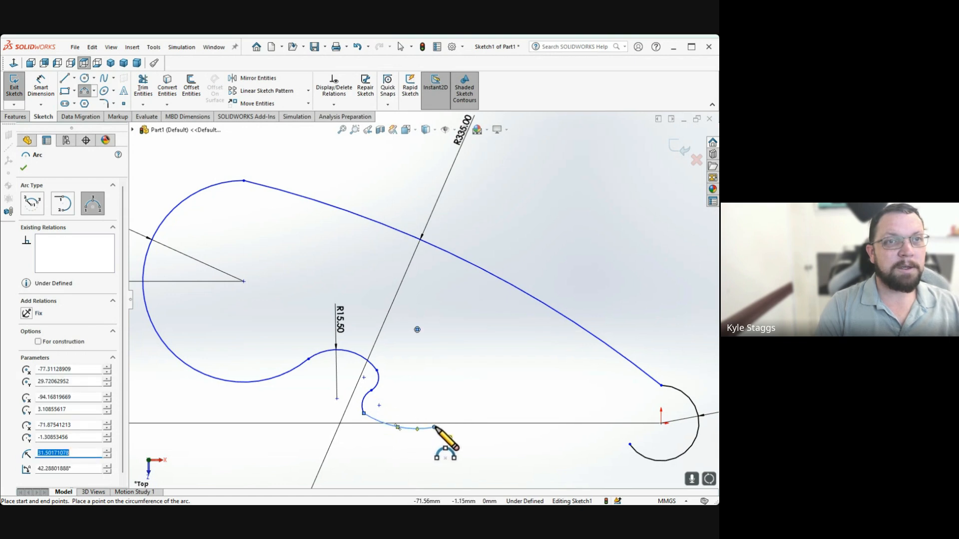
Sketch a 90° three-point arc of about 4.5 mm radius that turns upward from the shallow arc's free end
click(434, 427)
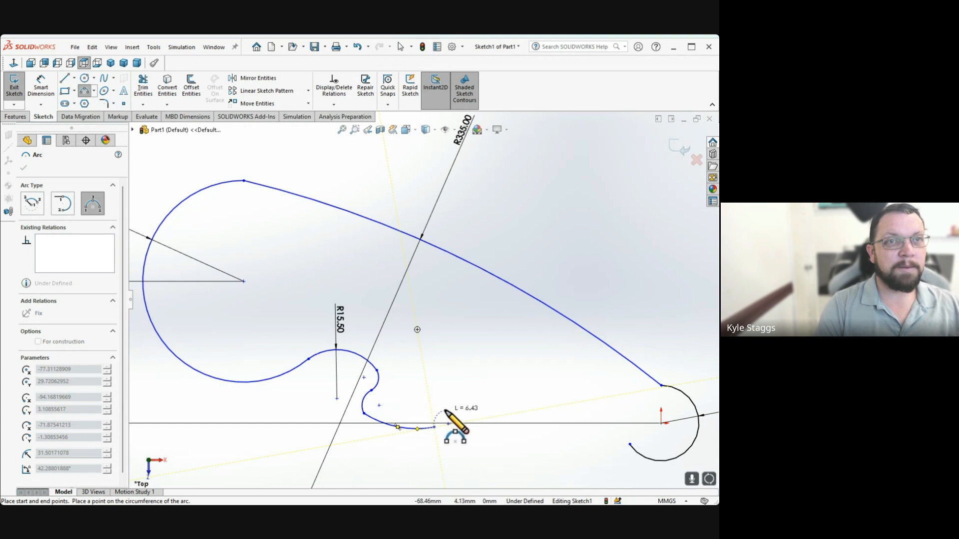
click(446, 411)
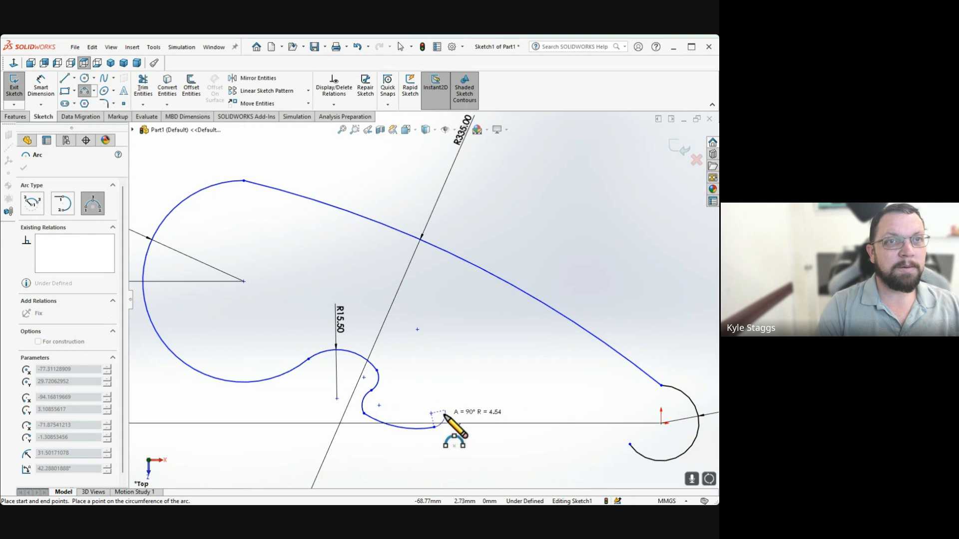
click(445, 415)
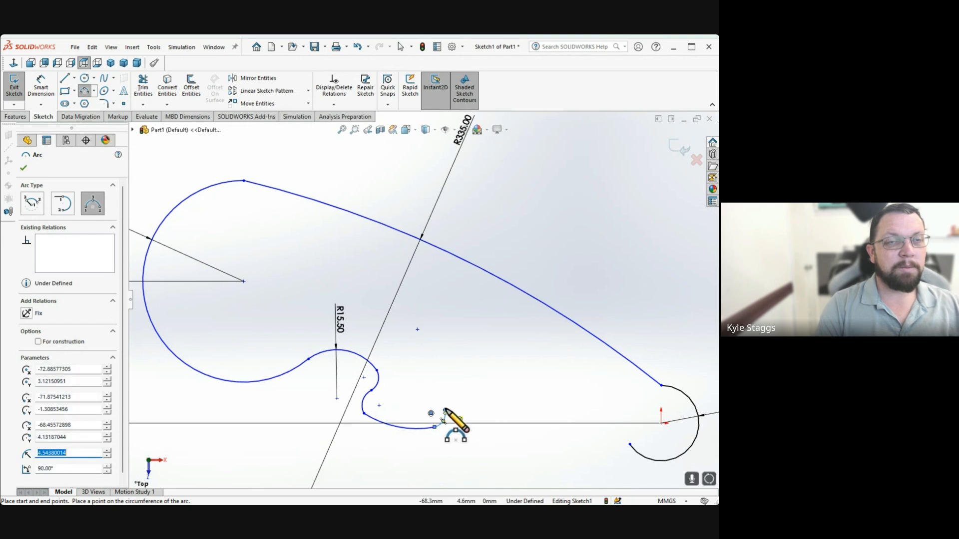
Continue upward with a three-point arc of about 5.2 mm radius and 56.5° that bulges away from the origin
click(437, 426)
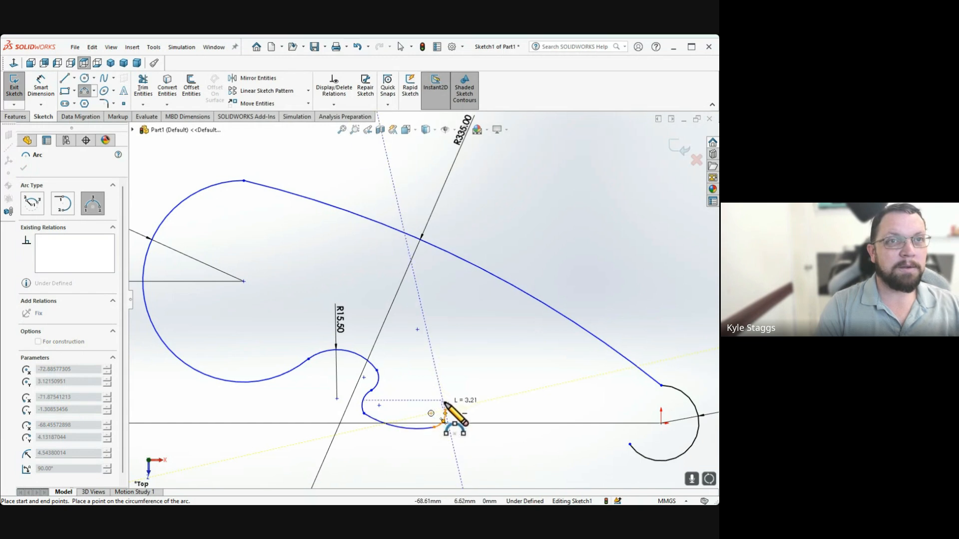
scroll(446, 406, down, 3)
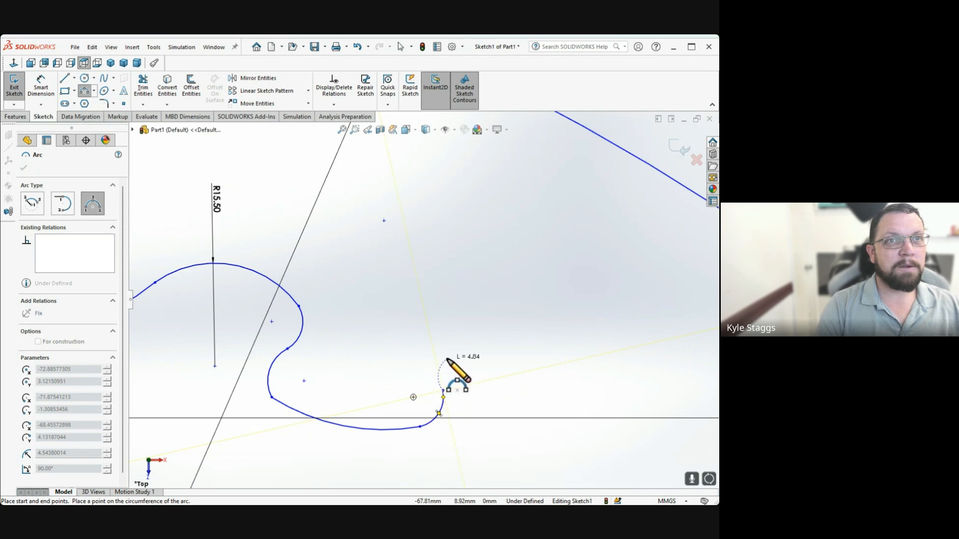
click(448, 359)
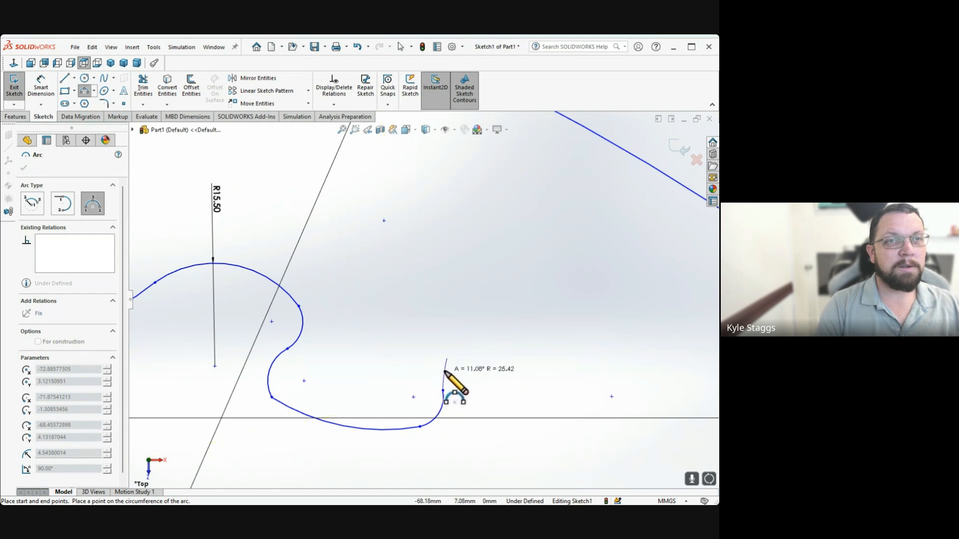
scroll(437, 365, down, 5)
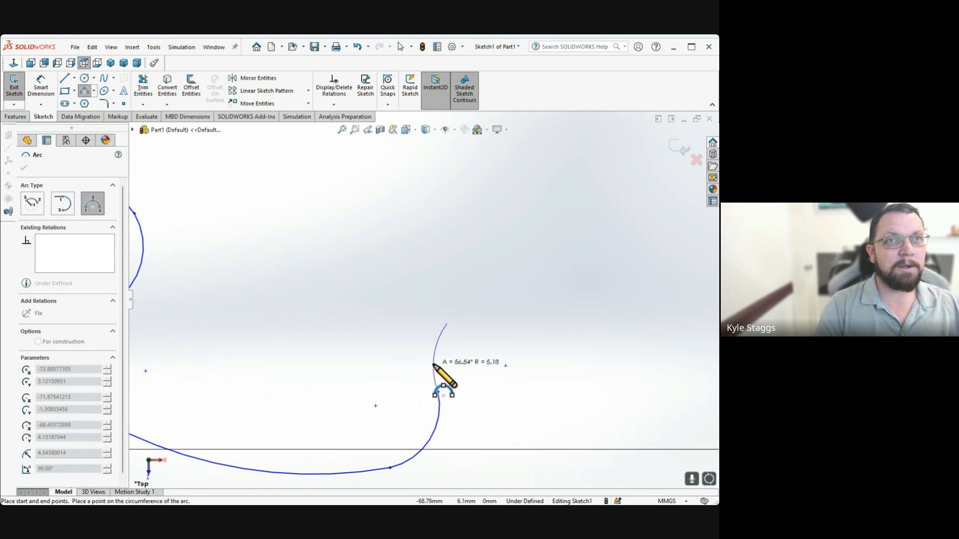
click(434, 365)
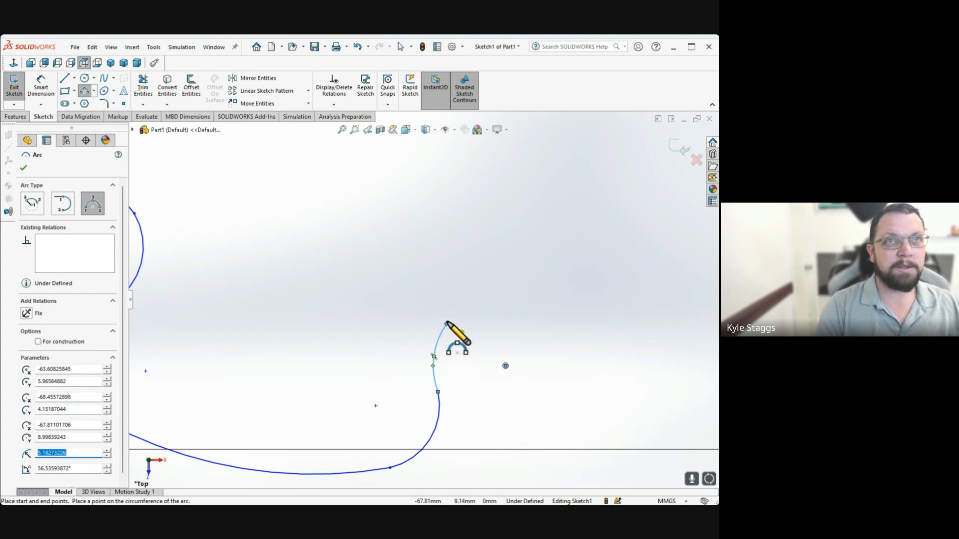
Sketch a wide upward-bulging three-point arc of about 16 mm radius and 112° from the chain's upper end towards the origin
click(447, 324)
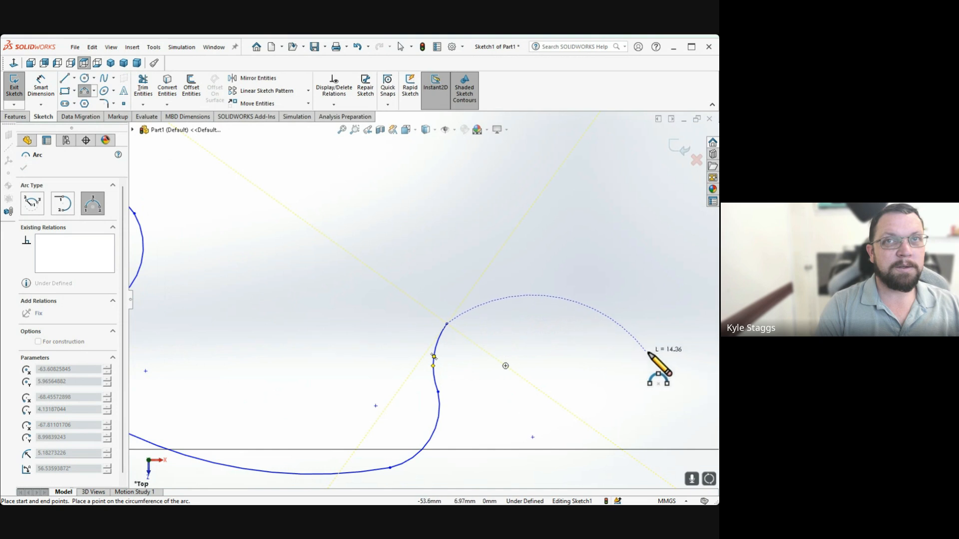
scroll(625, 350, up, 3)
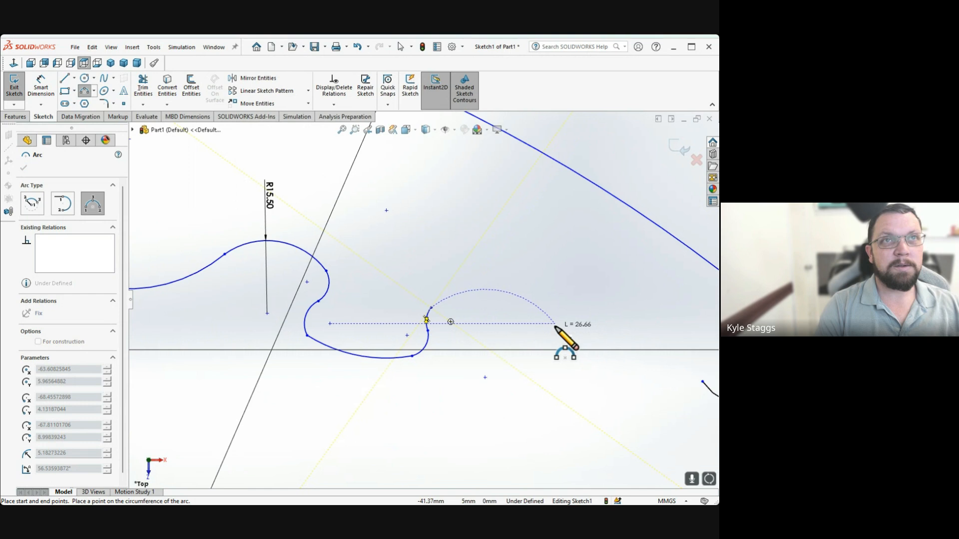
click(555, 326)
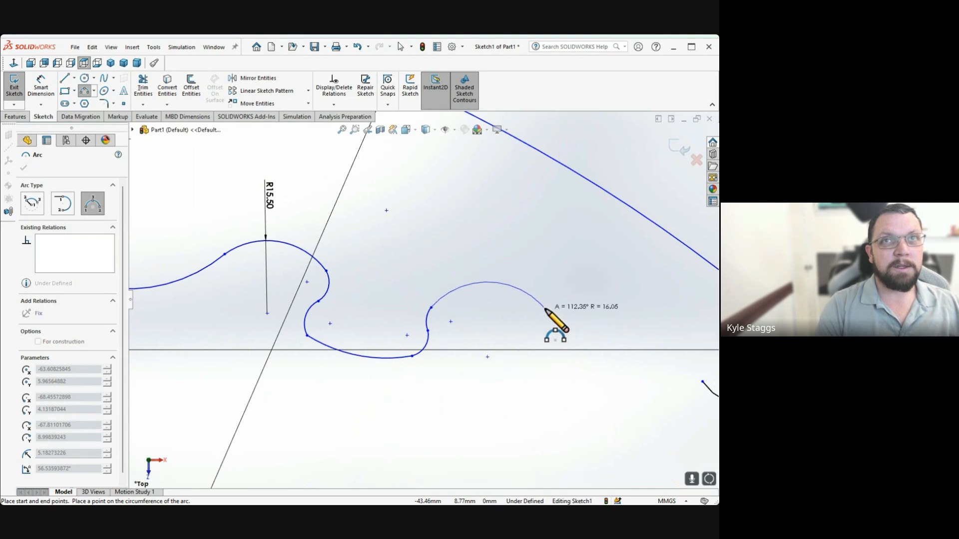
click(545, 309)
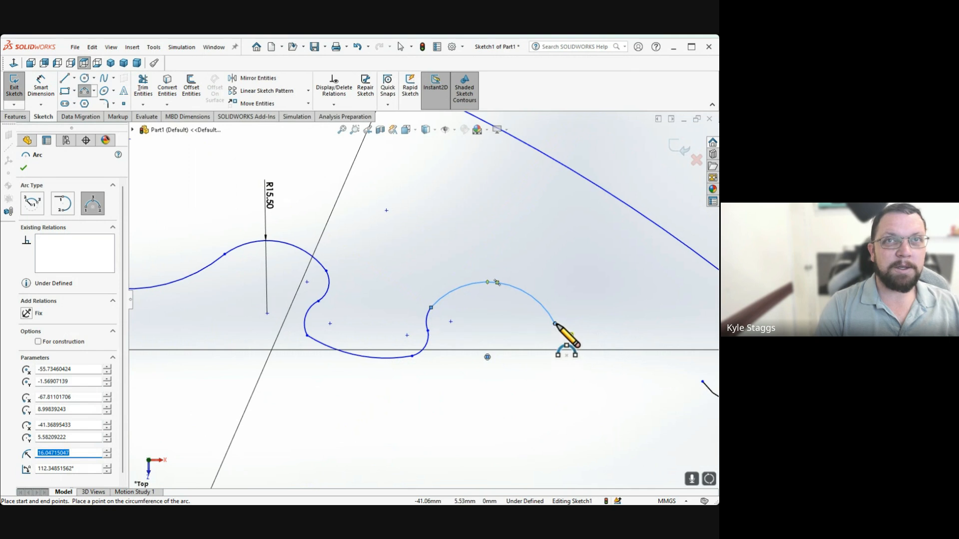
Sketch a 90° three-point arc of about 2.1 mm radius downward from the wide arc's free end, bulging towards the origin
click(554, 324)
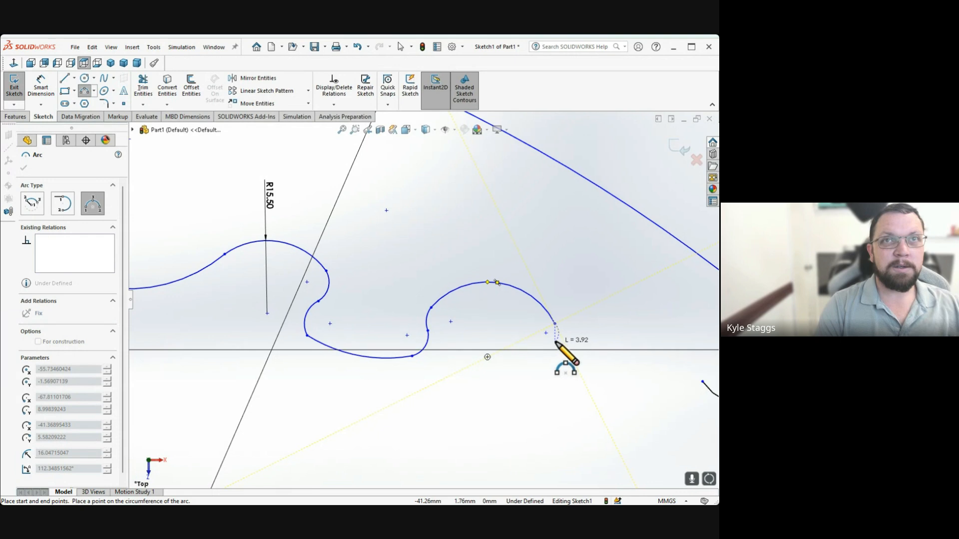
scroll(556, 342, down, 3)
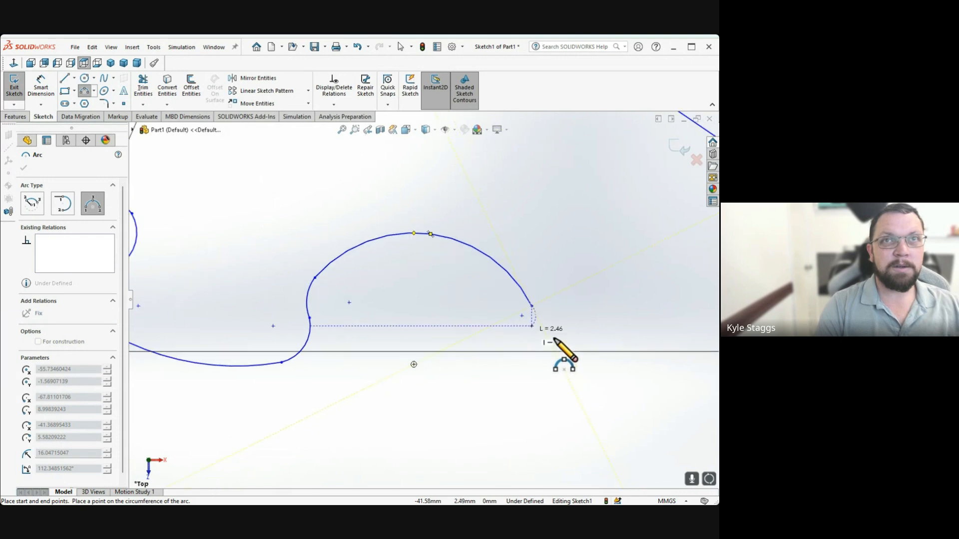
click(524, 329)
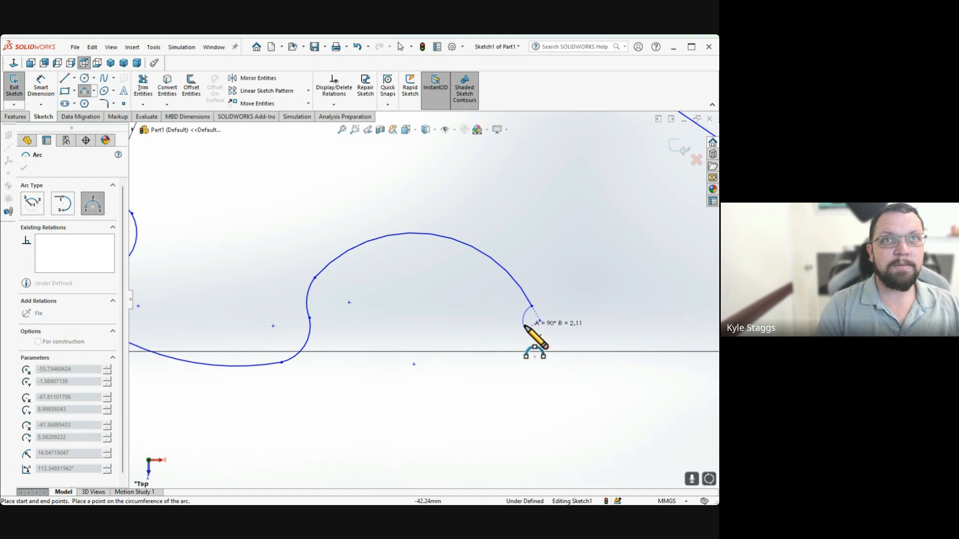
scroll(527, 327, down, 3)
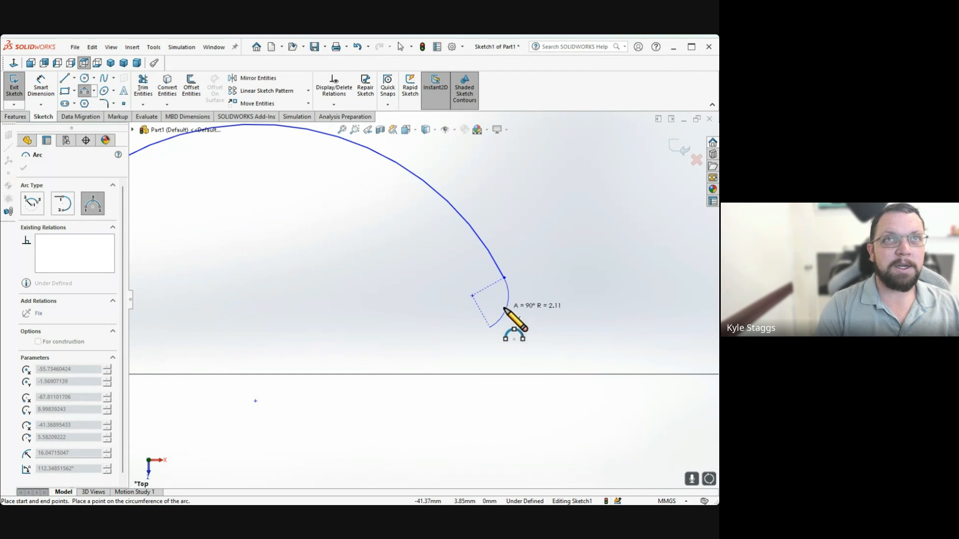
click(506, 306)
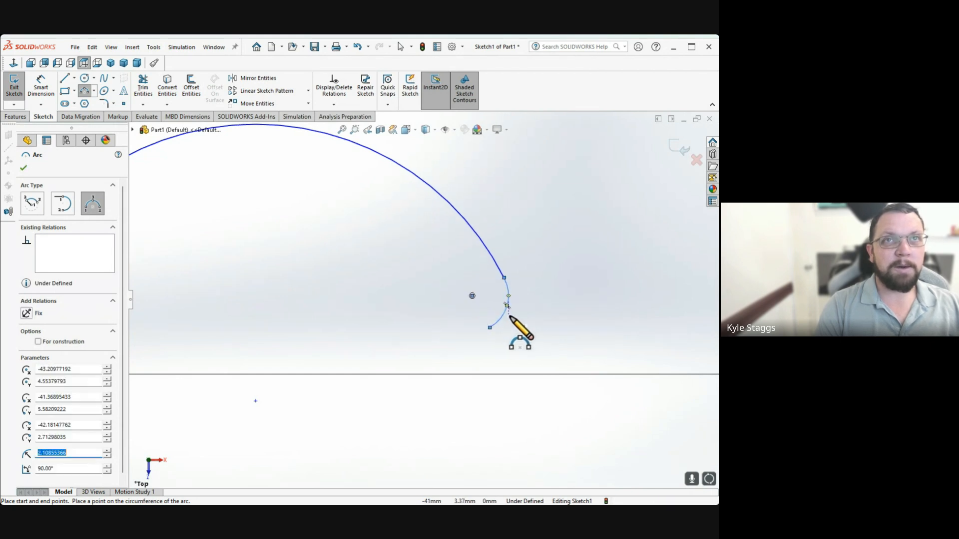
Continue with a 121° three-point arc of about 1.6 mm radius, bulging away from the origin and ending level with it
click(490, 328)
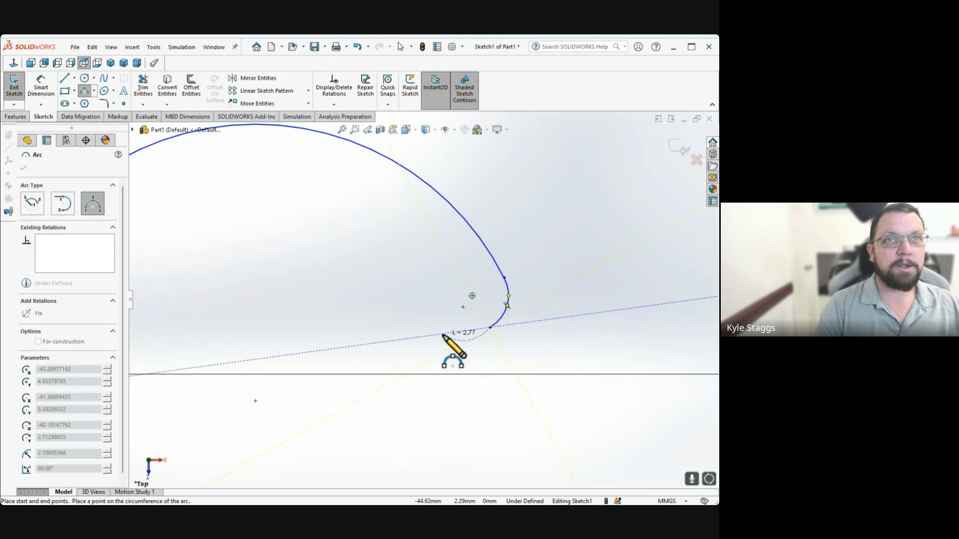
click(480, 373)
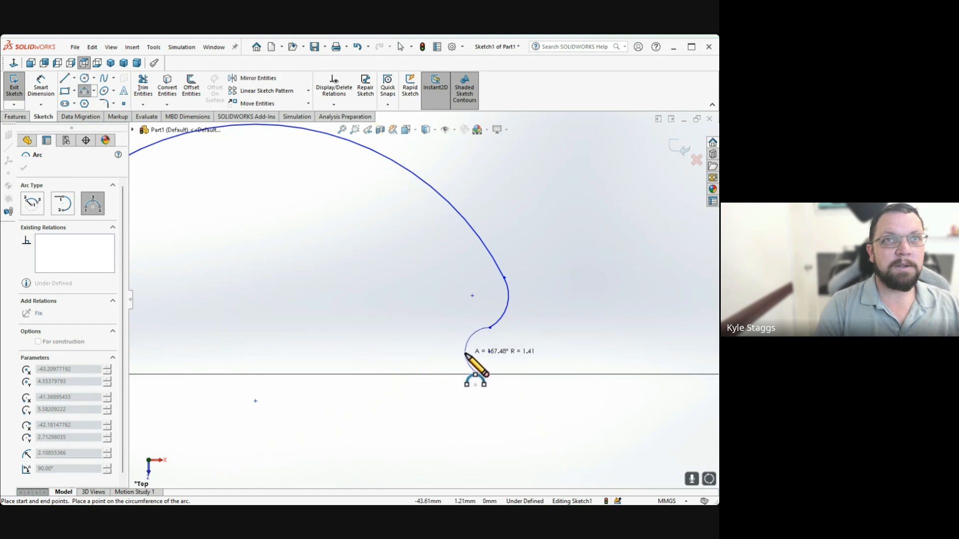
click(472, 356)
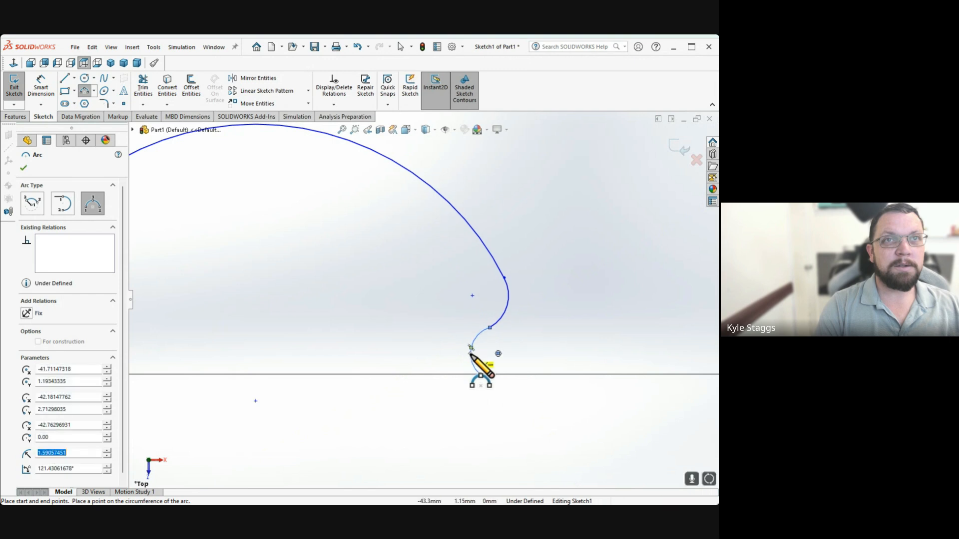
Add a shallow downward-bulging three-point arc of about 14.6 mm radius and 54° from the small arc's lower end towards the origin
scroll(493, 375, up, 4)
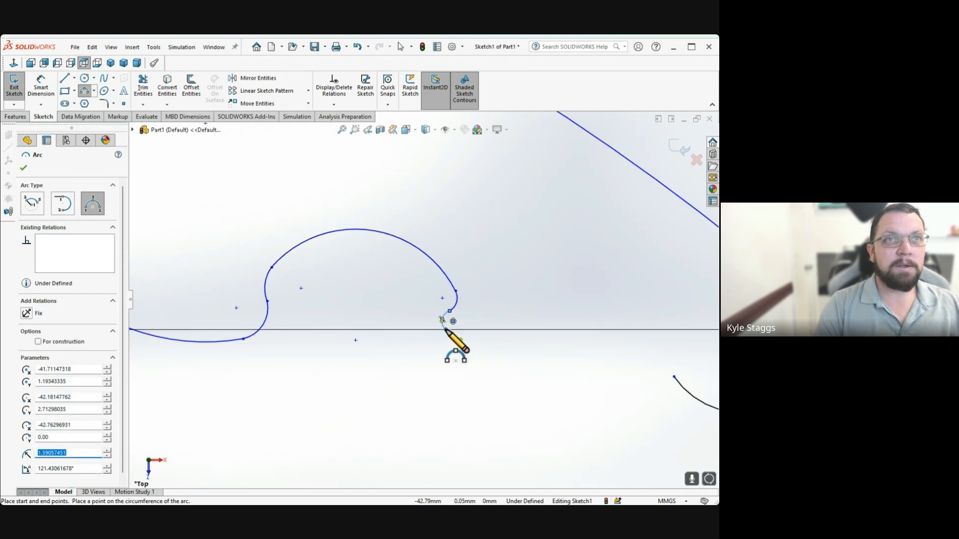
click(446, 330)
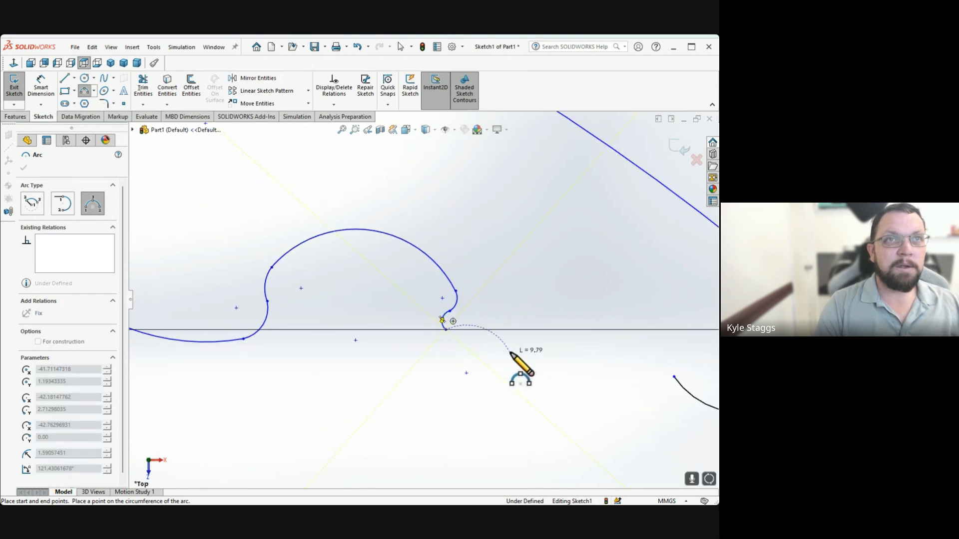
click(536, 352)
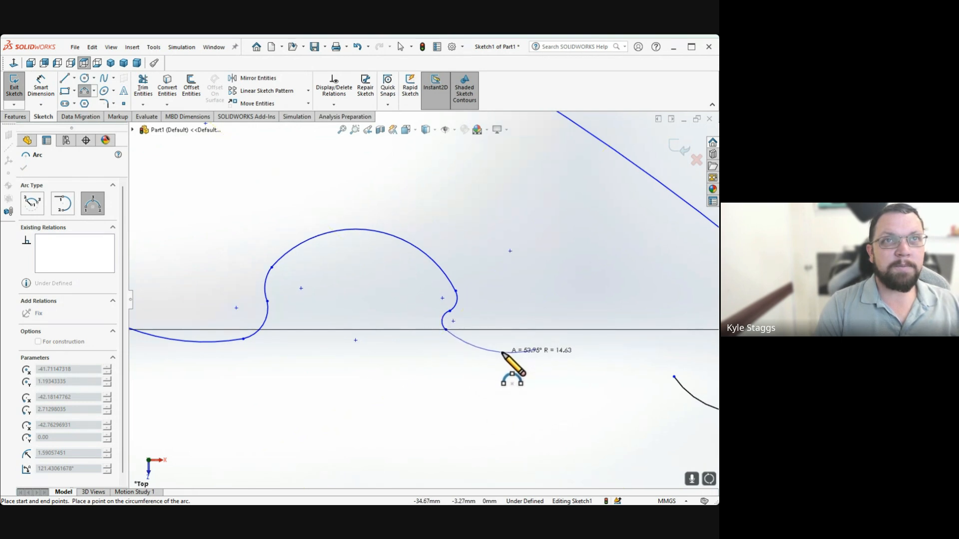
click(502, 352)
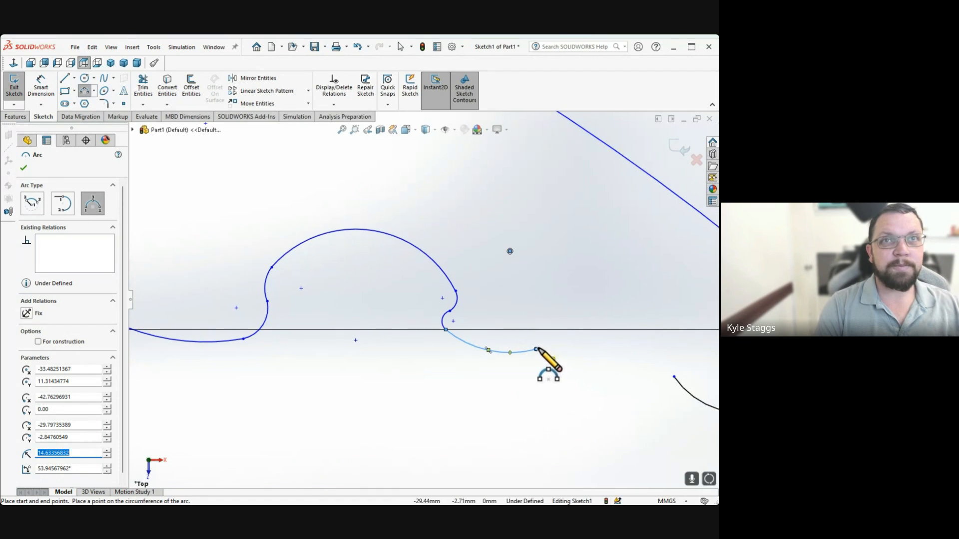
Sketch a three-point arc of about 3 mm radius and 74° that turns upward from the 14.6 mm arc's free end
click(536, 352)
scroll(542, 350, down, 5)
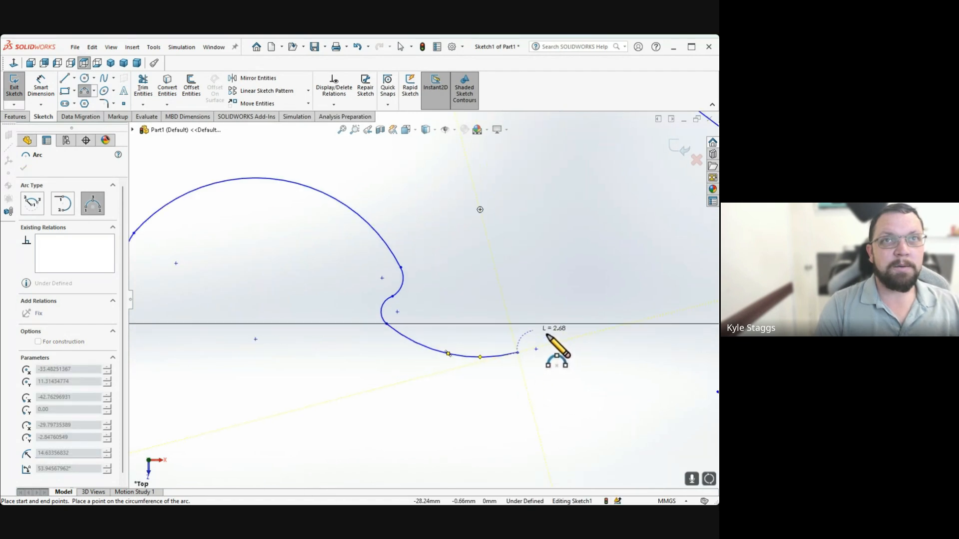
click(528, 316)
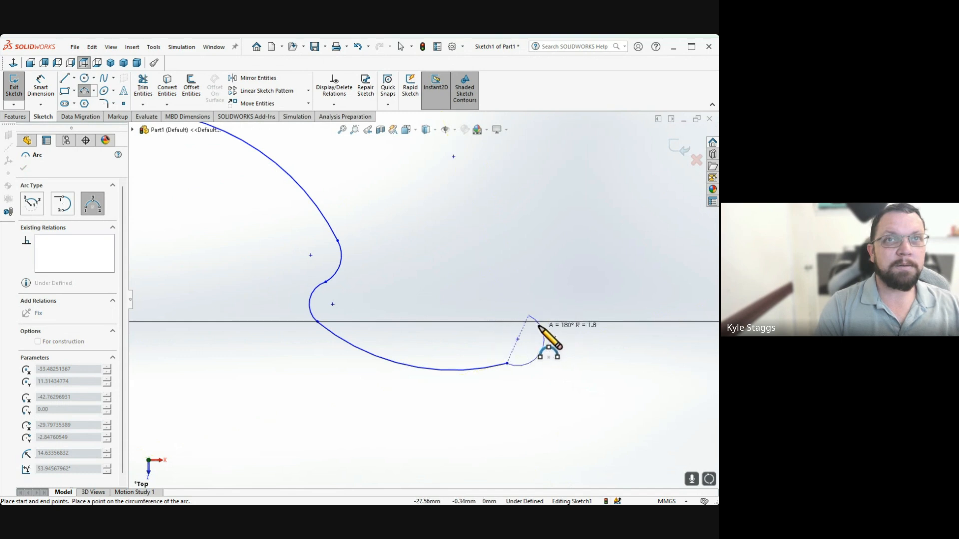
scroll(523, 317, down, 3)
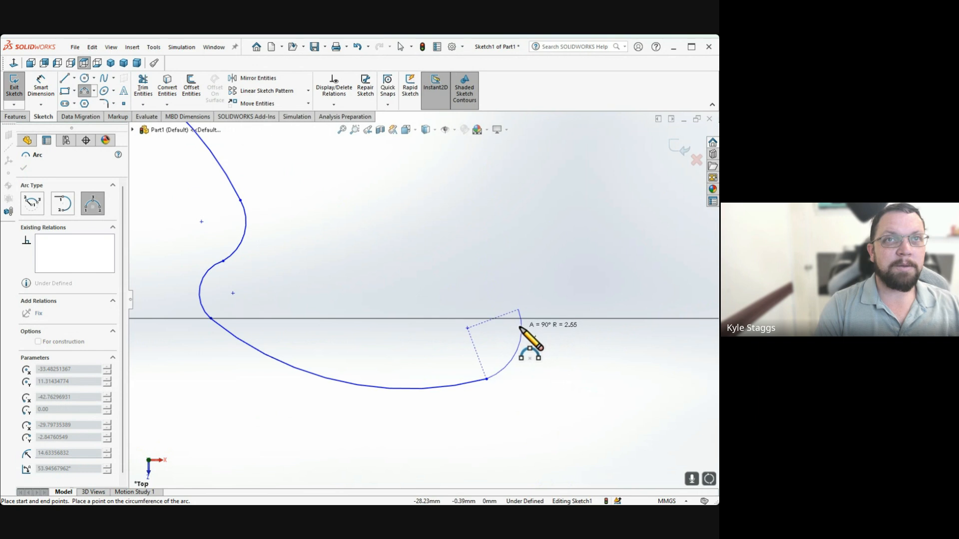
scroll(517, 333, down, 2)
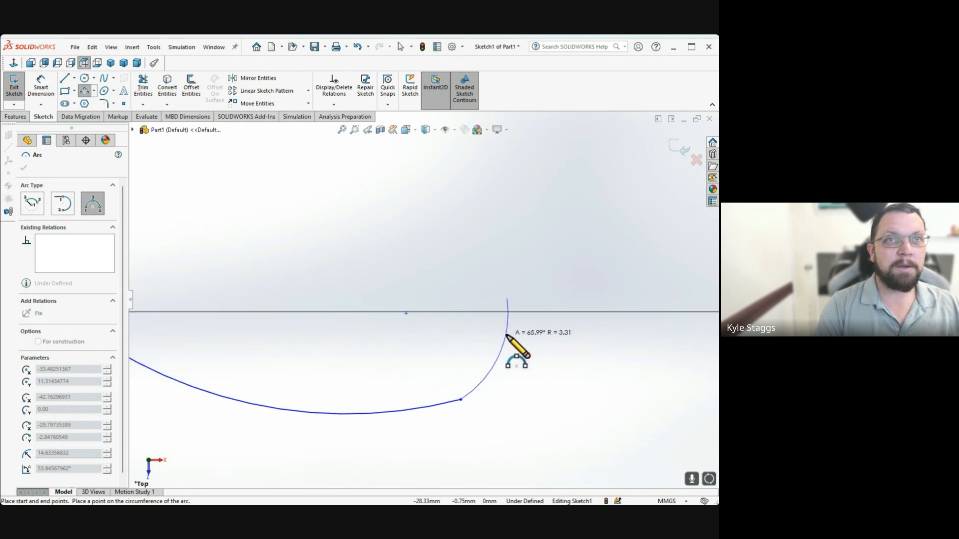
click(507, 339)
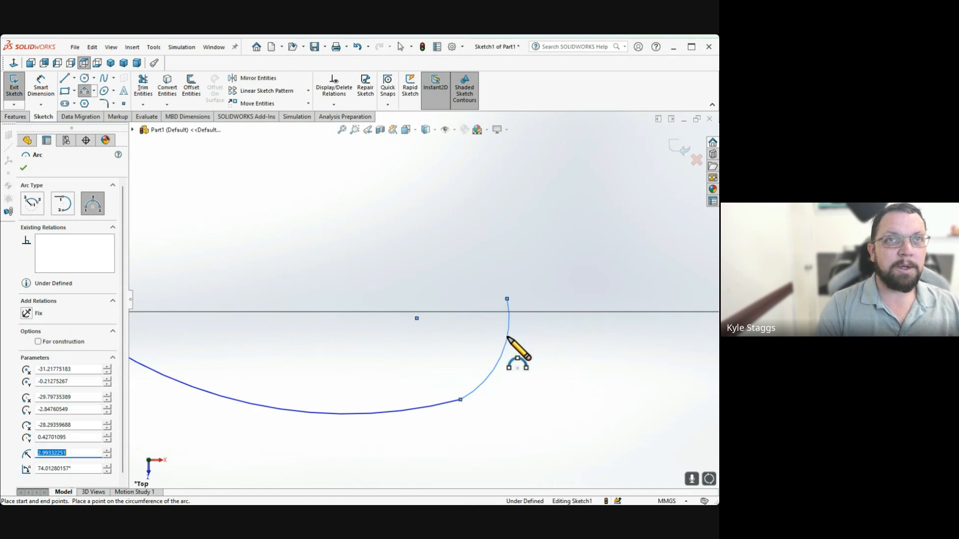
Continue upward with a three-point arc of about 2.1 mm radius and 118° that bulges away from the origin
scroll(520, 302, up, 5)
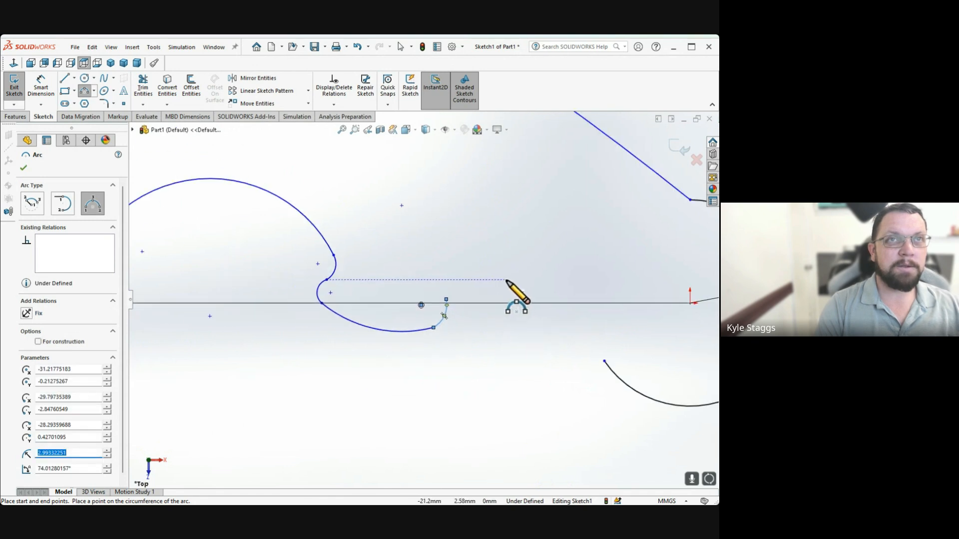
click(446, 300)
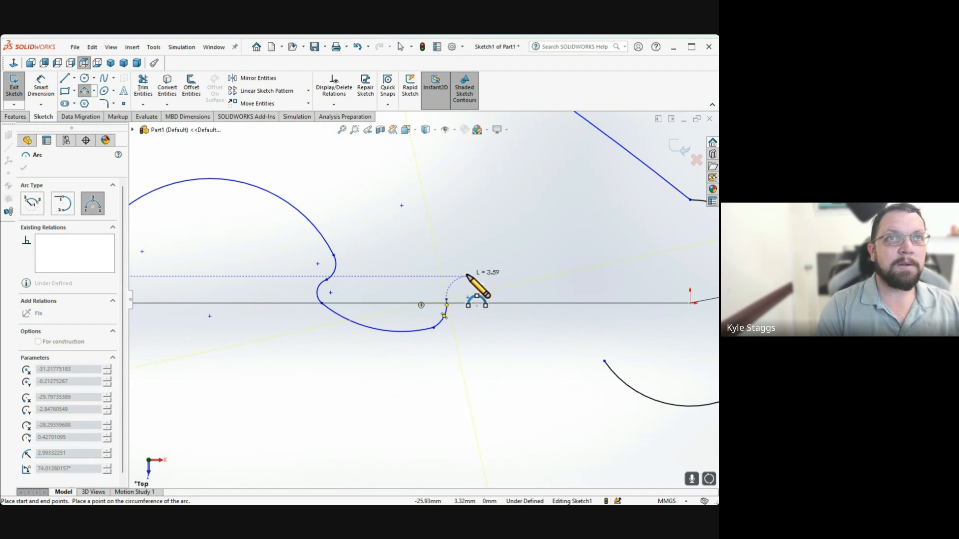
click(467, 275)
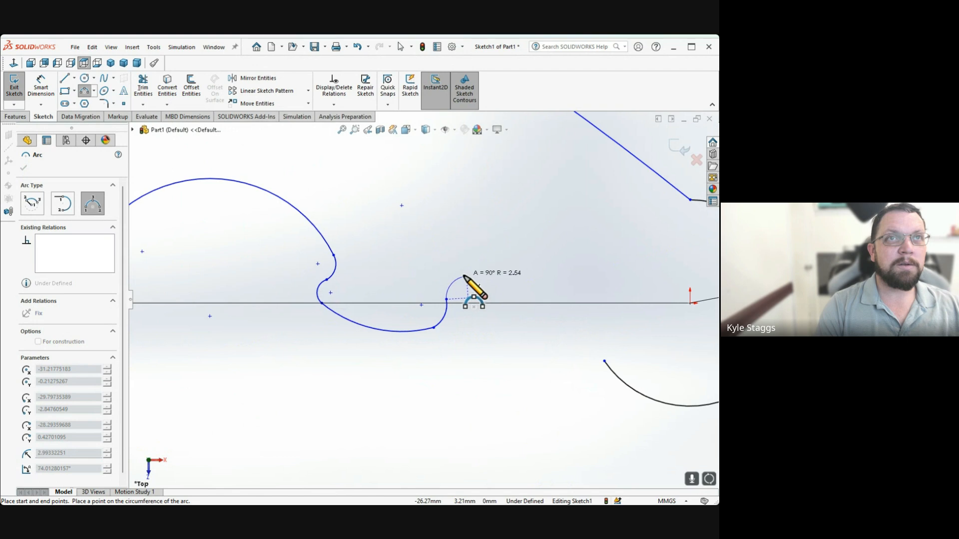
scroll(464, 276, down, 4)
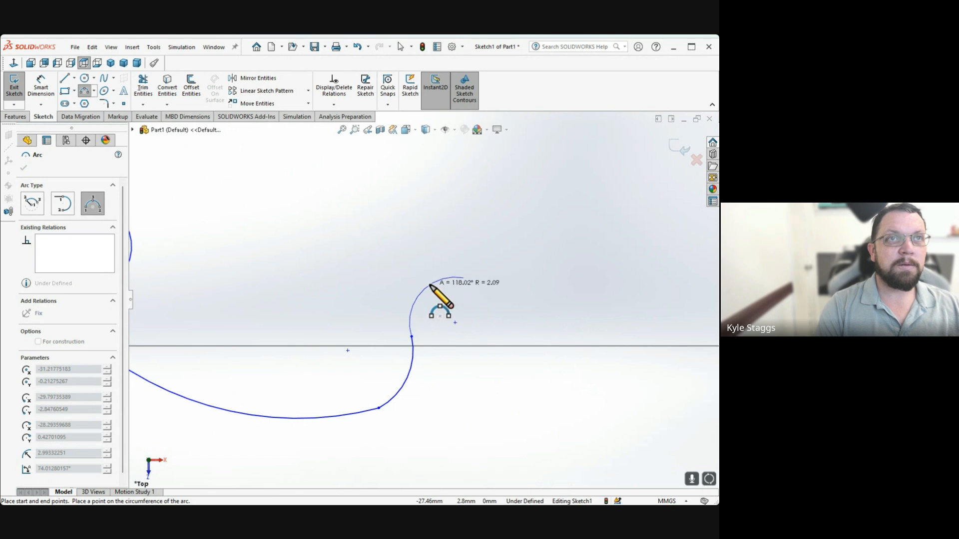
click(431, 286)
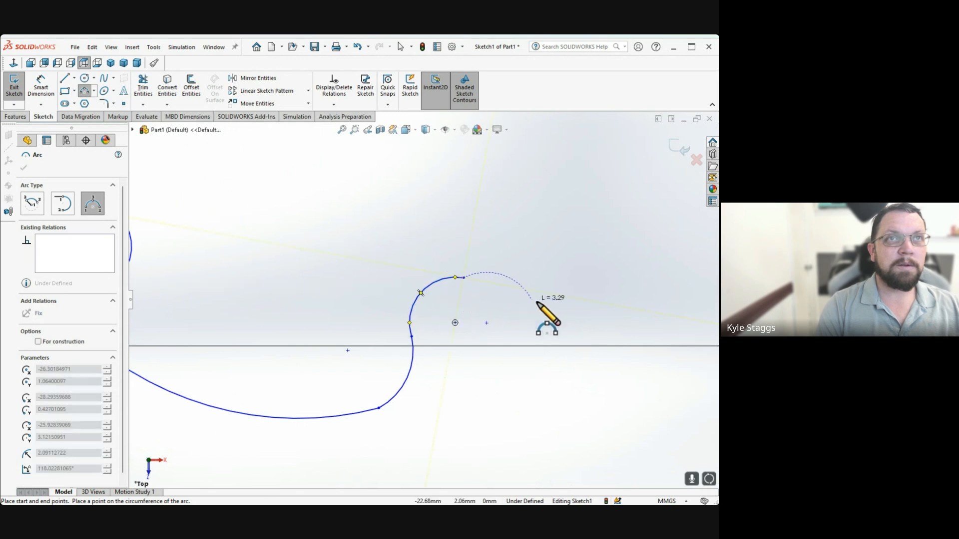
Close the profile with an upward-bulging three-point arc of about 15.7 mm radius and 73.4° ending on the 12 mm arc's free end
scroll(549, 324, up, 2)
scroll(554, 332, up, 3)
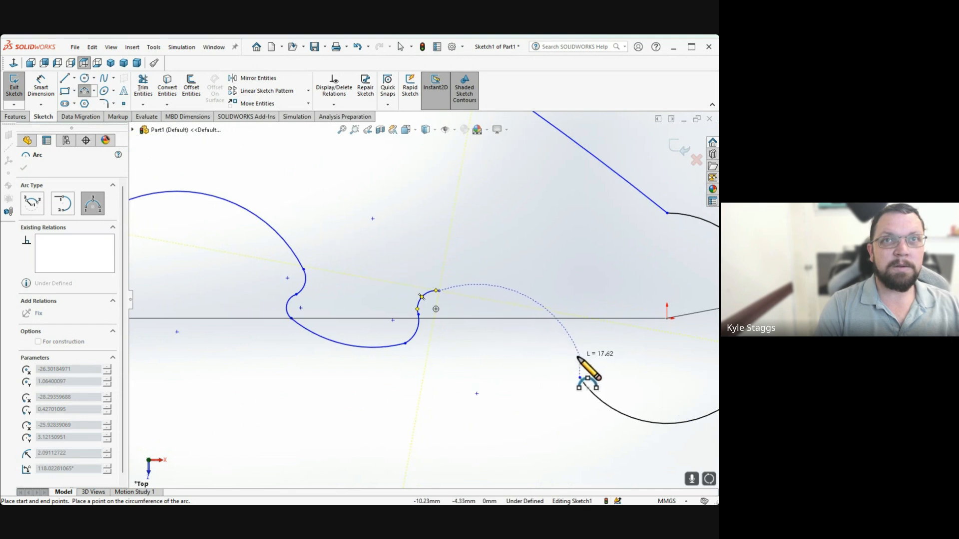
click(579, 377)
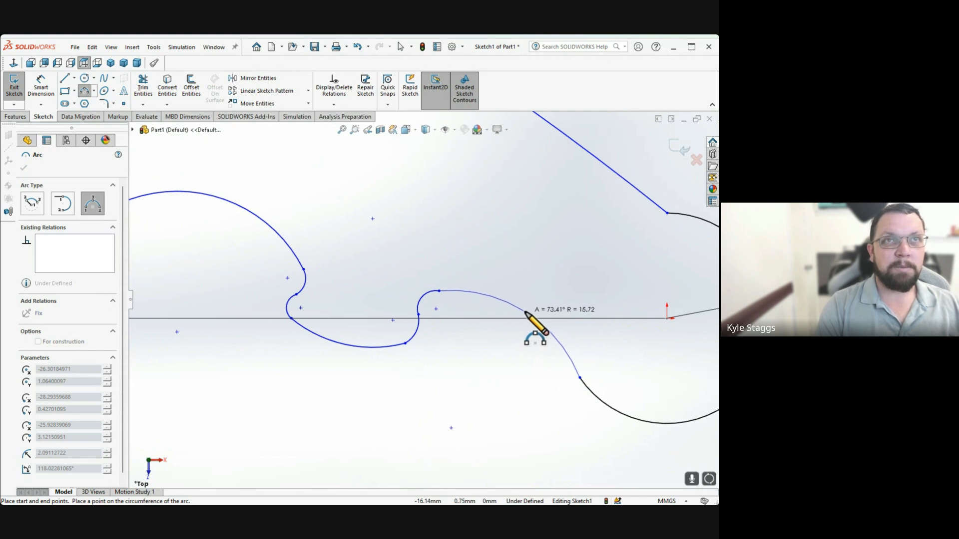
click(527, 314)
scroll(494, 345, up, 5)
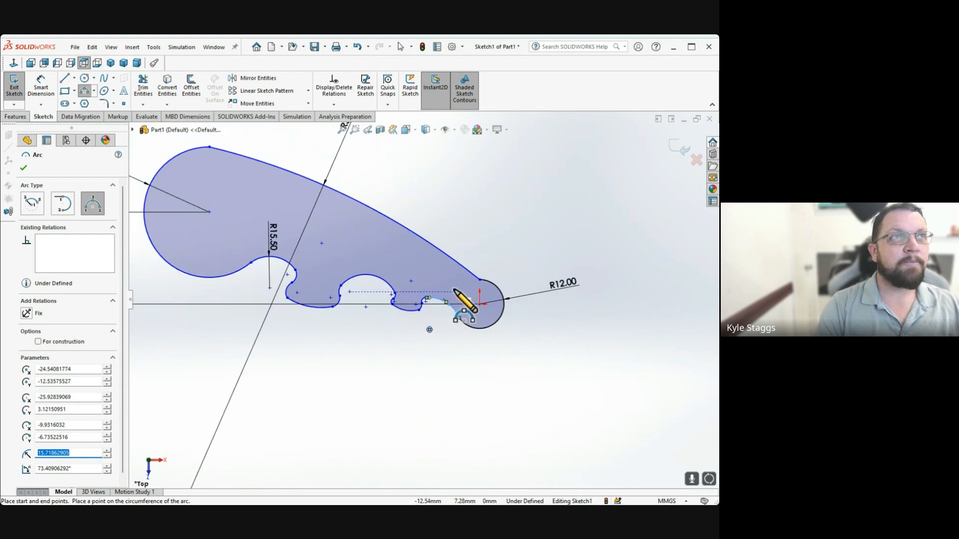
scroll(464, 302, up, 2)
scroll(284, 197, down, 2)
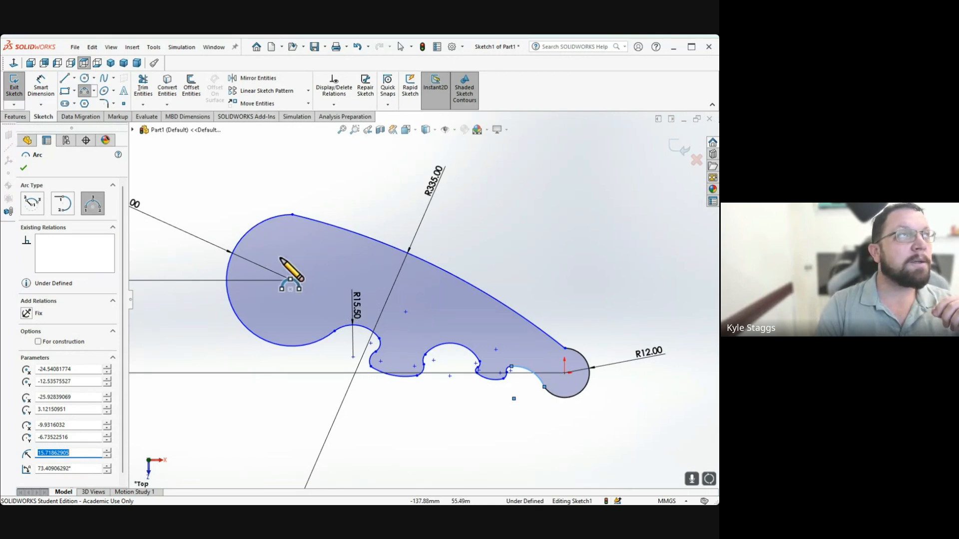
Draw a horizontal centerline about 236 mm long through the origin, extending beyond the 12 mm arc and past the large circular end
click(75, 78)
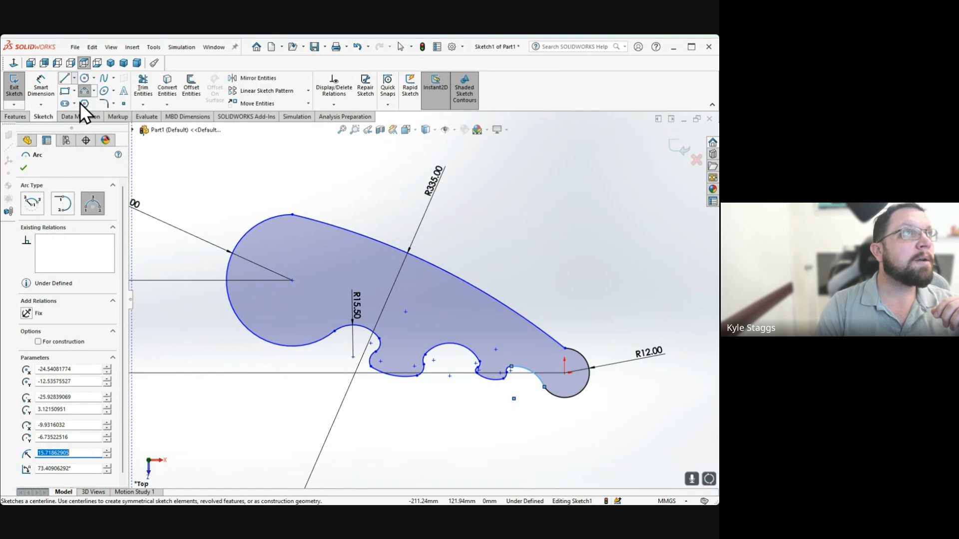
click(79, 103)
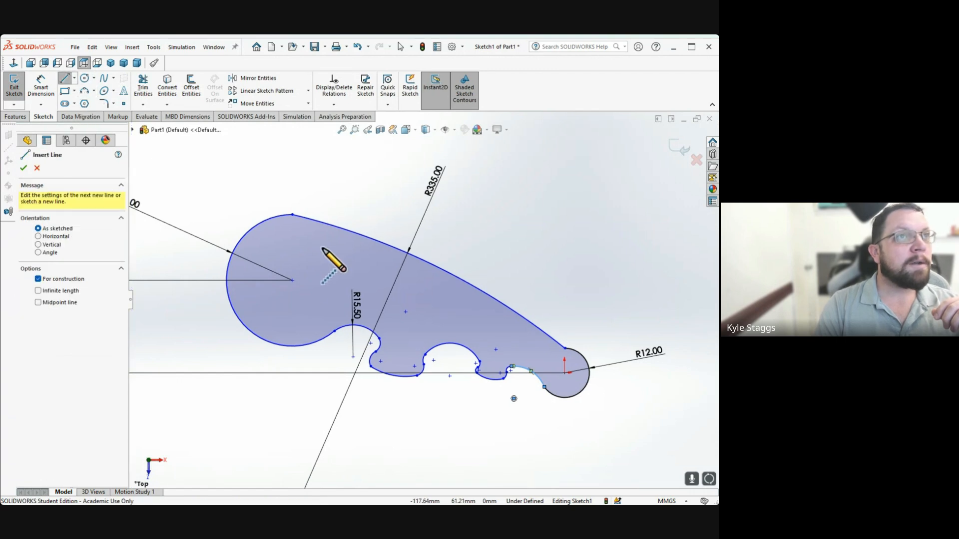
click(293, 281)
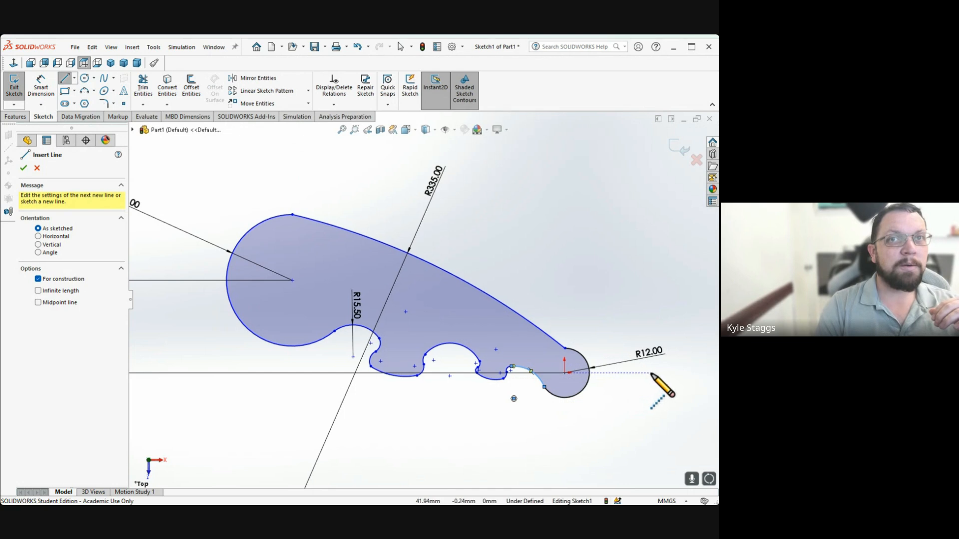
click(565, 373)
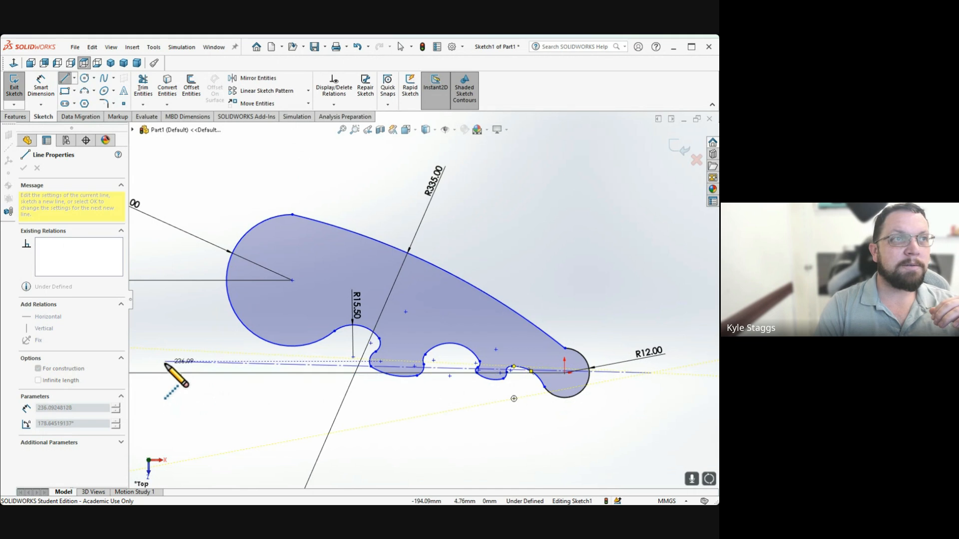
click(164, 373)
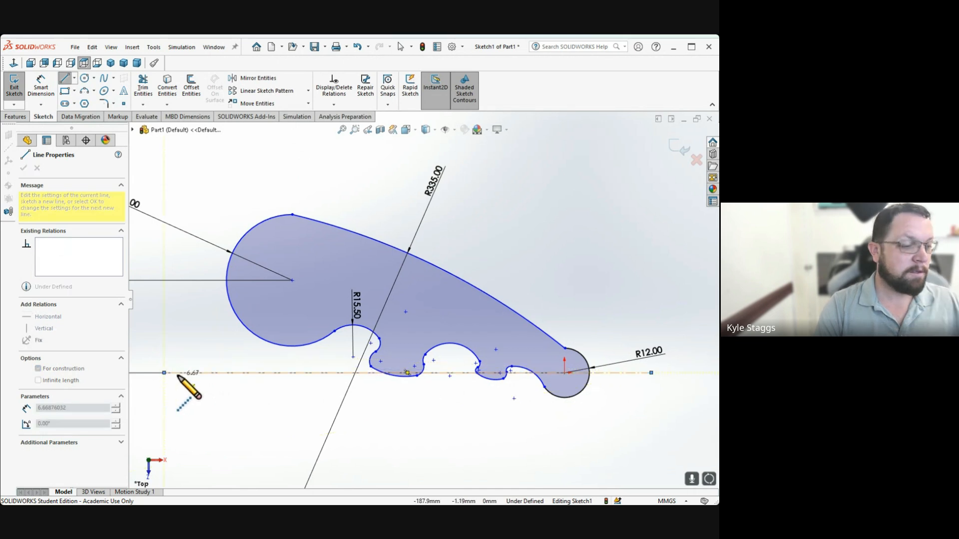
key(Escape)
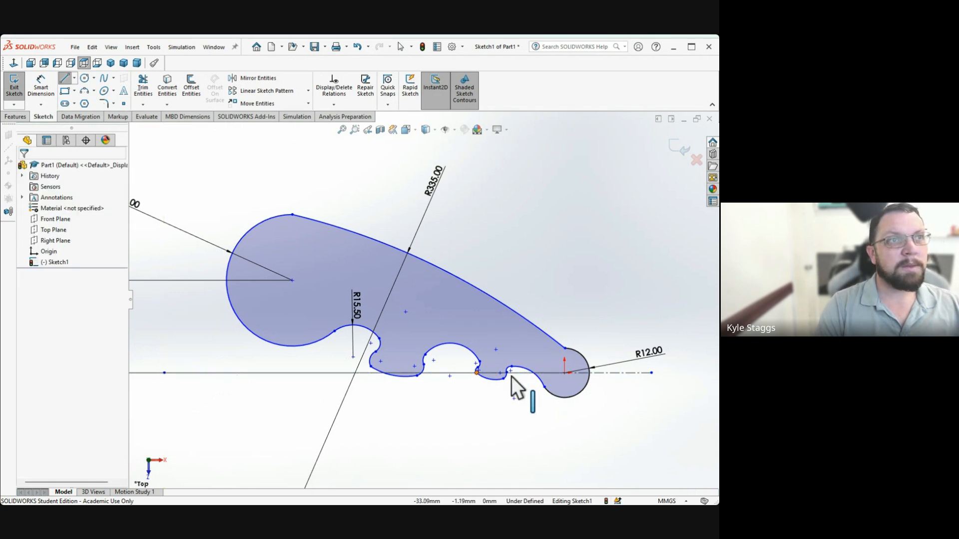
Draw a sloping centerline above the profile, roughly parallel to the long upper arc and spanning most of its length
click(74, 78)
click(83, 102)
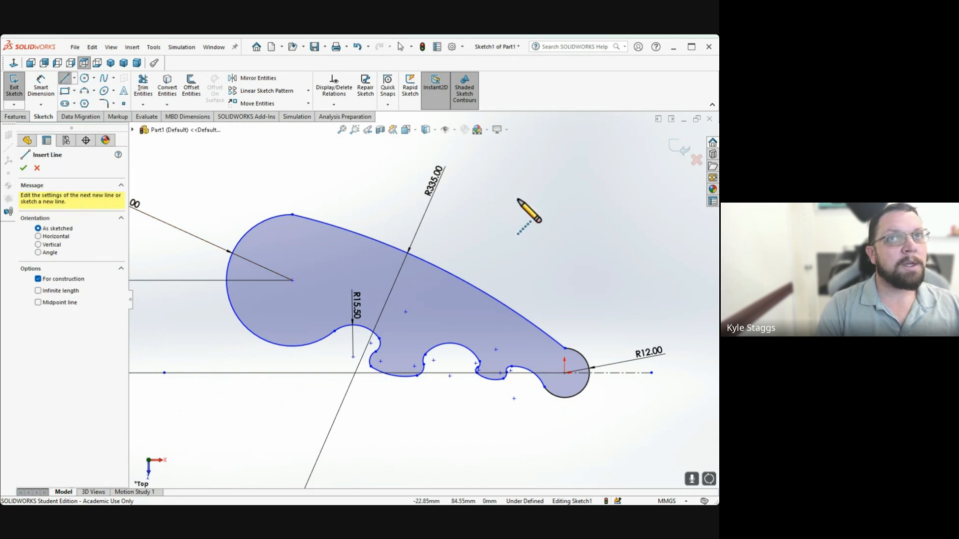
click(612, 303)
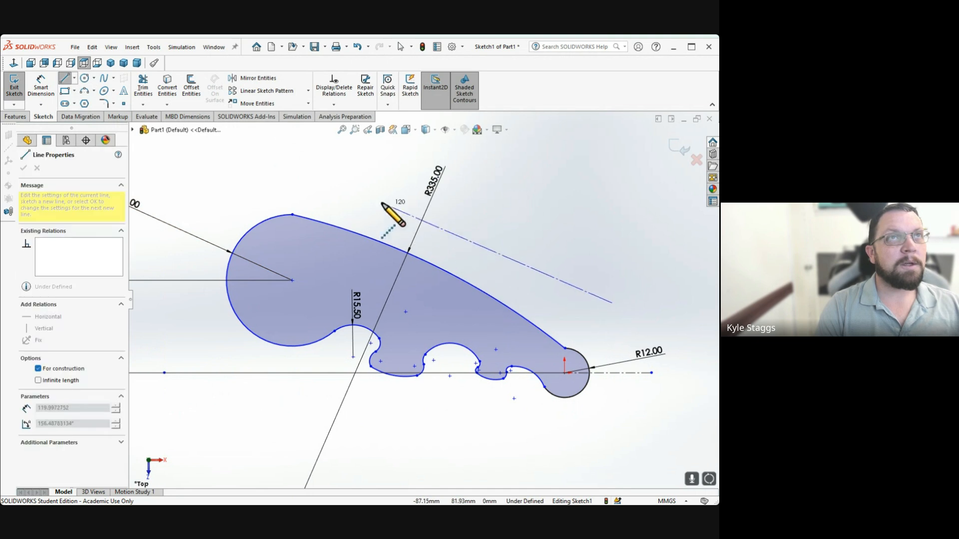
click(240, 144)
key(Escape)
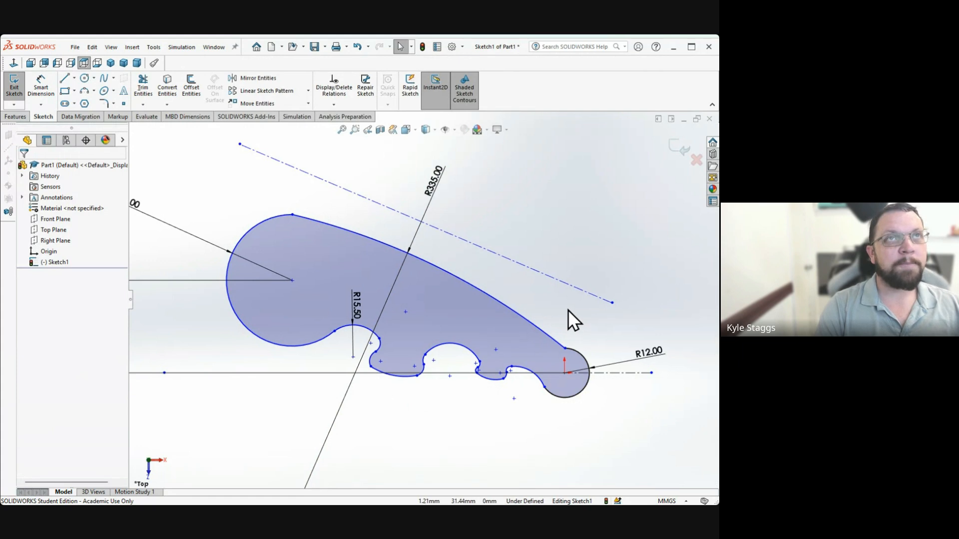
Dimension the angle between the horizontal centerline and the sloping centerline above the profile at 25°
click(41, 86)
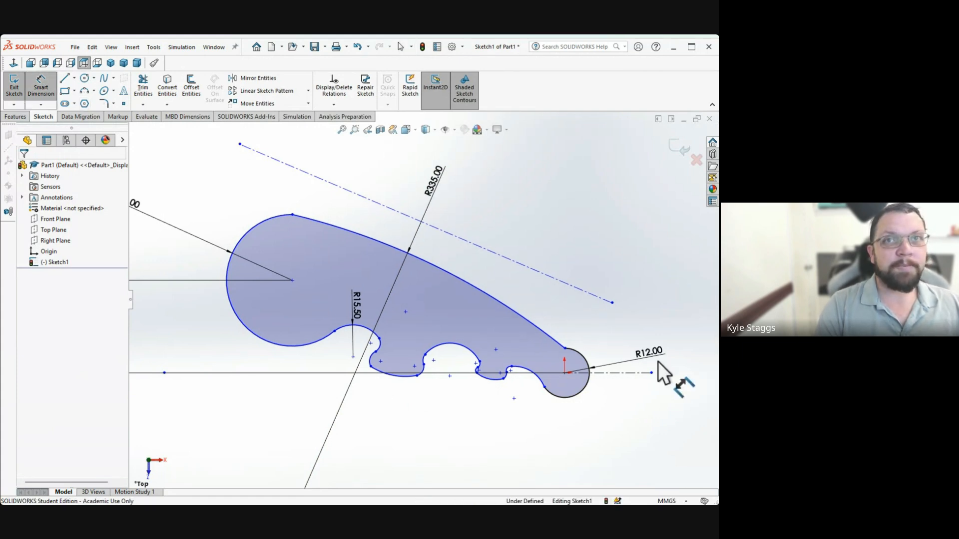
click(613, 372)
click(591, 295)
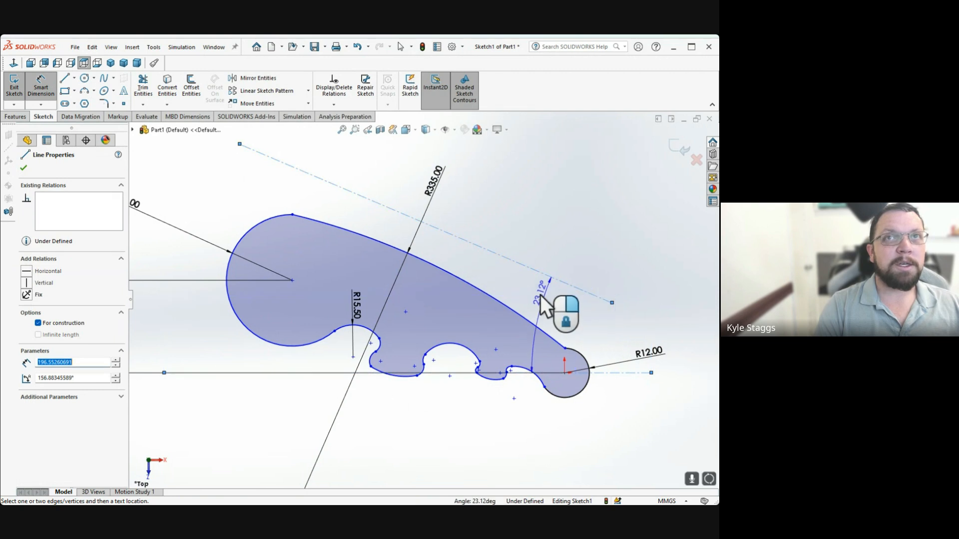
click(213, 222)
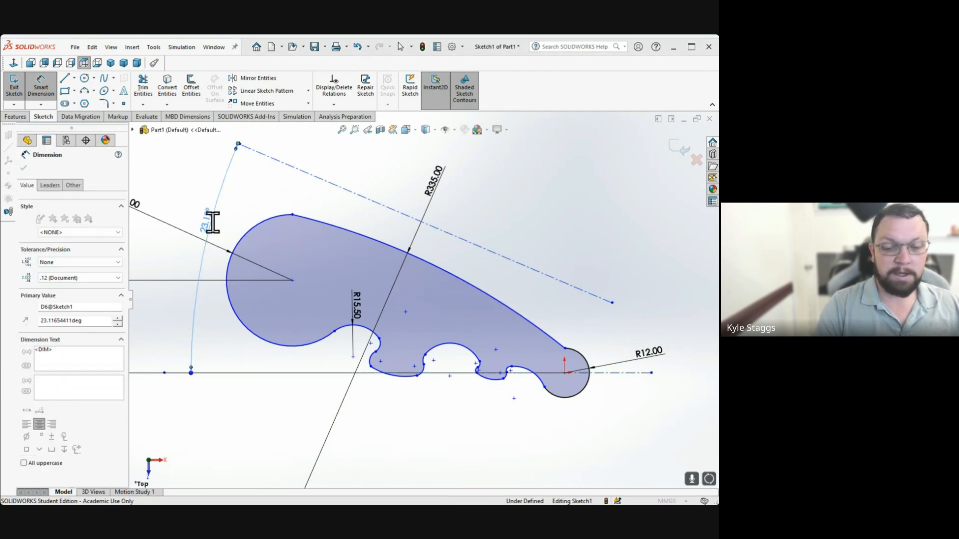
text(25)
key(Return)
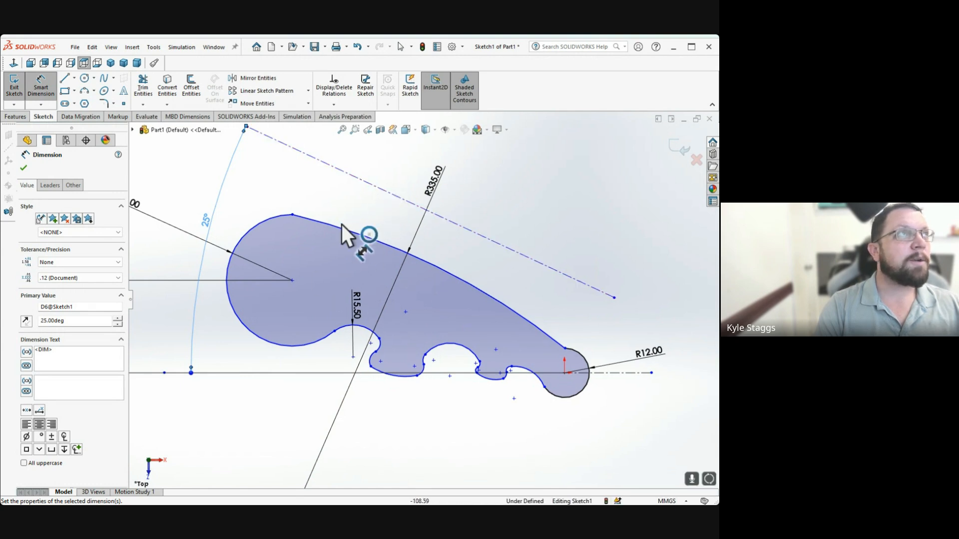
Draw a second sloping centerline about 233 mm long through the profile, from above the large circular end to beyond the 12 mm arc
click(74, 78)
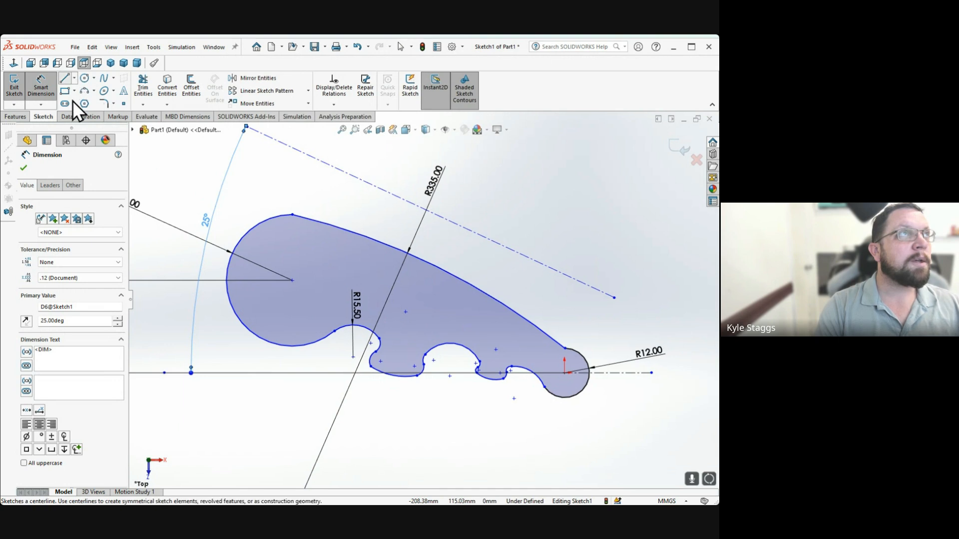
click(73, 100)
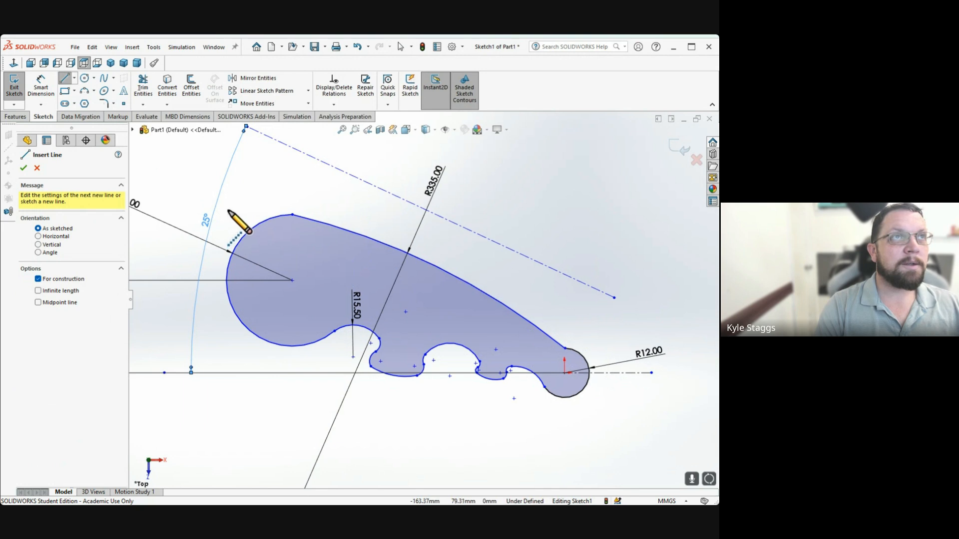
click(224, 220)
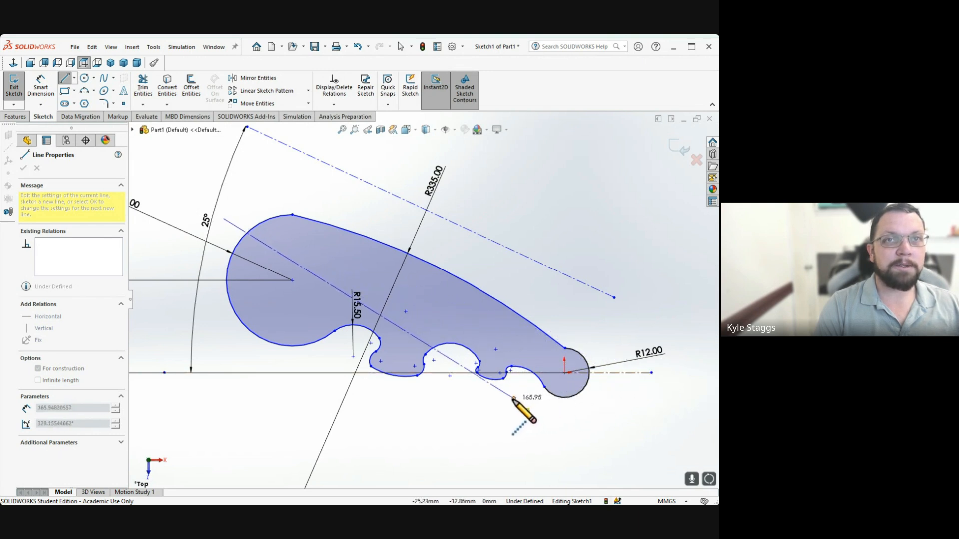
click(665, 407)
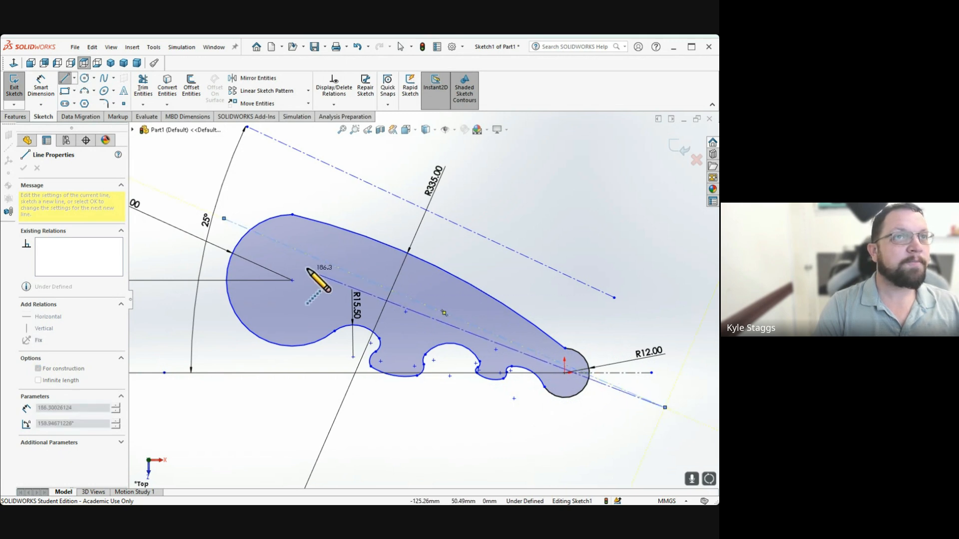
key(Escape)
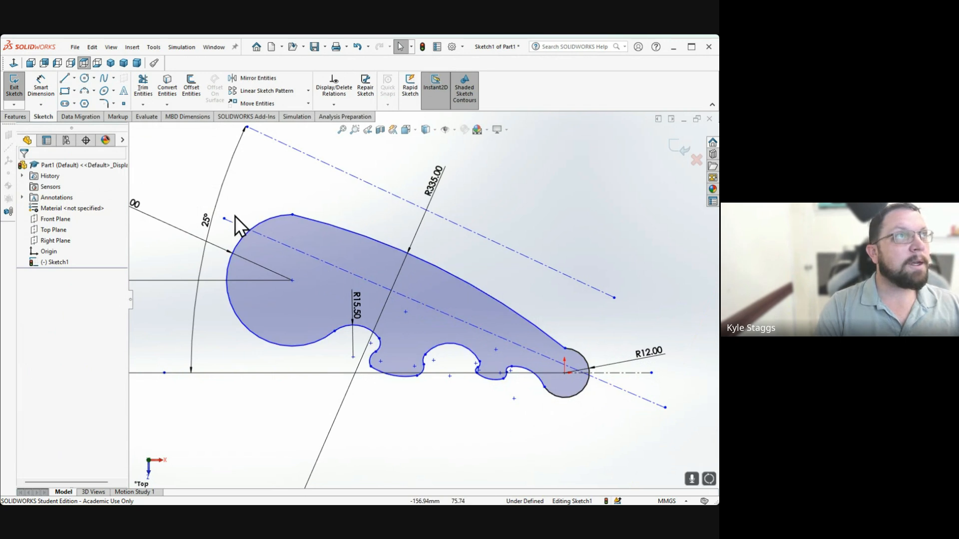
Add an angle dimension between the two sloping centerlines, placed outside the large circular end
click(41, 85)
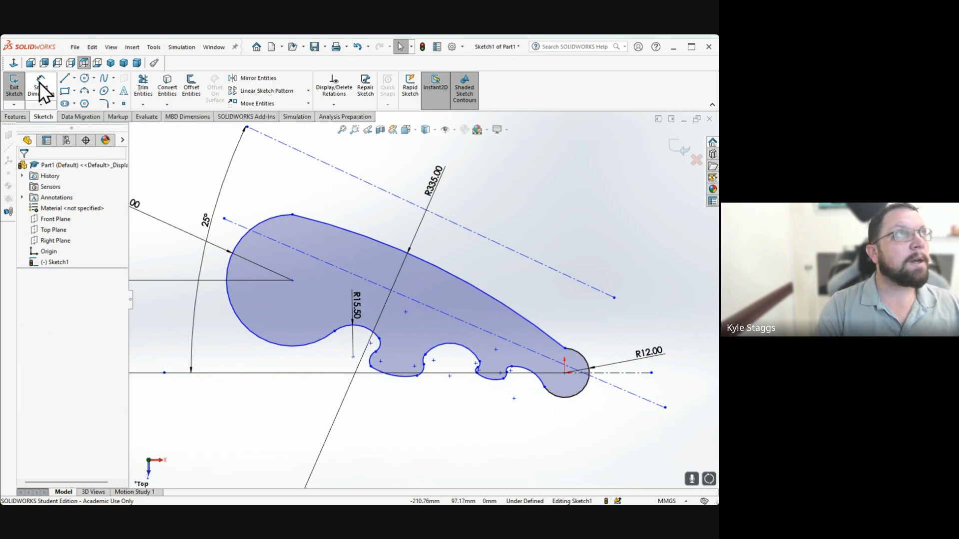
click(287, 244)
click(343, 172)
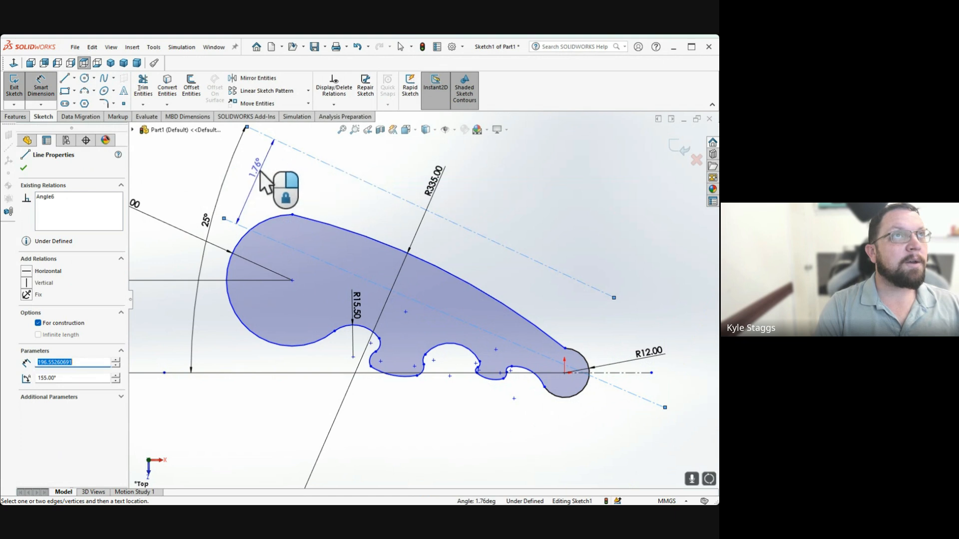
click(202, 169)
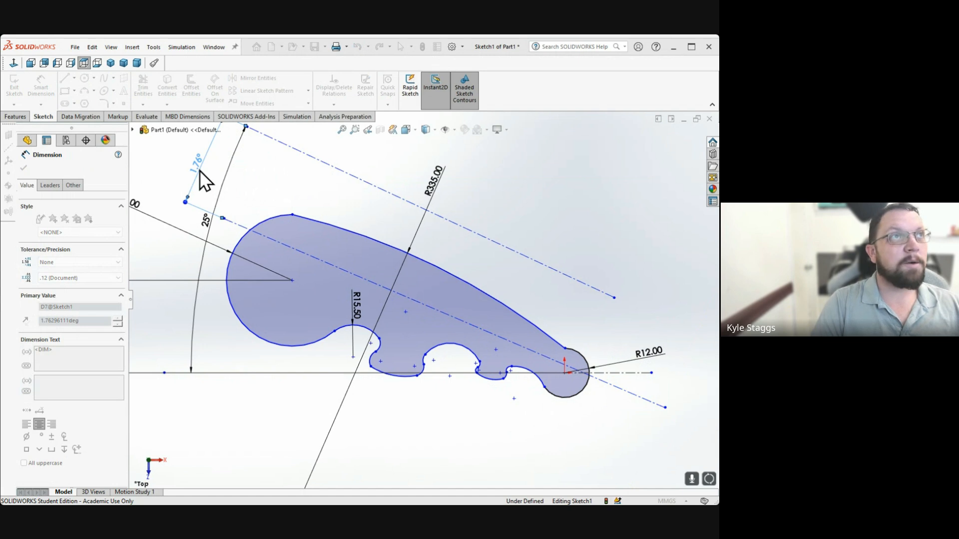
Try a 0° angle between the two sloping centerlines and undo the change
text(0)
key(Return)
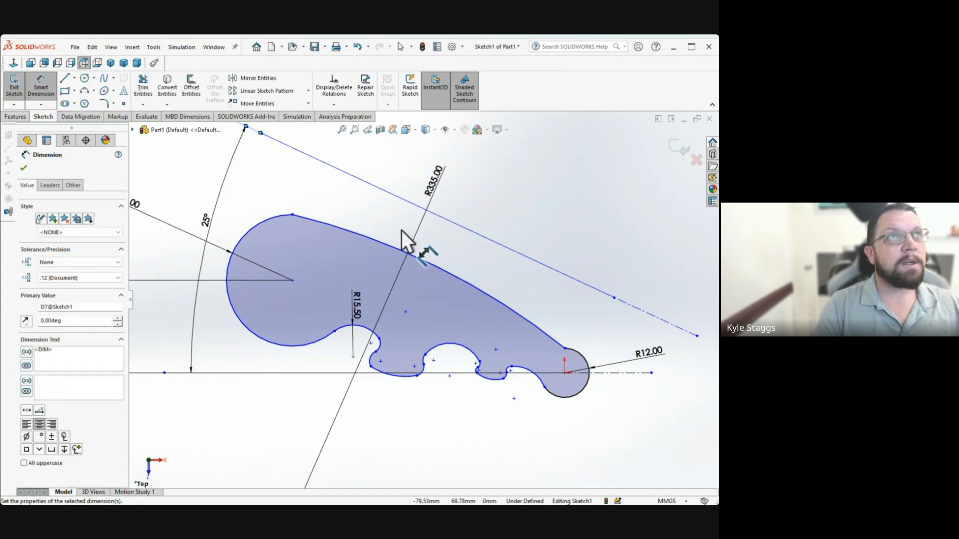
key(z)
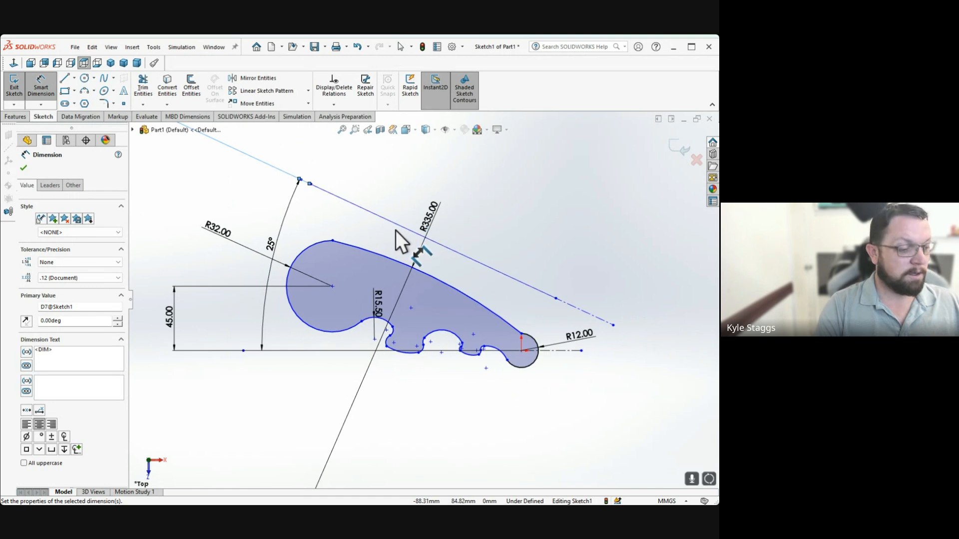
key(ctrl+z)
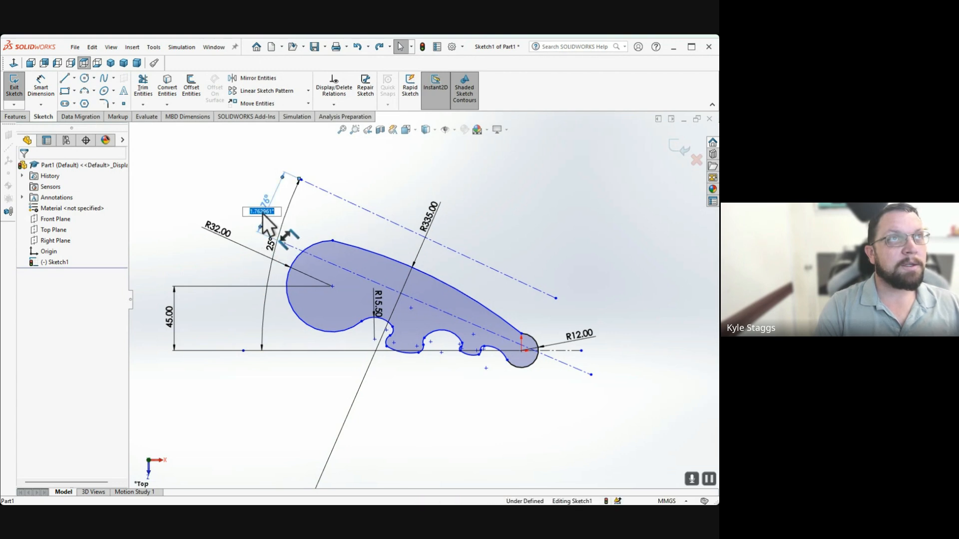
Set the angle between the two sloping centerlines to 0° and move the shifted one back across the profile, passing near the origin
text(0)
key(Return)
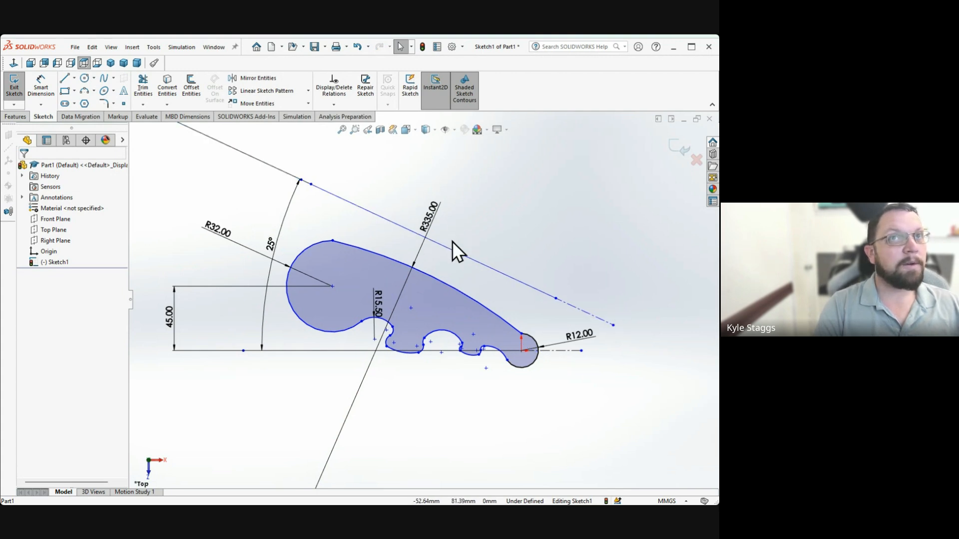
drag(578, 308, 540, 357)
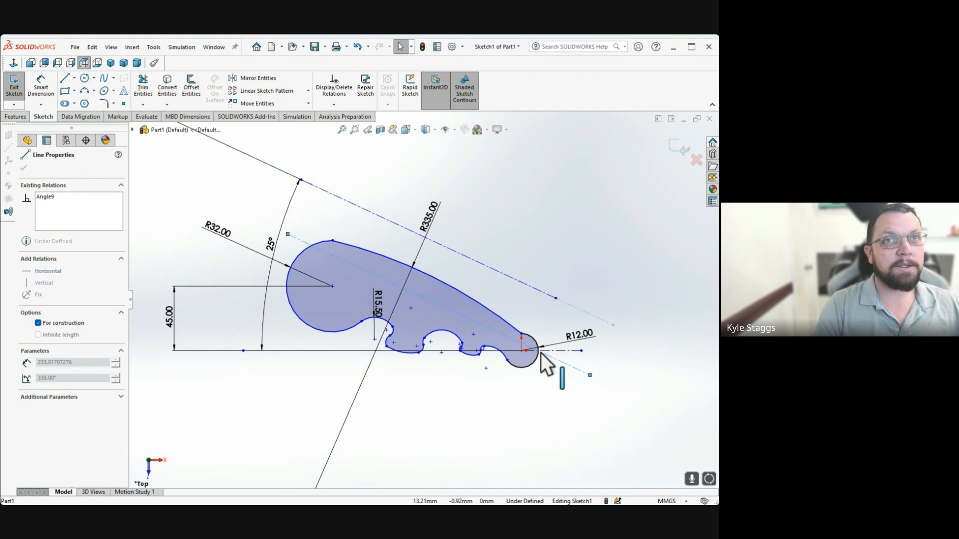
drag(541, 353, 541, 353)
click(434, 175)
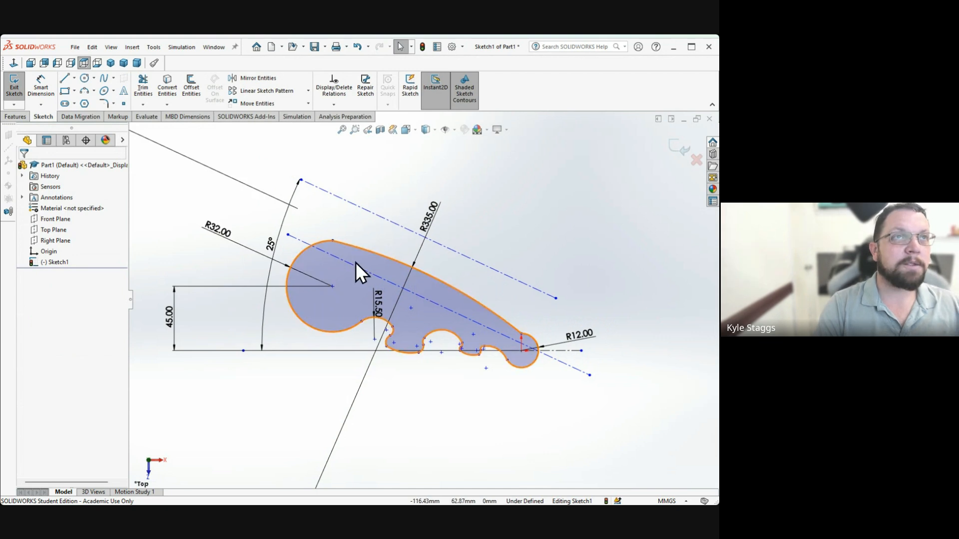
Delete the 0° angle dimension between the two sloping centerlines
scroll(301, 225, up, 3)
scroll(303, 224, up, 5)
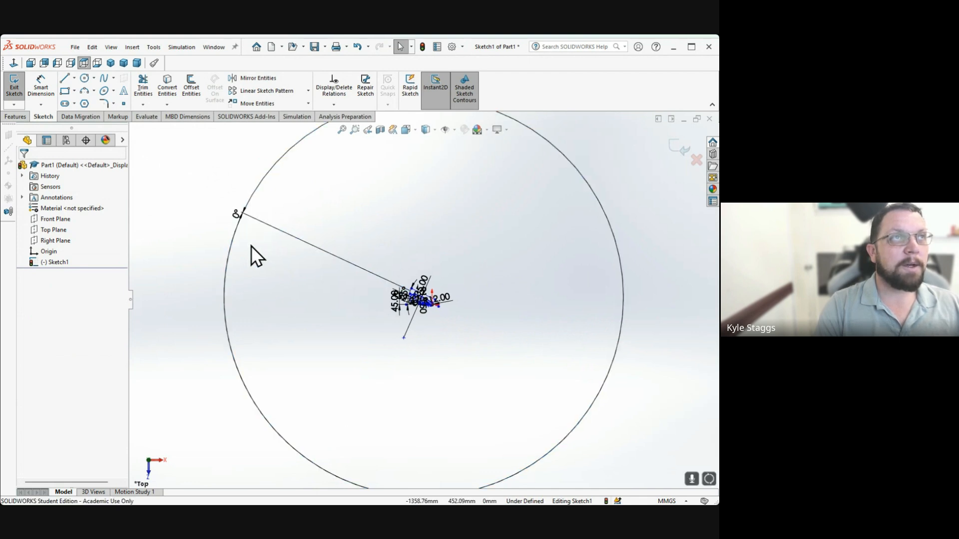
click(236, 213)
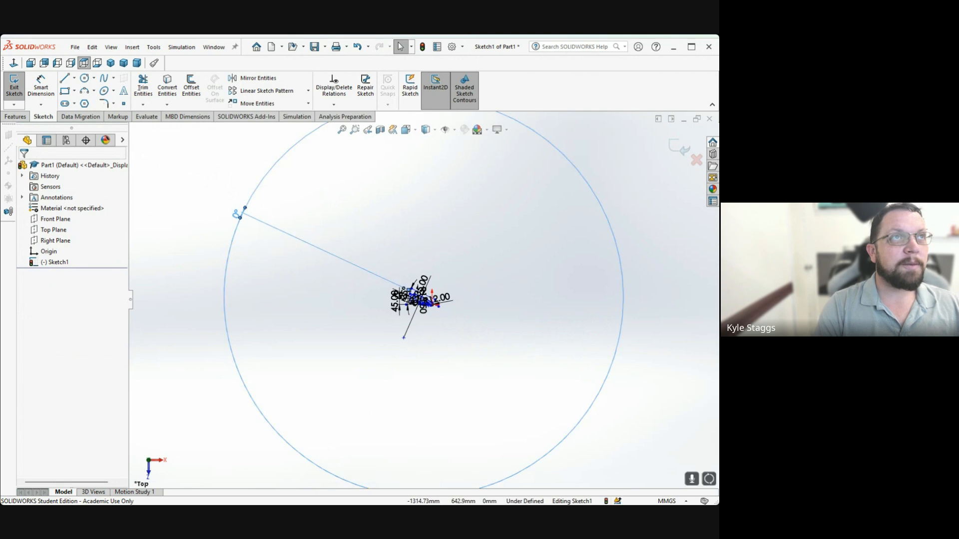
key(Delete)
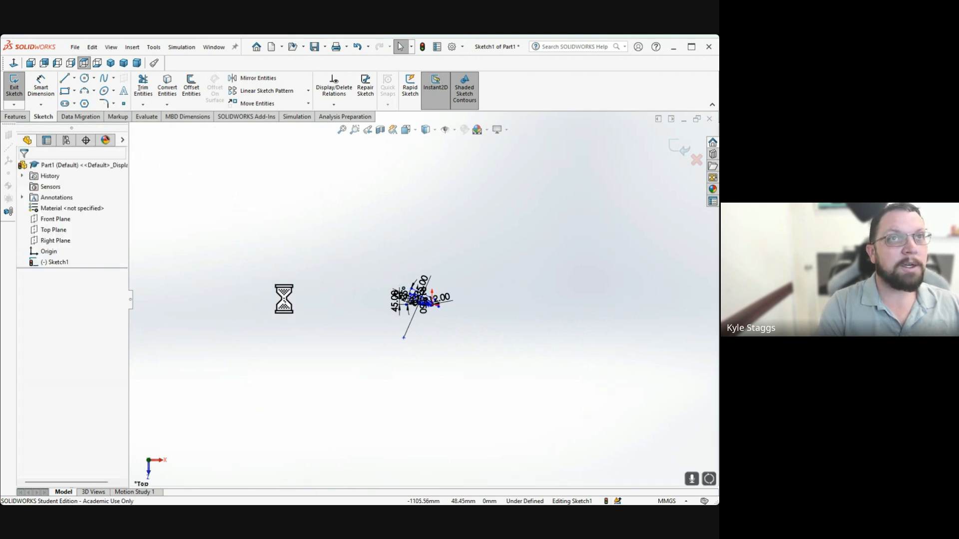
scroll(424, 300, down, 8)
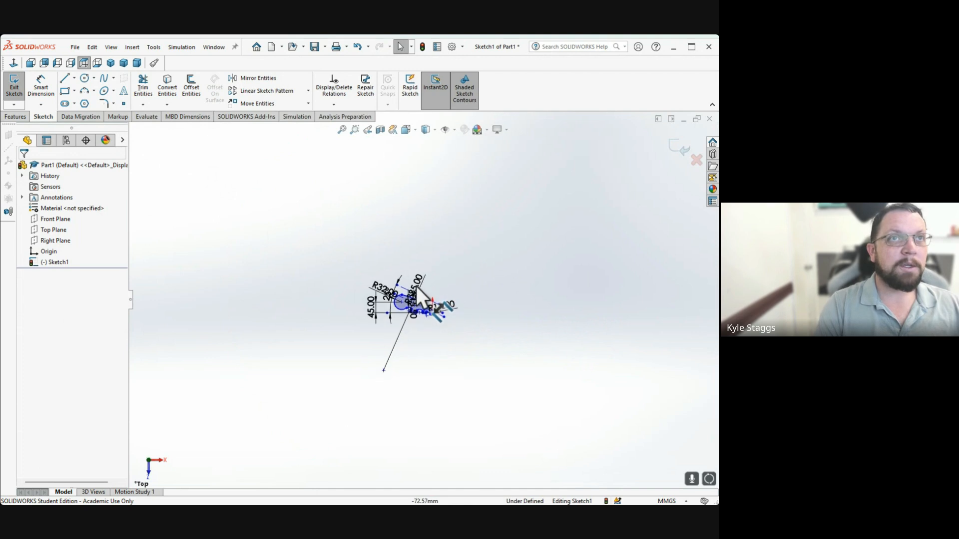
scroll(421, 316, down, 5)
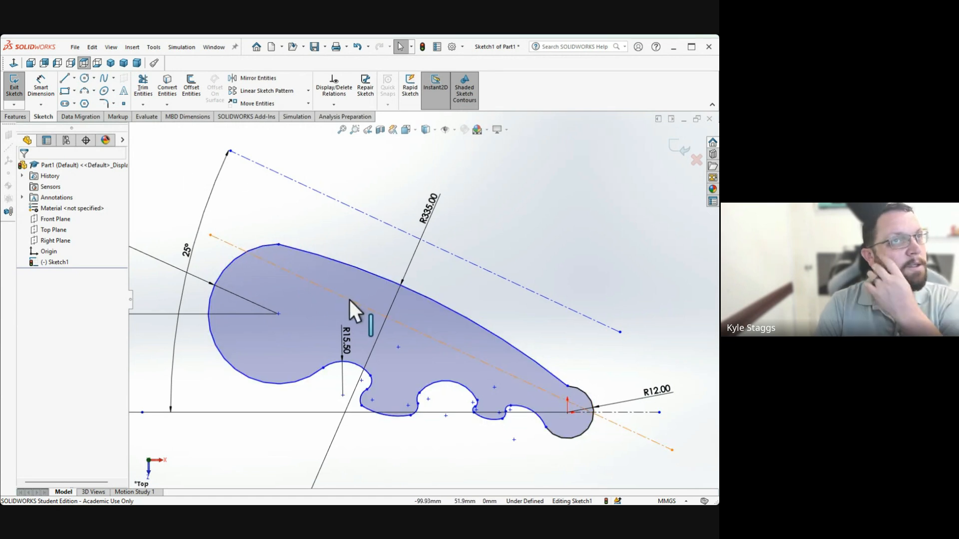
Draw an ellipse centered on the sloping centerline inside the profile, with radii of about 8.8 mm along it and 4.7 mm across
click(103, 91)
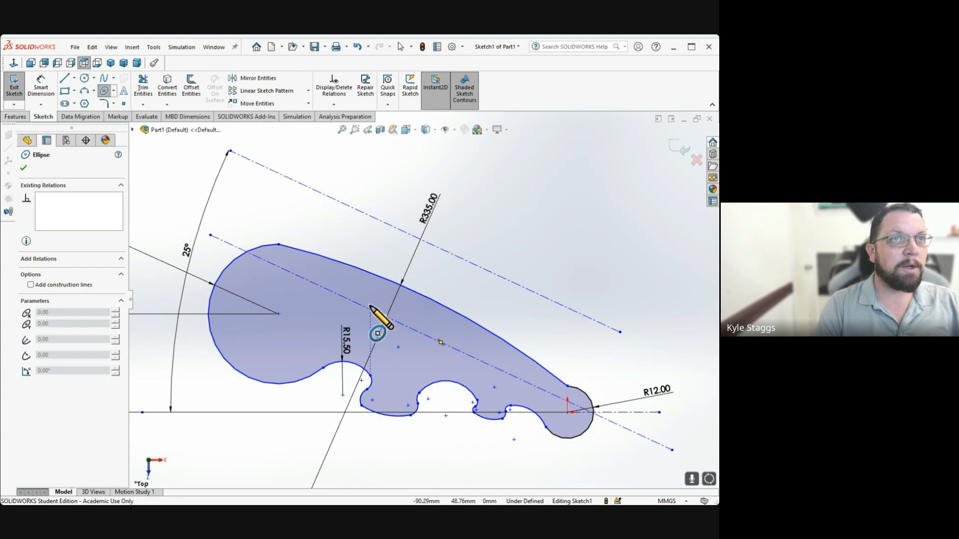
scroll(371, 312, down, 3)
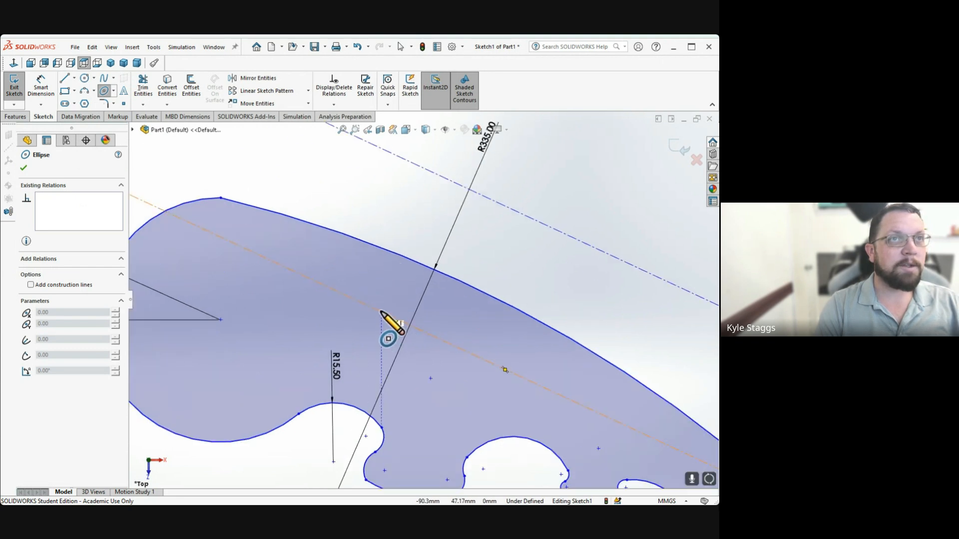
scroll(376, 309, down, 2)
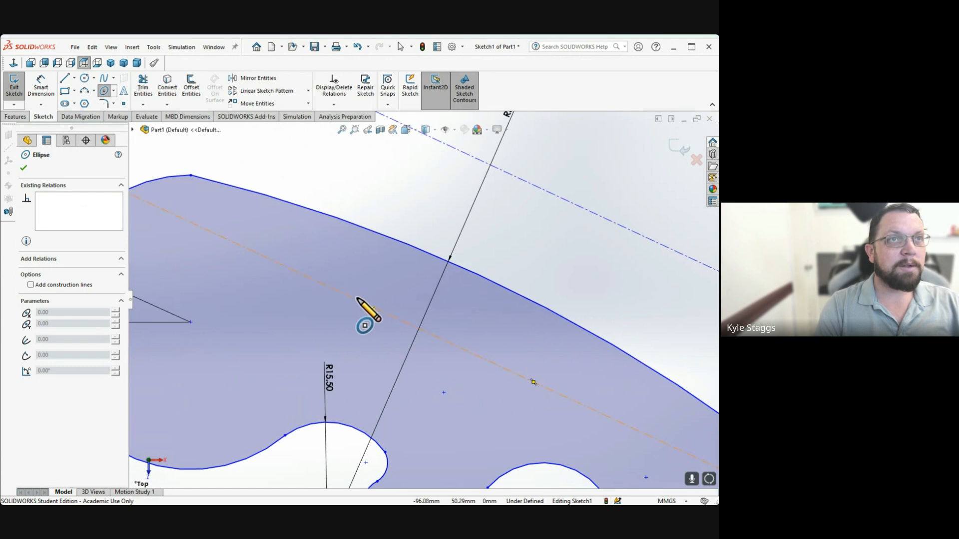
click(358, 300)
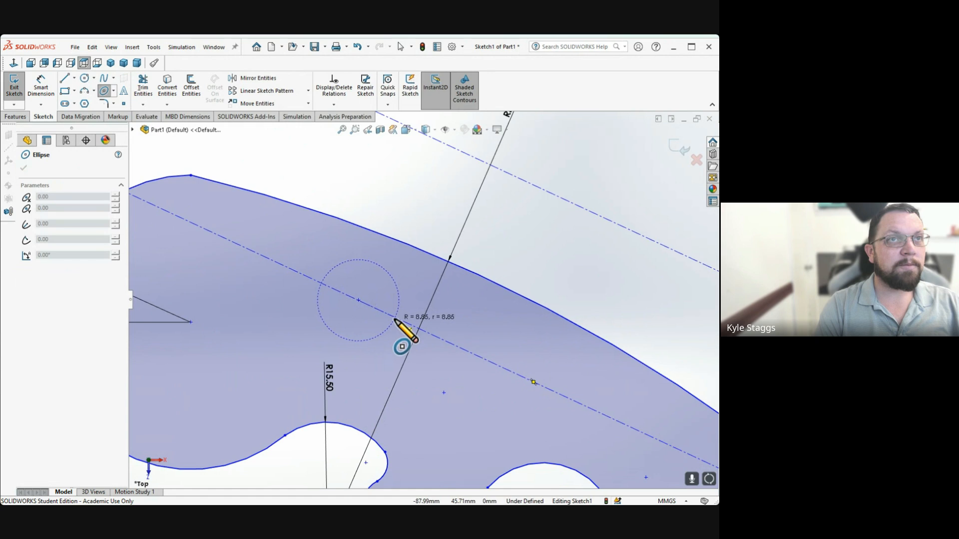
click(395, 319)
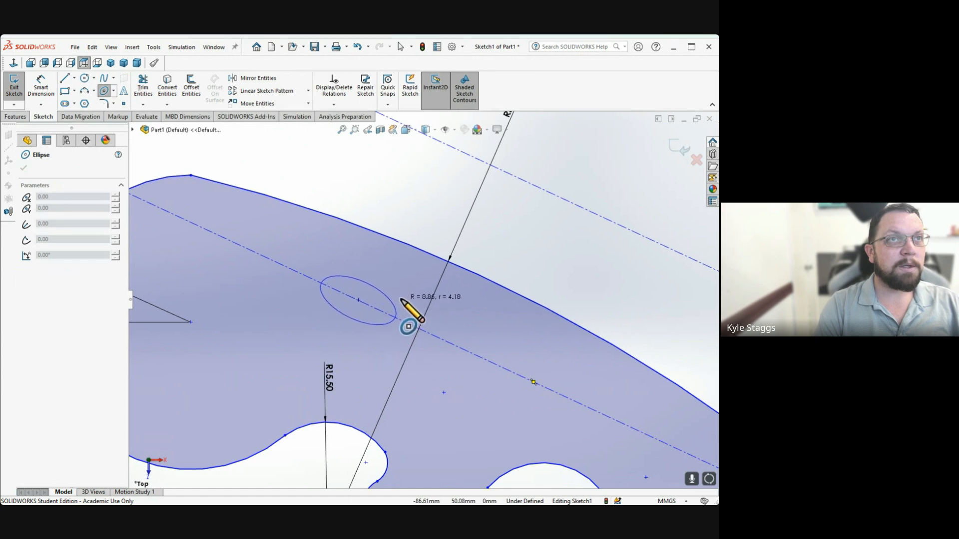
click(404, 301)
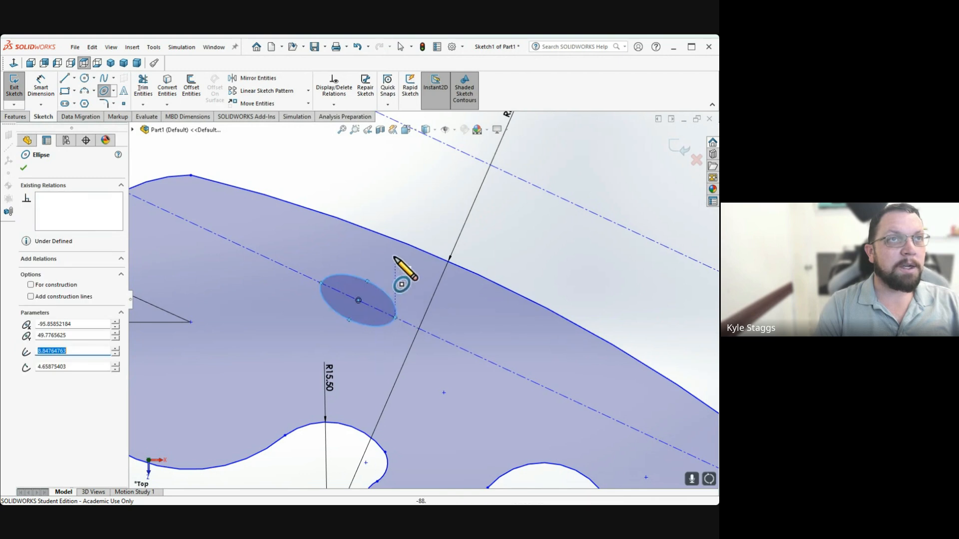
Draw a straight slot on the same centerline between the ellipse and the large circular end, about 20.9 mm between centers and 8 mm wide
scroll(395, 299, up, 4)
scroll(379, 287, down, 4)
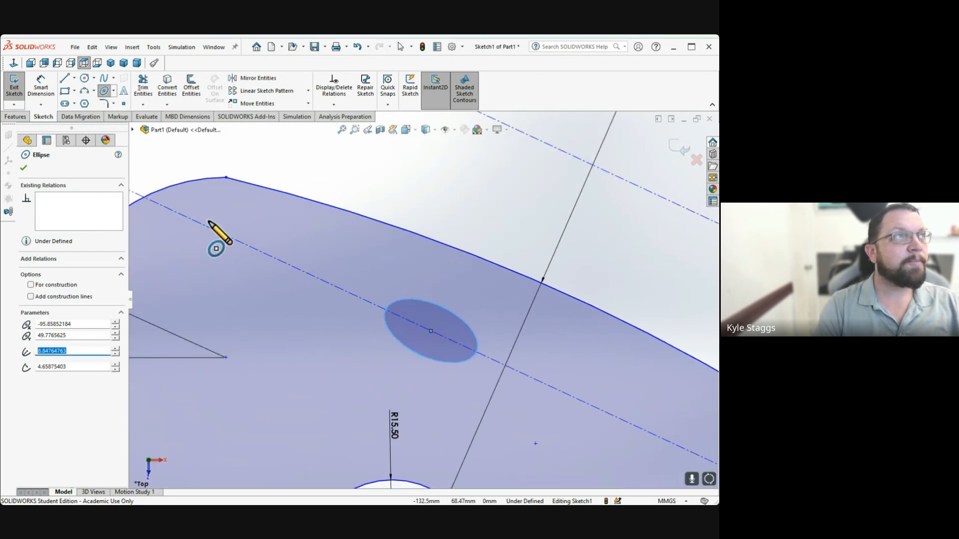
click(64, 104)
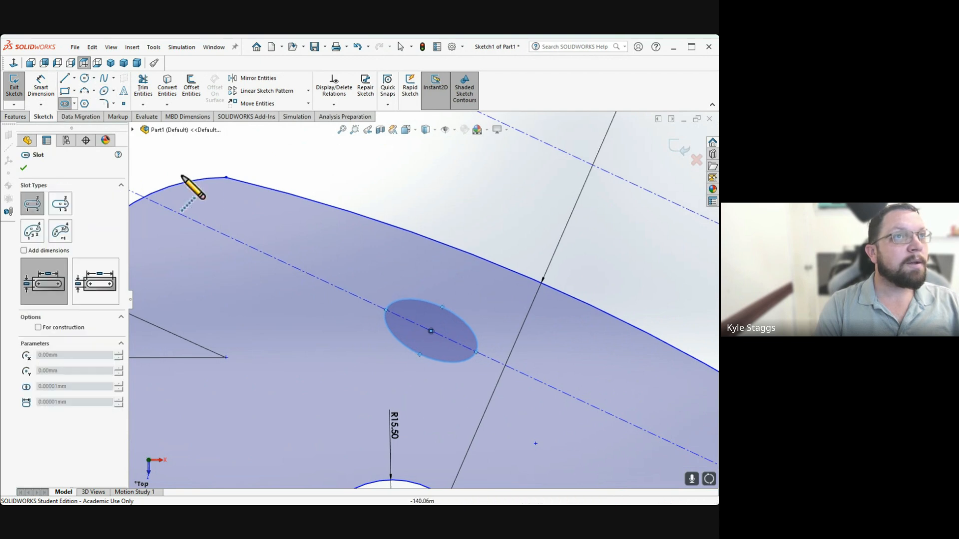
click(243, 244)
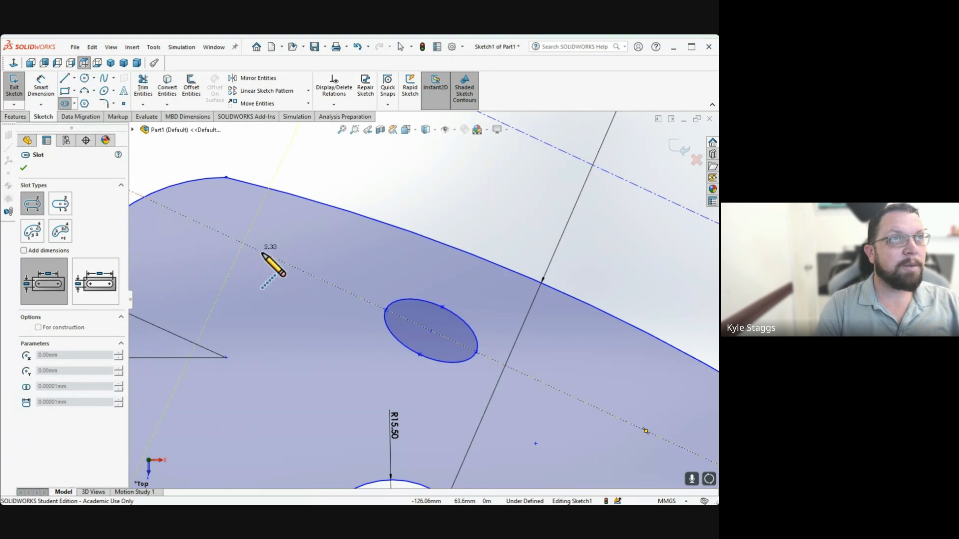
click(350, 293)
click(354, 291)
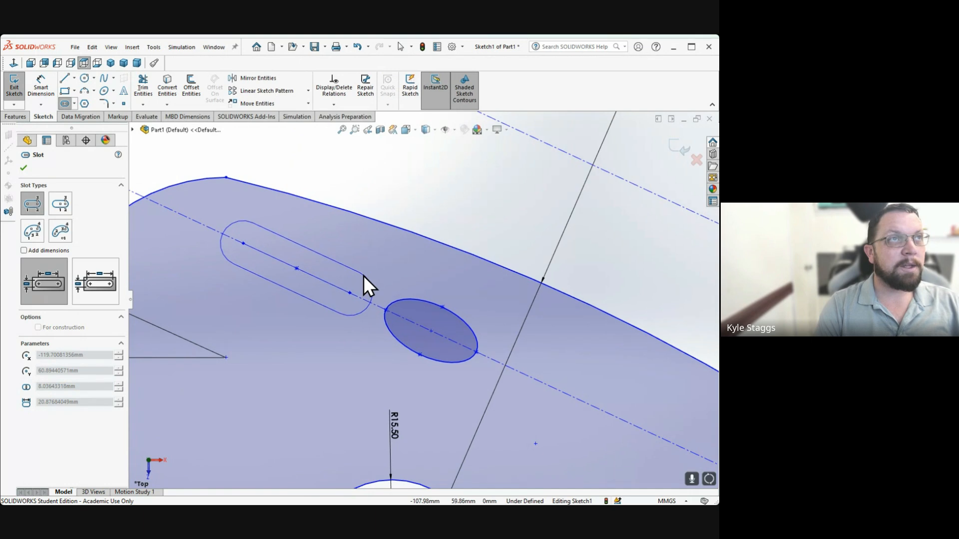
click(363, 275)
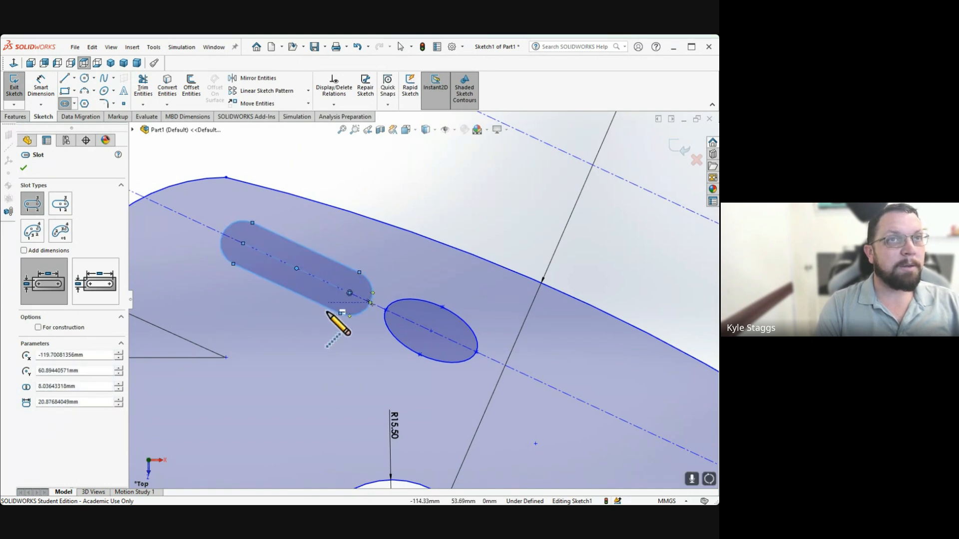
scroll(370, 291, up, 2)
scroll(372, 296, up, 1)
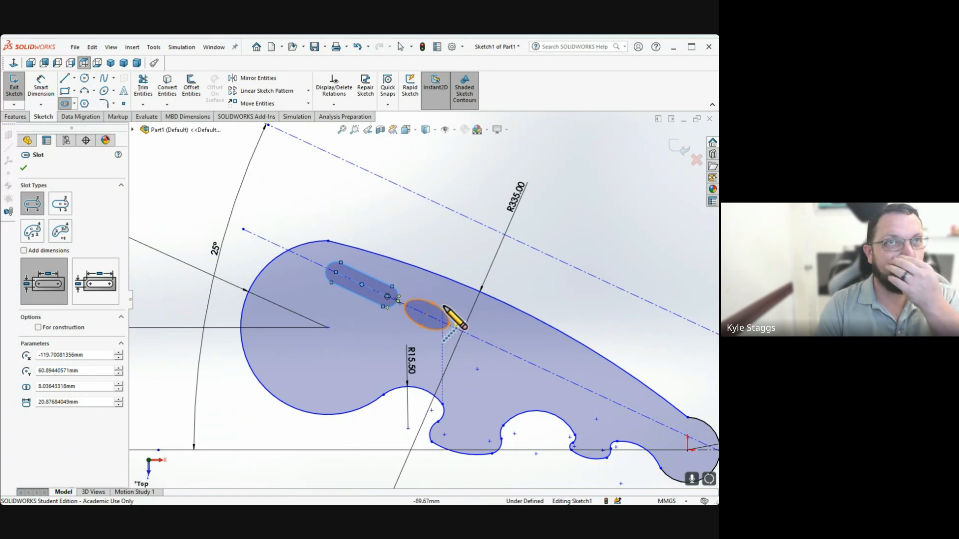
Draw a line about 17.7 mm long along the ellipse's long axis, joining its two end points
scroll(427, 308, up, 2)
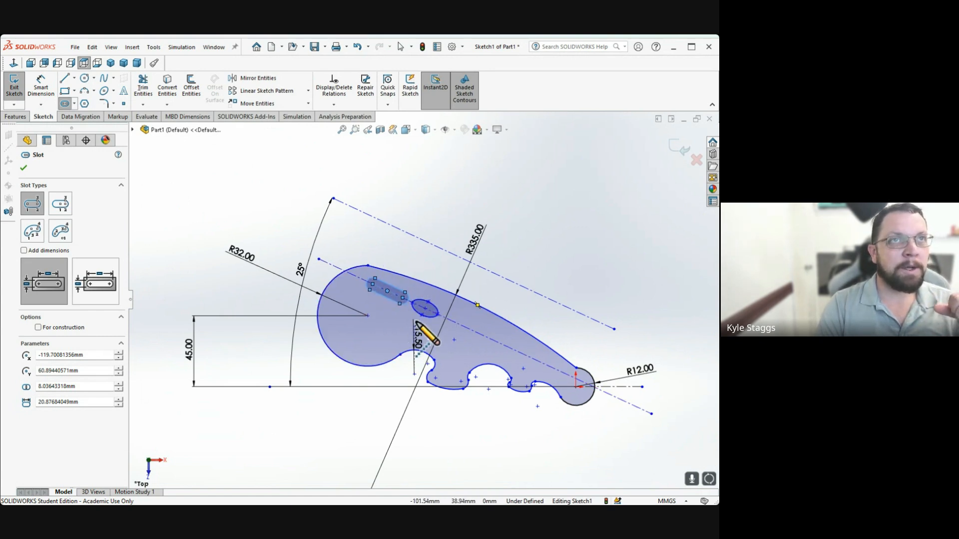
scroll(388, 324, down, 2)
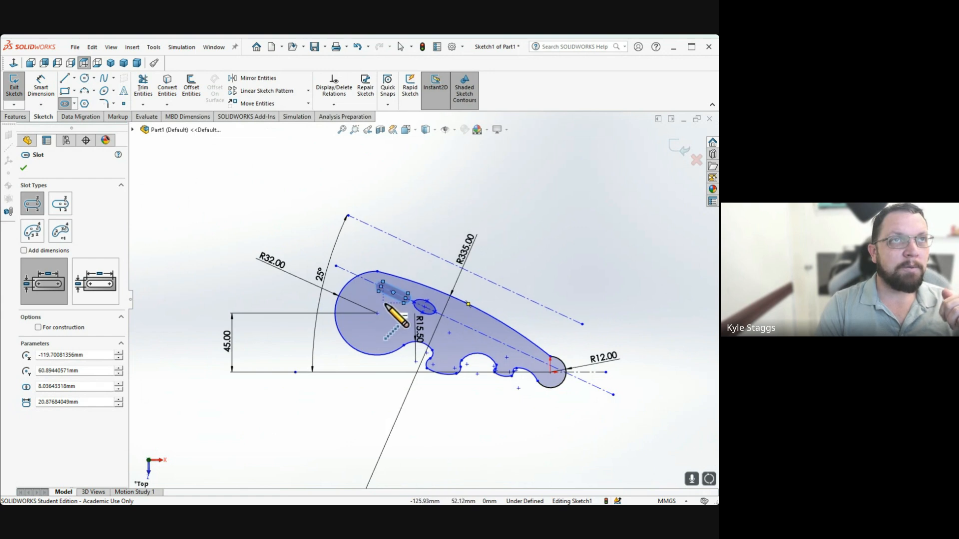
scroll(398, 291, down, 2)
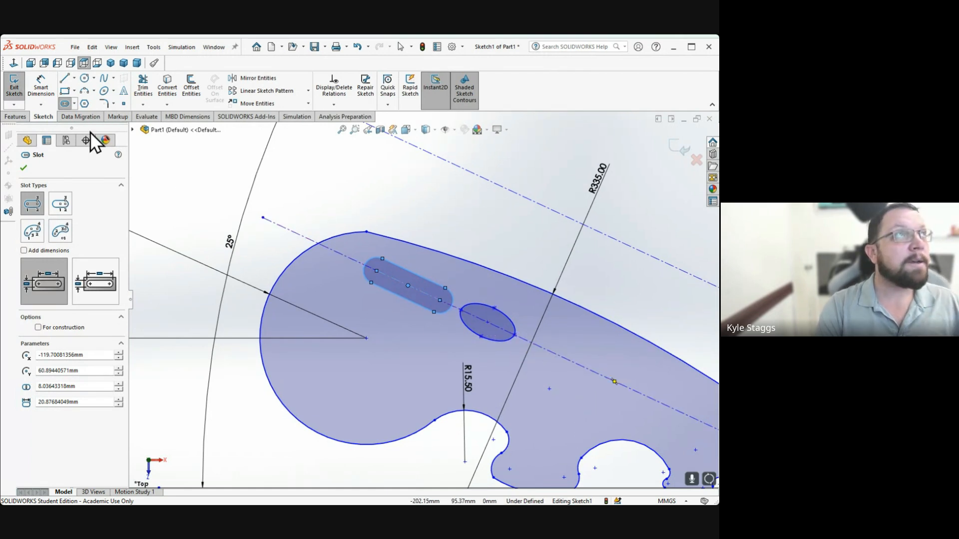
click(34, 85)
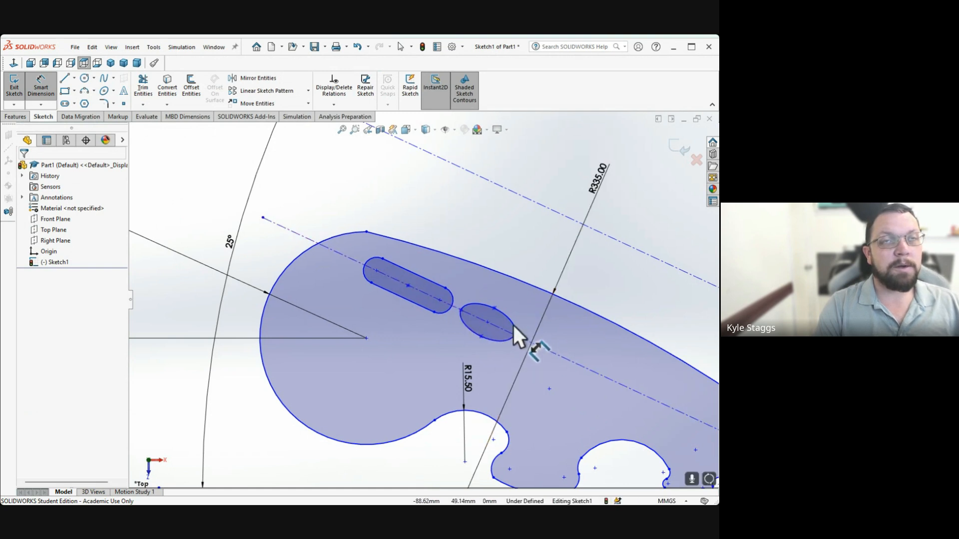
scroll(512, 329, down, 2)
scroll(495, 320, down, 2)
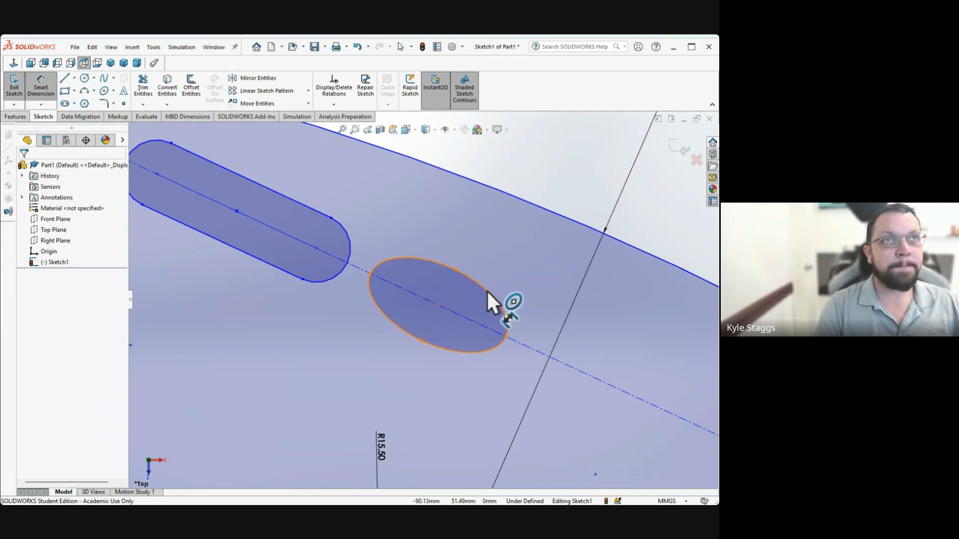
scroll(486, 289, up, 1)
scroll(485, 293, up, 1)
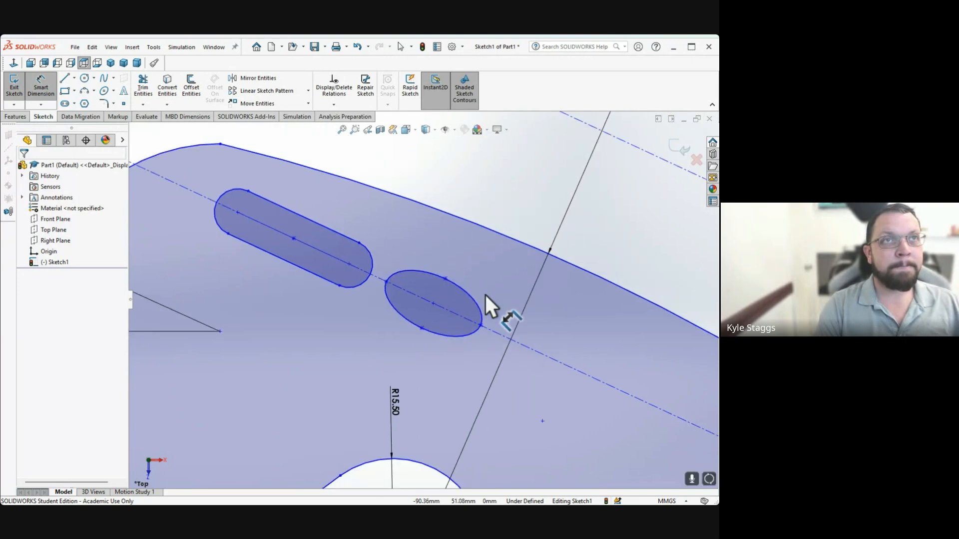
click(64, 79)
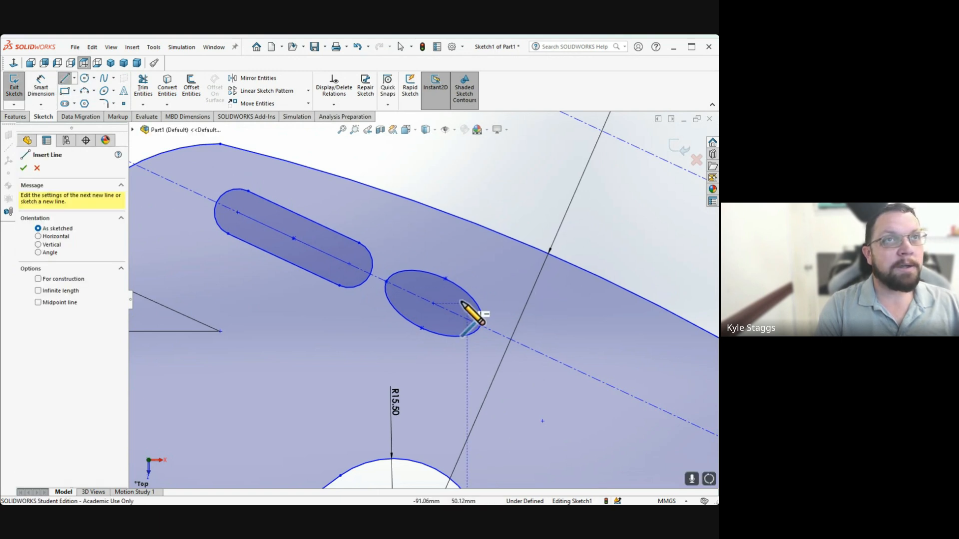
click(387, 282)
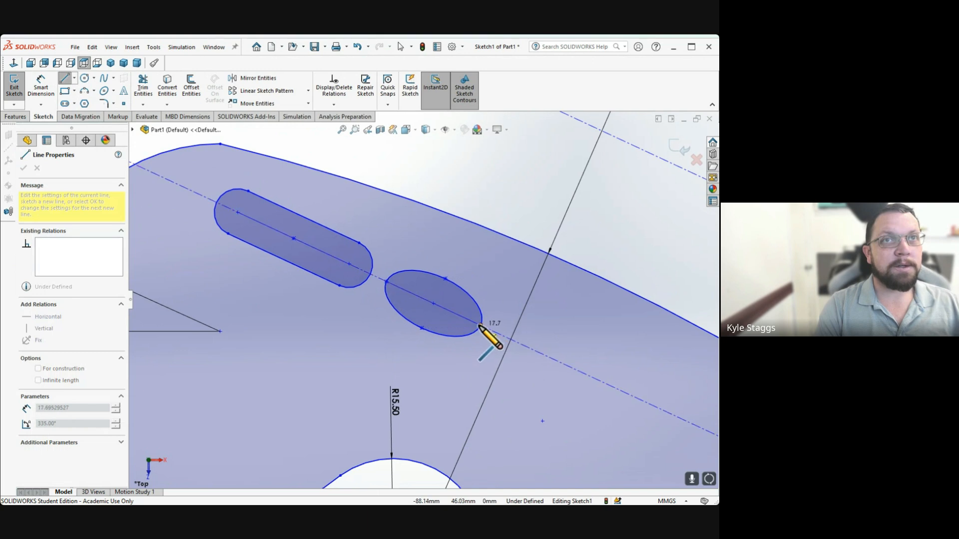
click(481, 325)
key(Escape)
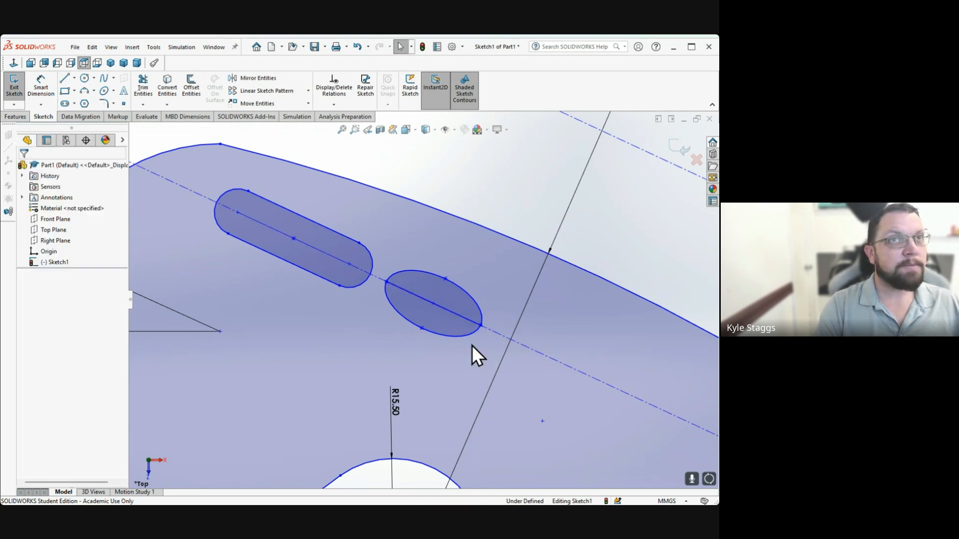
Try to add an angle dimension between the ellipse's long-axis line and the sloping centerline, and undo it
click(42, 92)
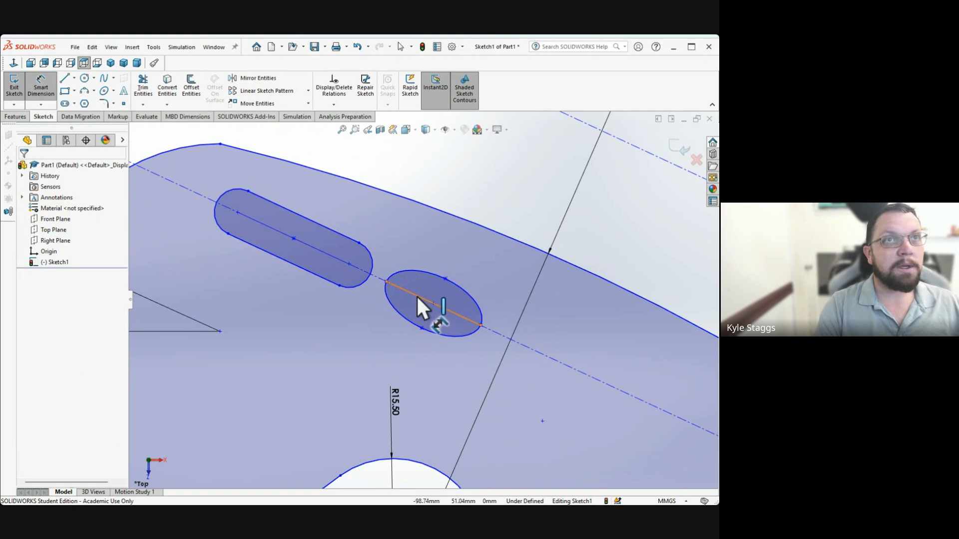
click(406, 289)
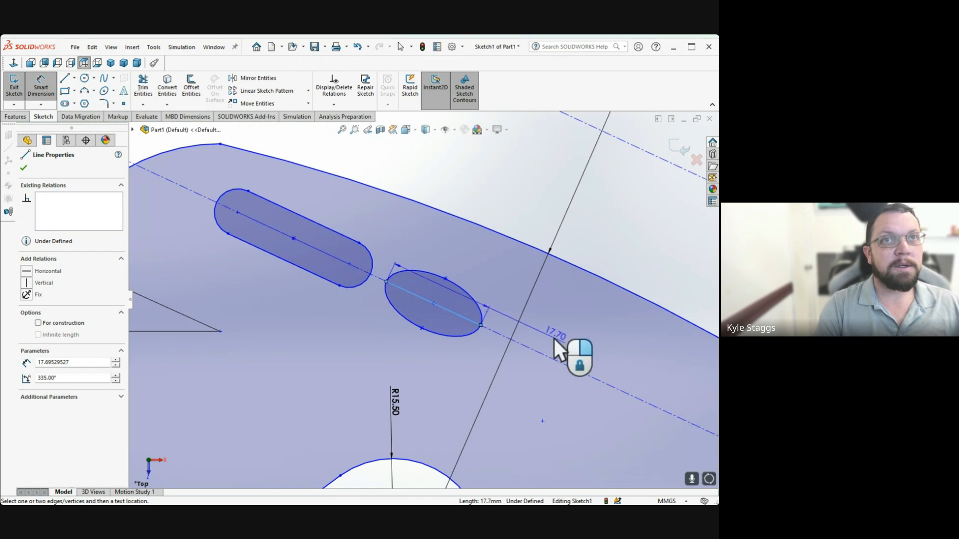
click(535, 349)
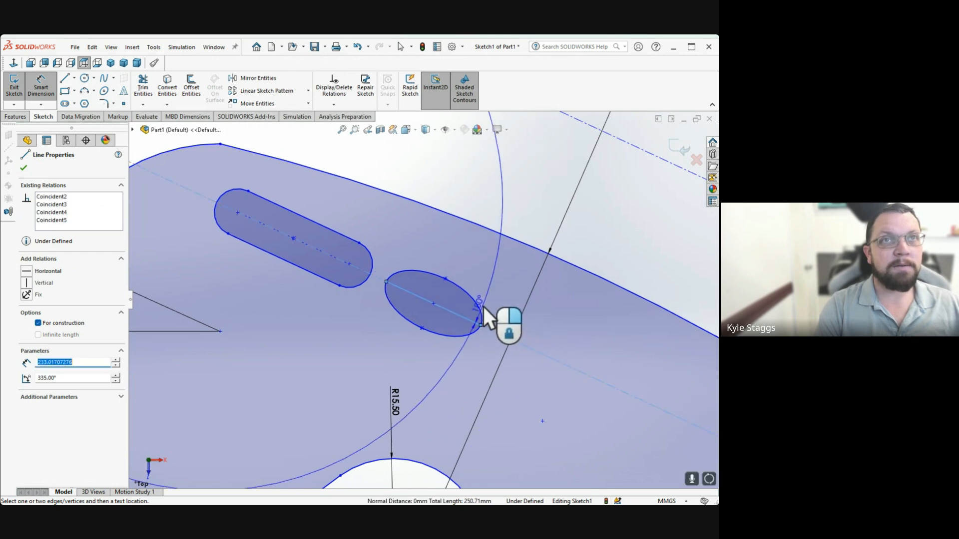
scroll(483, 307, up, 3)
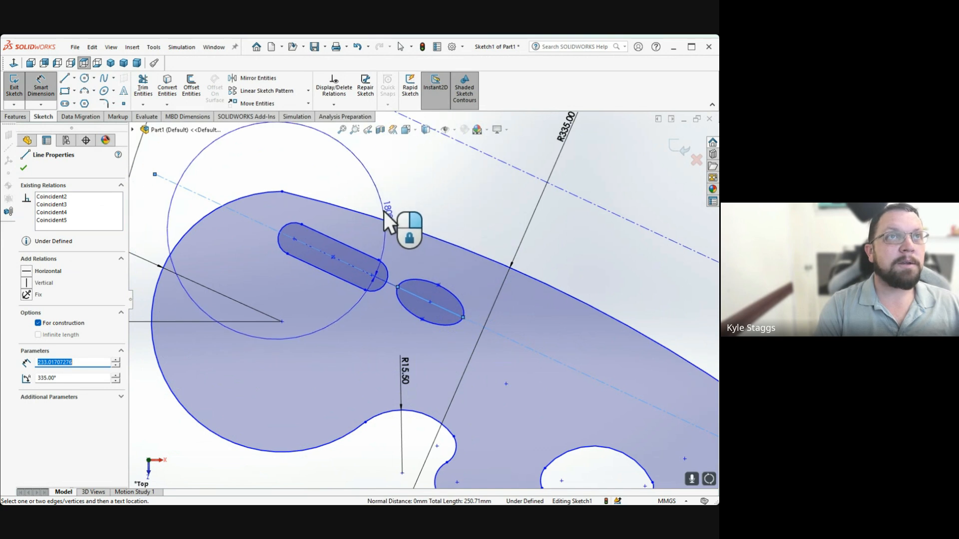
scroll(512, 272, up, 2)
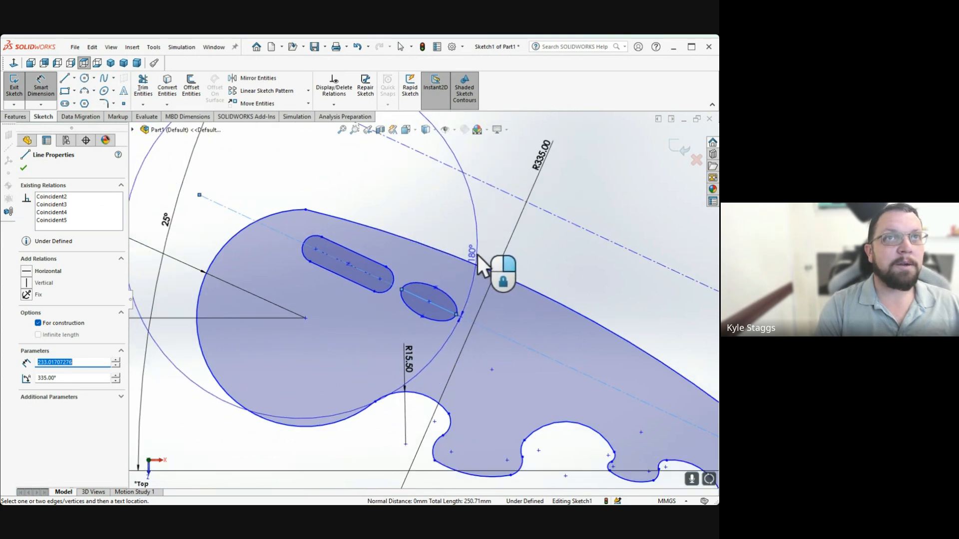
click(478, 255)
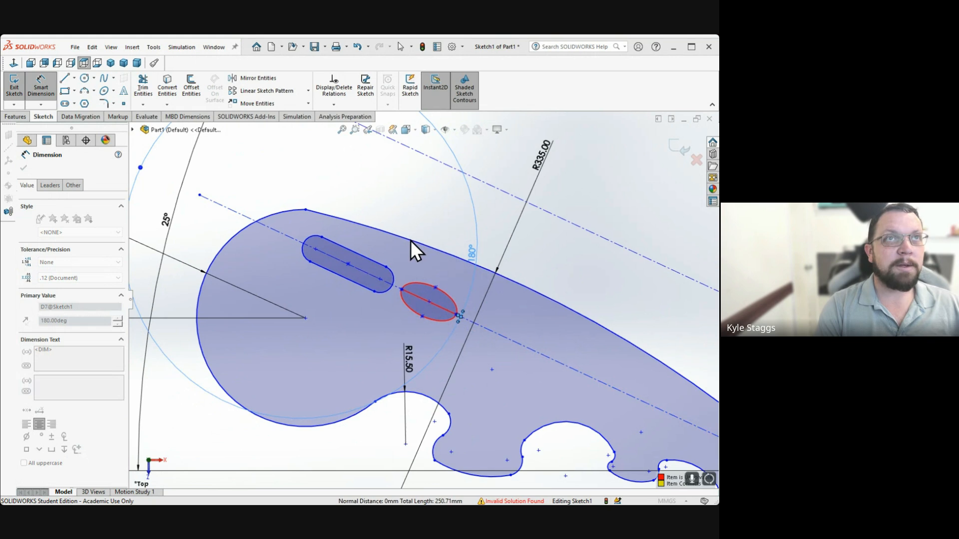
key(ctrl+z)
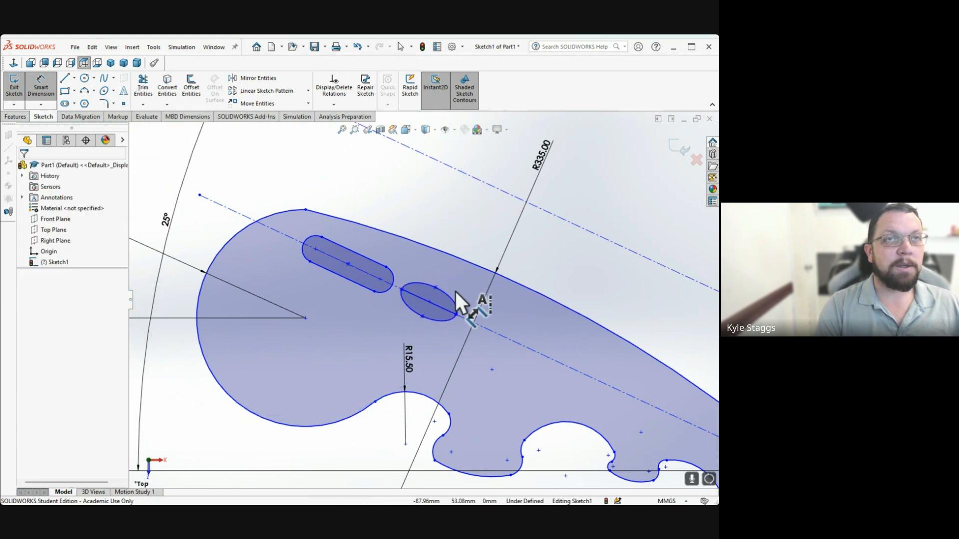
scroll(431, 302, down, 5)
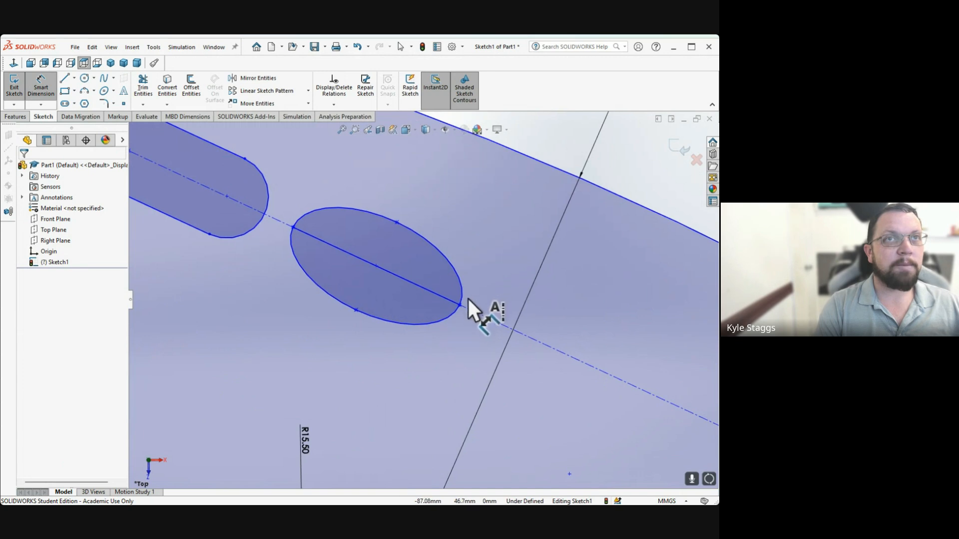
click(459, 306)
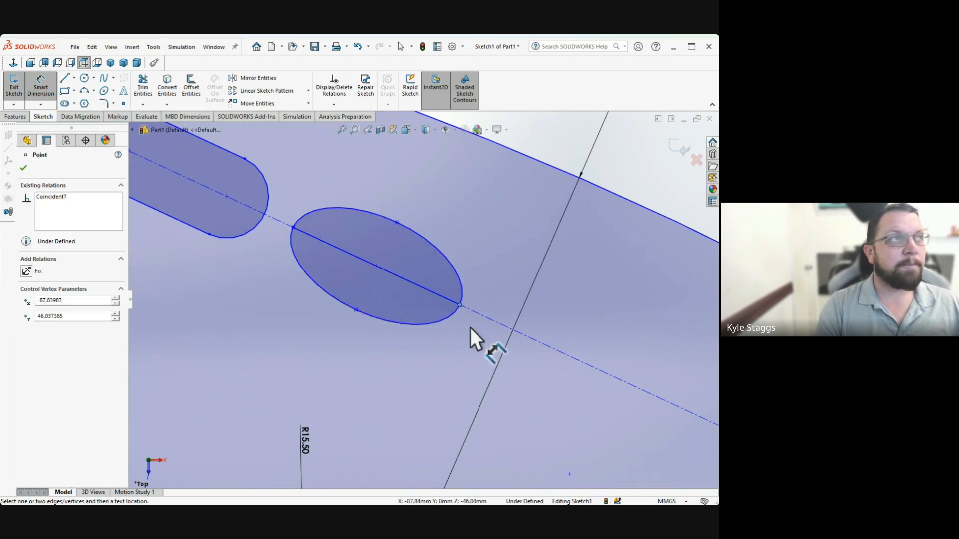
click(463, 328)
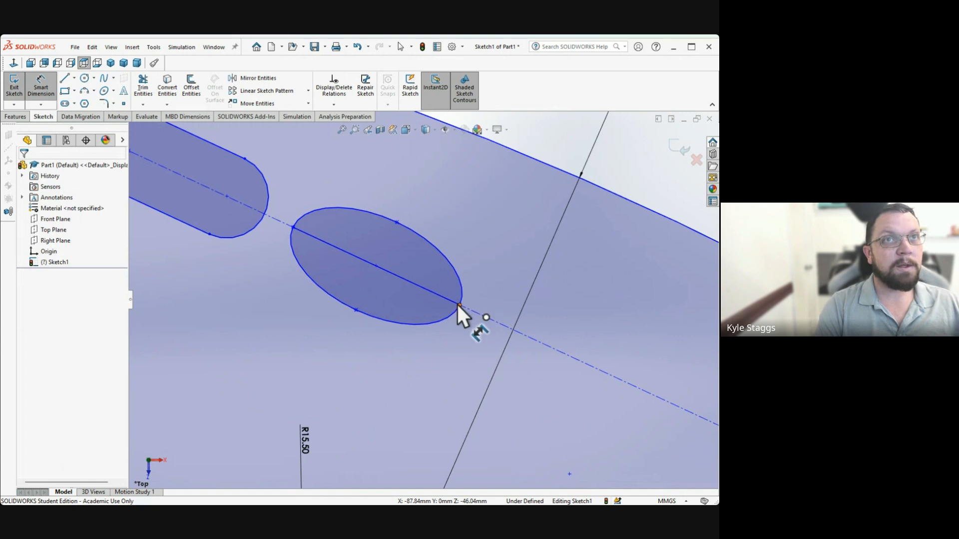
click(458, 305)
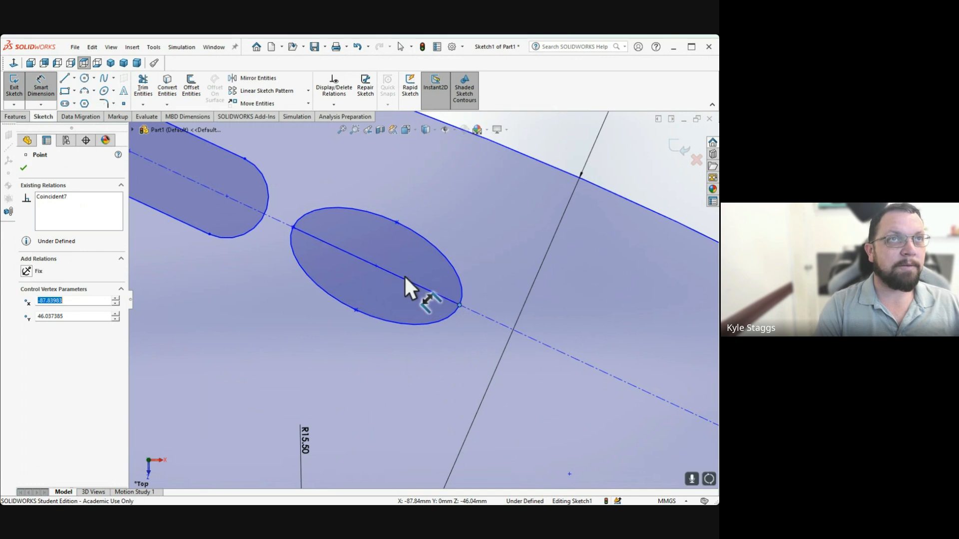
scroll(407, 282, up, 2)
scroll(410, 285, up, 2)
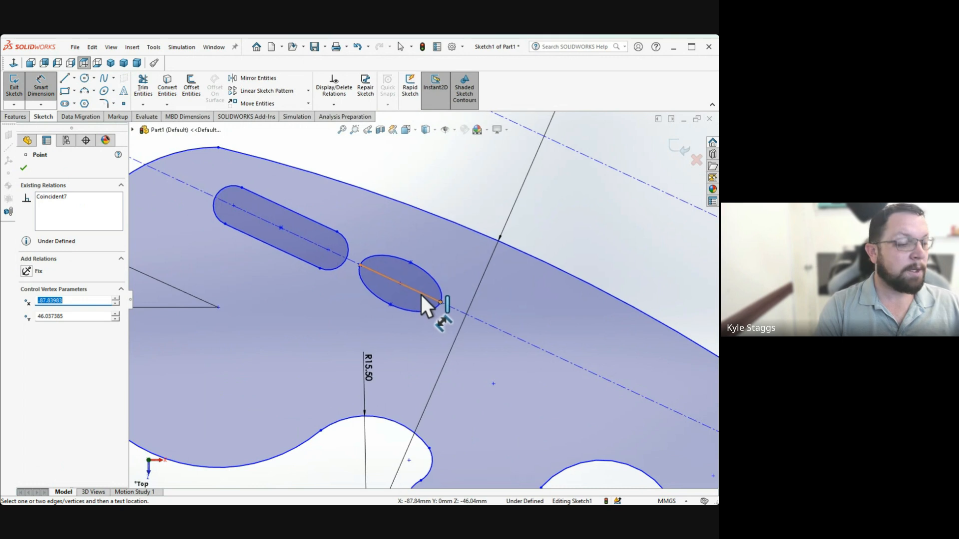
key(Escape)
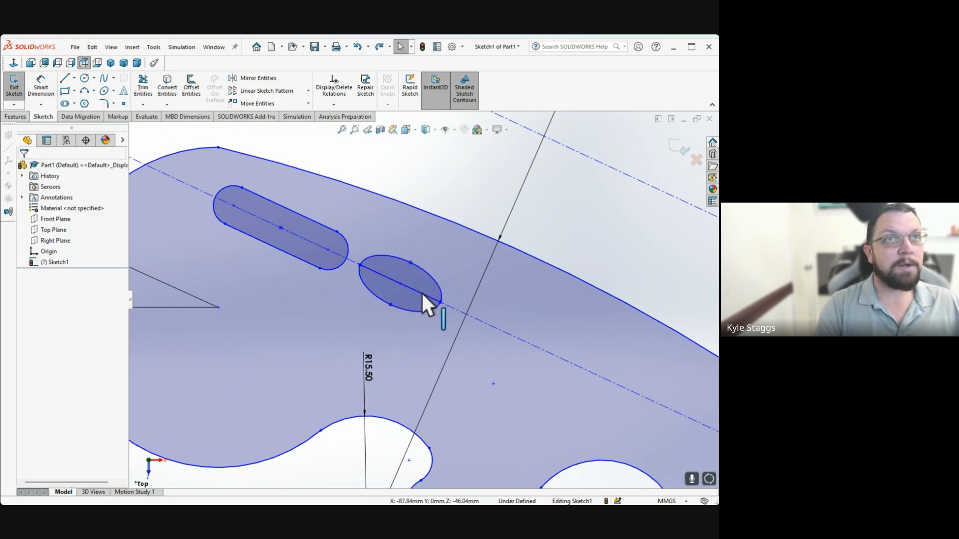
Undo the line along the ellipse's long axis and the straight slot, keeping the ellipse on the centerline
click(422, 292)
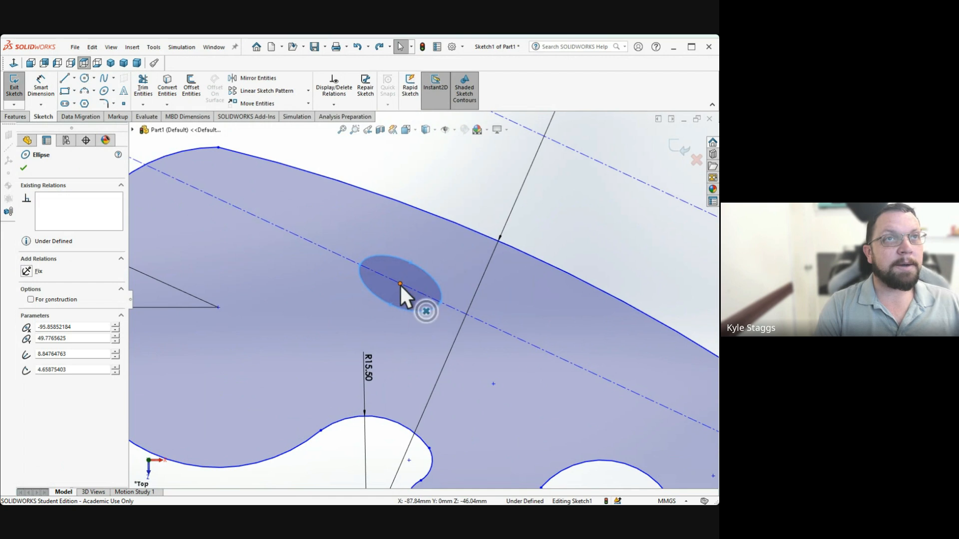
scroll(421, 275, up, 5)
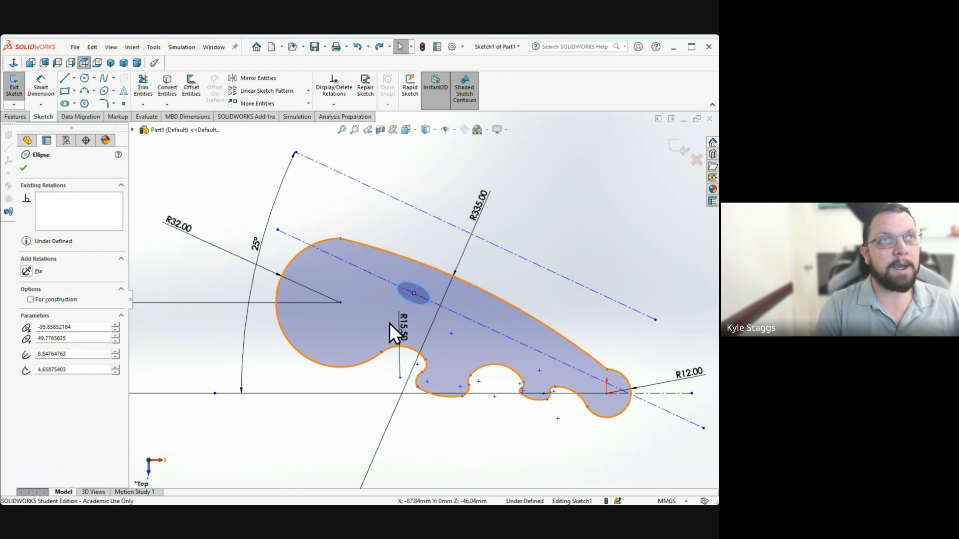
Dimension the angle between the sloping centerline through the ellipse and the horizontal centerline at 35°
click(42, 90)
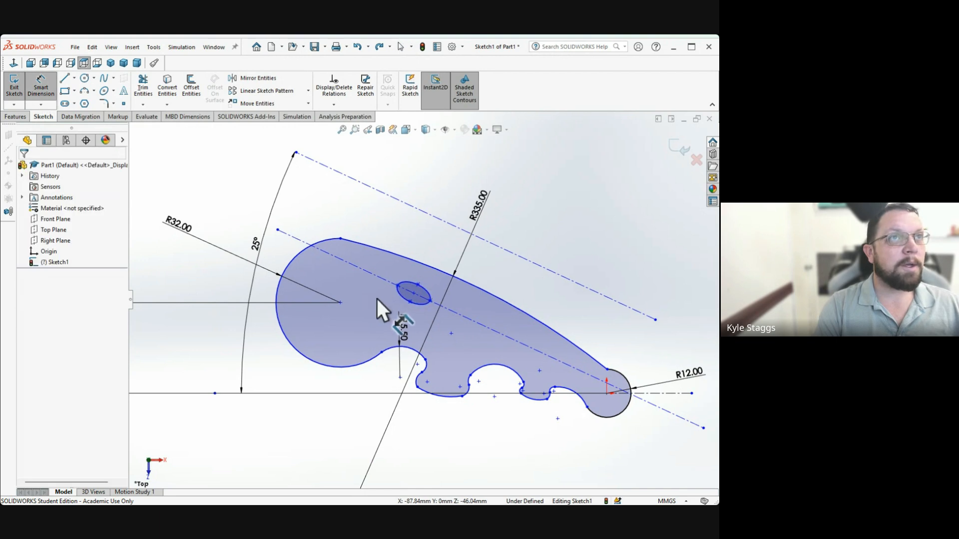
click(370, 273)
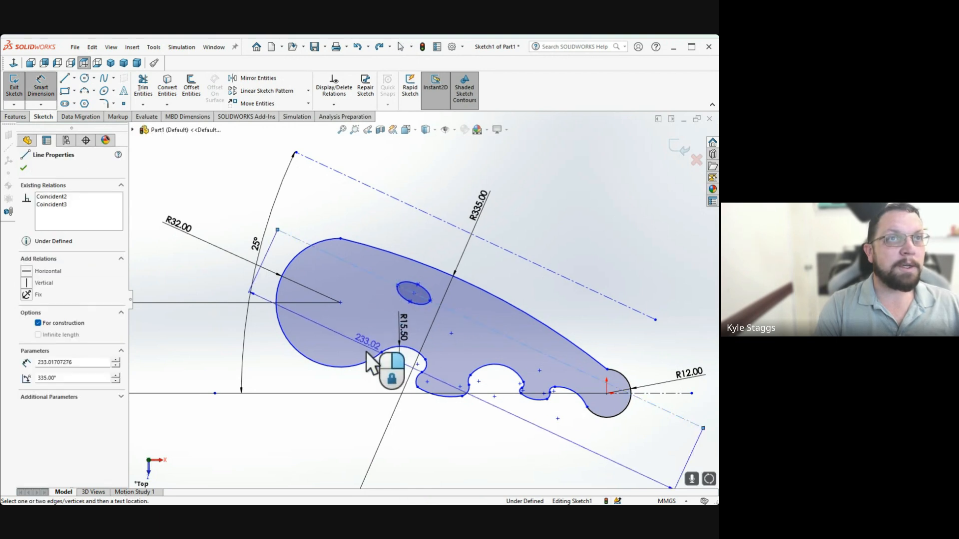
click(352, 394)
click(218, 360)
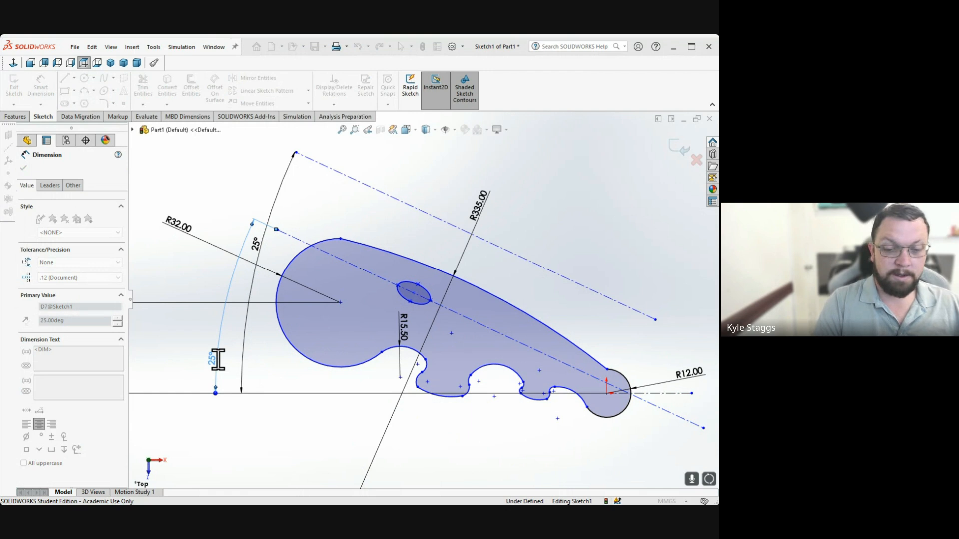
text(35)
key(Return)
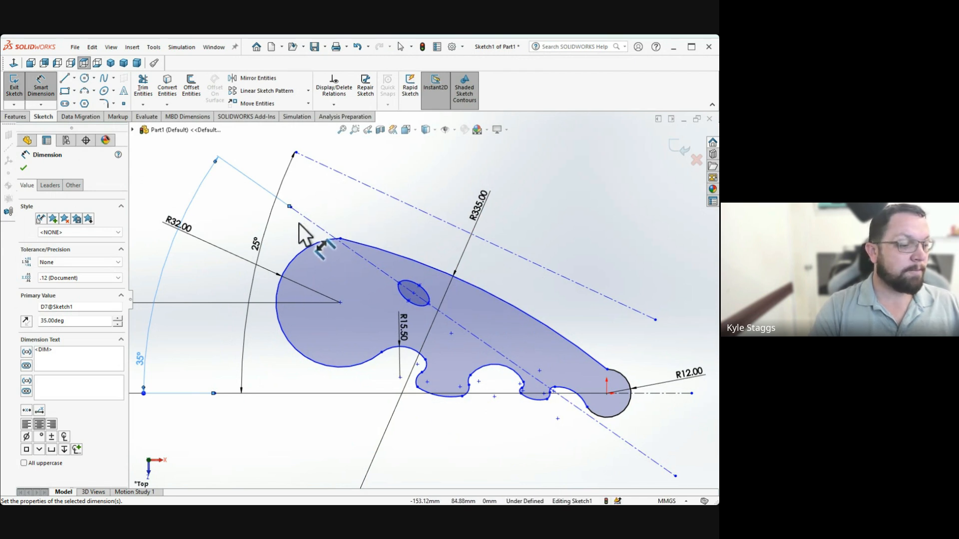
key(Escape)
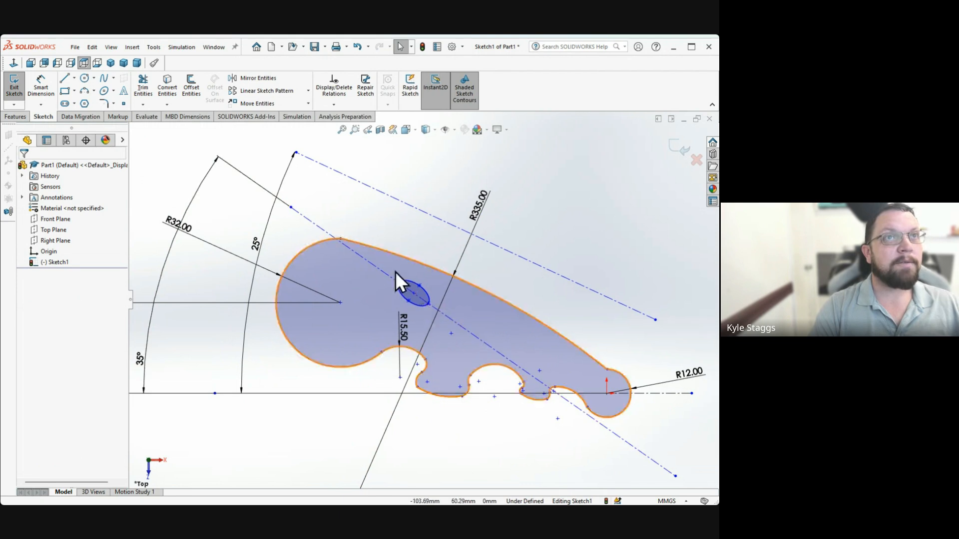
Draw a construction centerline about 196.8 mm long between the outer 25° centerline and the profile, roughly parallel to that centerline
click(74, 77)
click(77, 103)
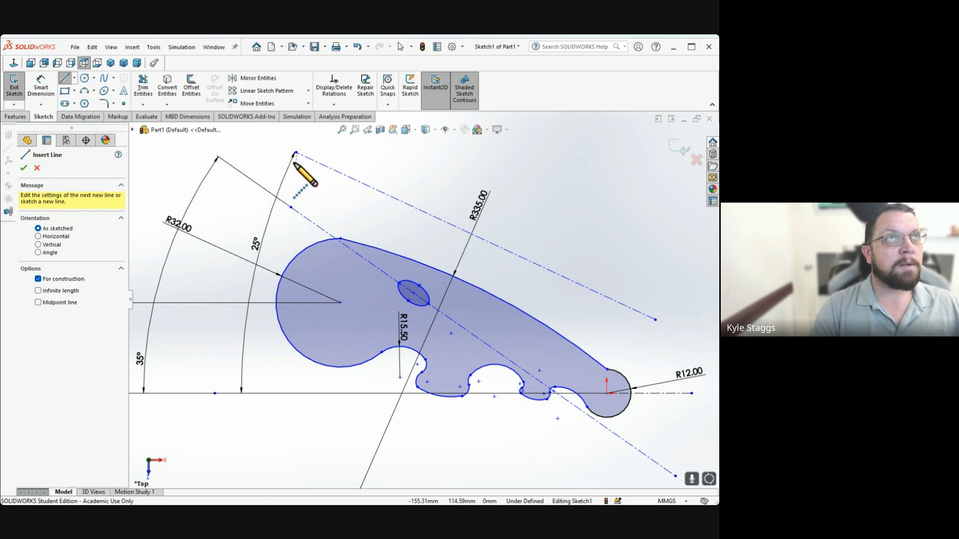
click(296, 199)
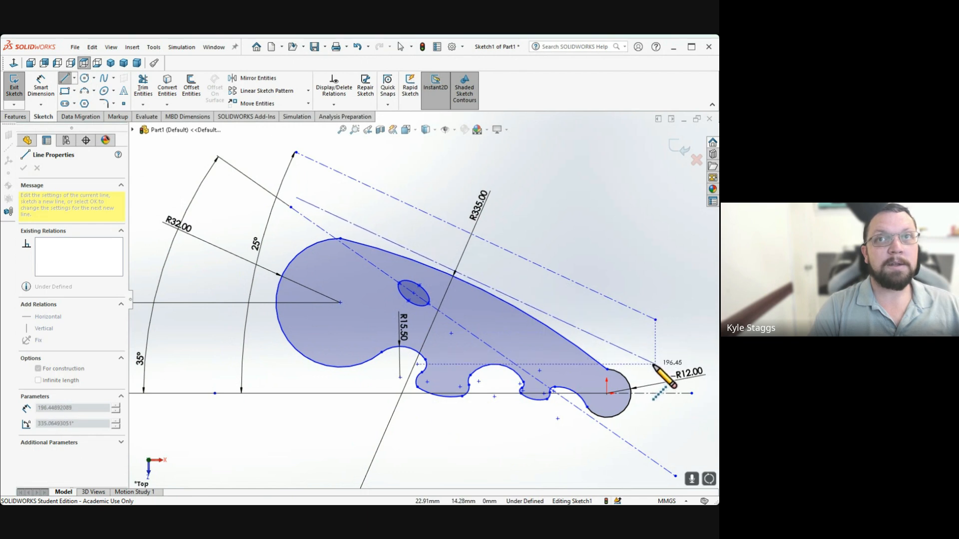
scroll(654, 367, down, 4)
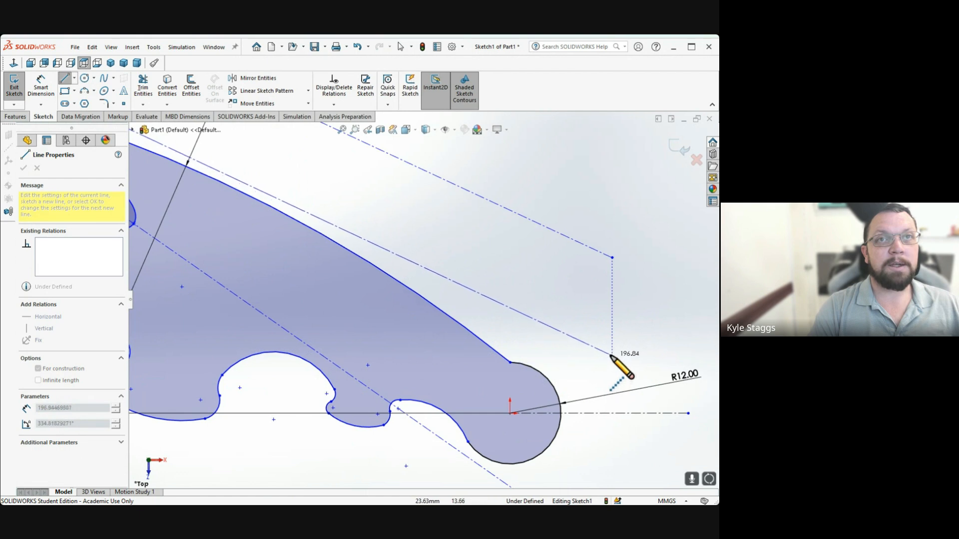
click(611, 356)
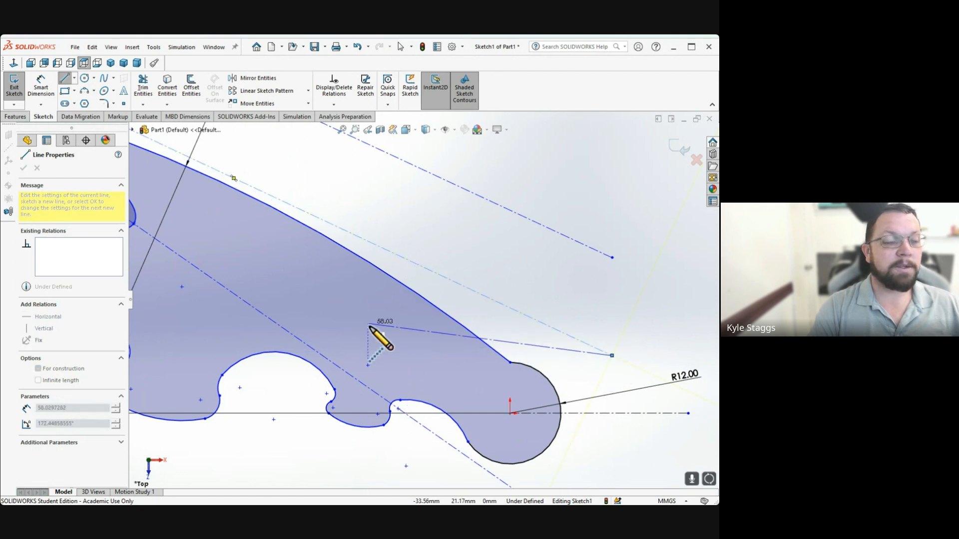
key(Escape)
scroll(517, 330, up, 4)
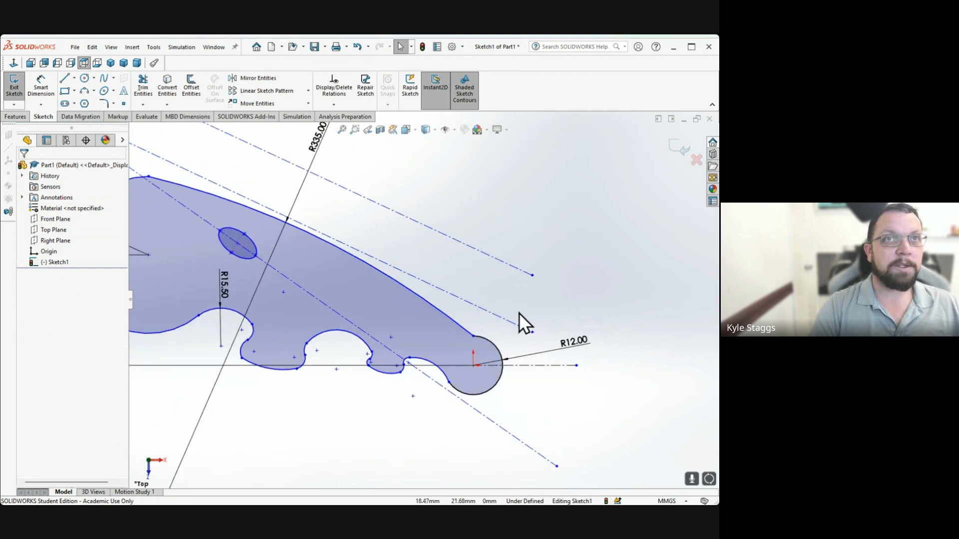
scroll(439, 286, down, 2)
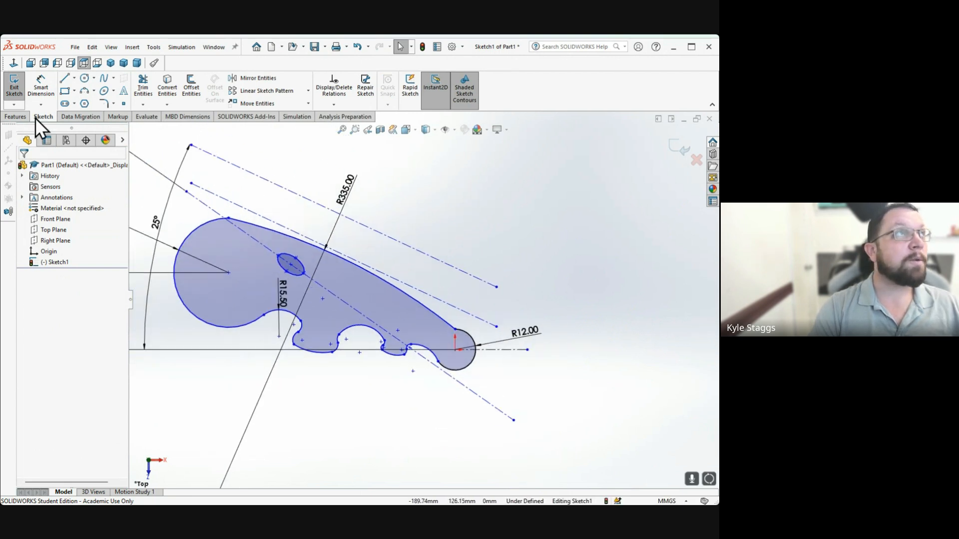
Dimension the angle between the newly drawn construction centerline and the outer 25° centerline at 180° to make them parallel
click(36, 91)
click(247, 212)
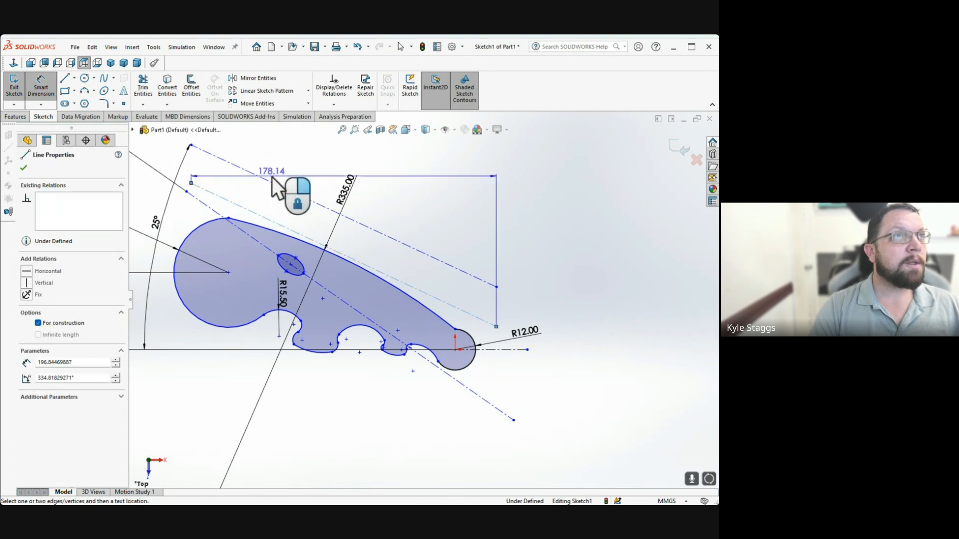
click(274, 184)
scroll(250, 190, up, 2)
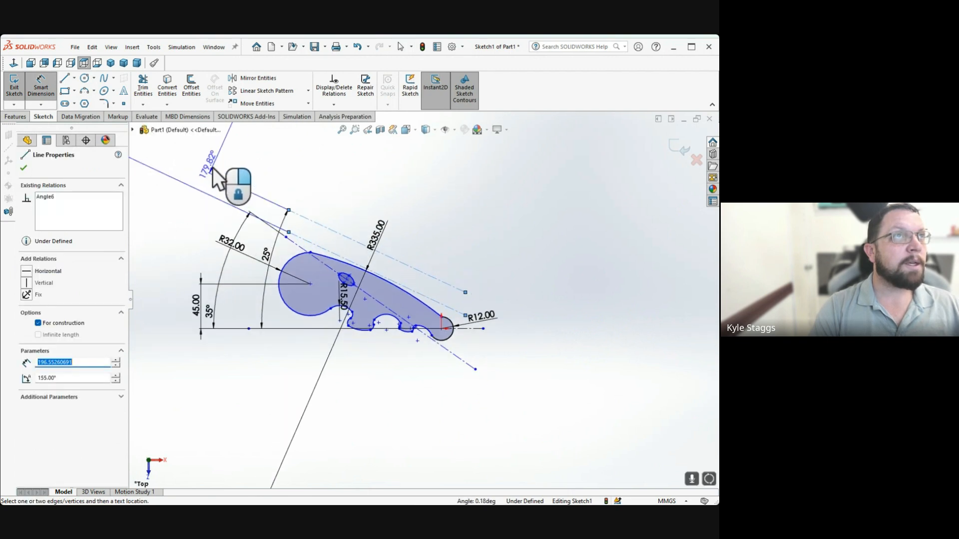
click(253, 190)
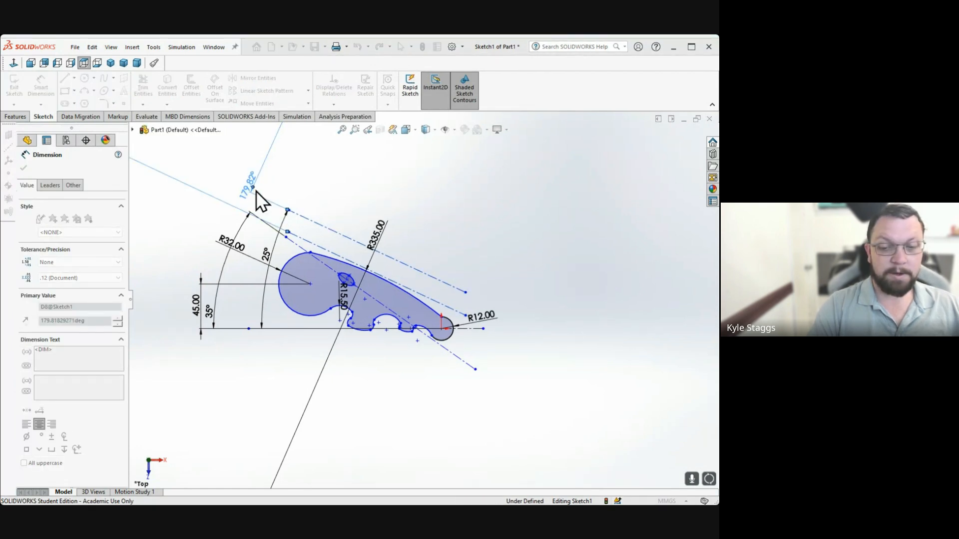
text(180)
key(Return)
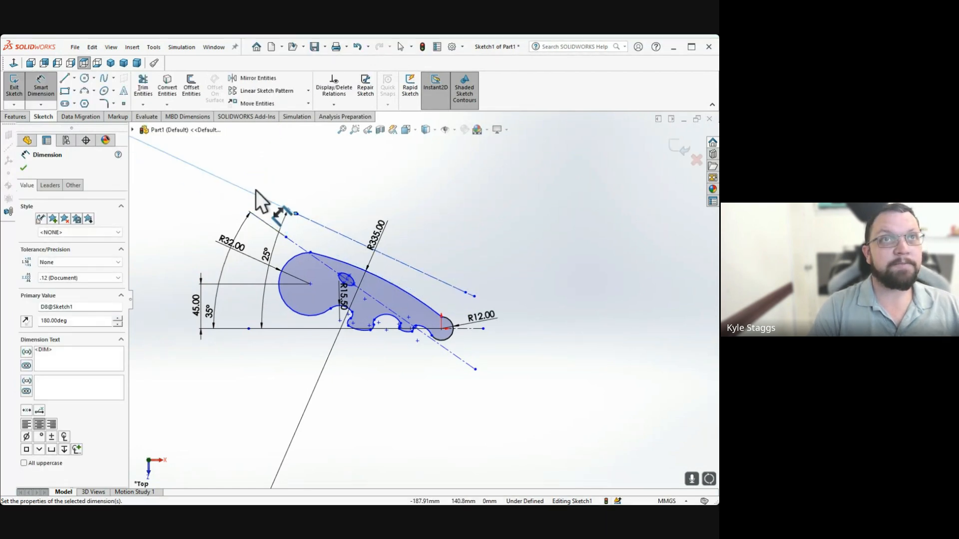
click(470, 296)
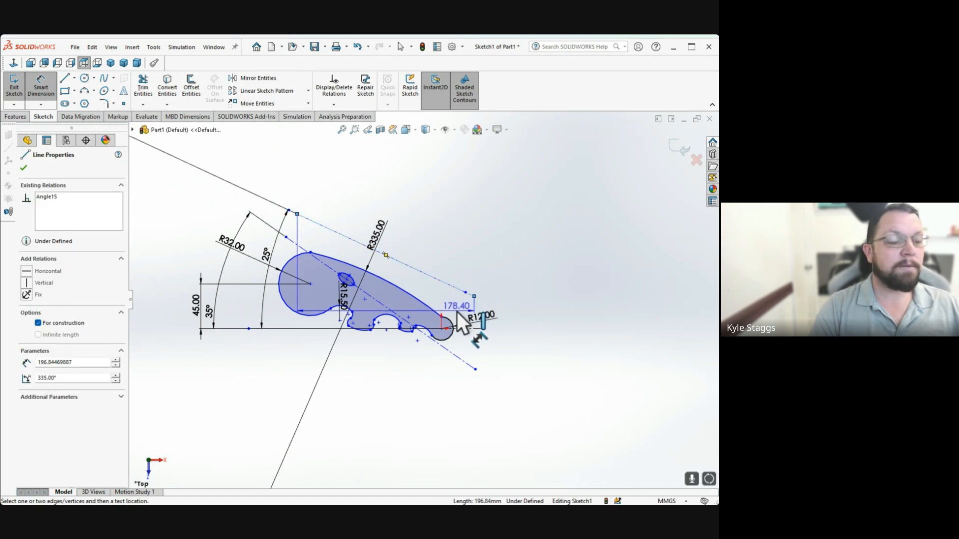
right_click(457, 313)
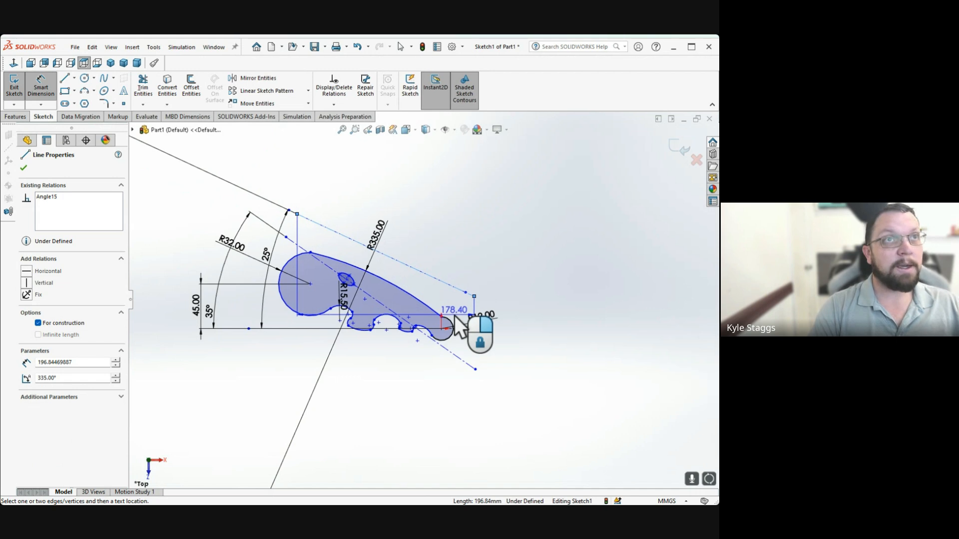
key(Escape)
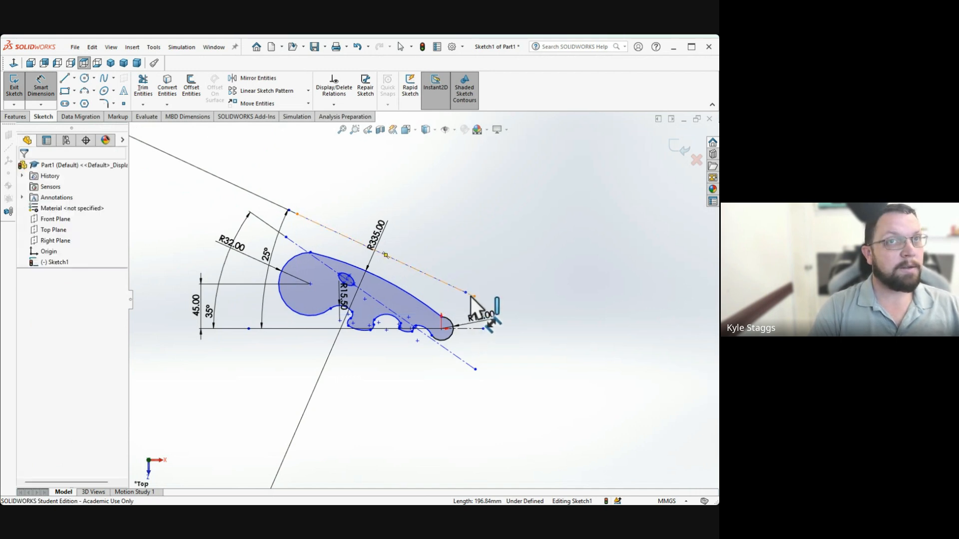
key(Escape)
Move the parallel construction centerline down into the profile so it runs across the large arc and the ellipse
click(454, 316)
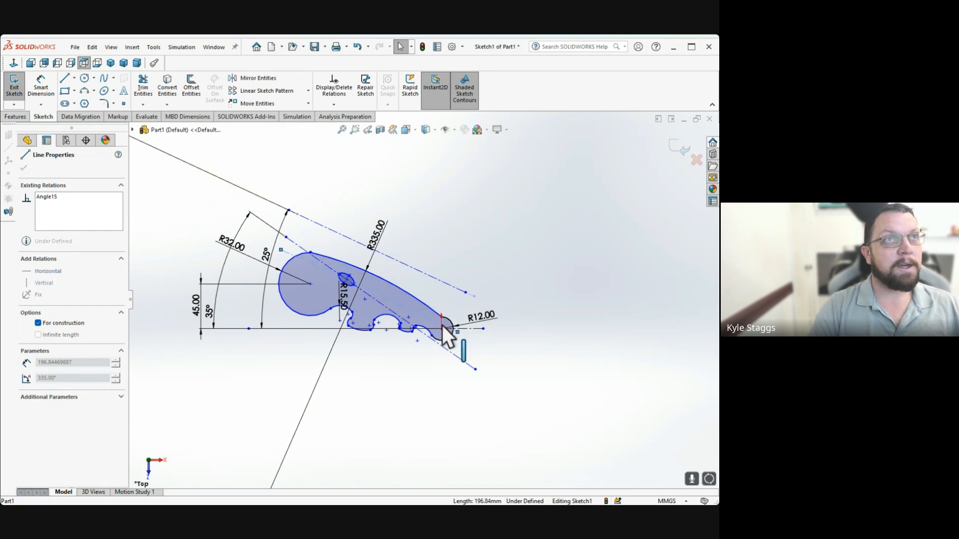
scroll(315, 256, down, 3)
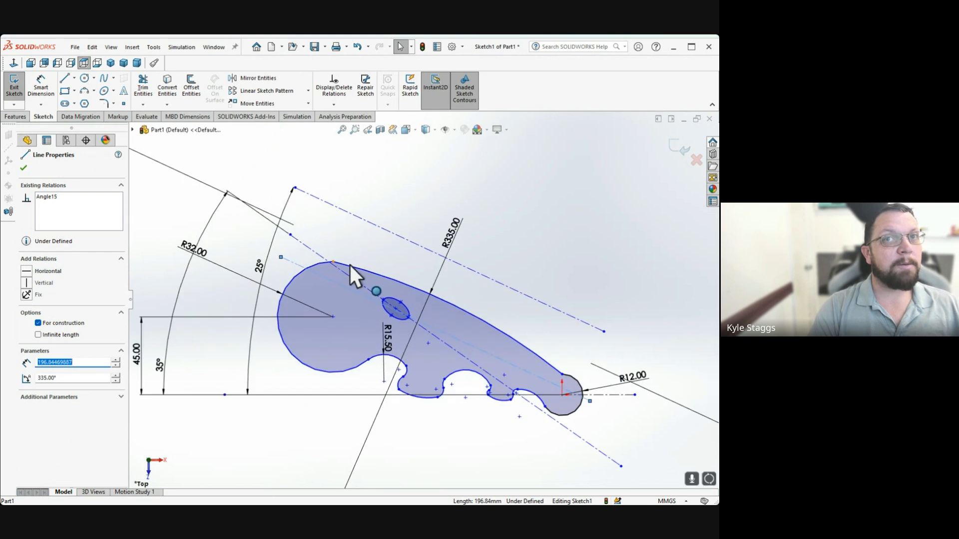
scroll(344, 280, down, 3)
scroll(354, 338, up, 2)
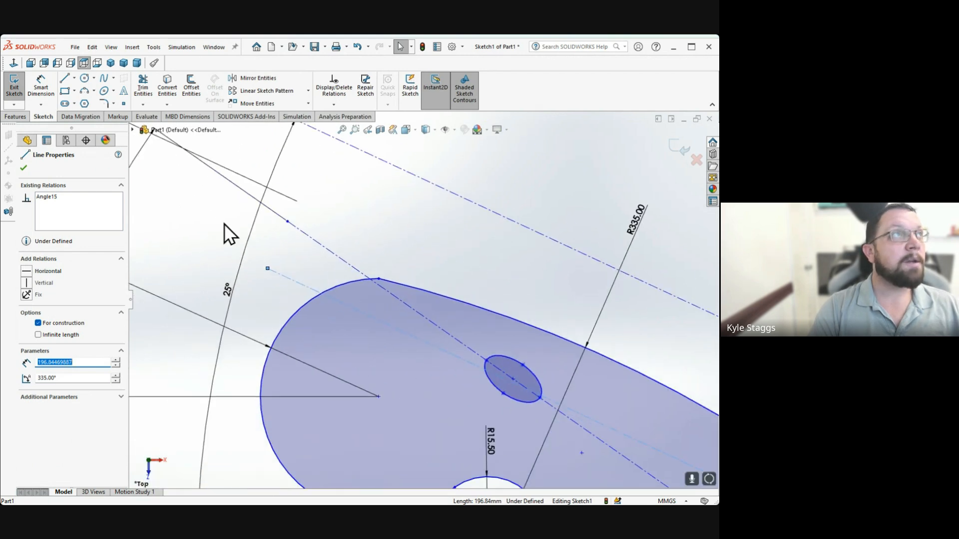
Sketch a straight slot on the moved centerline beside the ellipse, about 22.6 mm center to center and 6.6 mm wide
click(65, 103)
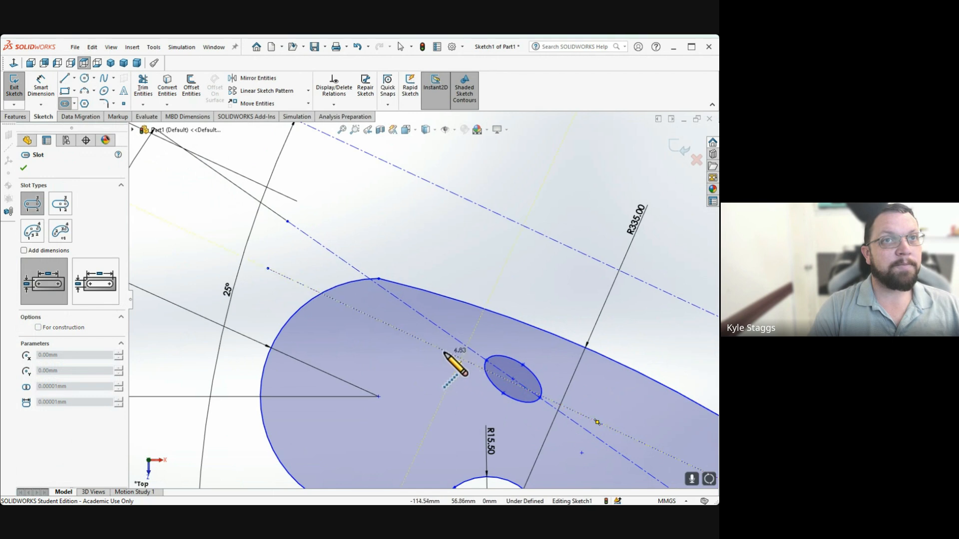
click(385, 324)
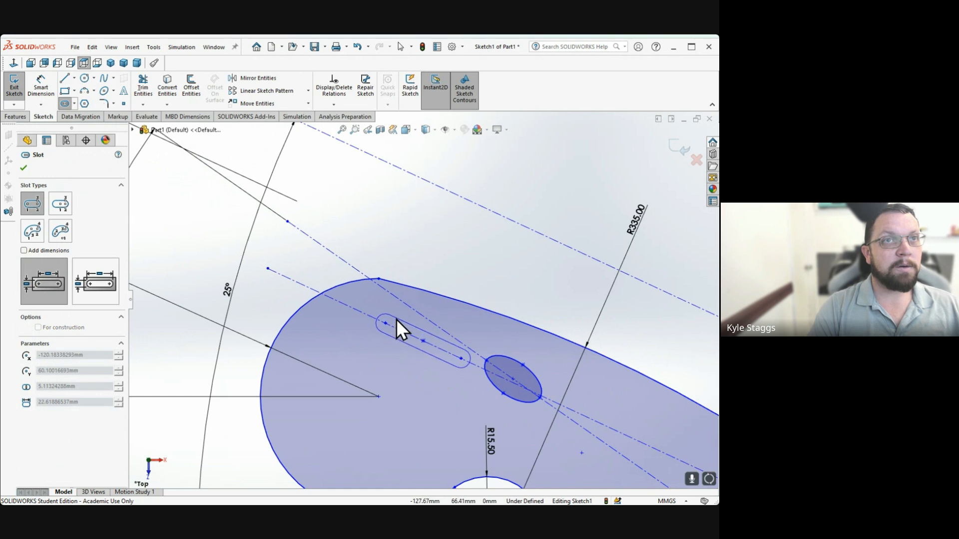
click(398, 316)
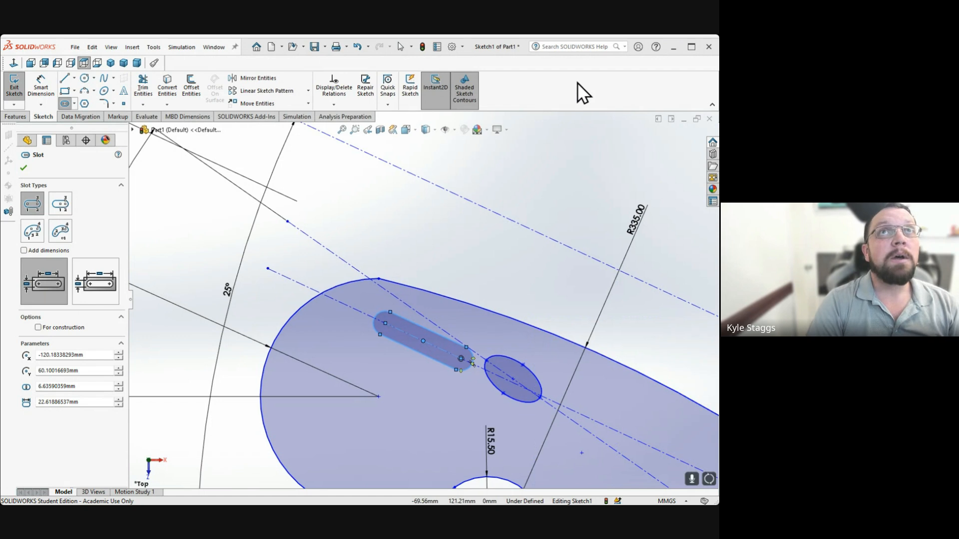
Dimension the horizontal distance between the ellipse's center and the R32 arc's center at 35.42 mm
scroll(439, 331, up, 4)
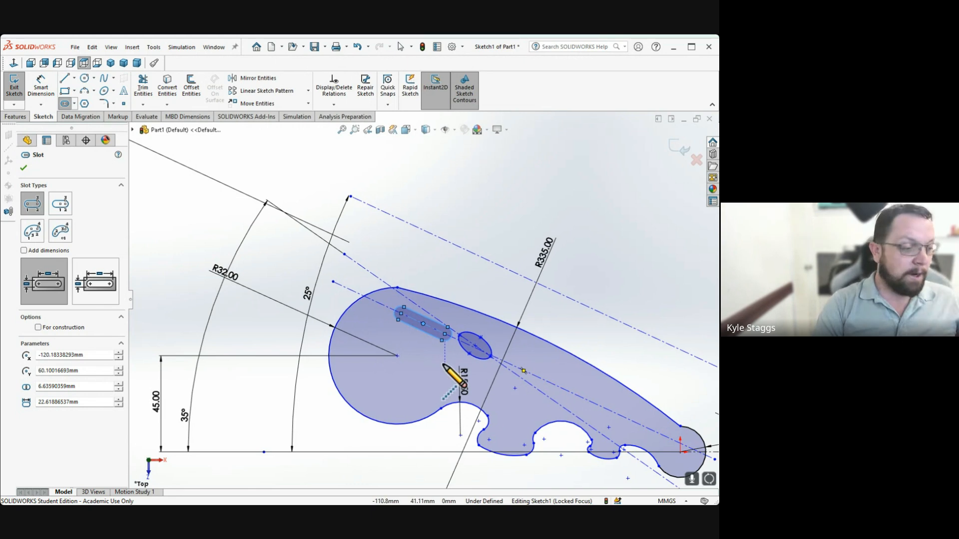
scroll(500, 394, up, 2)
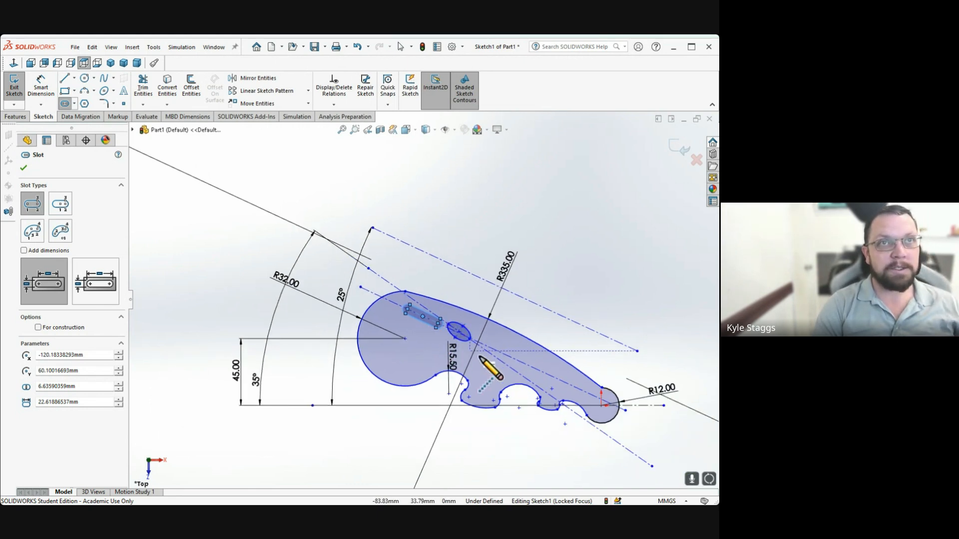
scroll(485, 360, down, 2)
scroll(454, 336, down, 2)
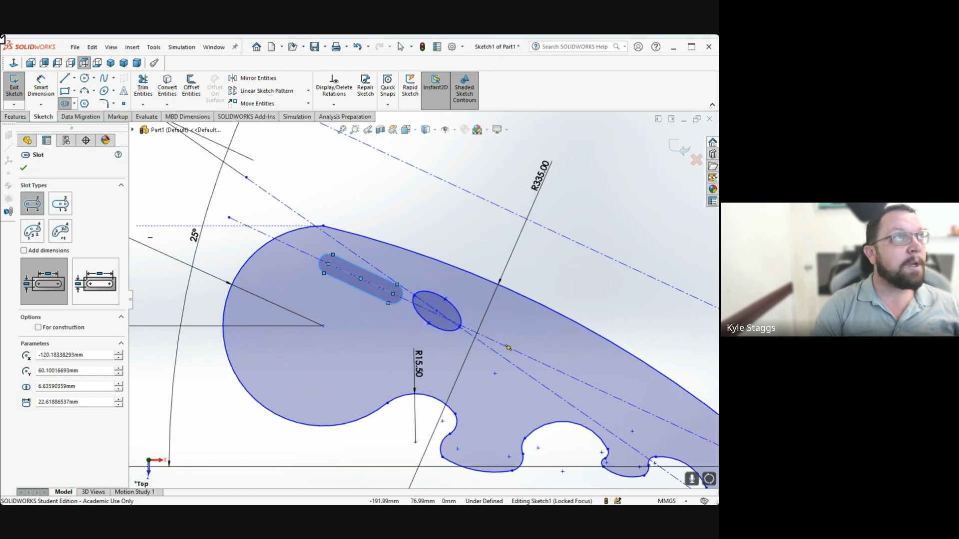
click(42, 90)
click(436, 310)
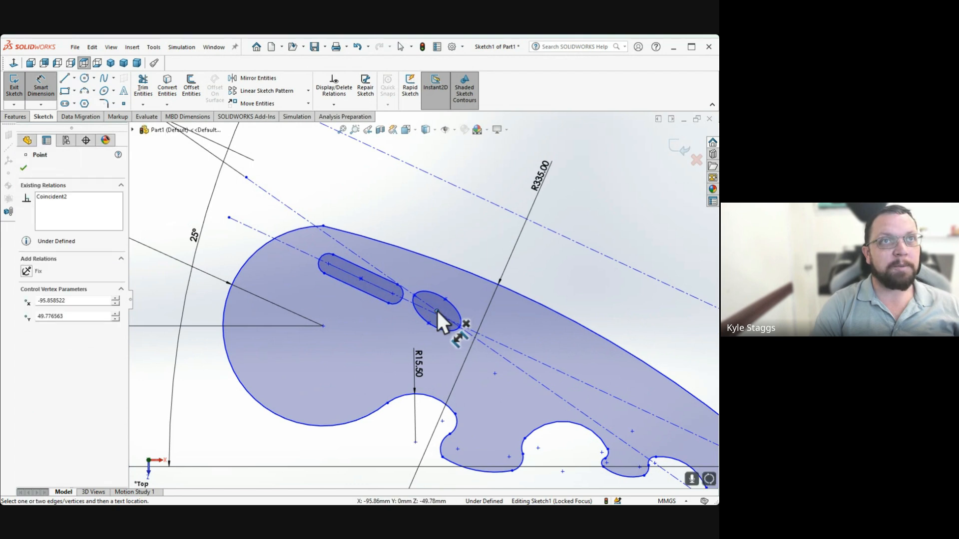
click(324, 325)
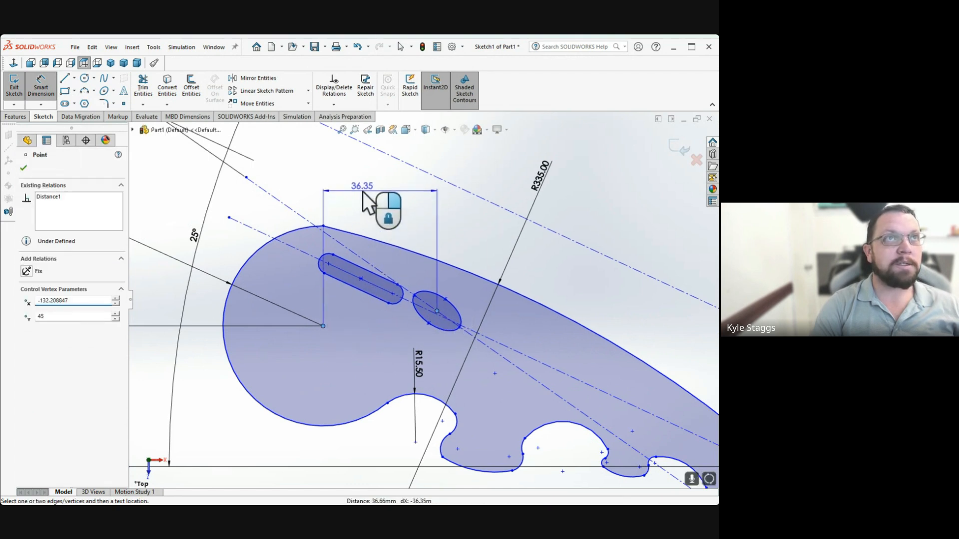
click(362, 190)
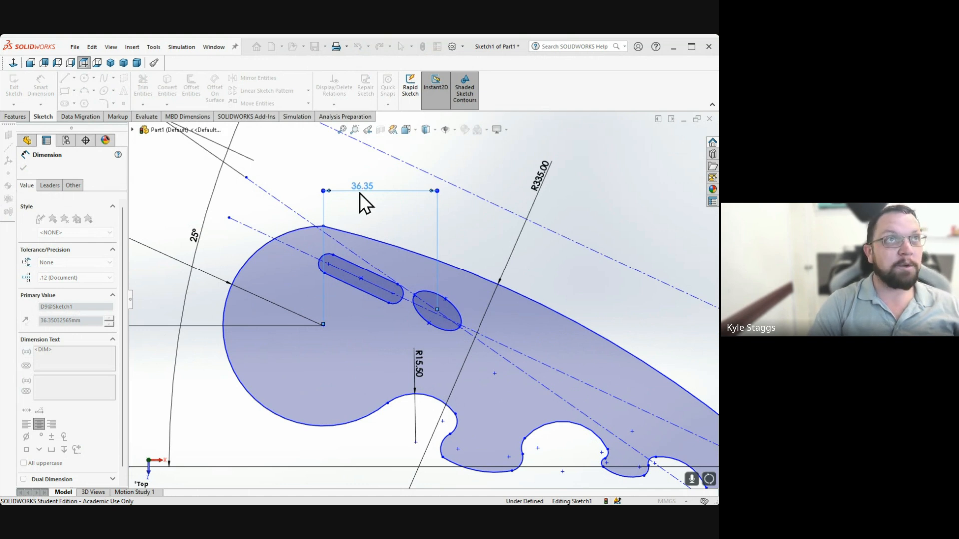
text(35.42)
key(Return)
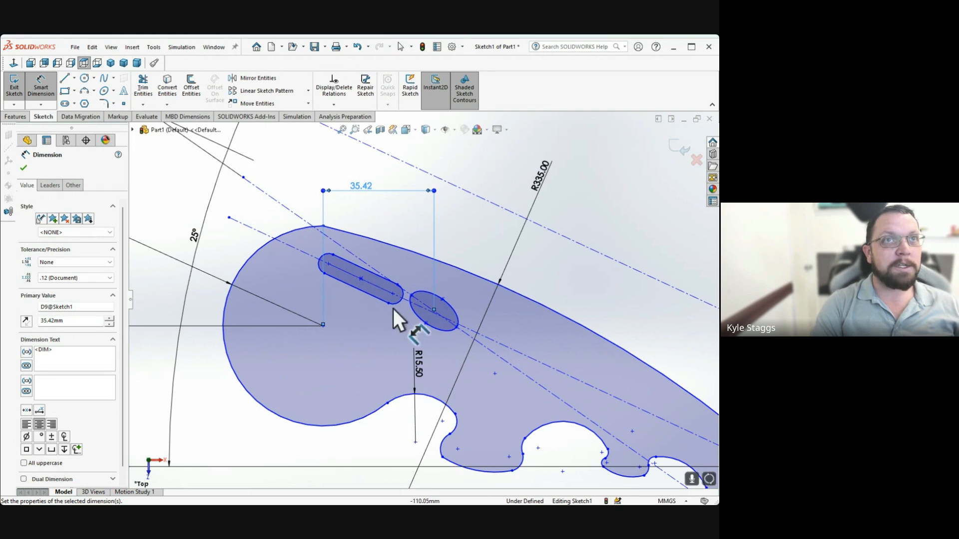
Dimension the vertical distance between the R32 arc's center and the ellipse's center at 5.21 mm
click(323, 325)
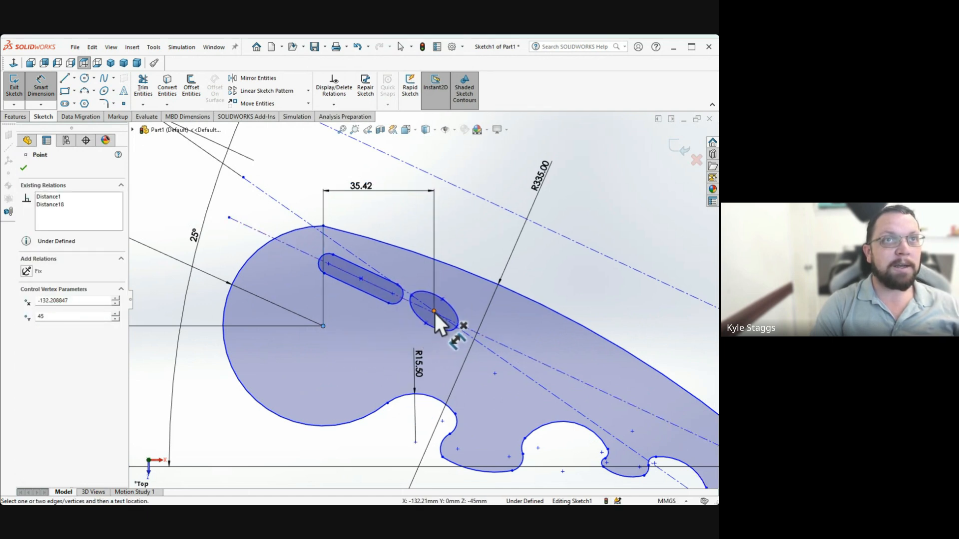
click(434, 311)
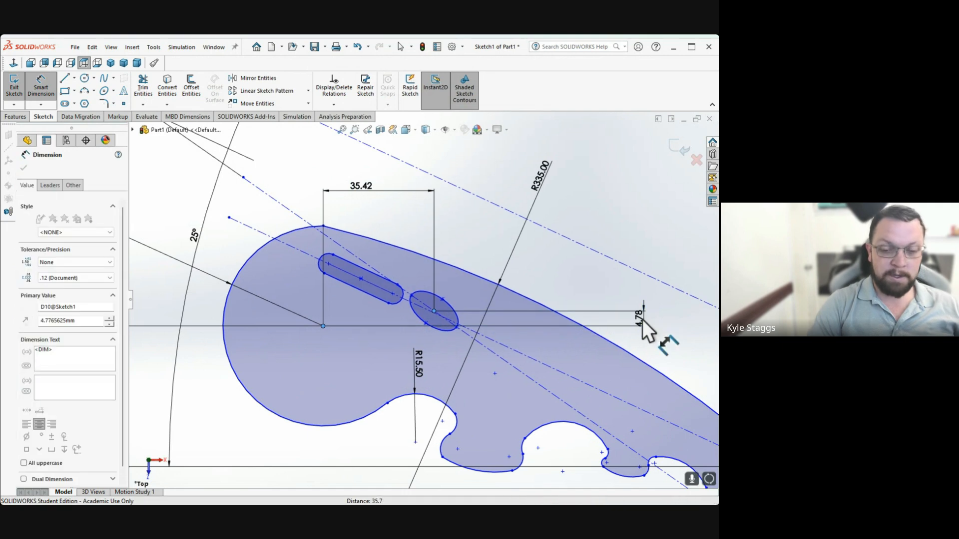
click(642, 320)
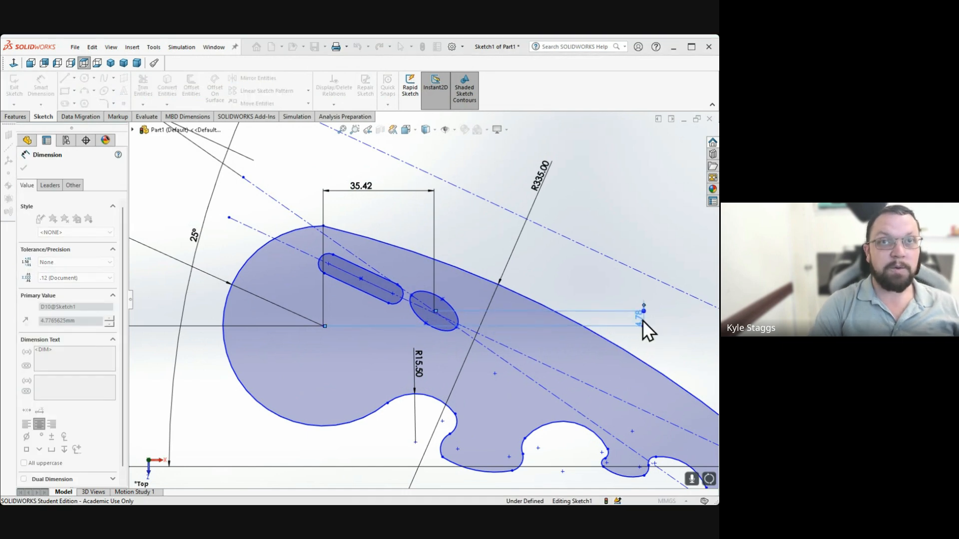
text(5.21)
key(Return)
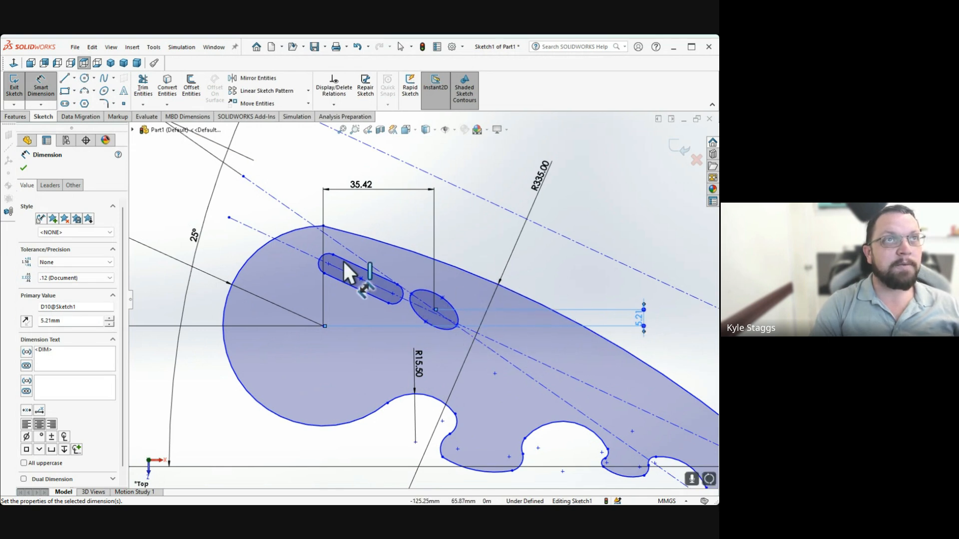
click(300, 216)
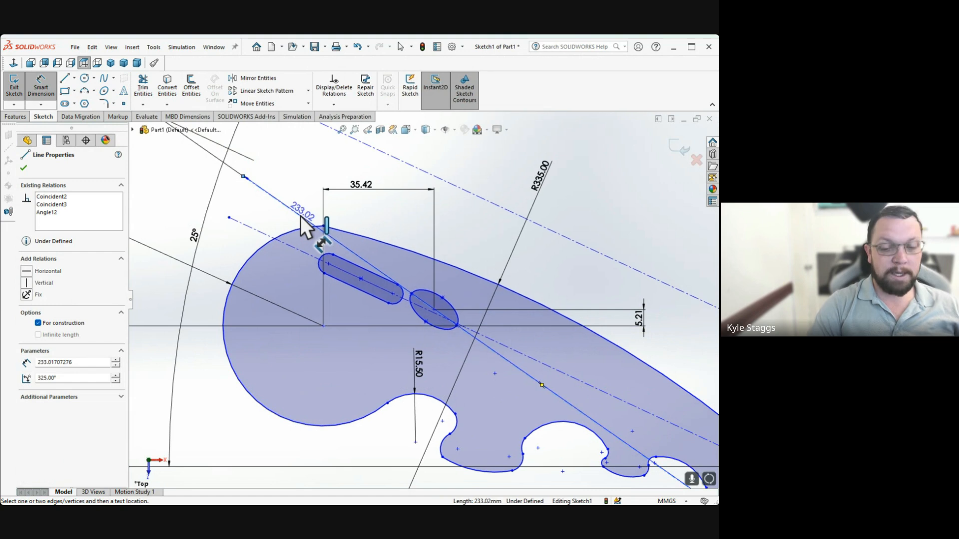
scroll(424, 300, up, 2)
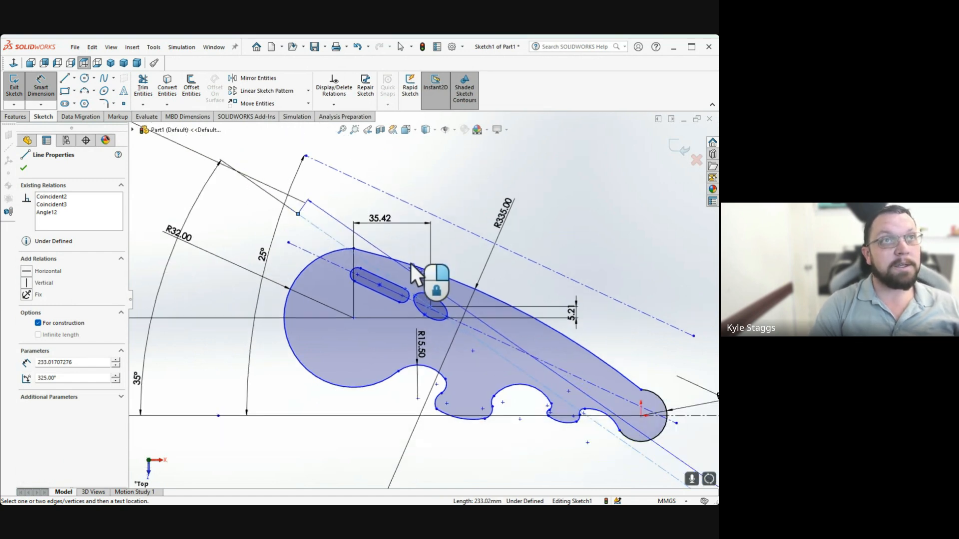
key(Escape)
key(Escape)
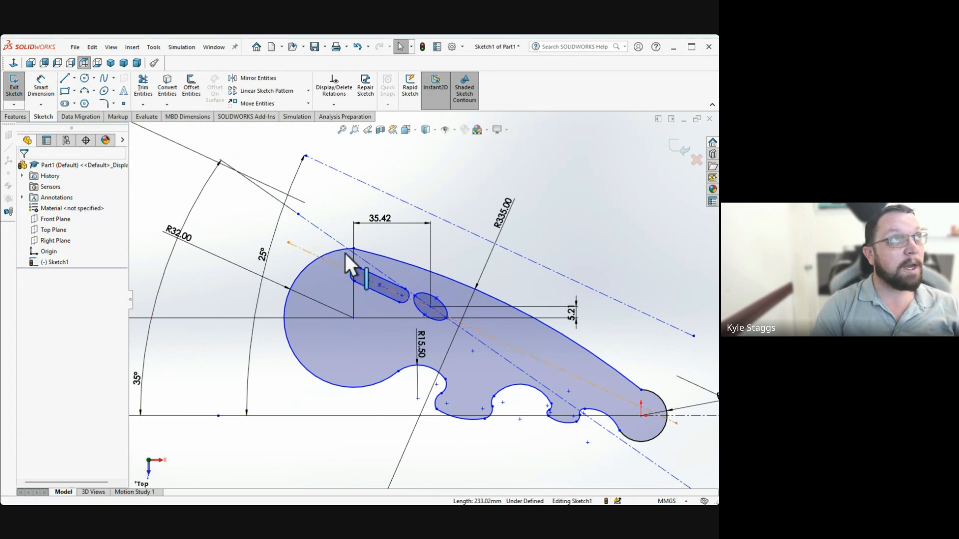
Delete the 35° construction centerline running through the ellipse, together with its angle dimension
click(330, 238)
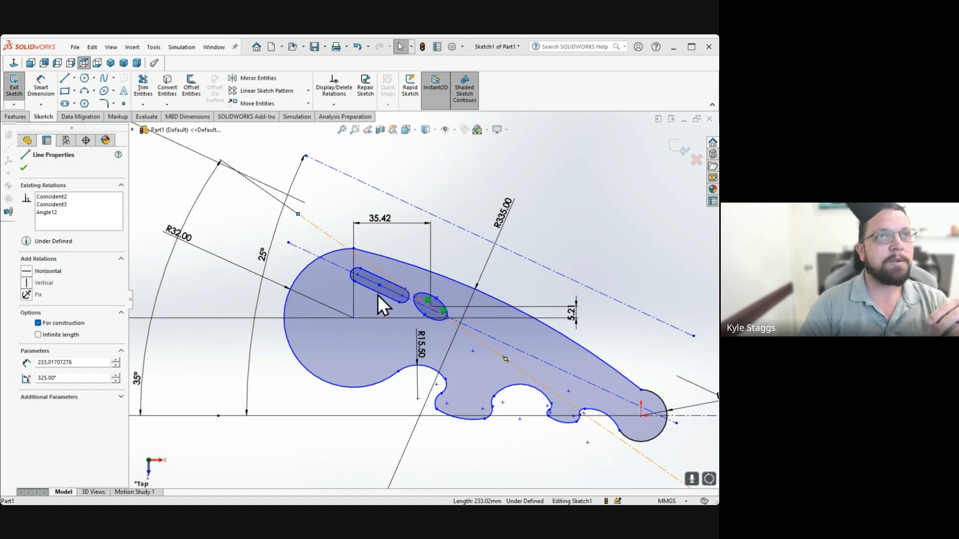
click(335, 239)
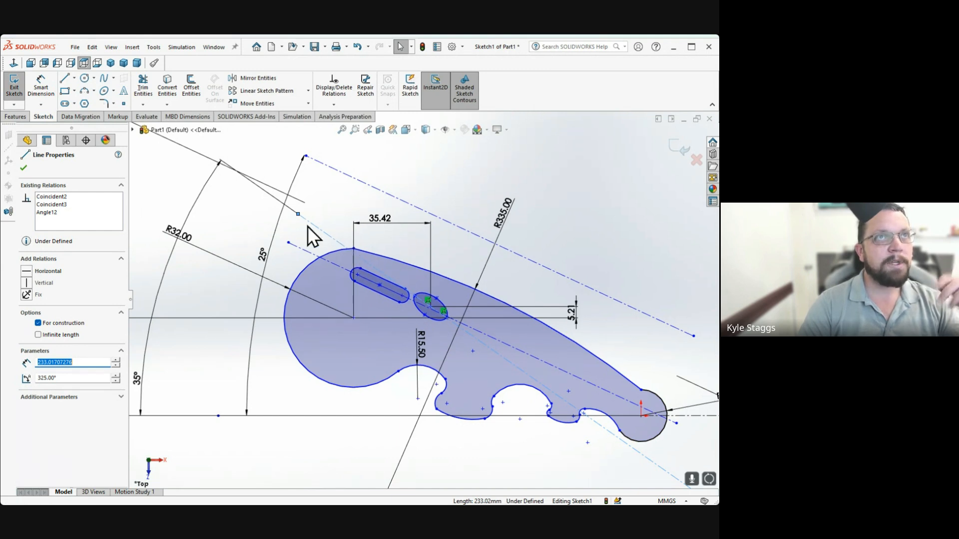
click(277, 228)
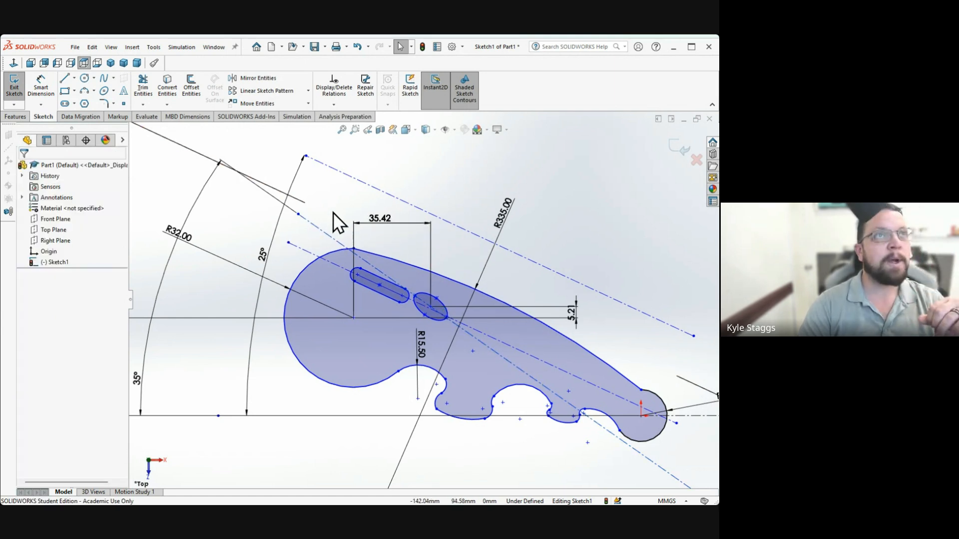
click(323, 231)
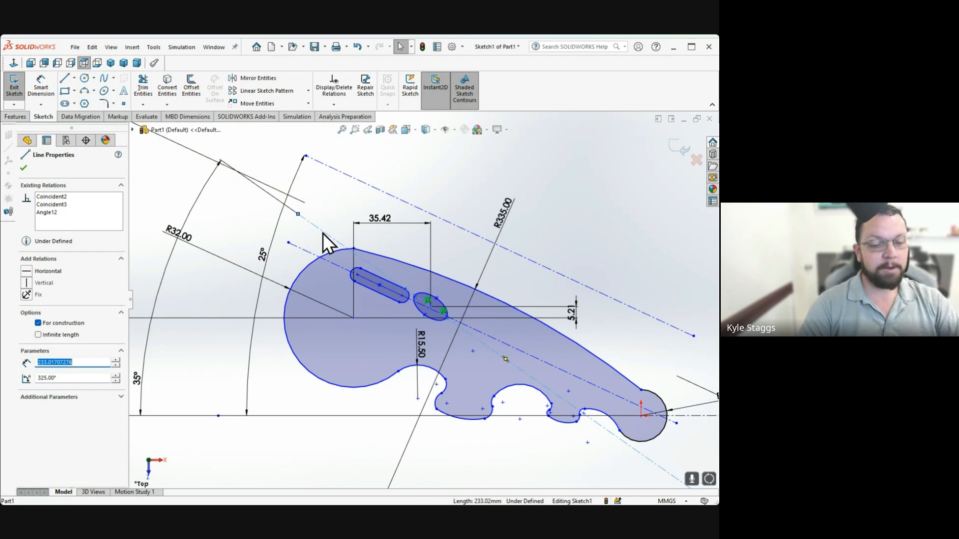
click(259, 293)
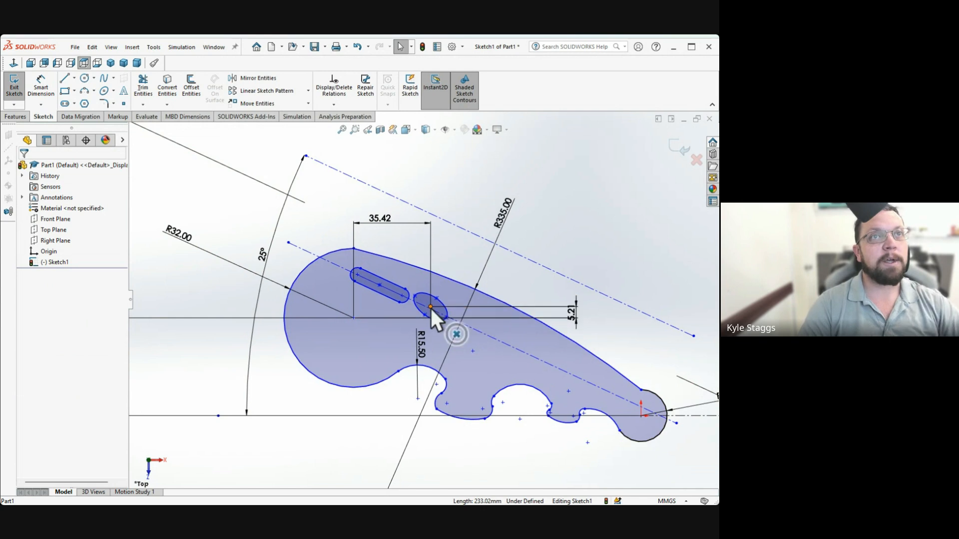
scroll(445, 314, down, 3)
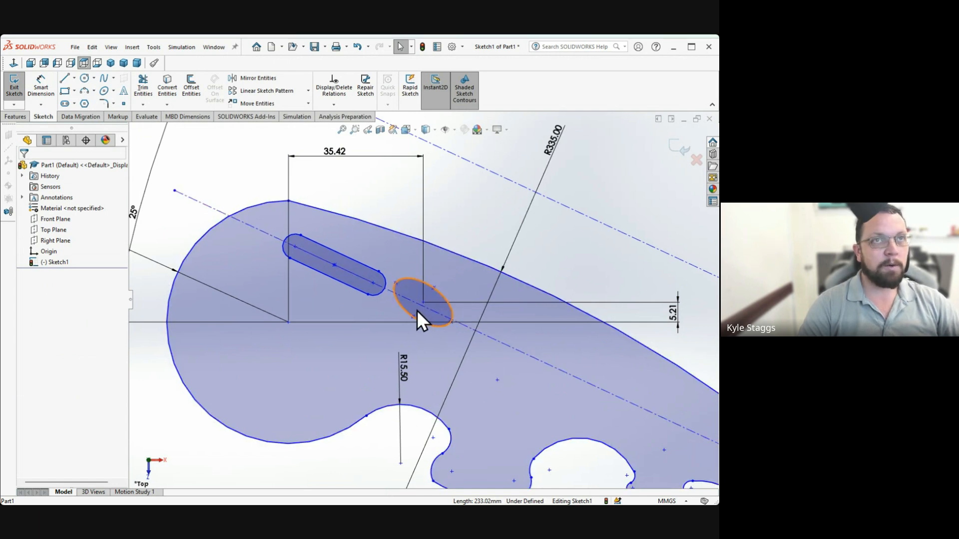
scroll(431, 306, up, 2)
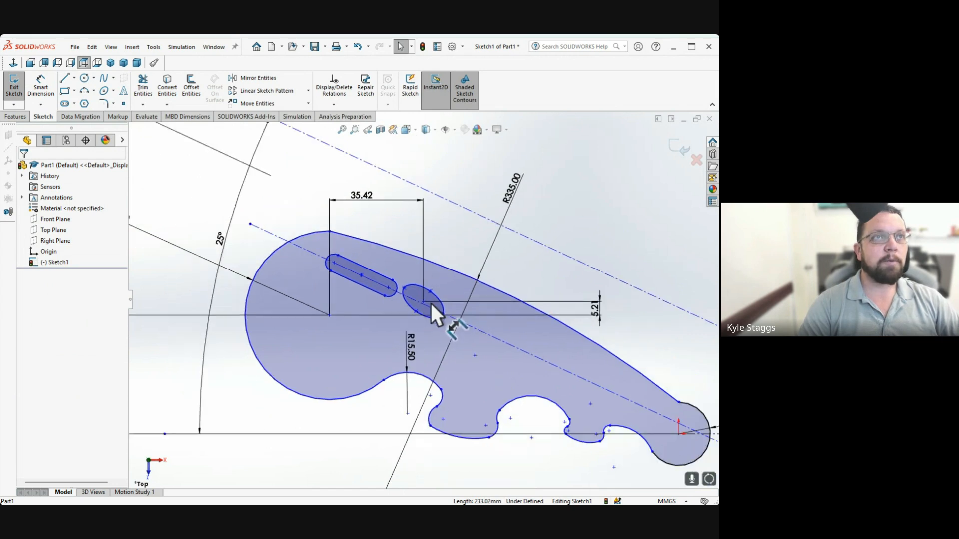
scroll(430, 302, up, 2)
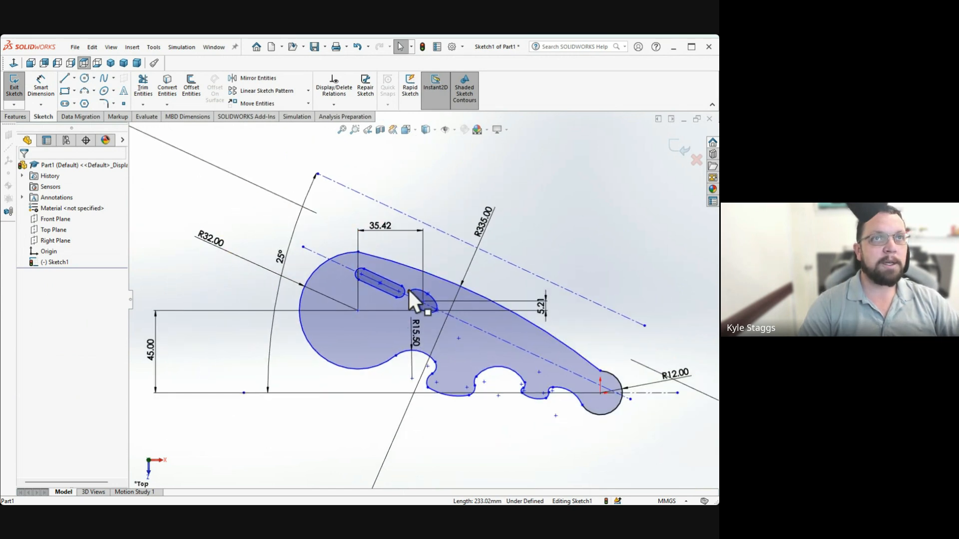
scroll(361, 313, down, 2)
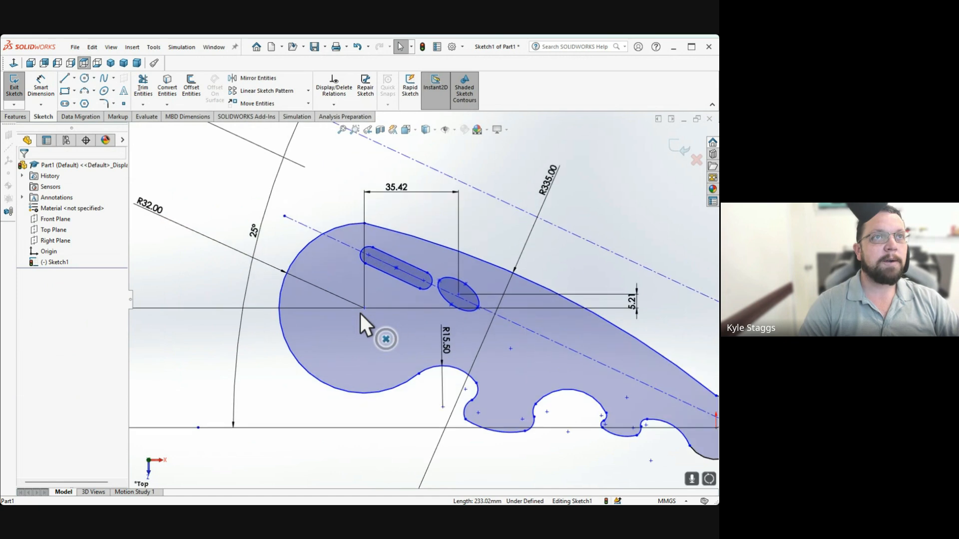
scroll(361, 313, down, 2)
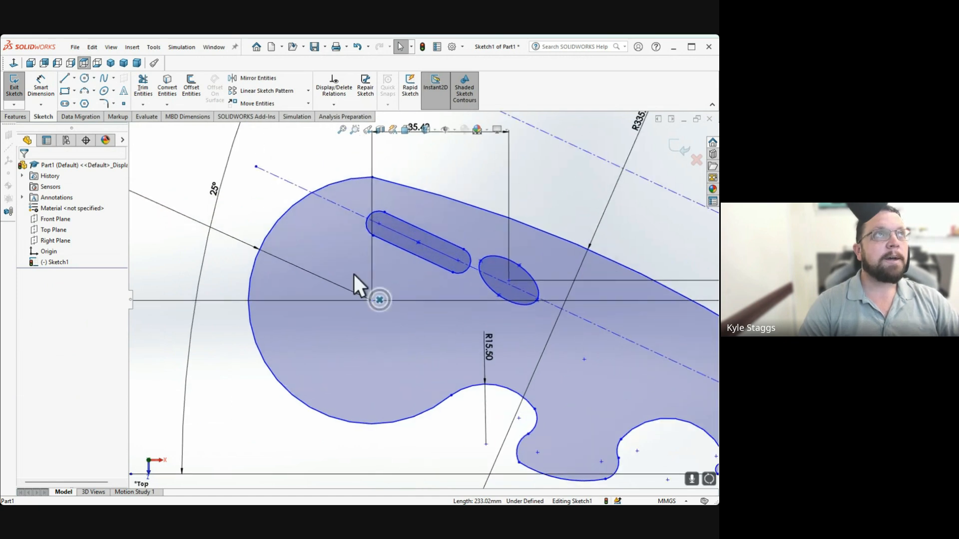
click(93, 91)
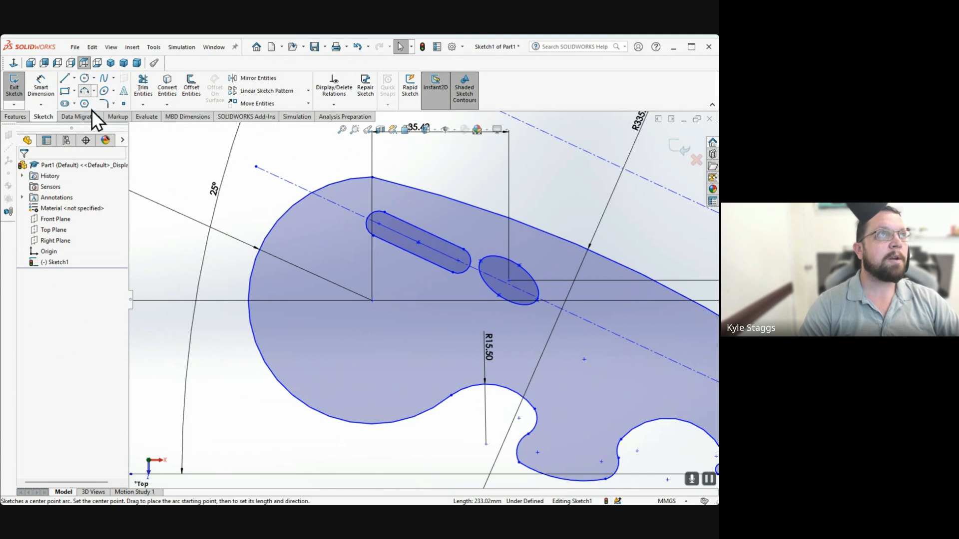
click(101, 102)
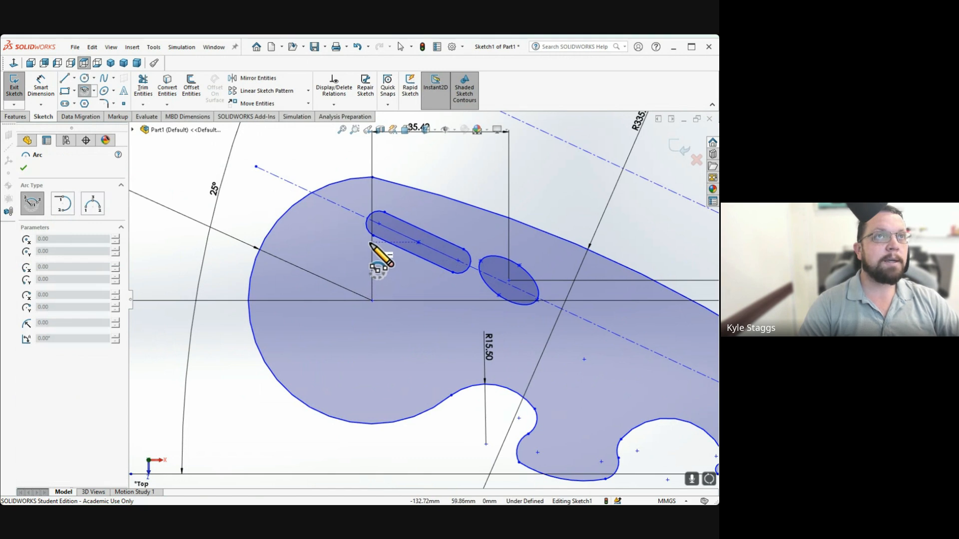
key(Escape)
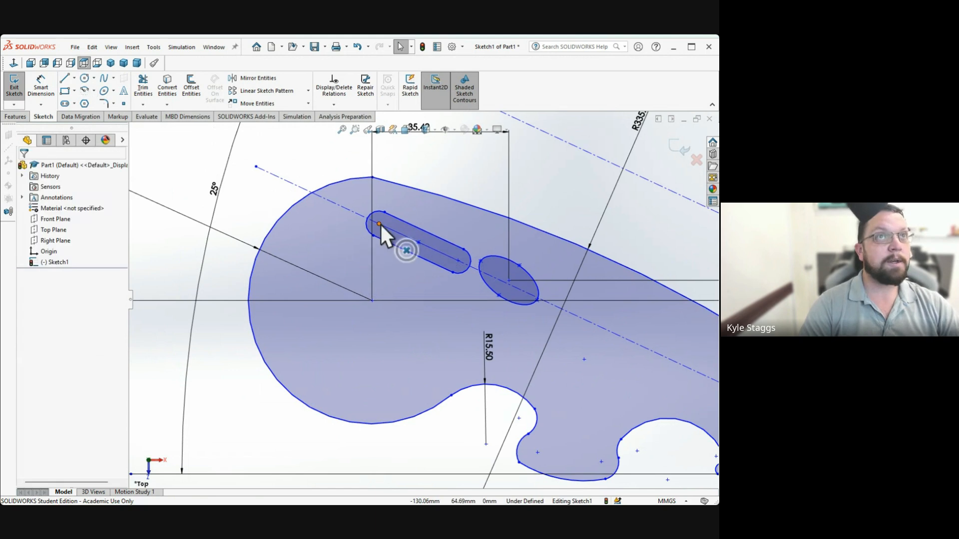
Dimension the straight slot's center-to-center length at 17.25 mm
click(41, 86)
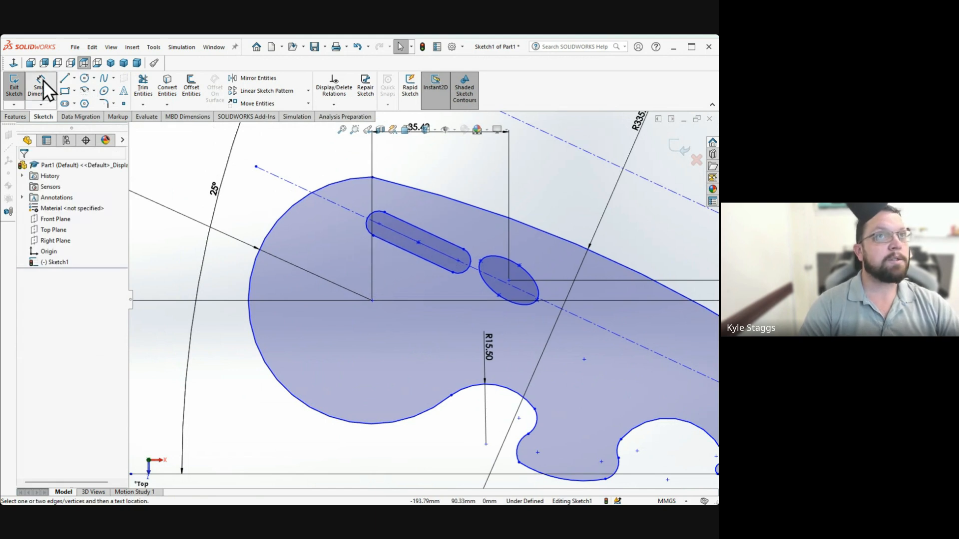
click(377, 221)
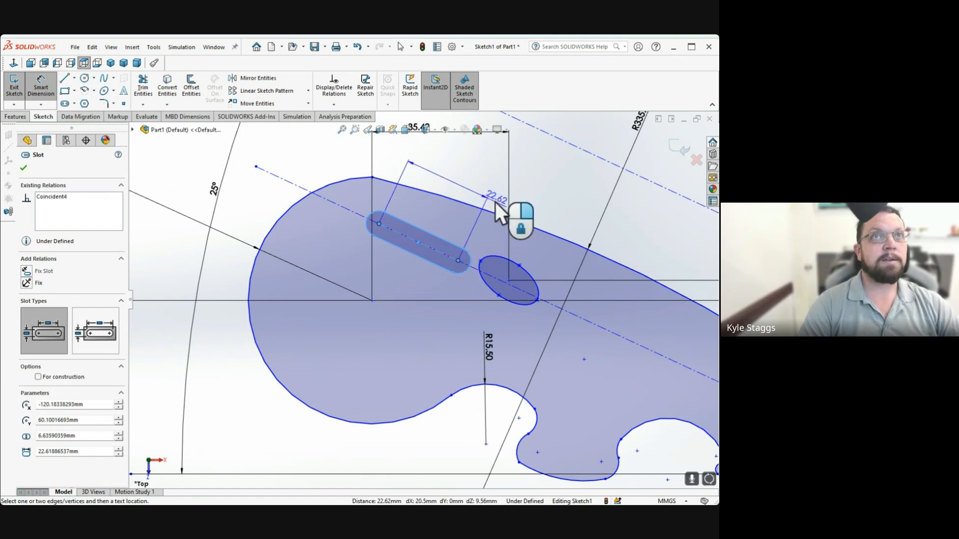
click(493, 194)
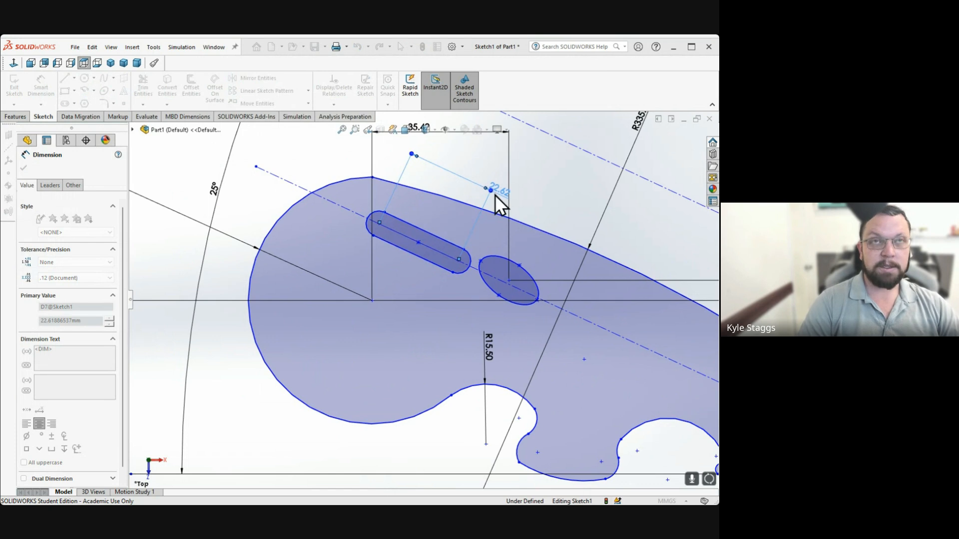
text(17.25)
key(Return)
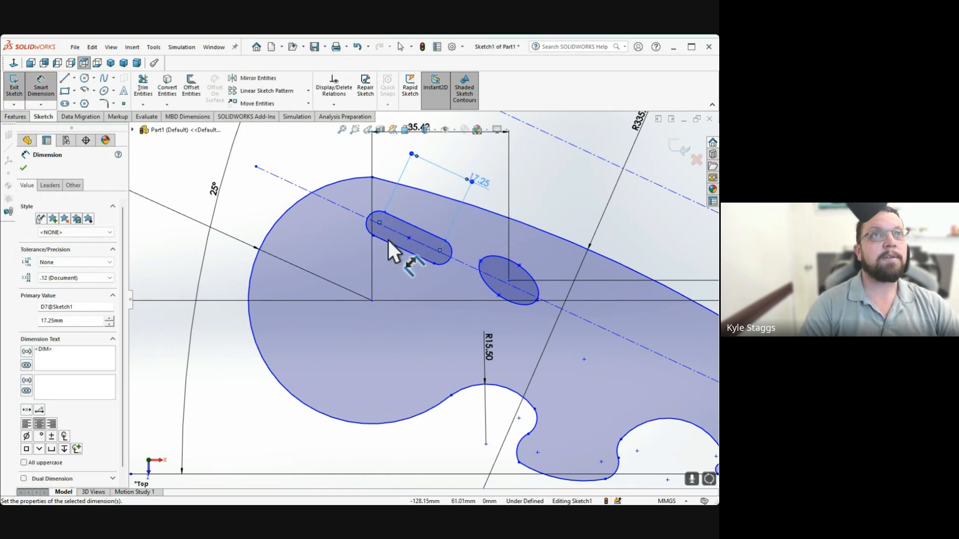
Move the straight slot together with its centerline so the slot's center lies at about X -116.8, Y 63.1 mm
click(373, 300)
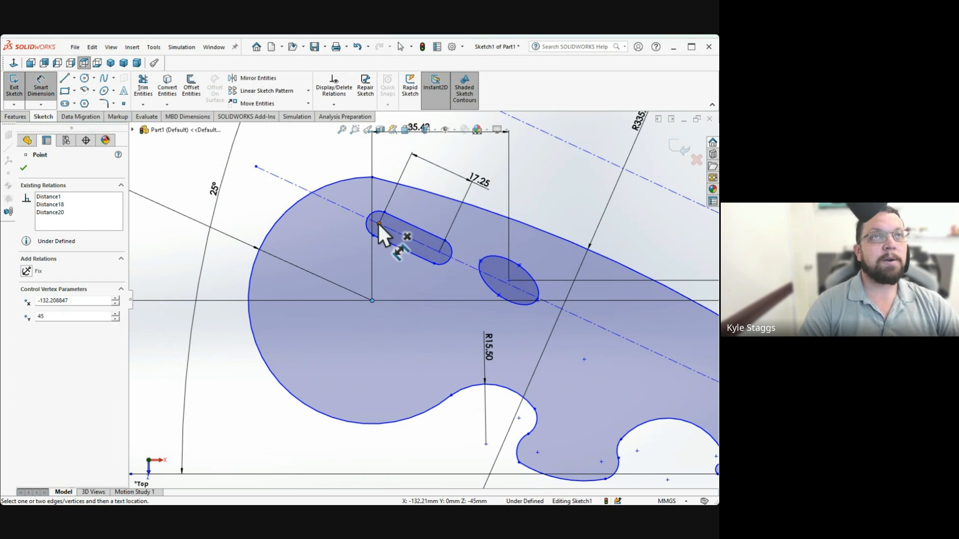
key(Escape)
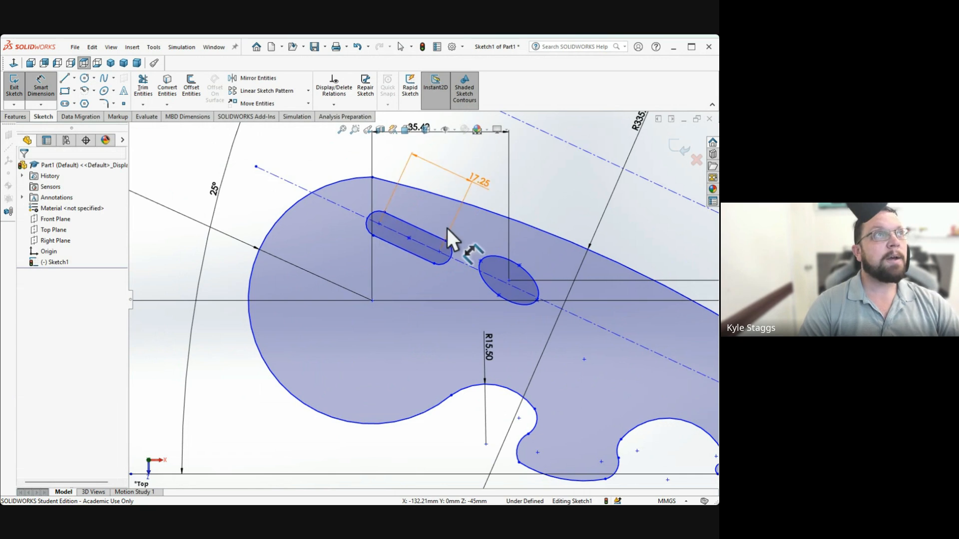
click(399, 228)
drag(399, 228, 421, 221)
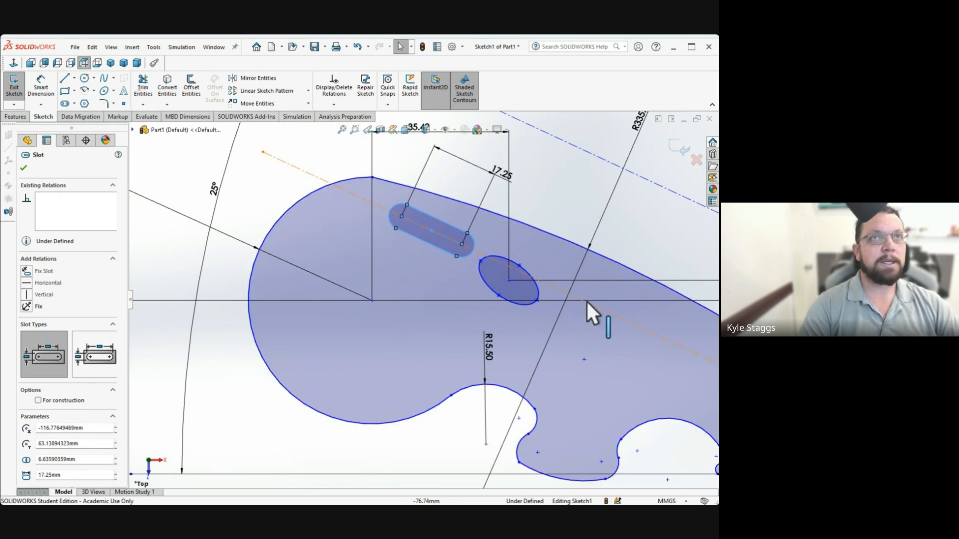
click(336, 268)
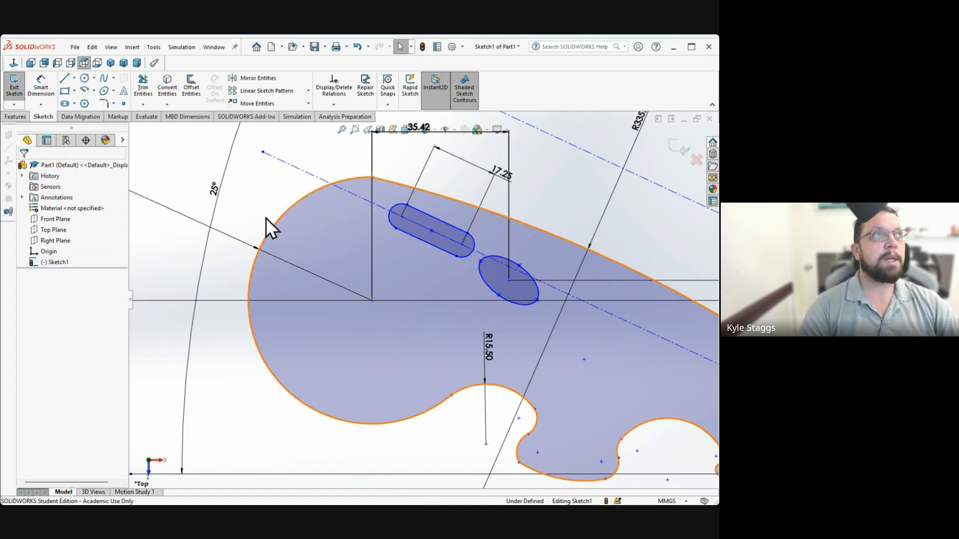
Sketch a 180° centerpoint arc of about 24.8 mm radius inside the R32 arc, sharing its center and opening toward the slot side
click(49, 92)
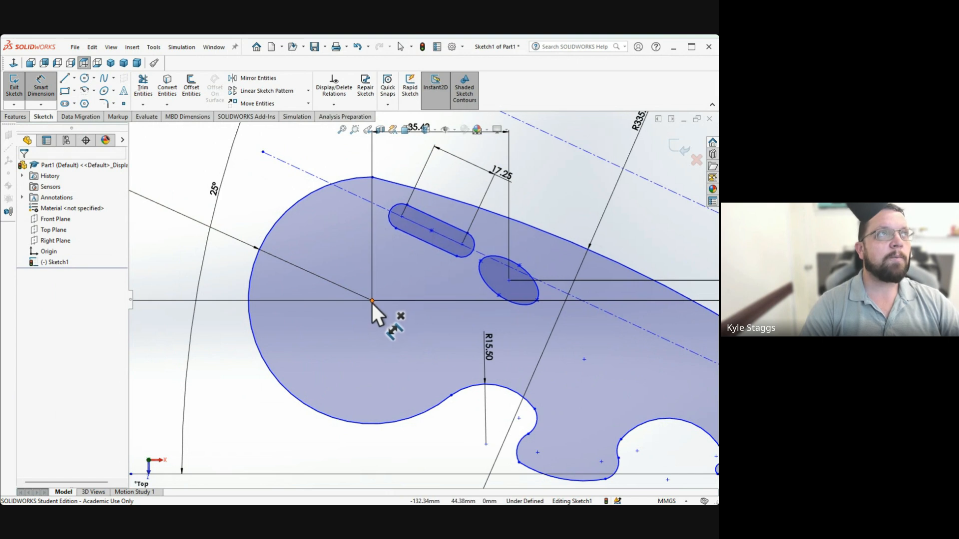
click(84, 90)
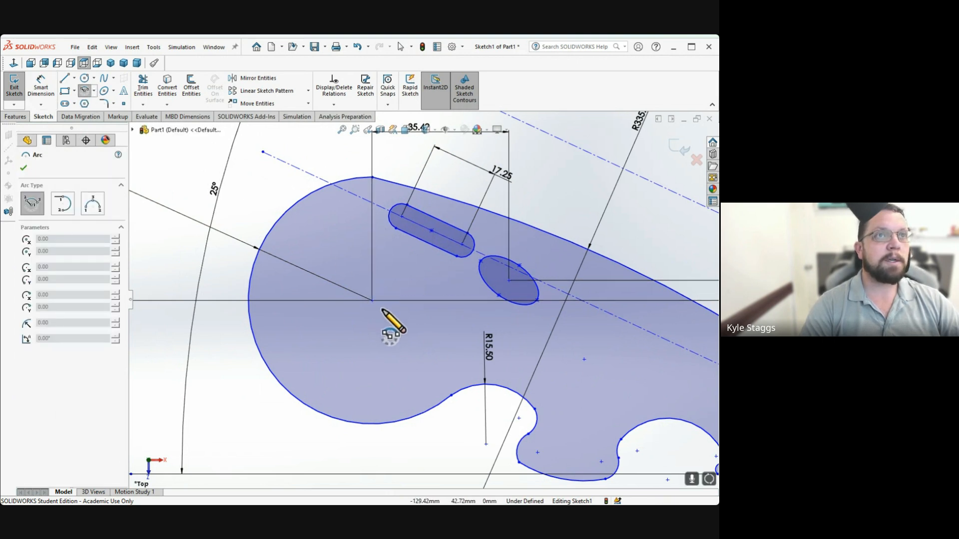
click(372, 301)
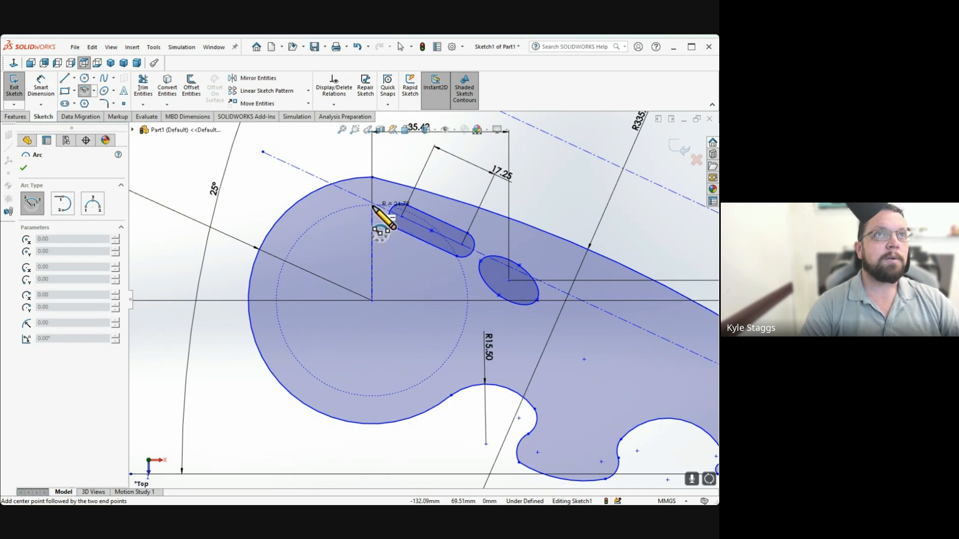
click(373, 205)
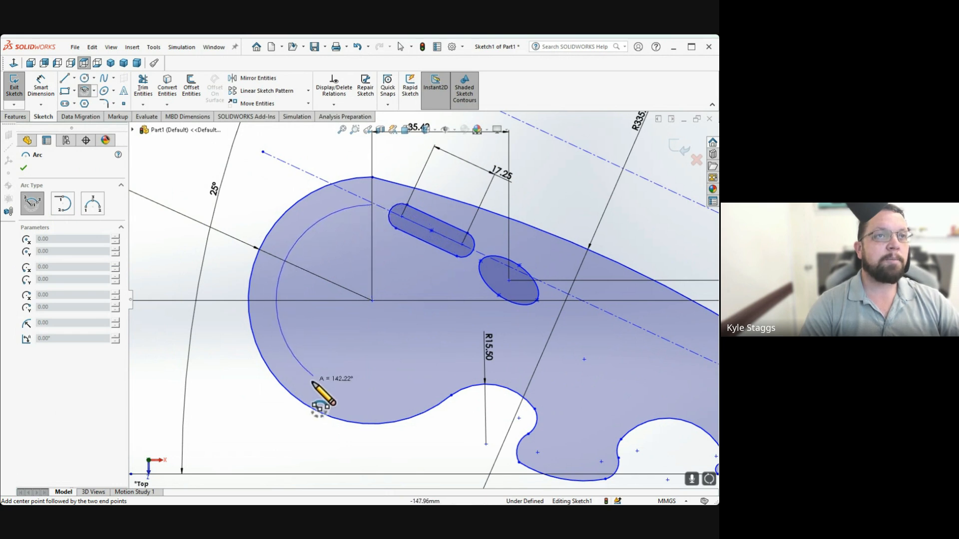
click(373, 396)
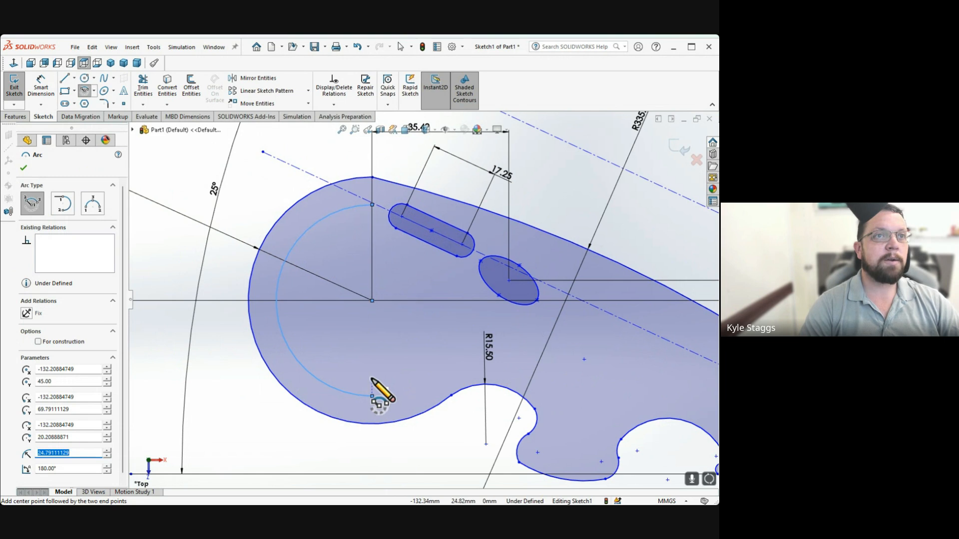
Sketch a 180° centerpoint end arc of about 4.6 mm radius from the inner arc's lower endpoint, bulging away from the arc's curved side
click(372, 379)
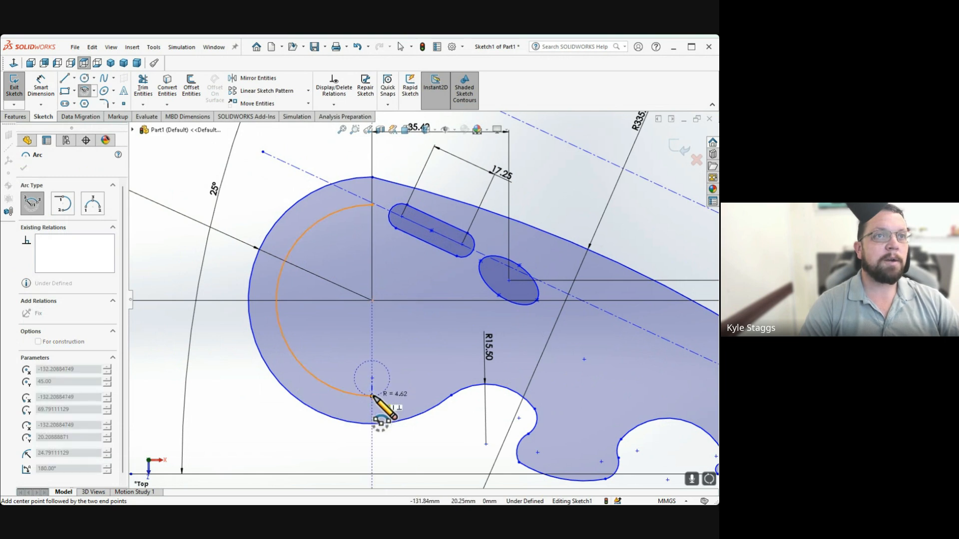
click(372, 396)
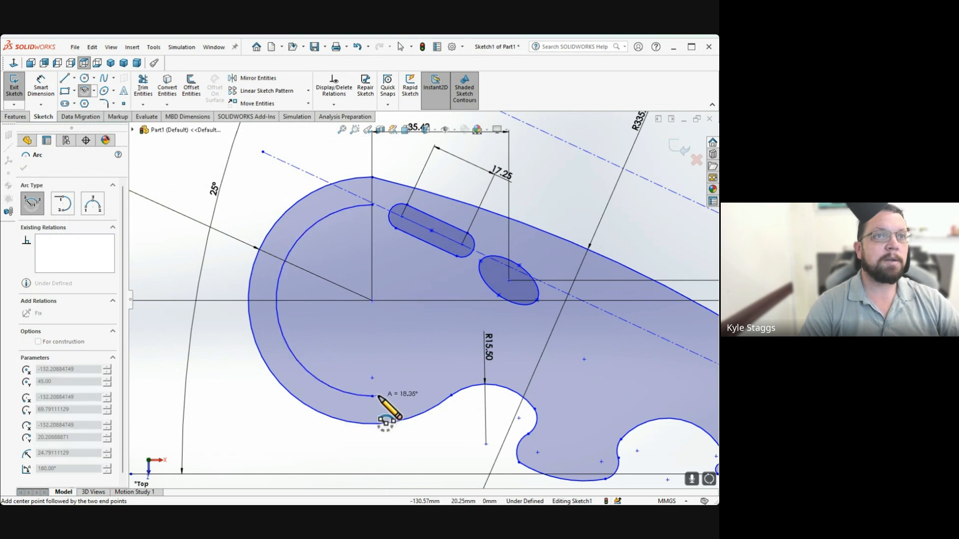
click(373, 360)
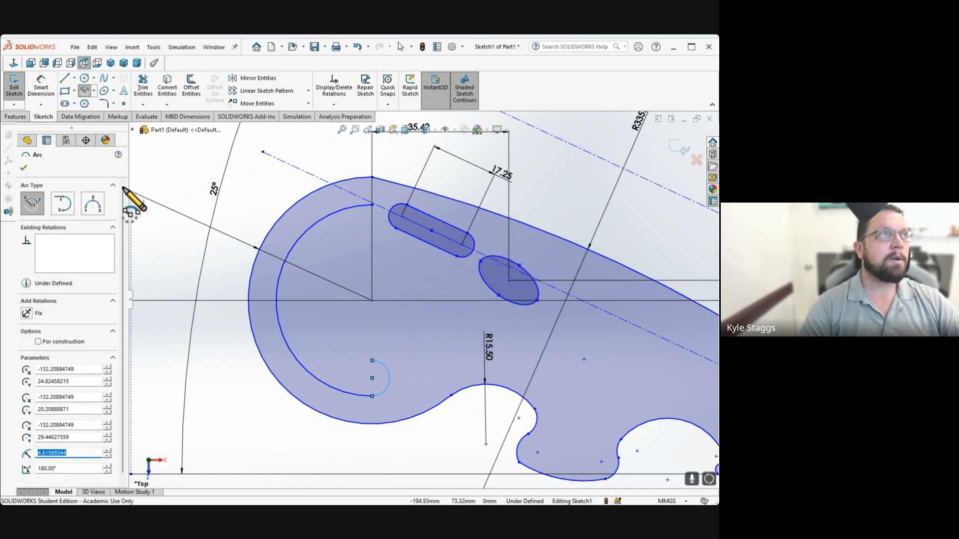
Sketch a 180° three-point arc of about 19.2 mm radius from the lower end cap to just below the outer cutout arc's upper endpoint
click(94, 91)
click(98, 128)
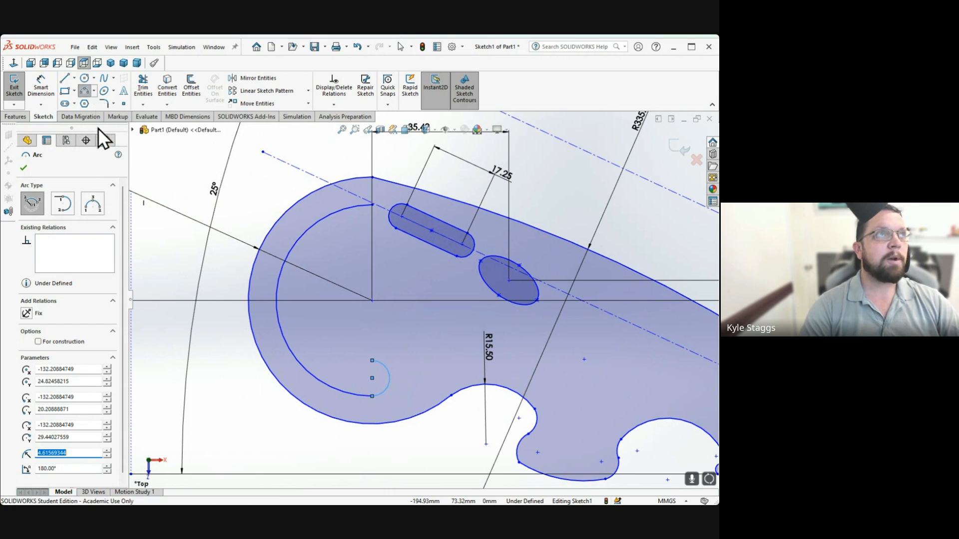
click(372, 360)
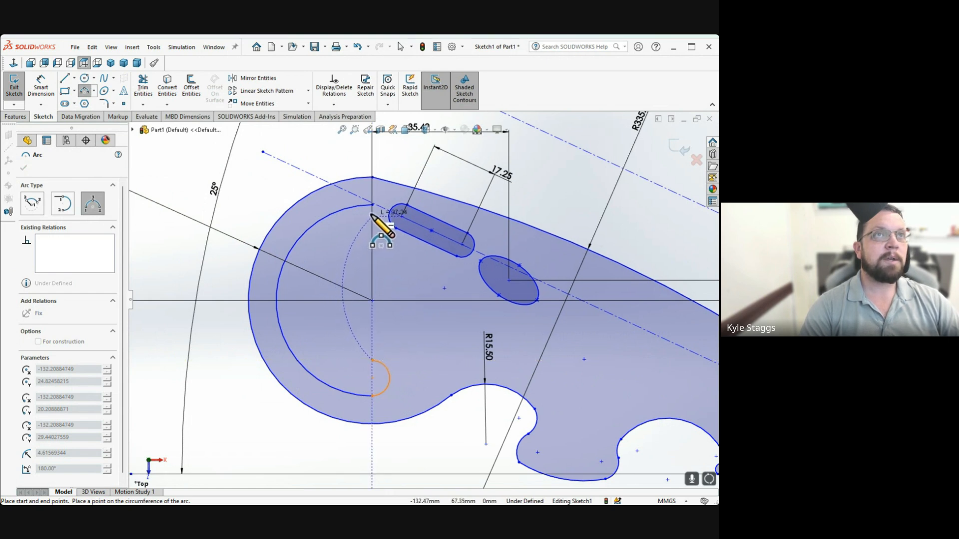
scroll(374, 220, down, 4)
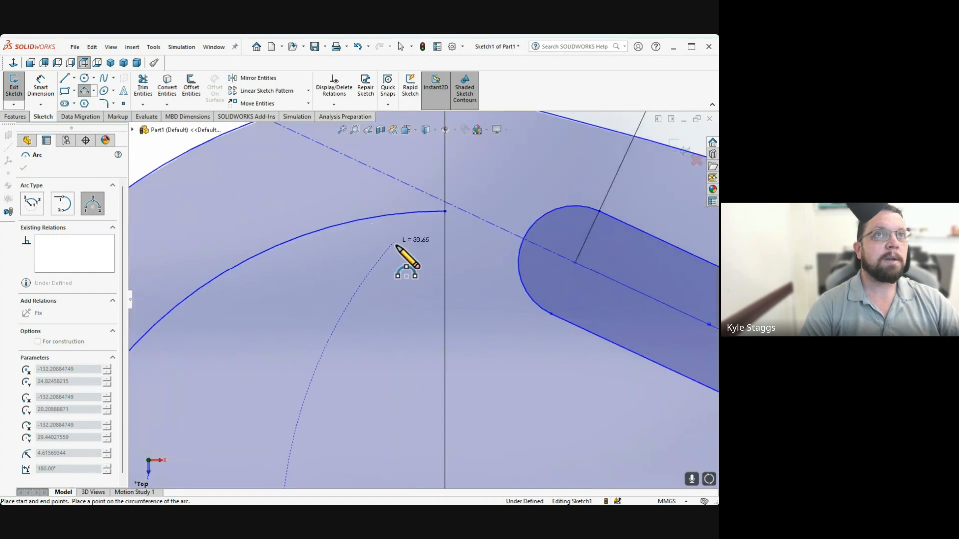
click(445, 245)
scroll(347, 328, up, 3)
scroll(305, 371, up, 4)
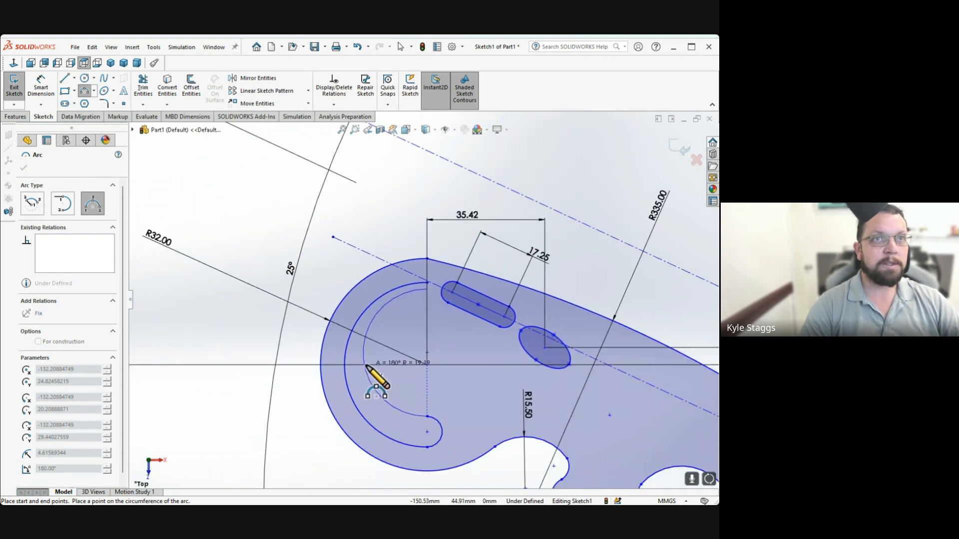
click(366, 366)
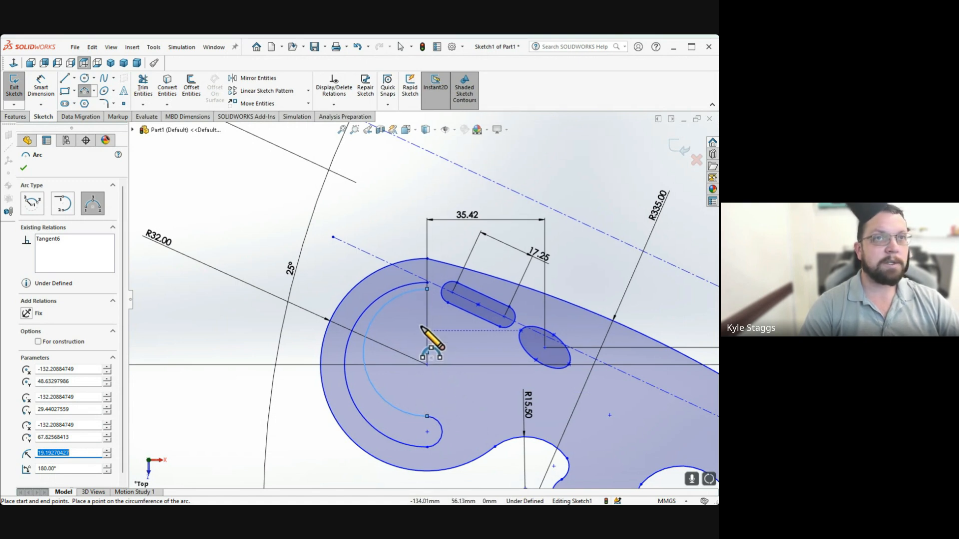
Close the crescent cutout's narrow upper end with a tangent 180° three-point arc of about 0.98 mm radius
scroll(433, 335, down, 5)
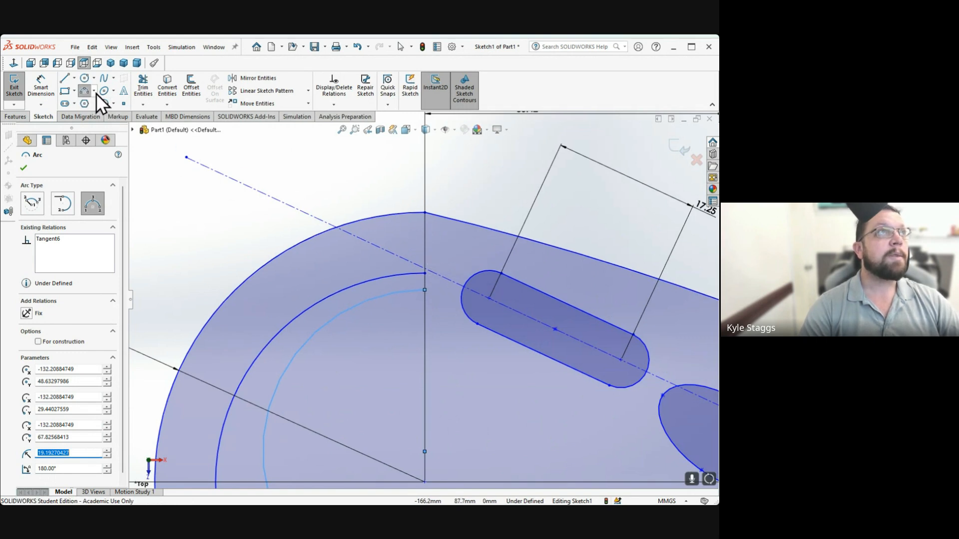
scroll(428, 290, down, 2)
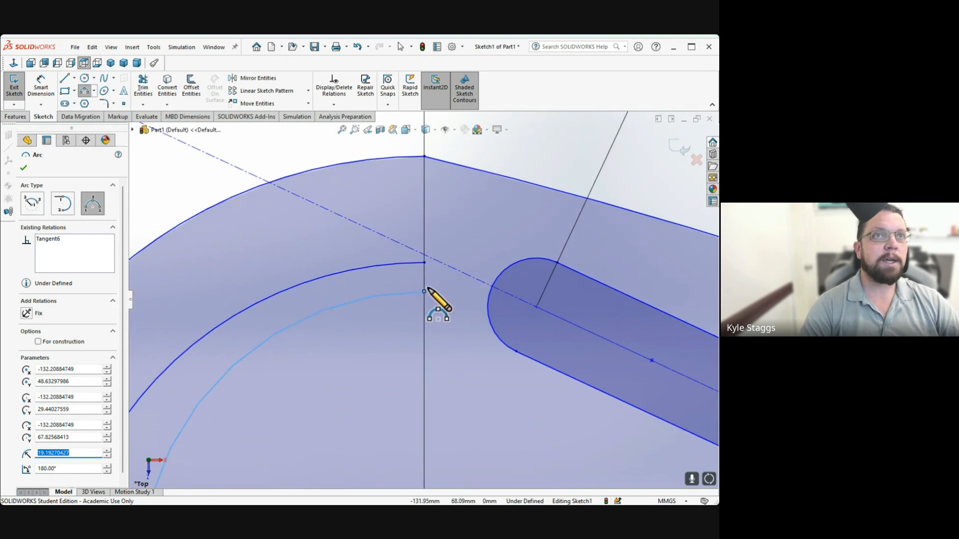
scroll(428, 290, down, 2)
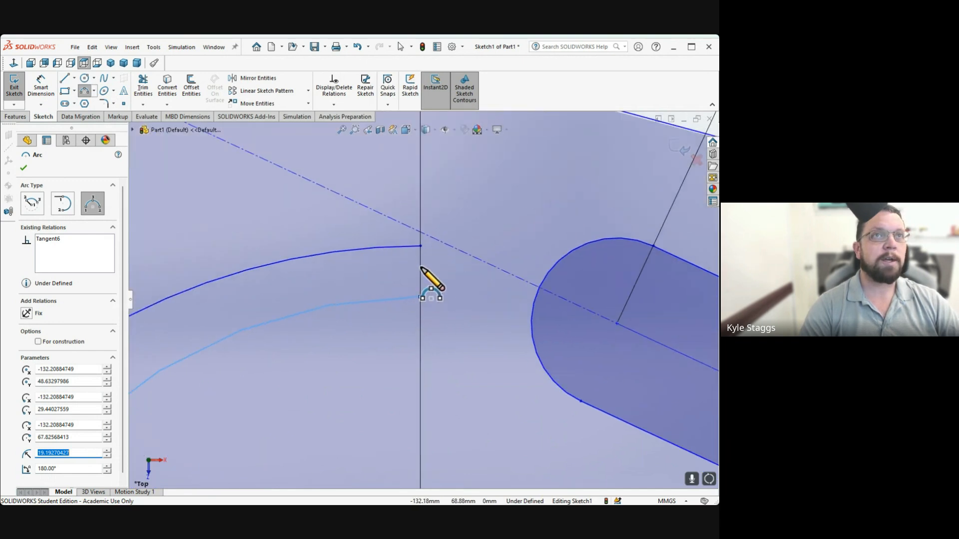
click(421, 245)
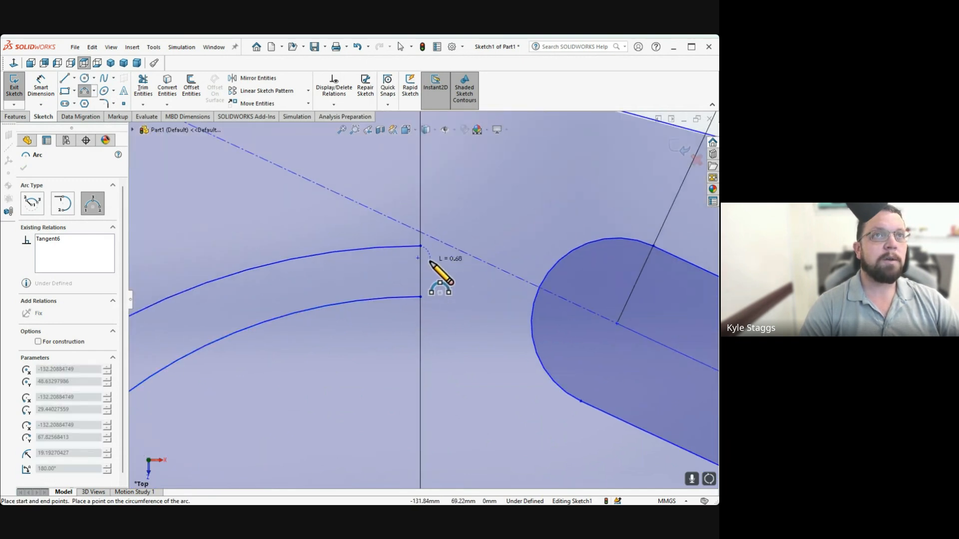
click(420, 297)
click(442, 283)
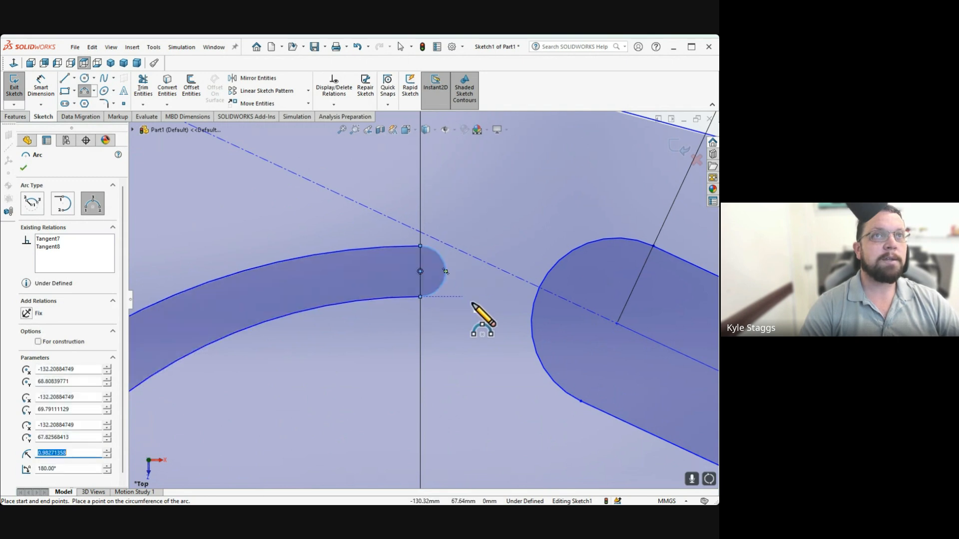
scroll(426, 279, up, 3)
scroll(424, 319, up, 4)
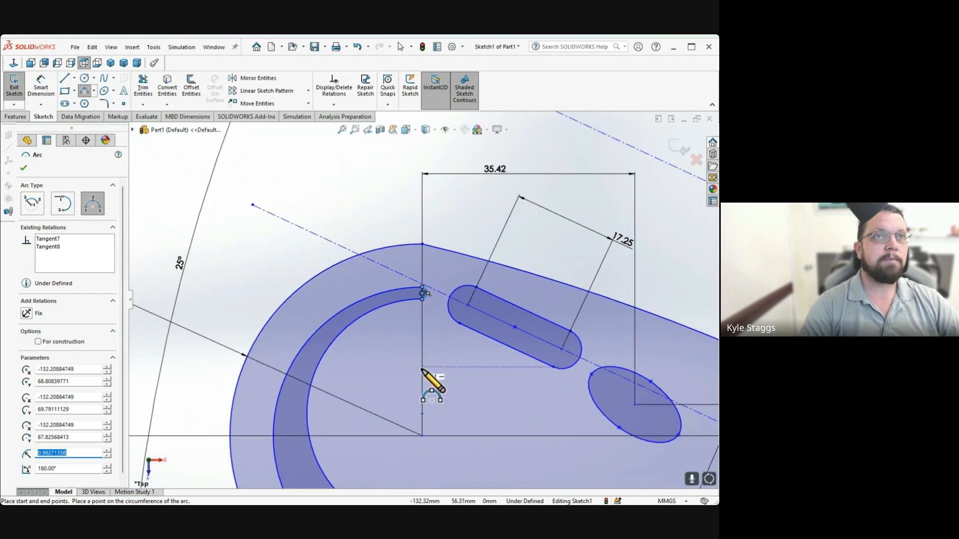
scroll(439, 440, down, 2)
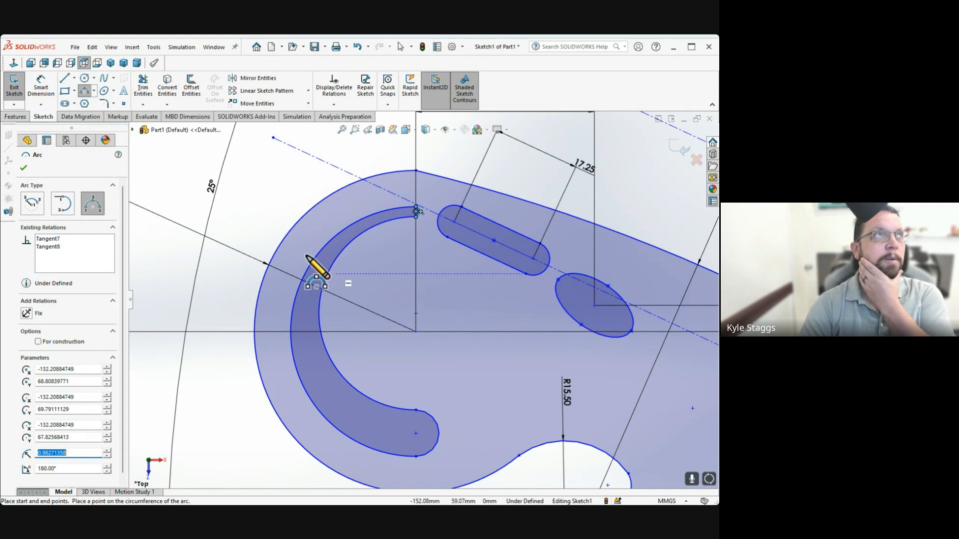
scroll(423, 299, up, 3)
scroll(542, 390, up, 3)
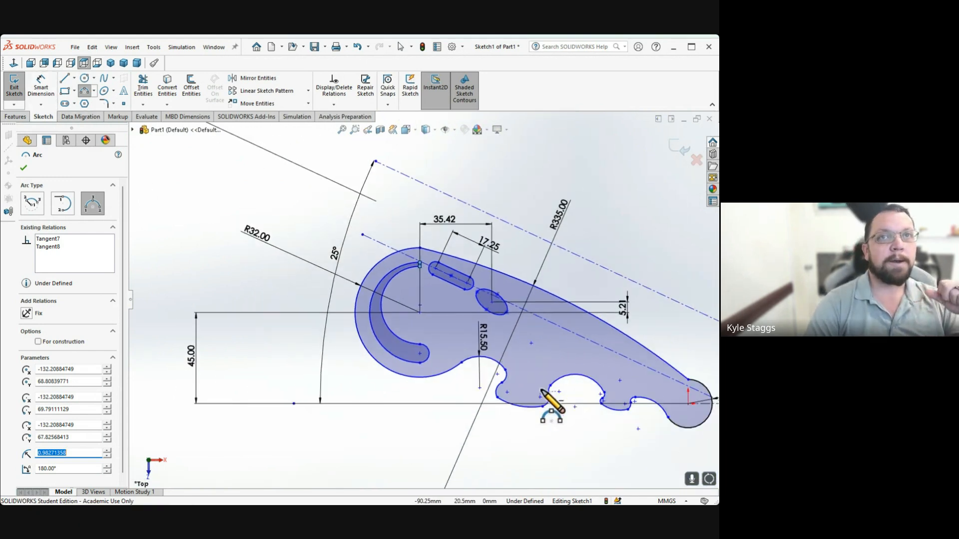
scroll(592, 376, down, 3)
scroll(596, 382, up, 3)
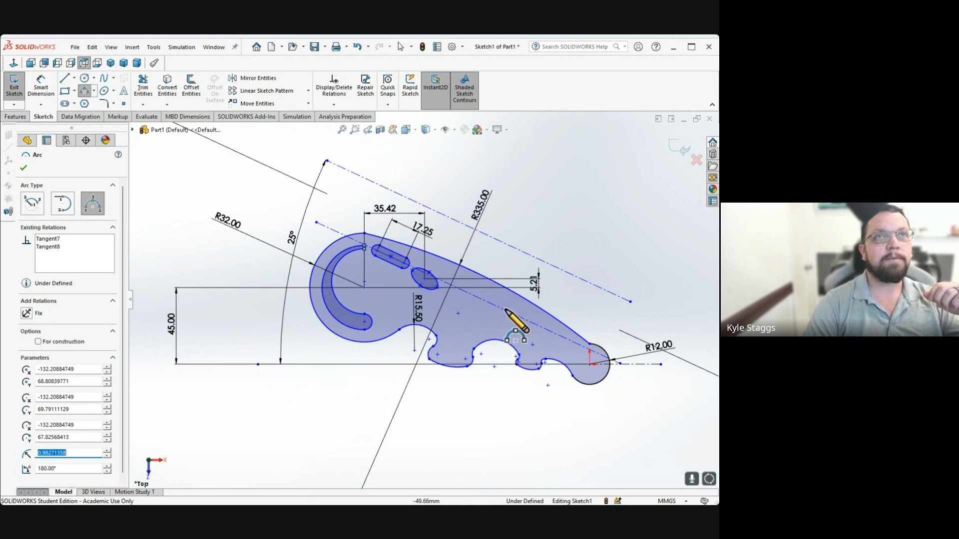
Dimension the horizontal distance between the R32 arc's center and the origin as 132.20 mm
scroll(530, 350, down, 2)
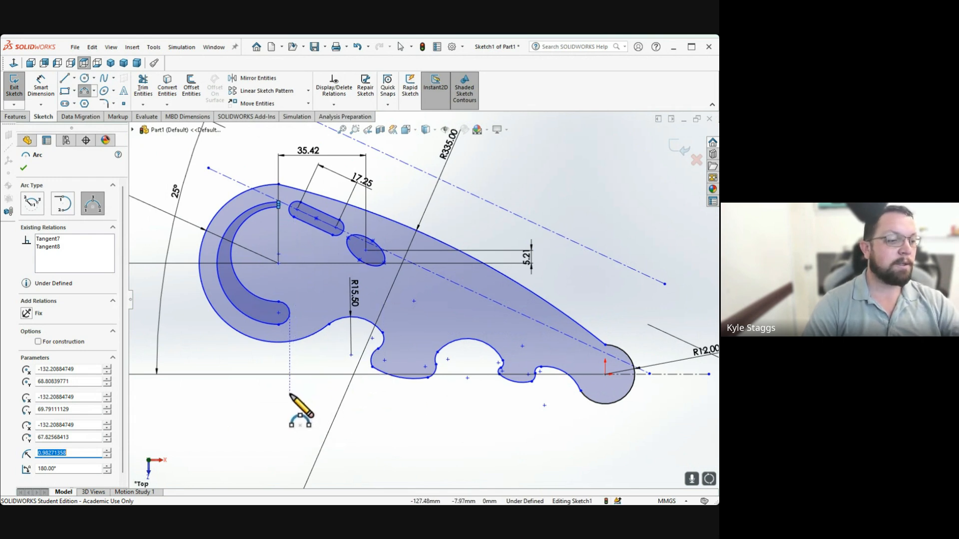
click(35, 90)
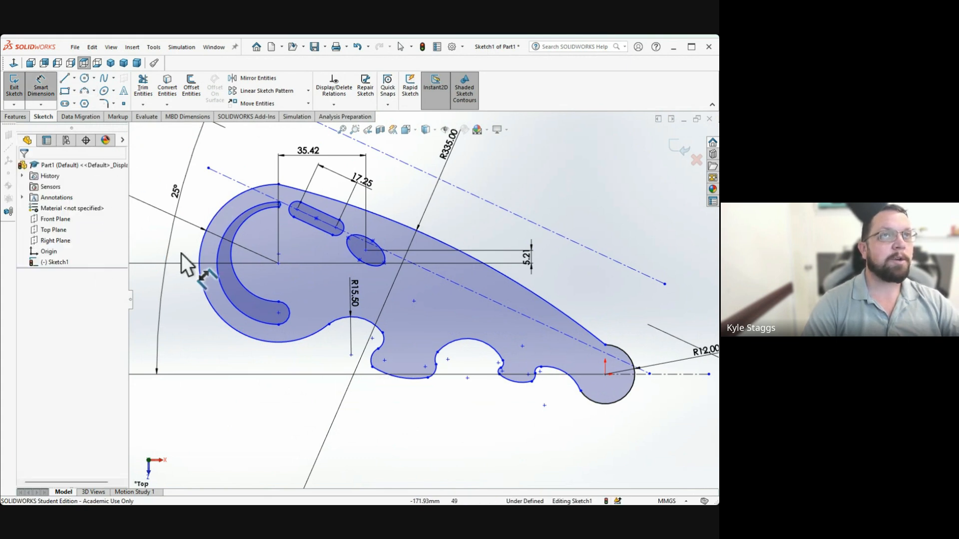
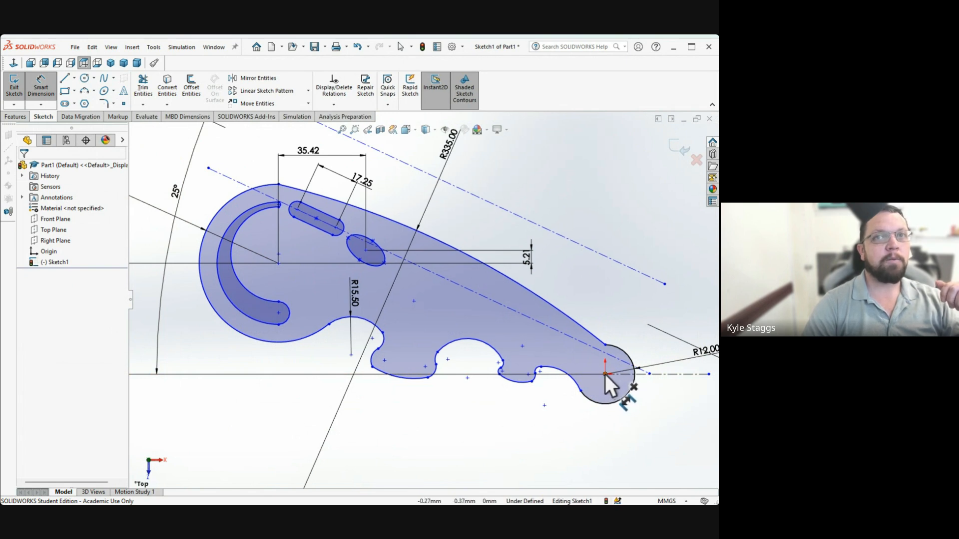
click(278, 264)
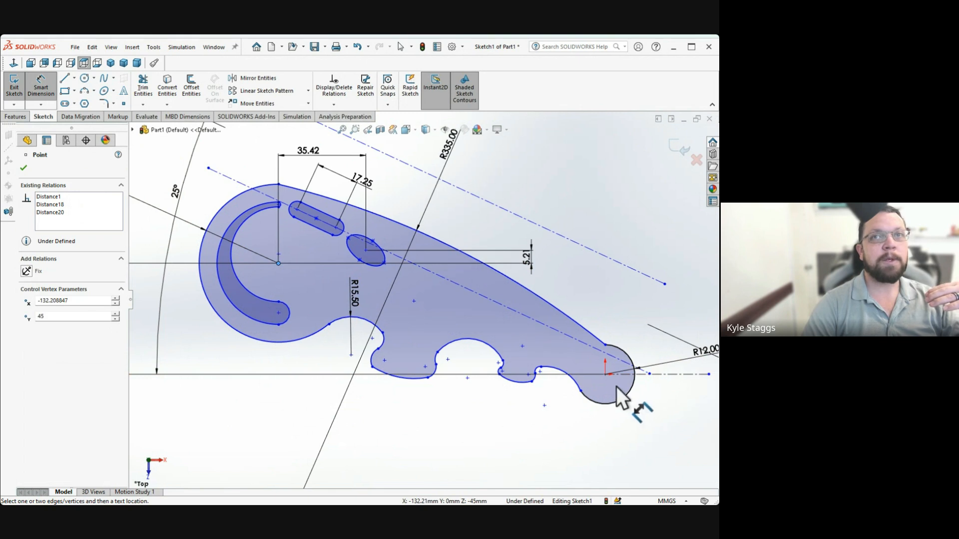
click(605, 375)
scroll(469, 464, up, 2)
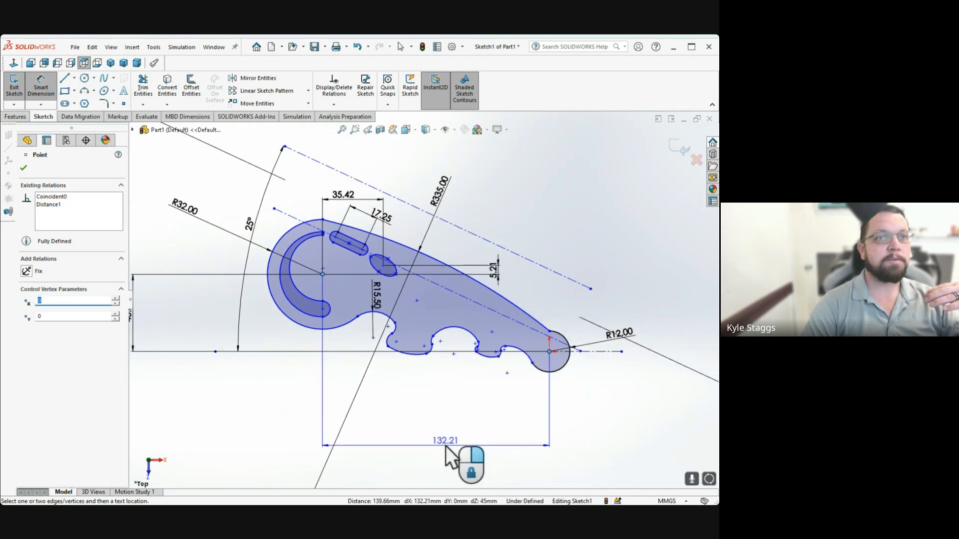
click(425, 446)
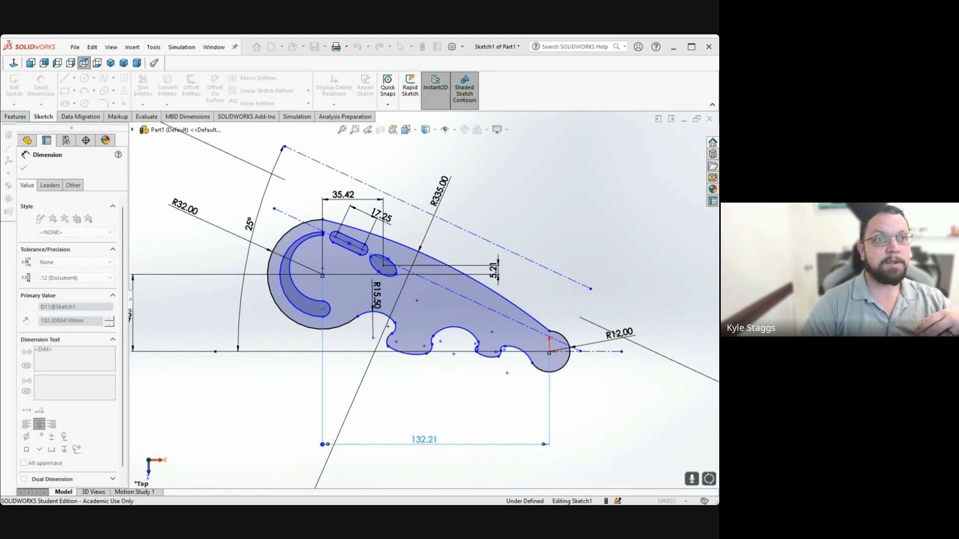
key(Return)
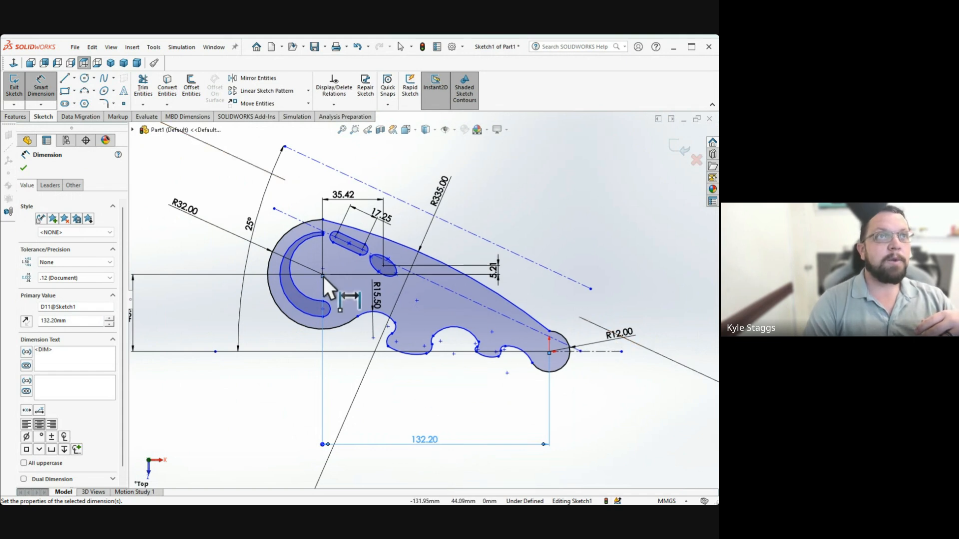
Examine the R32 arc's center point, the origin end and the inner cutouts for geometry that still needs dimensions
scroll(324, 276, down, 5)
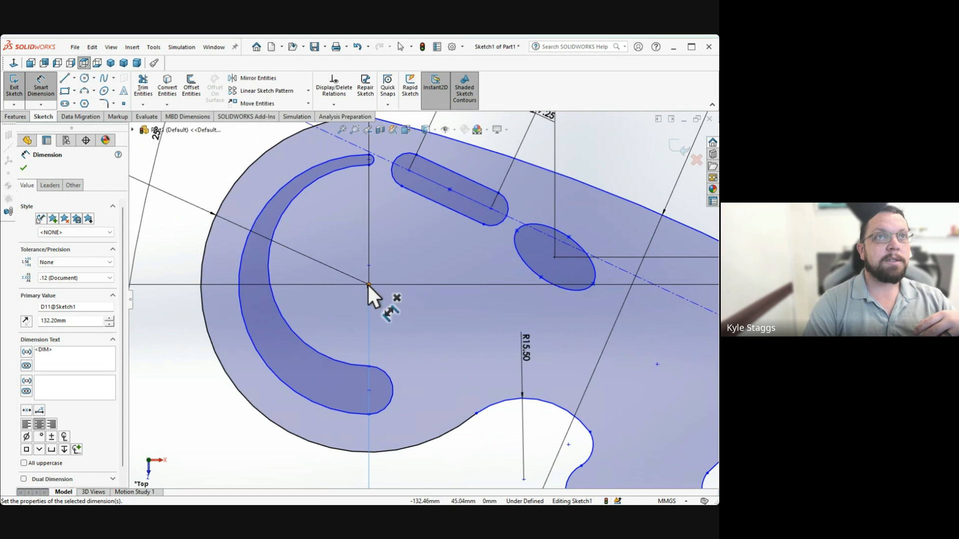
click(369, 286)
scroll(459, 330, up, 3)
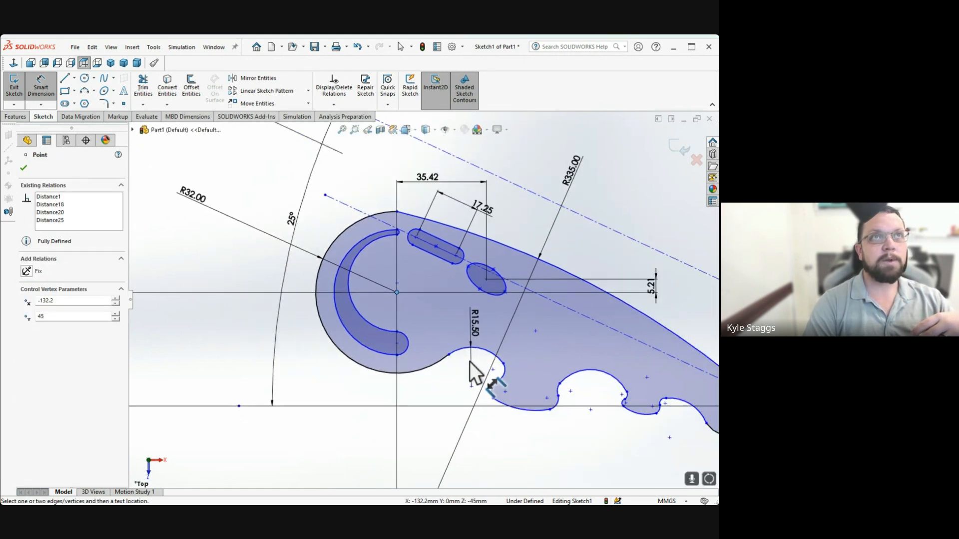
scroll(619, 379, up, 3)
scroll(605, 369, down, 2)
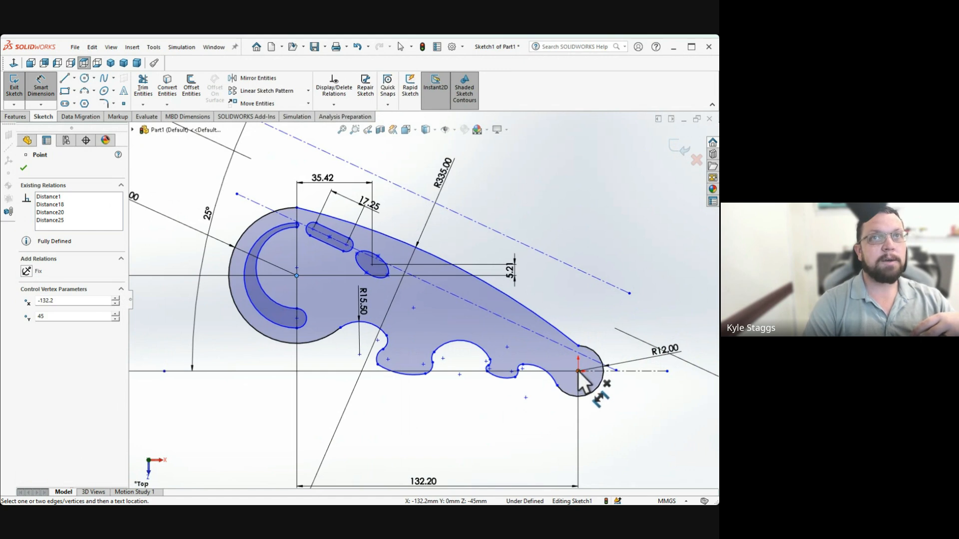
scroll(573, 356, up, 3)
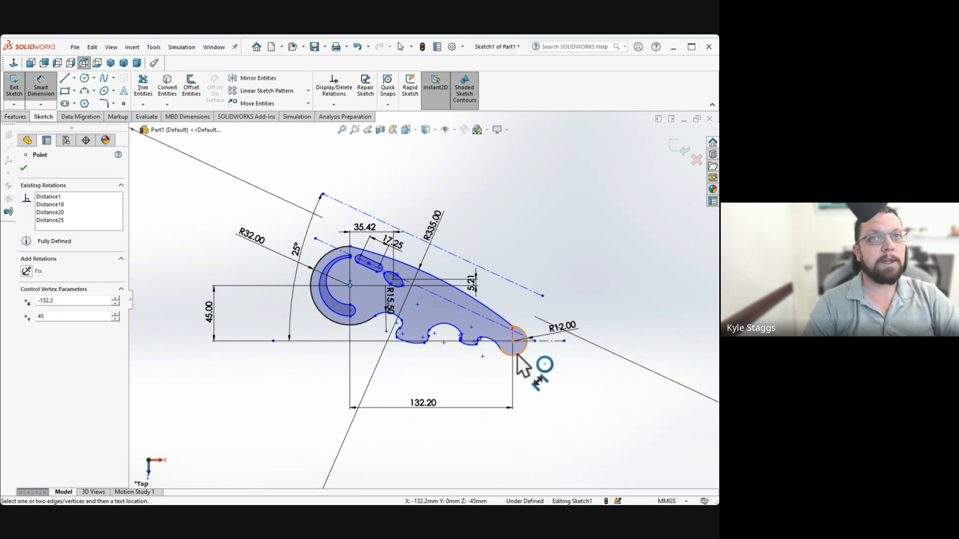
scroll(517, 355, down, 3)
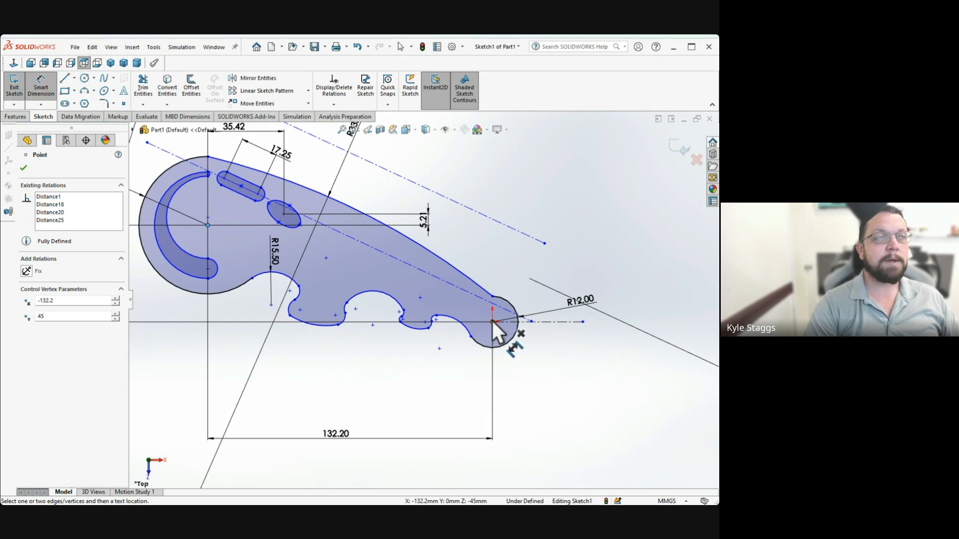
scroll(425, 312, up, 2)
scroll(305, 259, down, 3)
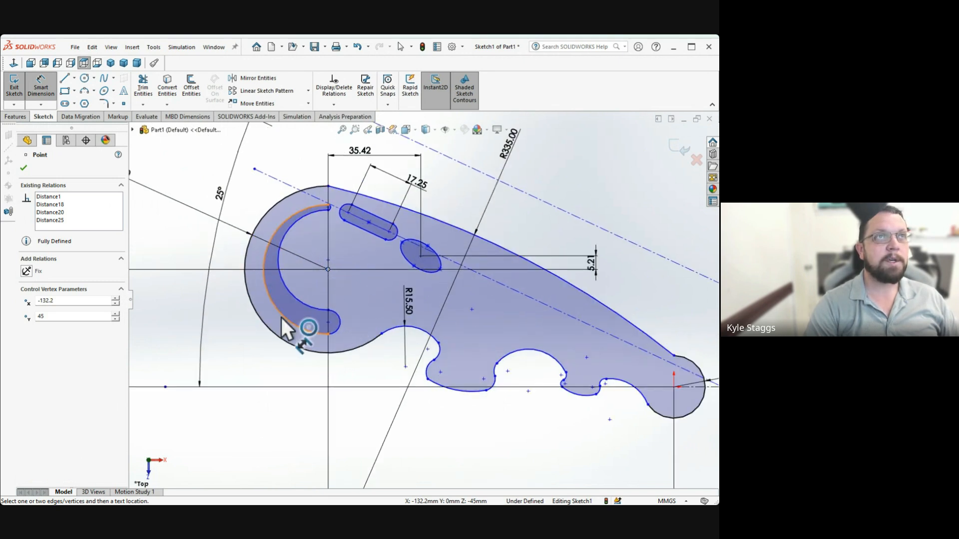
scroll(344, 300, up, 3)
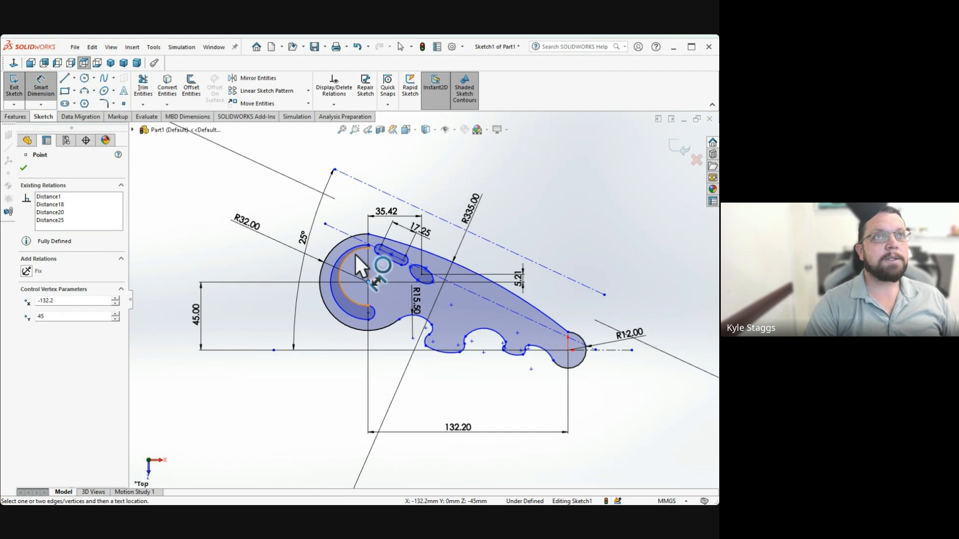
scroll(355, 255, down, 2)
scroll(300, 317, down, 2)
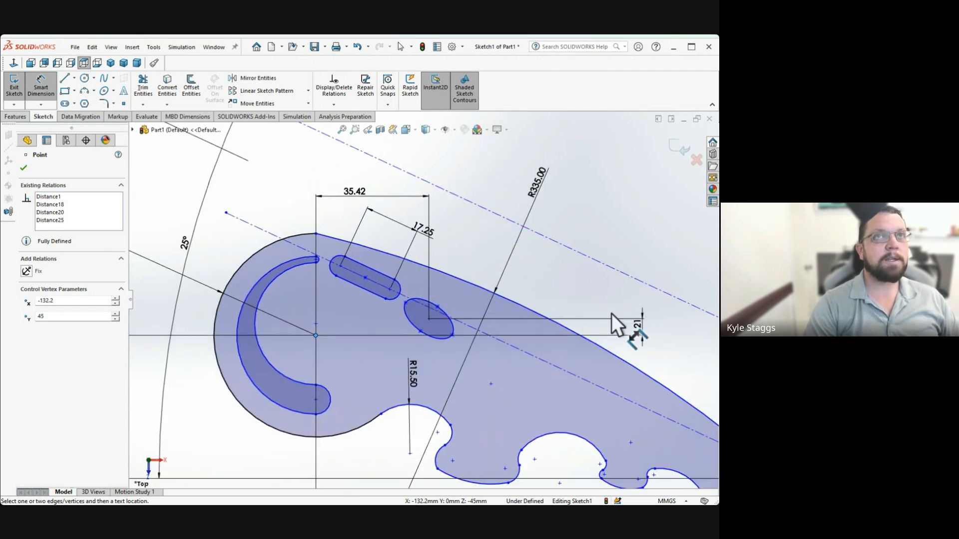
click(406, 302)
click(452, 334)
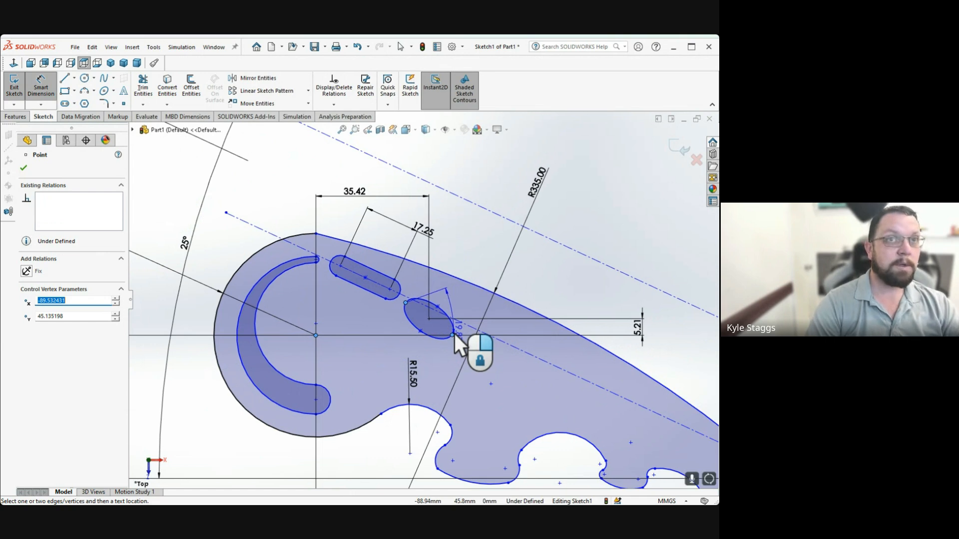
key(Escape)
click(452, 335)
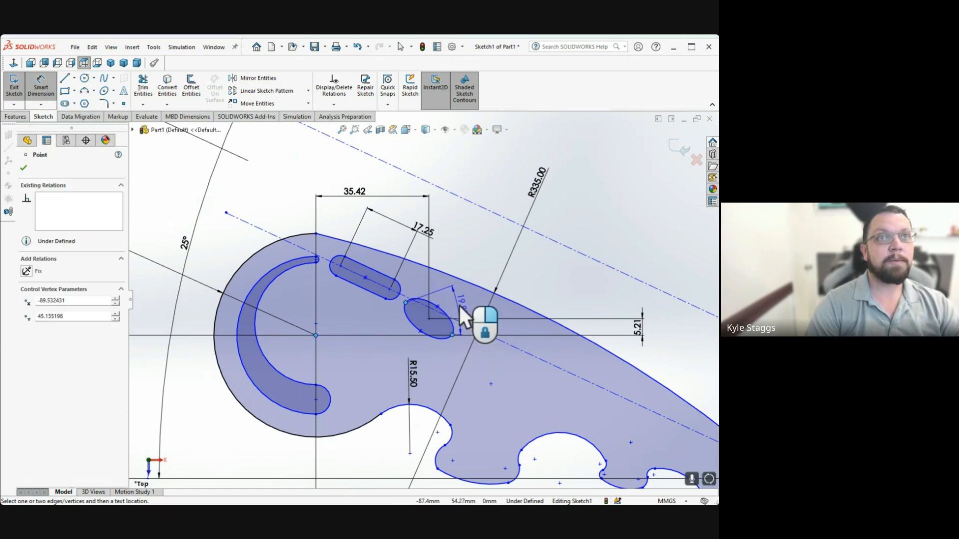
key(Escape)
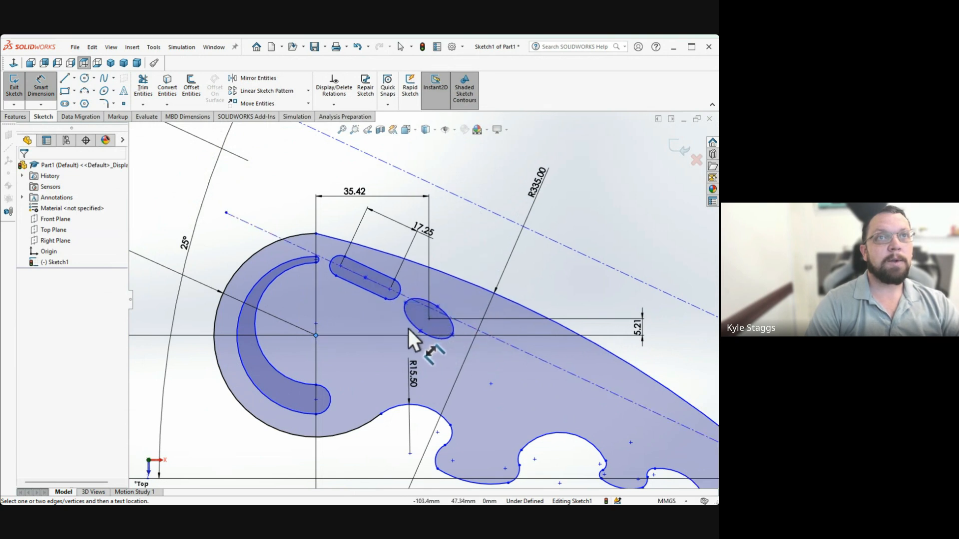
click(420, 332)
click(438, 307)
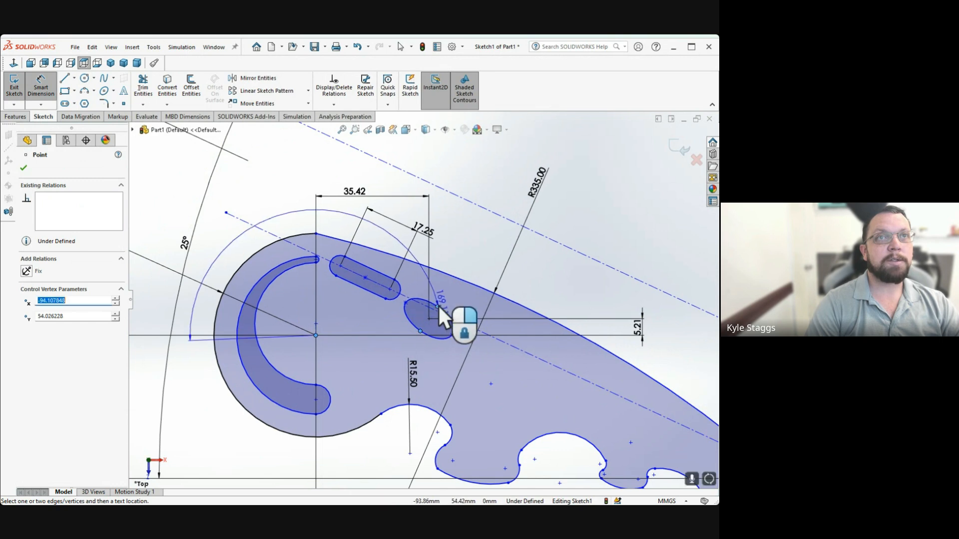
key(Escape)
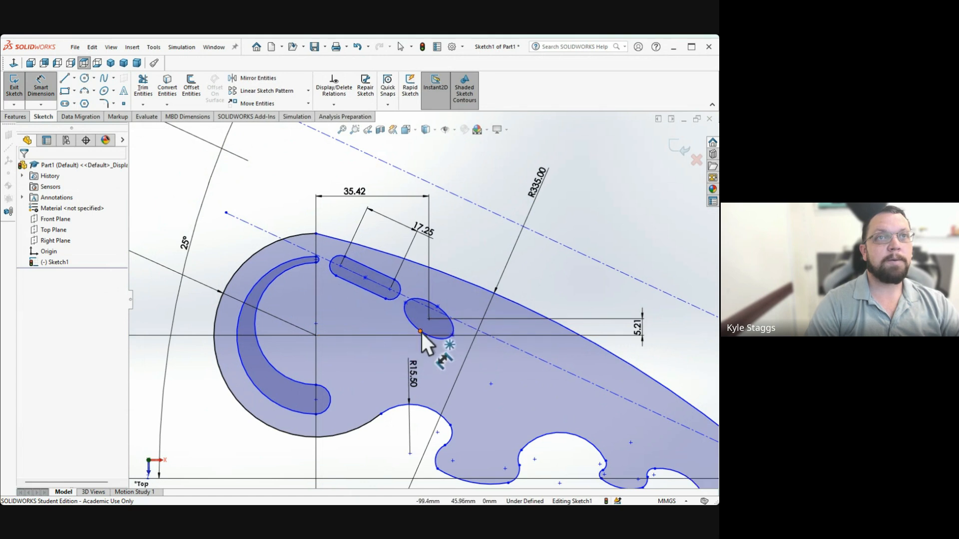
Dimension the ellipse's minor axis between its two short-side points as 10 mm
click(420, 331)
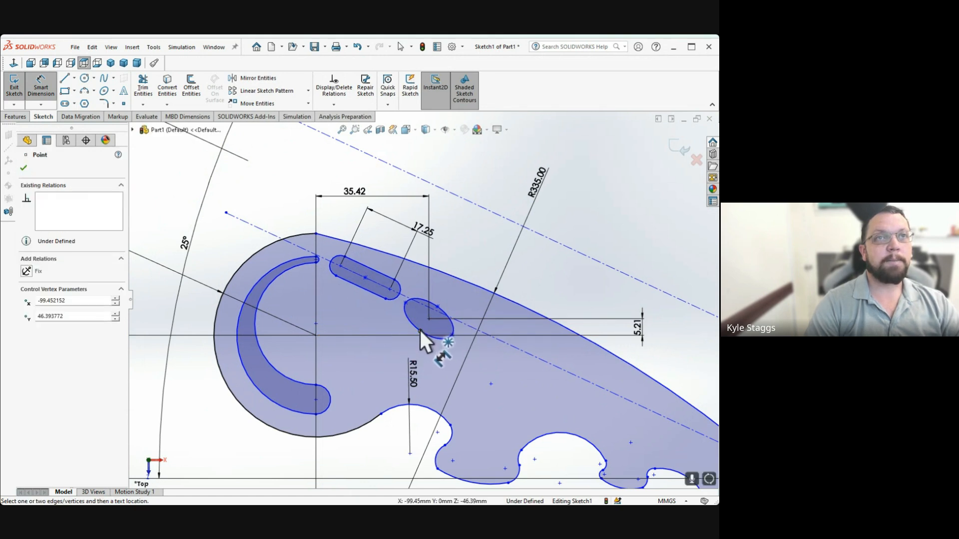
click(436, 306)
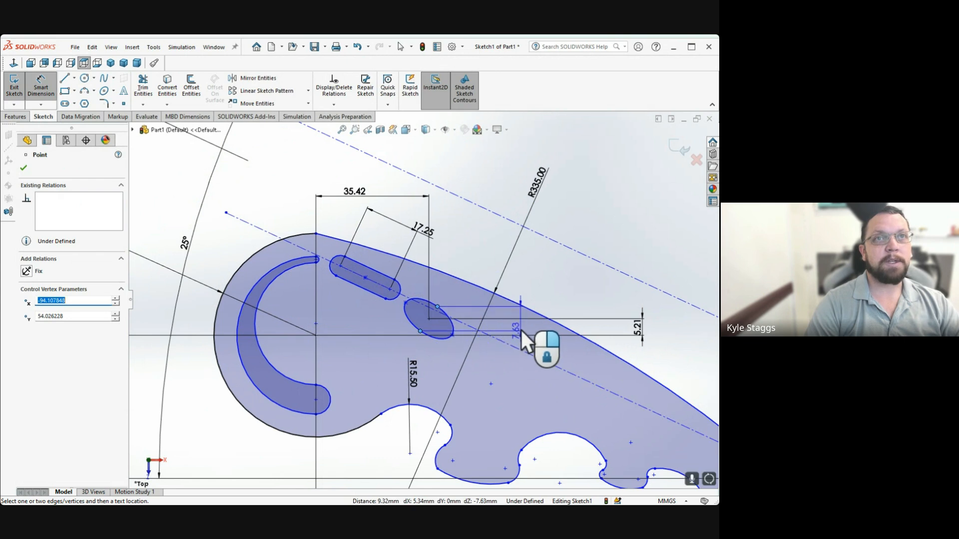
click(491, 360)
text(10)
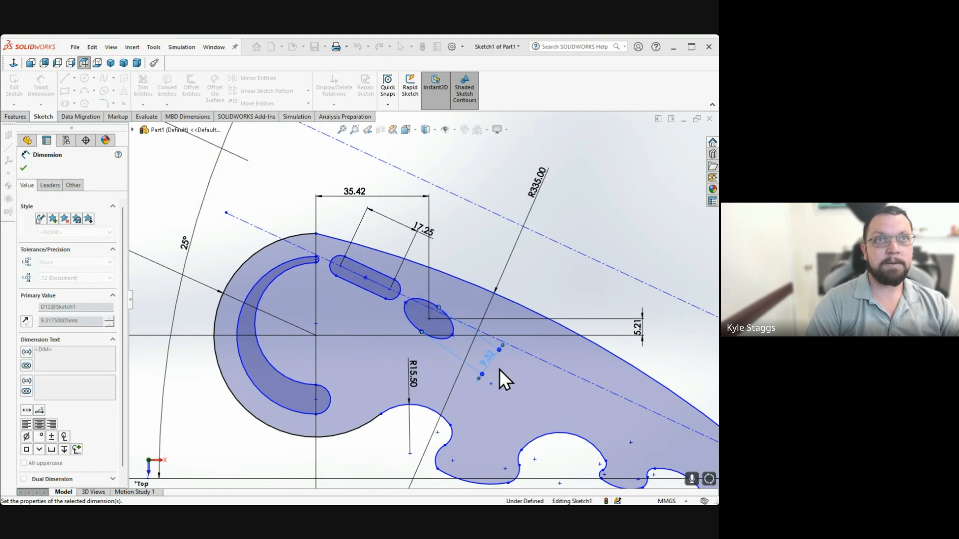
key(Return)
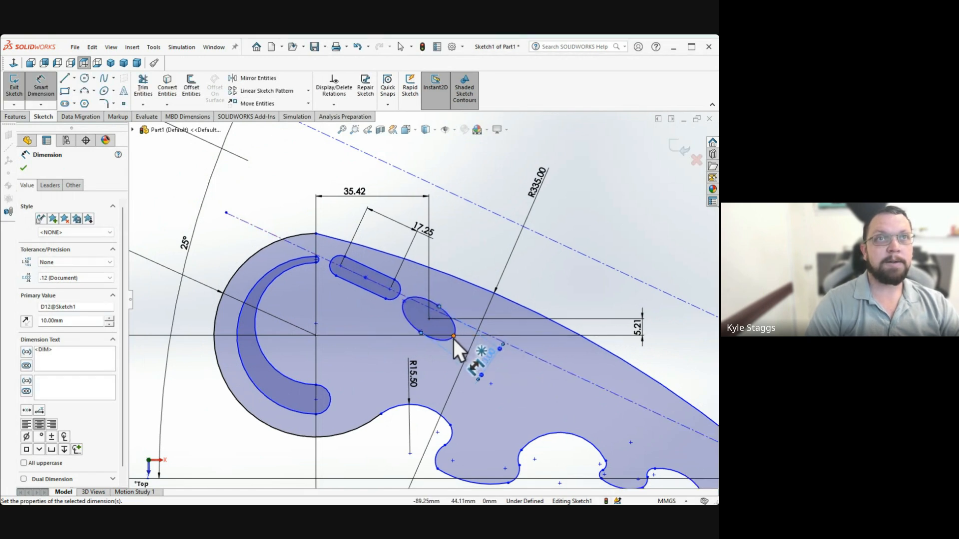
Dimension the ellipse's major axis between its two end points as 18 mm
click(404, 301)
click(486, 291)
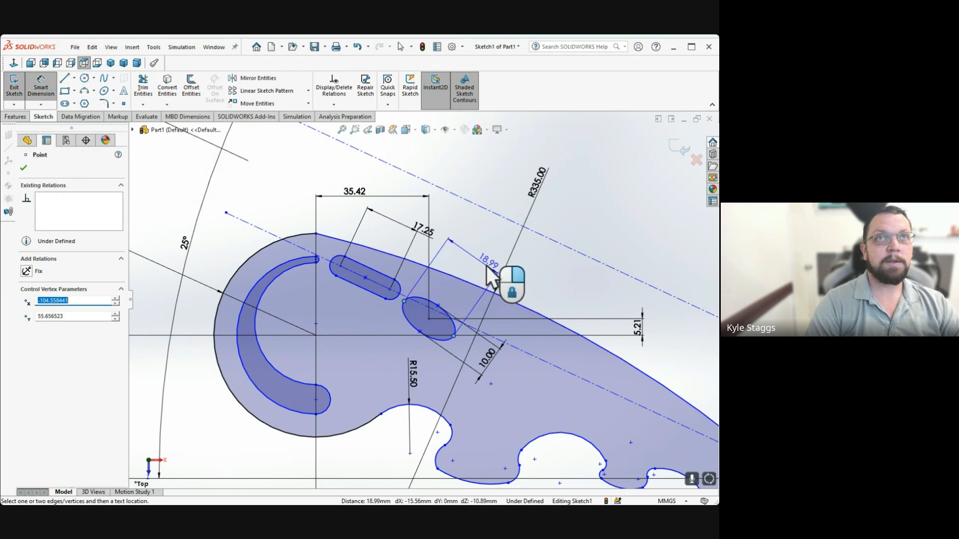
click(484, 274)
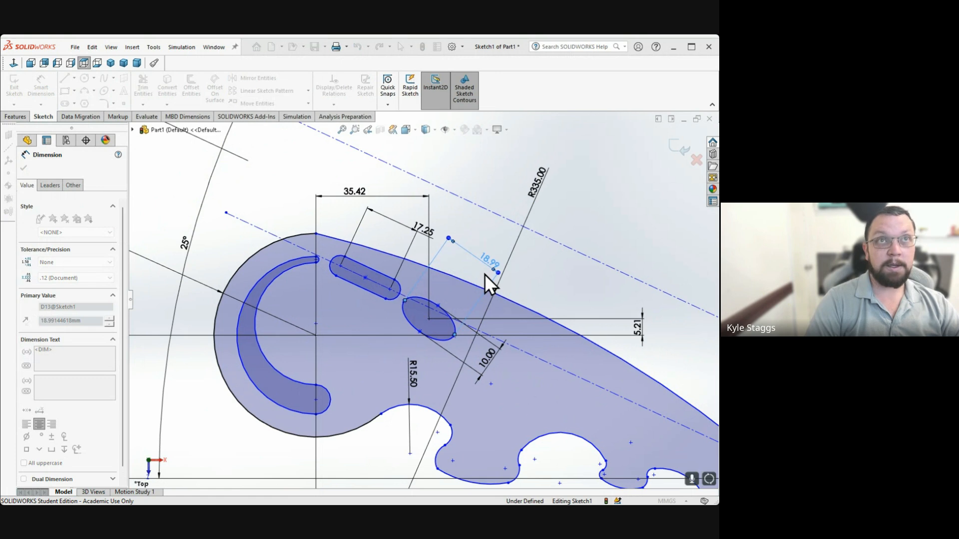
text(18)
key(Return)
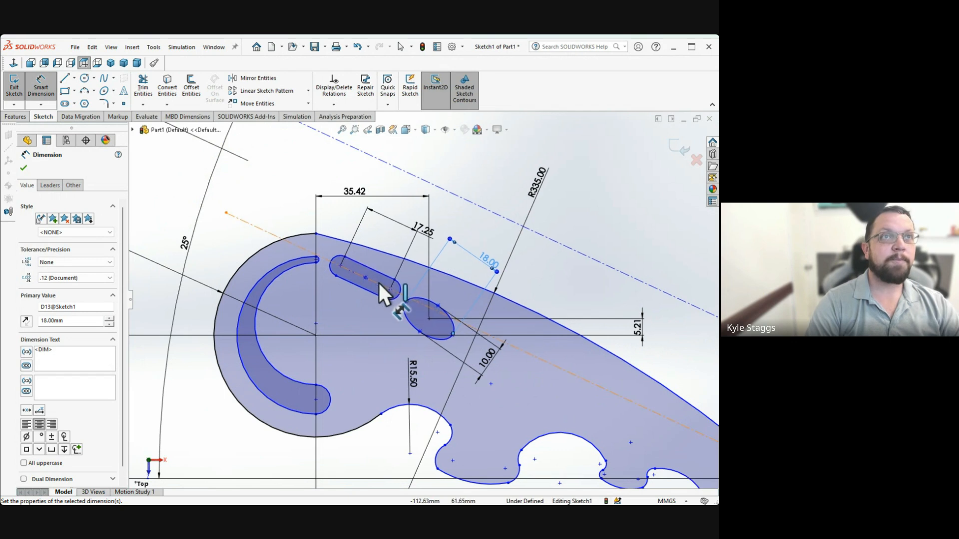
Dimension the width of the angled slot between its two long sides as 6.53 mm
click(385, 299)
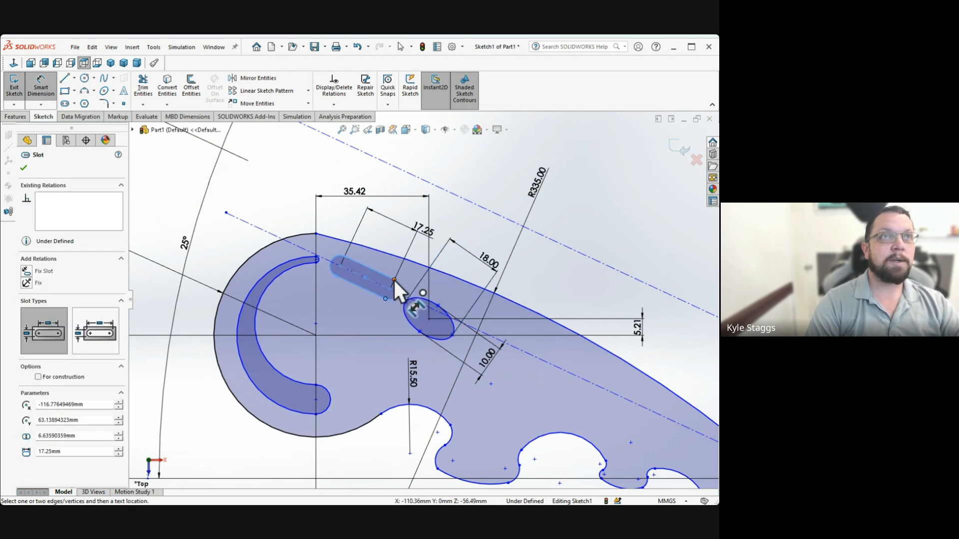
click(394, 278)
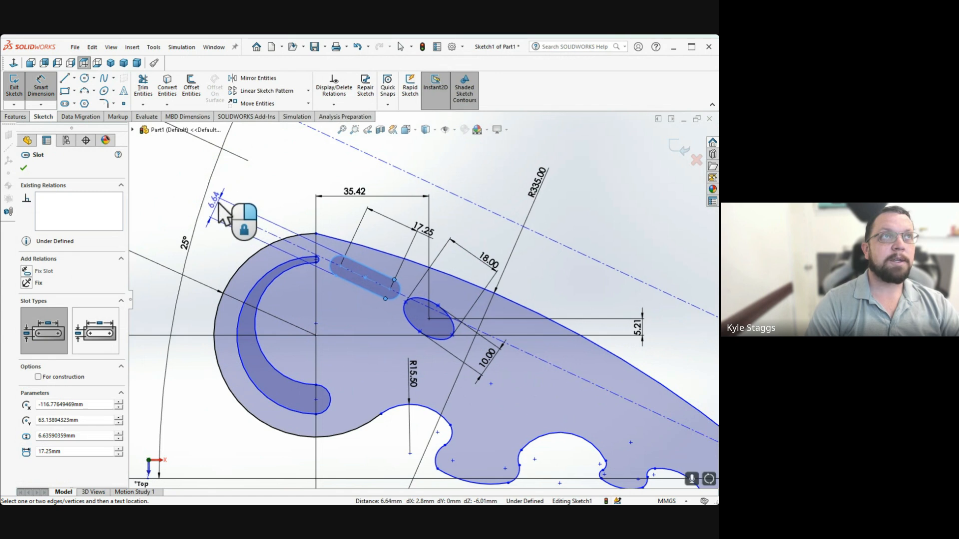
click(218, 203)
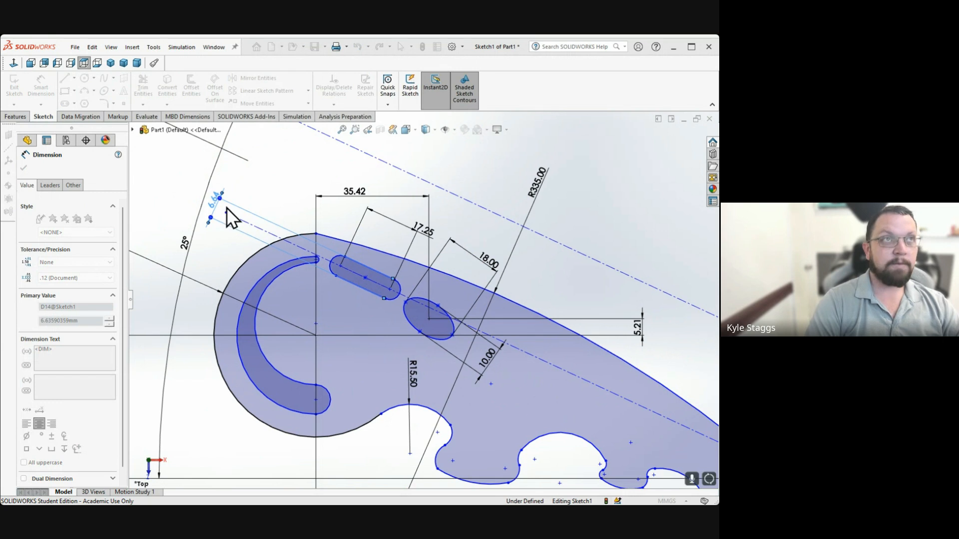
text(6.53)
key(Return)
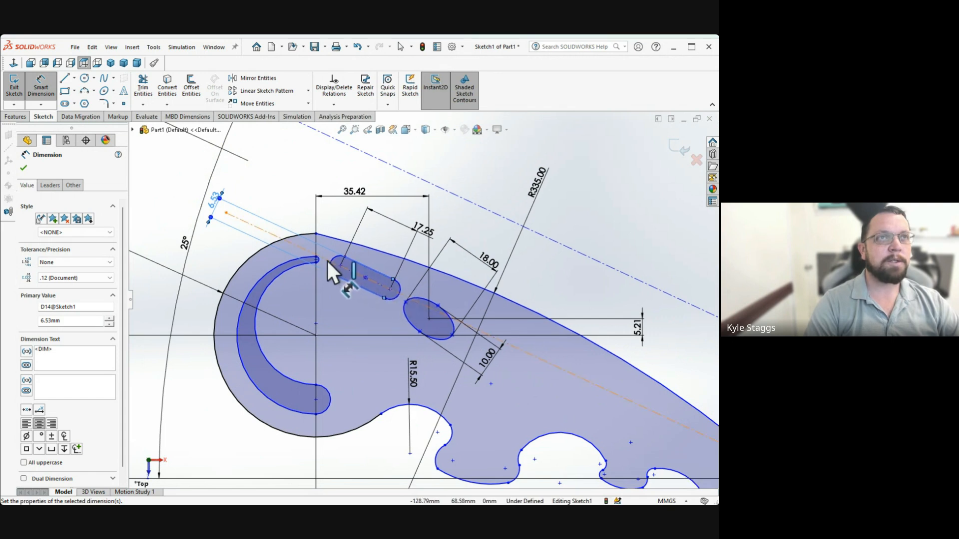
Dimension the horizontal distance between the slot's center and the center of the crescent's inner arc, and leave the dimension command
click(365, 277)
click(316, 322)
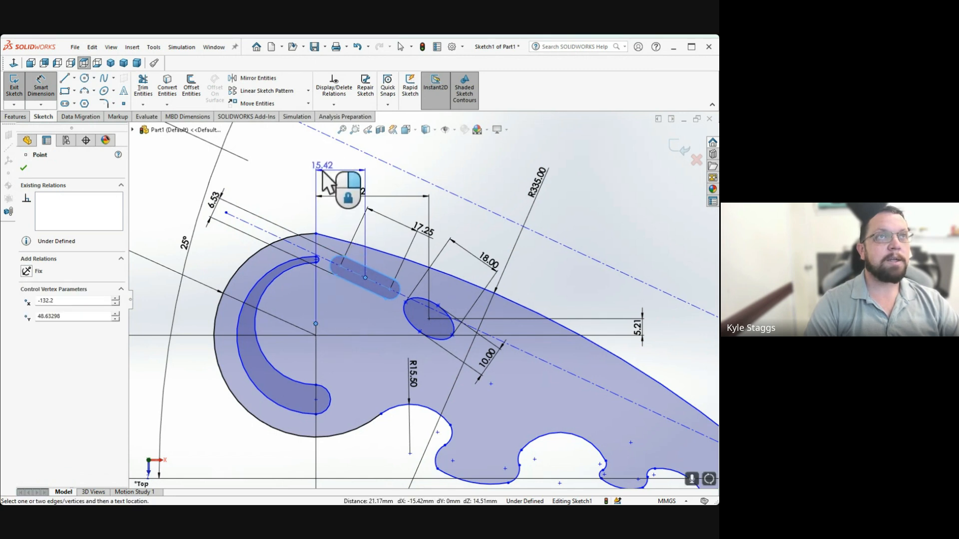
click(322, 172)
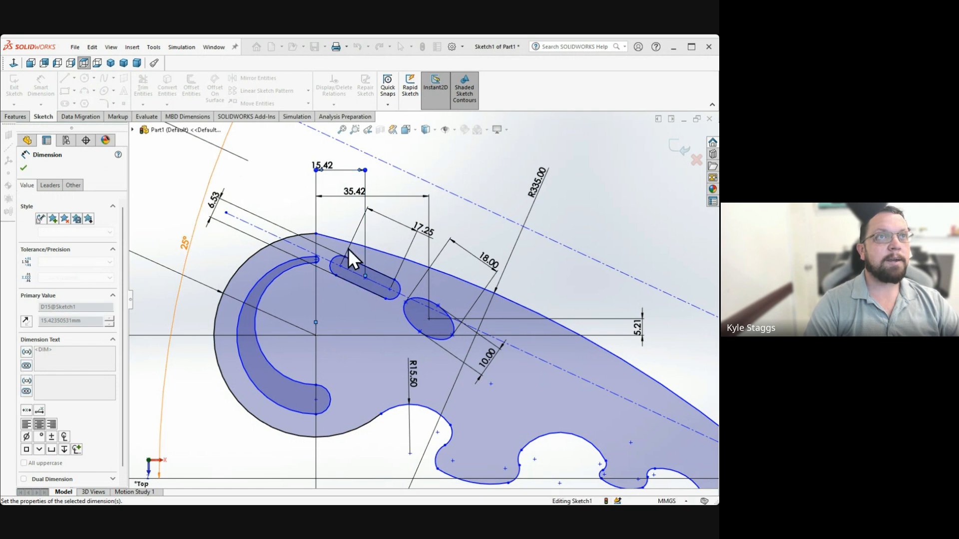
click(339, 265)
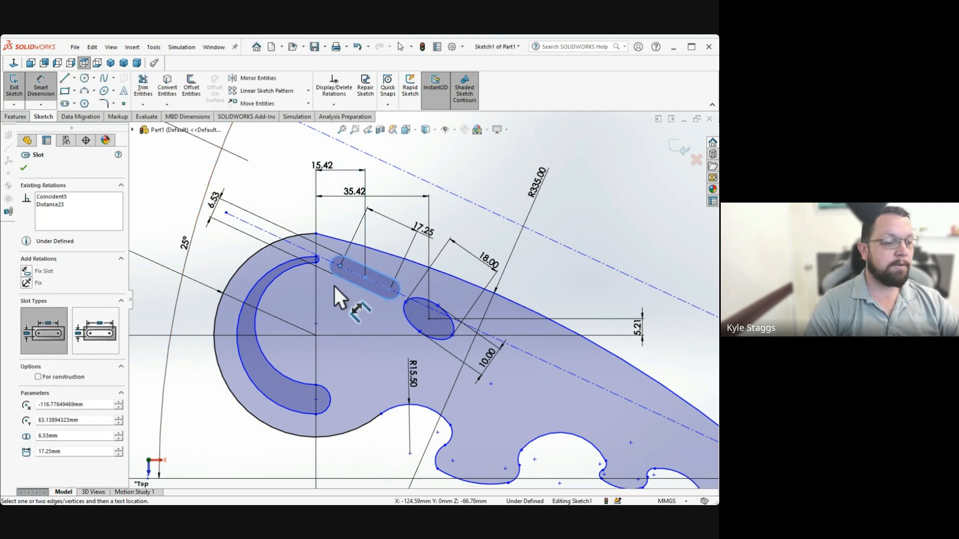
key(Escape)
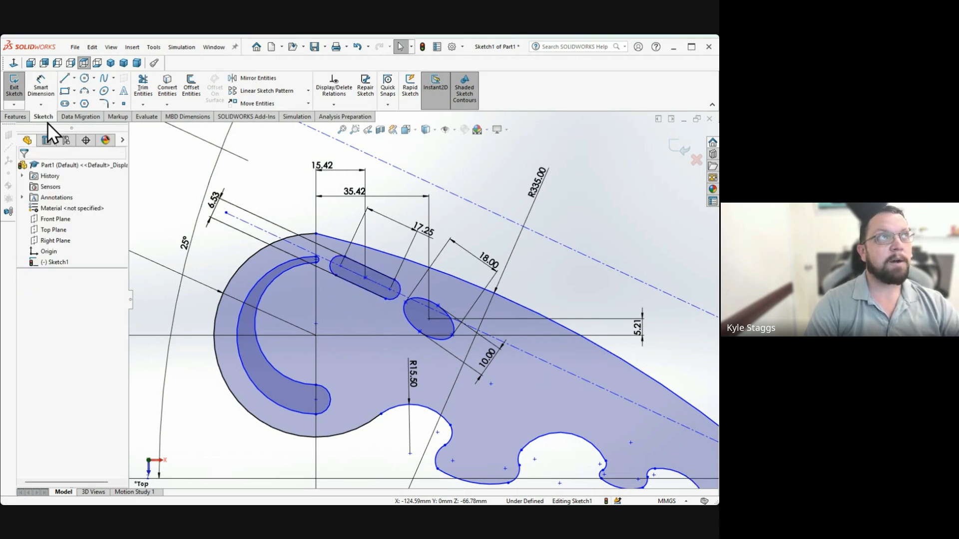
Try to dimension the horizontal distance between the slot's upper end center and the center of the crescent's inner arc
click(41, 88)
click(340, 265)
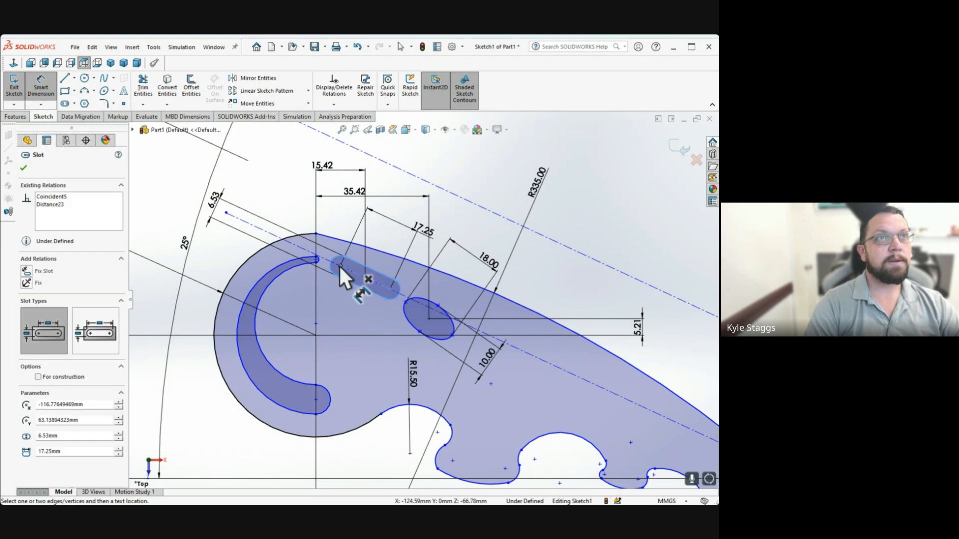
click(316, 324)
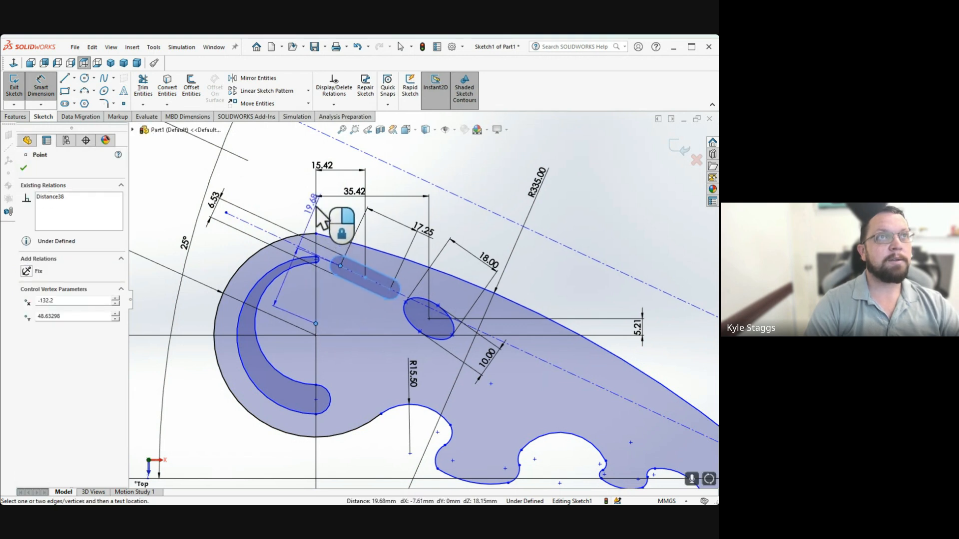
click(333, 213)
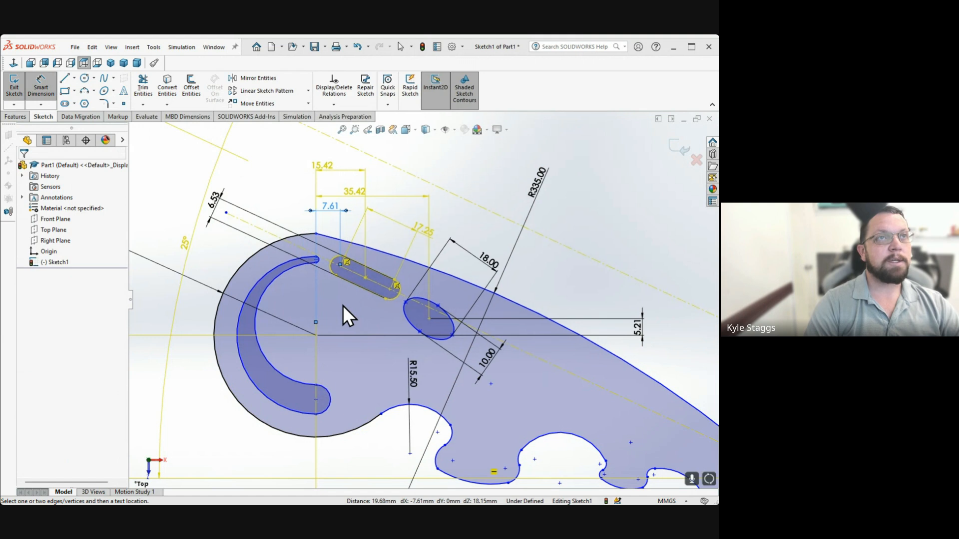
key(Escape)
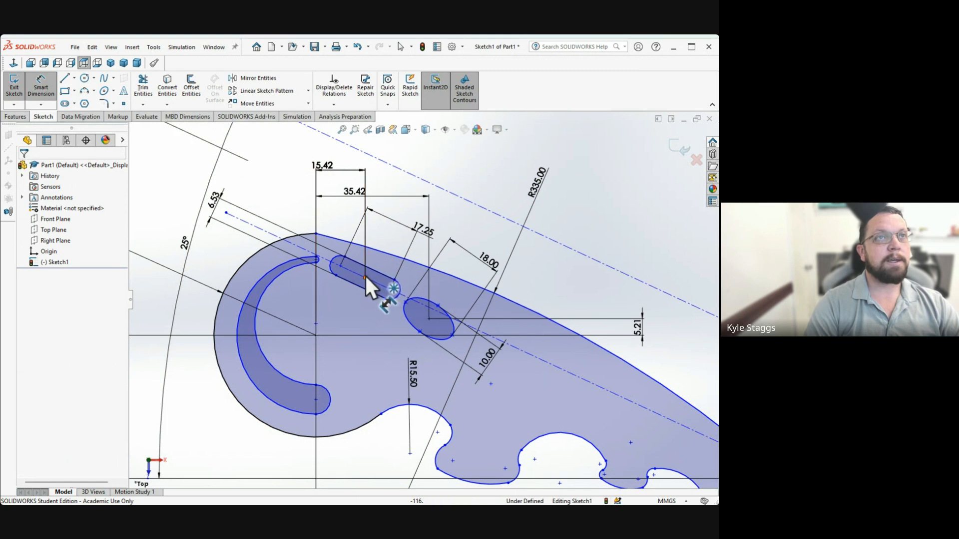
Replace the slot center's horizontal dimension with one from the slot's upper end center to the center of the crescent's inner arc
click(366, 175)
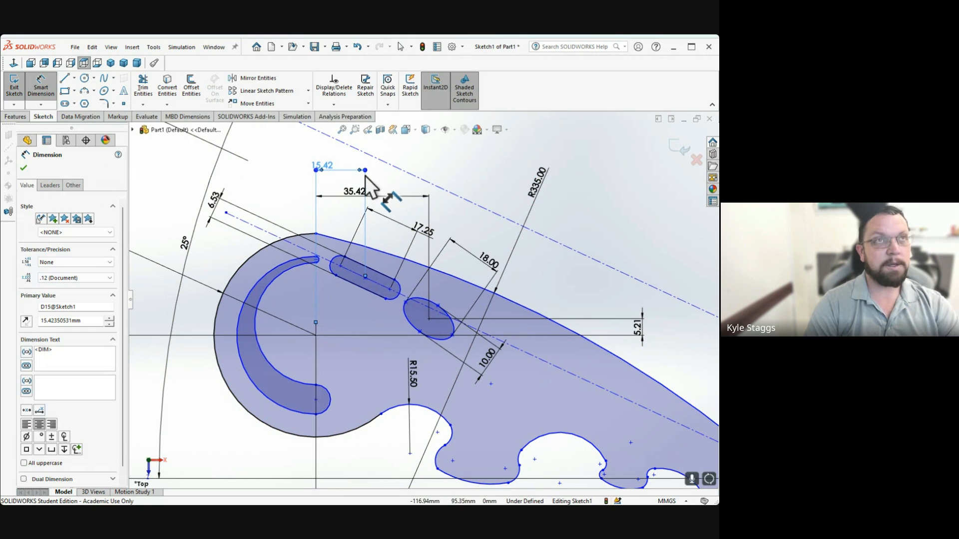
key(Delete)
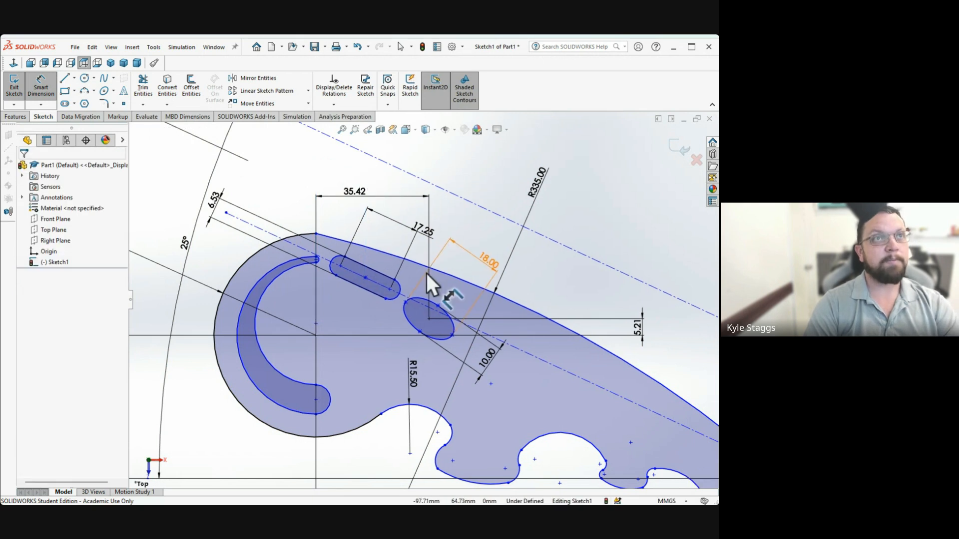
click(339, 262)
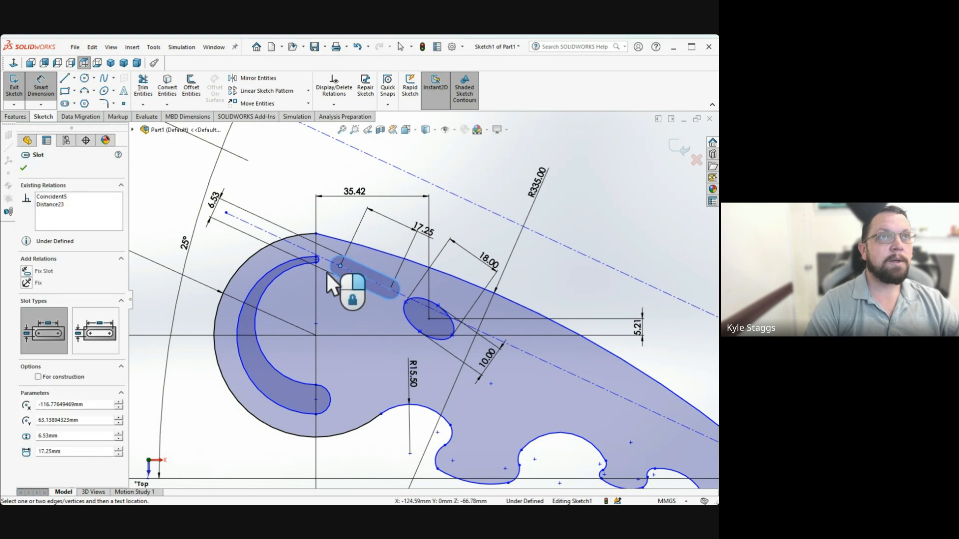
click(316, 324)
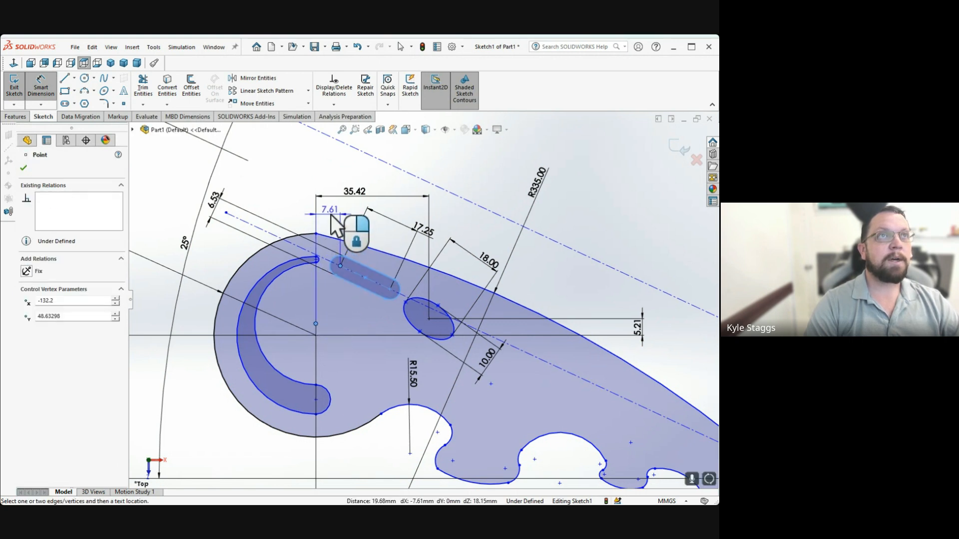
Dimension the horizontal distance between the crescent's inner arc centre and the straight slot's upper end centre
click(329, 211)
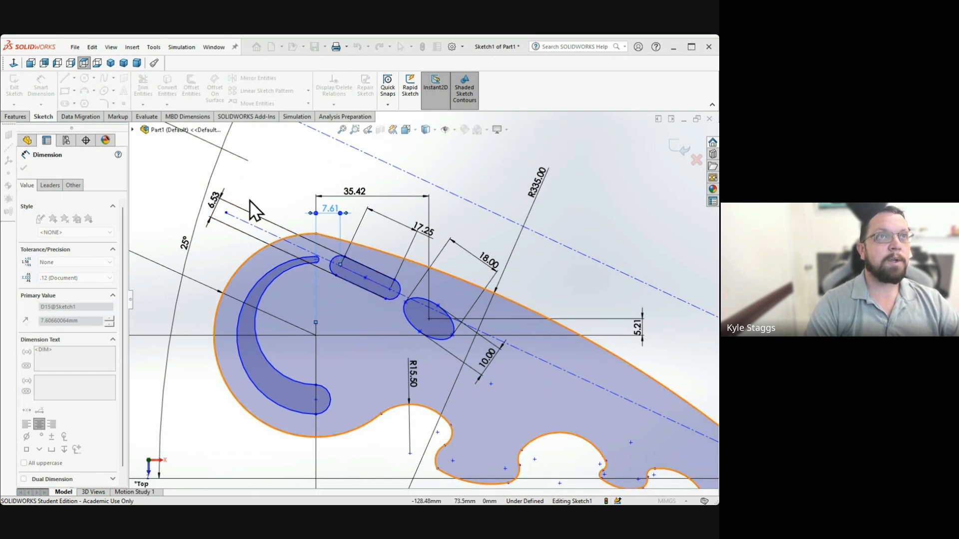
click(327, 272)
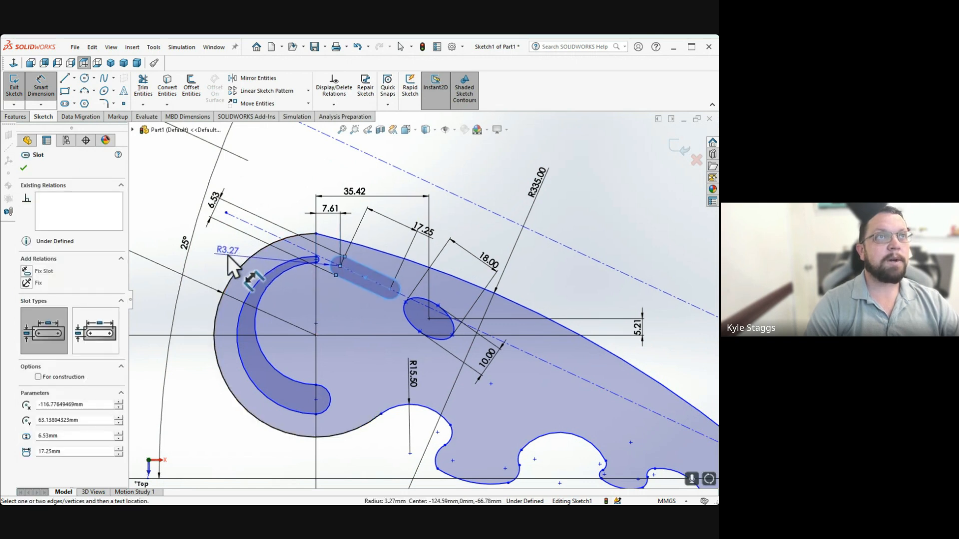
click(221, 249)
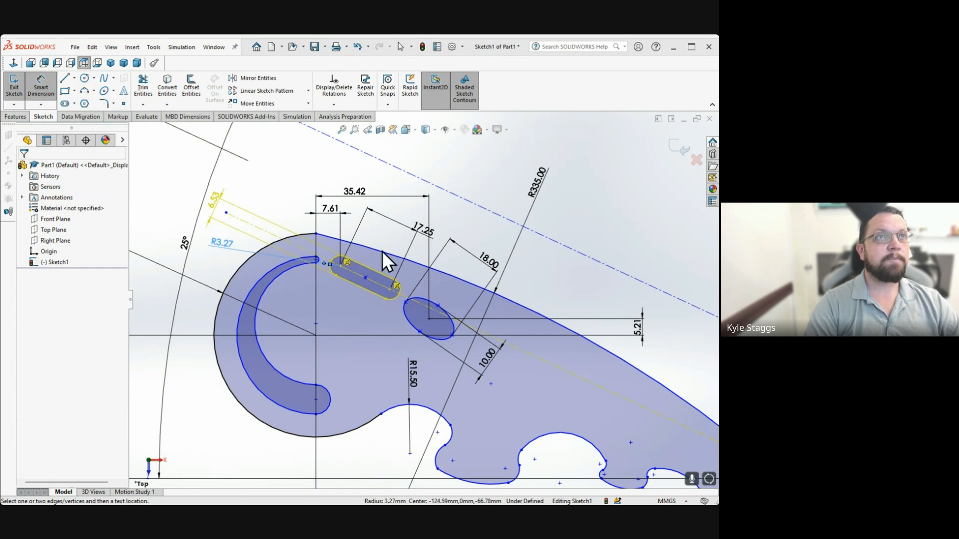
key(Escape)
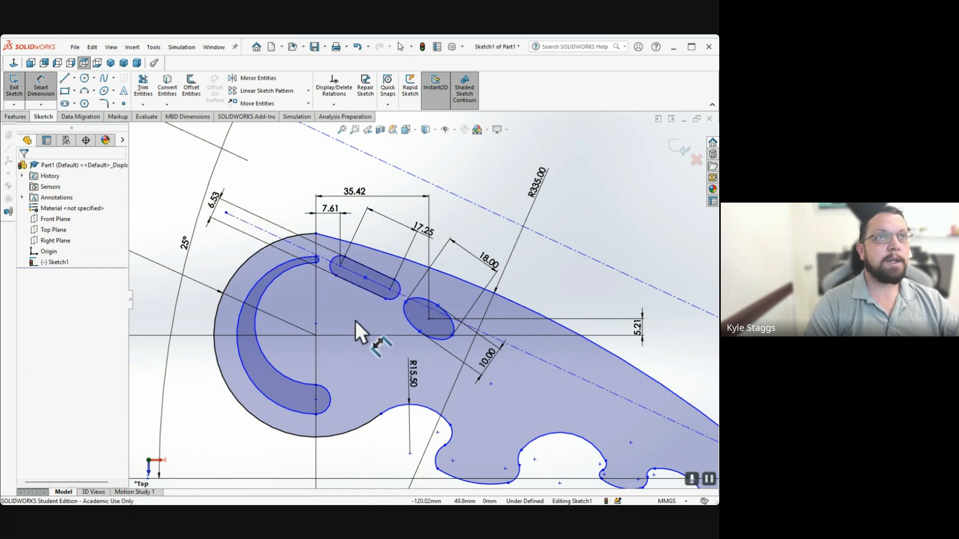
Dimension the straight slot's upper end centre 18 mm vertically from the crescent's inner arc centre
click(340, 264)
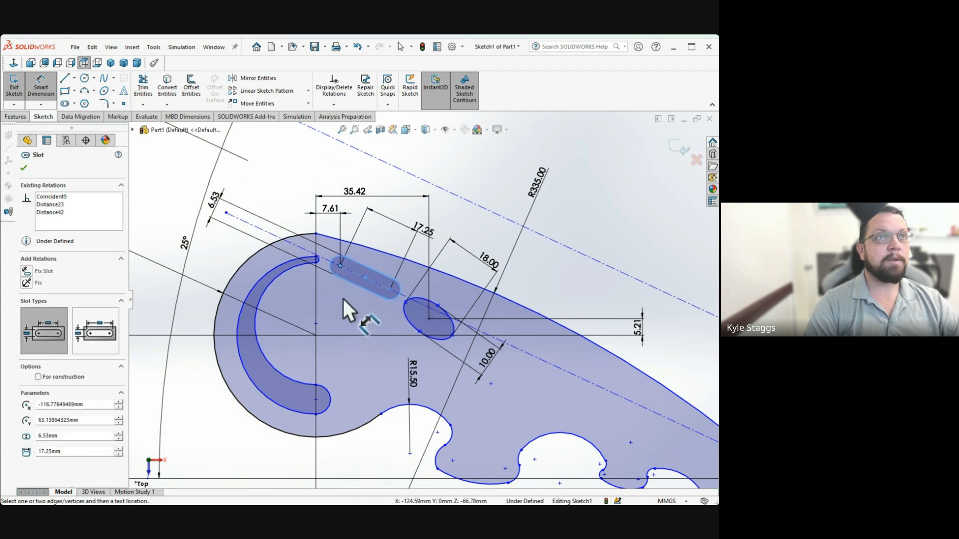
click(317, 325)
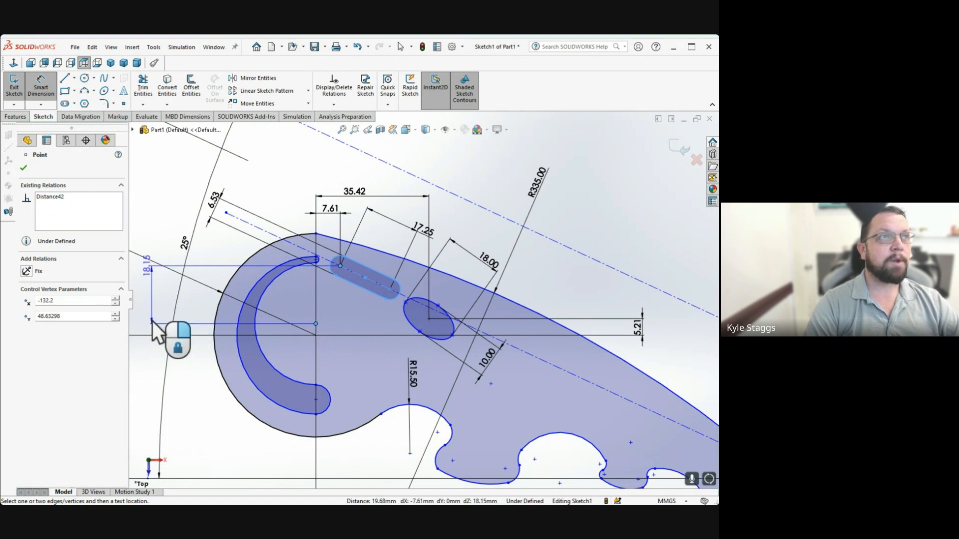
click(152, 322)
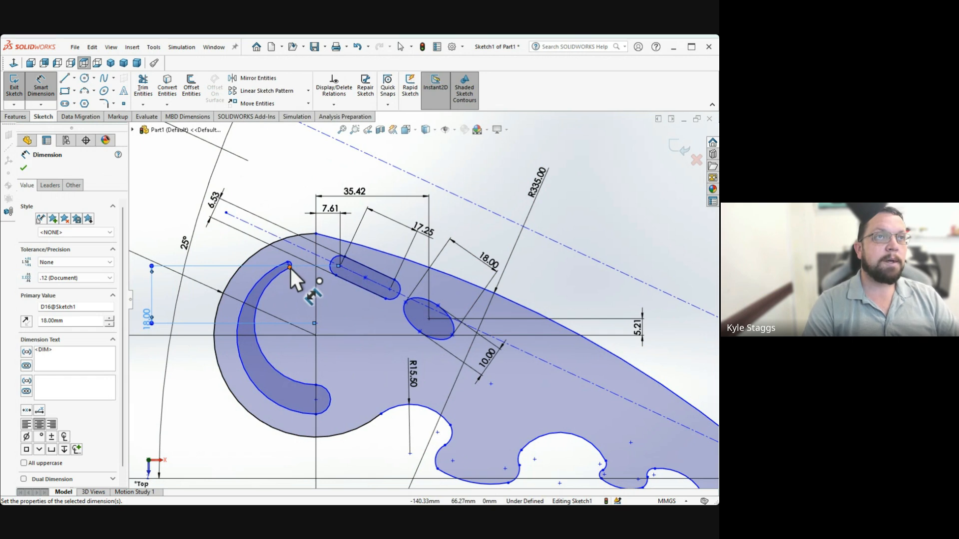
Set the angle of the crescent cutout's inner arc to 180°
click(268, 283)
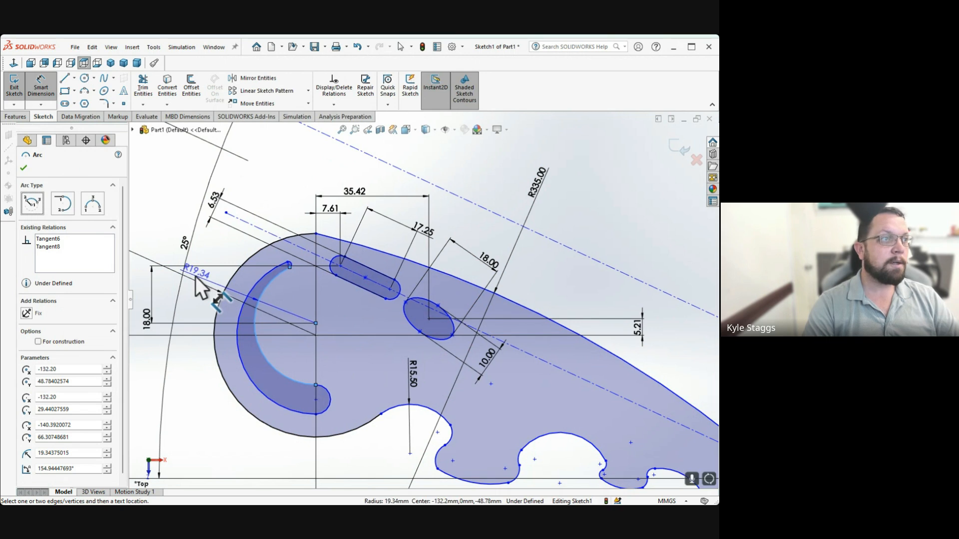
double_click(80, 468)
text(18)
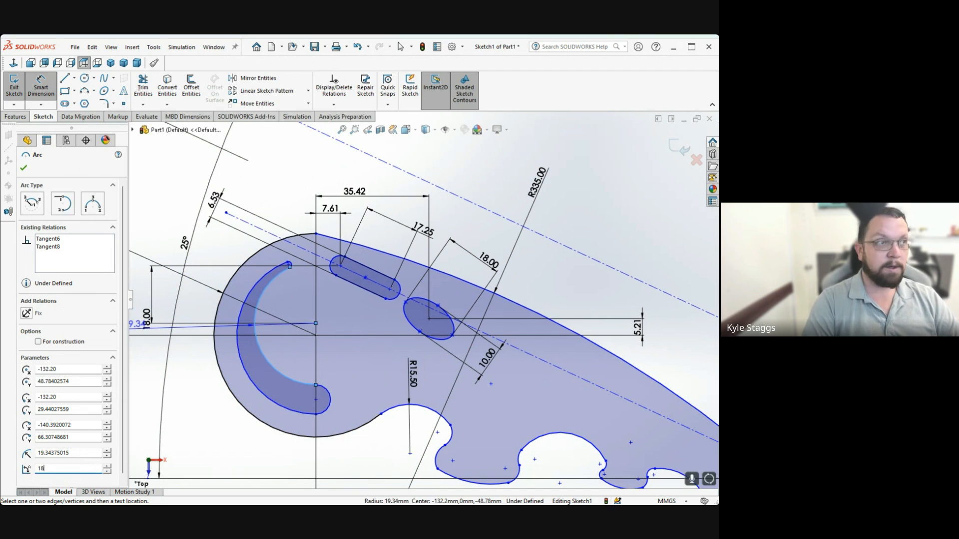
text(0)
key(Return)
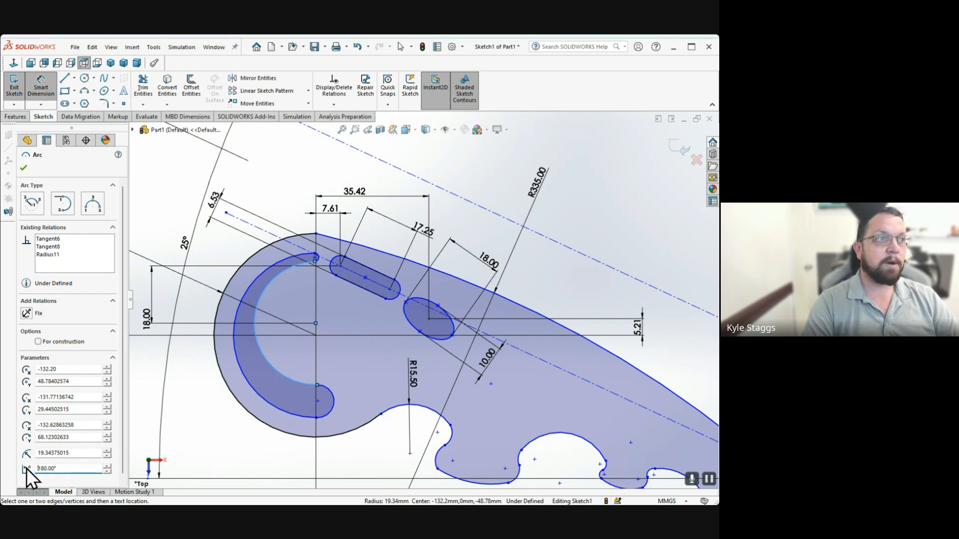
click(55, 468)
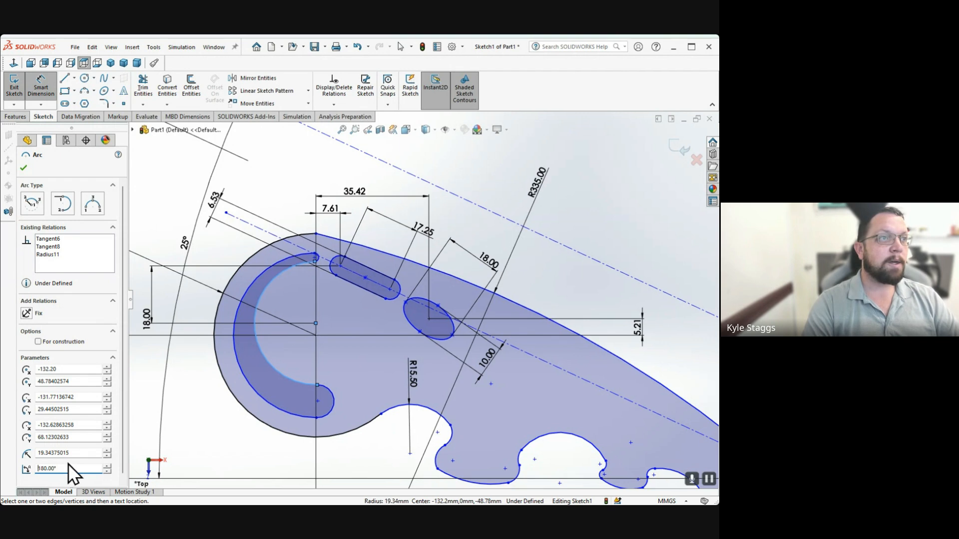
Set the crescent's inner arc radius to 19.3 mm and place its radius dimension outside the part outline
double_click(69, 452)
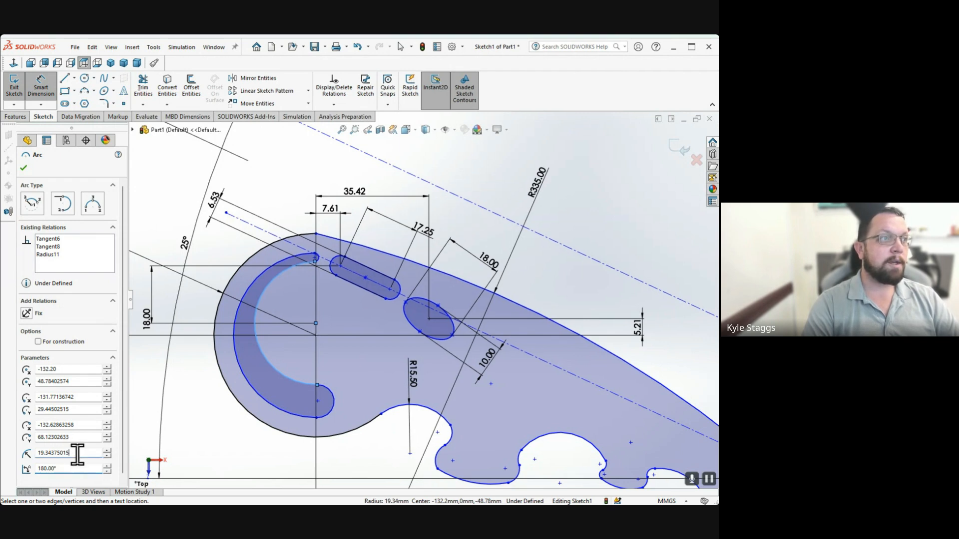
text(19)
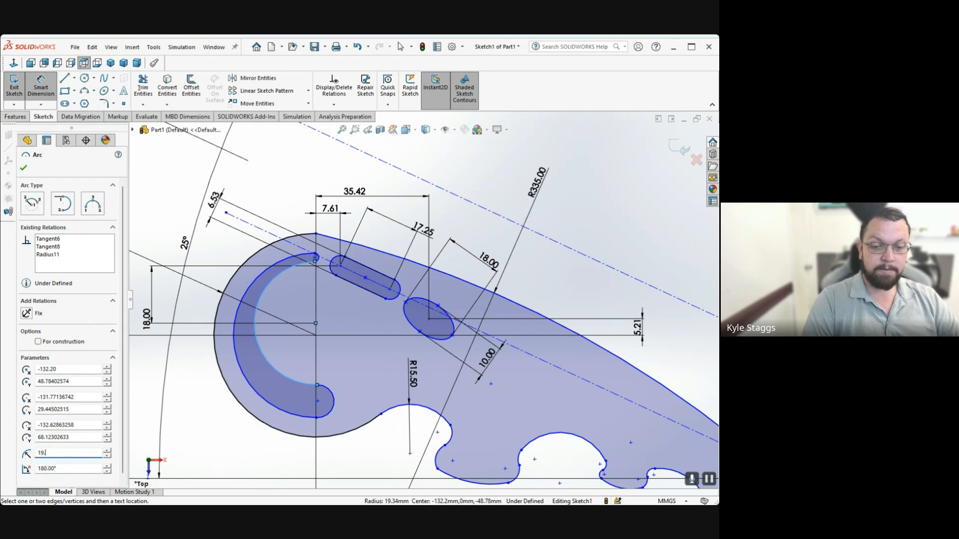
text(.3)
key(Return)
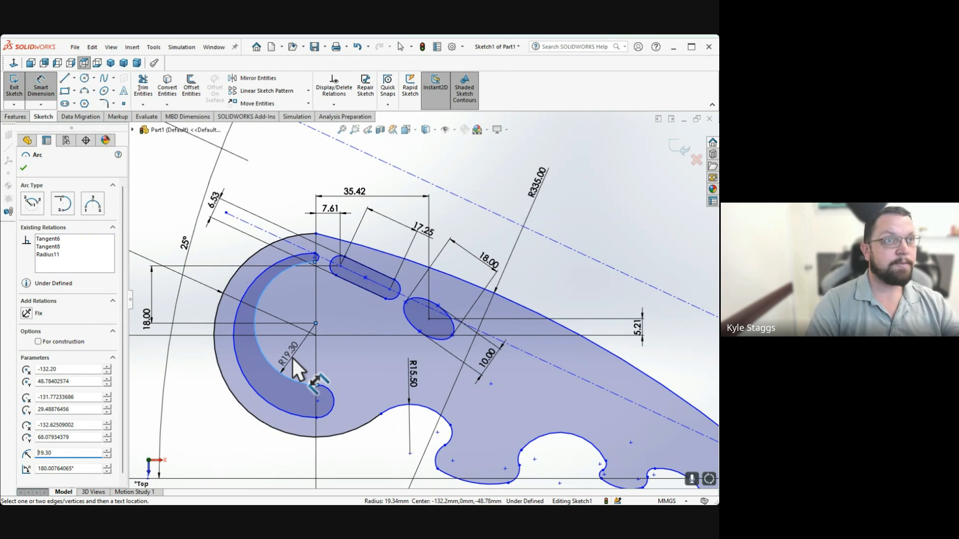
drag(293, 358, 200, 397)
click(200, 396)
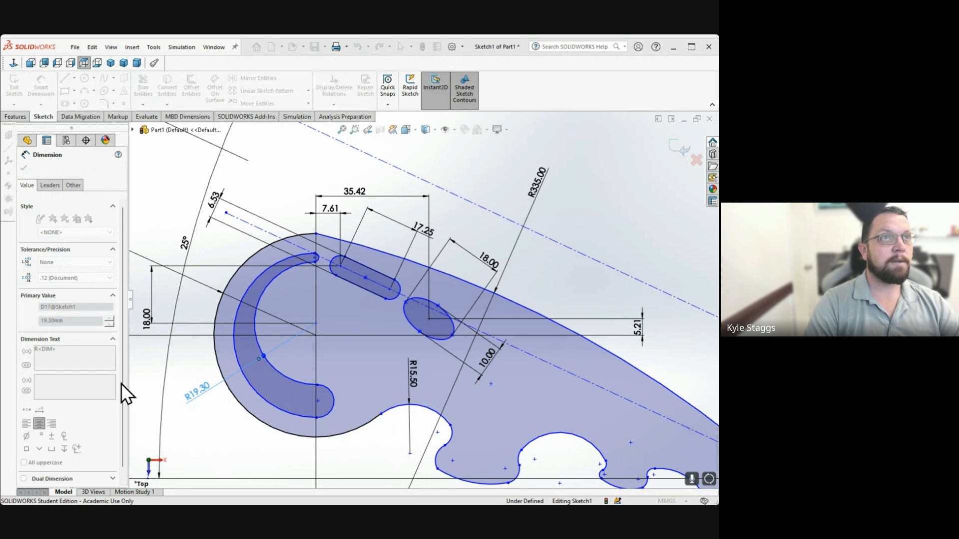
Set the angle of the crescent cutout's outer arc to 180°
click(269, 268)
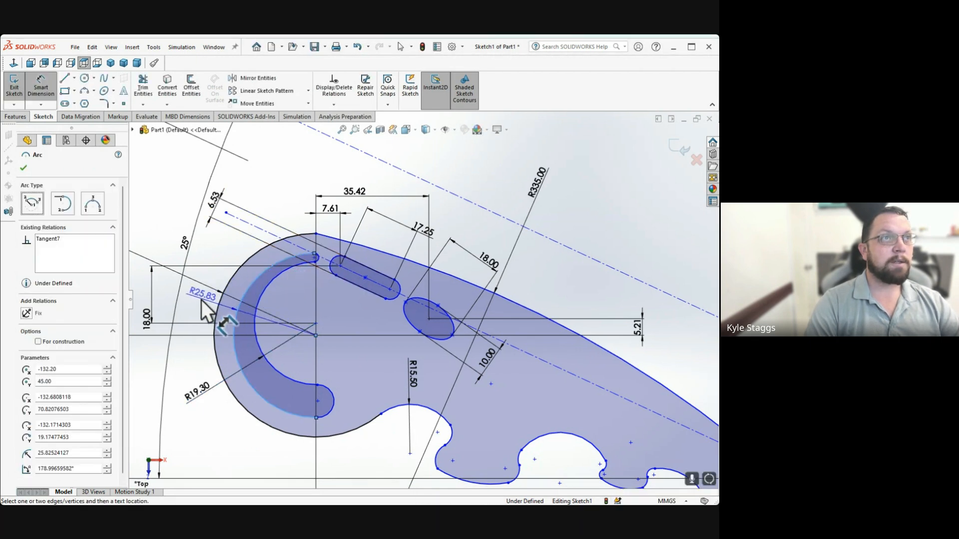
double_click(77, 468)
text(18)
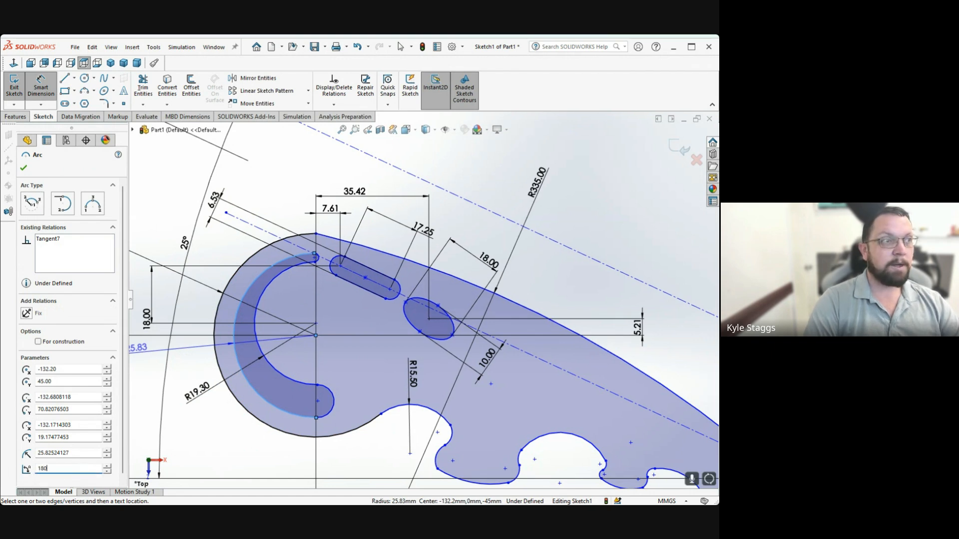
text(0)
key(Return)
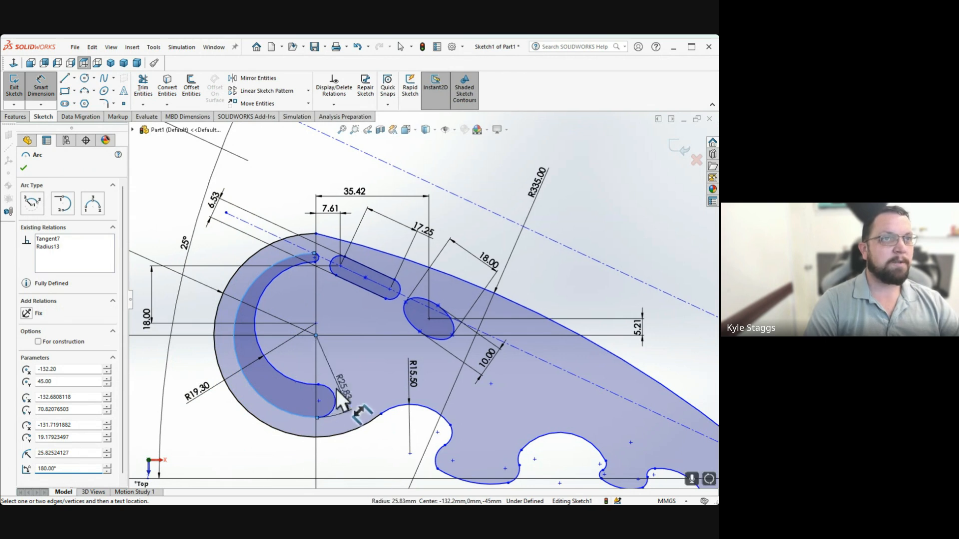
click(323, 412)
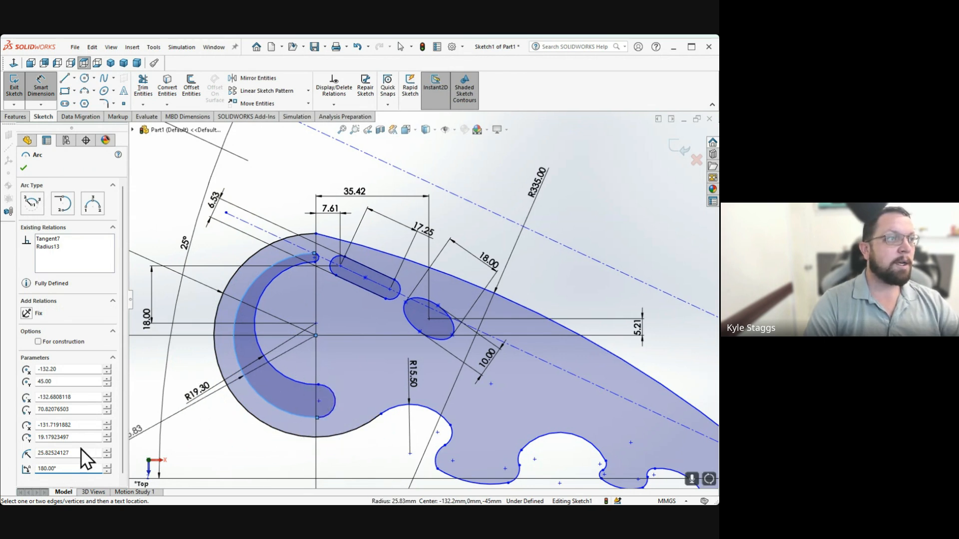
Set the crescent's outer arc radius to 25.25 mm and place its radius dimension outside the part outline
drag(73, 454, 37, 454)
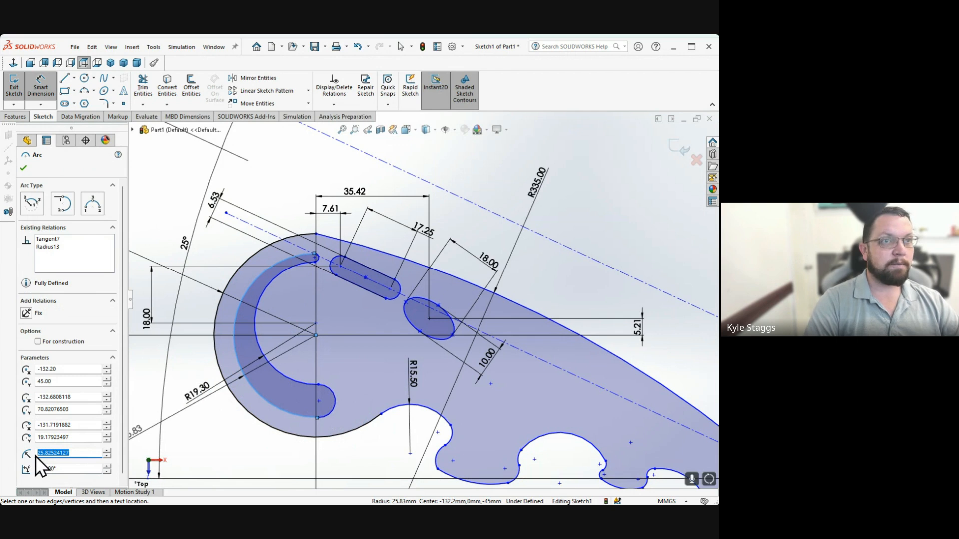
text(25)
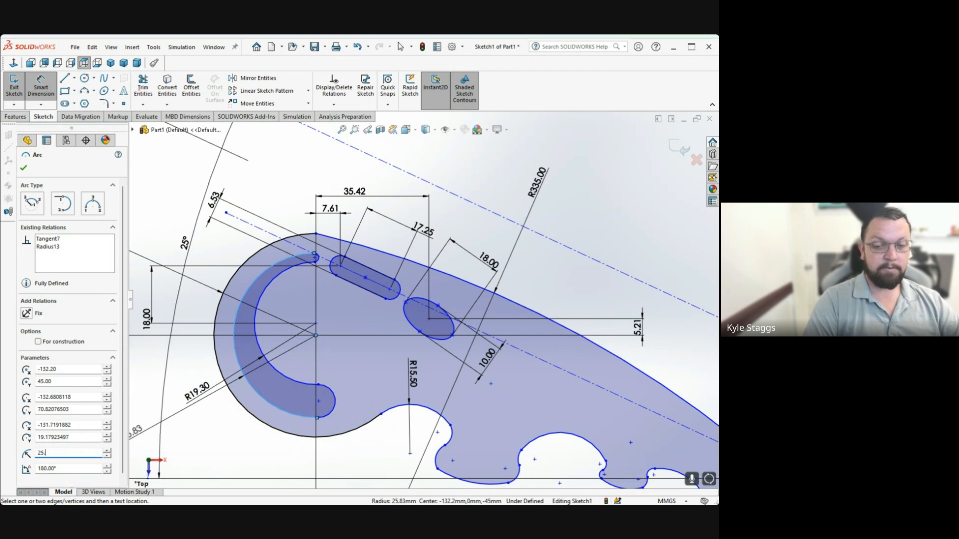
text(.25)
key(Return)
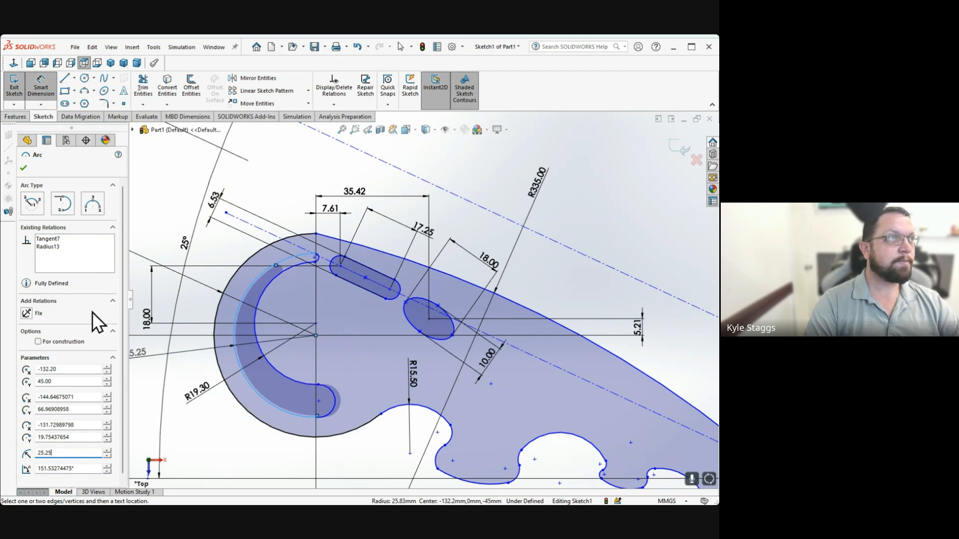
click(22, 169)
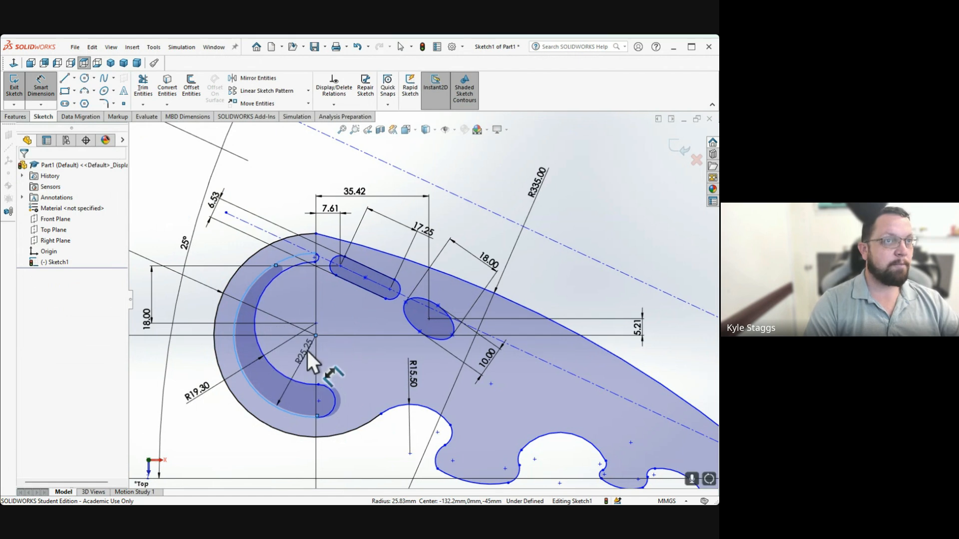
click(211, 450)
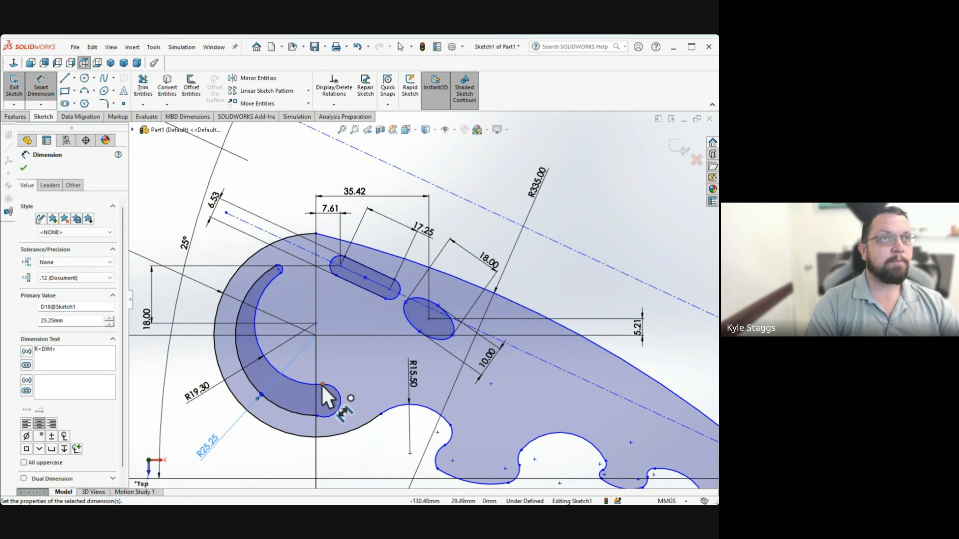
Dimension the inner arc's lower endpoint 0 mm horizontally from the outer arc's centre
scroll(319, 388, down, 2)
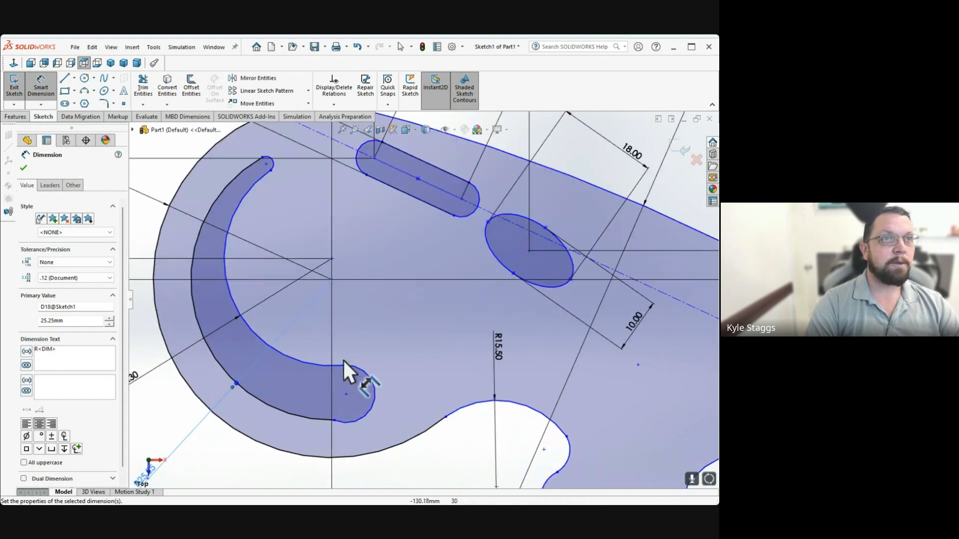
click(344, 365)
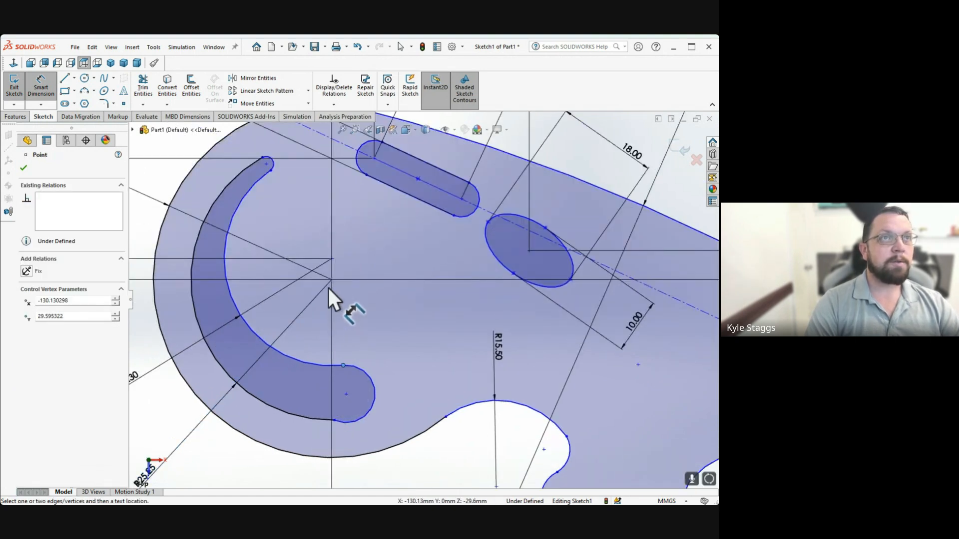
click(332, 279)
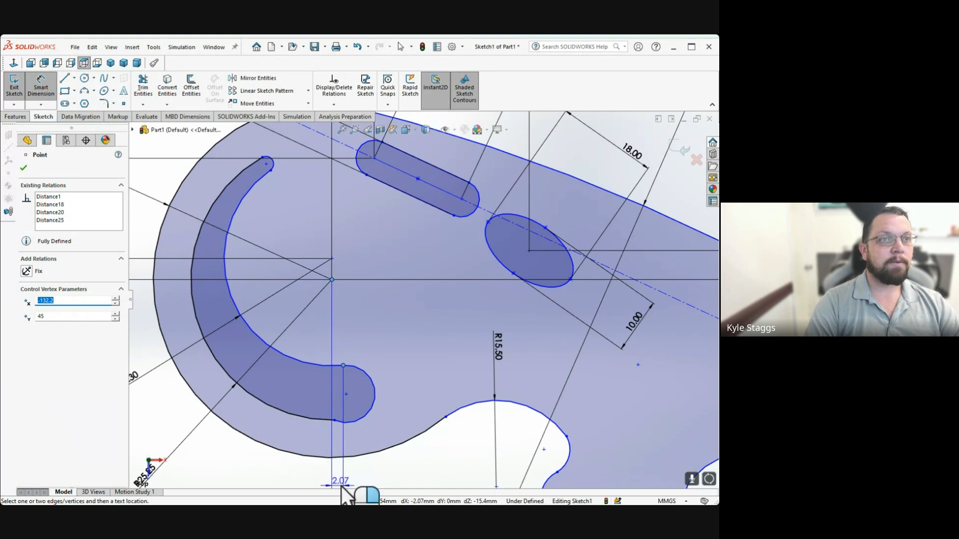
scroll(341, 487, up, 3)
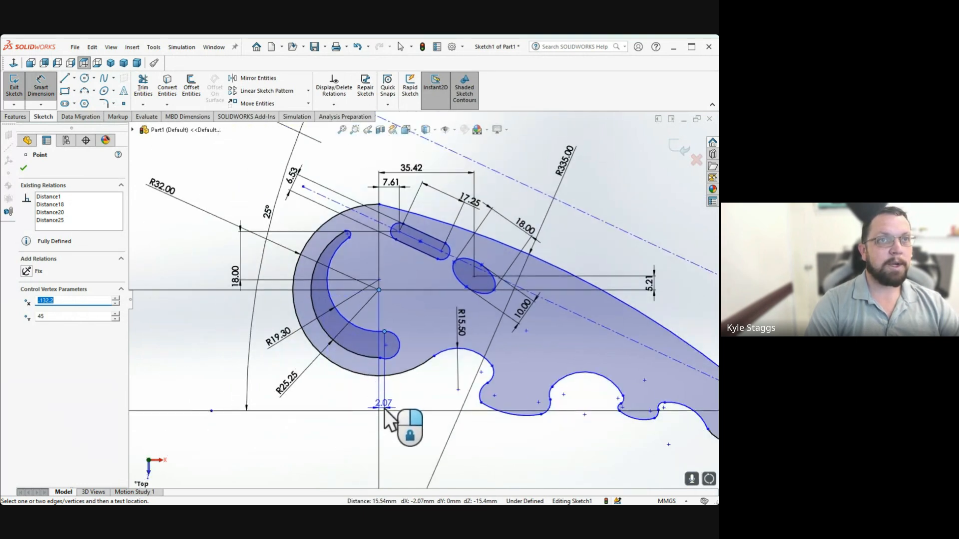
click(384, 410)
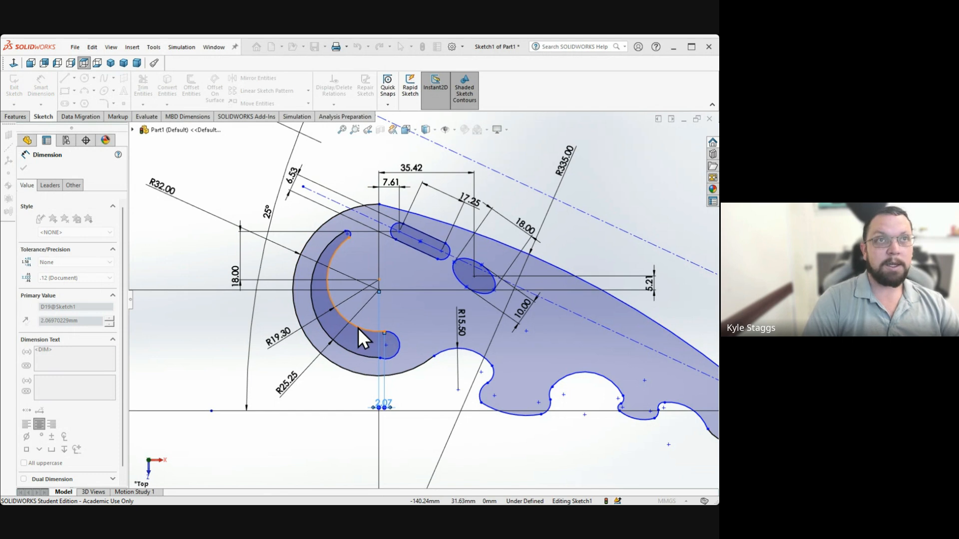
text(0)
key(Return)
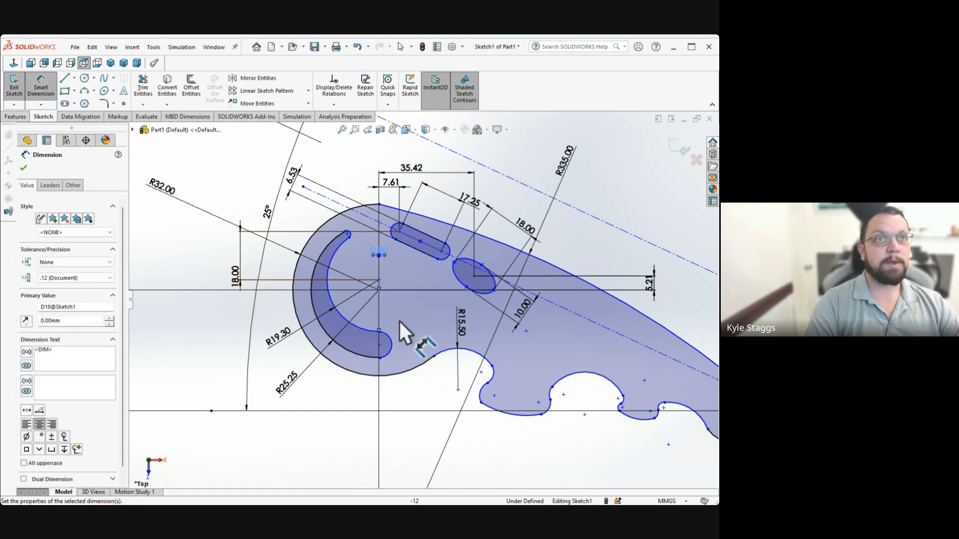
Dimension the crescent's outer arc lower endpoint 0 mm horizontally from the centre of the lower rounded end
scroll(387, 339, down, 8)
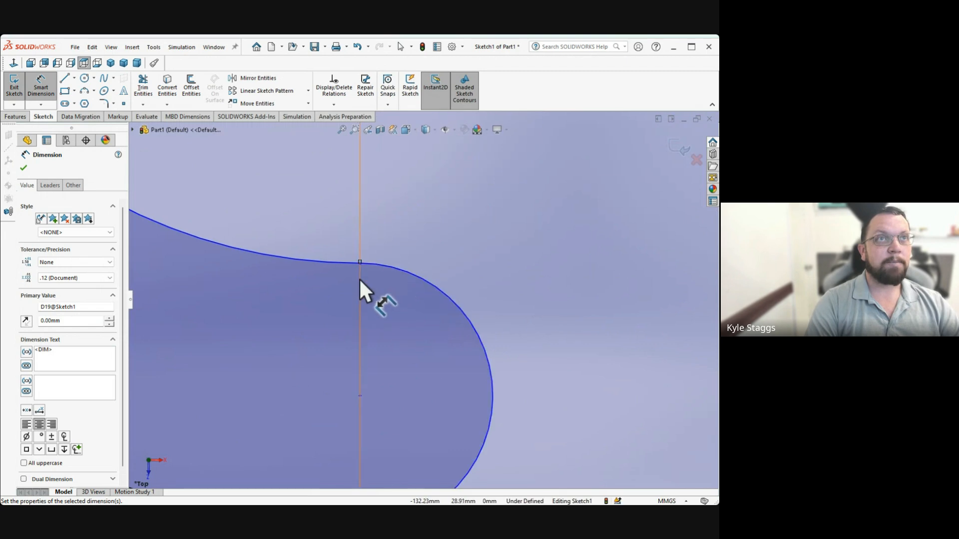
scroll(360, 278, up, 3)
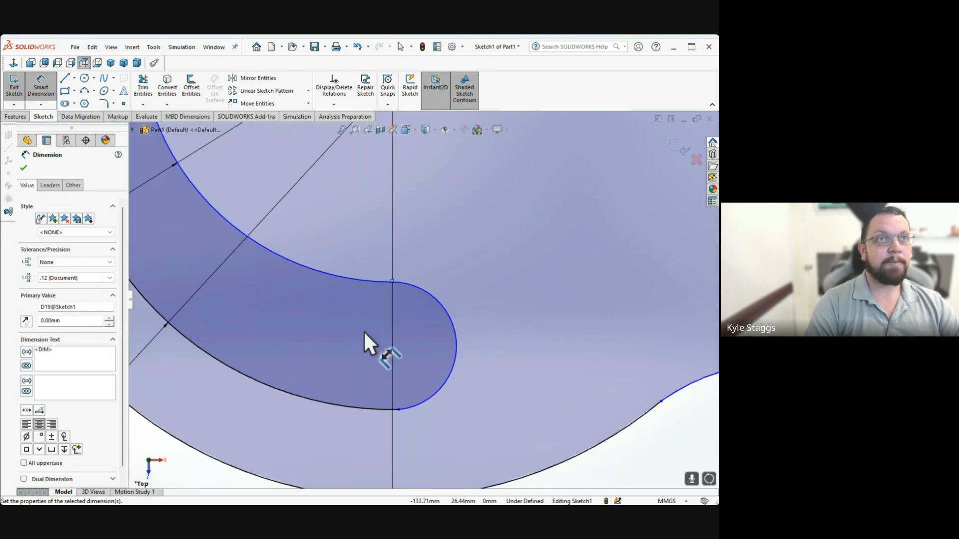
click(399, 410)
click(391, 344)
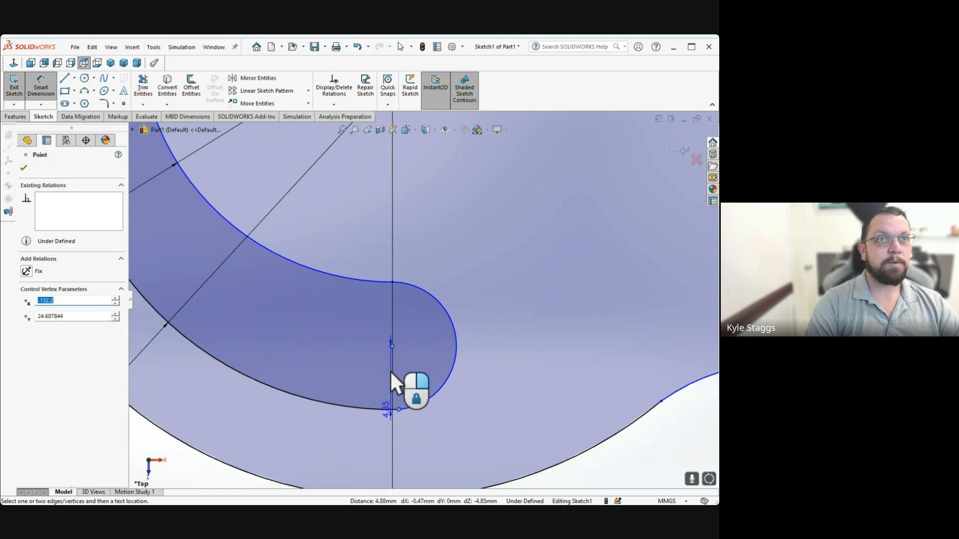
scroll(390, 457, up, 2)
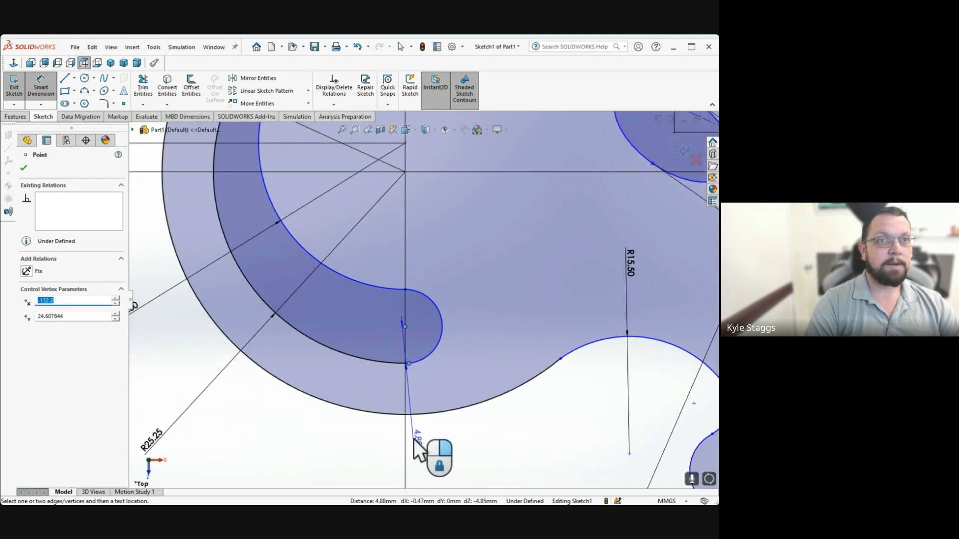
click(407, 438)
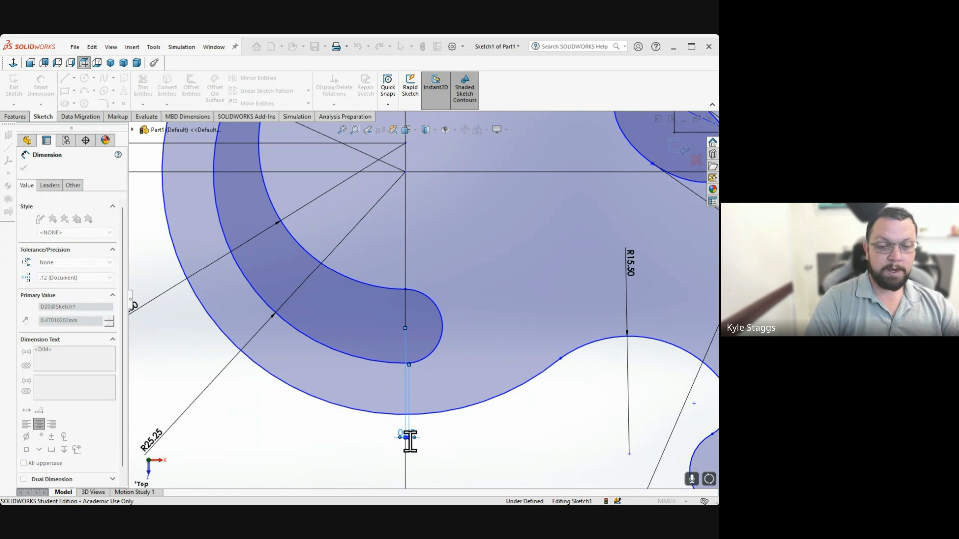
text(0)
key(Return)
Try to set the angle of the crescent's outer arc to 180°
scroll(398, 260, up, 2)
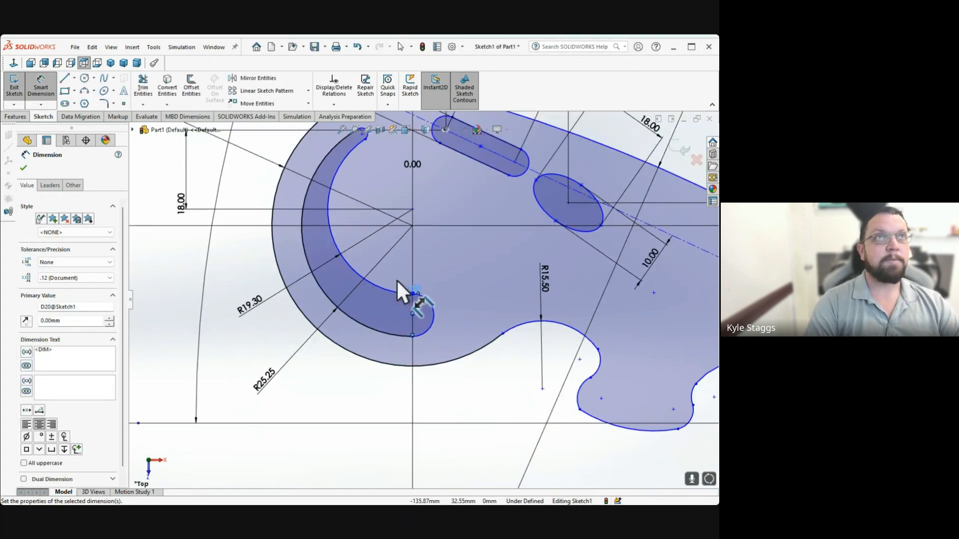
scroll(423, 212, up, 2)
scroll(415, 212, down, 6)
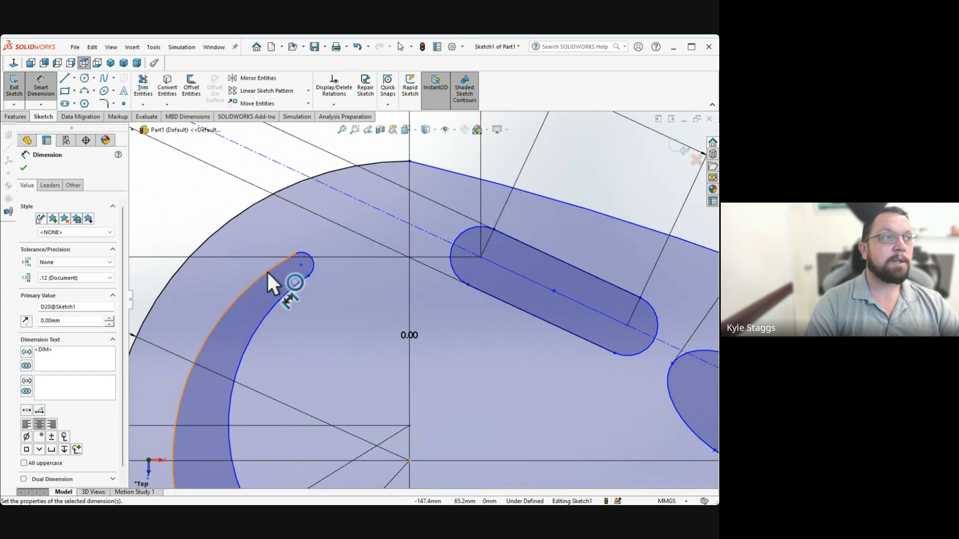
click(267, 271)
drag(79, 468, 20, 468)
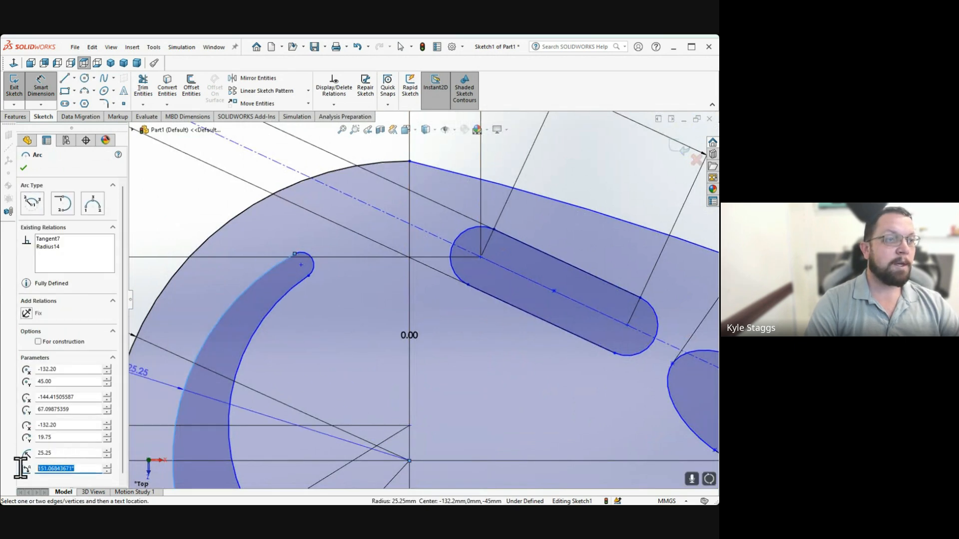
text(180)
key(Return)
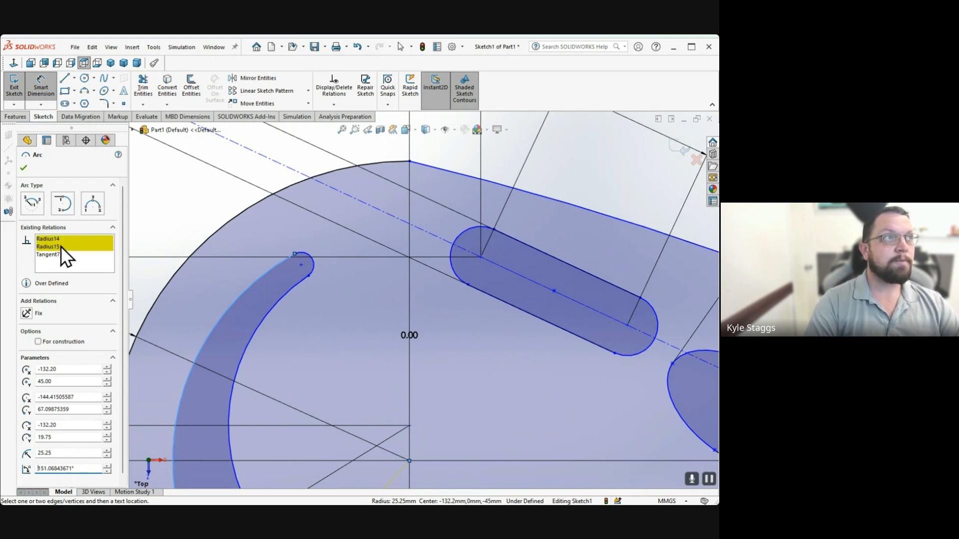
click(298, 289)
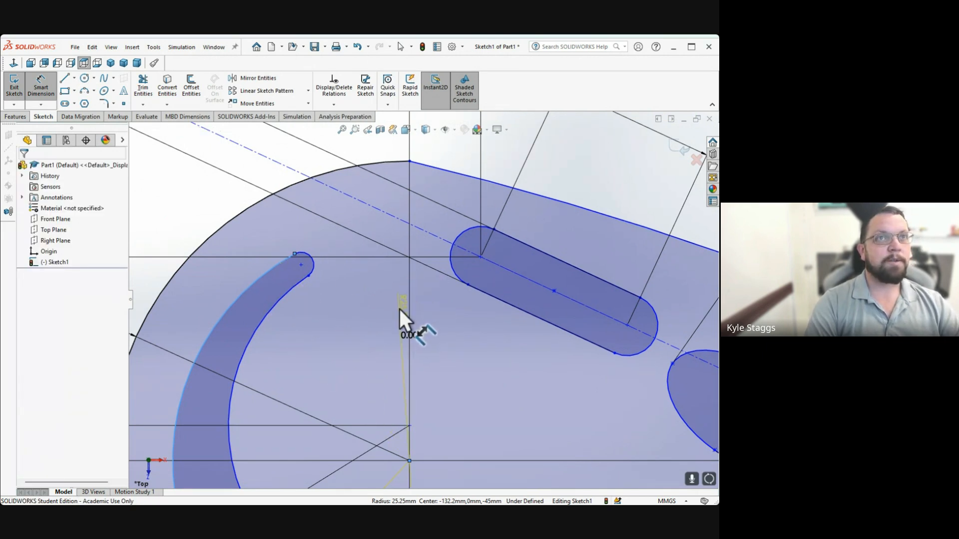
key(Escape)
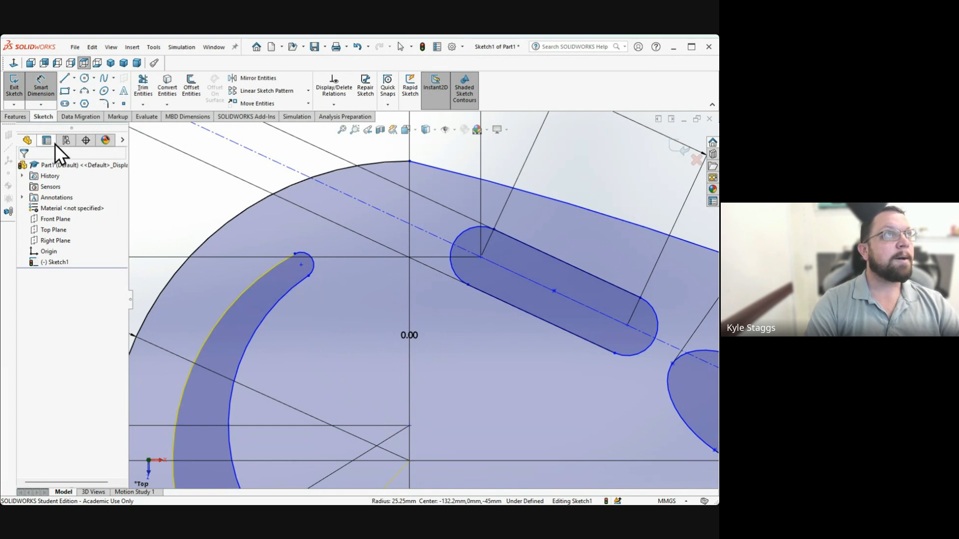
key(Escape)
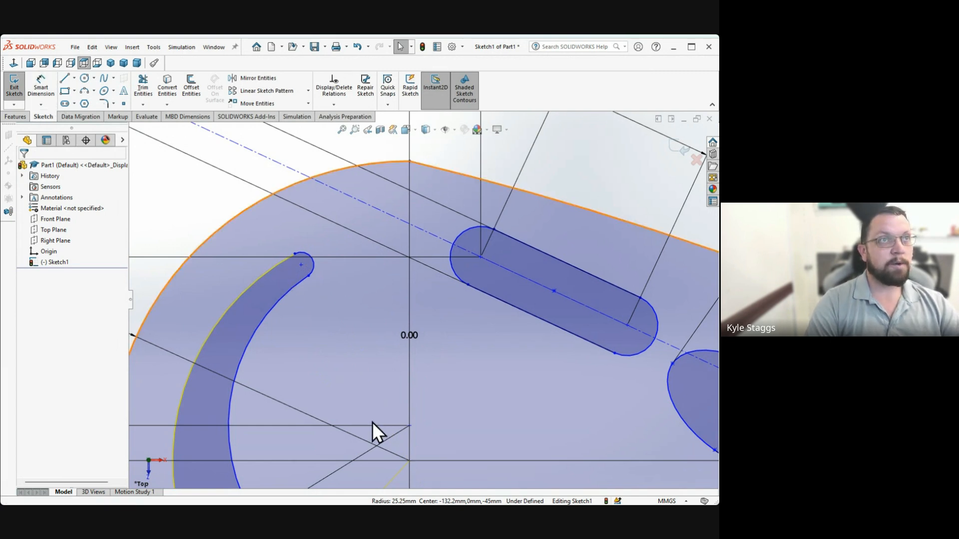
Dimension the inner arc's upper endpoint 0 mm horizontally from the outer arc's centre
scroll(356, 375, up, 5)
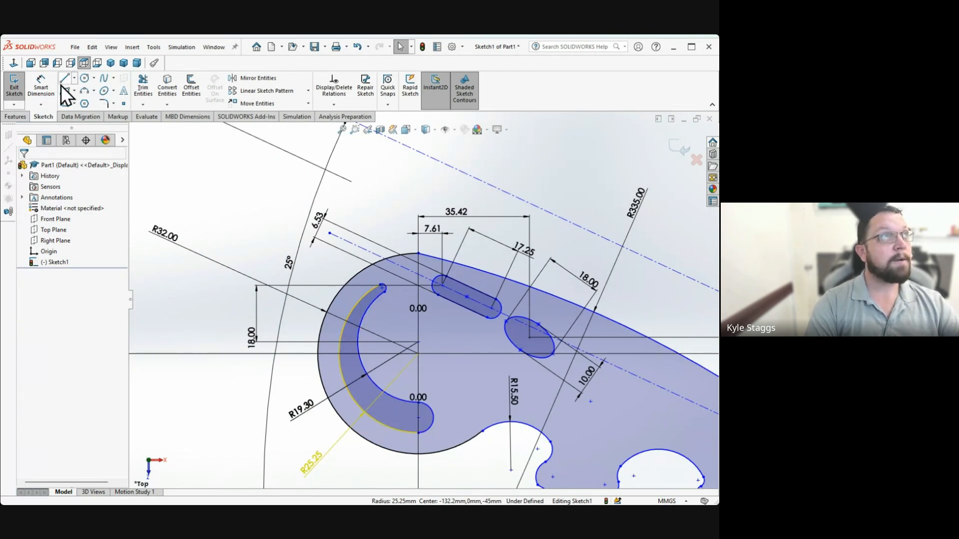
click(40, 89)
click(384, 290)
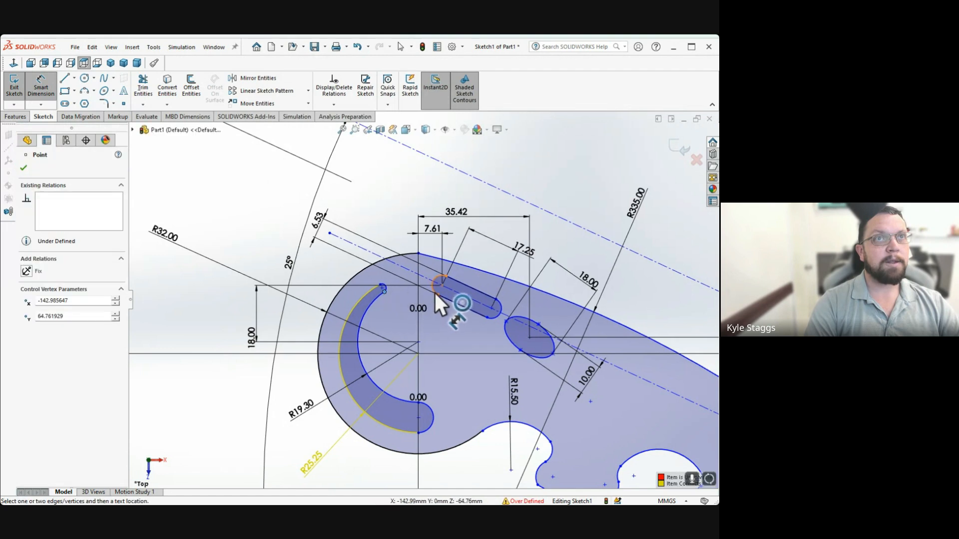
click(418, 354)
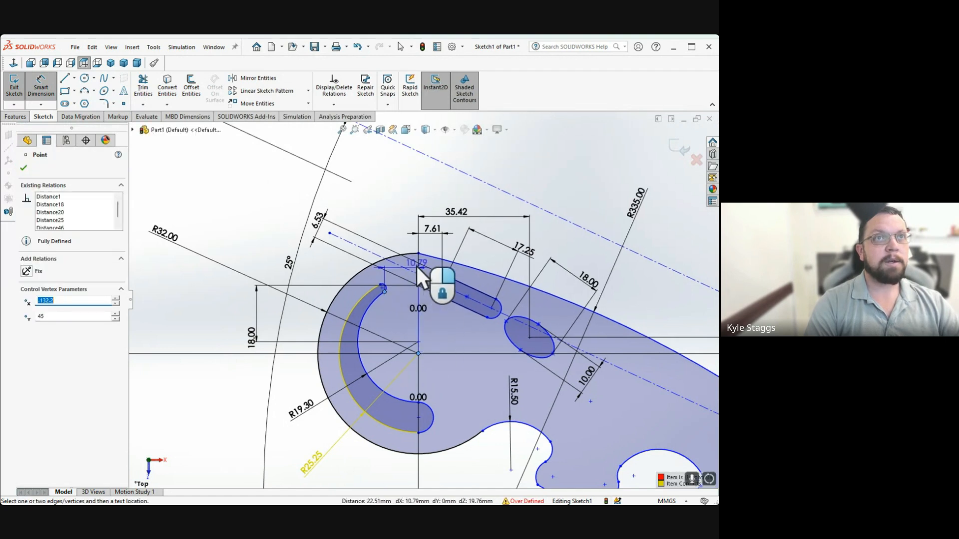
click(398, 204)
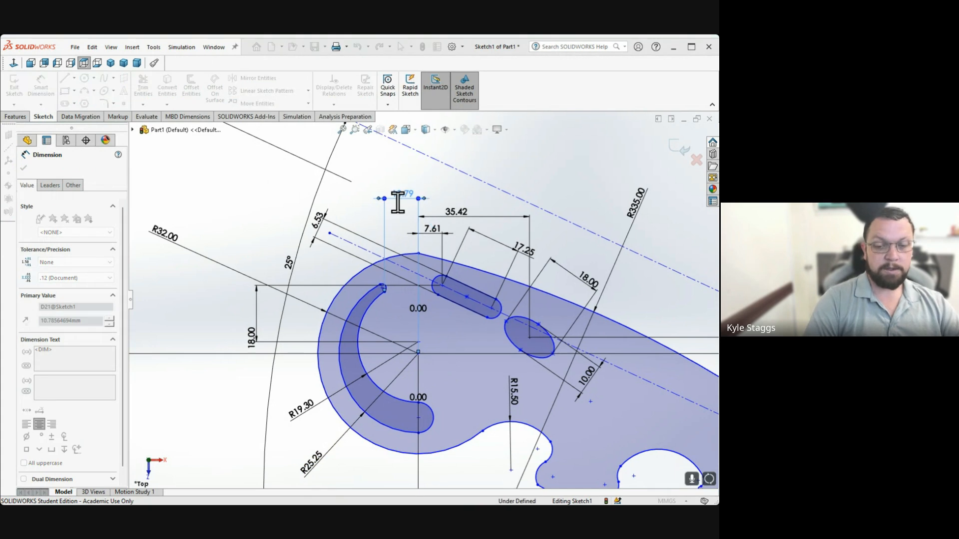
text(0)
key(Return)
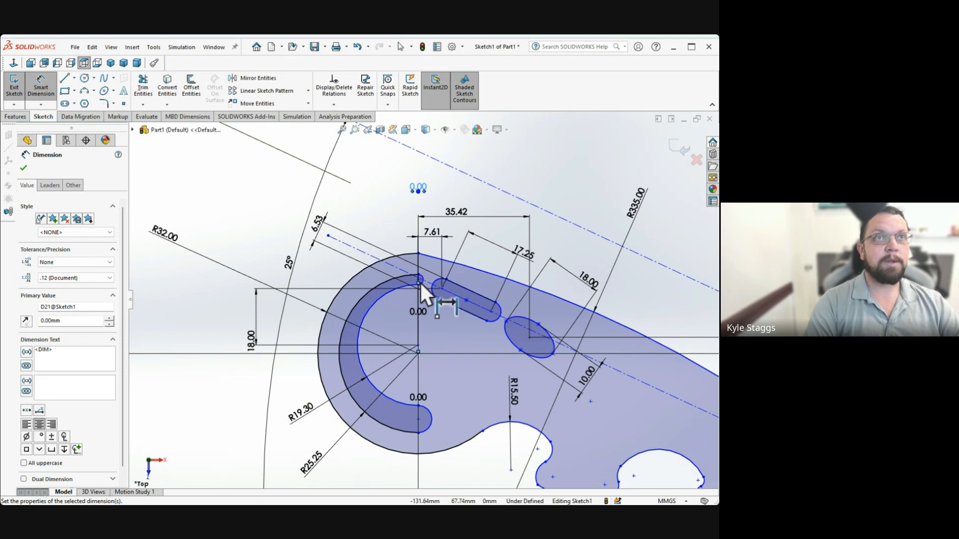
Dimension the radius of the crescent's lower rounded end, placing the dimension beside the cutout
scroll(420, 286, down, 6)
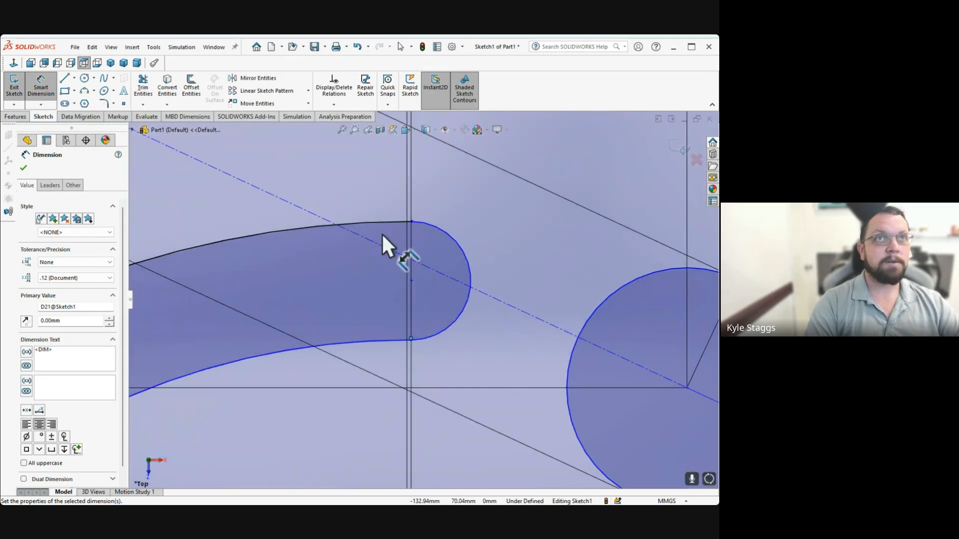
scroll(425, 265, up, 5)
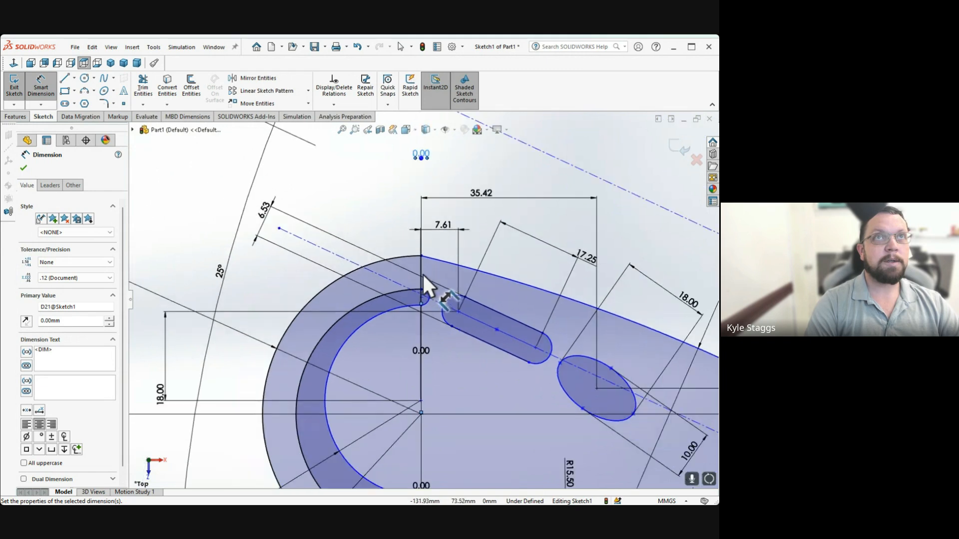
scroll(421, 273, up, 2)
scroll(395, 405, up, 3)
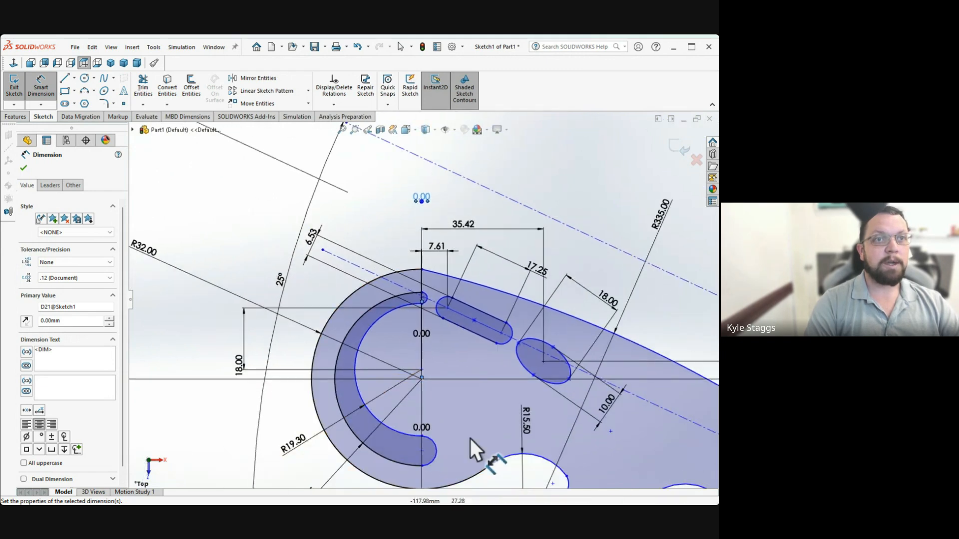
scroll(425, 457, down, 3)
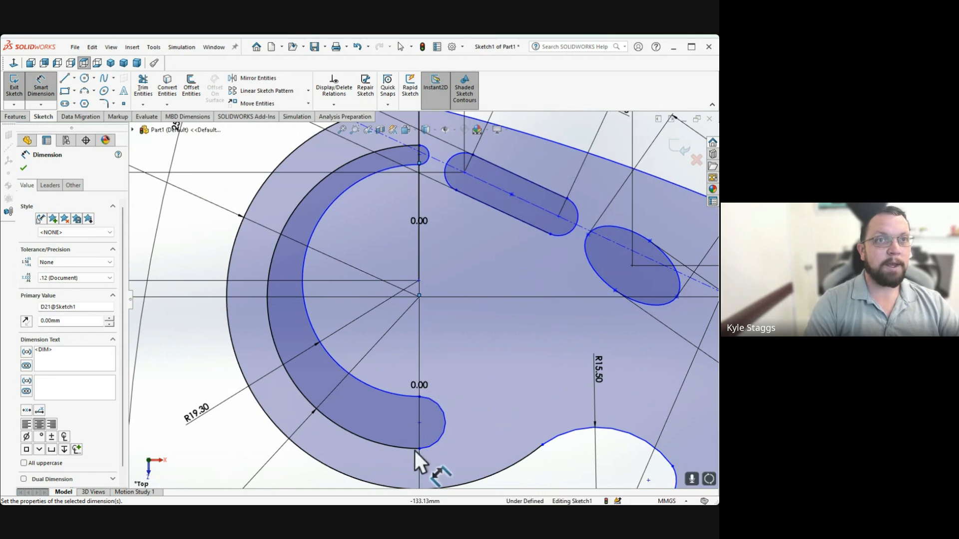
click(442, 410)
click(492, 409)
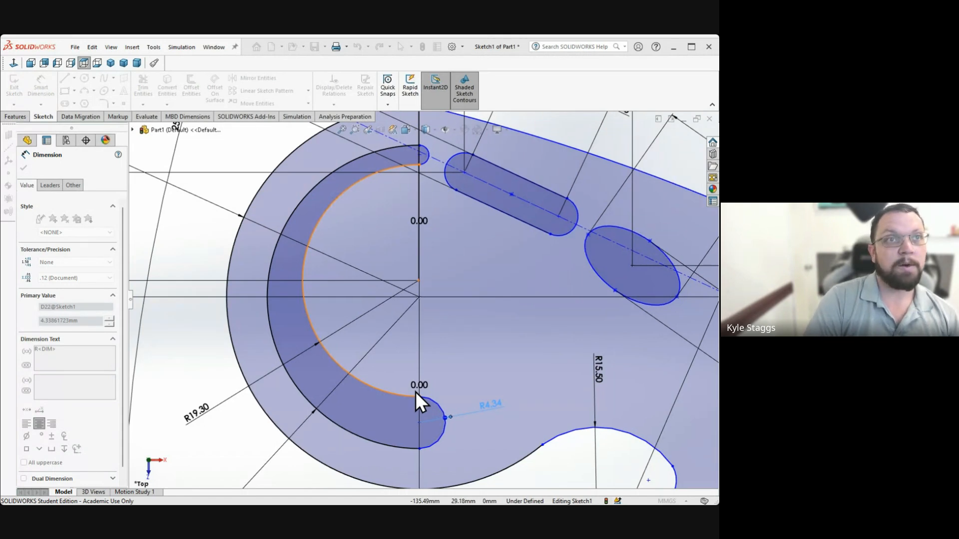
Set the vertical distance between the lower rounded end's centre and the outer arc's centre to 20.9 mm
click(419, 422)
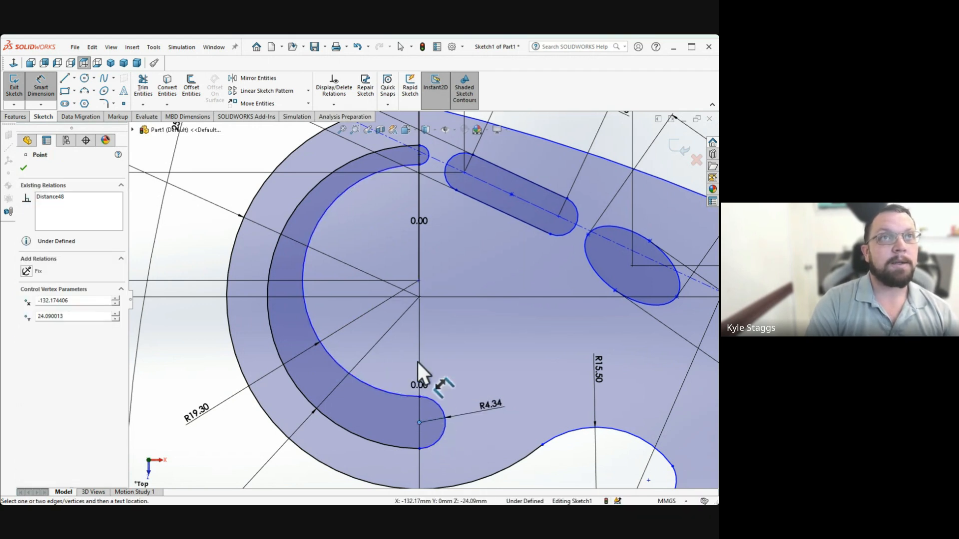
click(420, 297)
scroll(314, 322, up, 3)
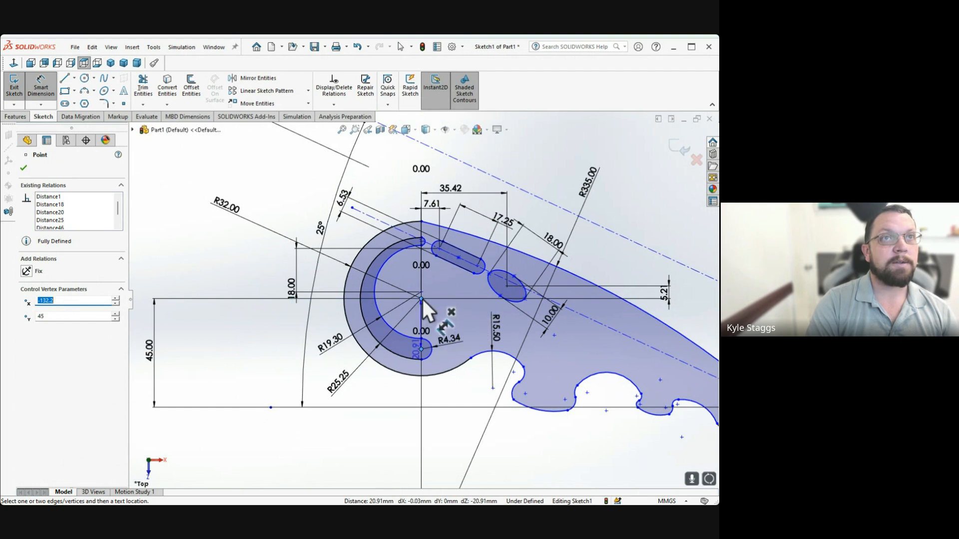
click(278, 342)
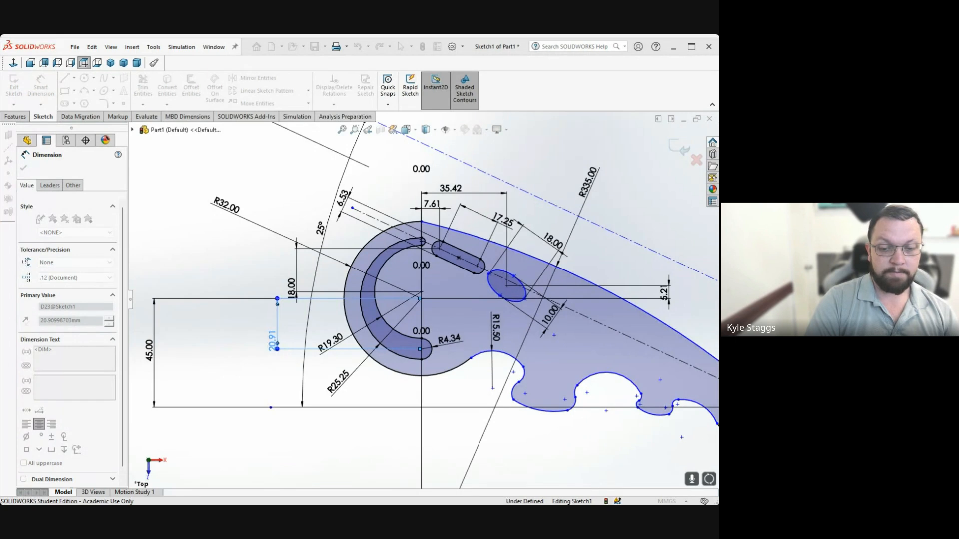
text(20.9)
key(Return)
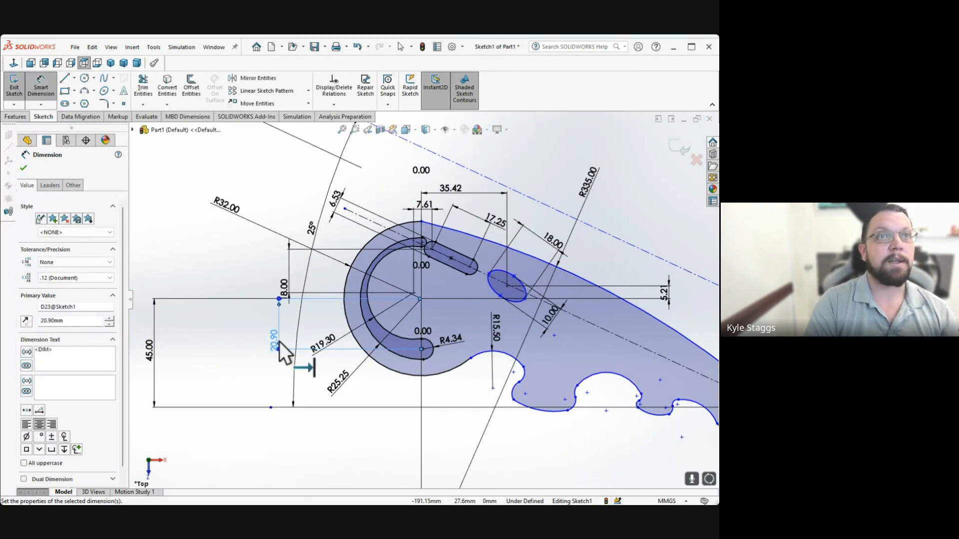
click(453, 391)
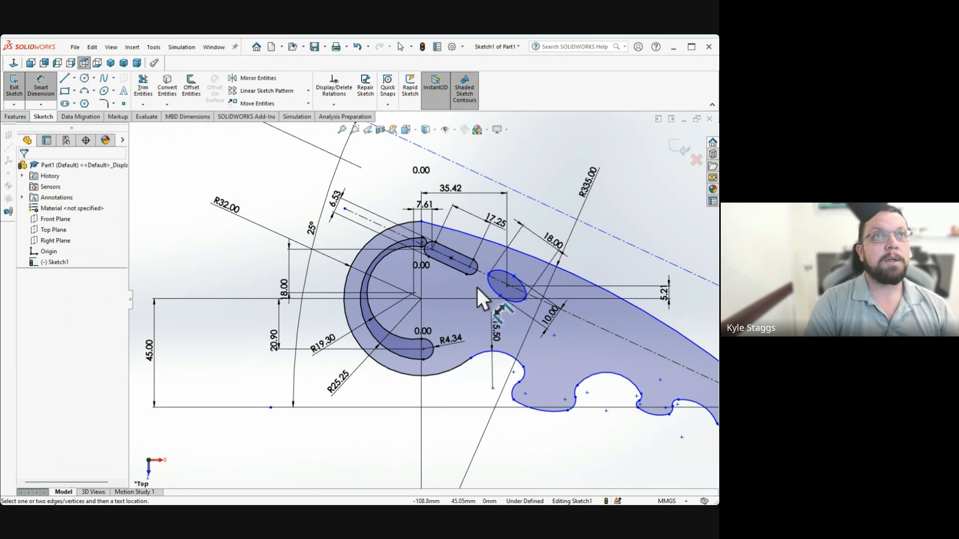
Examine the crescent's upper rounded end where it meets the straight slot, and compare it with the lower end
scroll(427, 245, down, 5)
scroll(418, 259, down, 3)
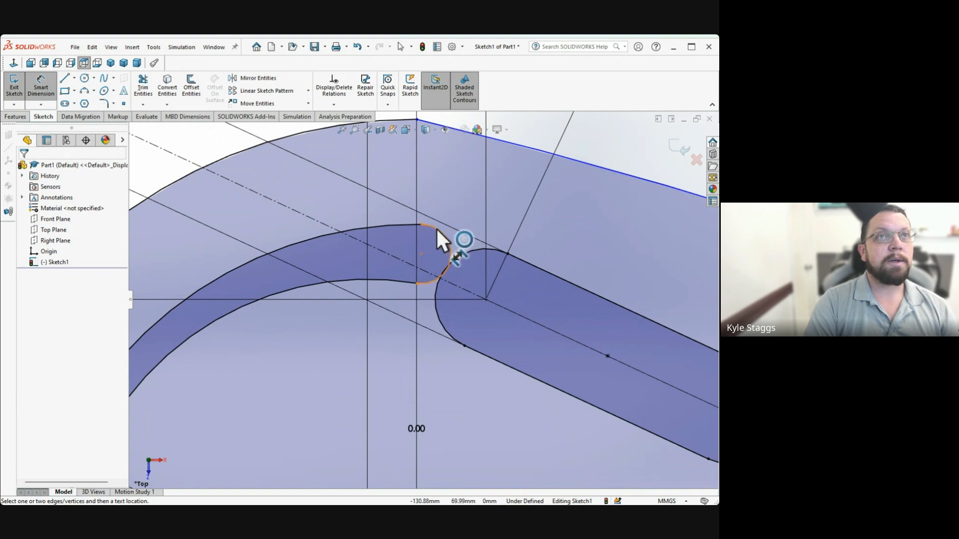
scroll(422, 274, up, 8)
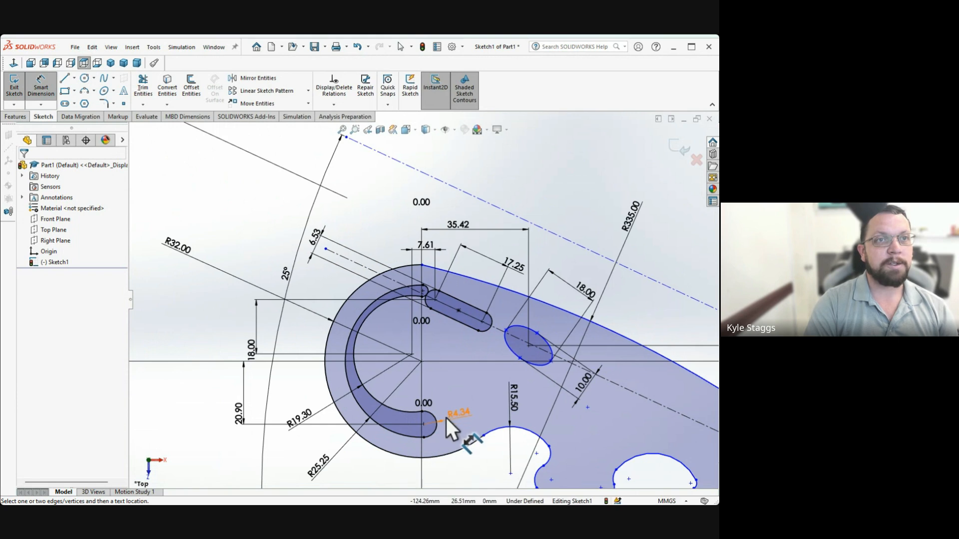
scroll(427, 300, down, 6)
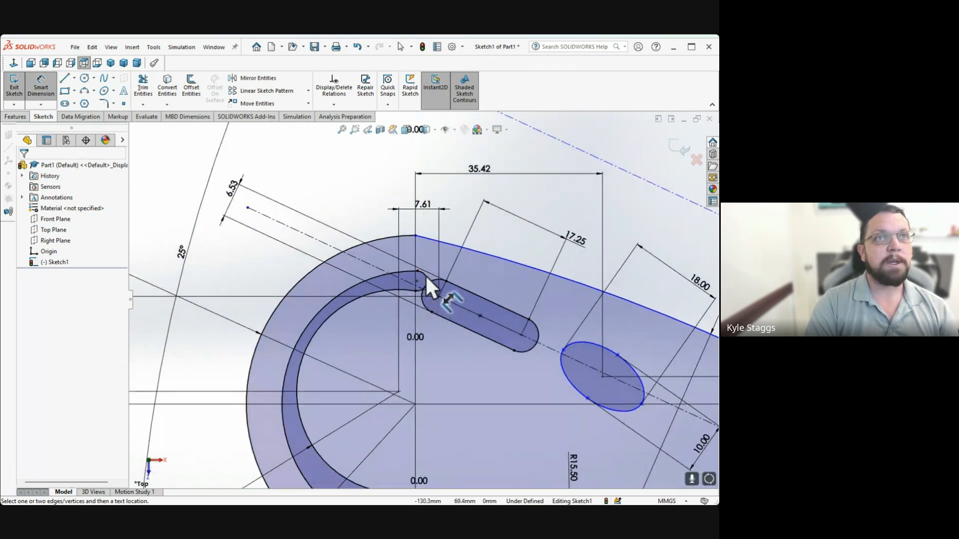
scroll(419, 295, down, 3)
scroll(424, 334, up, 5)
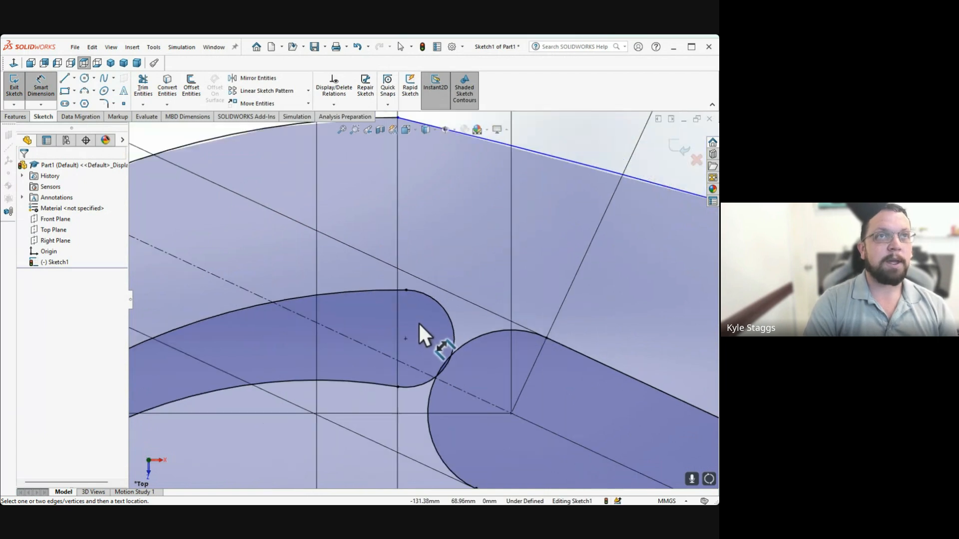
scroll(418, 319, up, 5)
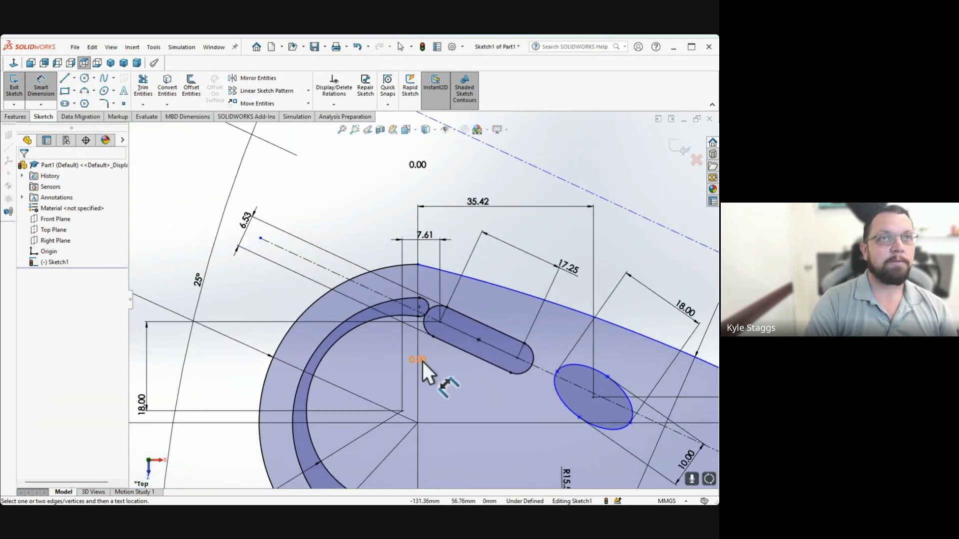
scroll(406, 445, up, 2)
scroll(413, 456, up, 2)
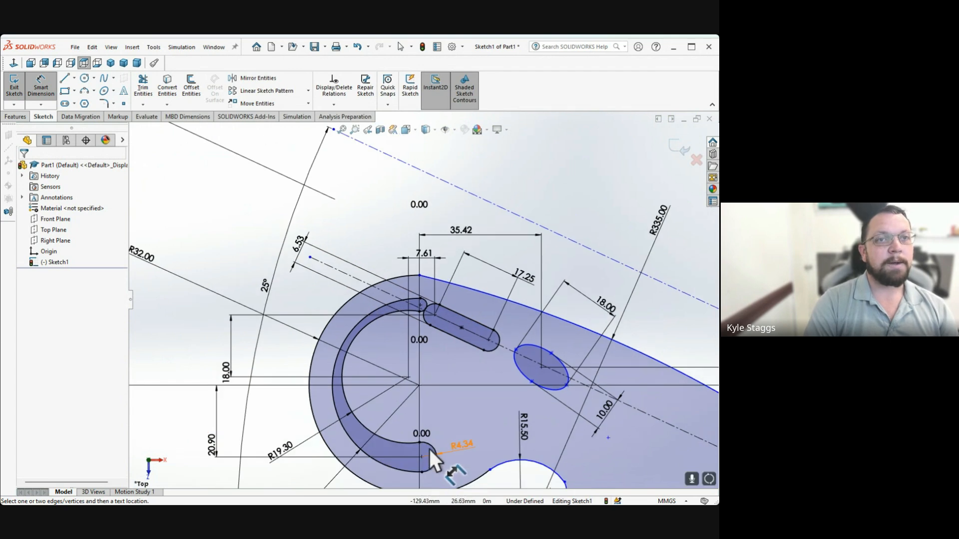
Try to set the arc angle of the crescent's outer arc to 180° after dimensioning its radius
click(523, 425)
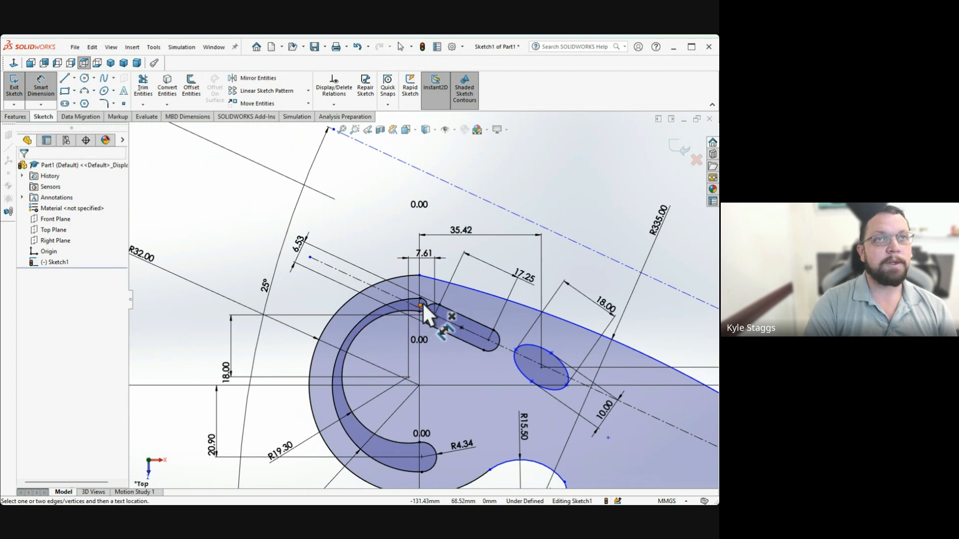
click(392, 305)
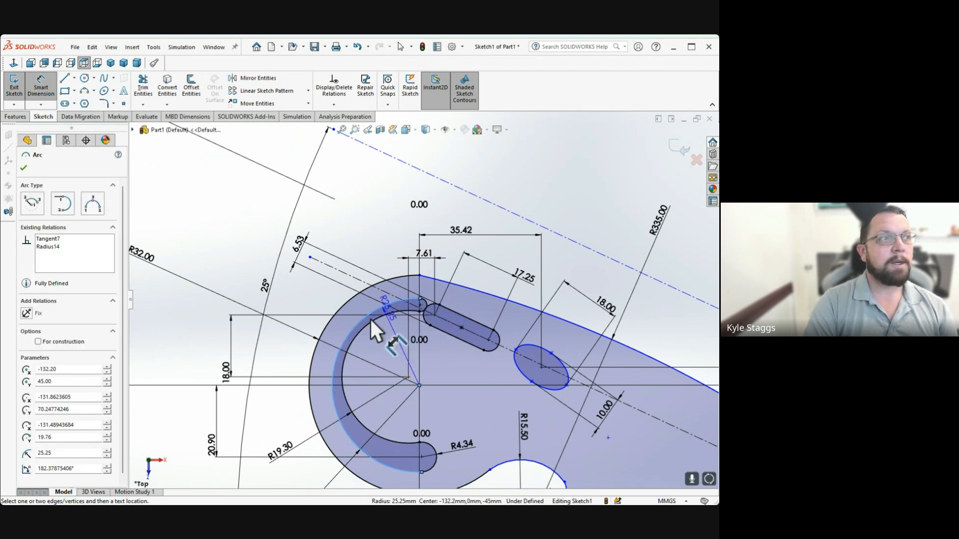
double_click(77, 469)
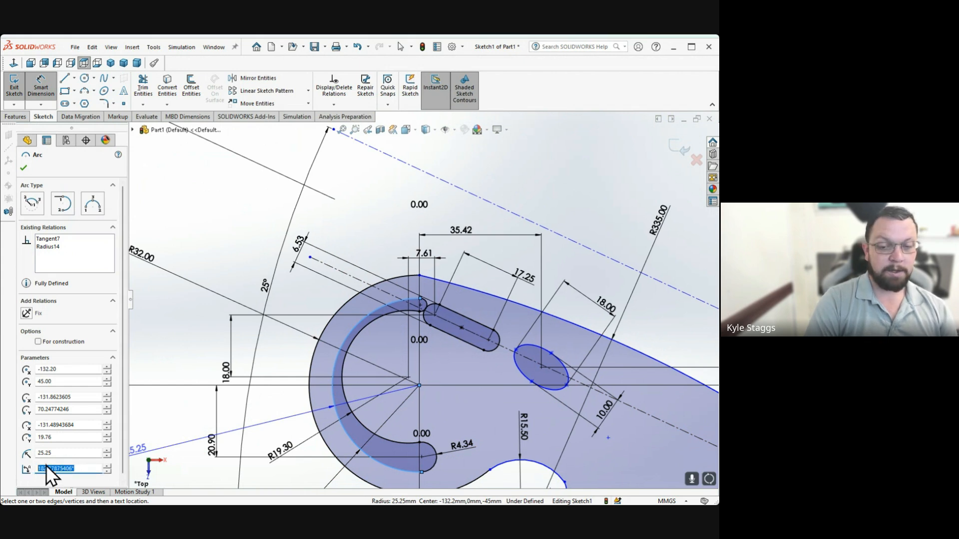
text(180)
key(Return)
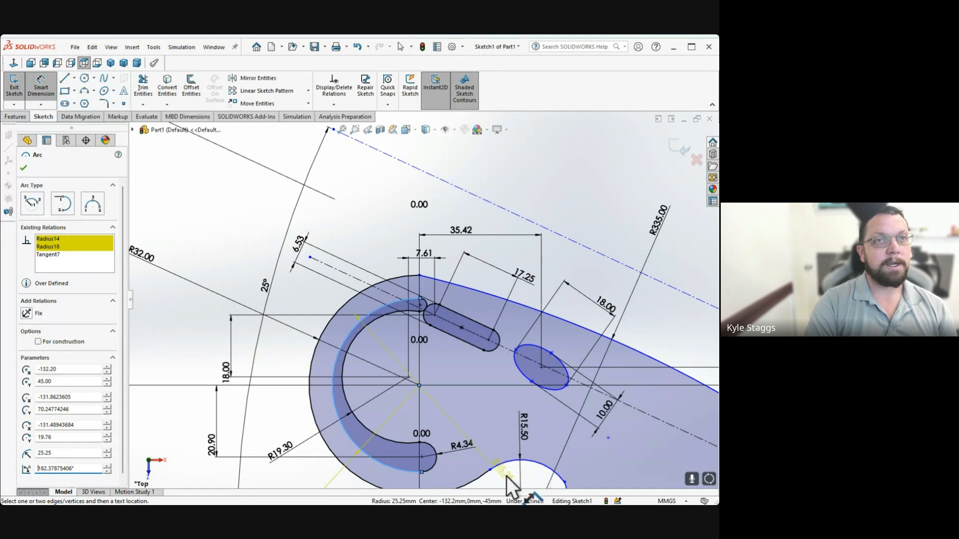
key(Escape)
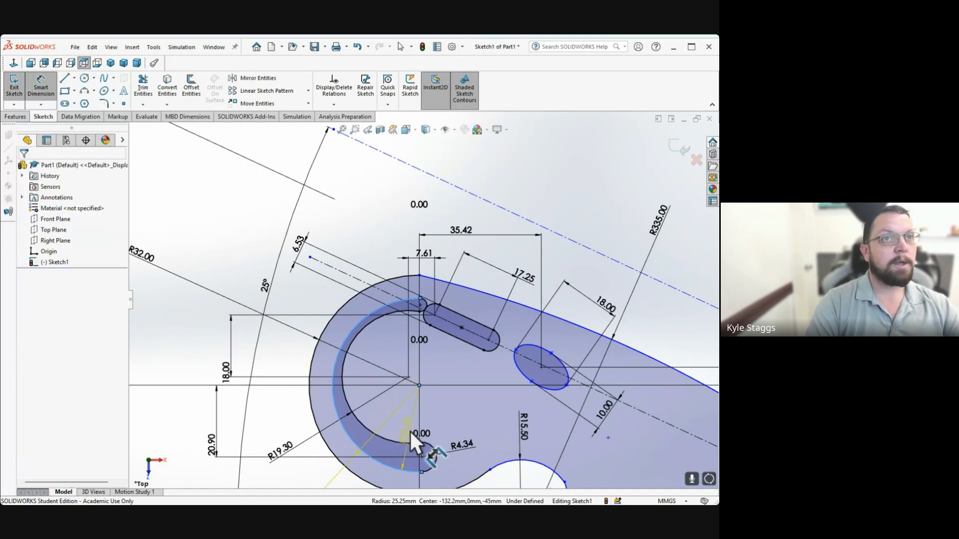
Check the conflicting radius dimension on the crescent's outer arc and undo the last sketch change
click(39, 90)
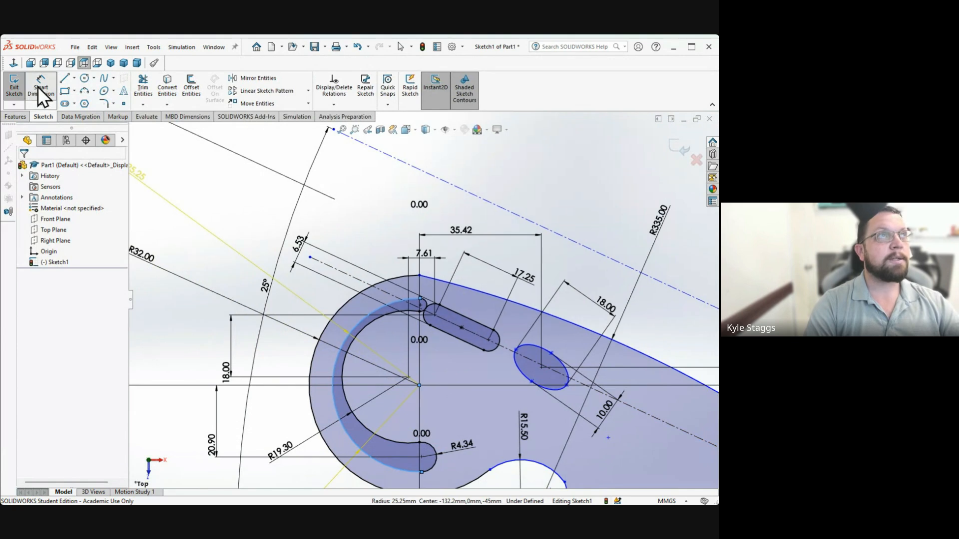
scroll(459, 429, up, 5)
scroll(488, 407, down, 5)
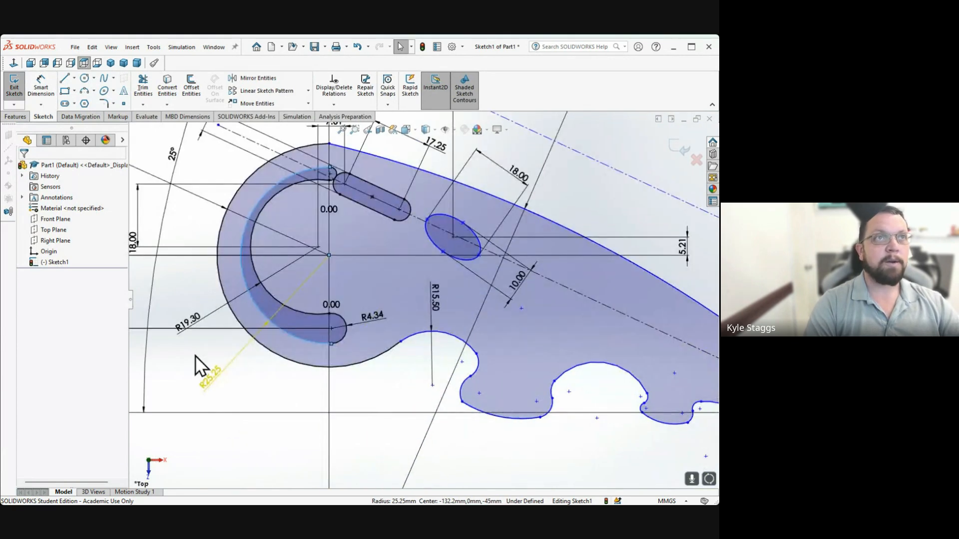
click(348, 390)
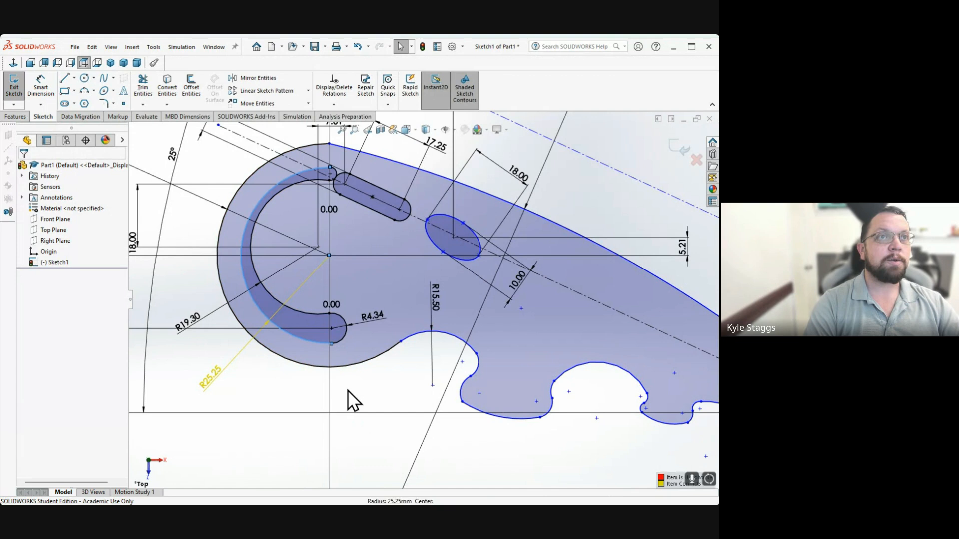
click(210, 381)
click(287, 393)
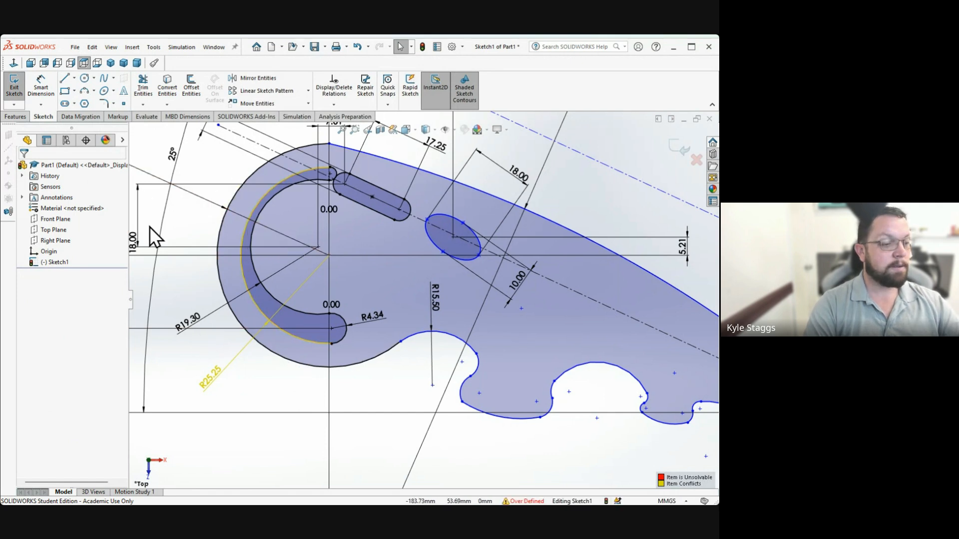
key(ctrl+z)
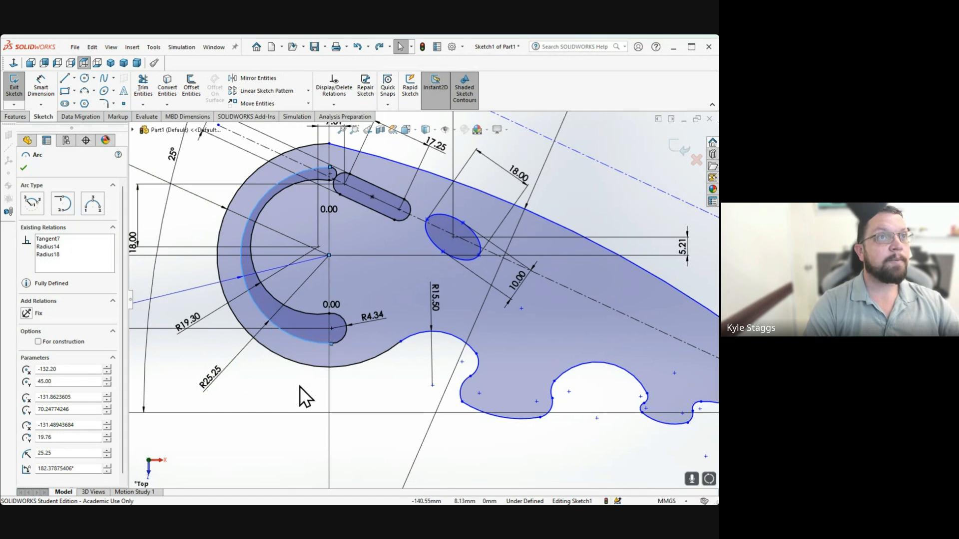
click(301, 393)
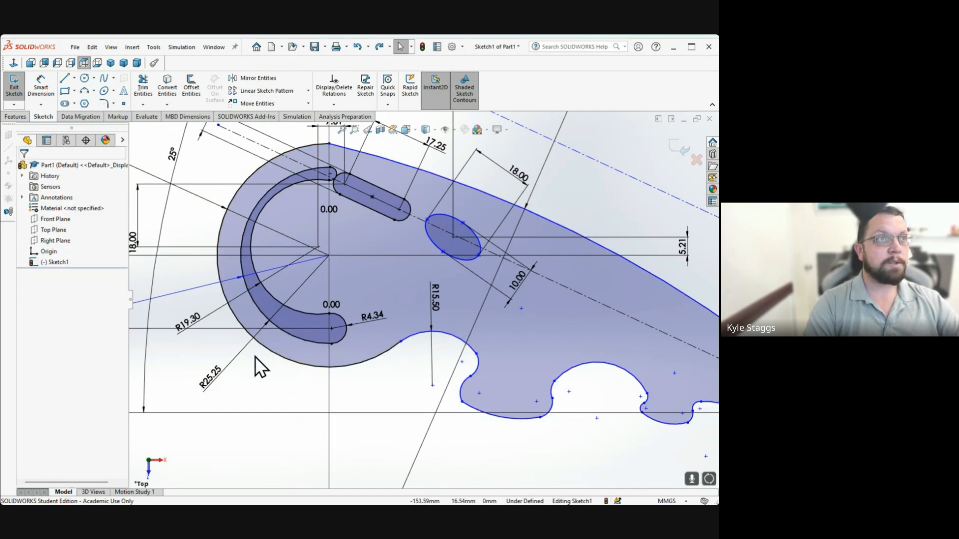
Examine the crescent's upper end, then the relations and parameters of the ellipse and its centre point
scroll(379, 350, up, 2)
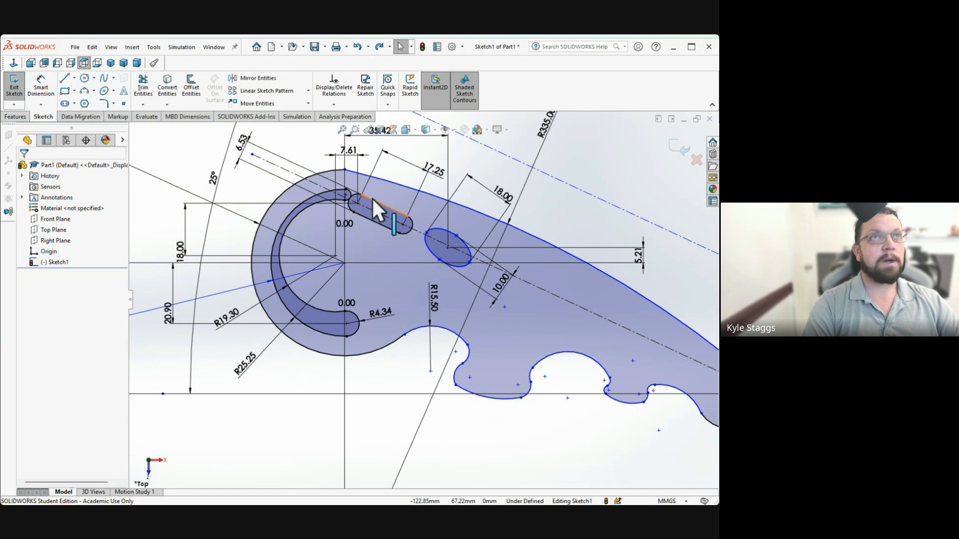
scroll(372, 197, down, 2)
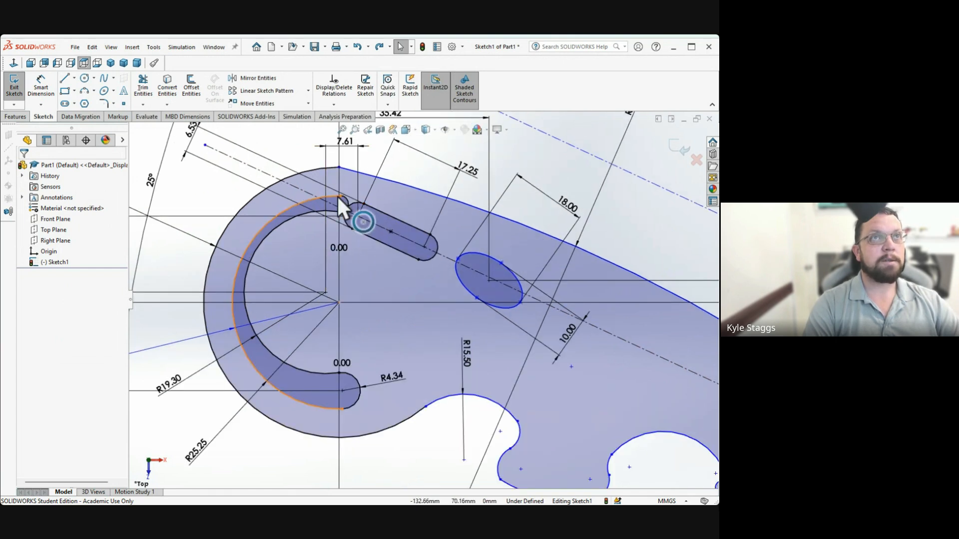
scroll(379, 343, up, 1)
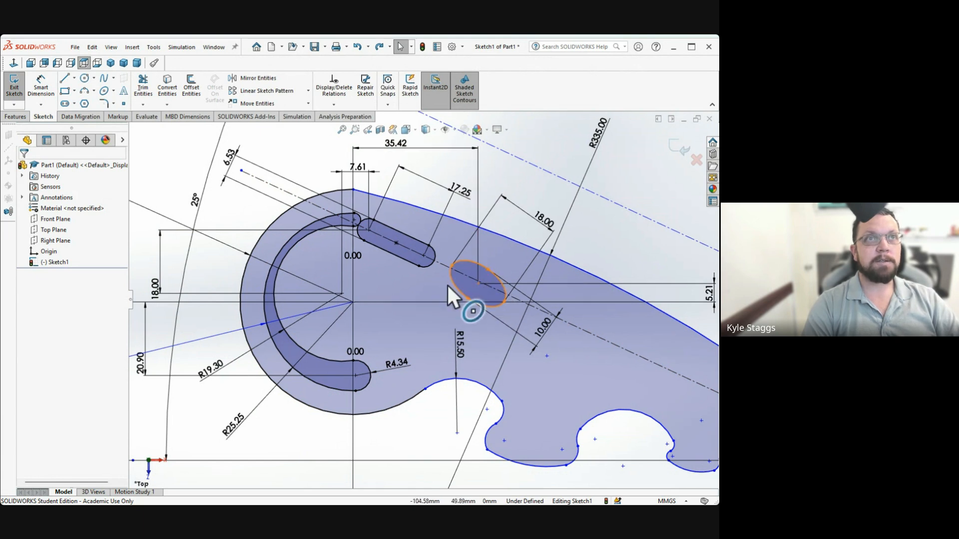
click(478, 284)
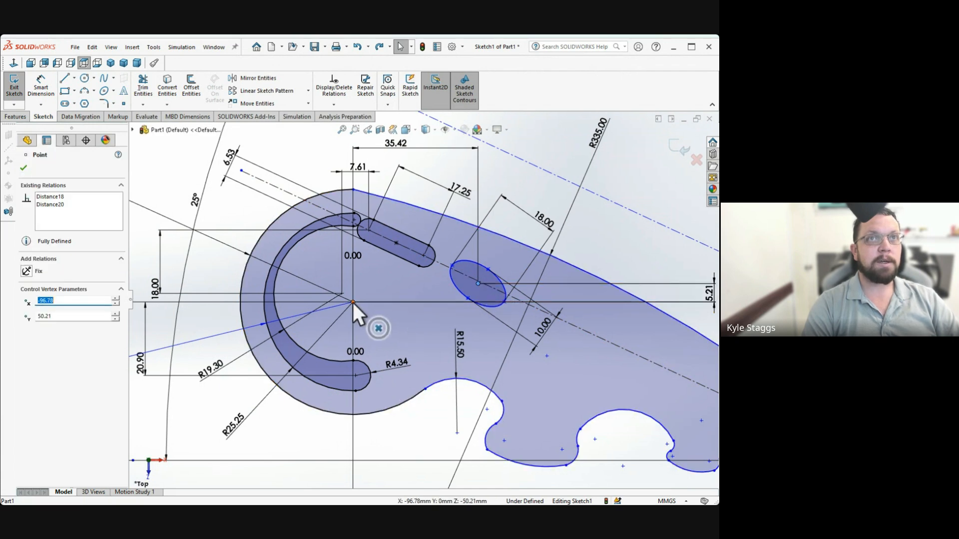
scroll(513, 301, up, 3)
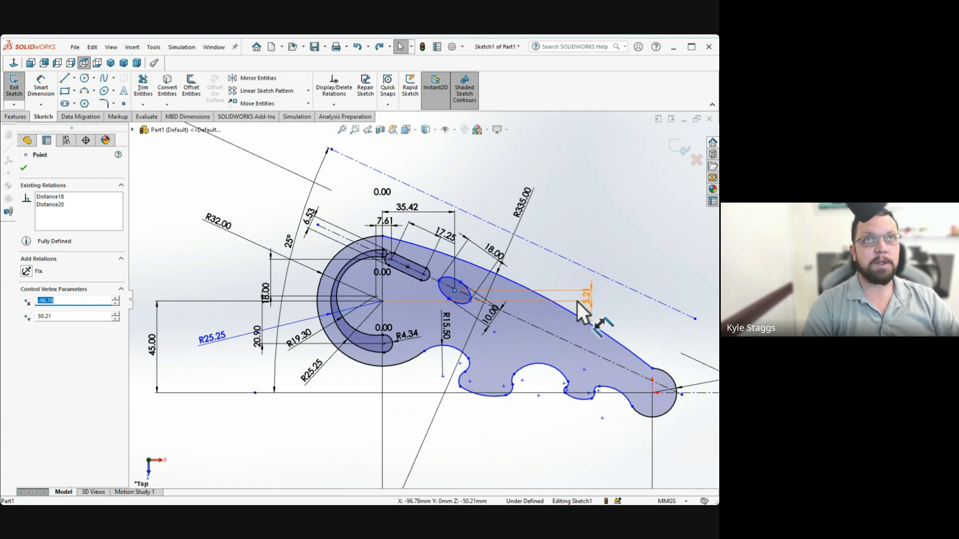
click(462, 303)
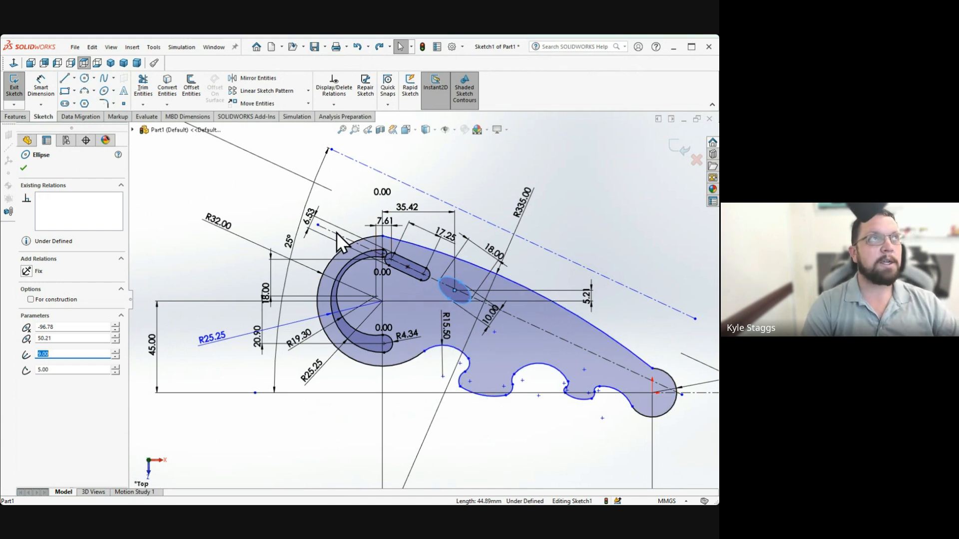
Reorient the view until the sketch is seen upright from the Top
click(57, 64)
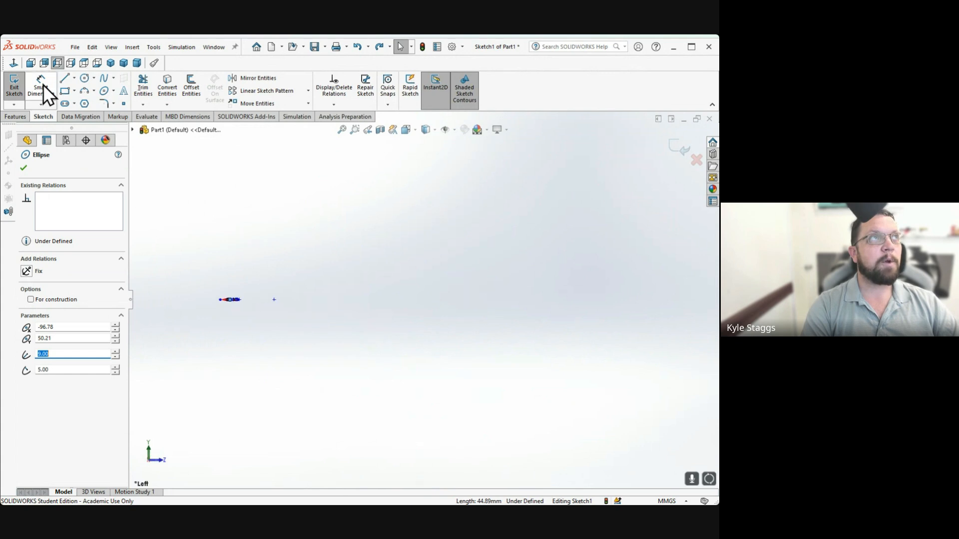
click(405, 131)
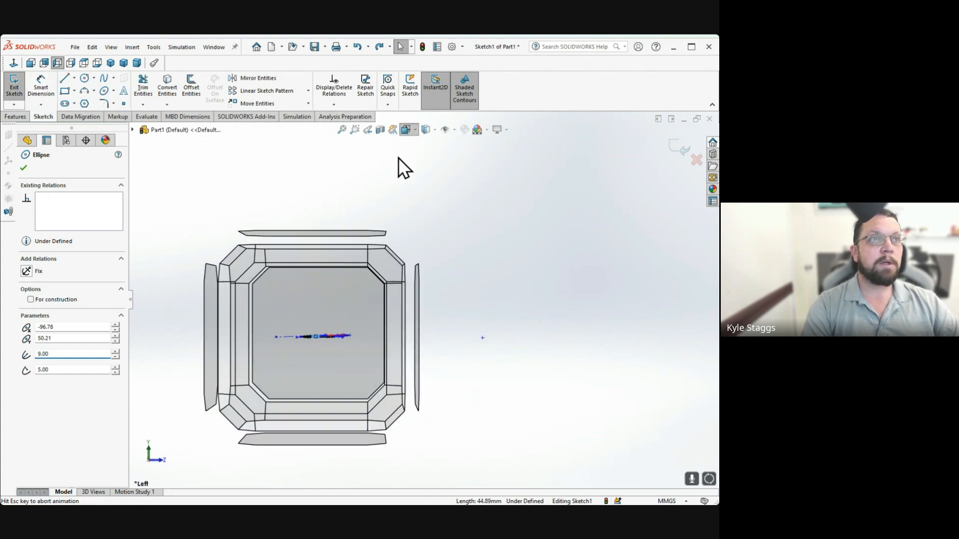
click(332, 323)
middle_drag(337, 382, 348, 441)
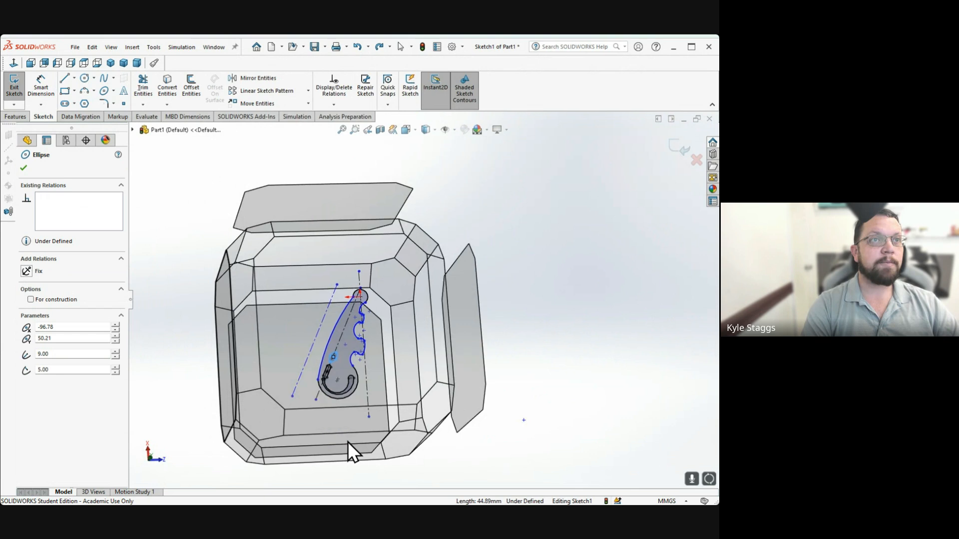
click(368, 336)
mouse_move(393, 309)
middle_down()
mouse_move(392, 449)
mouse_move(368, 454)
mouse_move(325, 412)
mouse_move(372, 367)
middle_up()
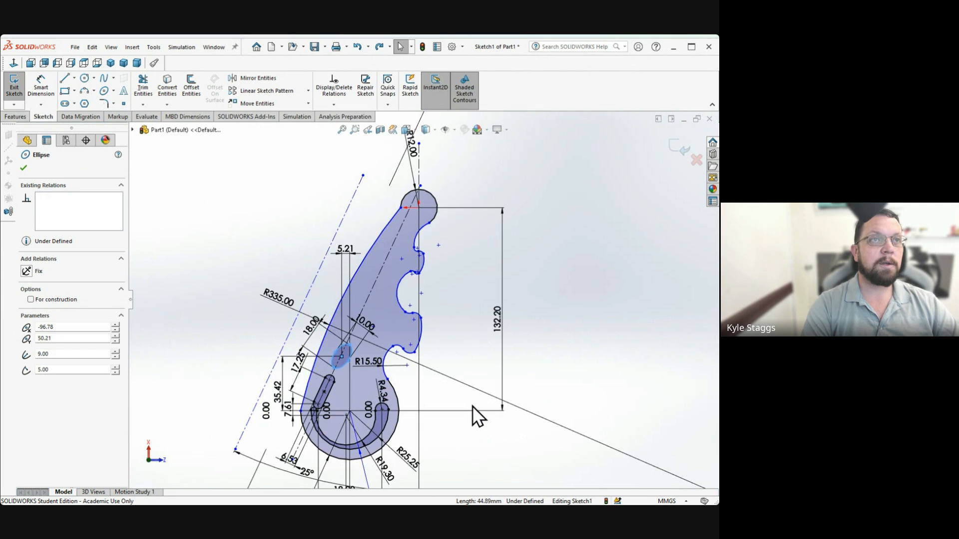
scroll(480, 407, up, 5)
mouse_move(522, 328)
middle_down()
mouse_move(456, 364)
mouse_move(460, 262)
middle_up()
click(405, 130)
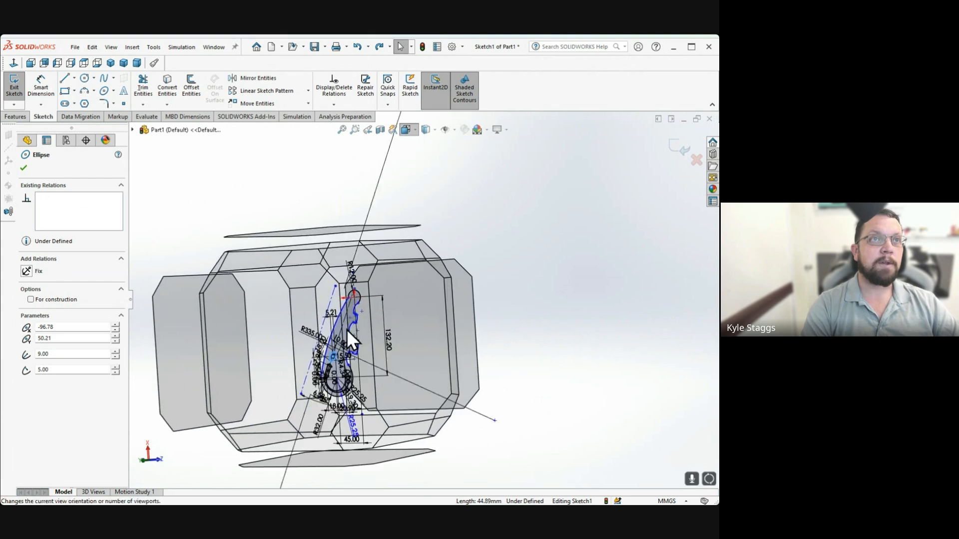
mouse_move(433, 334)
middle_down()
mouse_move(345, 273)
mouse_move(499, 299)
mouse_move(381, 385)
mouse_move(417, 293)
mouse_move(496, 338)
mouse_move(460, 443)
mouse_move(344, 274)
mouse_move(423, 307)
mouse_move(341, 304)
middle_up()
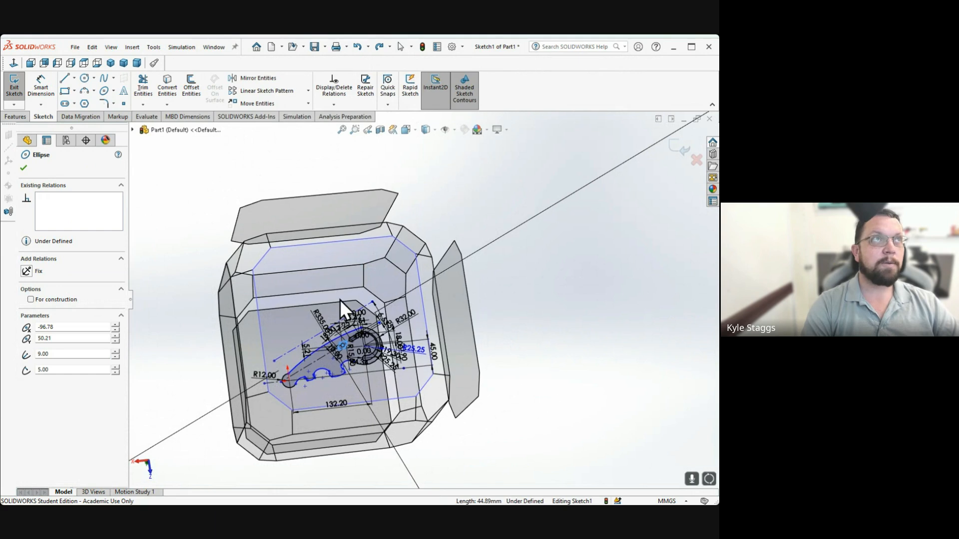
click(337, 292)
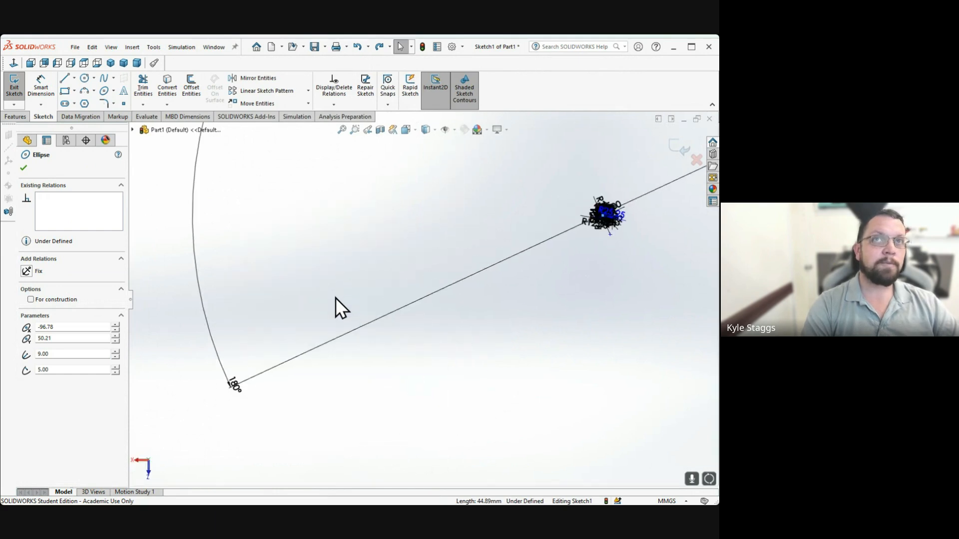
scroll(627, 220, down, 3)
scroll(535, 212, down, 10)
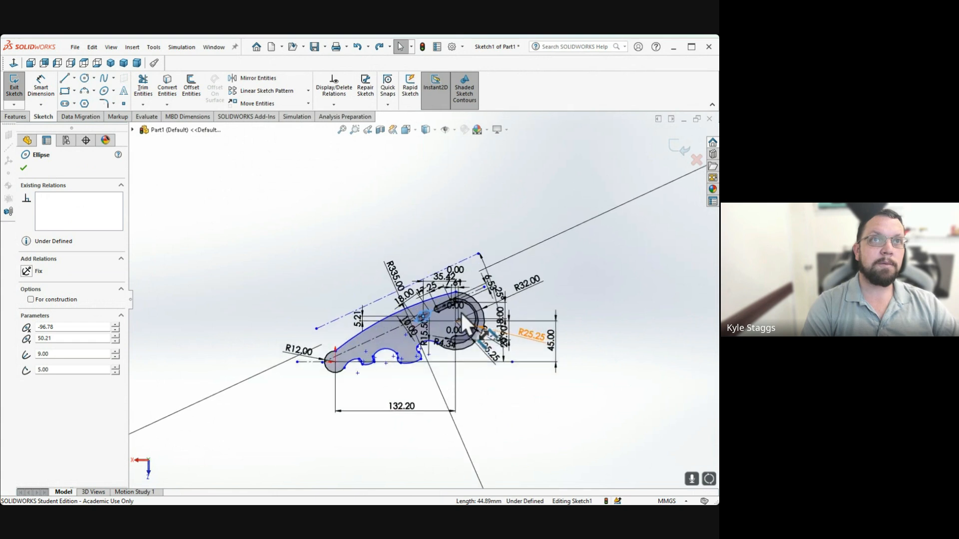
scroll(516, 295, up, 6)
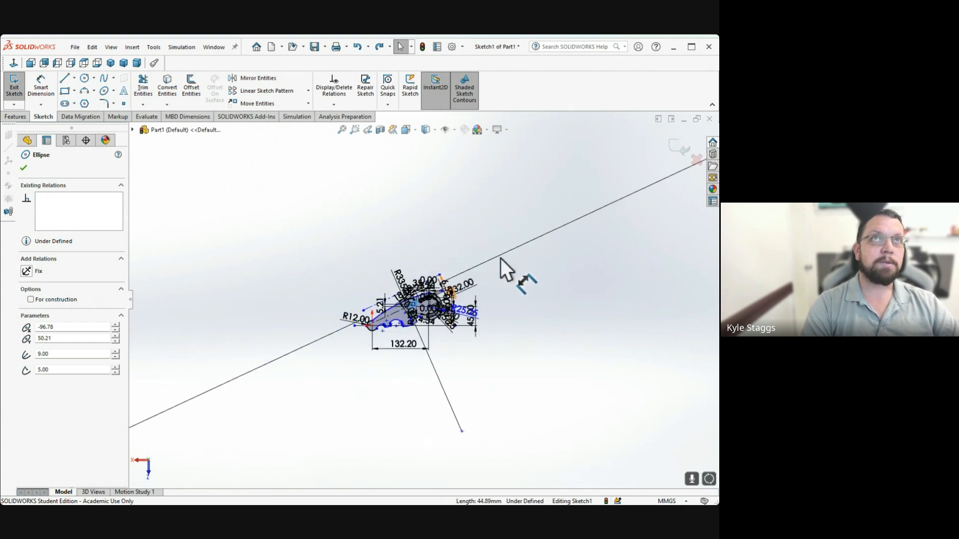
click(408, 131)
mouse_move(400, 304)
middle_down()
mouse_move(294, 298)
mouse_move(221, 257)
mouse_move(297, 326)
middle_up()
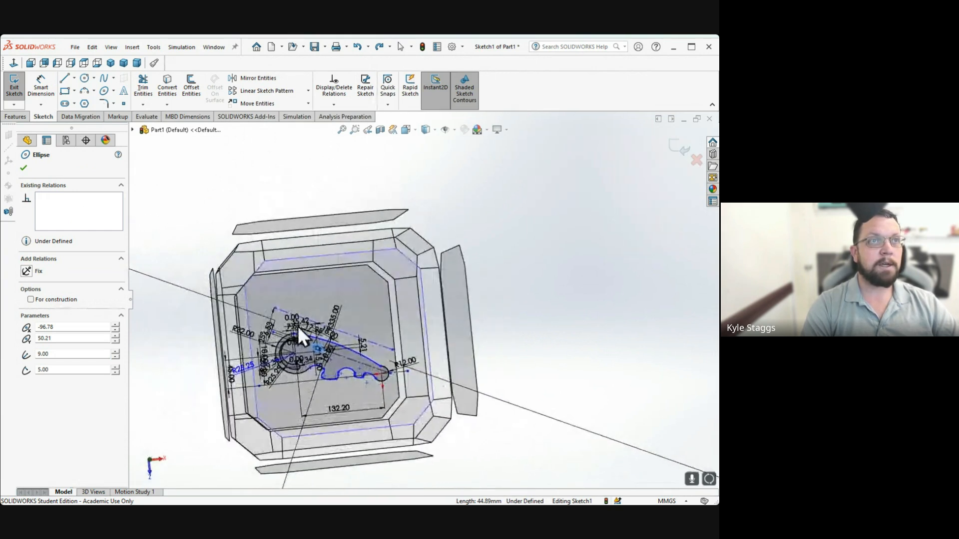
click(335, 319)
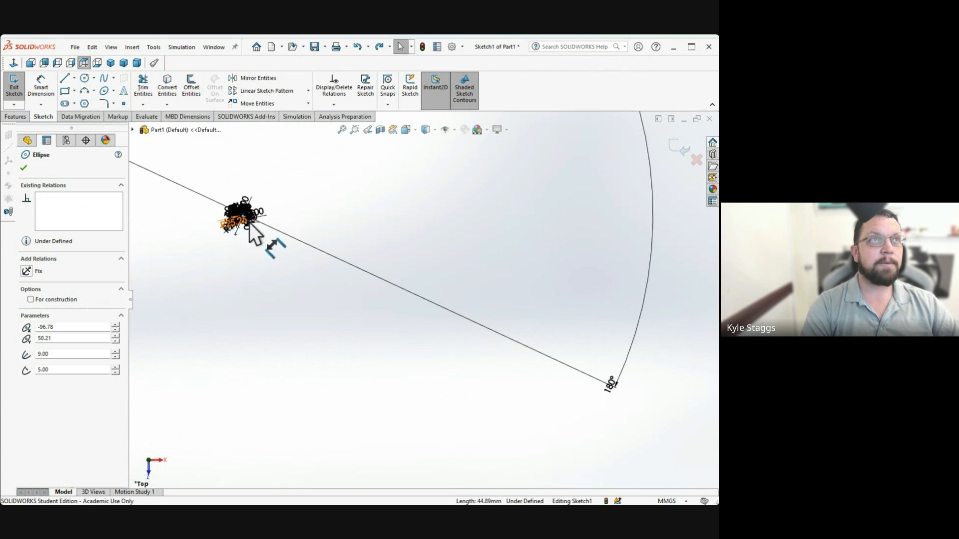
scroll(324, 224, down, 10)
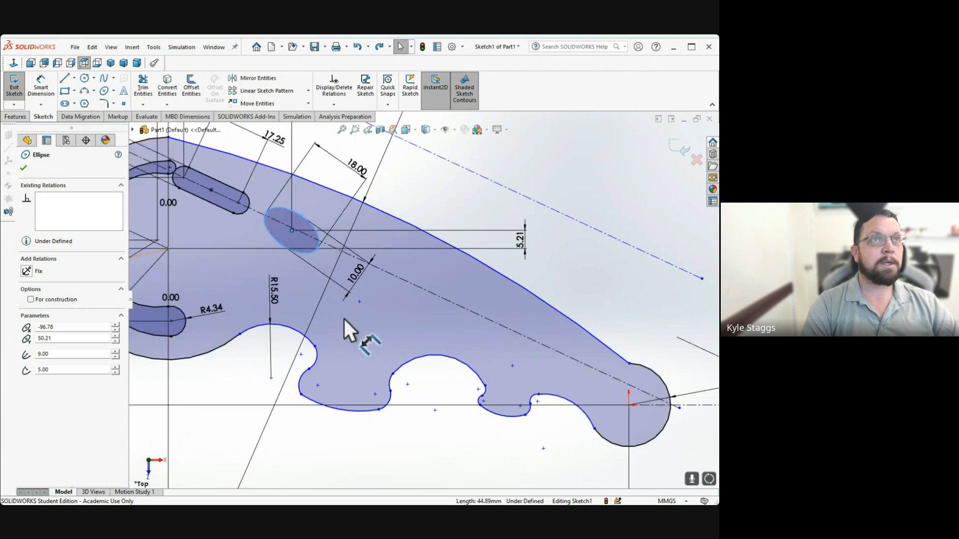
Examine the whole outline for under-defined geometry and check the relations of the long upper edge arc
scroll(295, 303, up, 10)
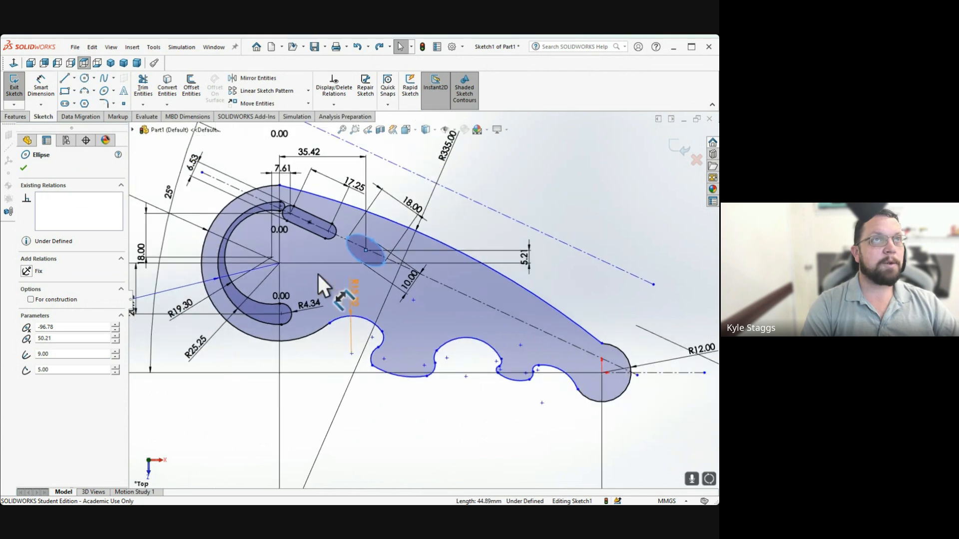
scroll(420, 300, up, 5)
scroll(435, 300, down, 5)
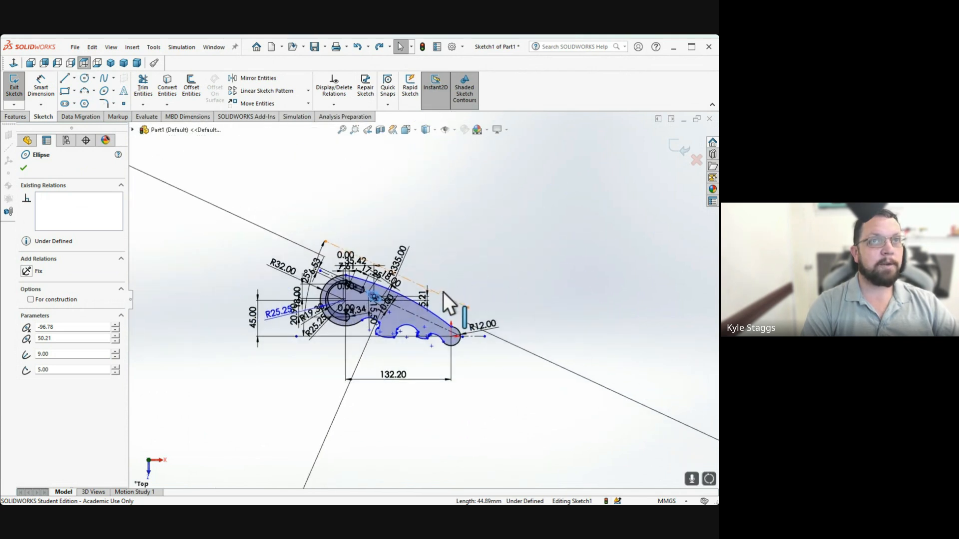
scroll(367, 316, down, 3)
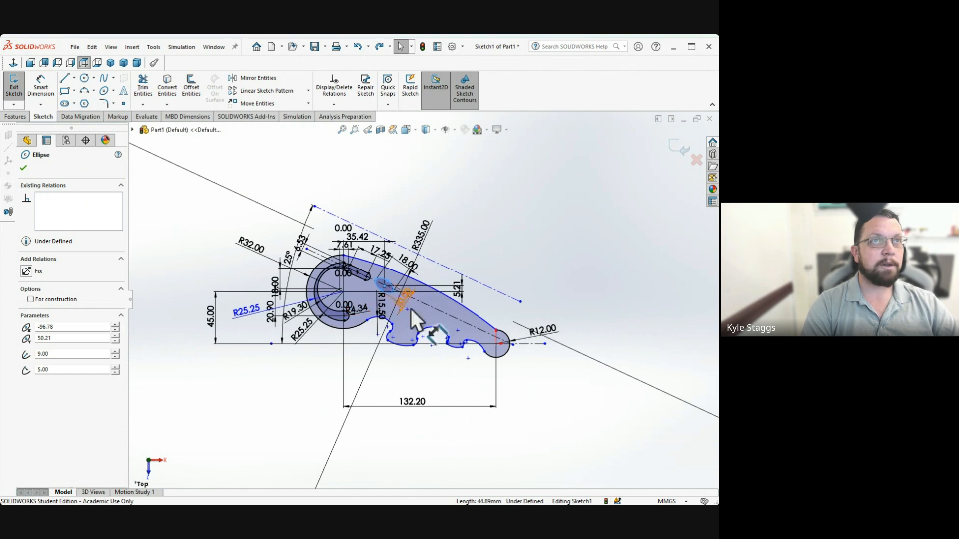
scroll(358, 318, down, 4)
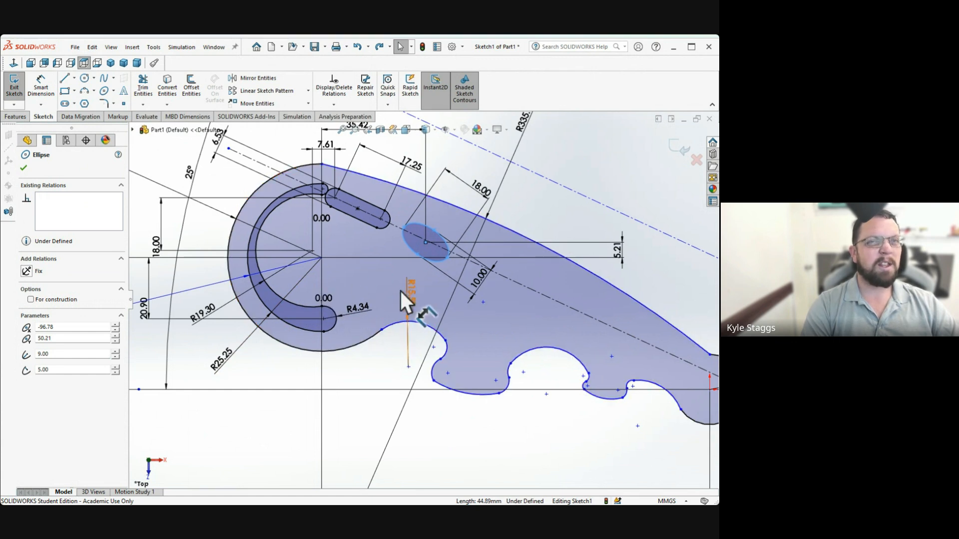
scroll(423, 329, up, 1)
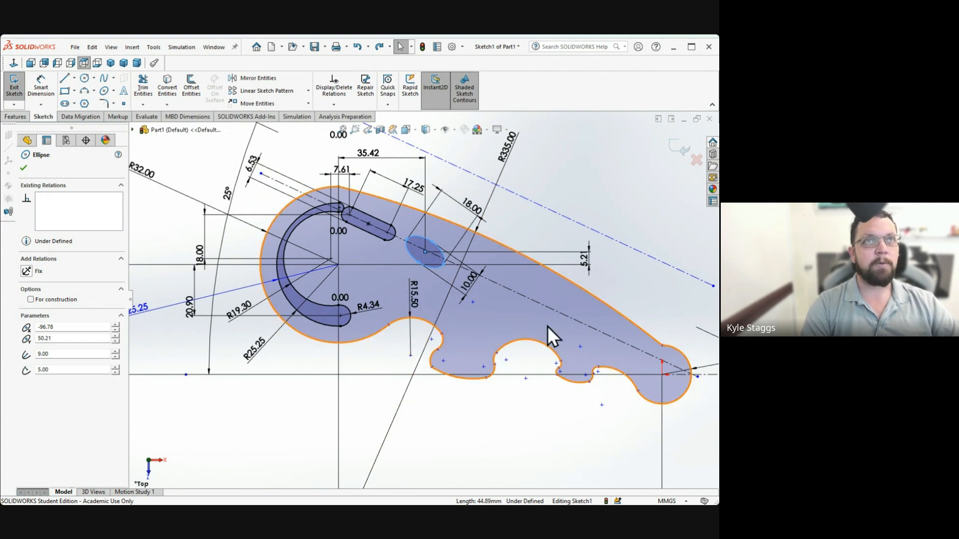
click(493, 239)
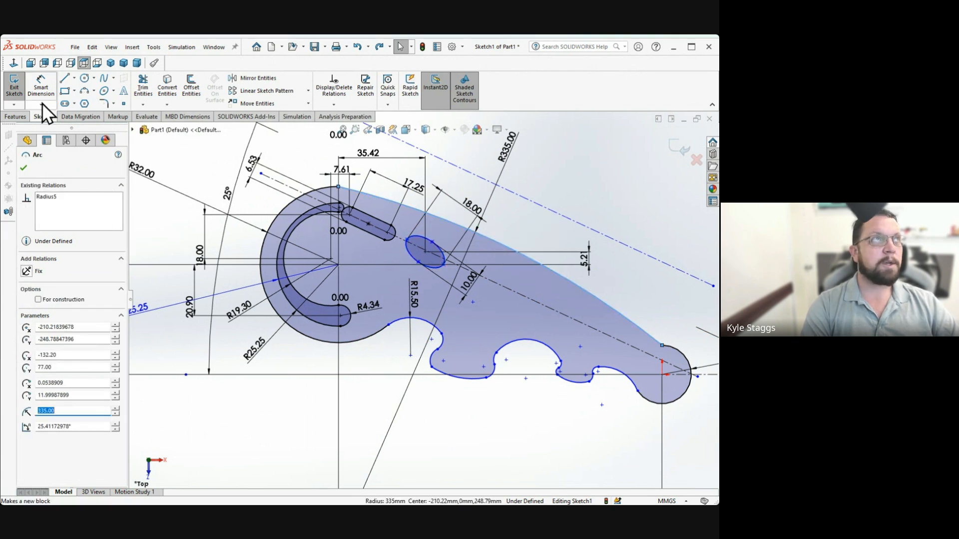
Try to add a second radius dimension to the long upper edge arc
click(50, 82)
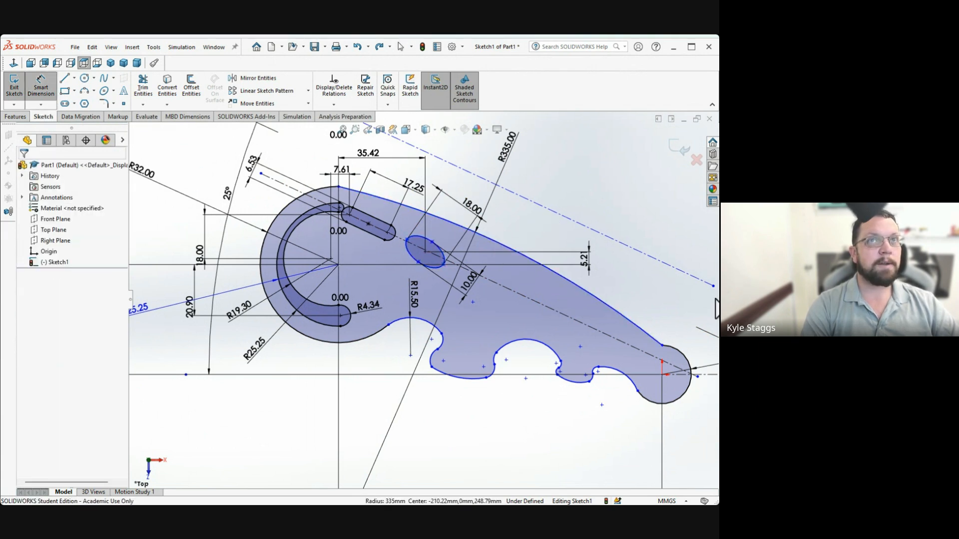
click(595, 295)
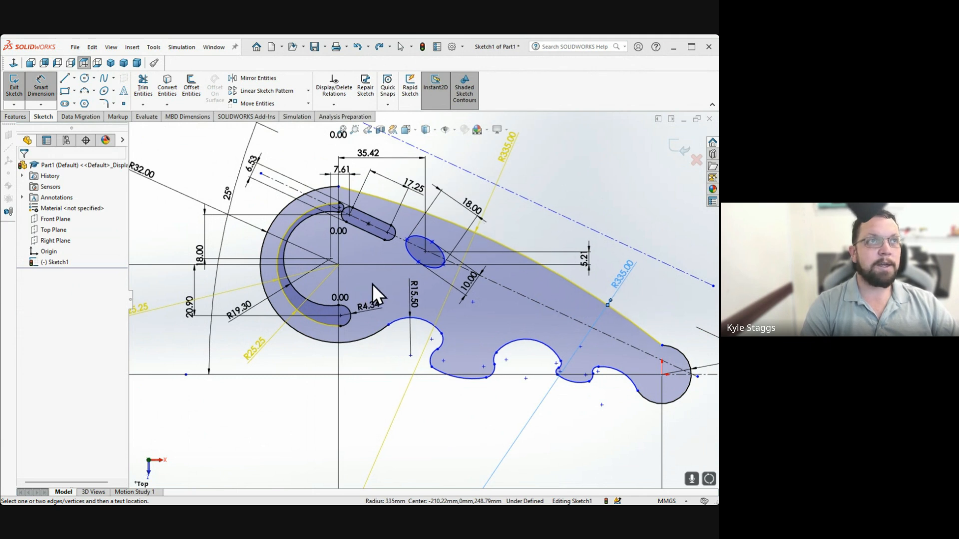
click(340, 304)
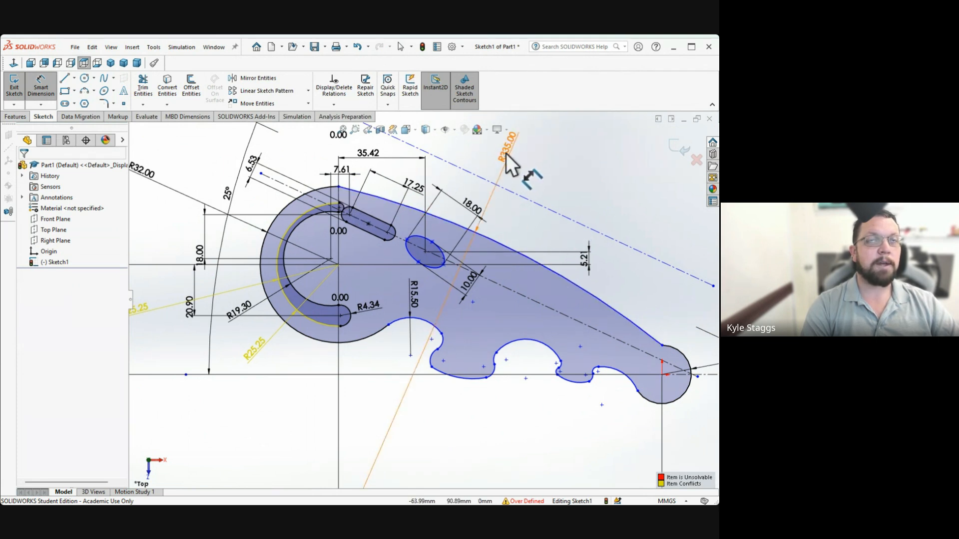
Try an aligned distance dimension between the two endpoints of the long upper arc, and delete it again
click(339, 186)
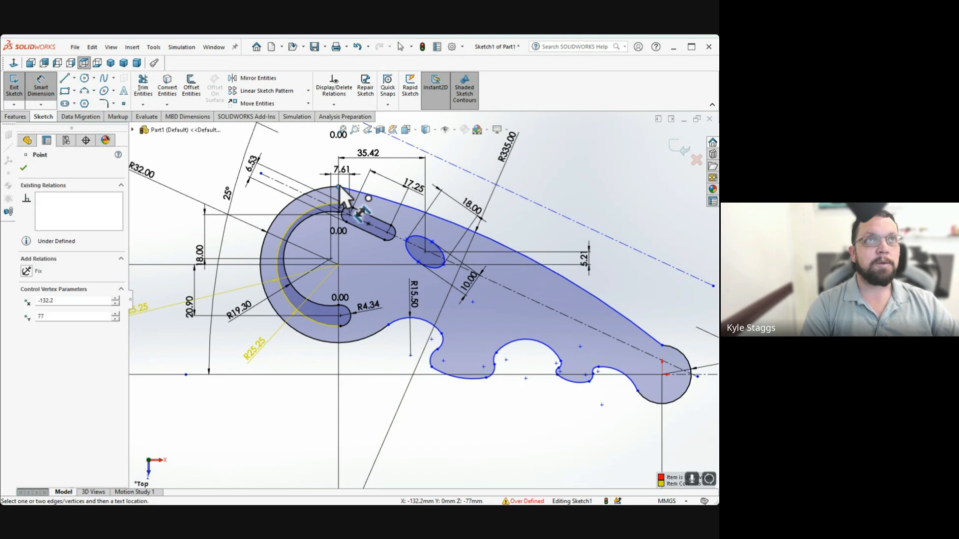
click(662, 345)
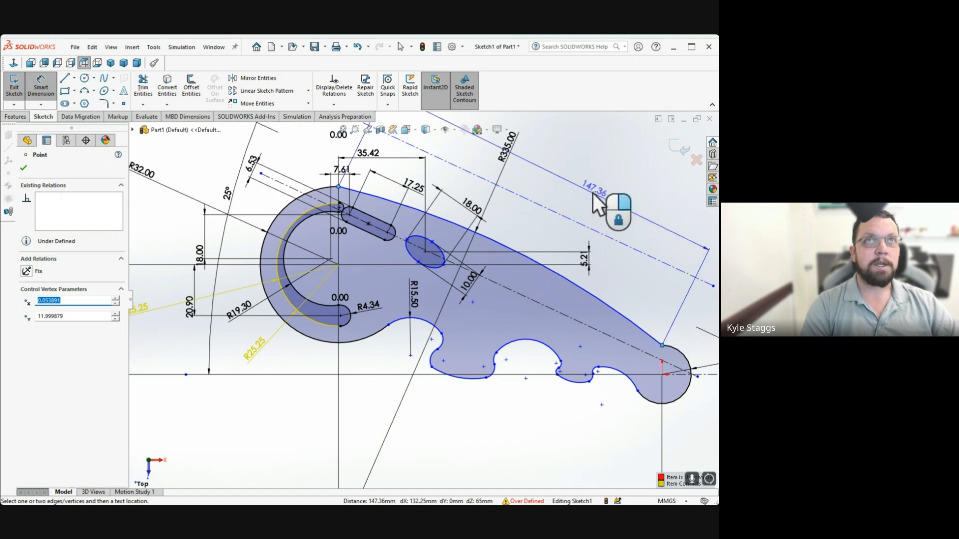
scroll(625, 205, up, 2)
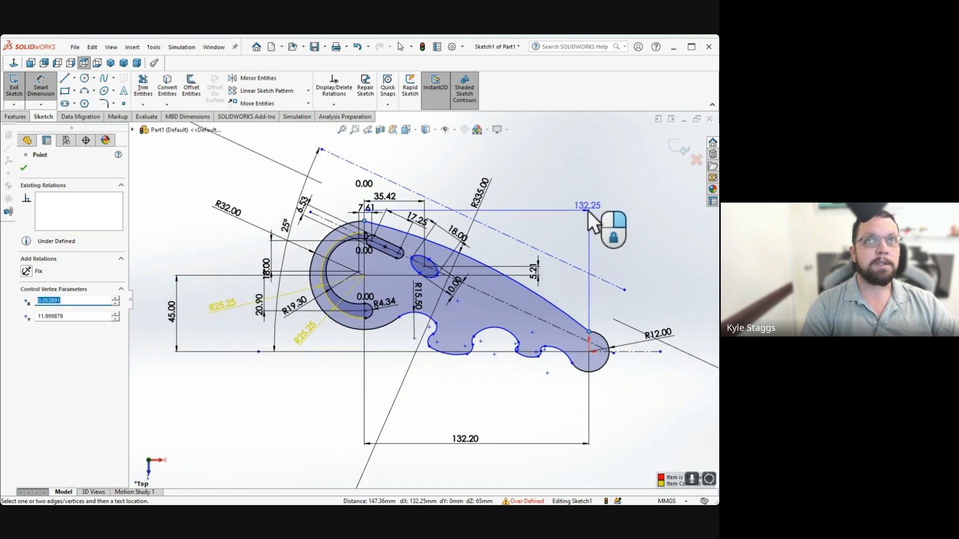
click(614, 207)
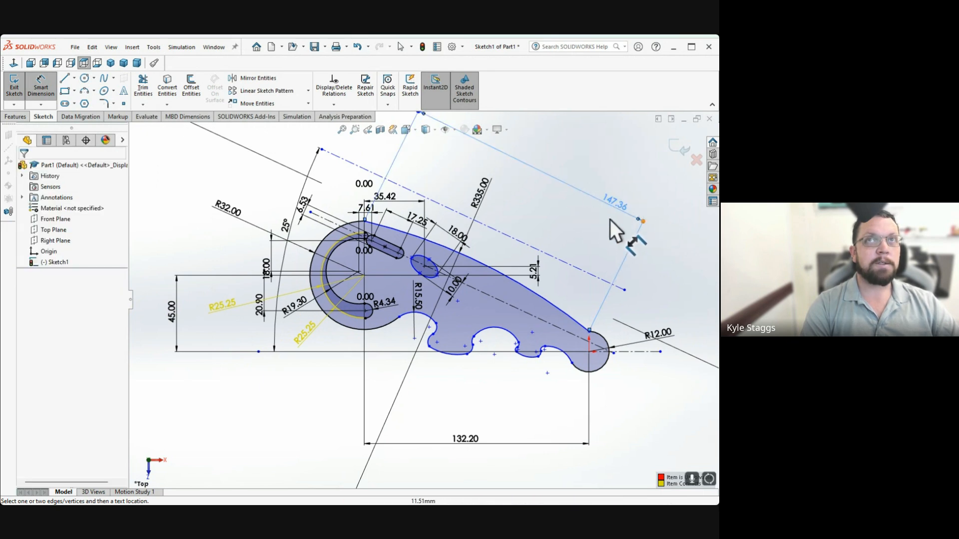
scroll(573, 210, down, 2)
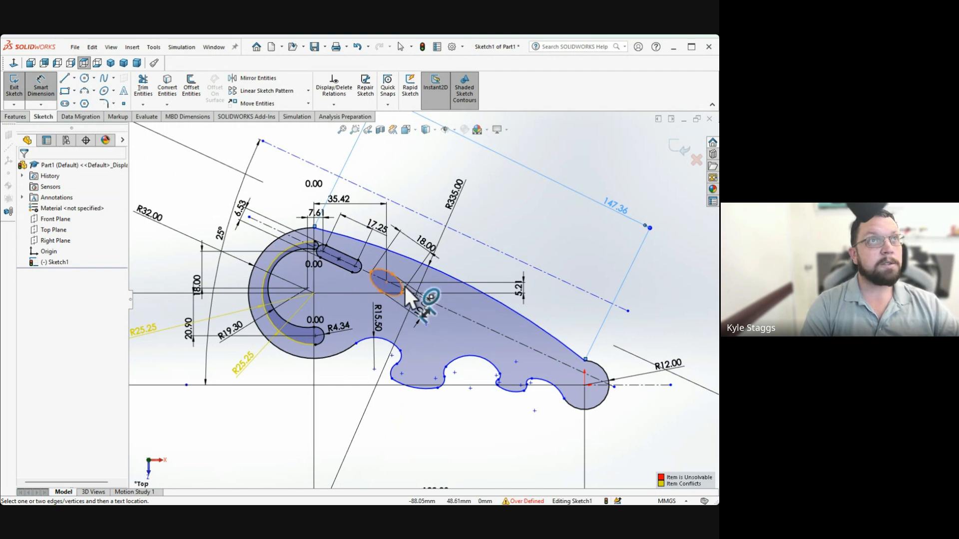
key(Escape)
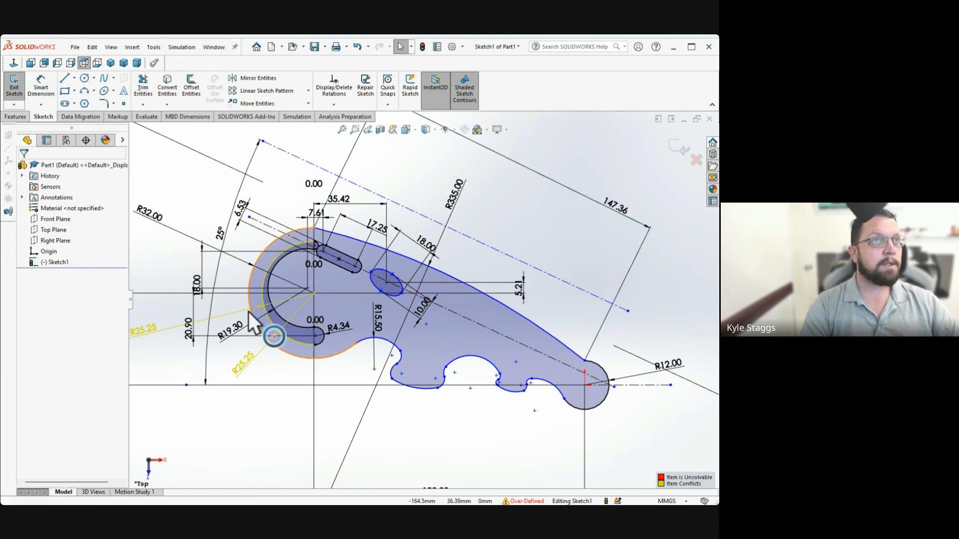
click(650, 228)
key(Delete)
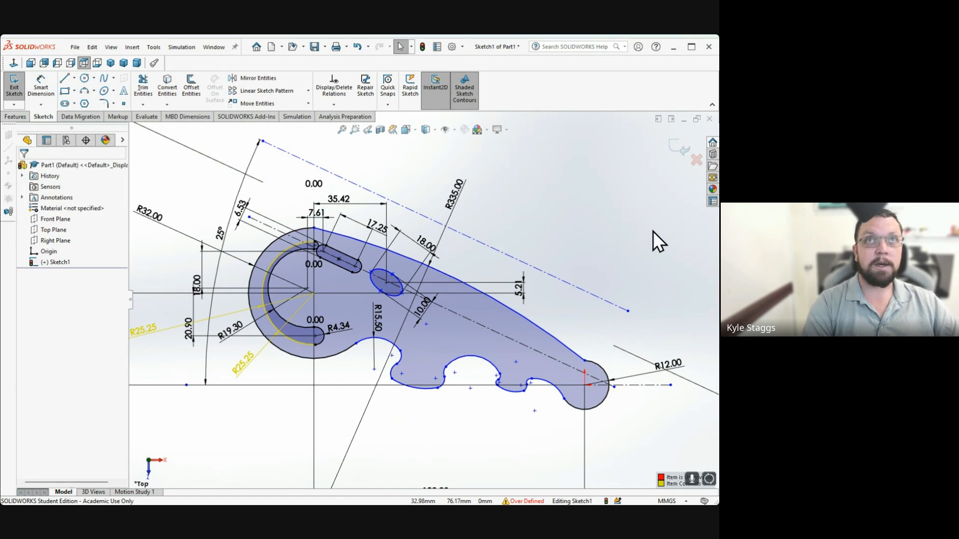
Try a vertical dimension from the long arc's upper endpoint to the large round end's centre, and delete it again
click(42, 90)
click(314, 226)
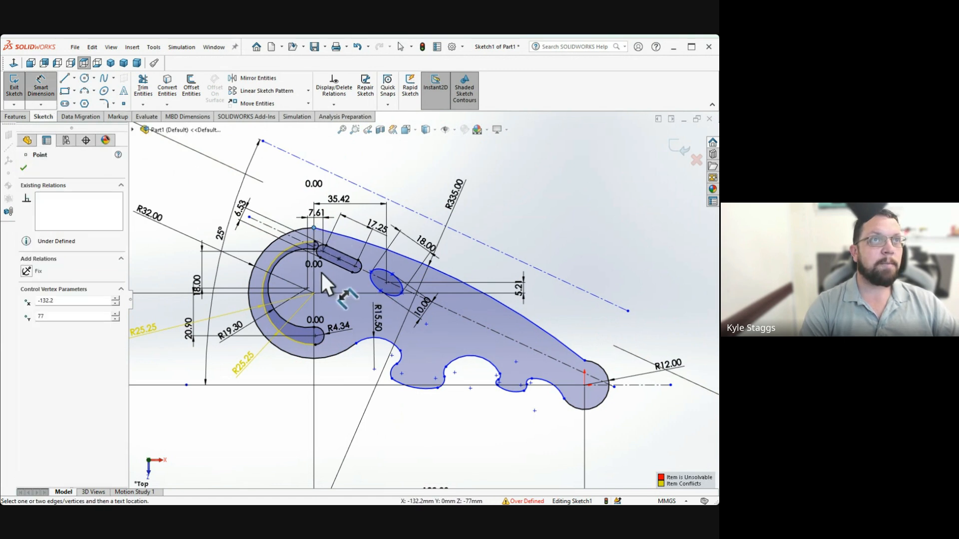
click(402, 293)
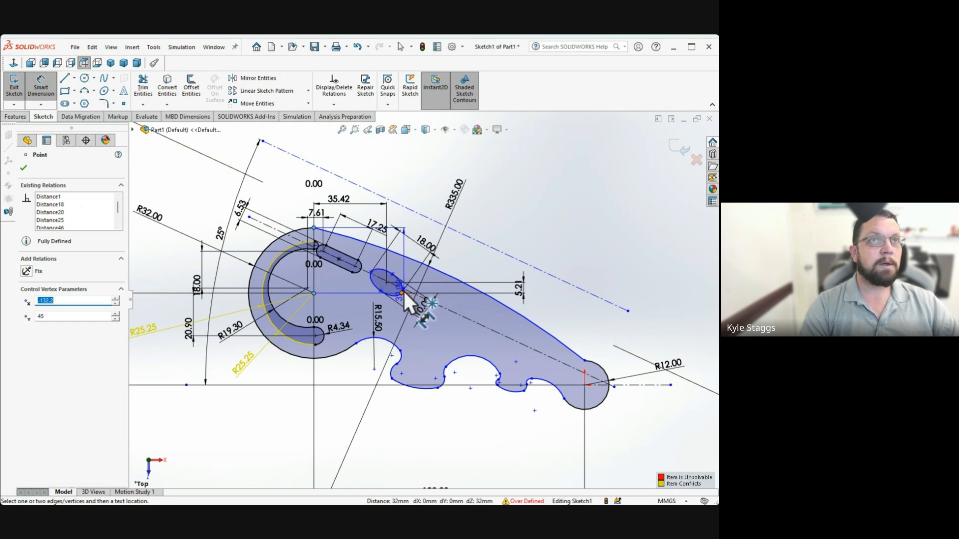
click(175, 283)
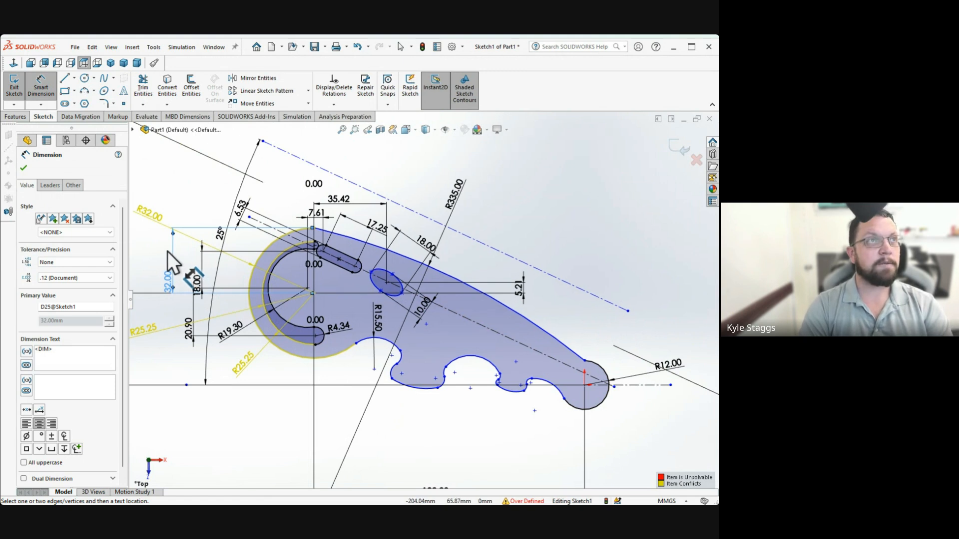
key(Delete)
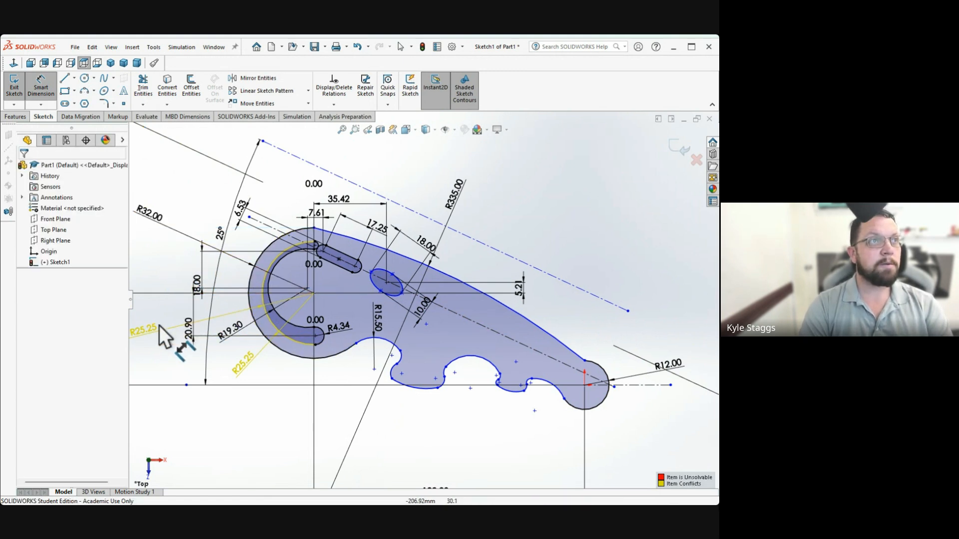
Delete the duplicate R25.25 dimension on the crescent's outer arc
click(146, 331)
key(Delete)
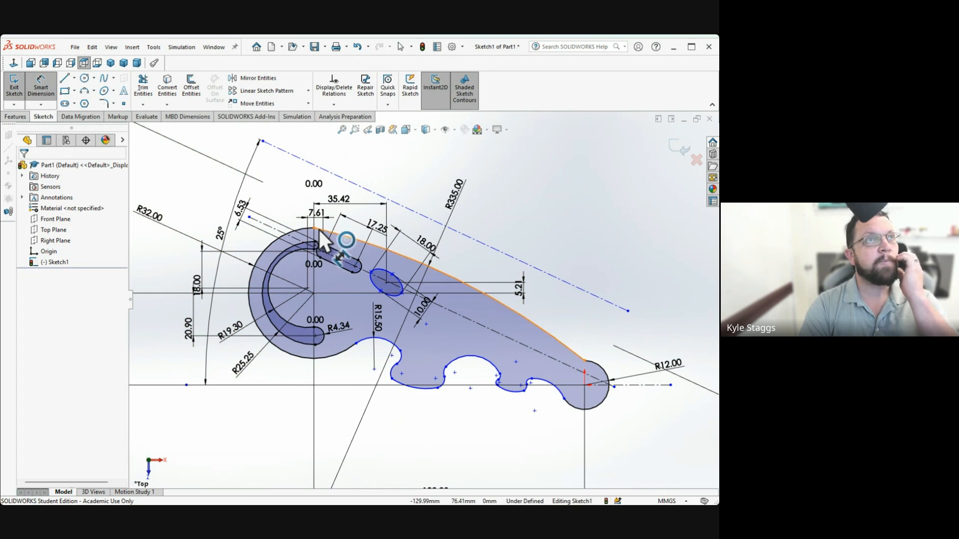
Try dimensioning the long upper arc again while checking its angle and radius parameters
click(39, 82)
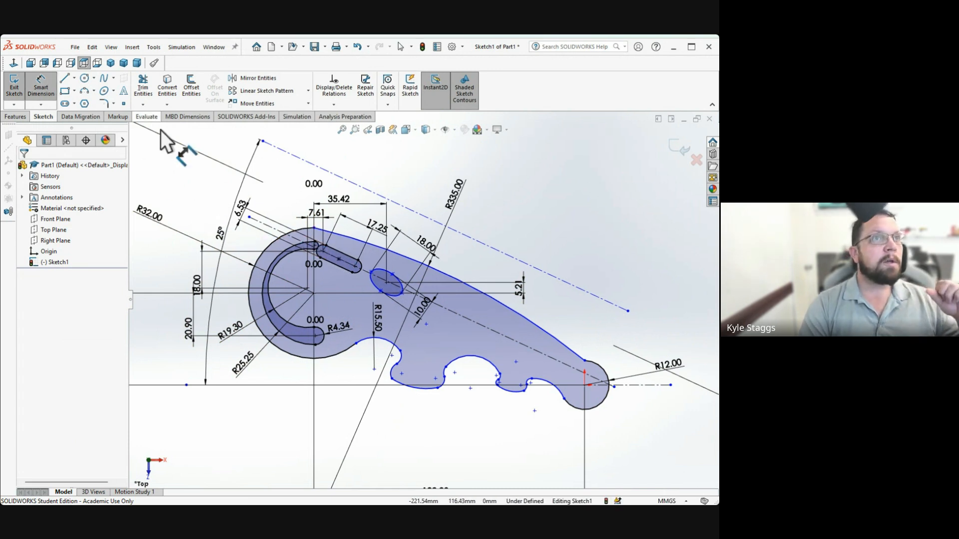
click(499, 302)
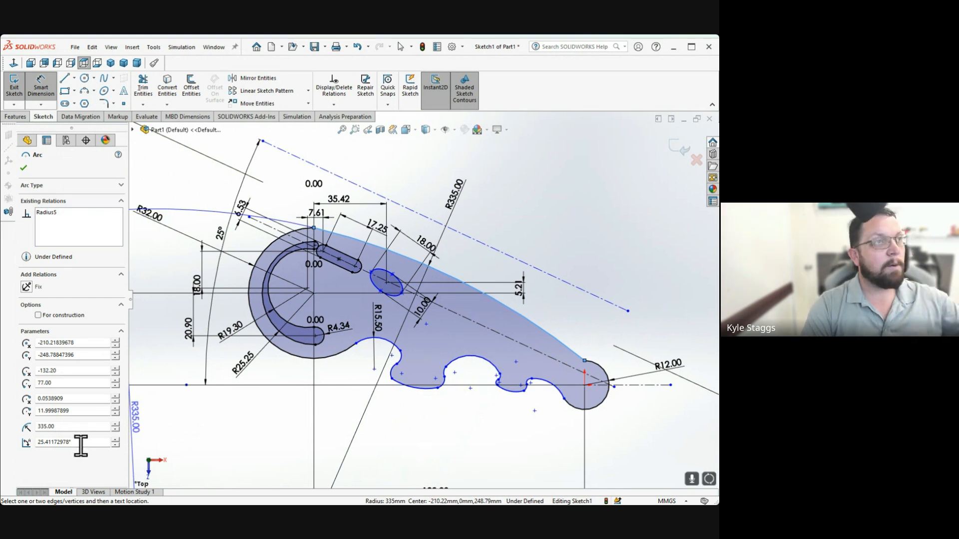
drag(136, 424, 123, 397)
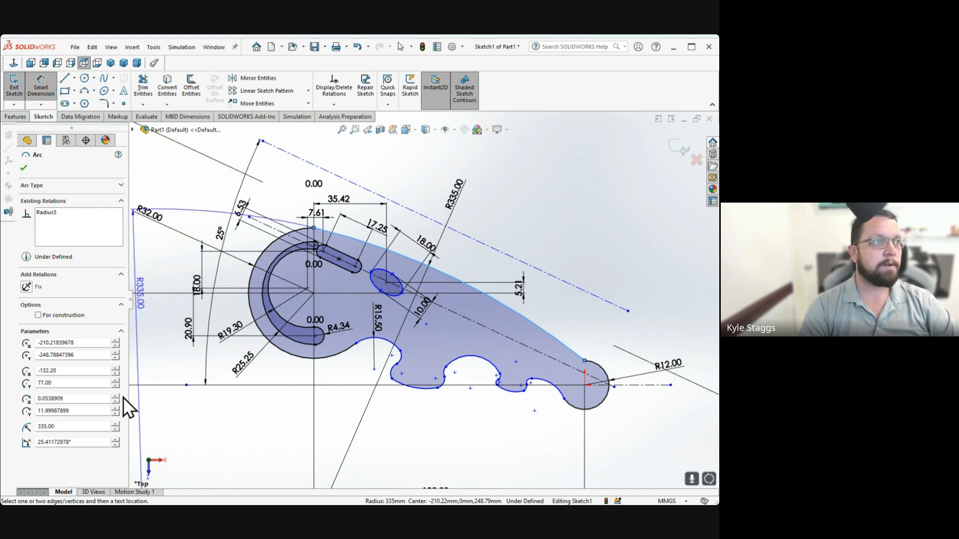
double_click(76, 442)
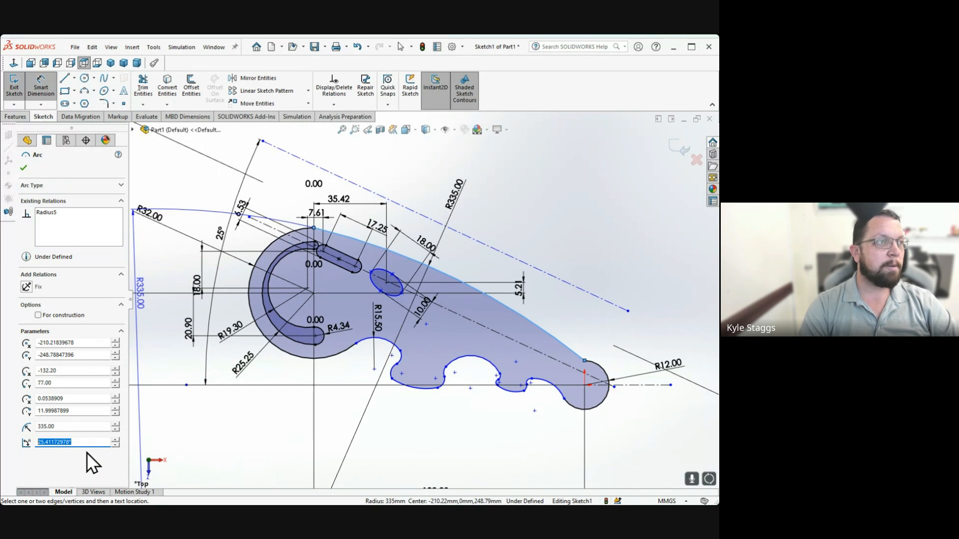
drag(141, 294, 447, 222)
key(Escape)
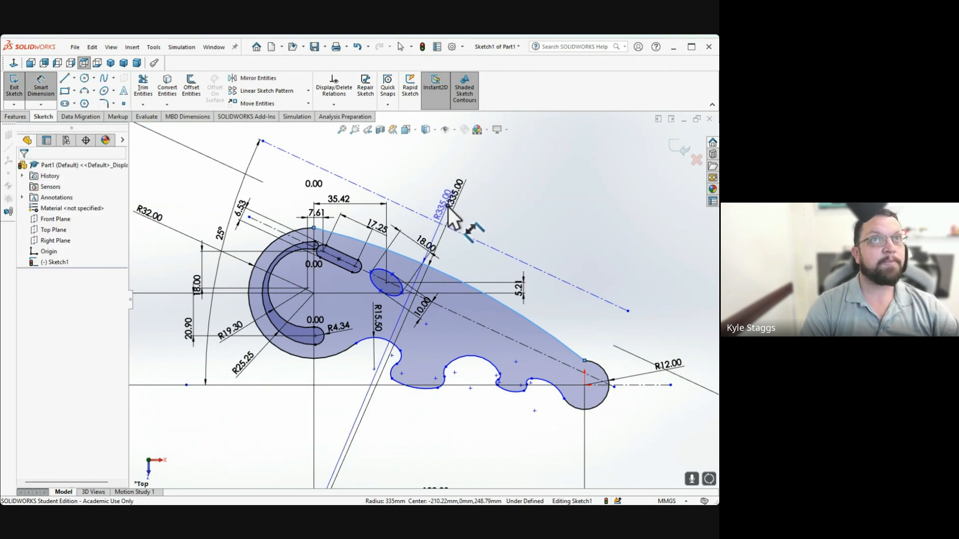
key(Escape)
Delete the existing R335 radius dimension from the long upper arc
click(452, 202)
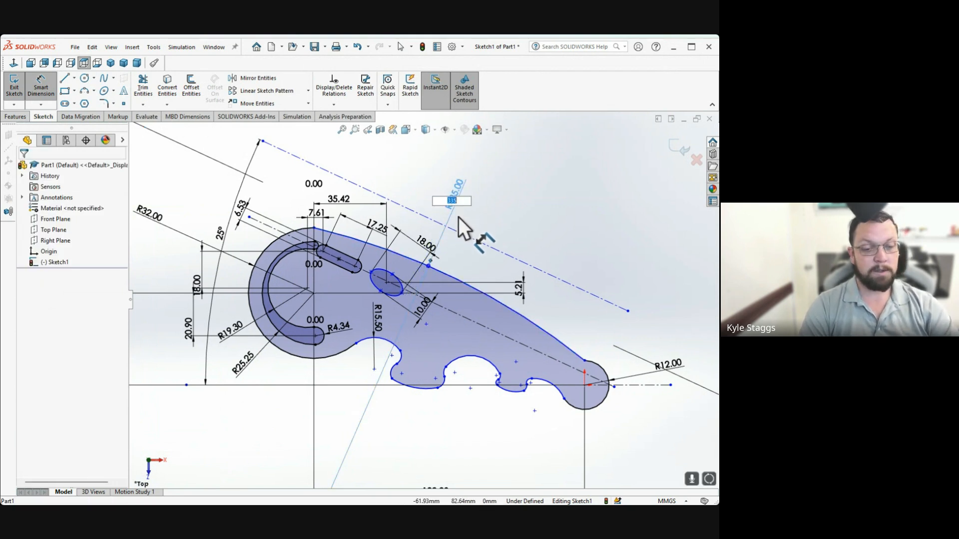
key(Escape)
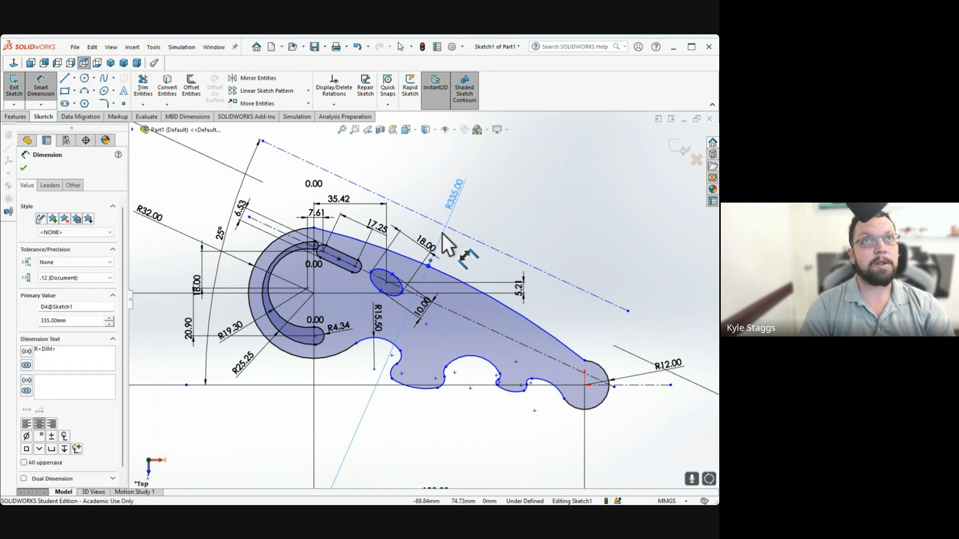
key(Delete)
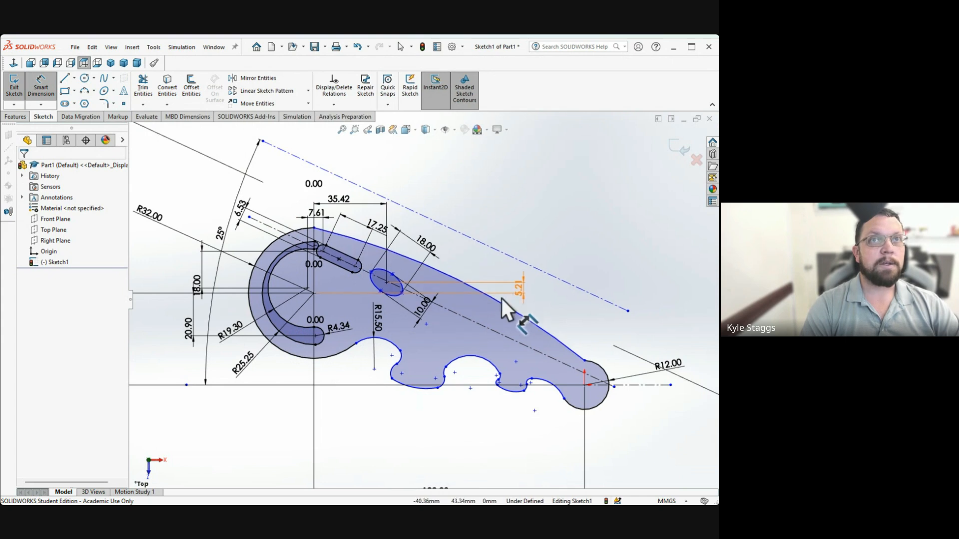
Set the long upper arc's angle to 25° and dimension its radius as 335 mm, placing the dimension above the arc
click(517, 312)
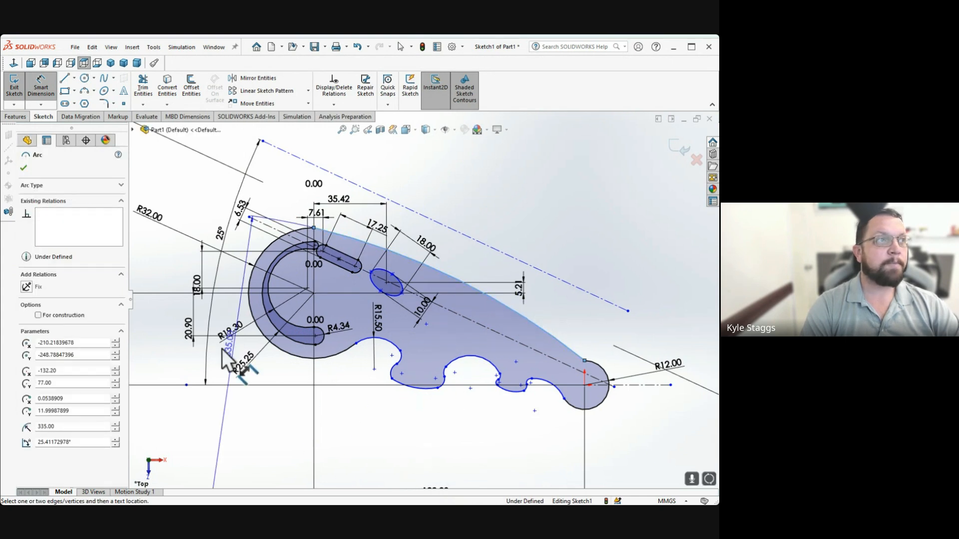
double_click(79, 442)
text(25)
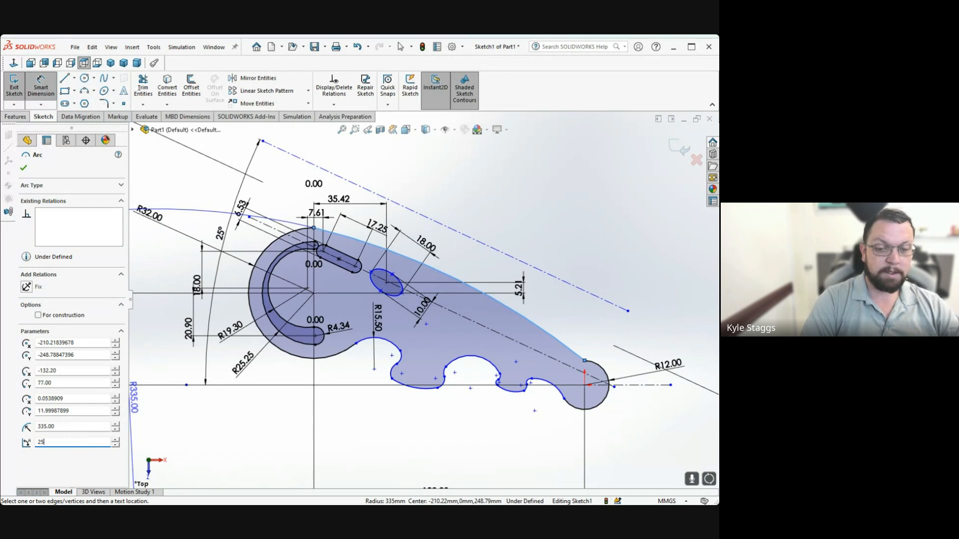
key(Return)
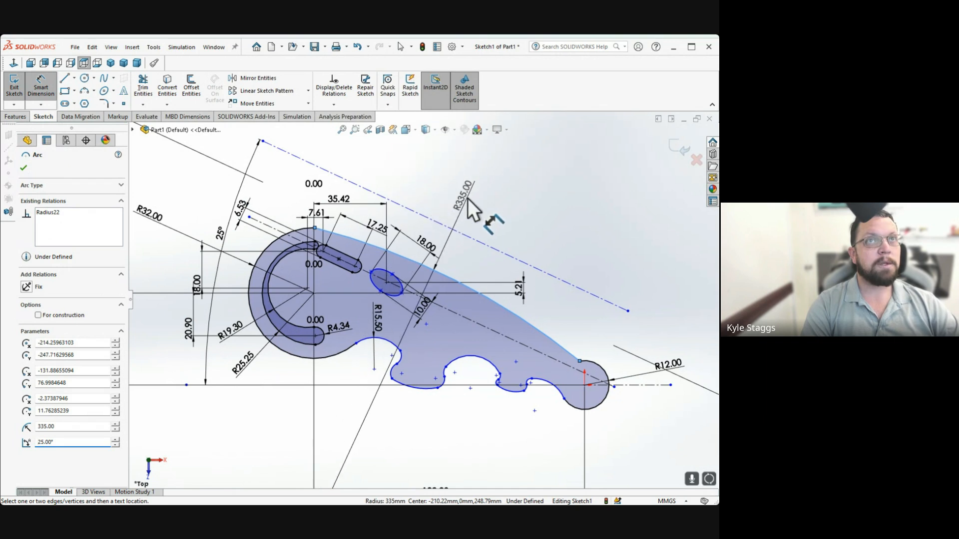
click(24, 169)
click(517, 221)
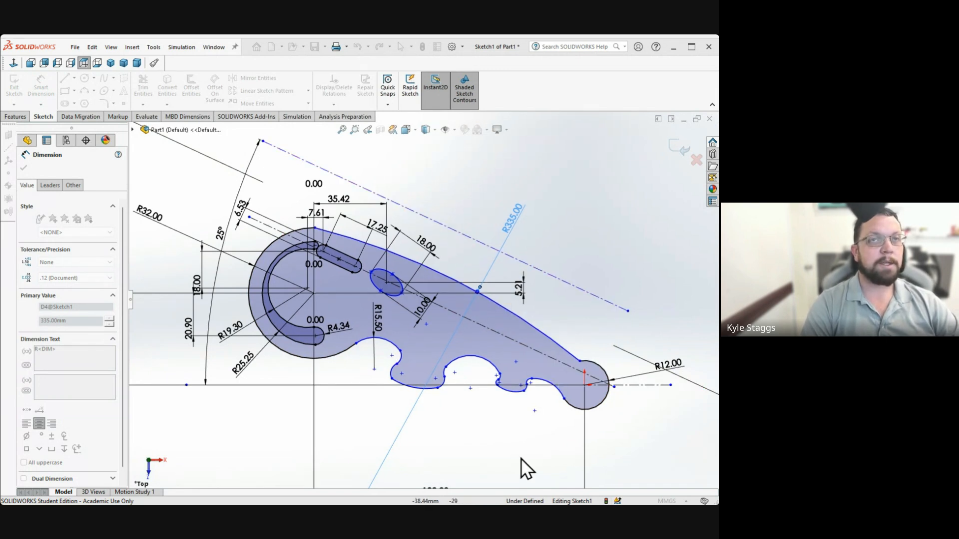
Locate the long upper arc's centre point far below the part and check it against the origin
scroll(385, 358, down, 2)
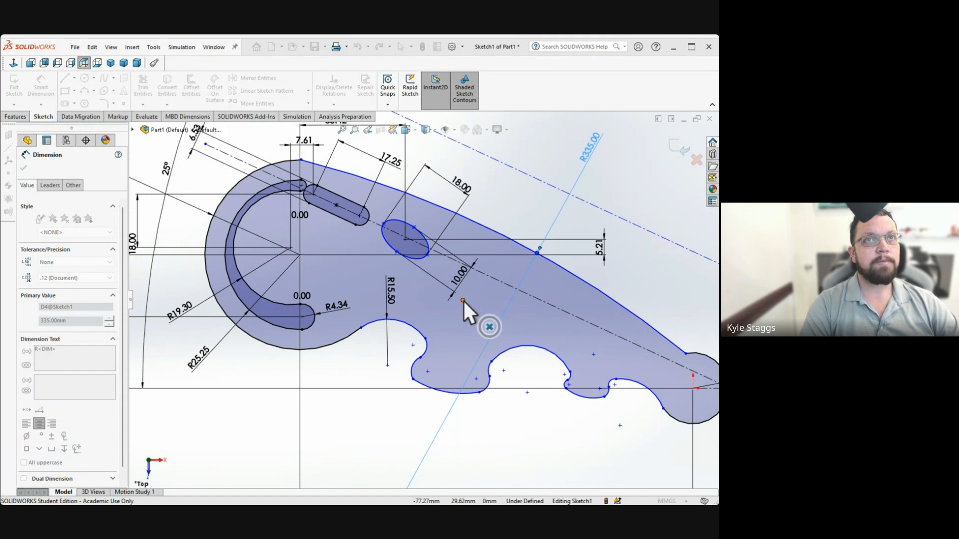
scroll(472, 292, up, 3)
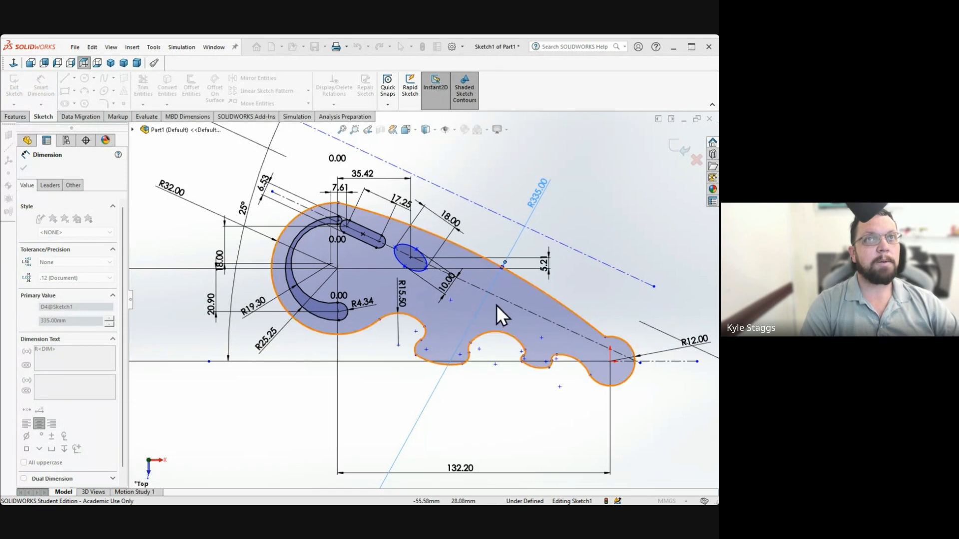
scroll(487, 290, up, 6)
scroll(412, 358, down, 2)
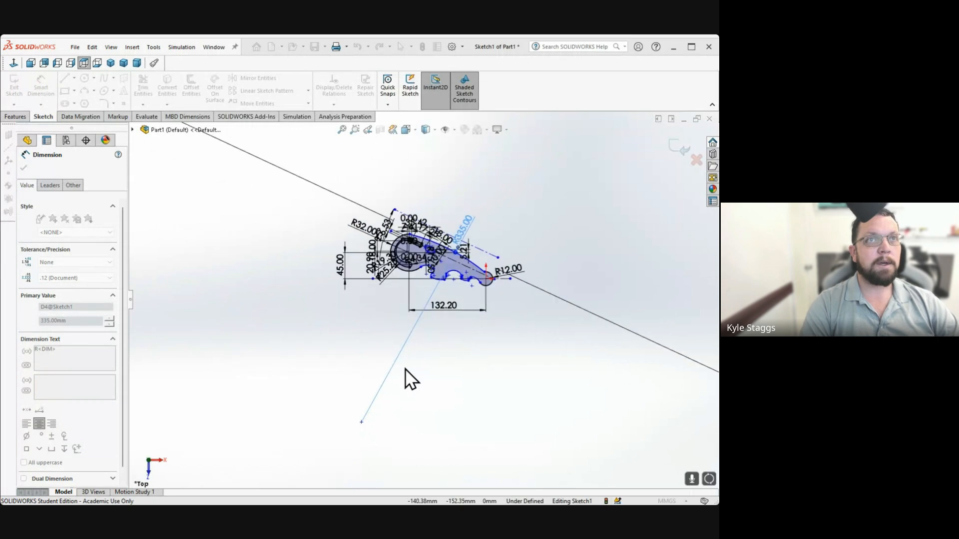
click(361, 422)
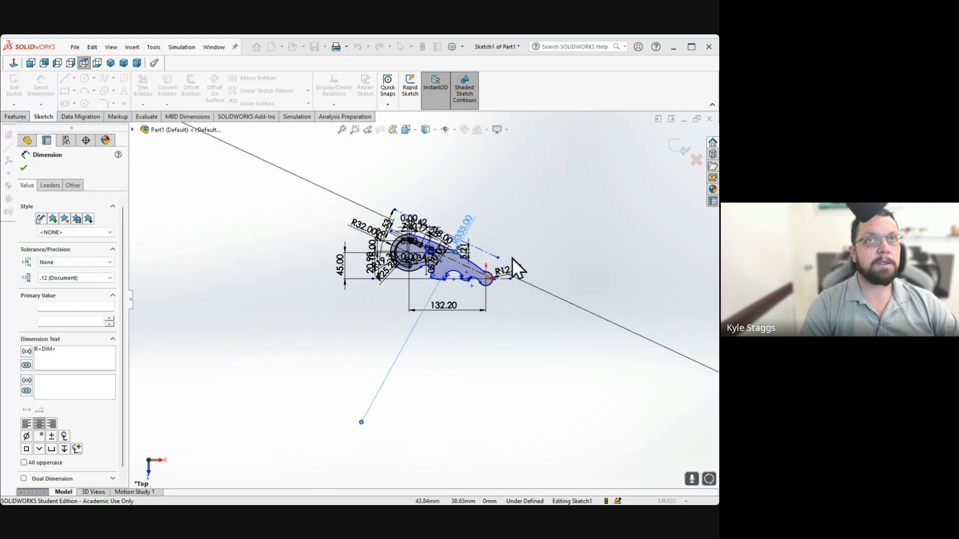
click(486, 279)
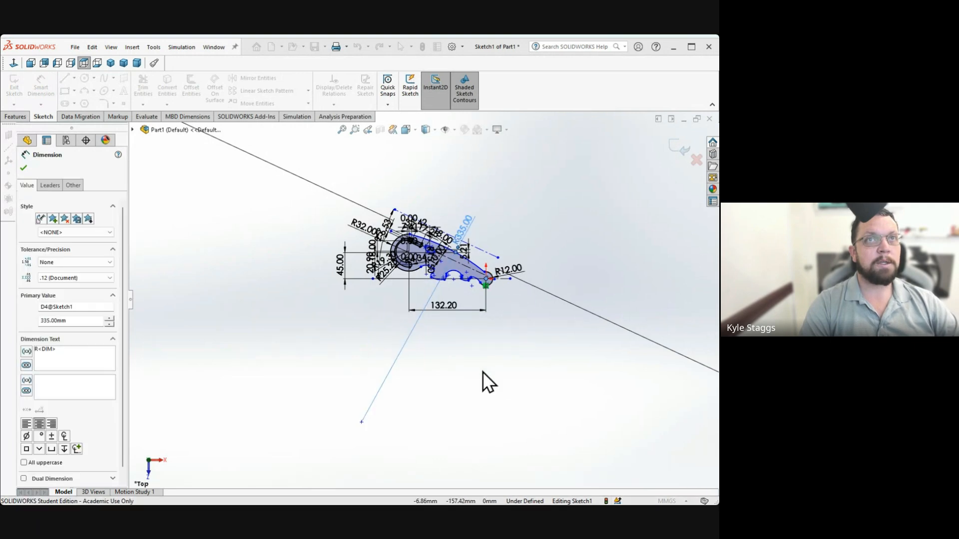
click(448, 205)
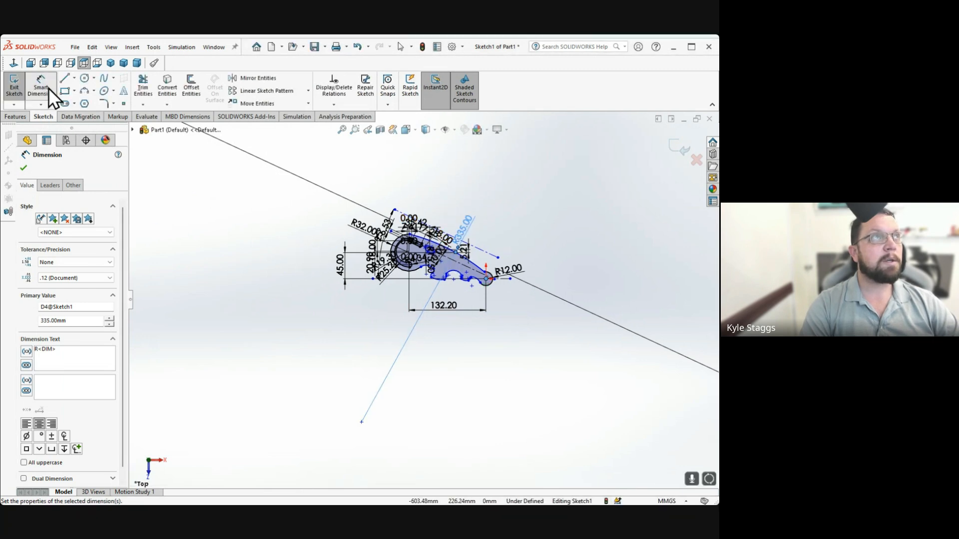
click(273, 281)
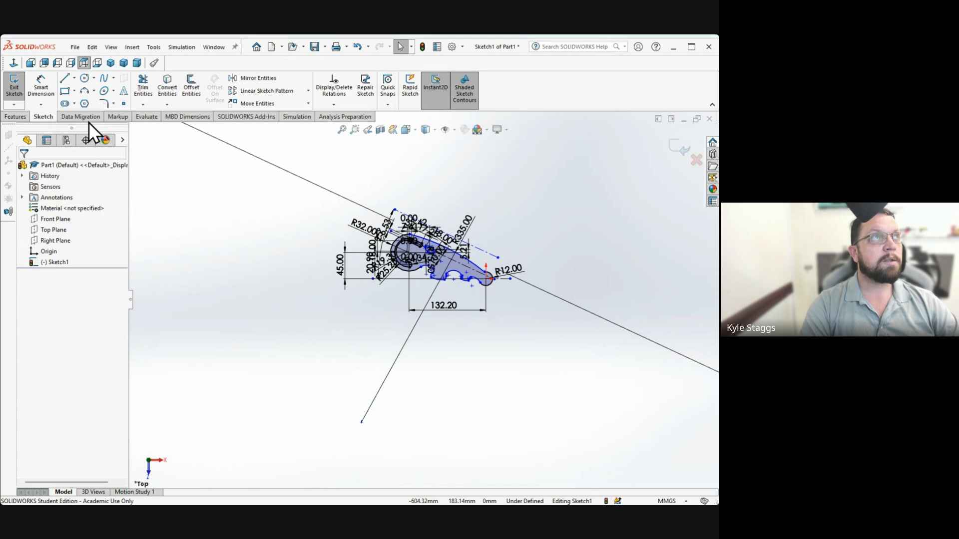
Dimension the vertical distance from the long upper arc's centre point to the origin as 247.75 mm
click(41, 86)
click(362, 422)
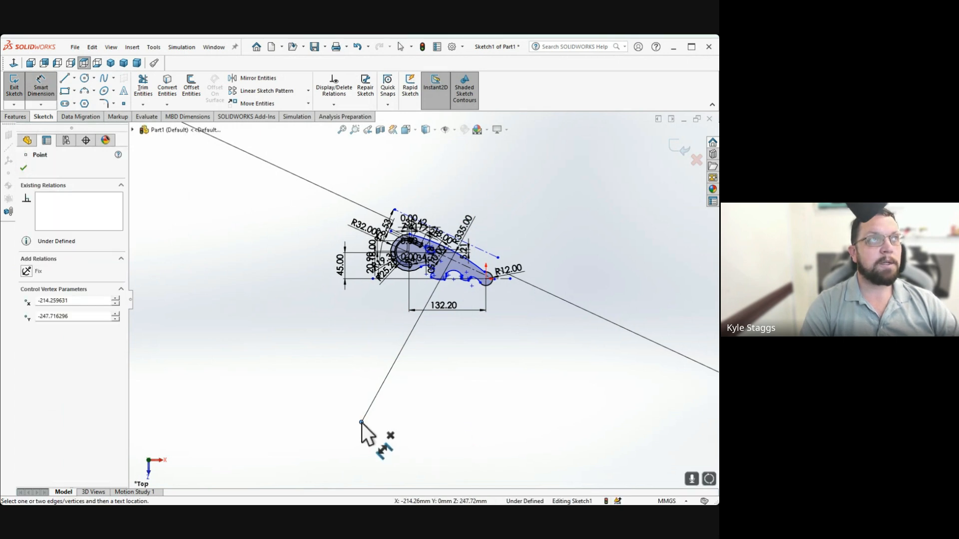
scroll(482, 287, down, 4)
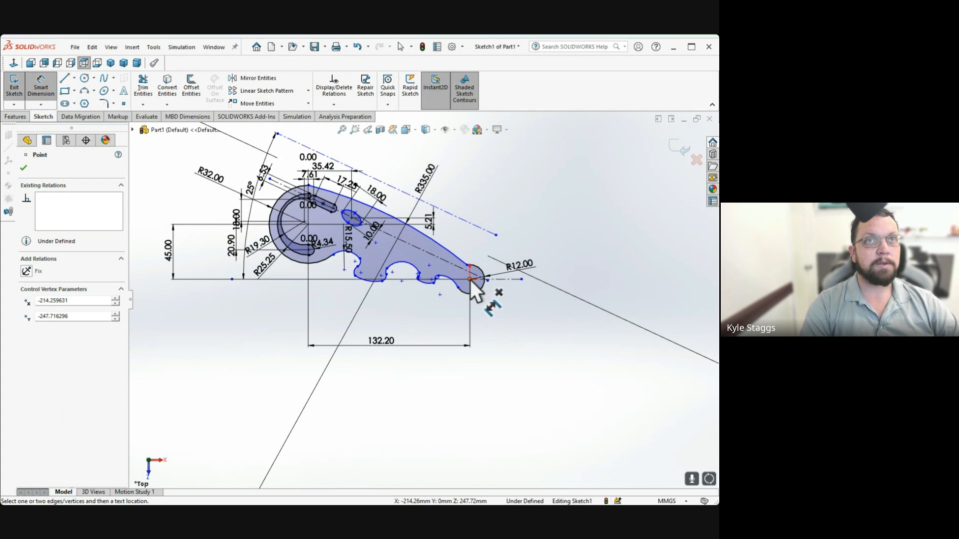
click(468, 281)
scroll(492, 386, up, 2)
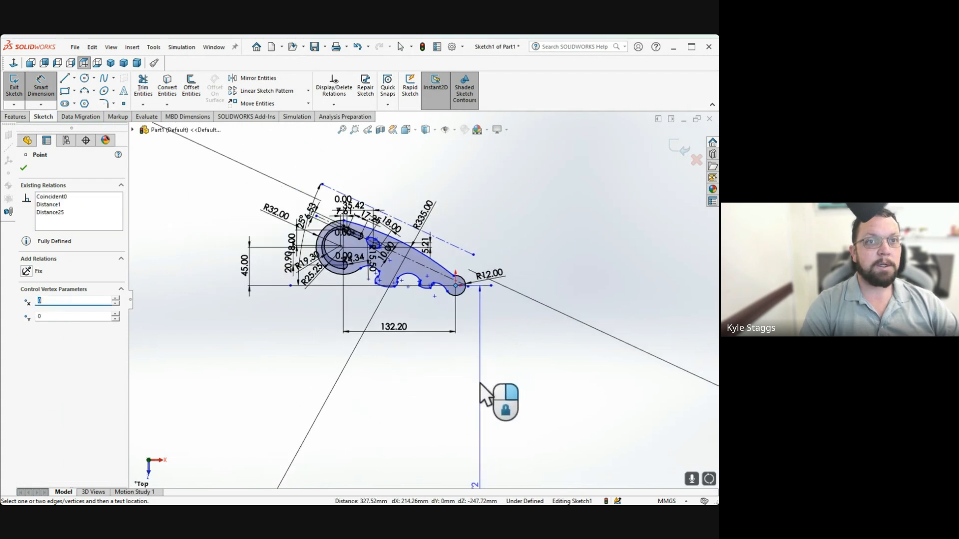
scroll(492, 380, up, 2)
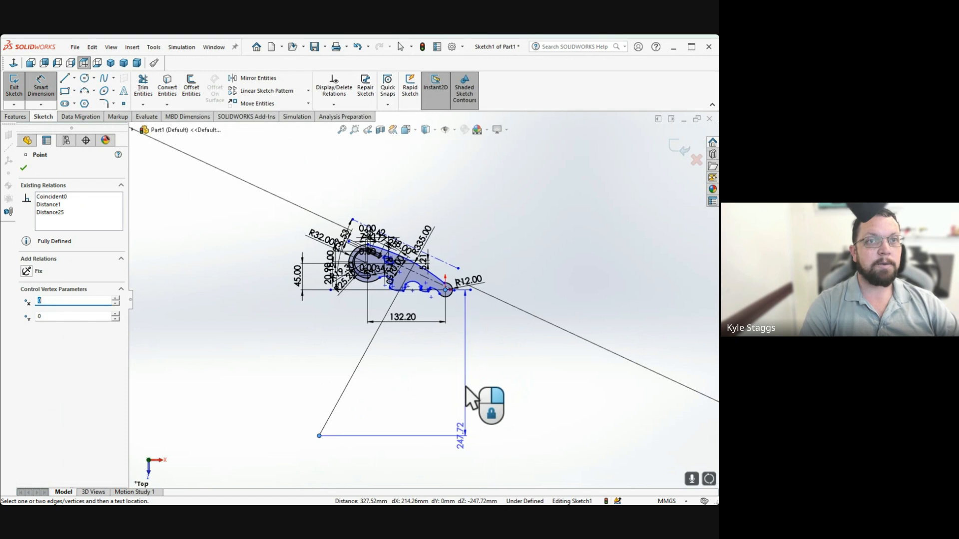
click(466, 389)
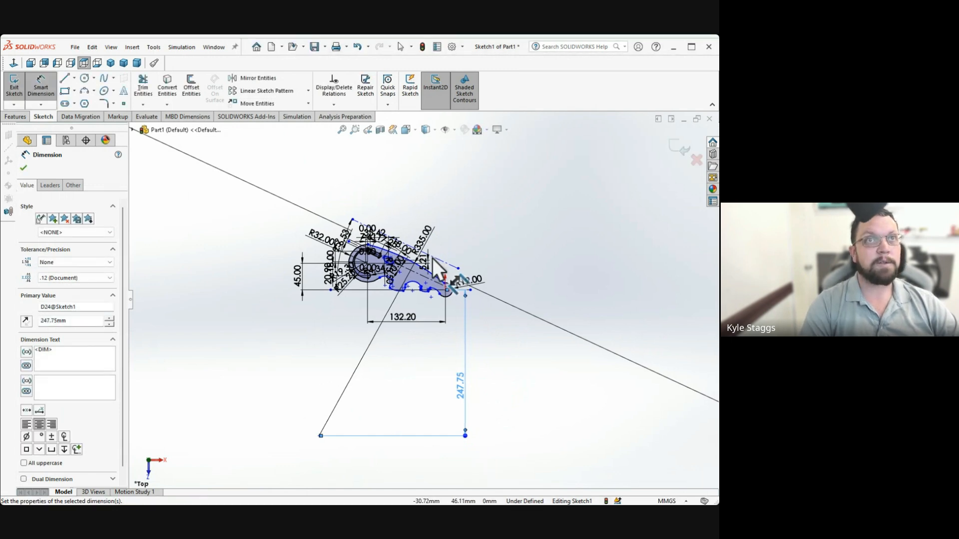
Dimension the horizontal distance between the origin and the long upper arc's centre point as 214 mm, placed below the centre point
scroll(439, 299, down, 5)
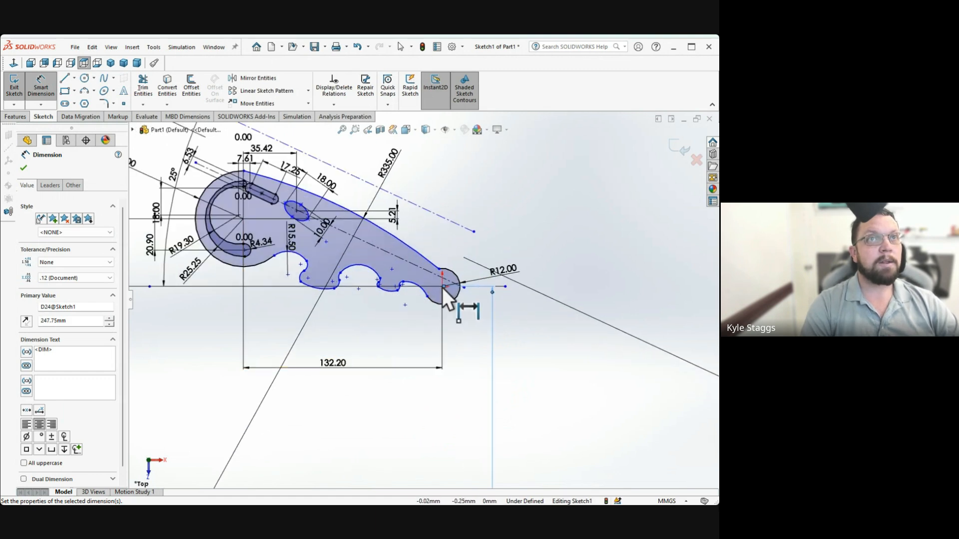
scroll(444, 287, down, 10)
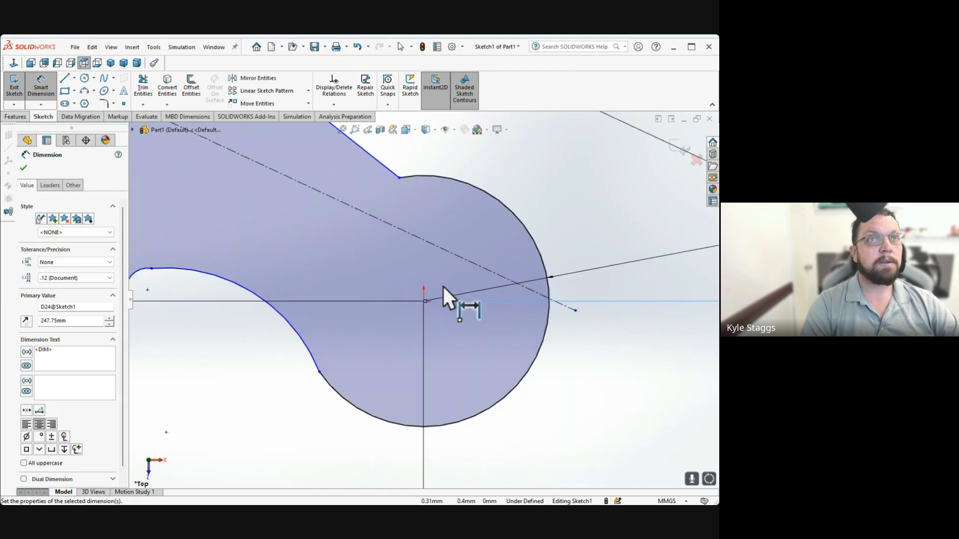
scroll(413, 312, up, 3)
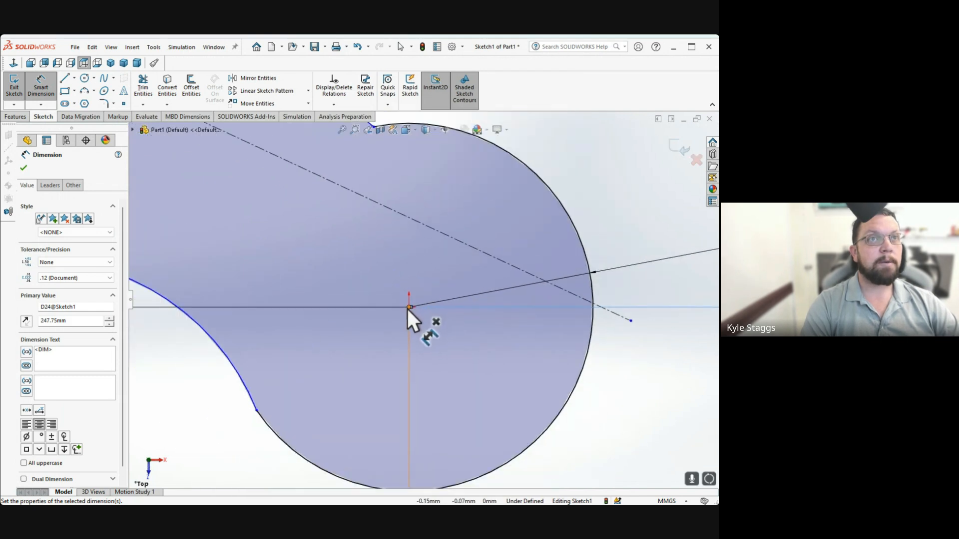
click(408, 307)
scroll(394, 340, up, 8)
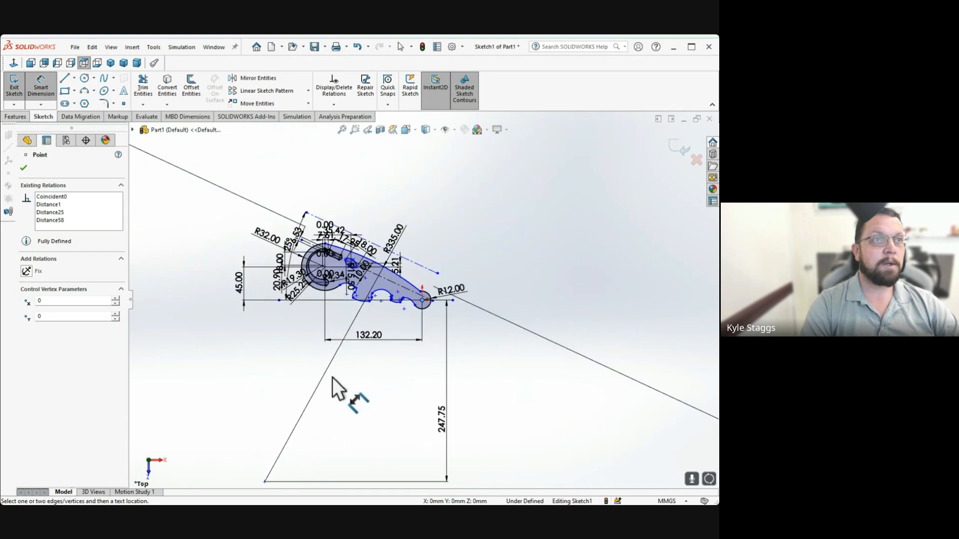
click(314, 426)
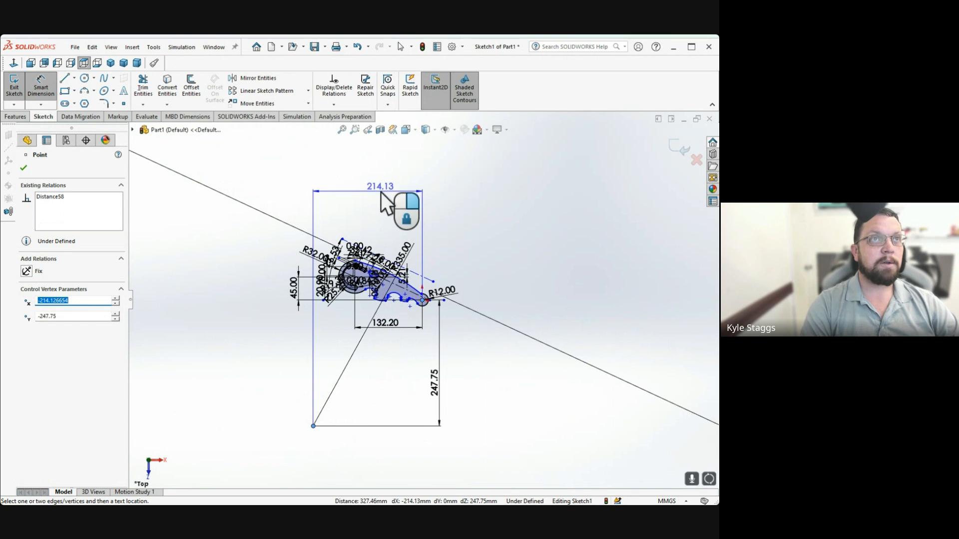
click(375, 444)
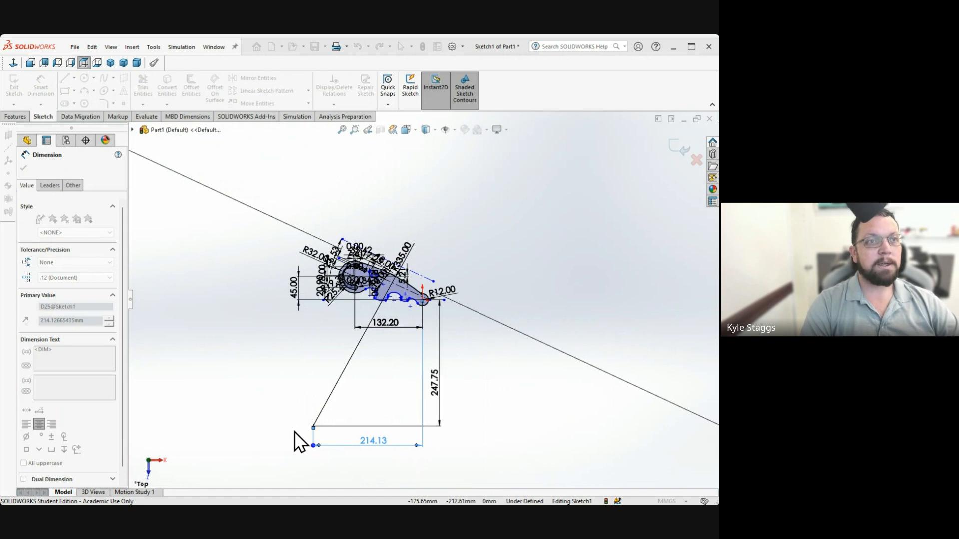
text(214)
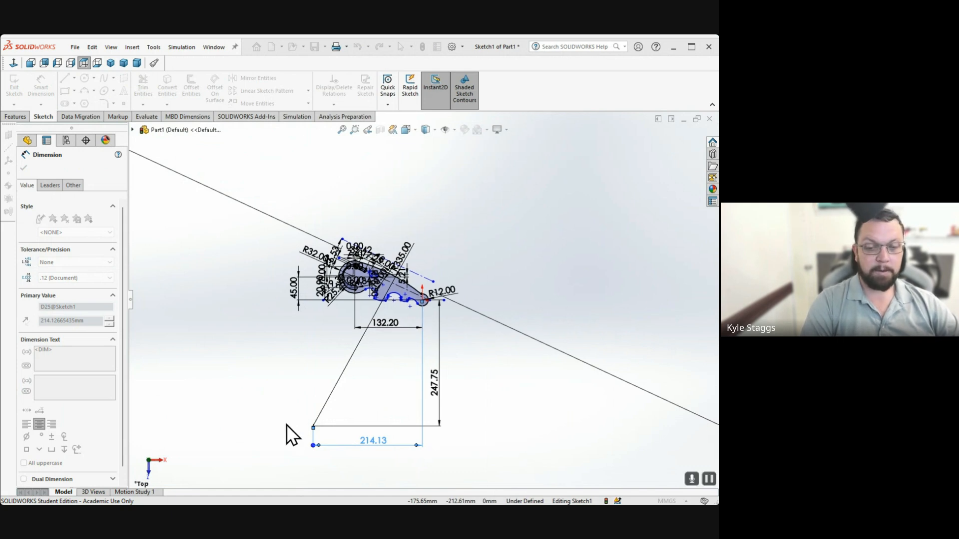
key(Return)
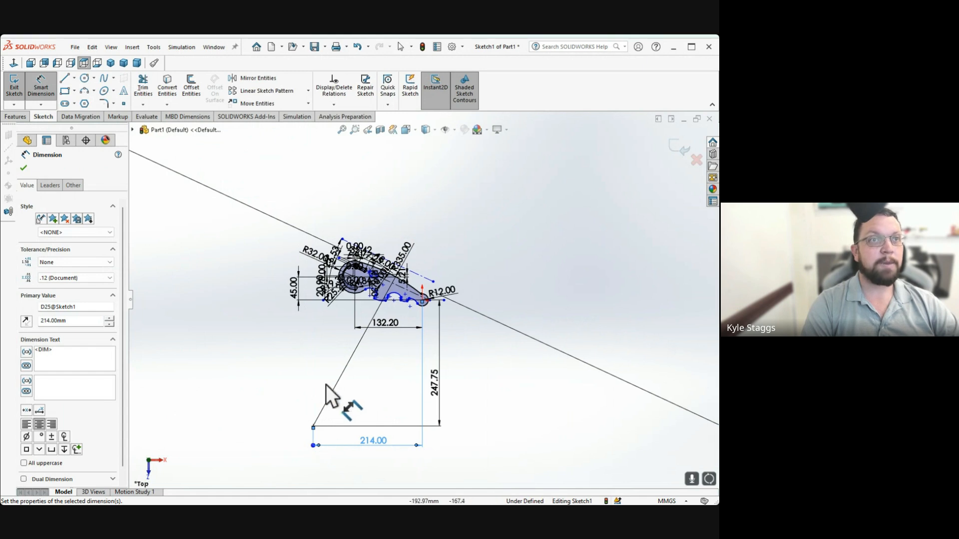
key(Escape)
Dimension the horizontal distance between the R15.50 arc's centre and the large R32 end arc's centre as 29.50 mm, below the part
scroll(390, 297, down, 6)
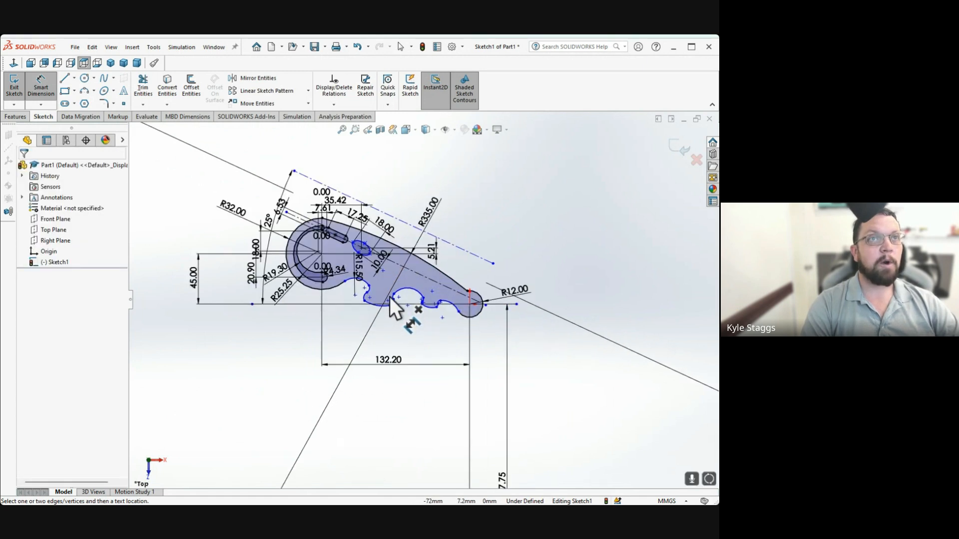
scroll(379, 270, down, 3)
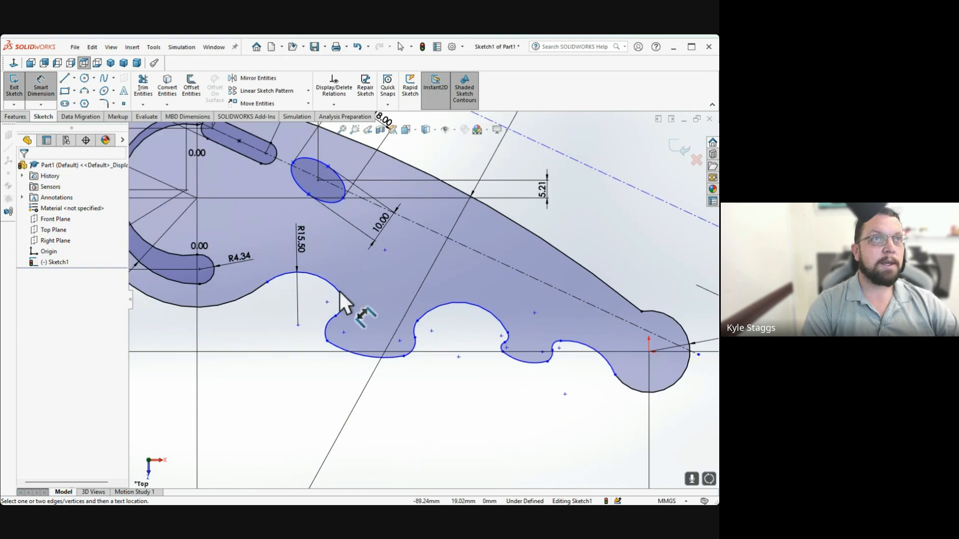
click(298, 326)
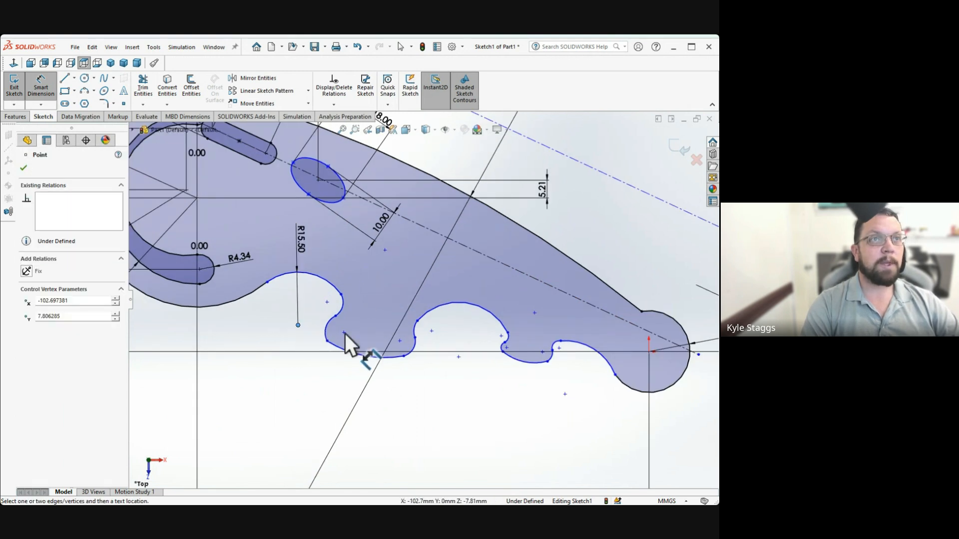
click(650, 352)
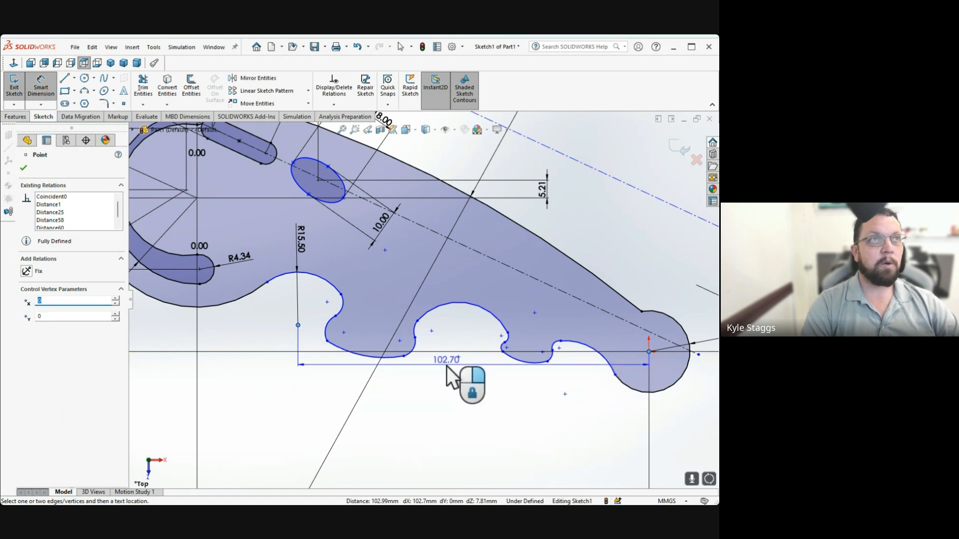
key(Escape)
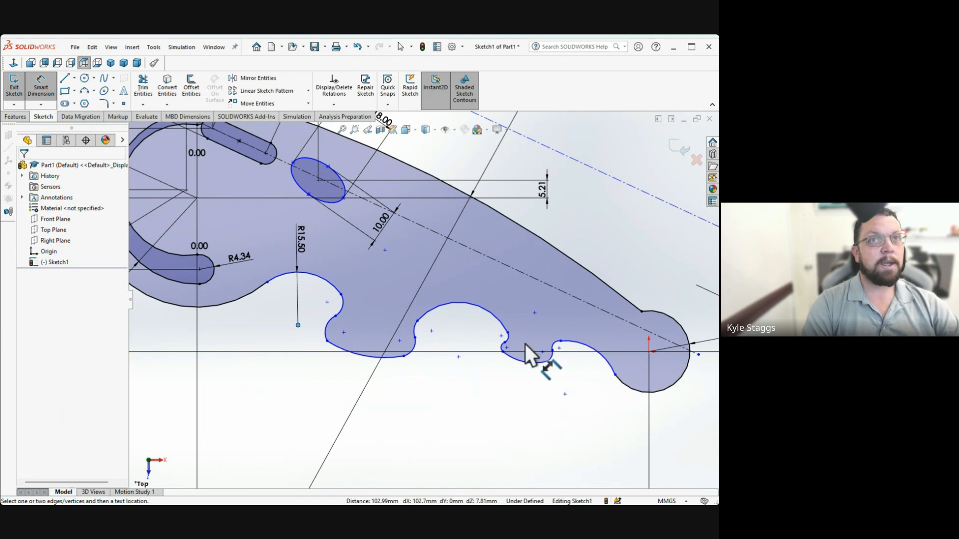
click(198, 200)
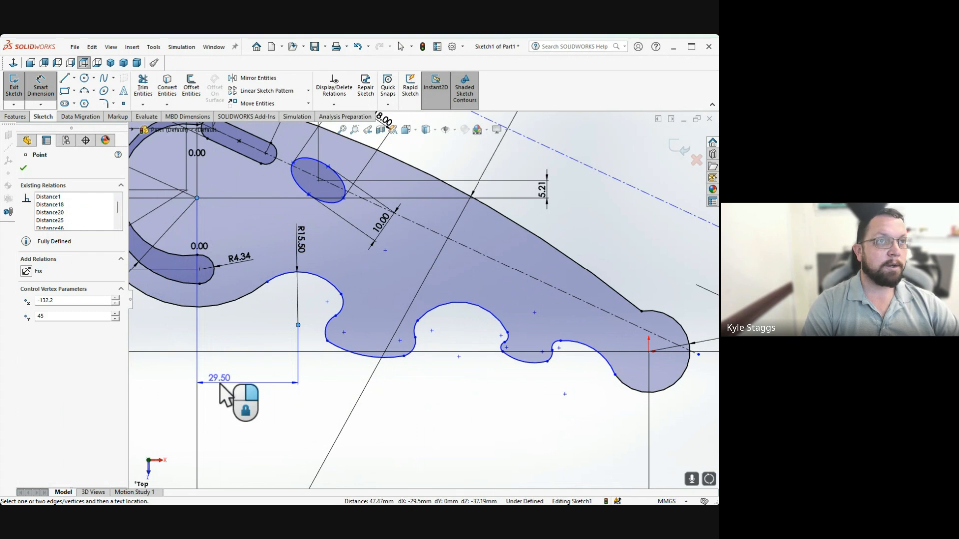
click(220, 384)
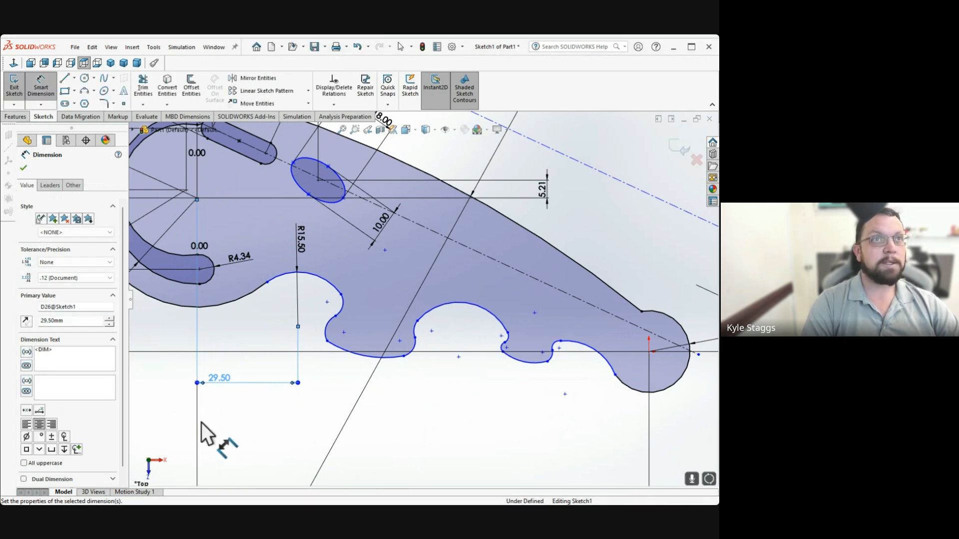
Dimension the vertical distance between the R15.50 arc's centre and the R32 end arc's centre as 37.20 mm, placed beside the part
click(298, 324)
click(196, 199)
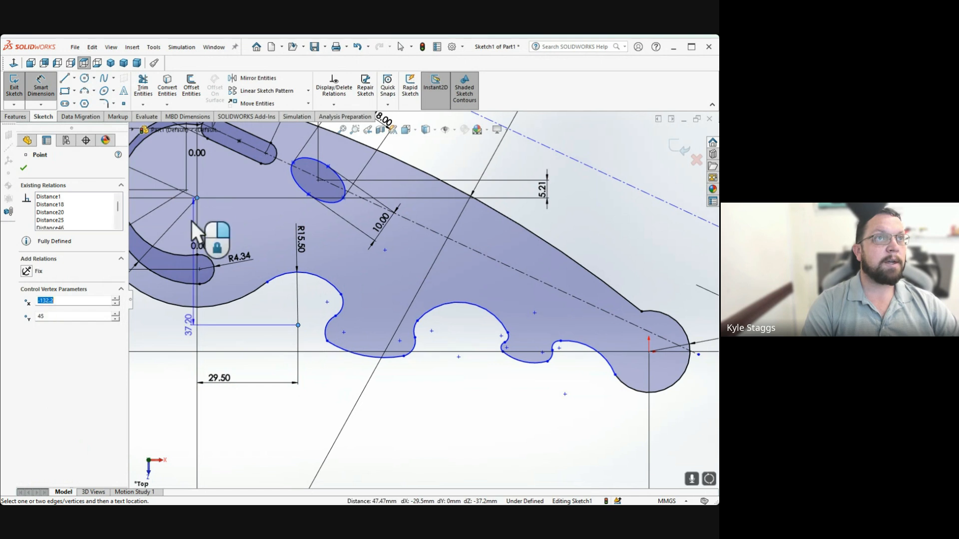
key(f)
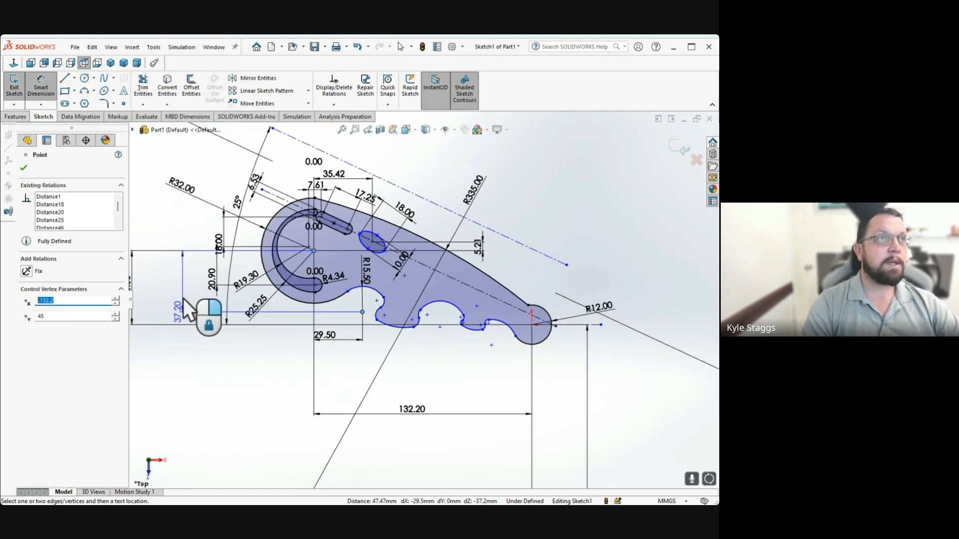
click(178, 304)
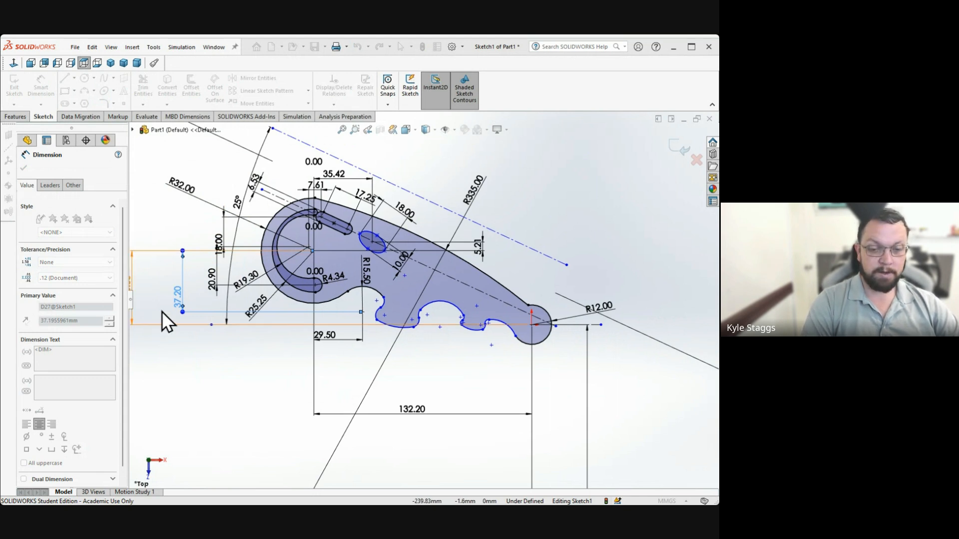
key(Return)
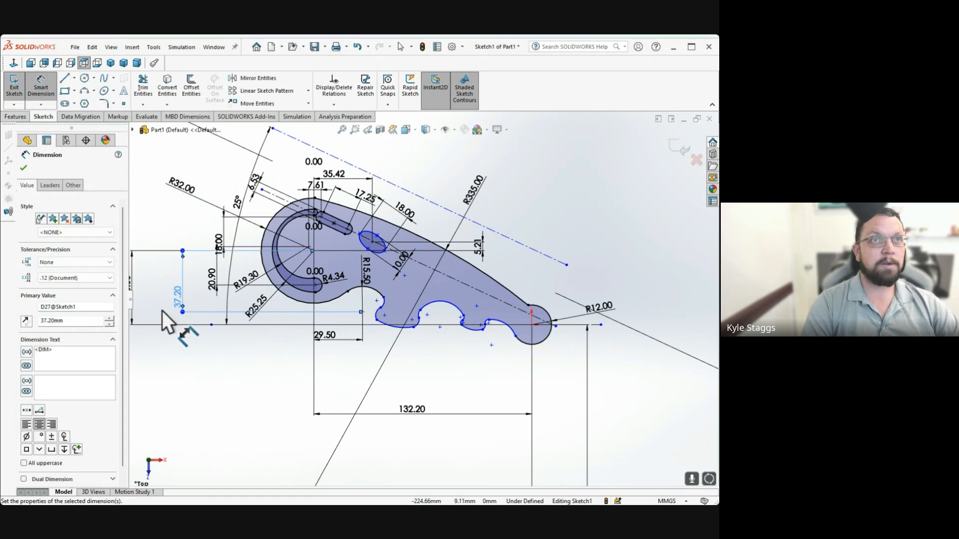
Dimension the horizontal distance from the R15.50 arc's centre to the adjoining small arc's centre as 8.5 mm
scroll(358, 282, down, 2)
scroll(370, 289, down, 3)
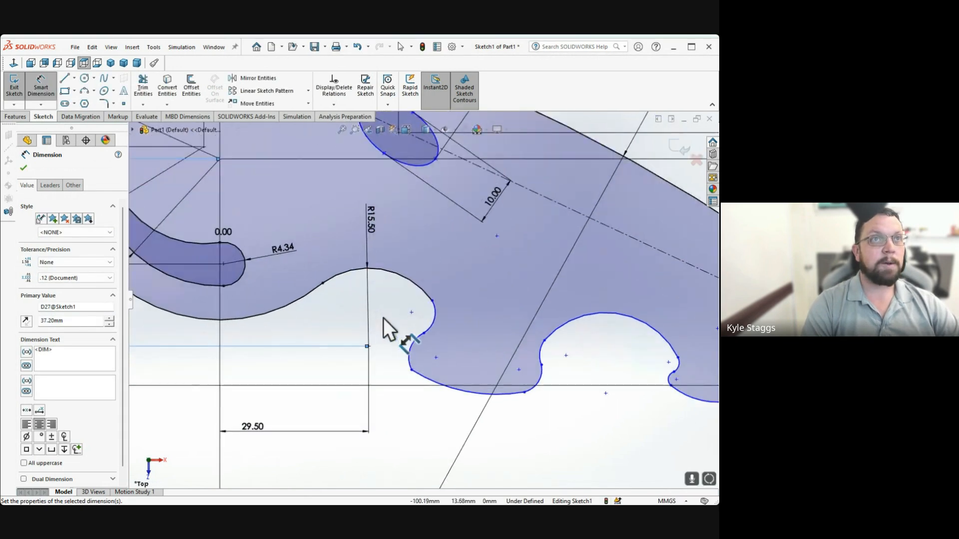
click(411, 313)
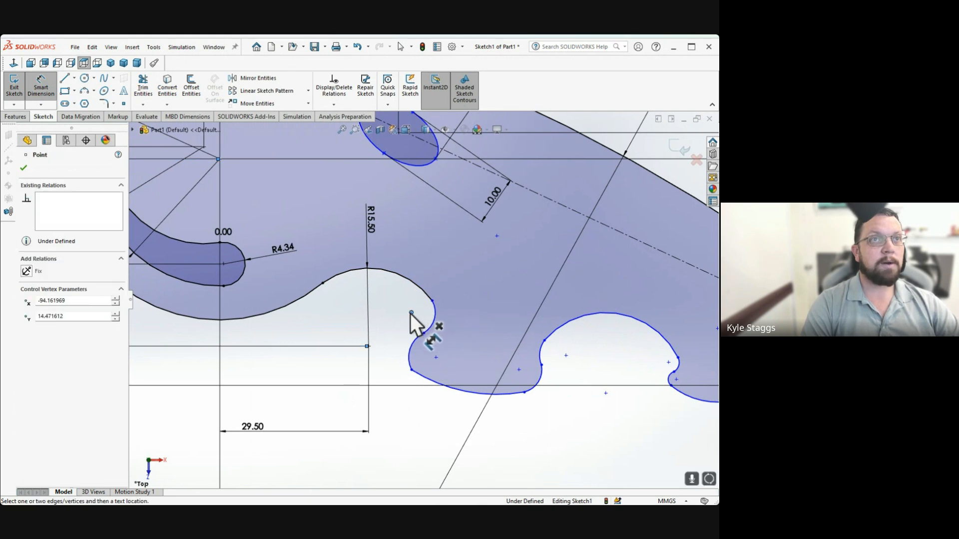
click(368, 346)
click(393, 446)
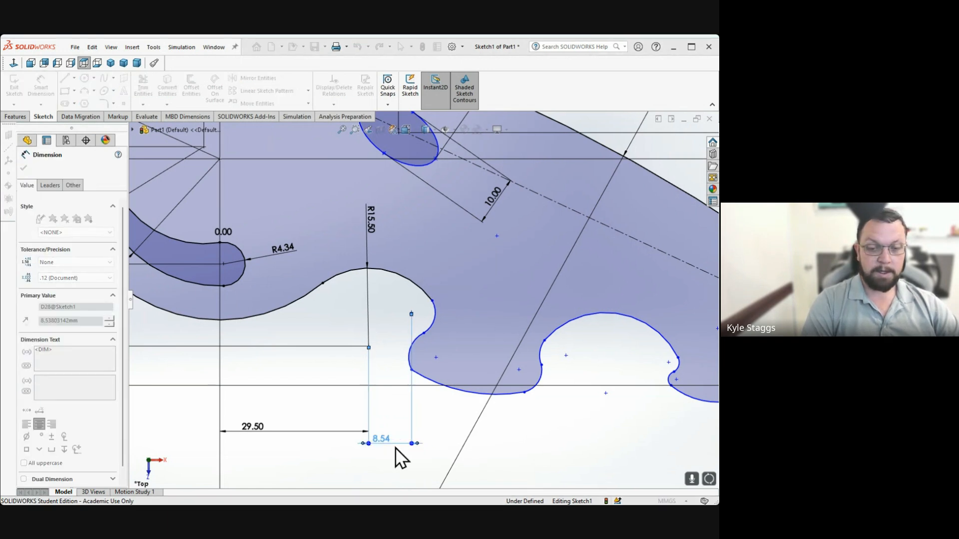
text(8.5)
key(Return)
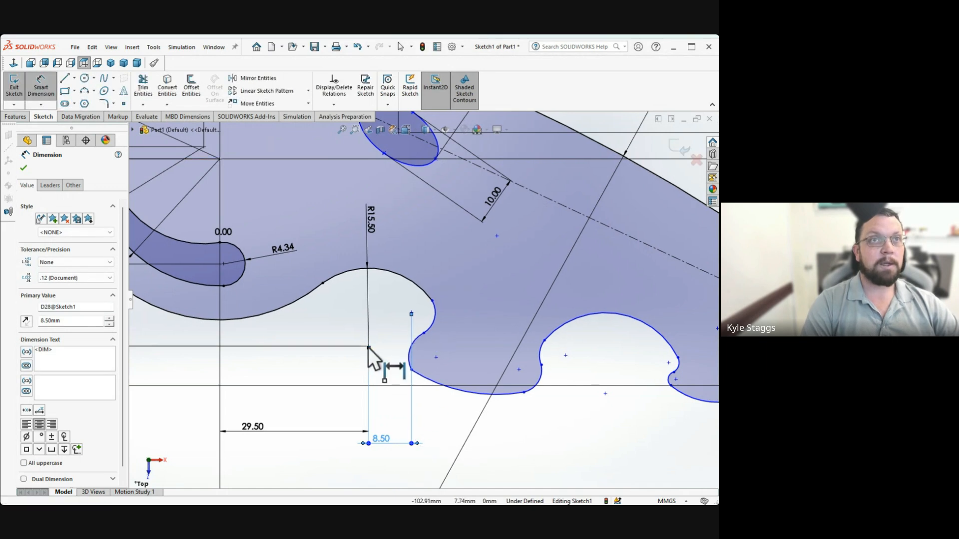
key(Escape)
drag(368, 345, 395, 327)
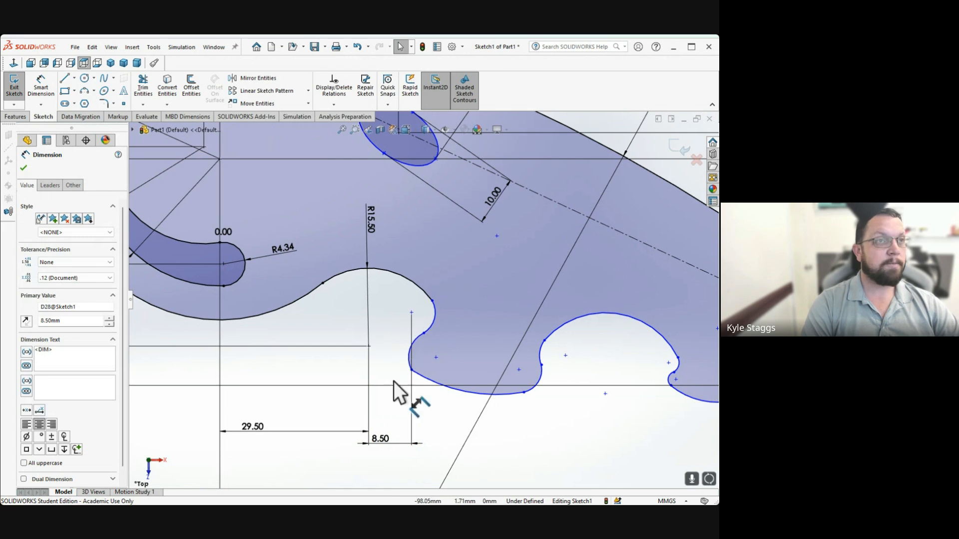
click(41, 86)
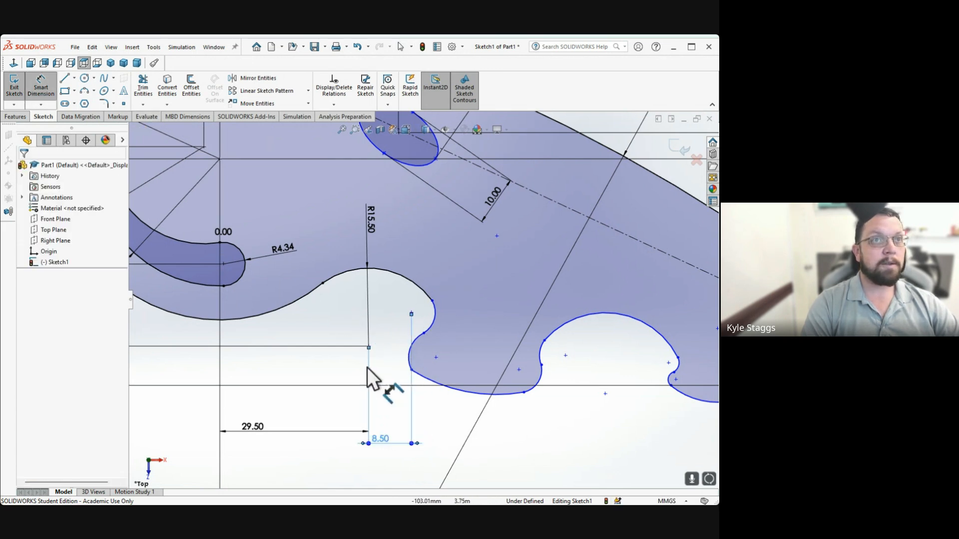
key(Escape)
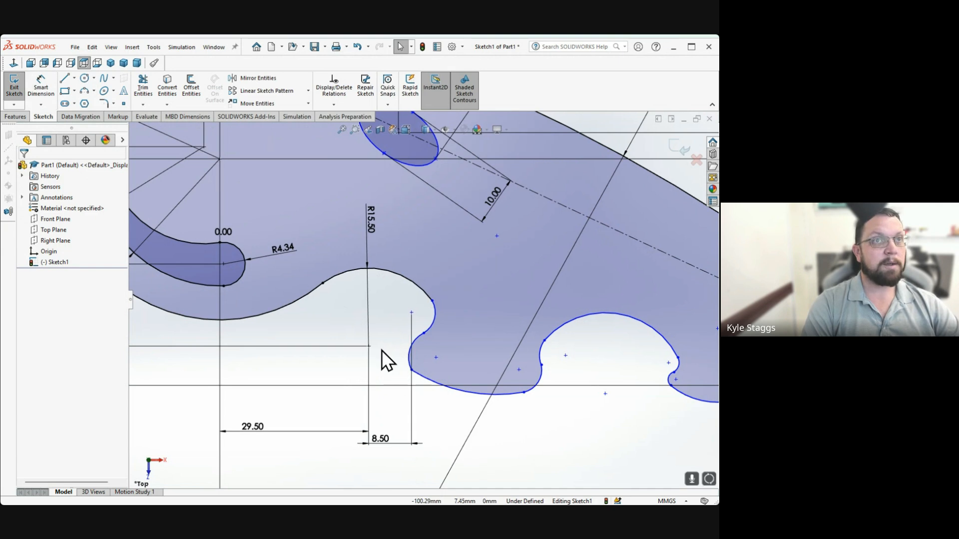
Dimension the vertical distance between the R15.50 arc's centre and the adjoining small arc's centre as 6.65 mm
click(41, 86)
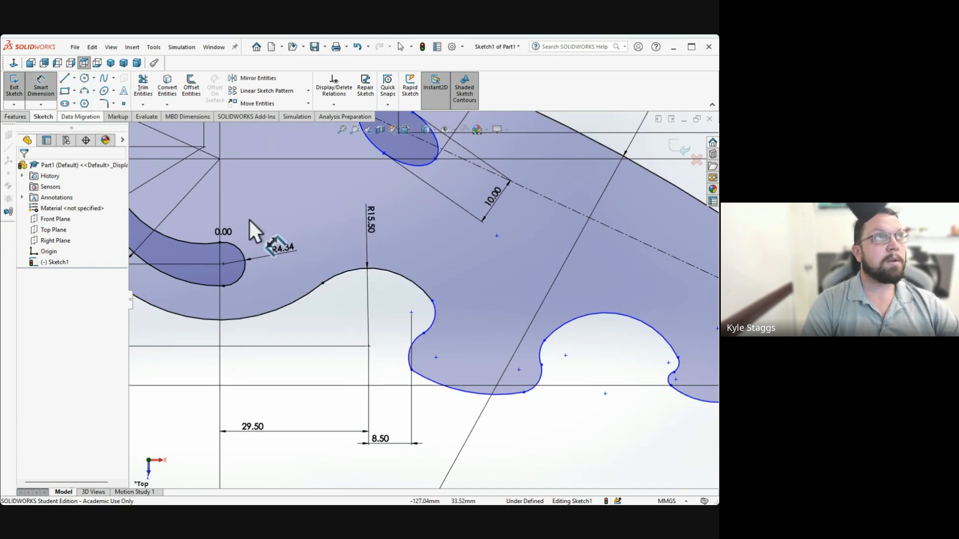
click(369, 346)
click(411, 312)
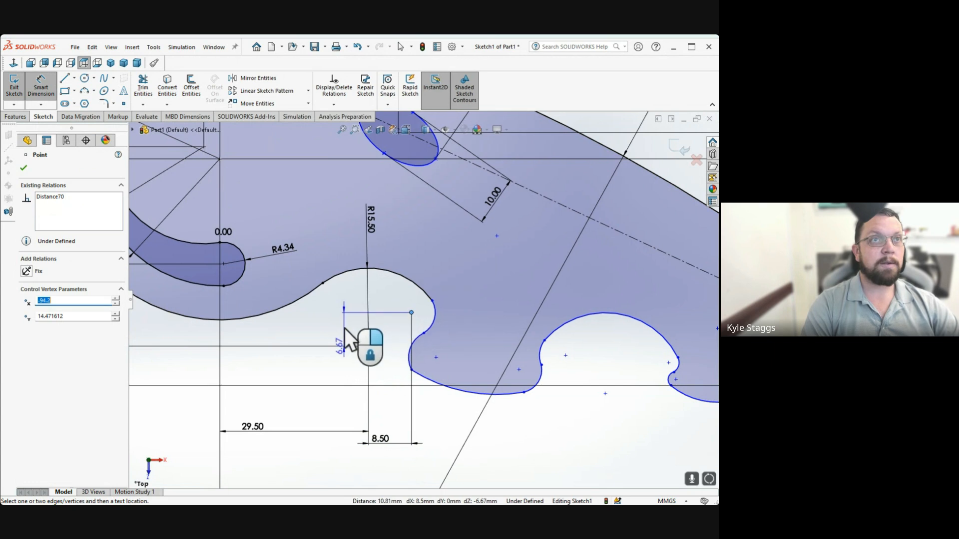
click(345, 331)
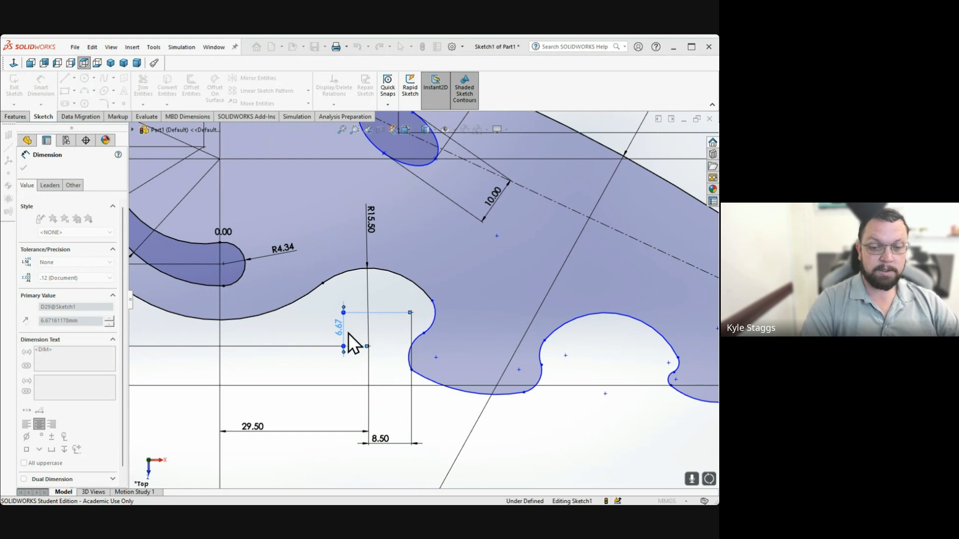
key(Return)
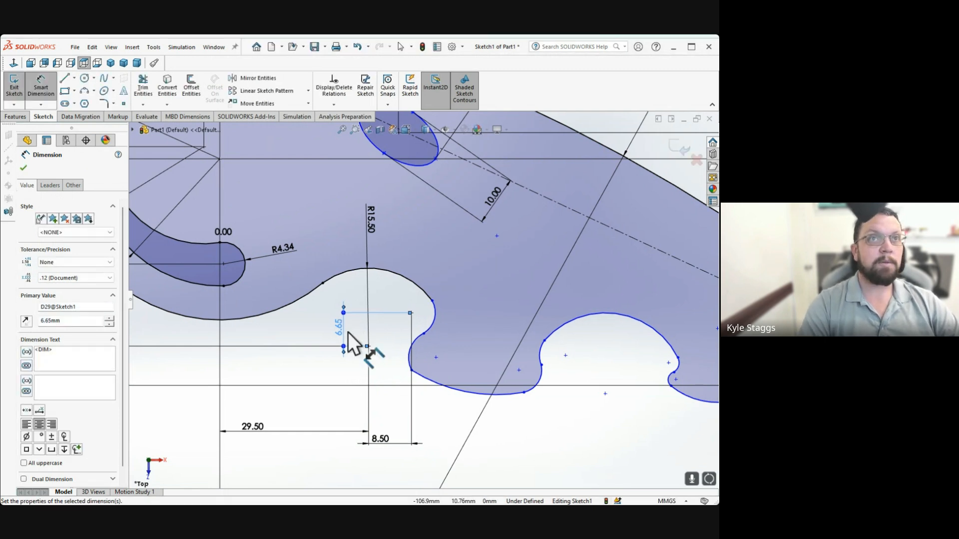
Try to dimension the radius of the small arc adjoining the R15.50 arc as 4.70 mm, undoing back past the last vertical distance edit
click(436, 308)
click(468, 301)
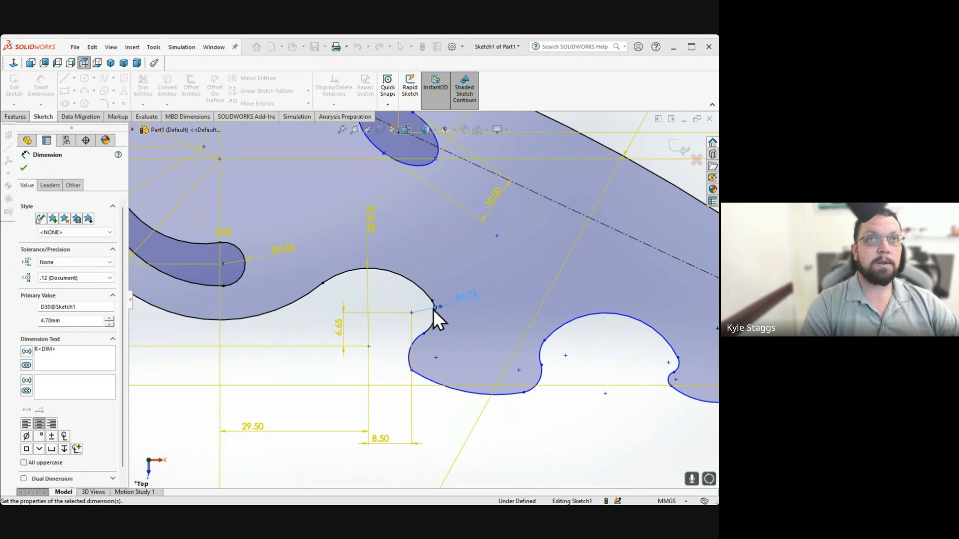
double_click(464, 298)
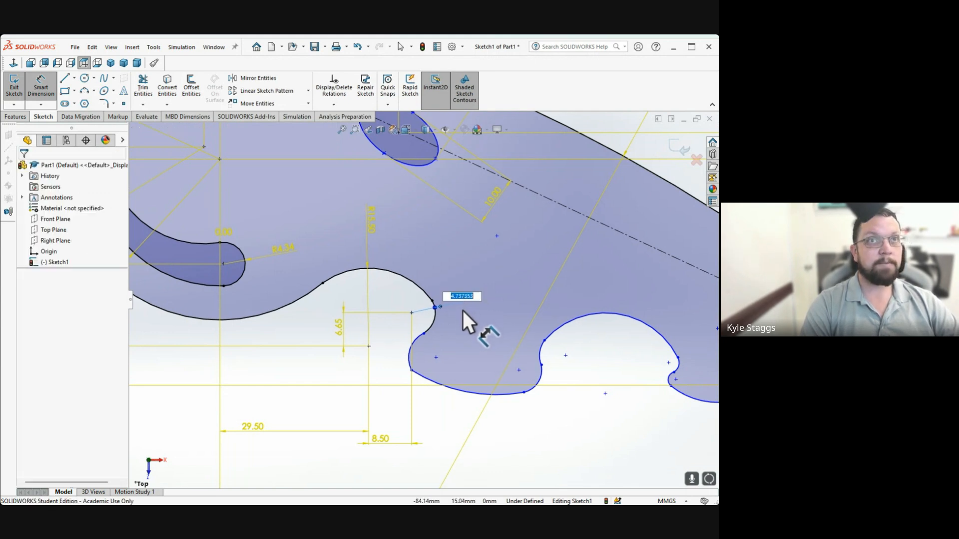
click(312, 388)
key(ctrl+z)
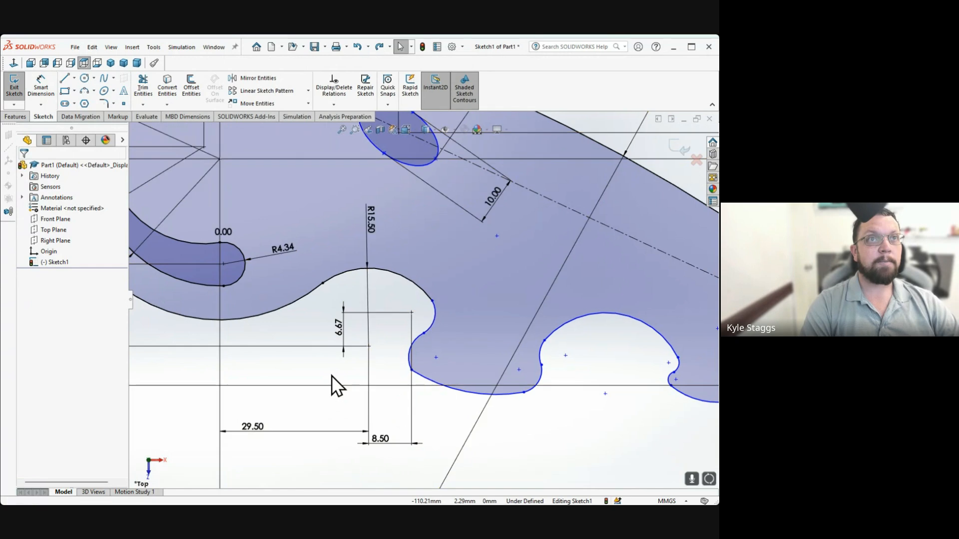
Dimension the radius of the small arc adjoining the R15.50 arc, placing the dimension inside the part
click(434, 316)
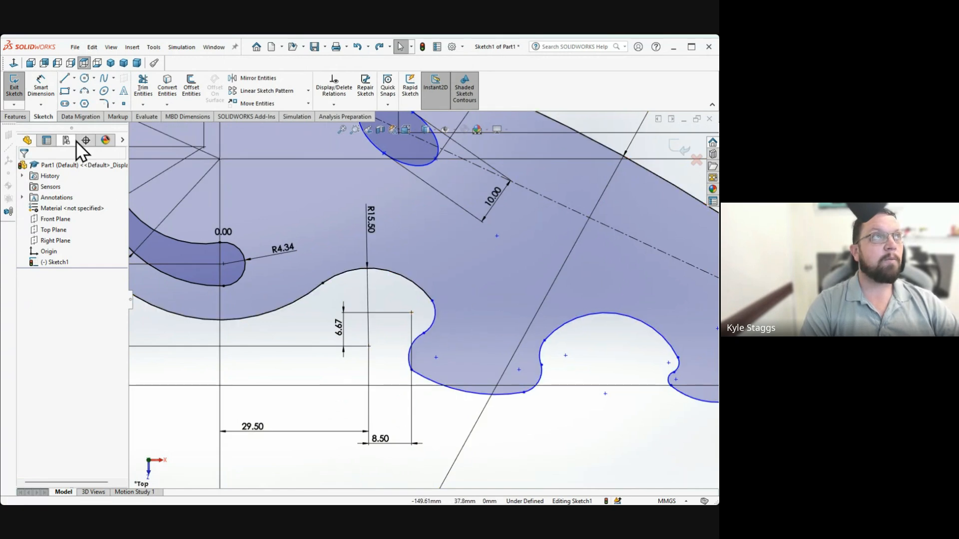
click(45, 90)
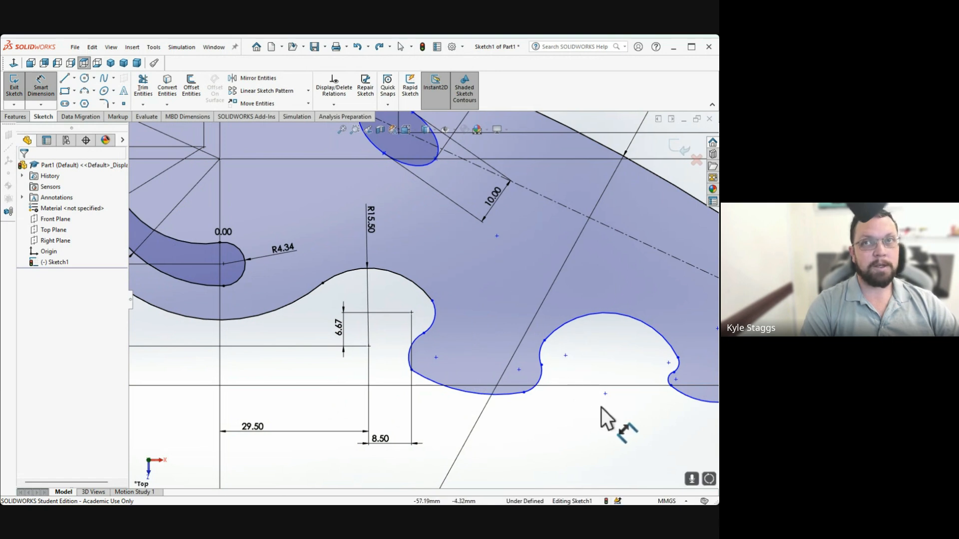
click(435, 318)
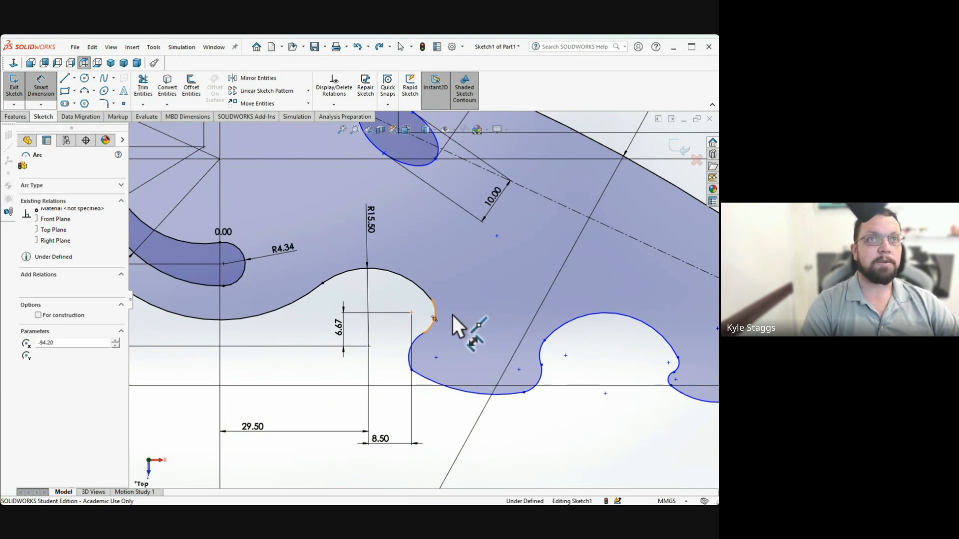
click(434, 318)
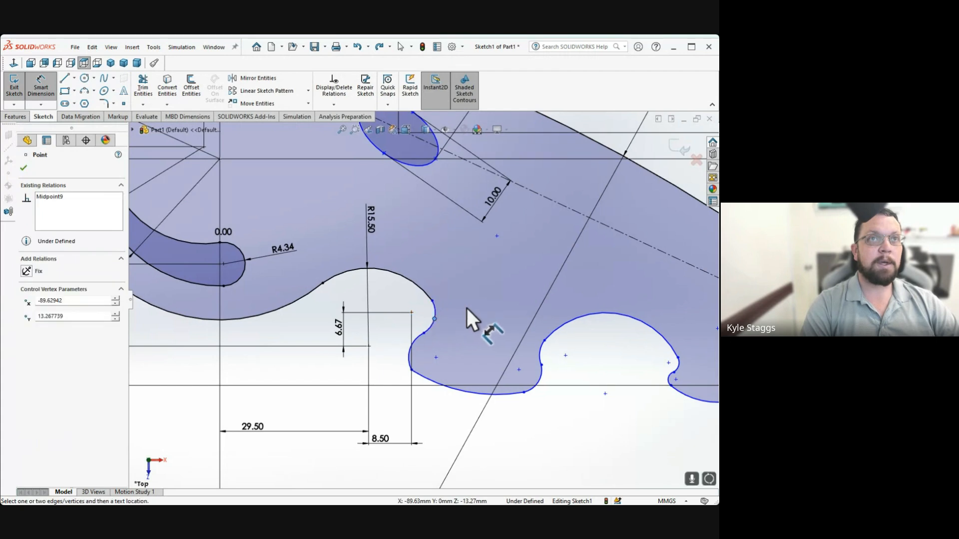
click(42, 89)
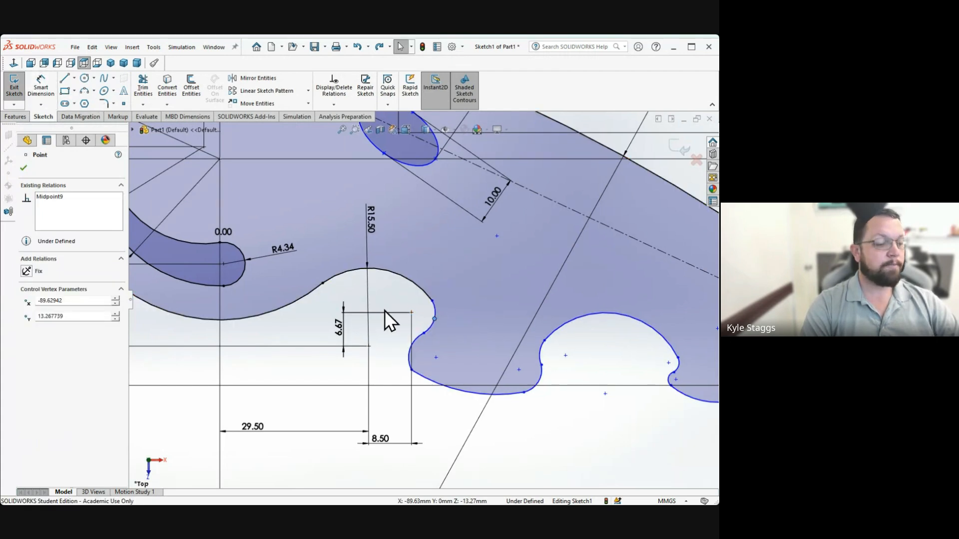
click(46, 90)
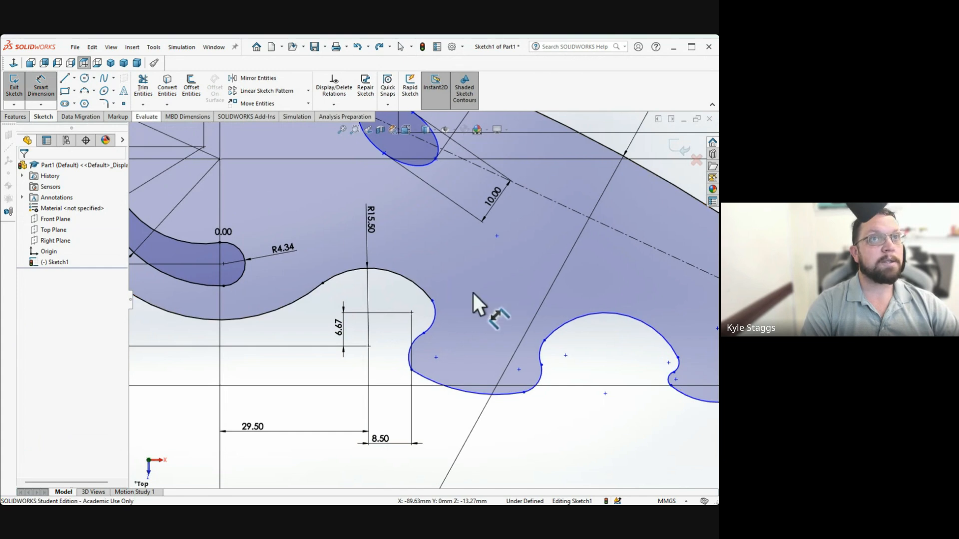
click(435, 310)
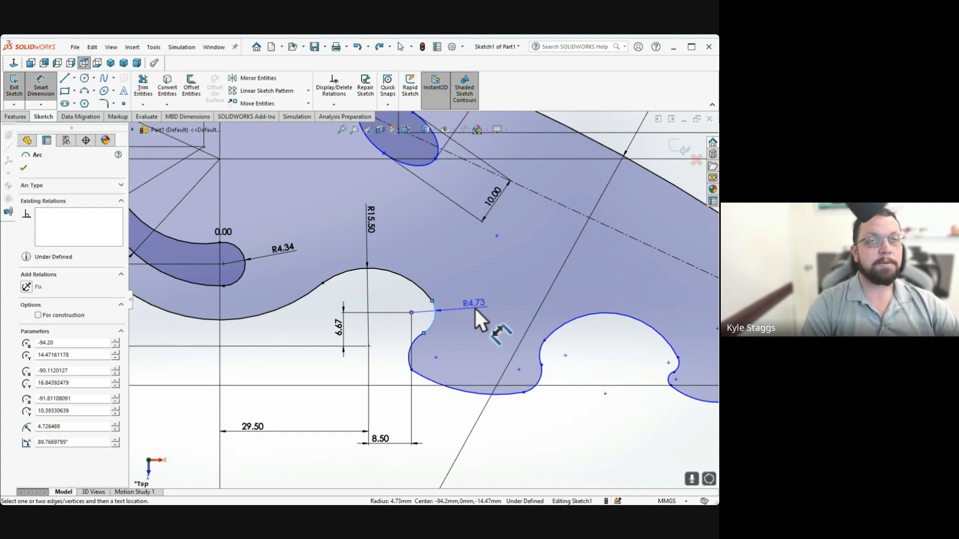
click(477, 304)
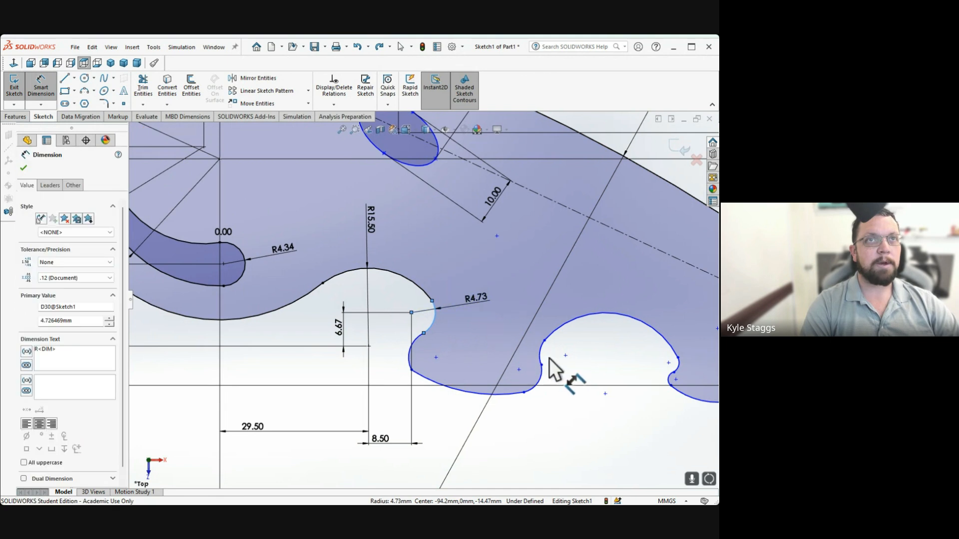
click(395, 290)
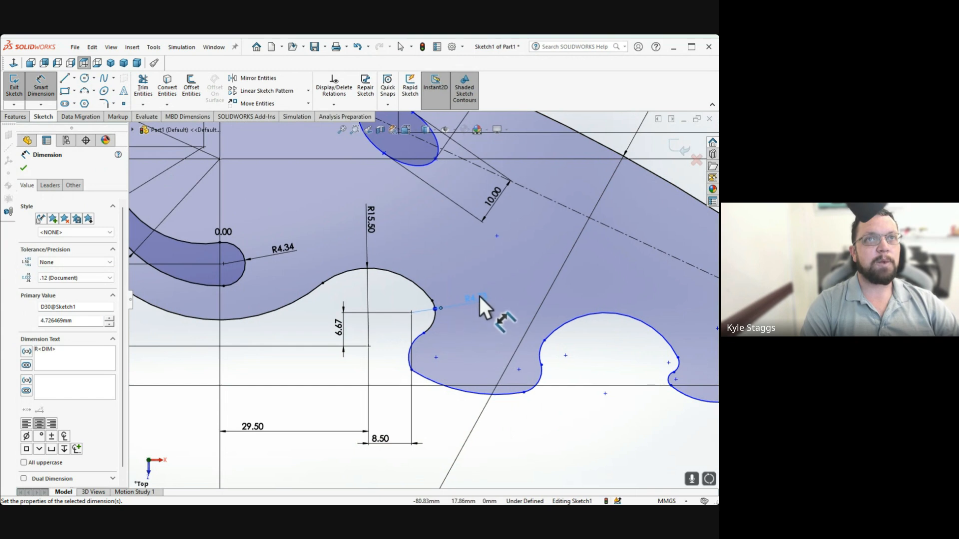
Dimension the radius of the next small arc, just below the R4.73 arc, as 5.45 mm
click(418, 337)
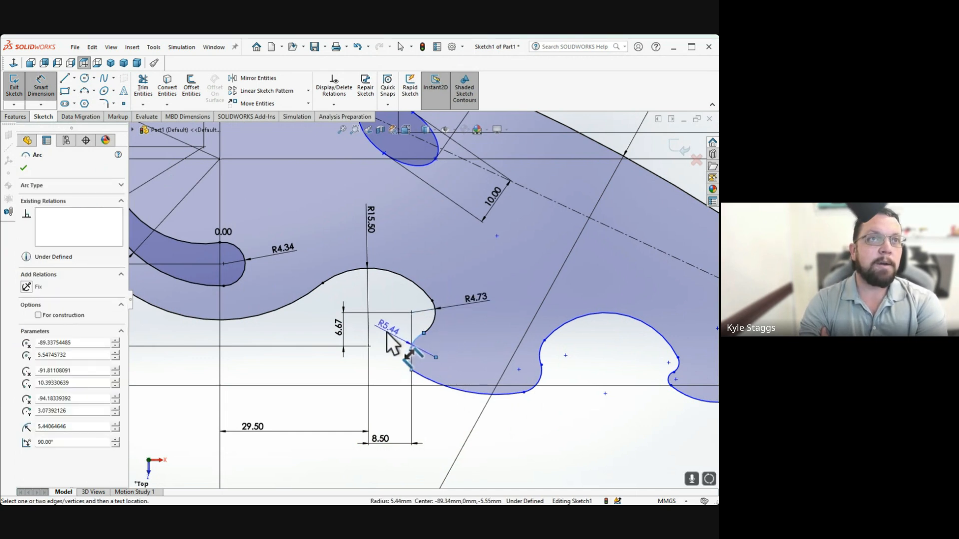
click(388, 333)
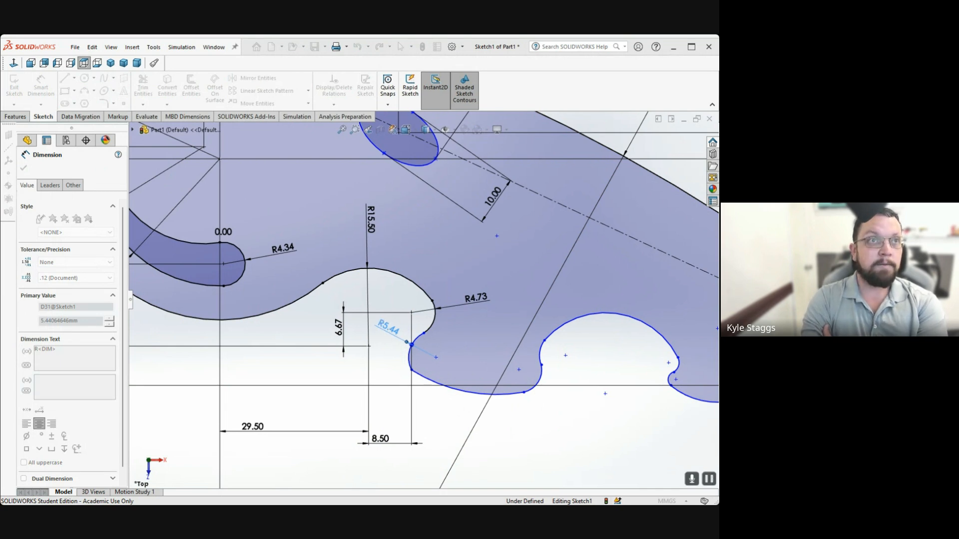
text(5.45)
key(Return)
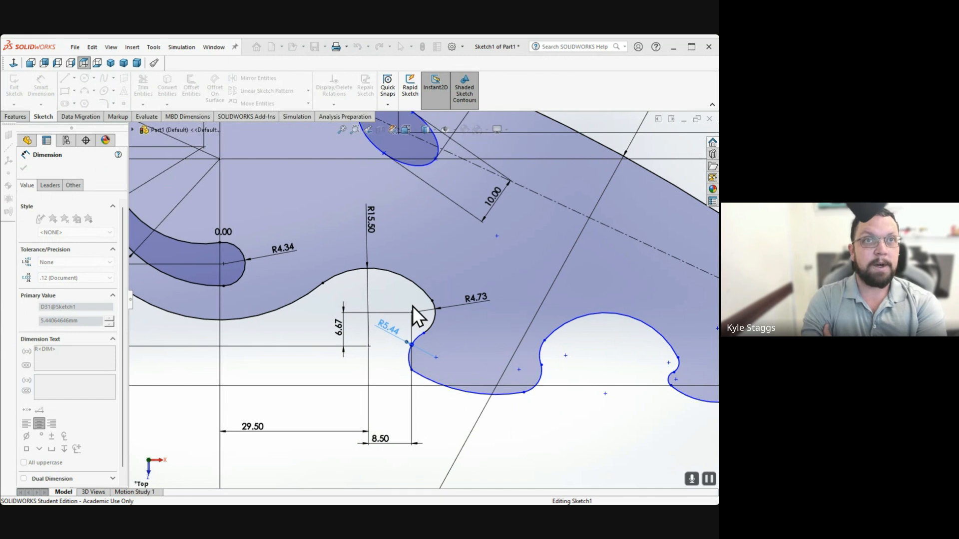
Dimension the vertical distance between the R5.45 arc's centre and the R15.50 arc's centre as 2.25 mm
click(437, 358)
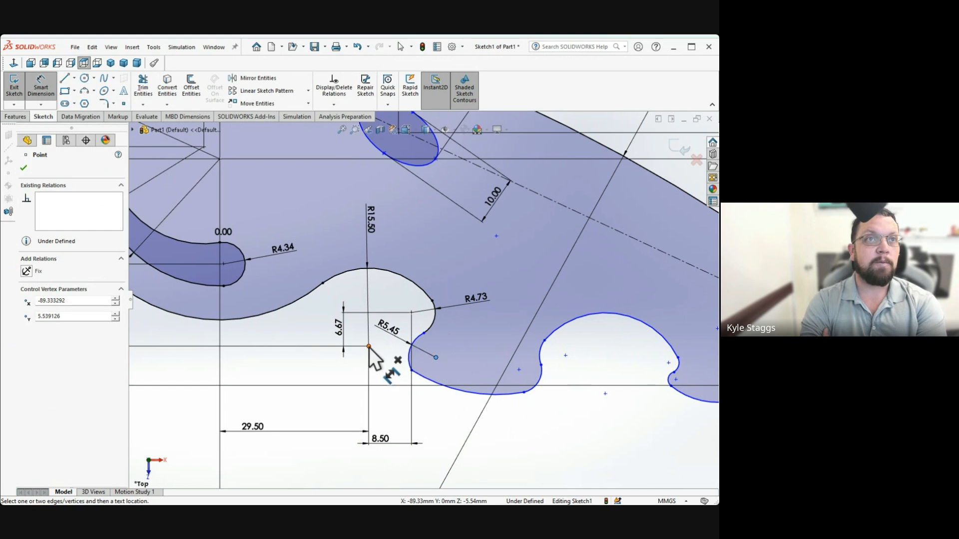
click(369, 346)
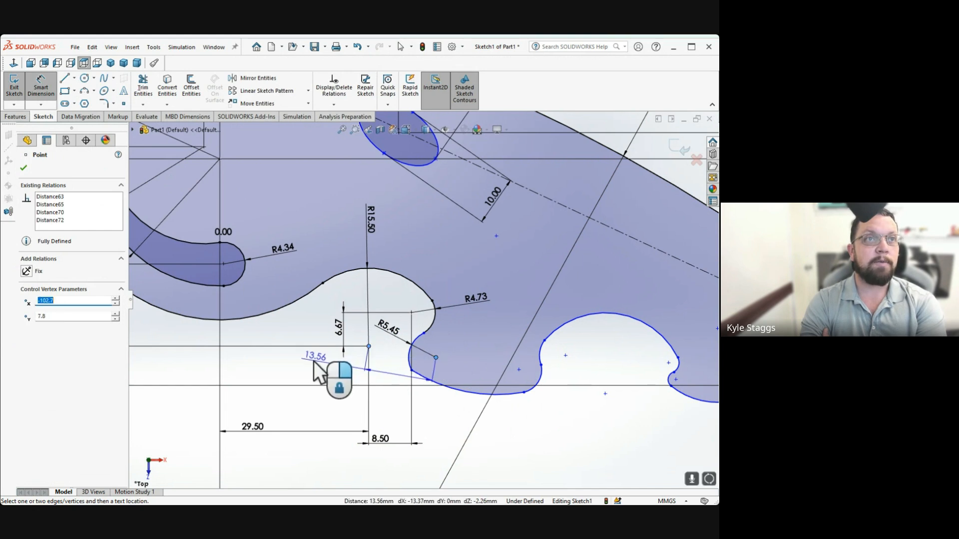
click(272, 352)
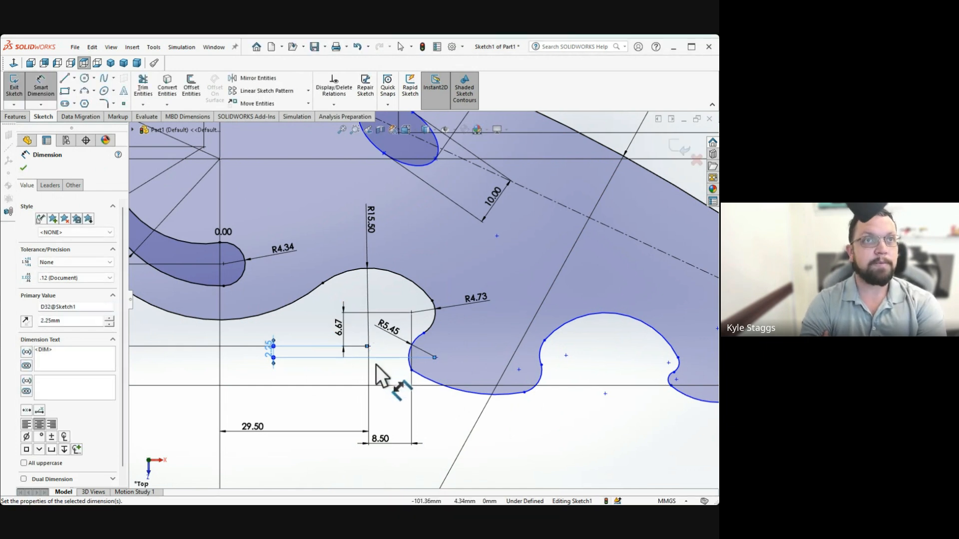
click(435, 358)
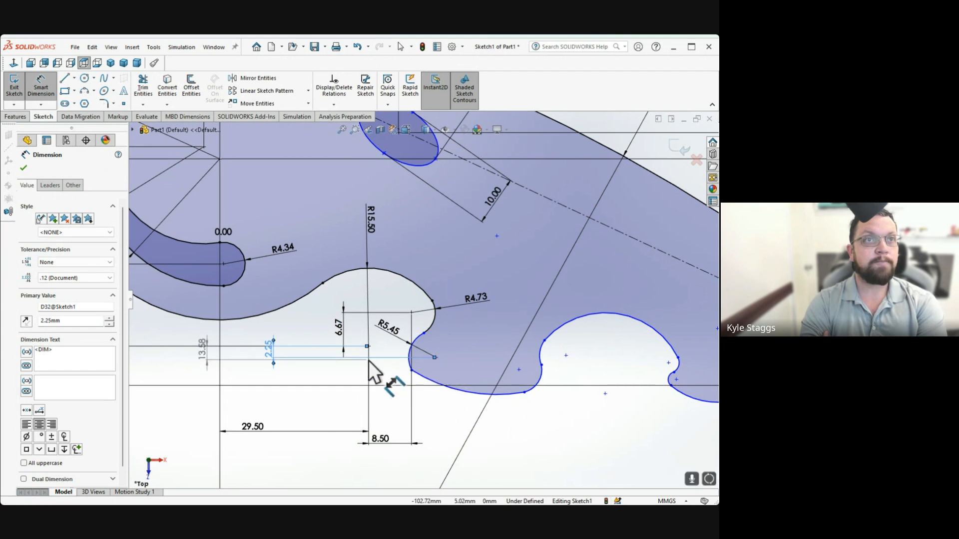
key(Escape)
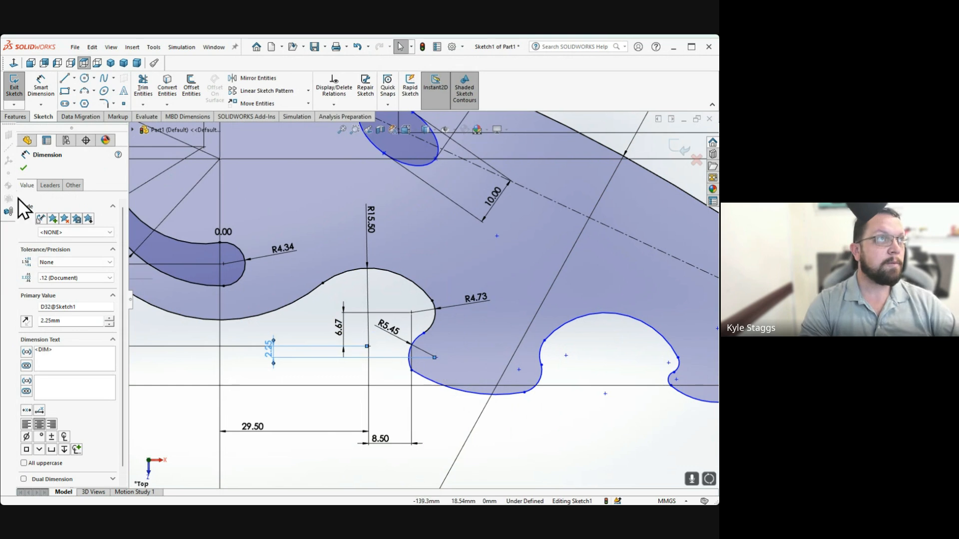
click(23, 168)
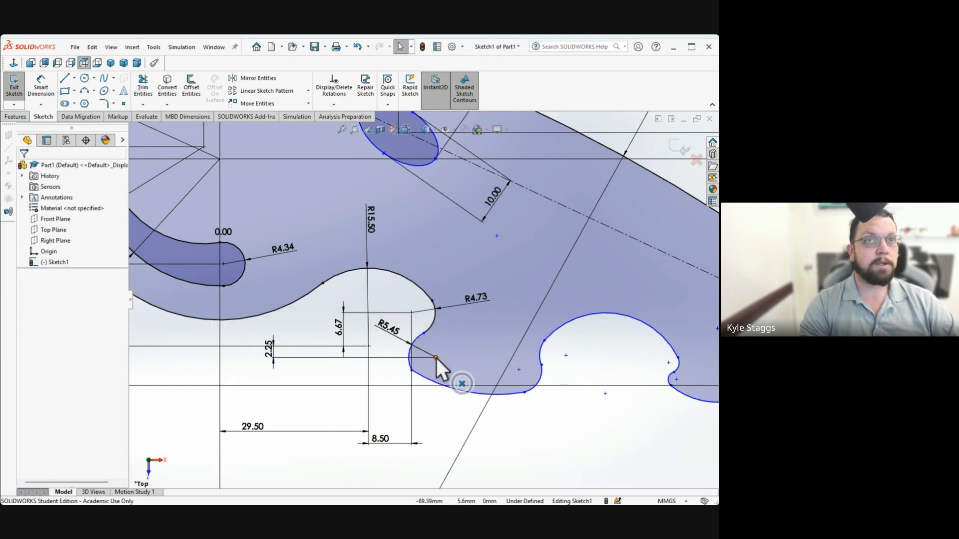
Dimension the horizontal distance between the R5.45 arc's centre and the R15.50 arc's centre, placed below the 8.50 mm dimension
click(44, 93)
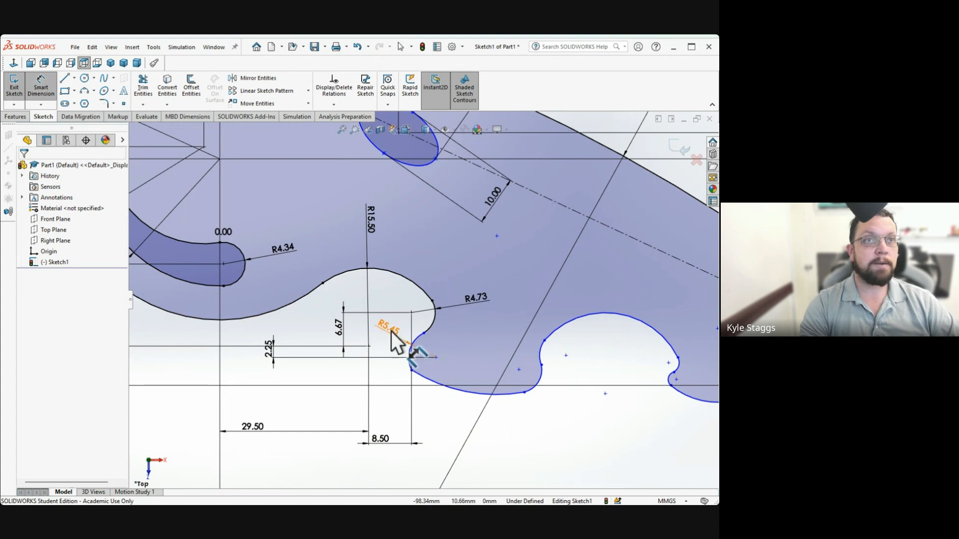
click(436, 358)
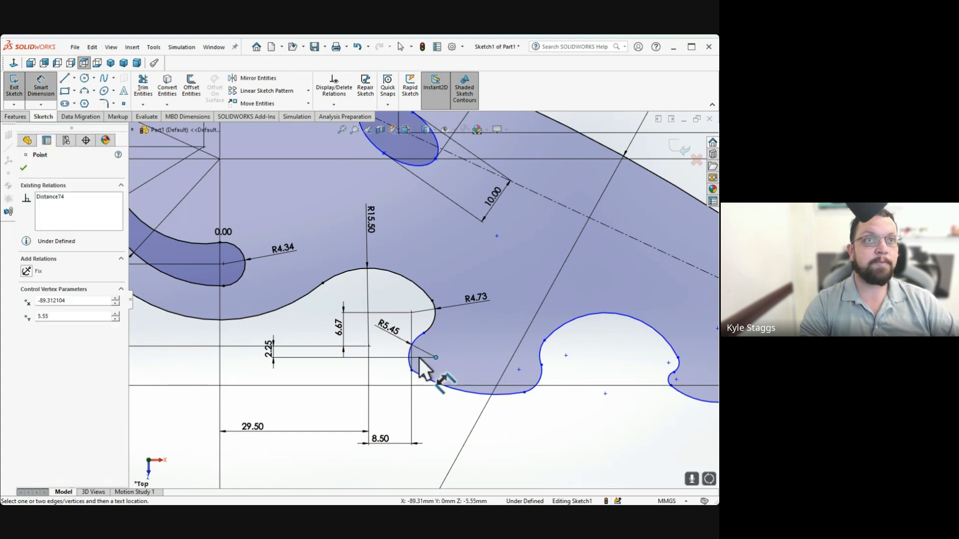
click(368, 345)
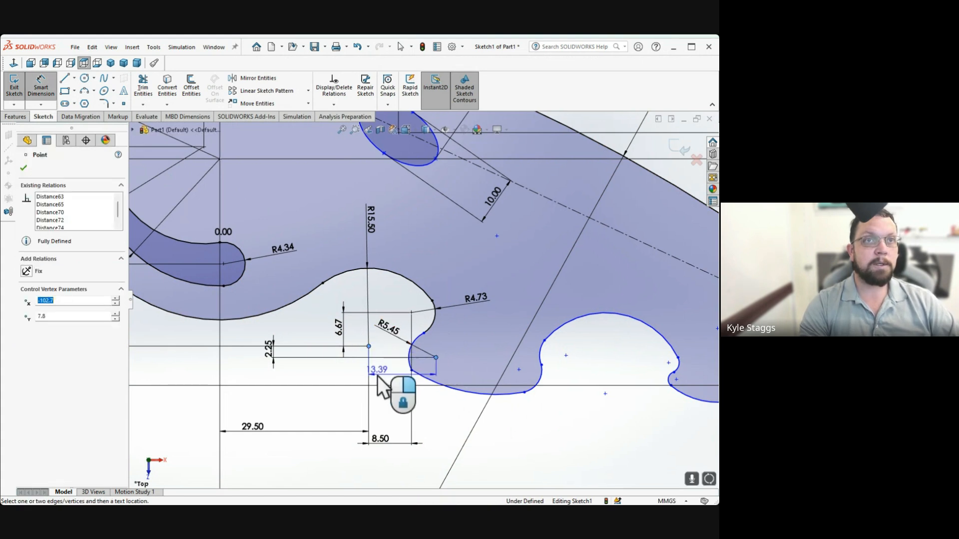
click(386, 466)
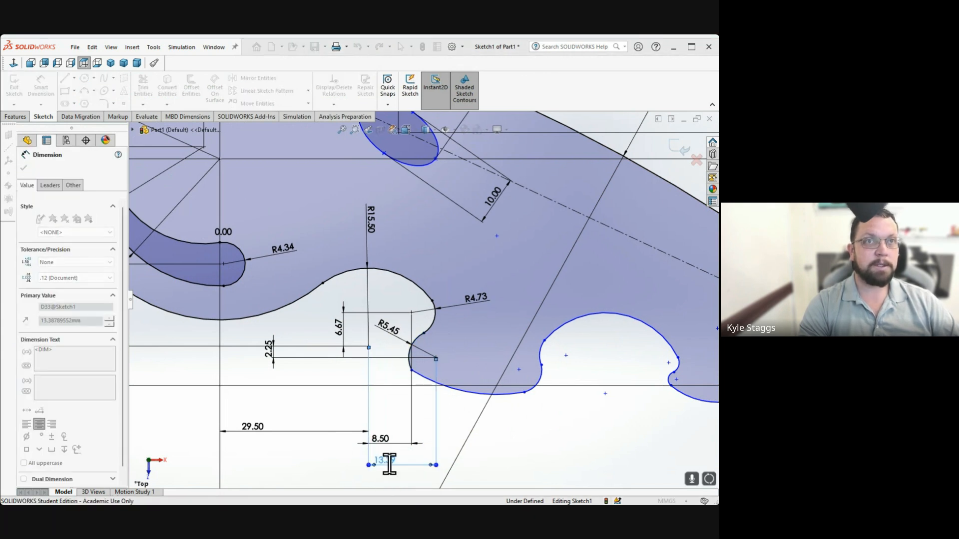
click(303, 452)
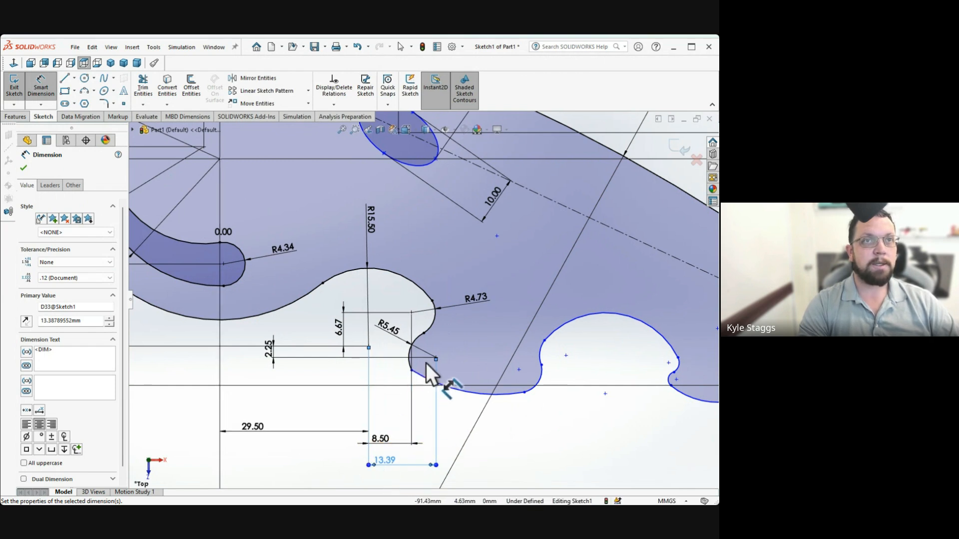
Dimension the radius of the shallow lower contour arc adjoining the R5.45 arc as 31.6 mm
click(467, 393)
click(459, 420)
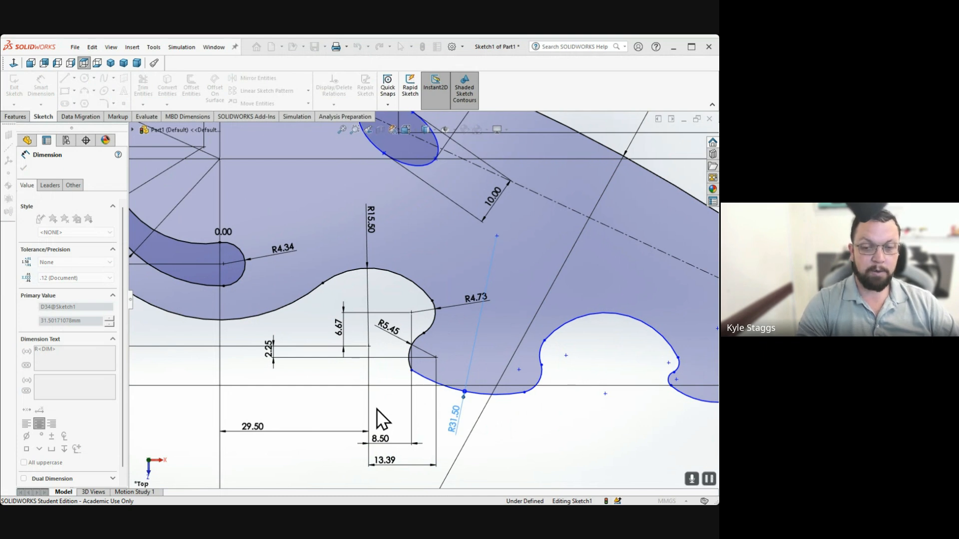
text(31.6)
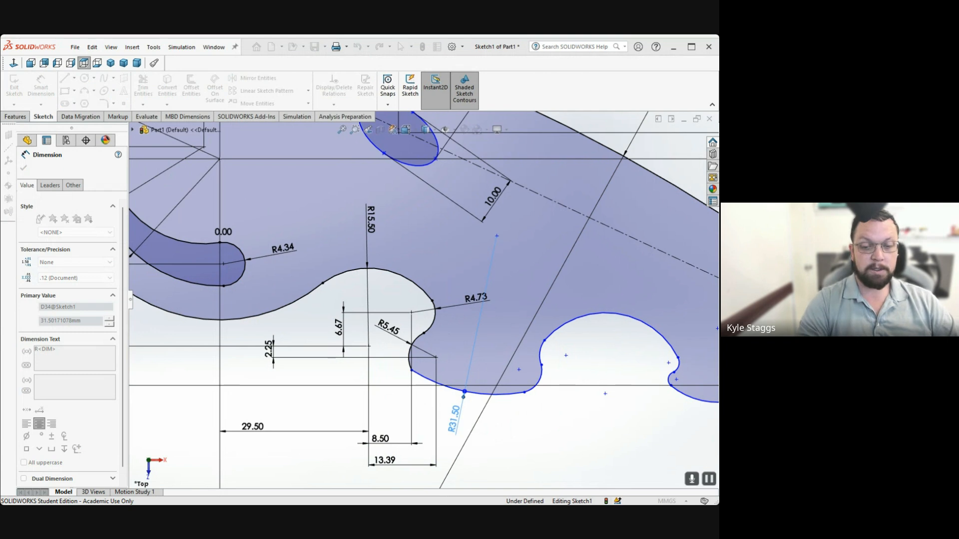
key(Return)
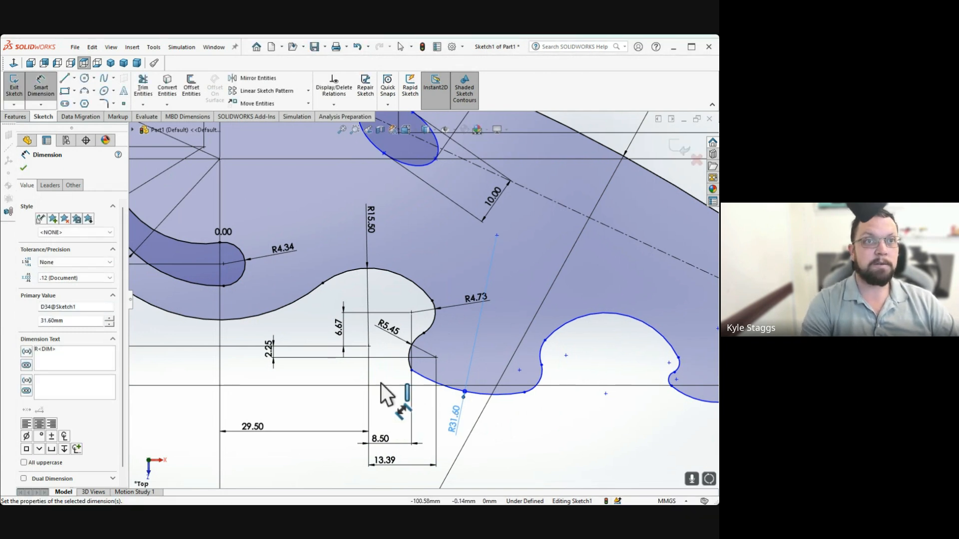
Dimension the horizontal distance from the R31.60 arc's centre to the large end arc's centre as 55 mm, placed below the part
click(465, 391)
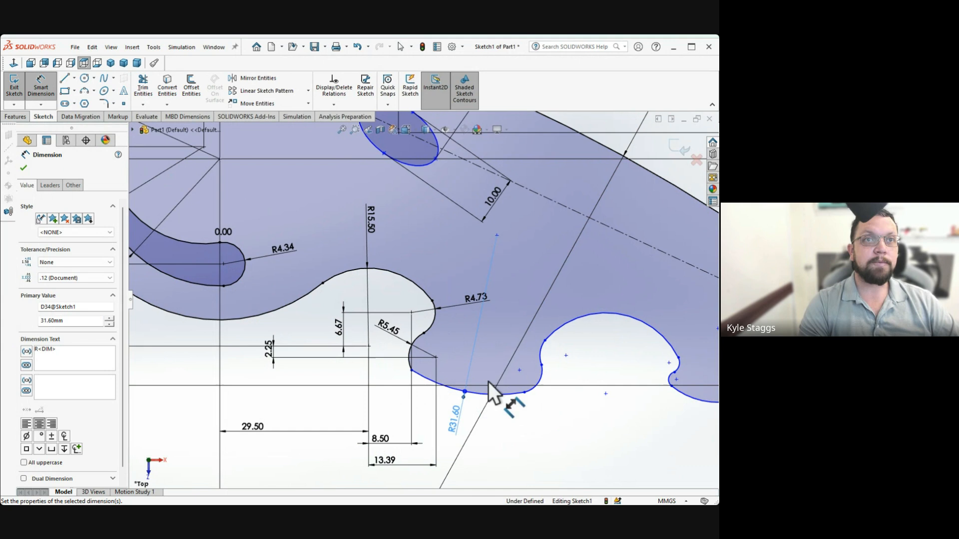
click(497, 235)
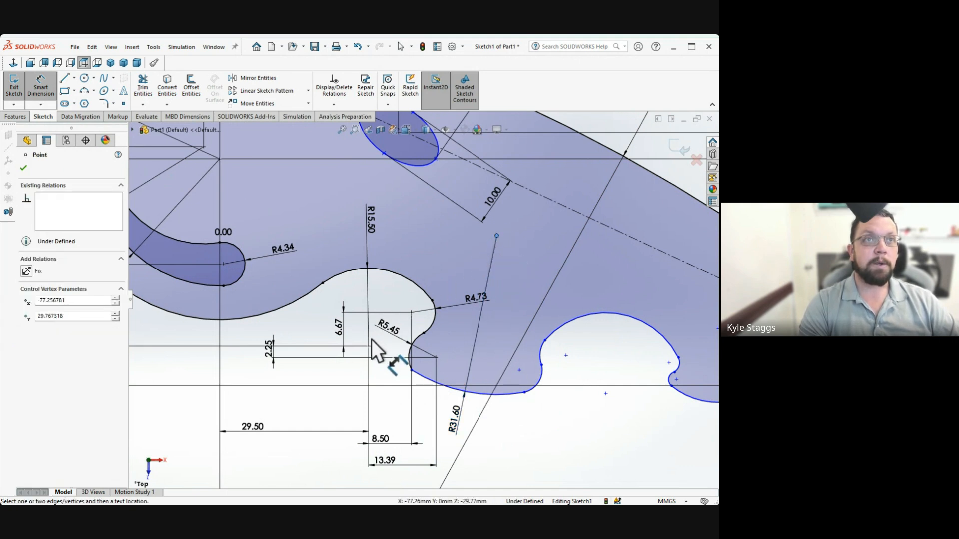
scroll(422, 267, up, 3)
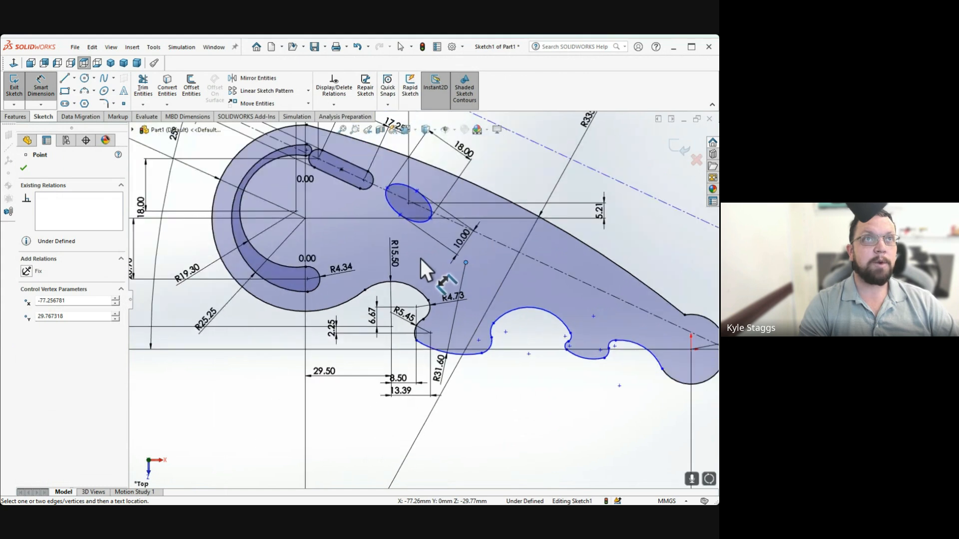
click(304, 219)
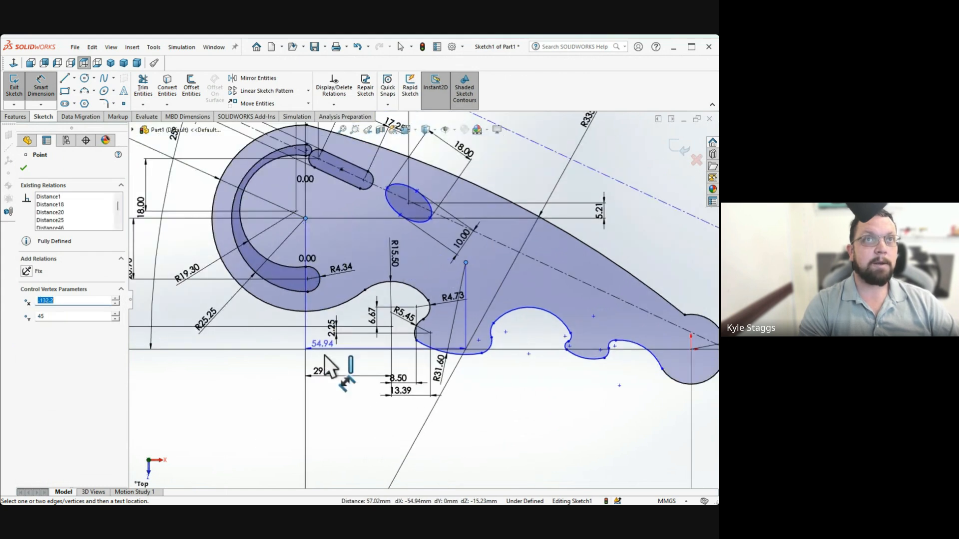
click(334, 436)
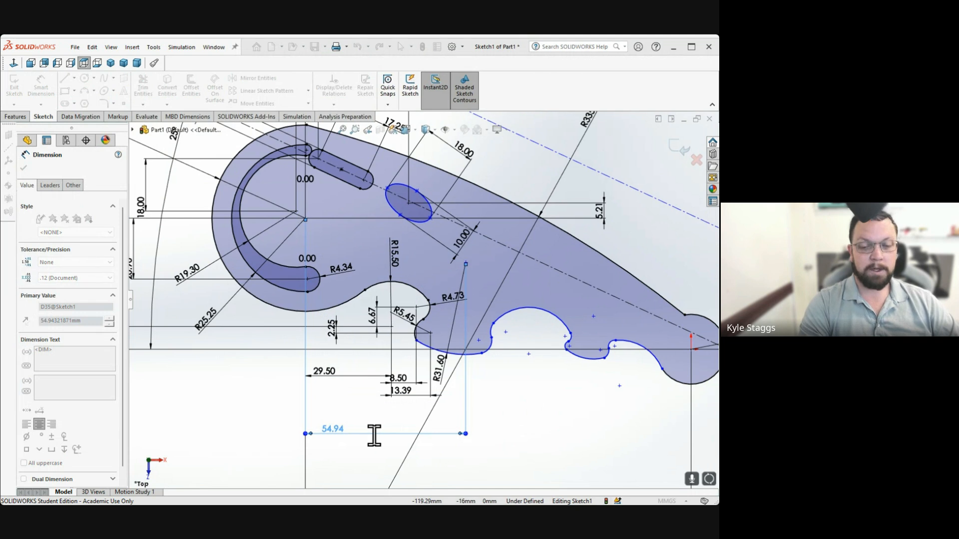
text(55)
key(Return)
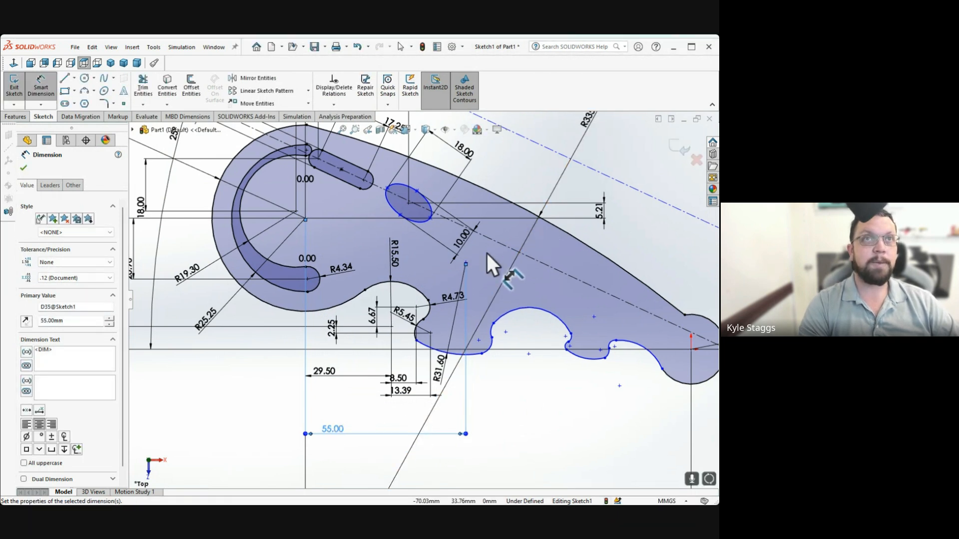
Dimension the vertical distance between the R31.60 arc's centre and the R15.50 arc's centre as 22 mm
click(466, 263)
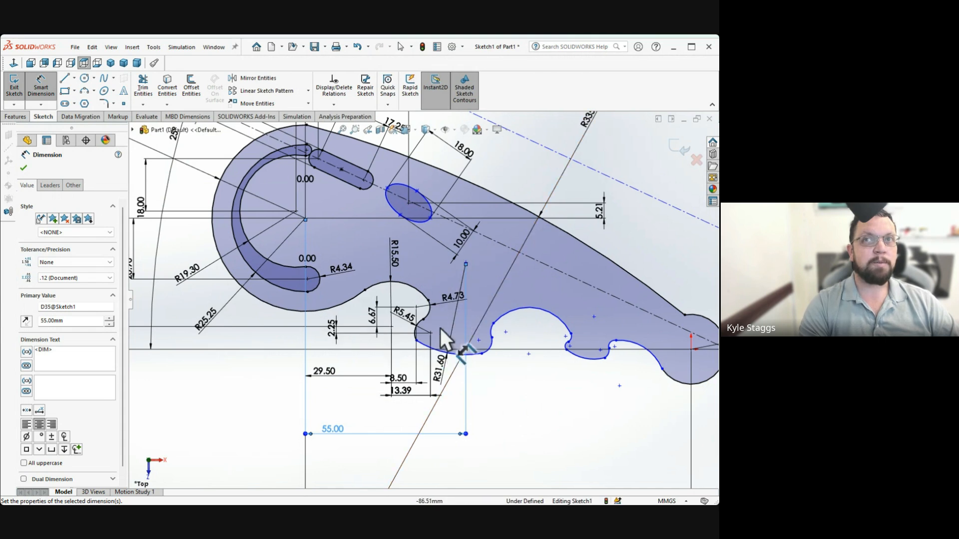
click(449, 290)
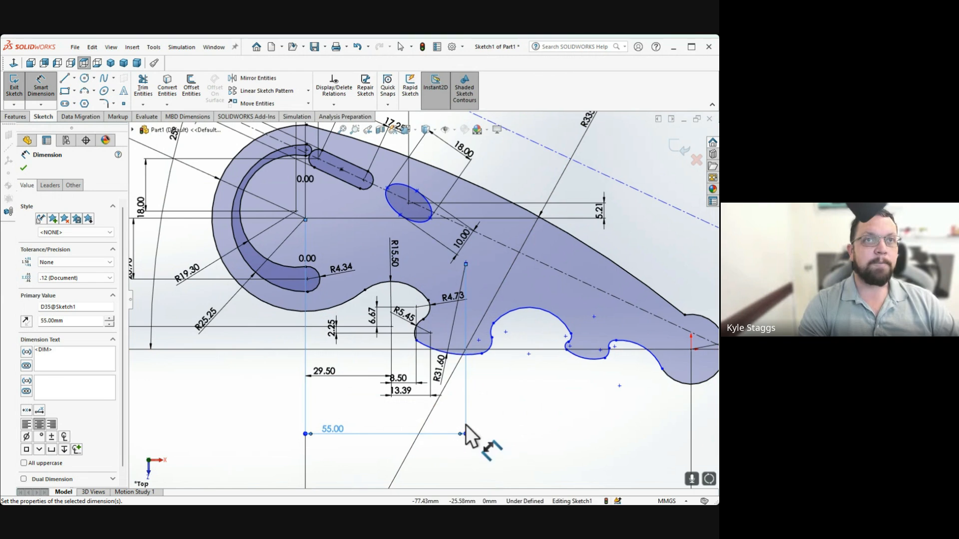
scroll(466, 261, down, 3)
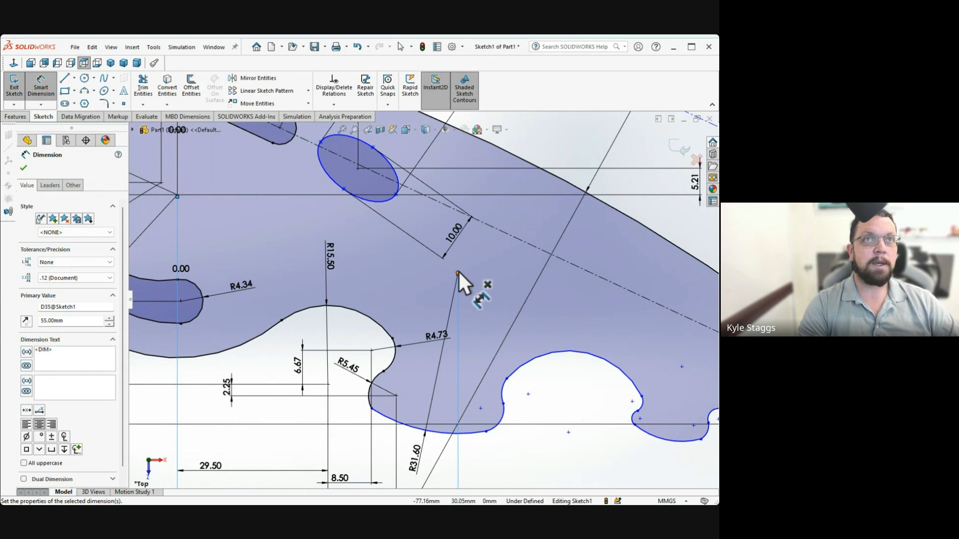
click(459, 274)
click(328, 385)
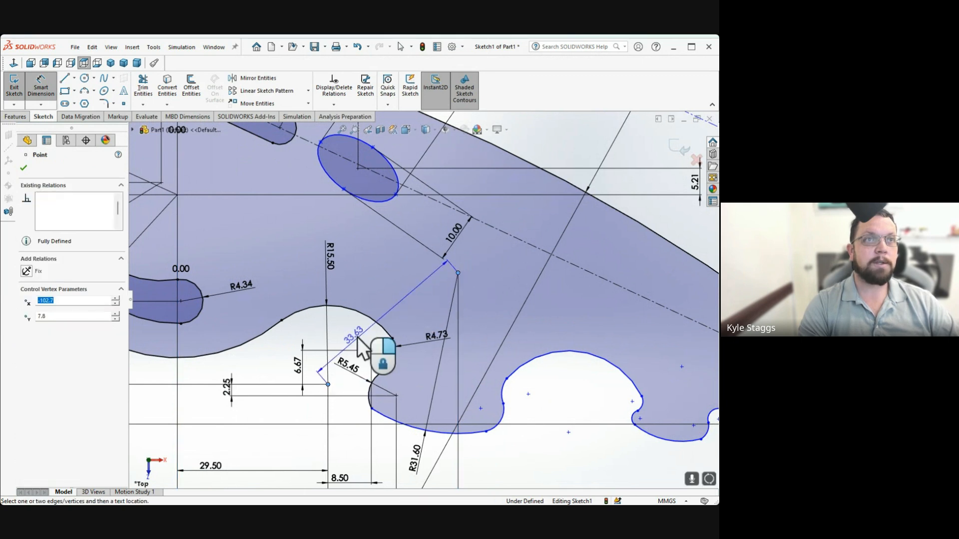
click(283, 306)
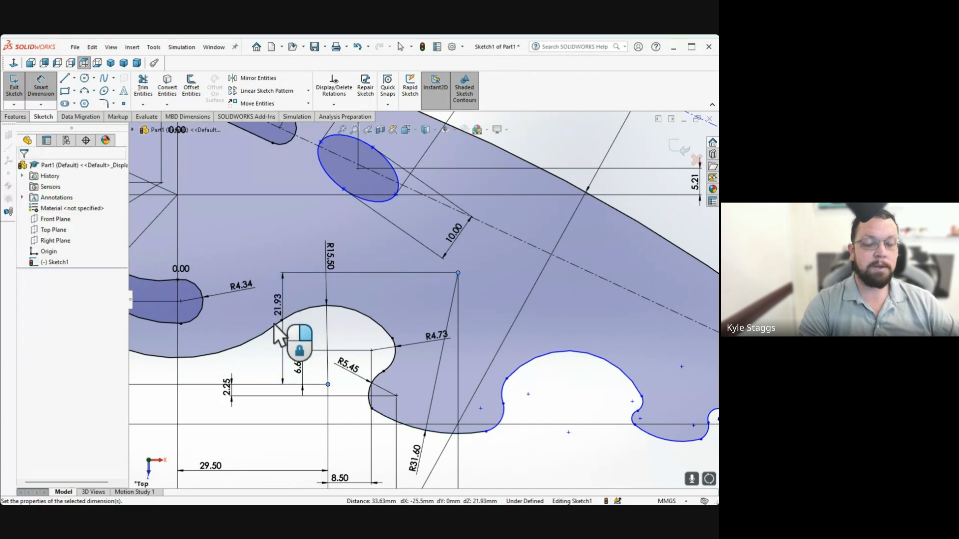
text(22)
key(Return)
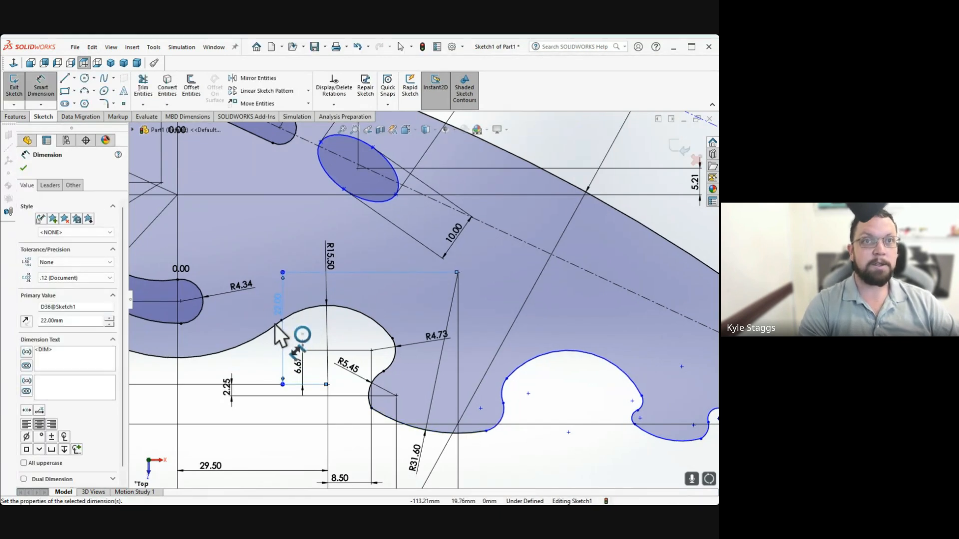
scroll(509, 310, up, 1)
scroll(510, 311, up, 1)
key(Escape)
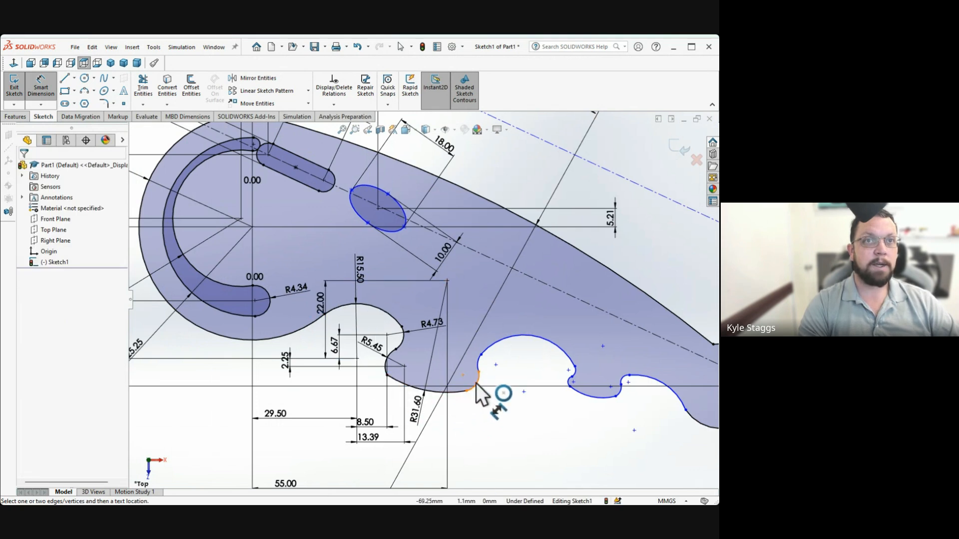
Dimension the radius of the small contour arc that continues from the right end of the R31.60 arc
scroll(476, 382, down, 4)
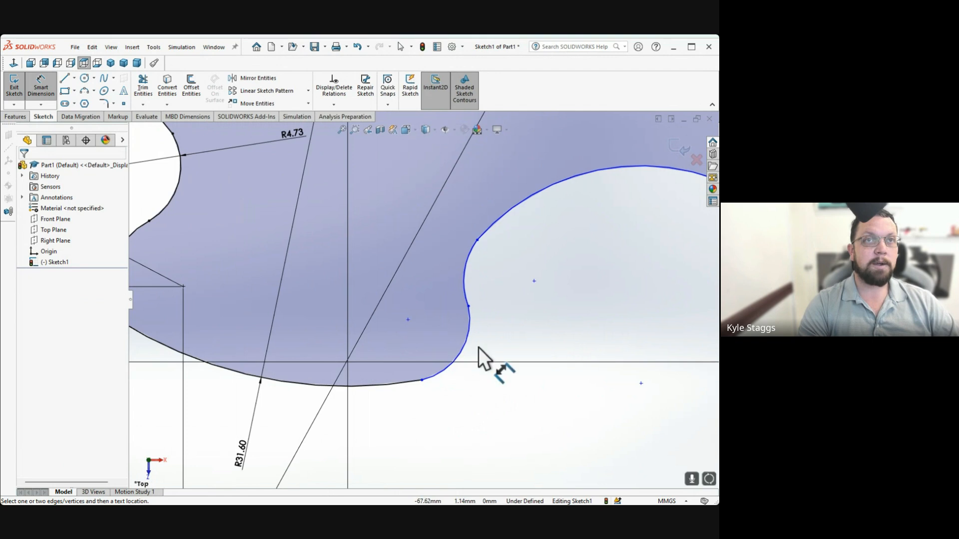
click(464, 355)
click(517, 400)
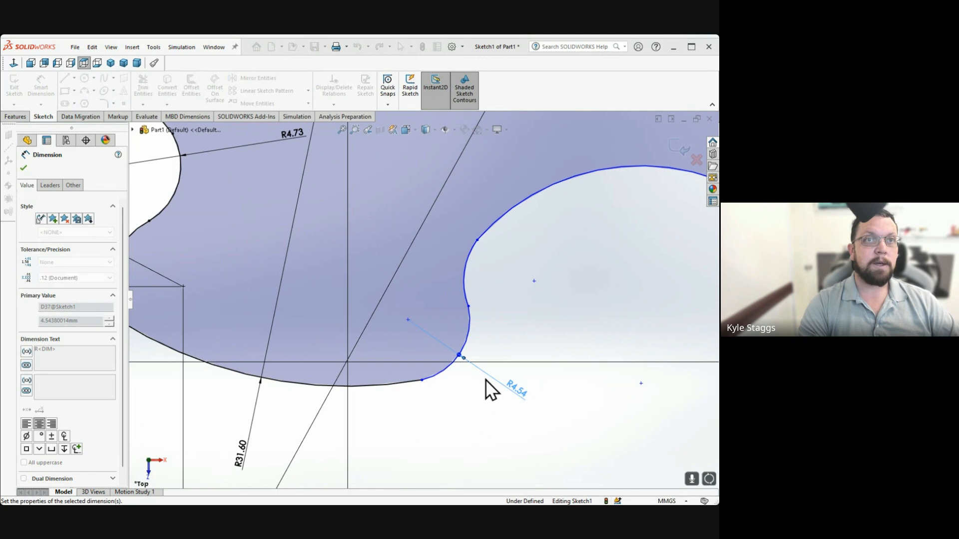
Dimension the vertical distance between the two endpoints of the R4.54 arc, placed beyond the R5.45 arc
click(467, 307)
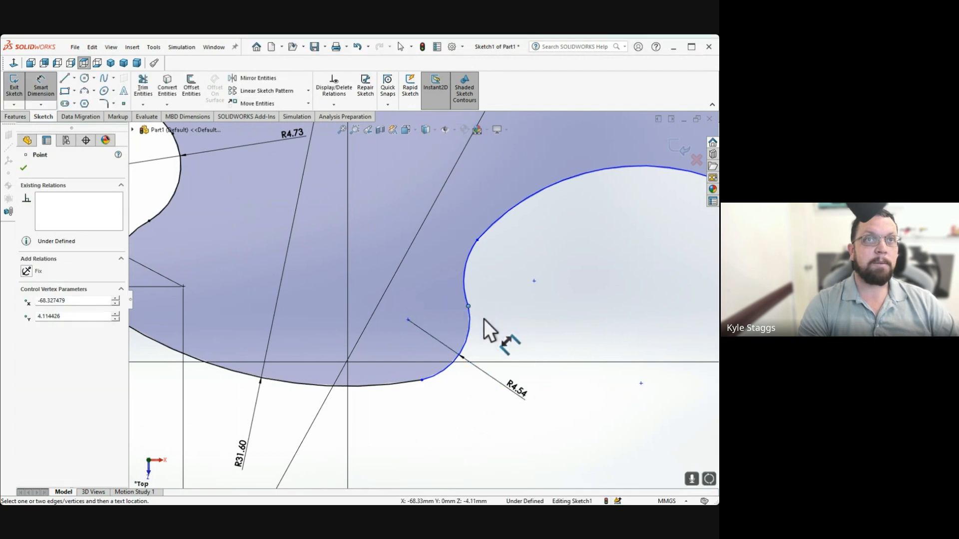
scroll(471, 313, up, 3)
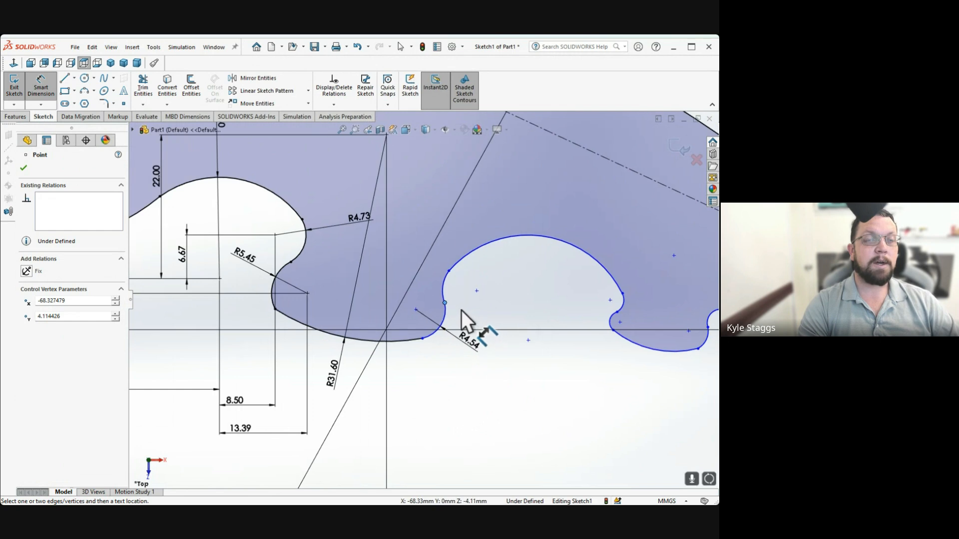
click(422, 339)
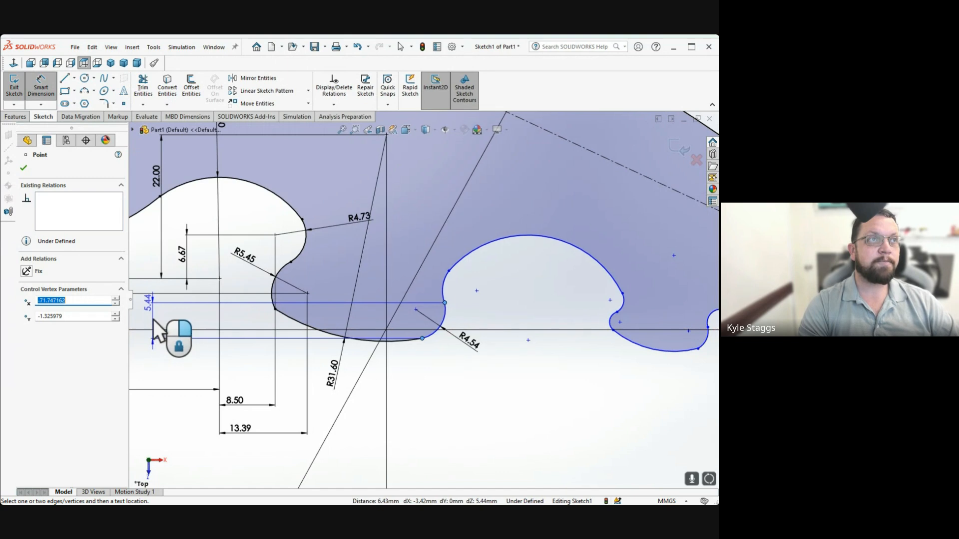
click(154, 328)
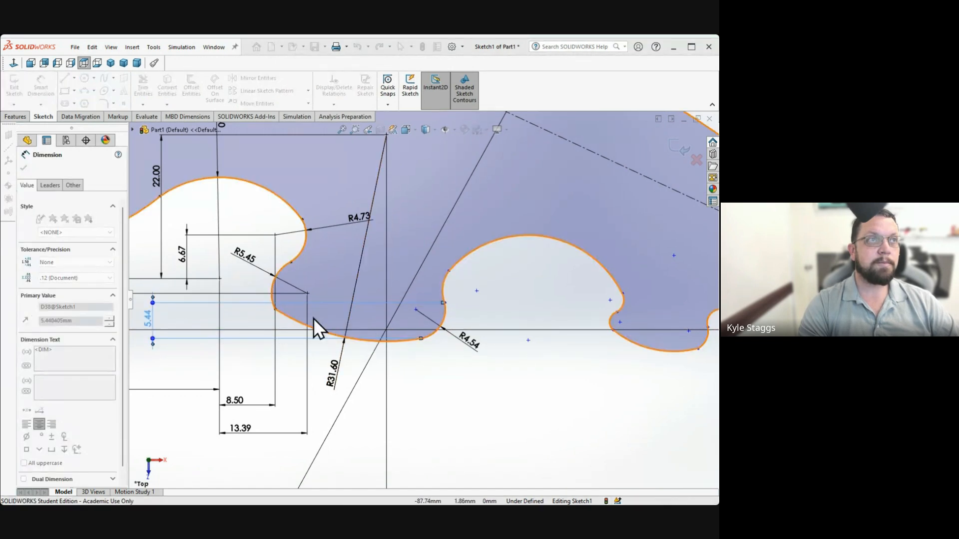
click(74, 308)
click(470, 394)
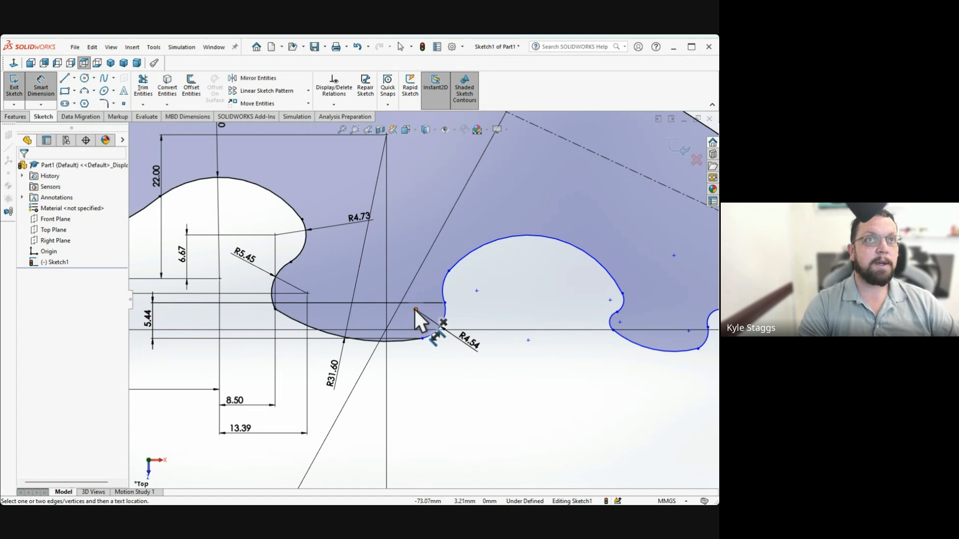
Dimension the horizontal distance from the R15.50 arc's centre to the R4.54 arc's upper endpoint as 34.4 mm, placed below the 13.39 mm dimension
click(445, 303)
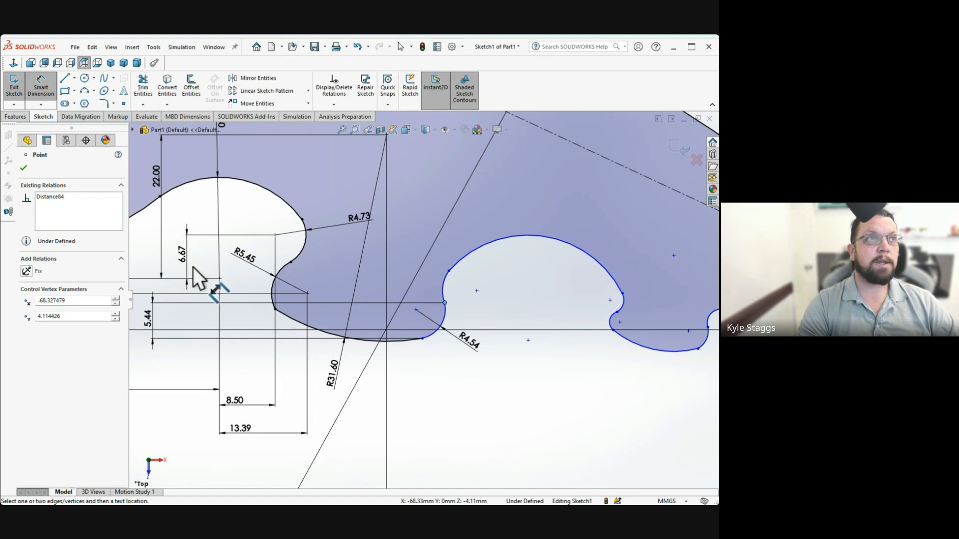
click(220, 279)
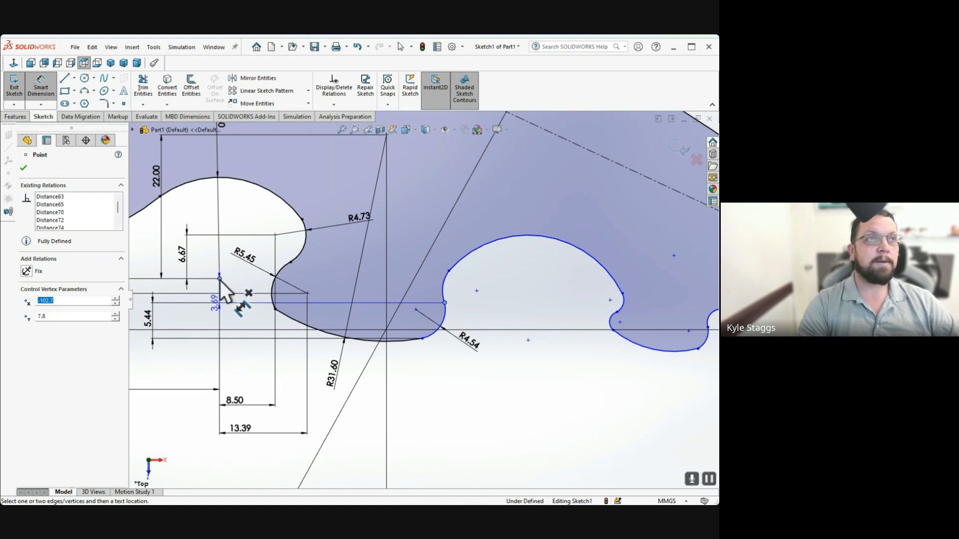
click(265, 458)
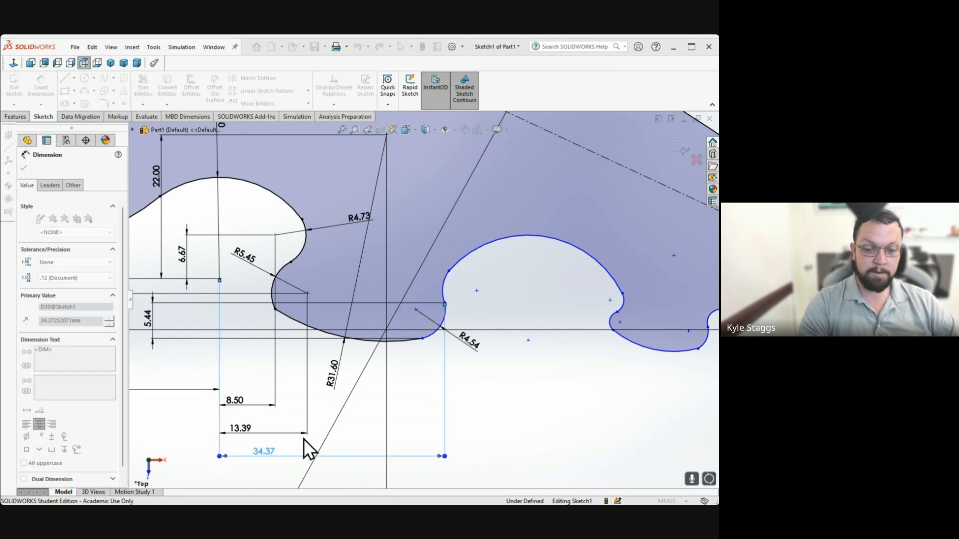
text(34.4)
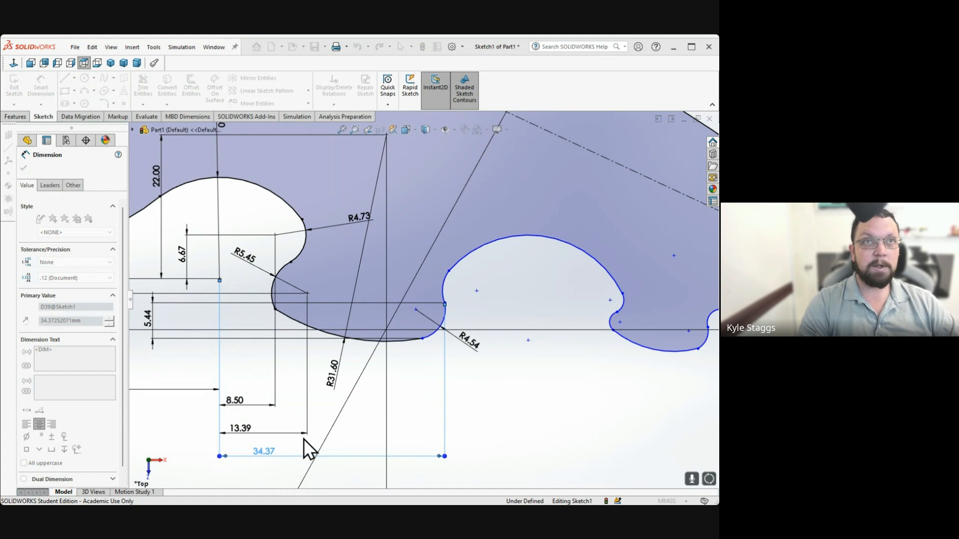
key(Return)
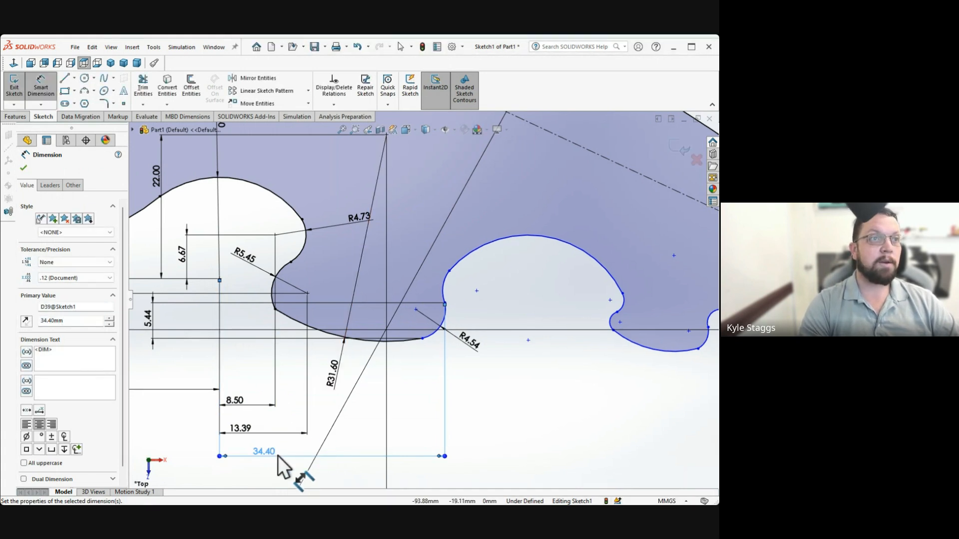
click(455, 417)
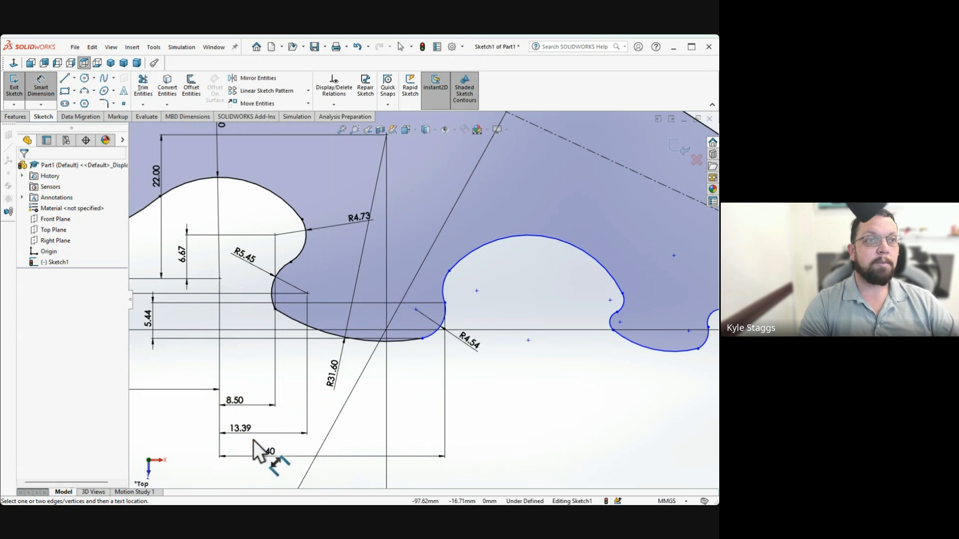
Dimension the horizontal distance between the R4.54 arc's two endpoints, placed below the contour
click(422, 339)
click(445, 303)
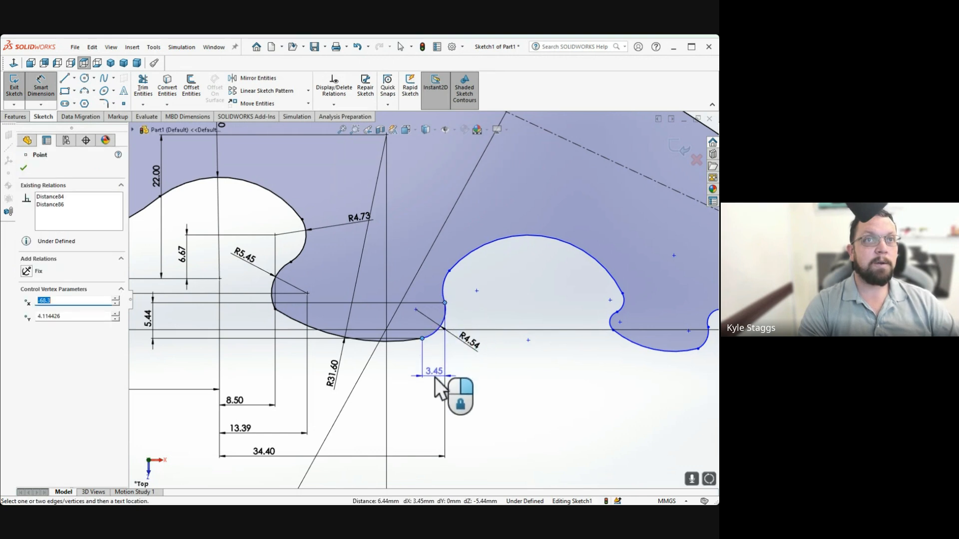
click(436, 419)
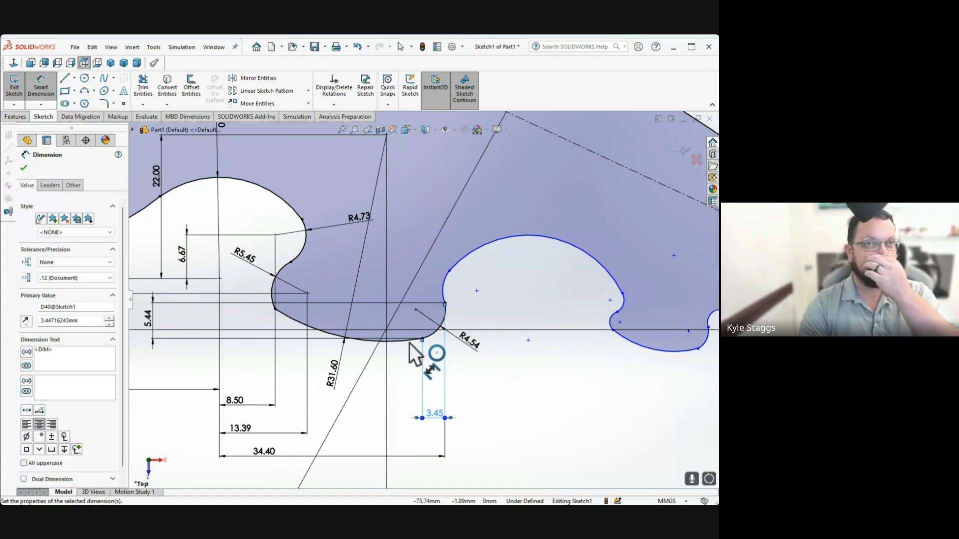
key(Escape)
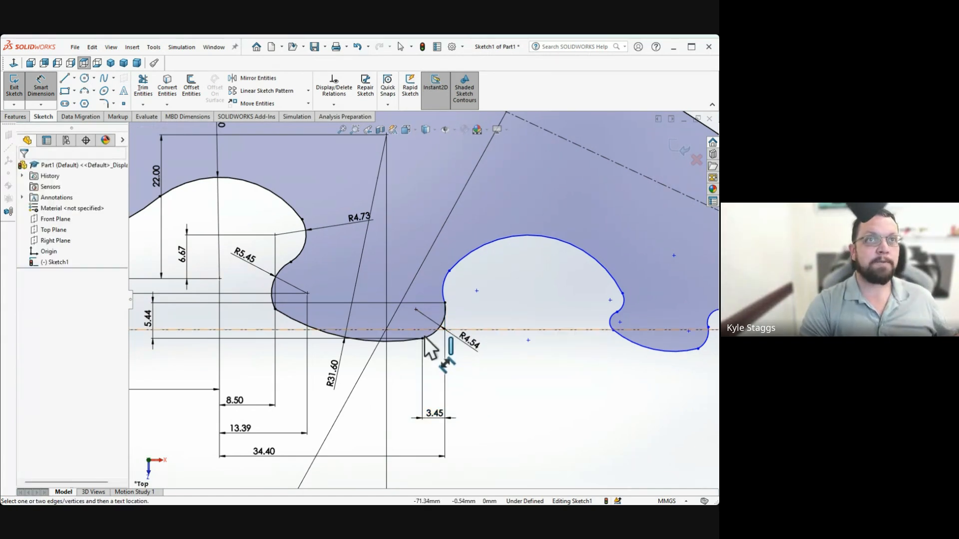
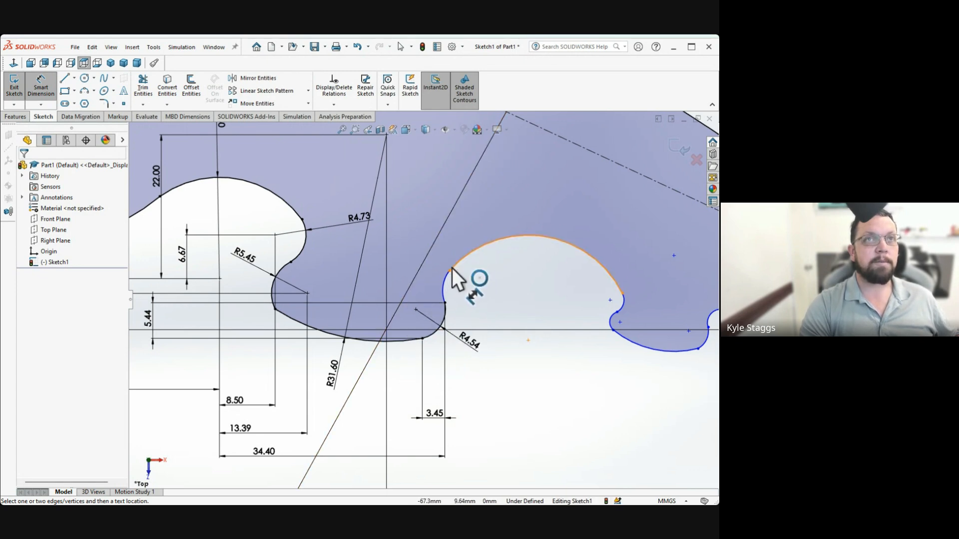
Dimension the vertical distance between the endpoints of the short arc above the R4.54 arc as 5 mm, aligned with the 5.44 mm dimension
click(449, 271)
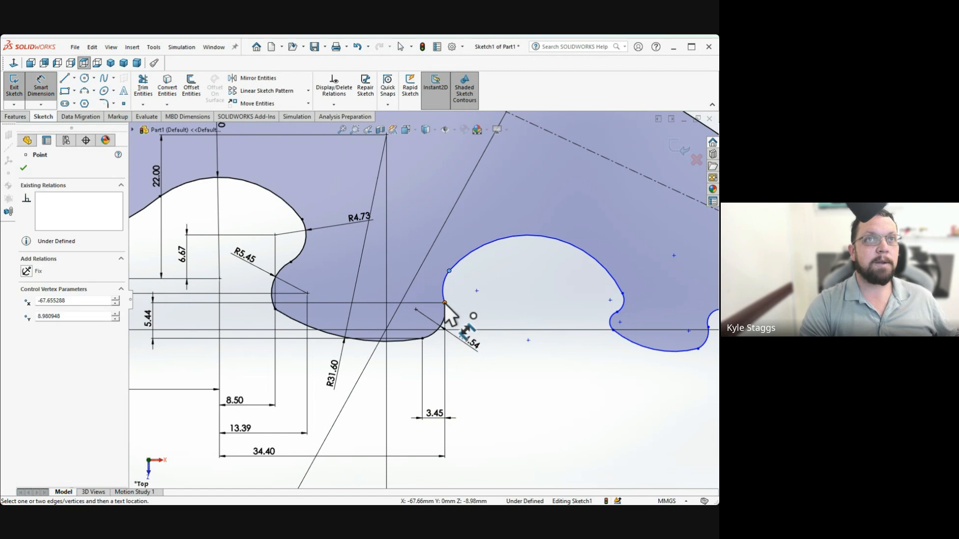
click(444, 303)
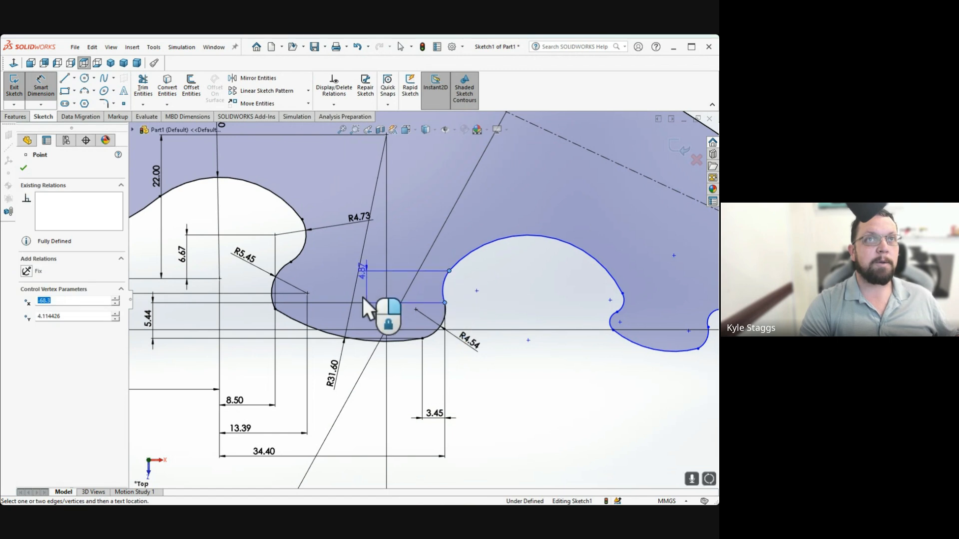
click(153, 300)
text(5.00mm)
key(Return)
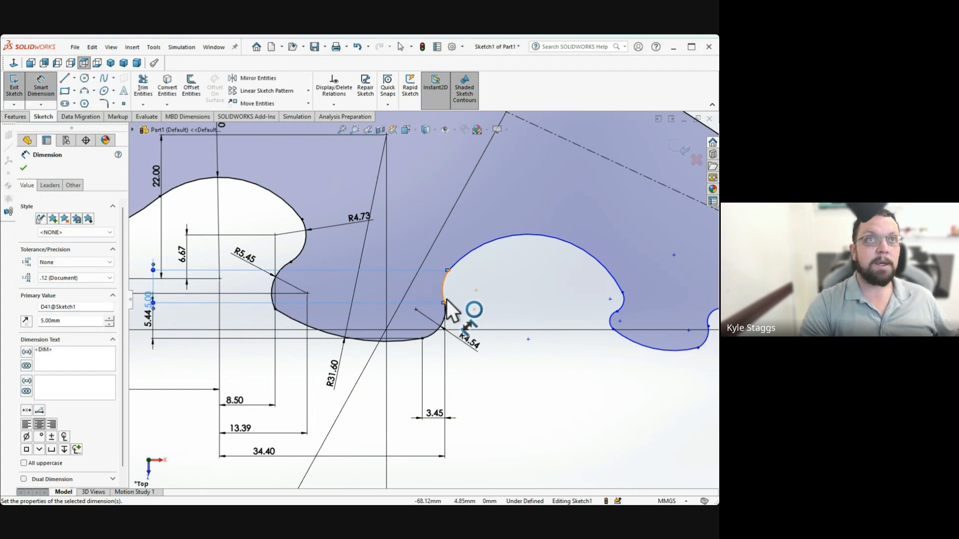
Dimension the horizontal distance from the centre of the short arc above the R4.54 arc to the origin, placed below the part
click(476, 291)
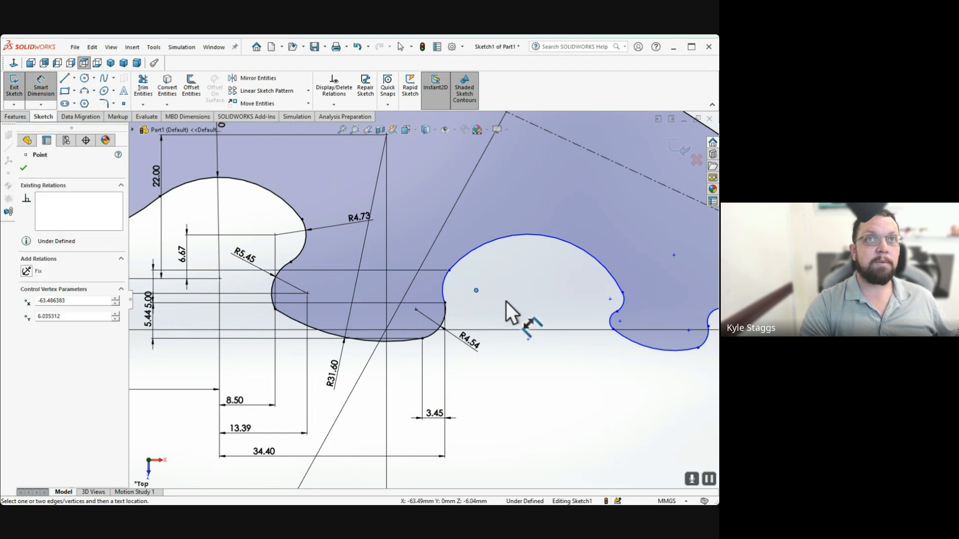
scroll(505, 301, up, 4)
click(649, 315)
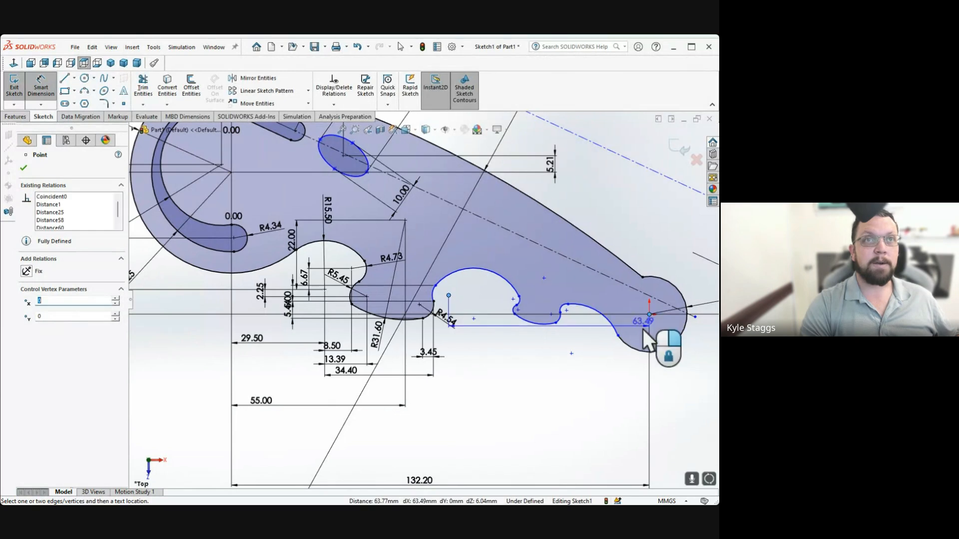
click(608, 390)
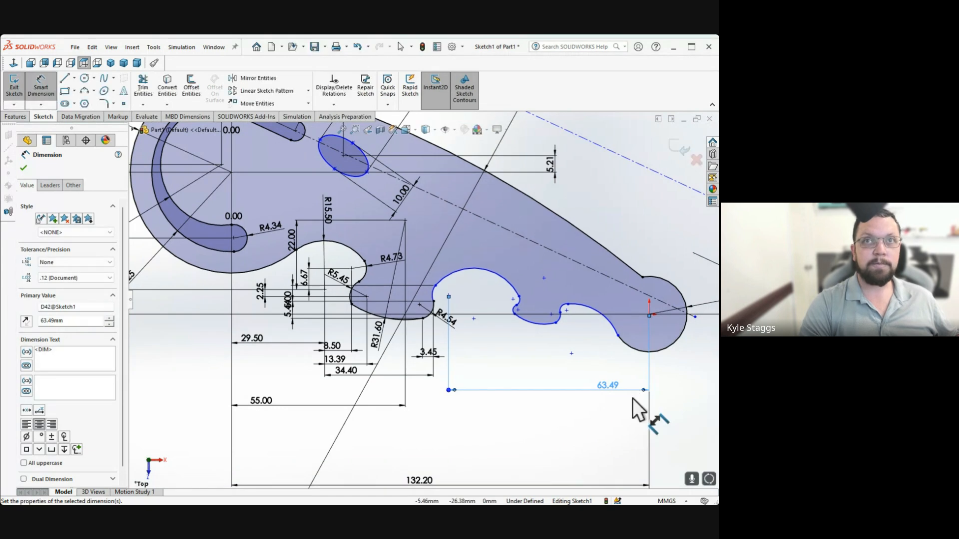
Dimension the radius of the short contour arc between the R4.54 arc and the second large recess
scroll(450, 301, down, 5)
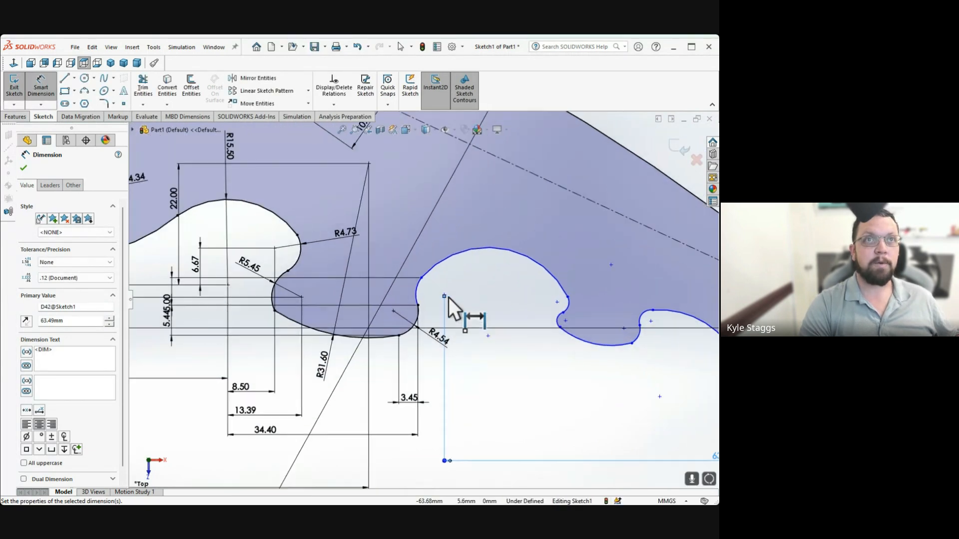
click(402, 285)
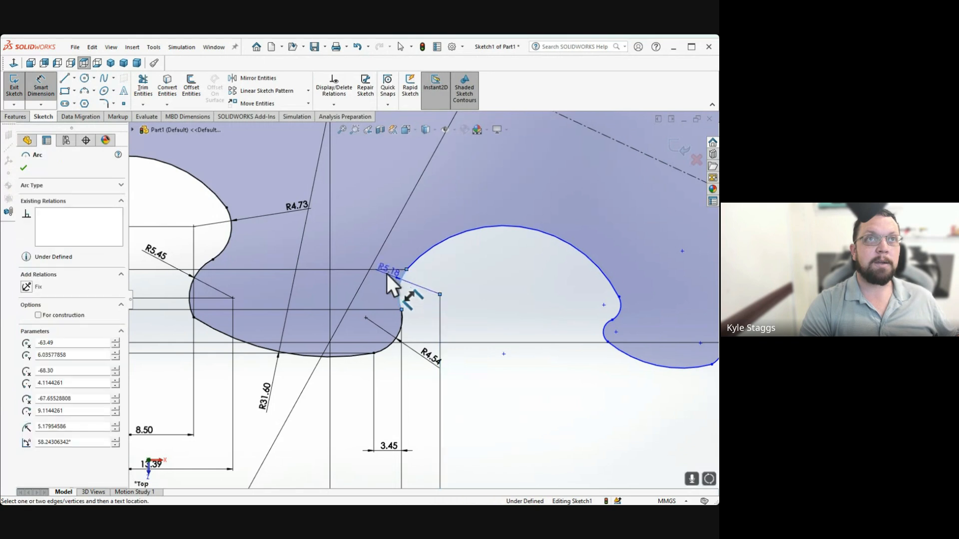
click(373, 290)
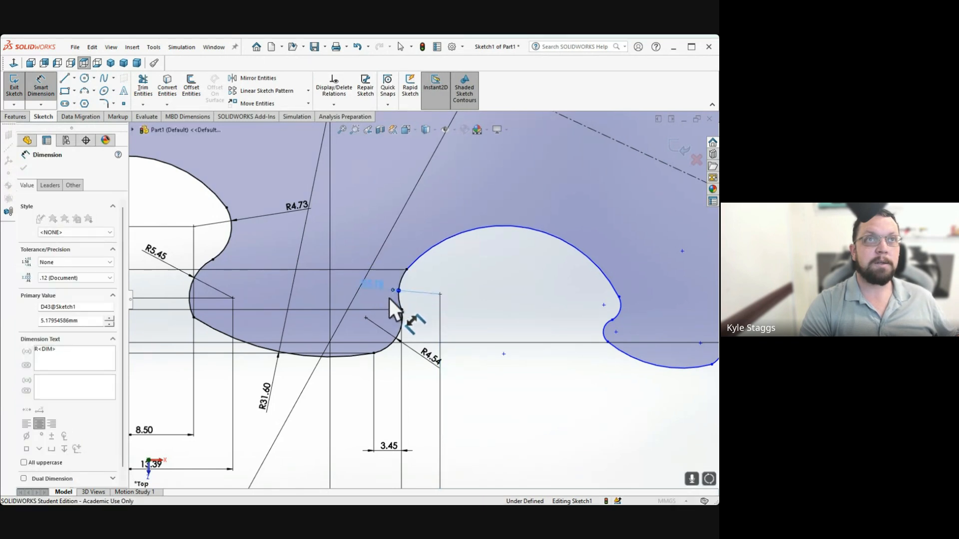
click(298, 288)
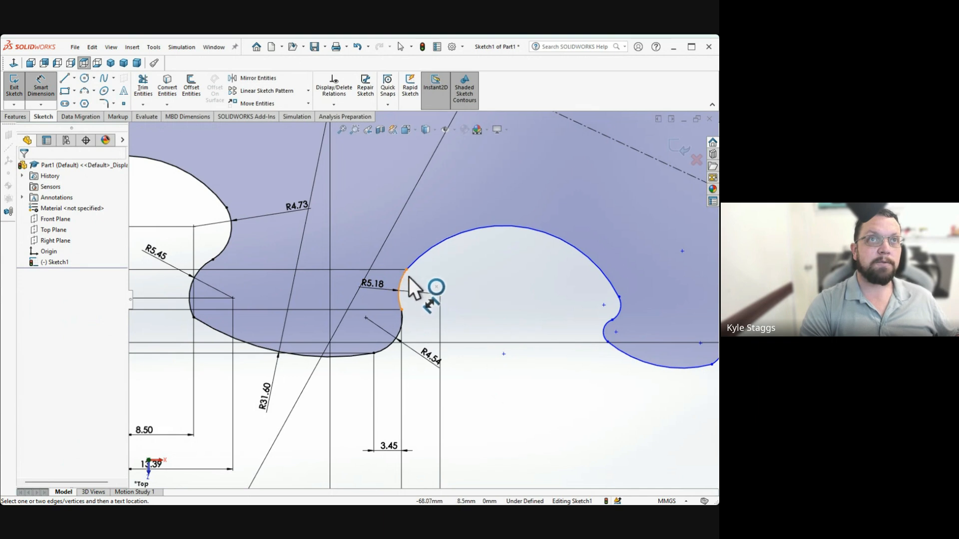
scroll(409, 279, up, 4)
scroll(464, 330, down, 2)
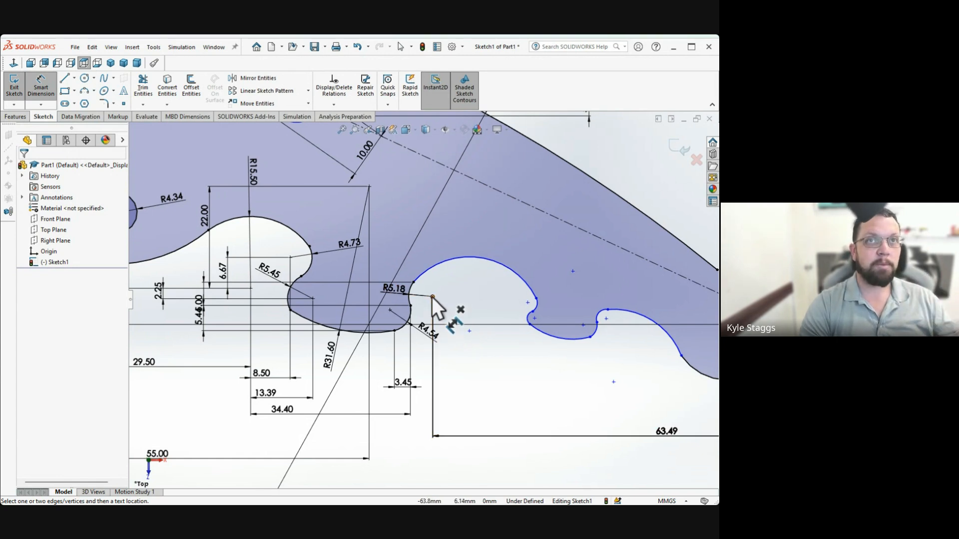
Dimension the vertical distance between the two endpoints of the second large recess arc, placed beside the recess over the neighbouring lobe
scroll(419, 297, up, 3)
scroll(469, 185, up, 2)
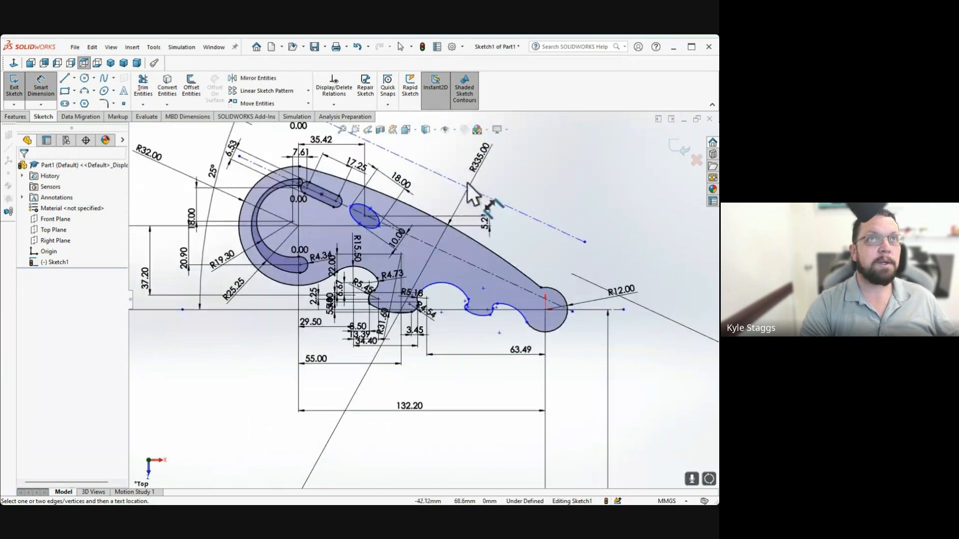
scroll(452, 225, down, 1)
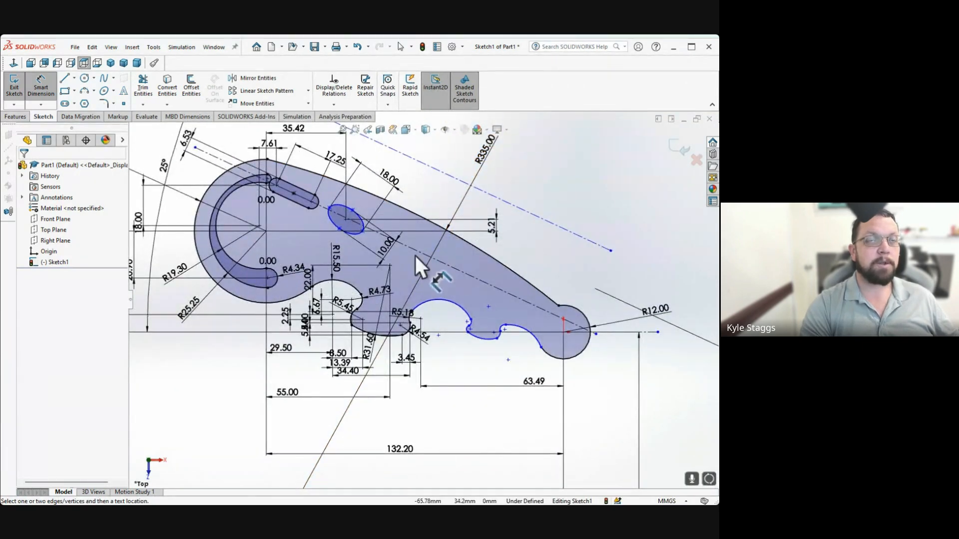
scroll(443, 304, down, 3)
scroll(451, 317, down, 1)
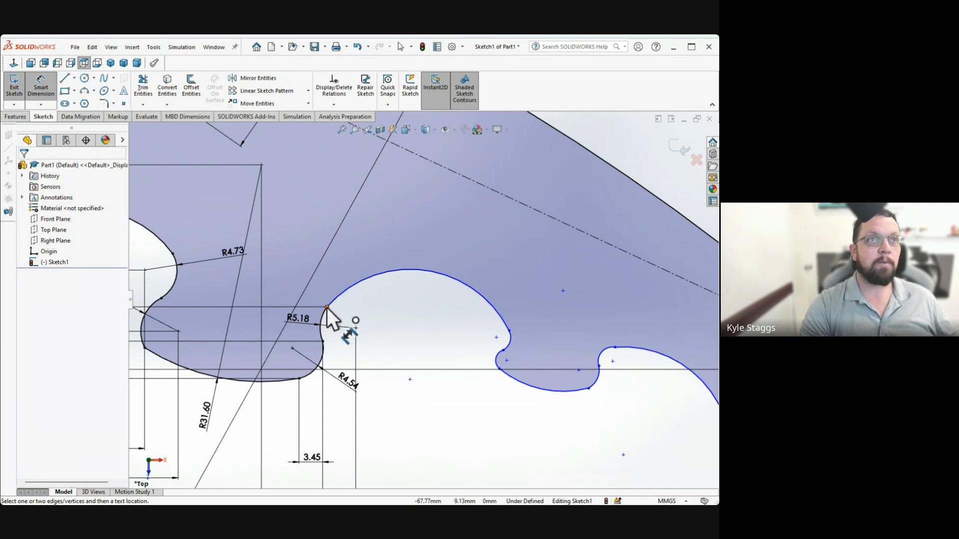
click(326, 307)
click(509, 330)
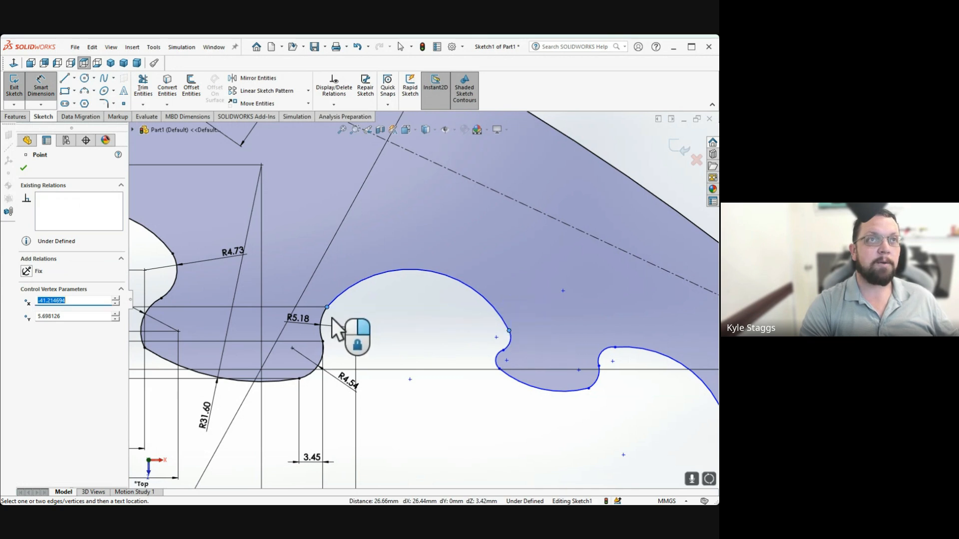
click(217, 318)
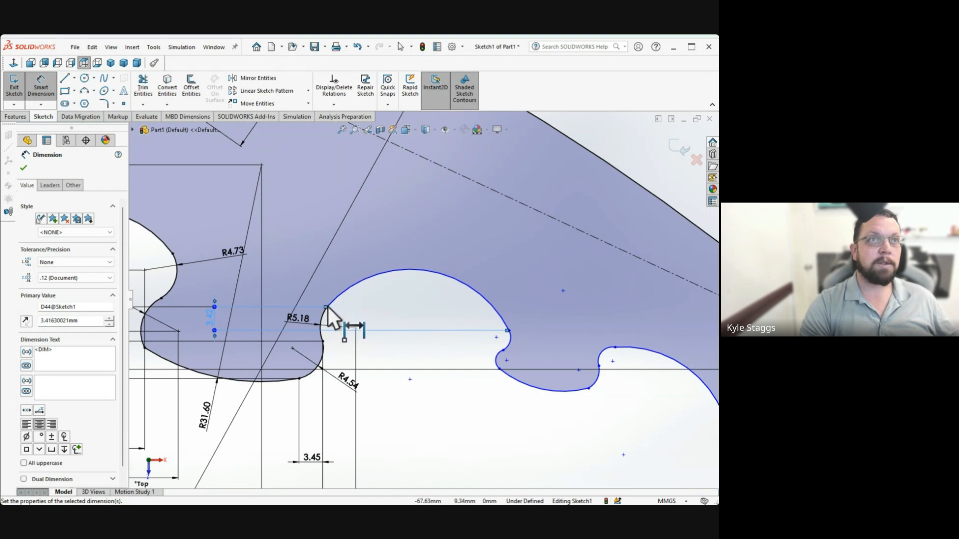
key(Escape)
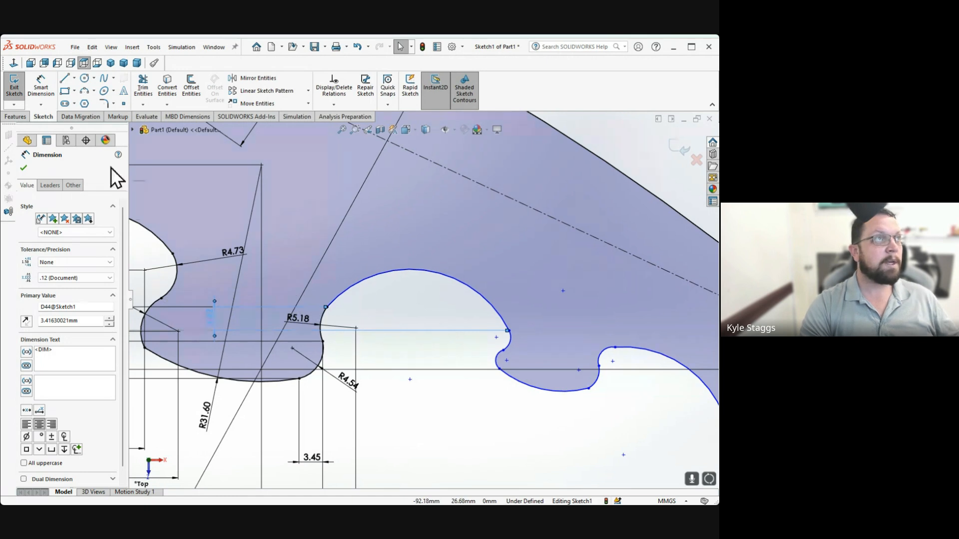
click(15, 167)
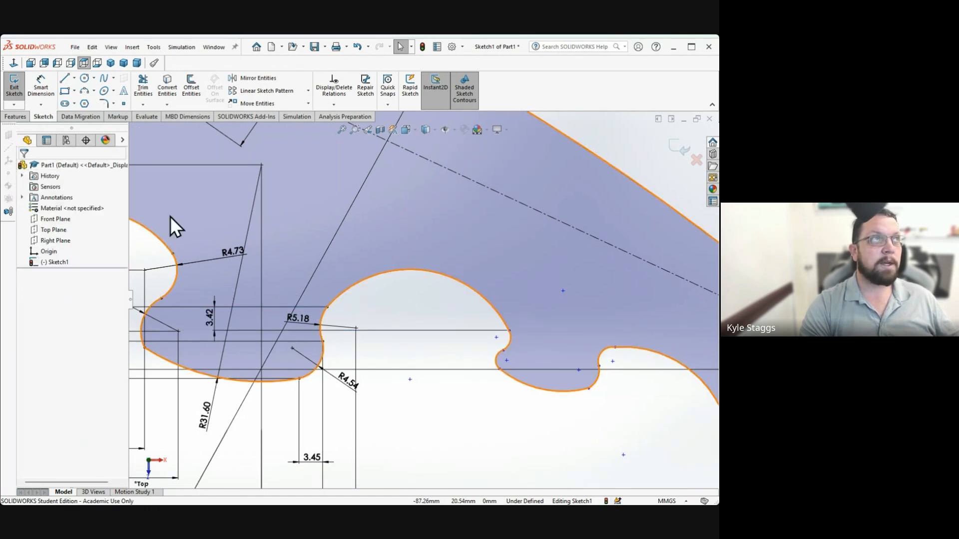
Dimension the horizontal distance between the second large recess arc's endpoints as 26.45 mm above the recess, and dimension the arc's radius
click(42, 91)
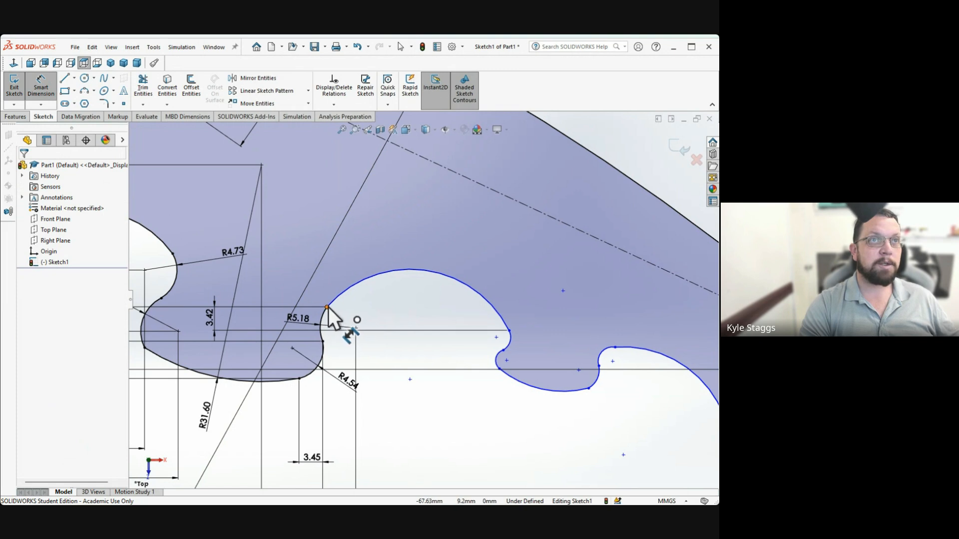
click(327, 307)
click(509, 331)
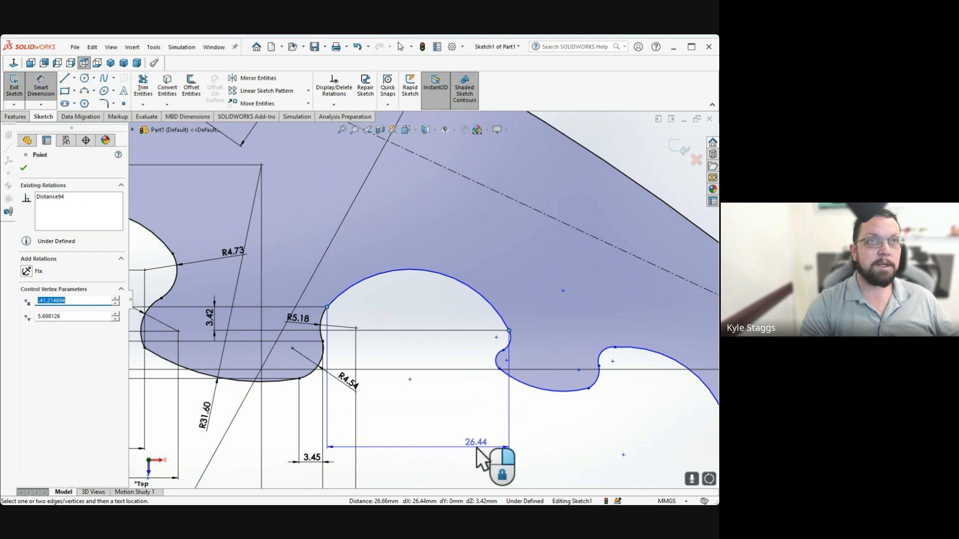
click(469, 220)
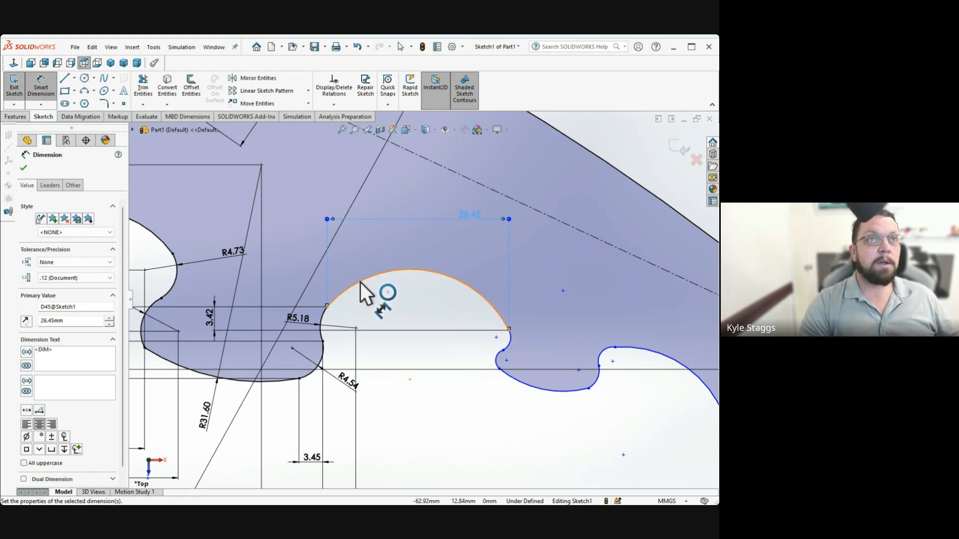
click(361, 282)
click(380, 229)
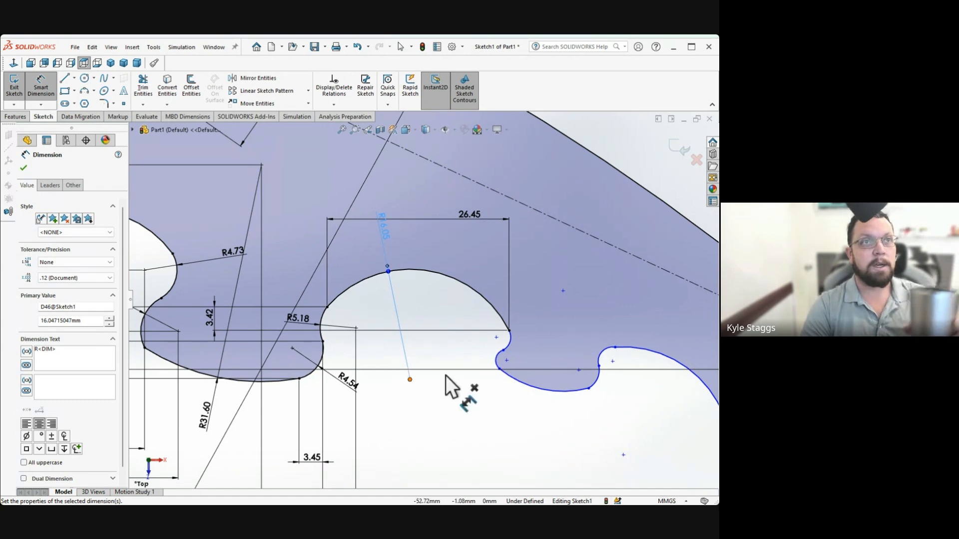
Dimension the radius of the small arc adjoining the far end of the second large recess as 2.1 mm
scroll(400, 321, up, 3)
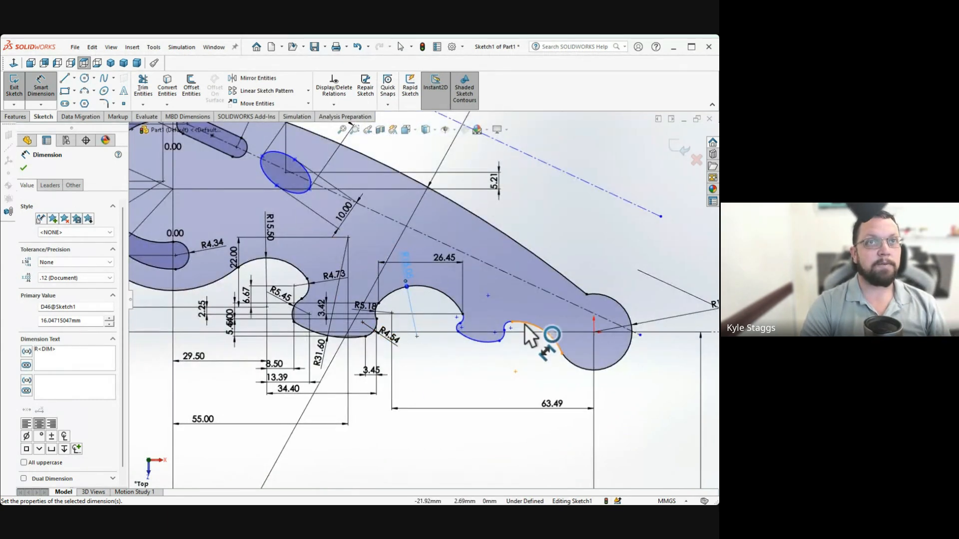
scroll(467, 302, down, 2)
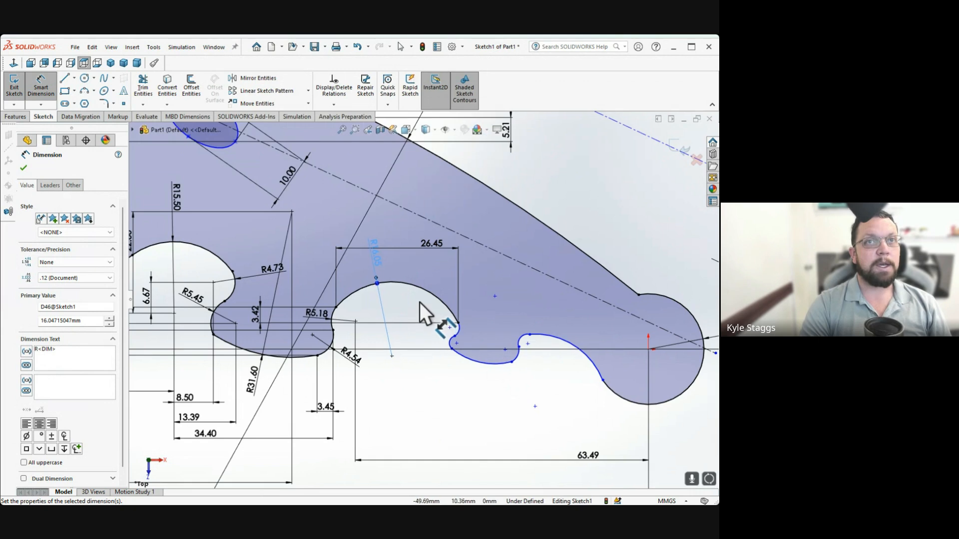
scroll(420, 303, up, 3)
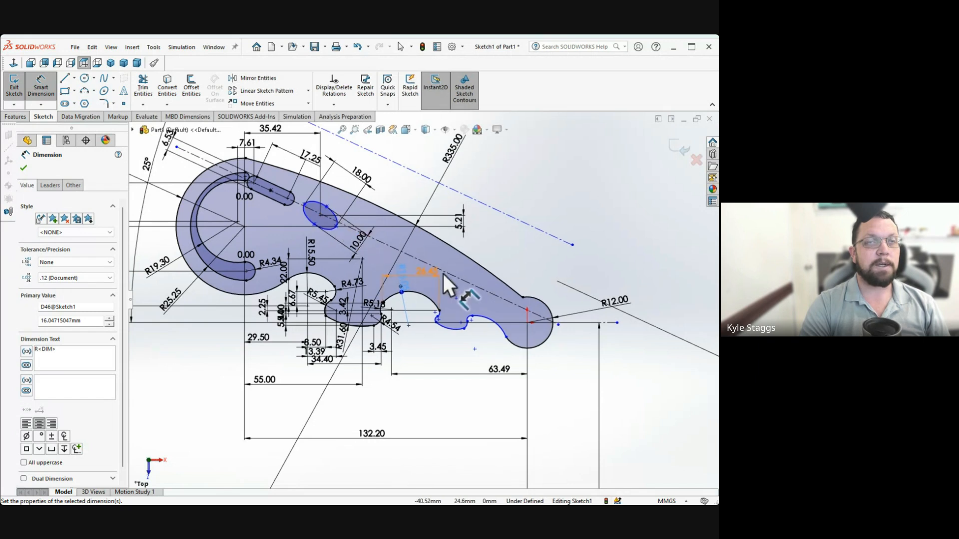
scroll(436, 319, down, 2)
scroll(434, 283, down, 3)
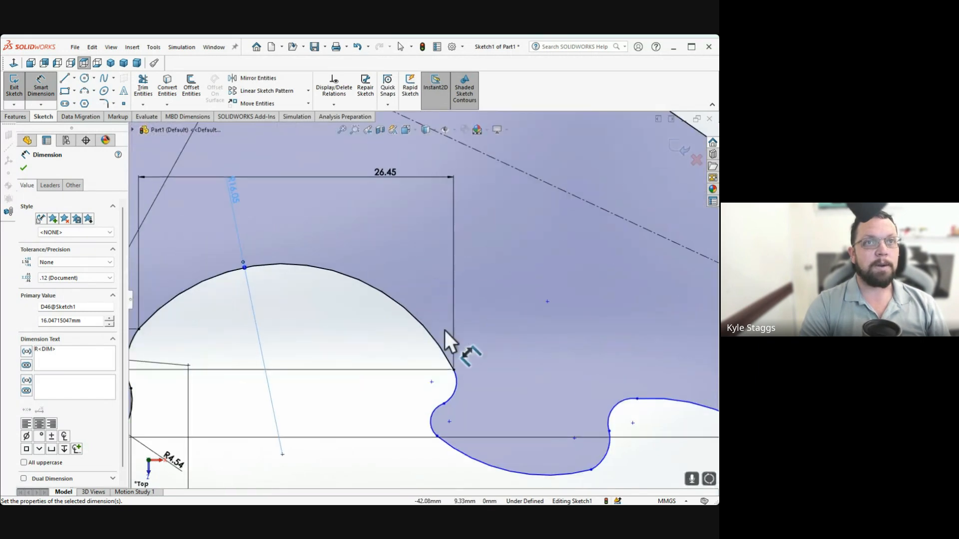
click(457, 379)
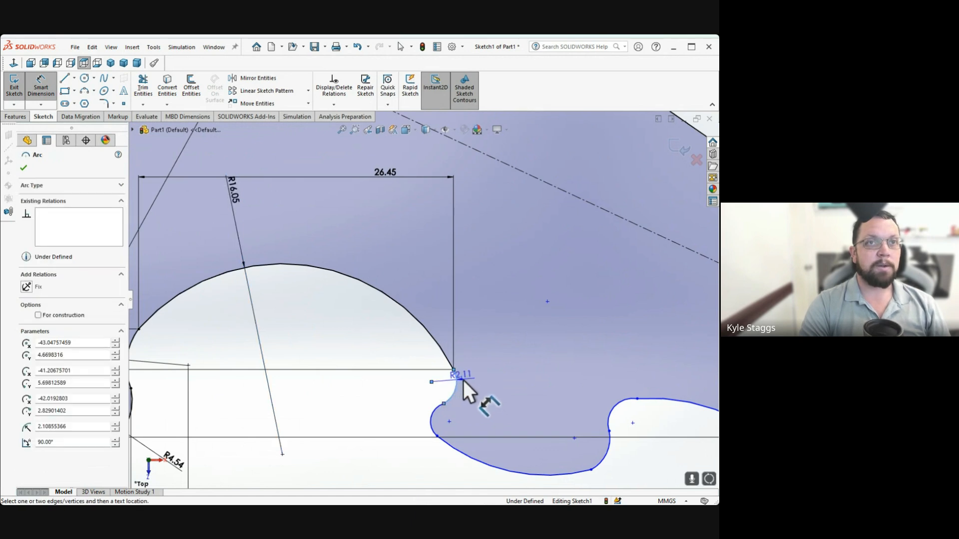
click(516, 372)
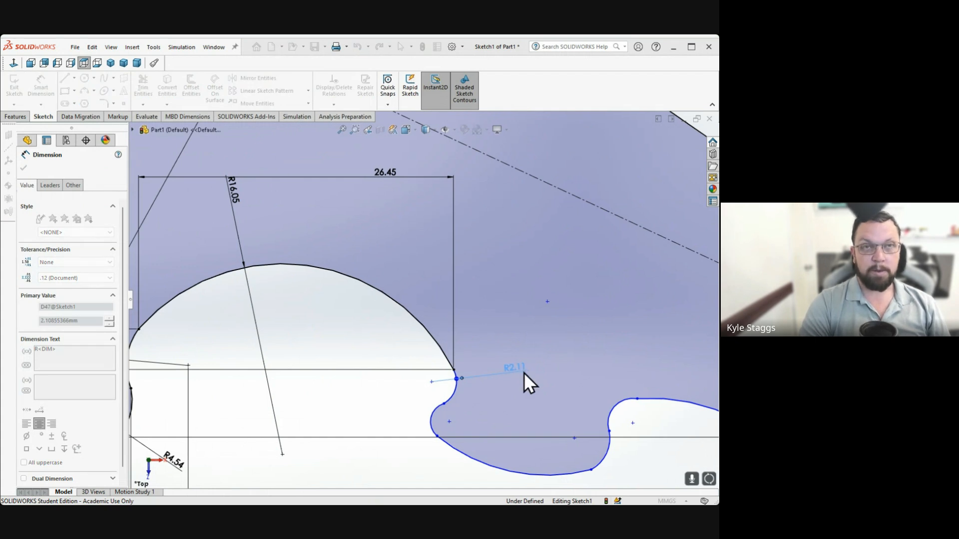
text(2.1)
key(Return)
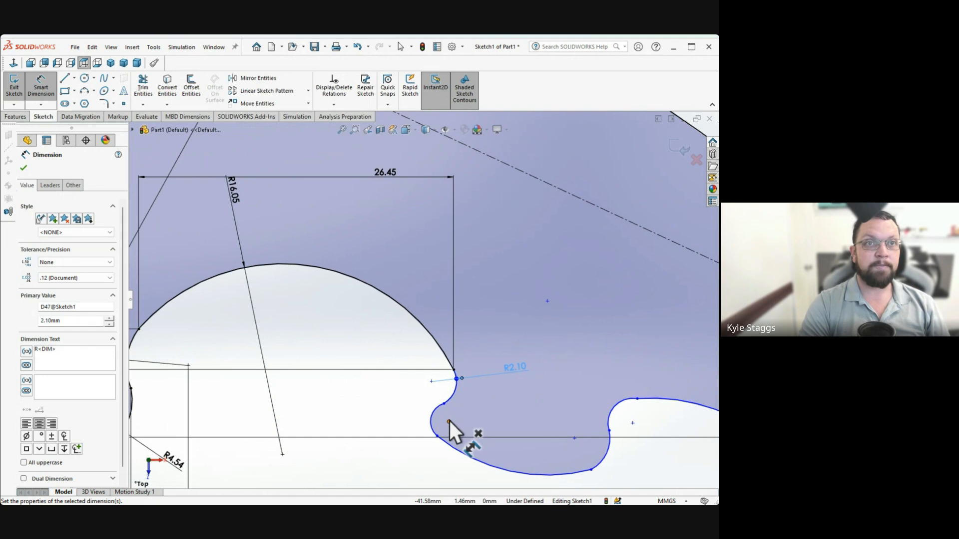
Dimension the radius of the small arc directly below the R2.10 arc as 1.6 mm
click(433, 417)
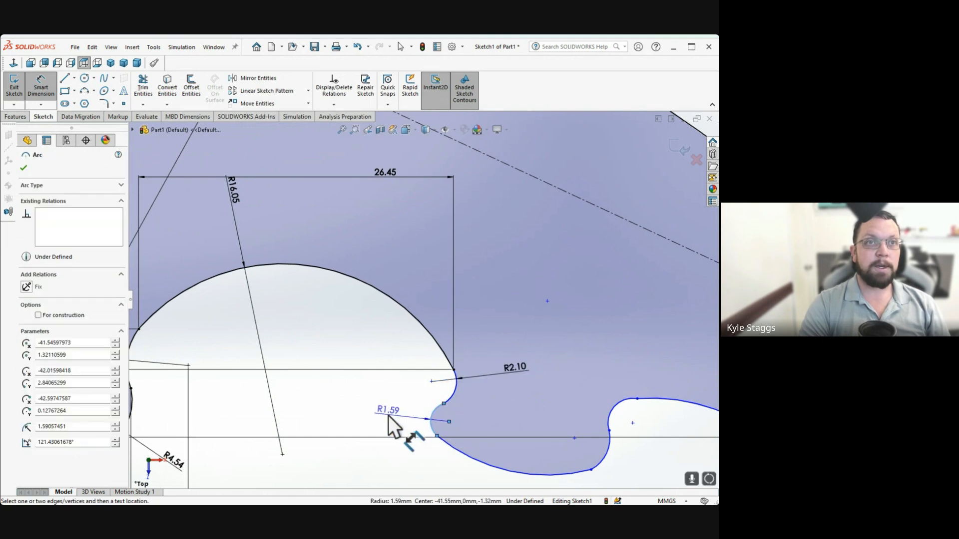
click(389, 416)
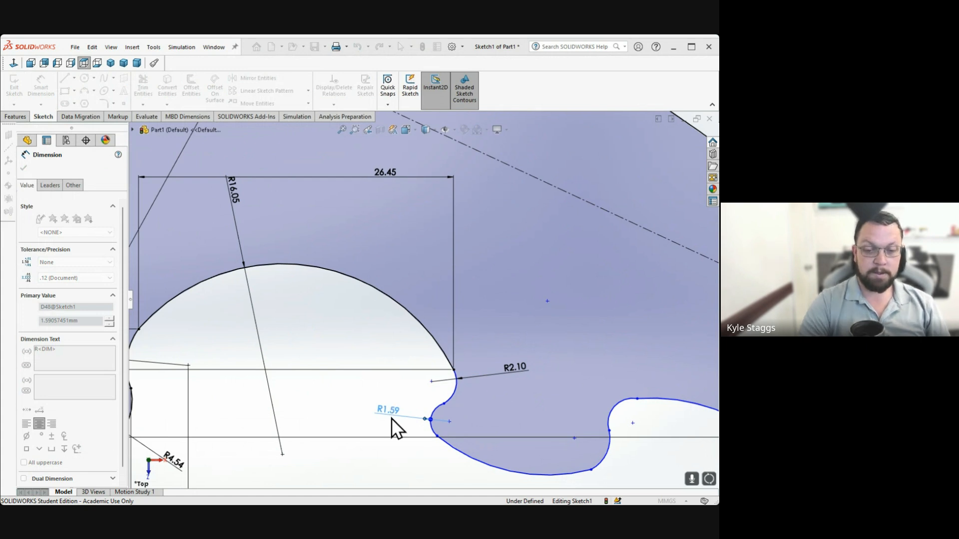
text(1.6)
key(Return)
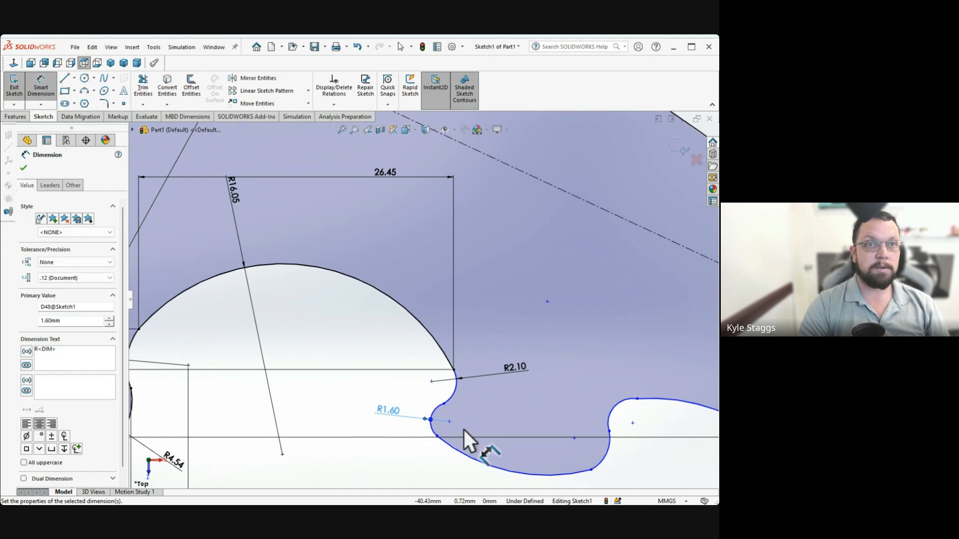
Dimension the radius of the shallow lower lobe arc following the R1.60 arc as 14.64 mm
click(474, 458)
scroll(465, 465, up, 2)
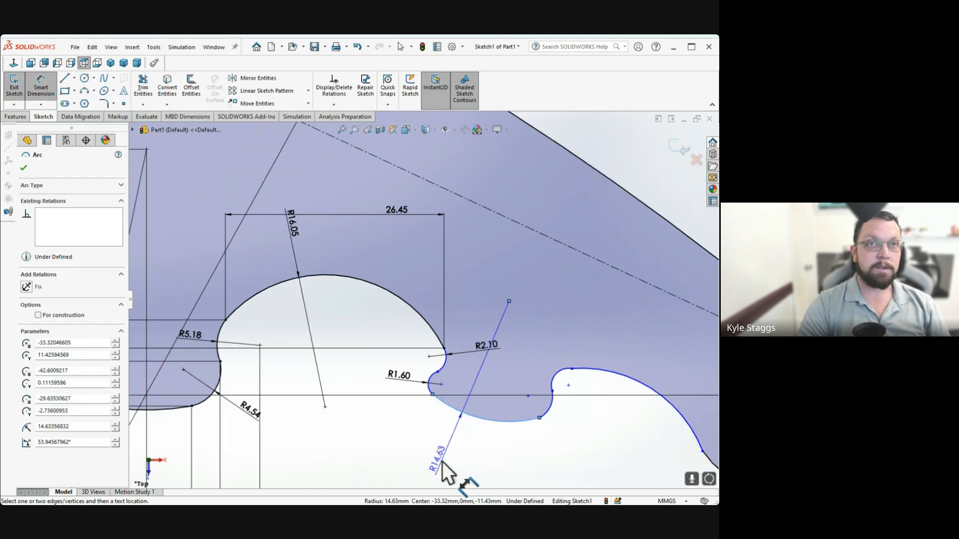
click(442, 462)
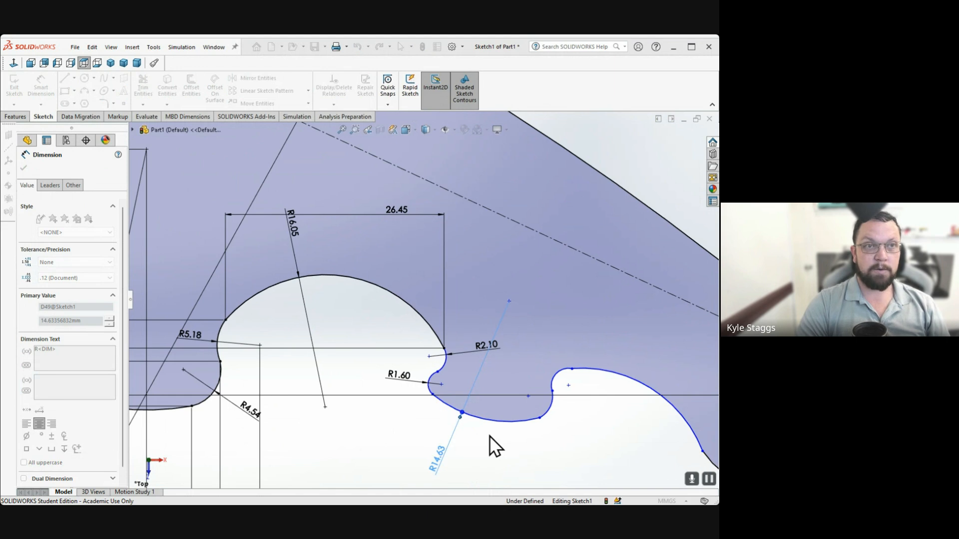
text(14.64)
key(Return)
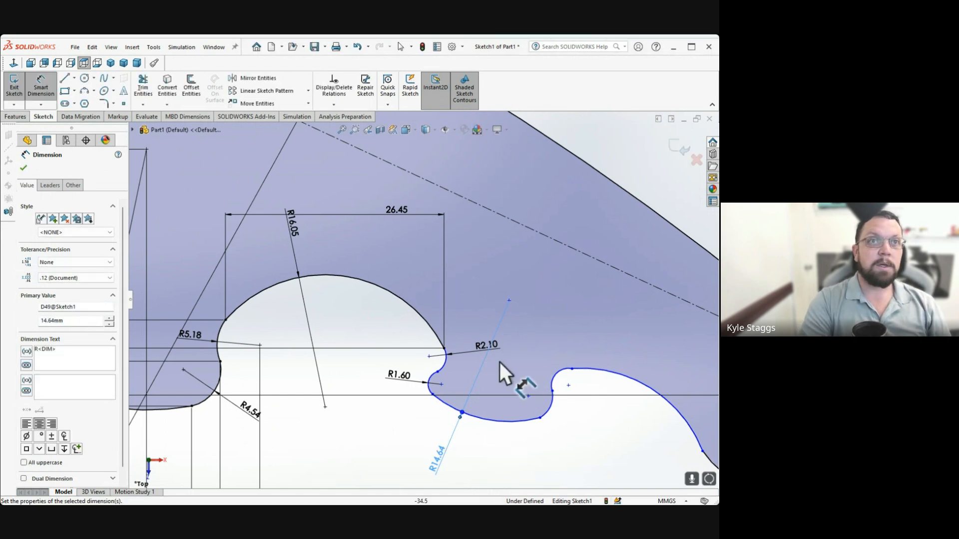
Dimension the horizontal distance from the R14.64 arc's centre to the origin as 33.32 mm, placed below the part
scroll(492, 372, up, 1)
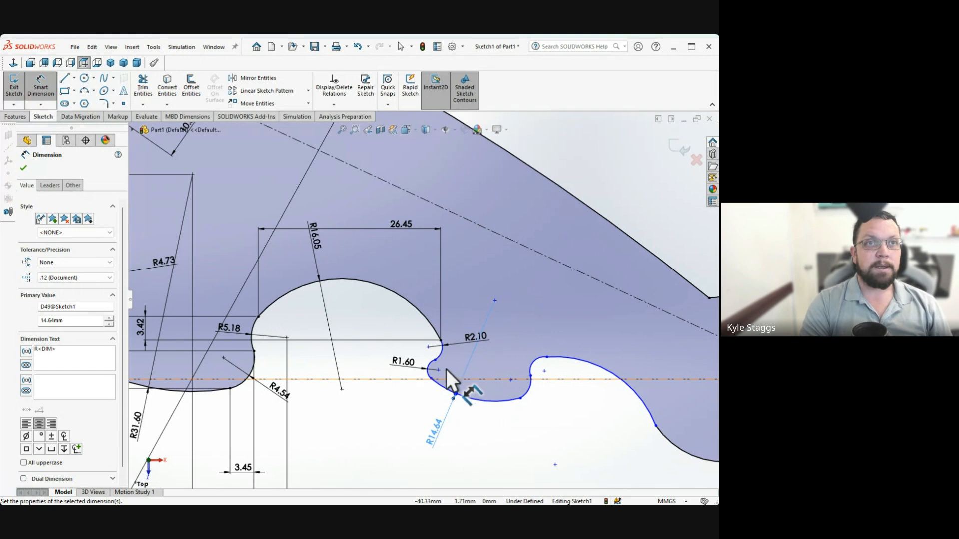
scroll(433, 379, down, 1)
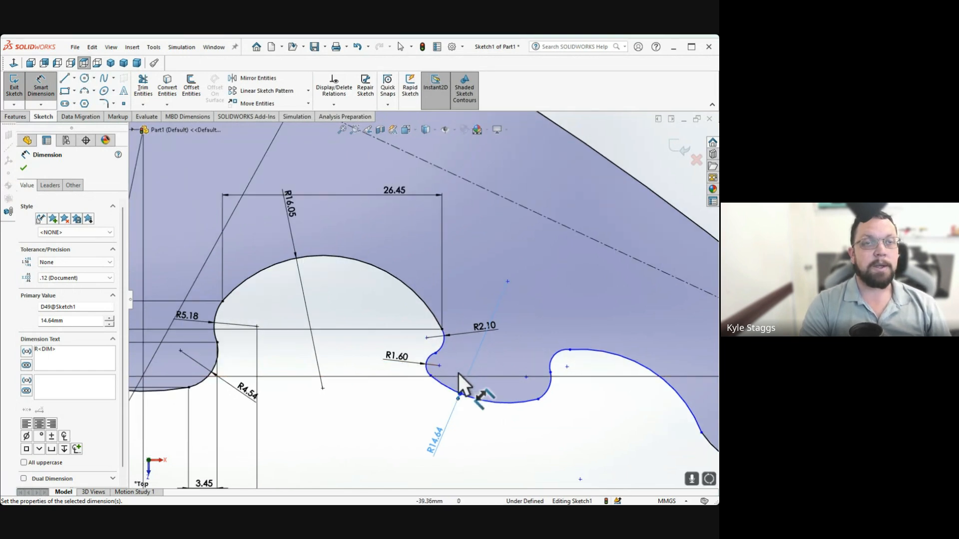
click(507, 283)
scroll(519, 307, up, 2)
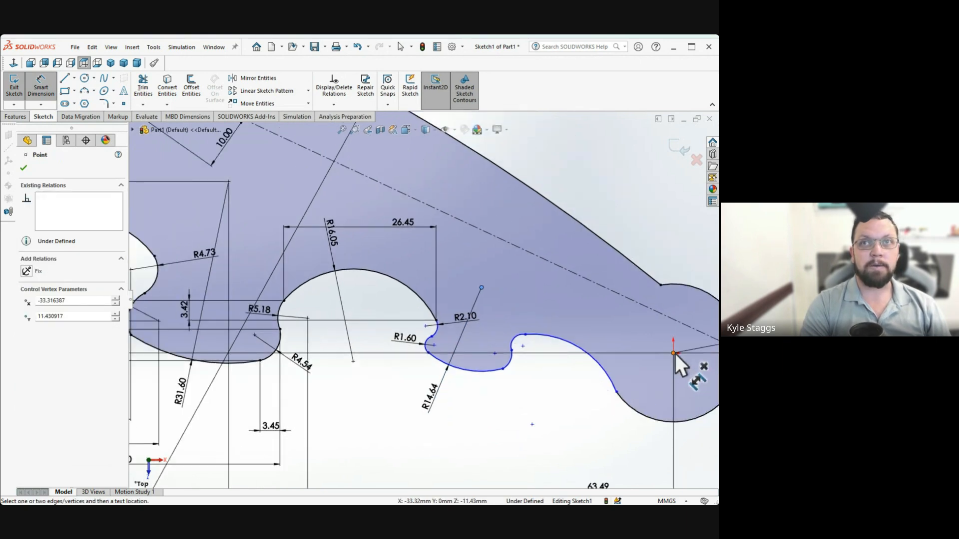
click(674, 353)
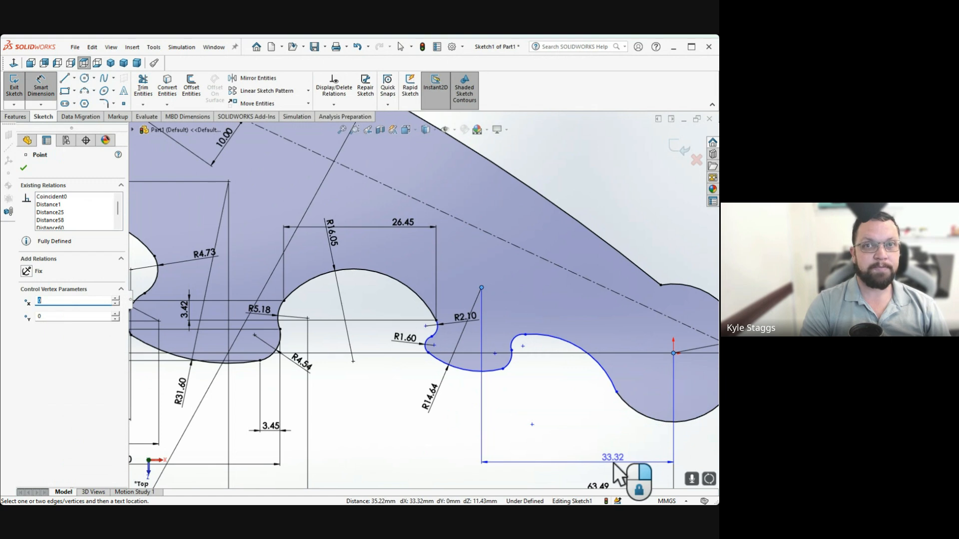
click(614, 464)
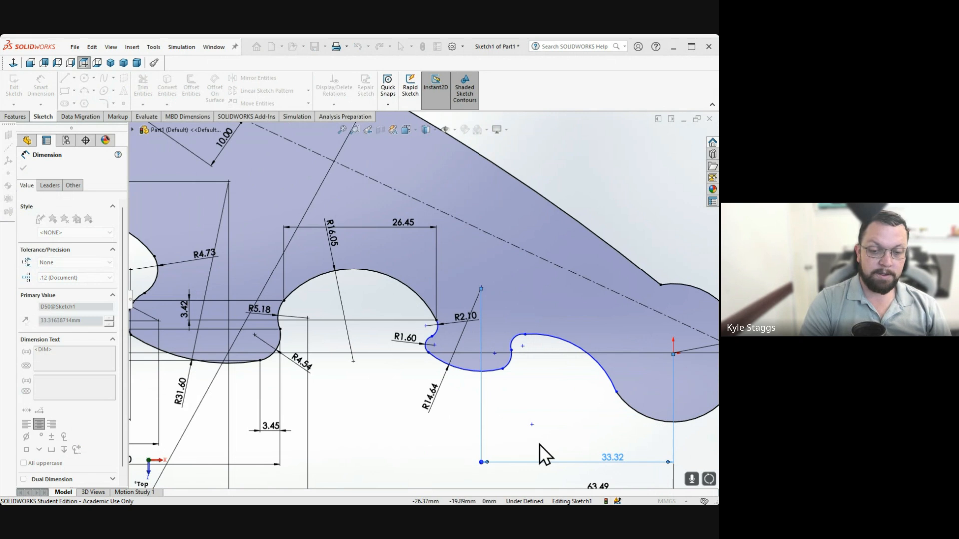
key(Return)
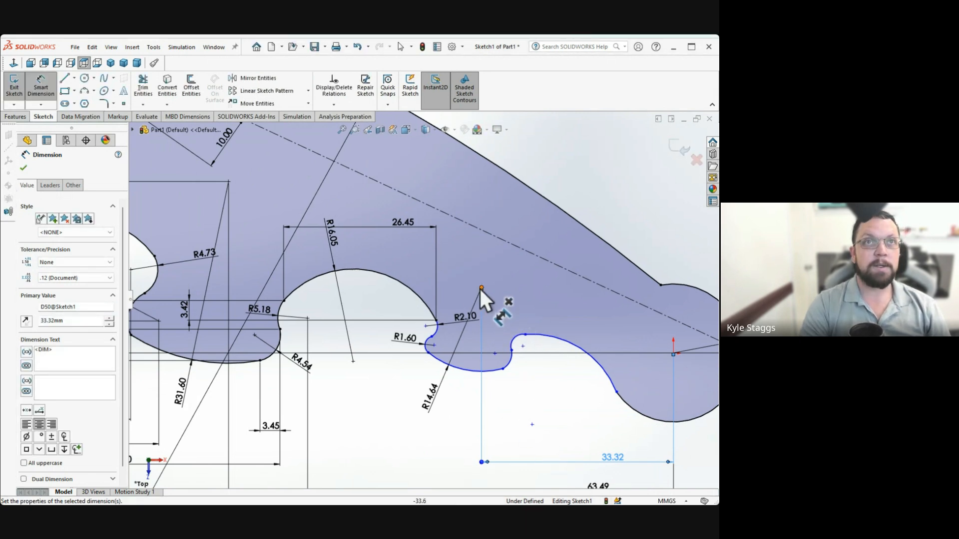
Dimension the vertical distance from the R14.64 arc's centre to the origin as 11.43 mm, placed beyond the R12 rounded end
click(481, 288)
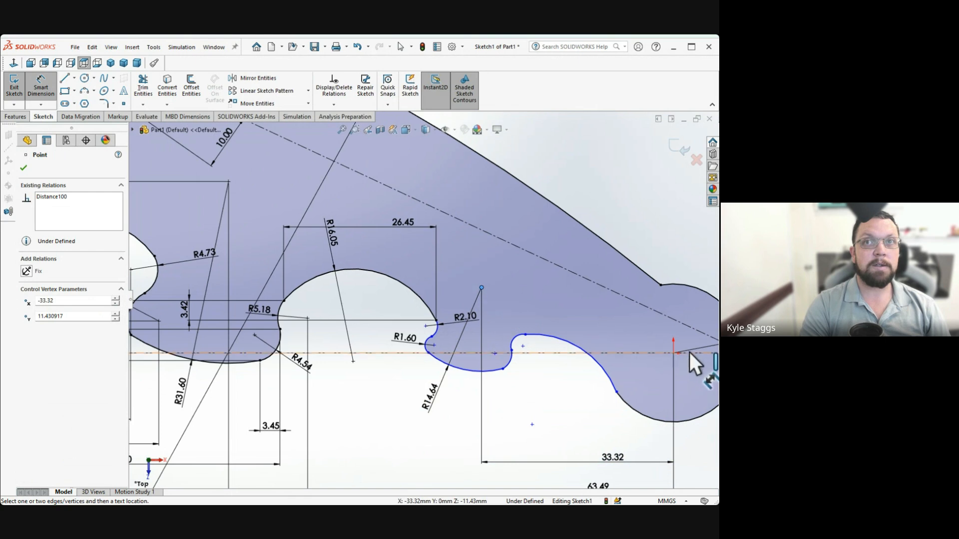
click(673, 352)
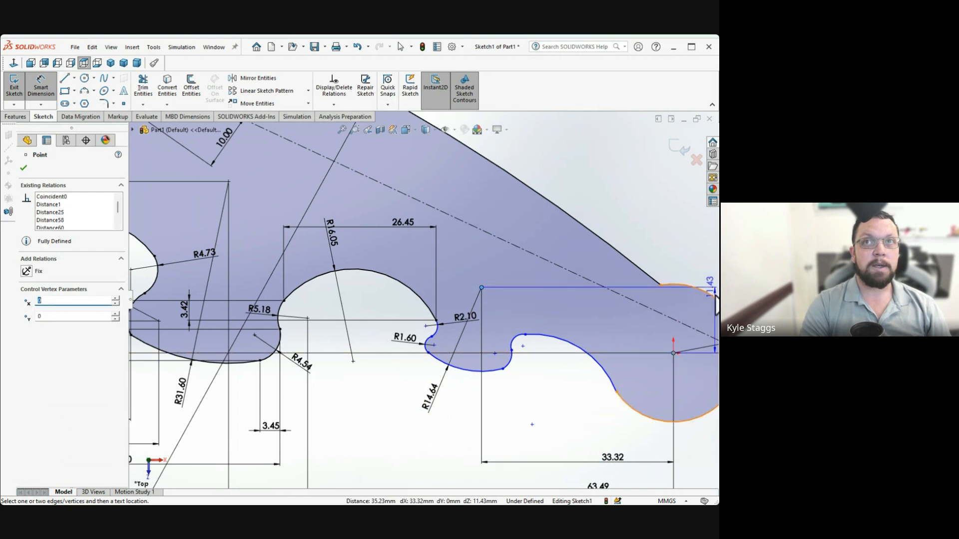
scroll(715, 303, up, 3)
click(642, 297)
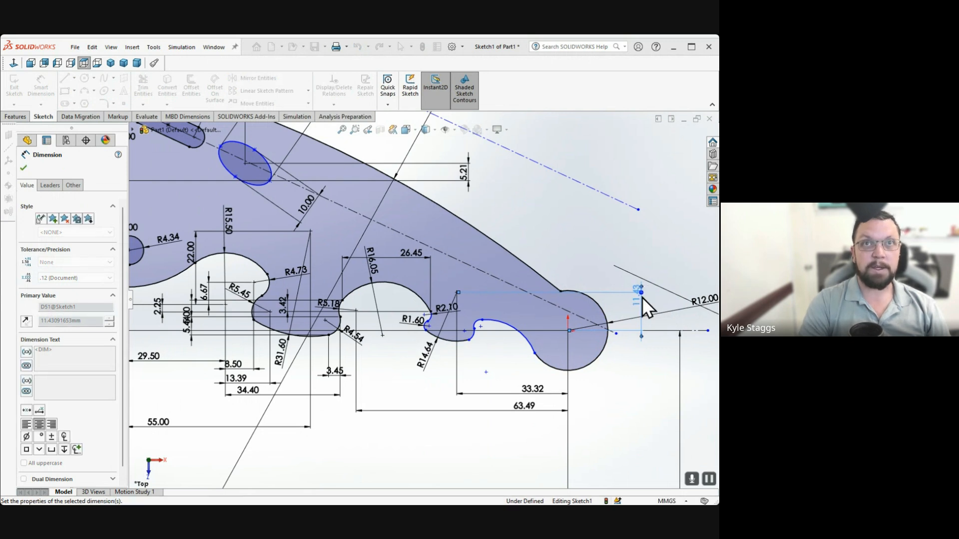
scroll(438, 316, down, 3)
scroll(439, 314, down, 3)
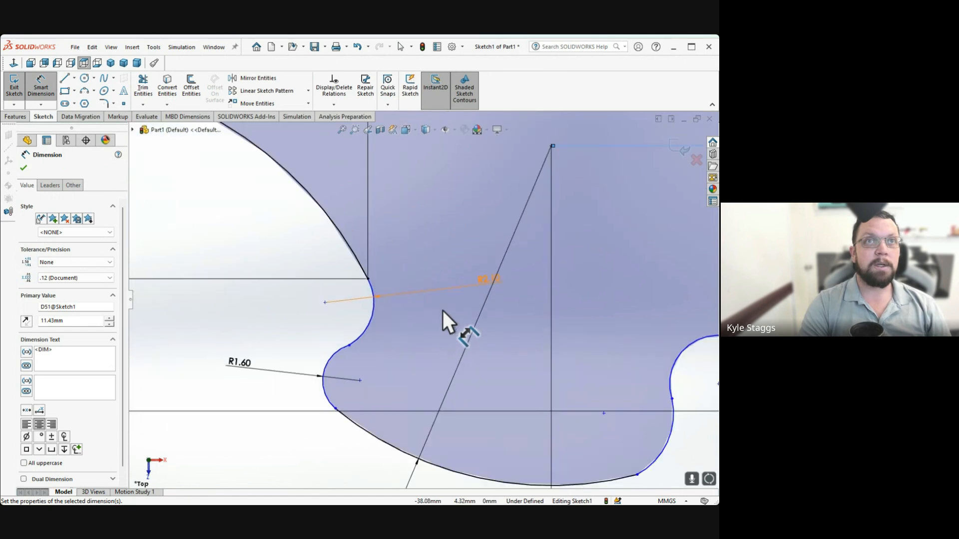
scroll(548, 385, up, 2)
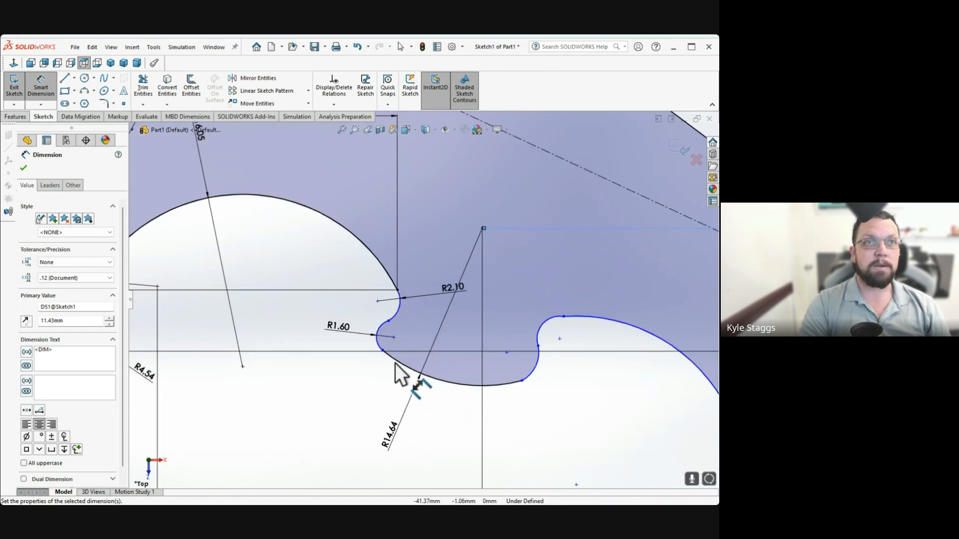
Dimension the horizontal distance from the junction of the R2.10 and R1.60 arcs to the R14.64 arc's centre as 8.7 mm
click(388, 321)
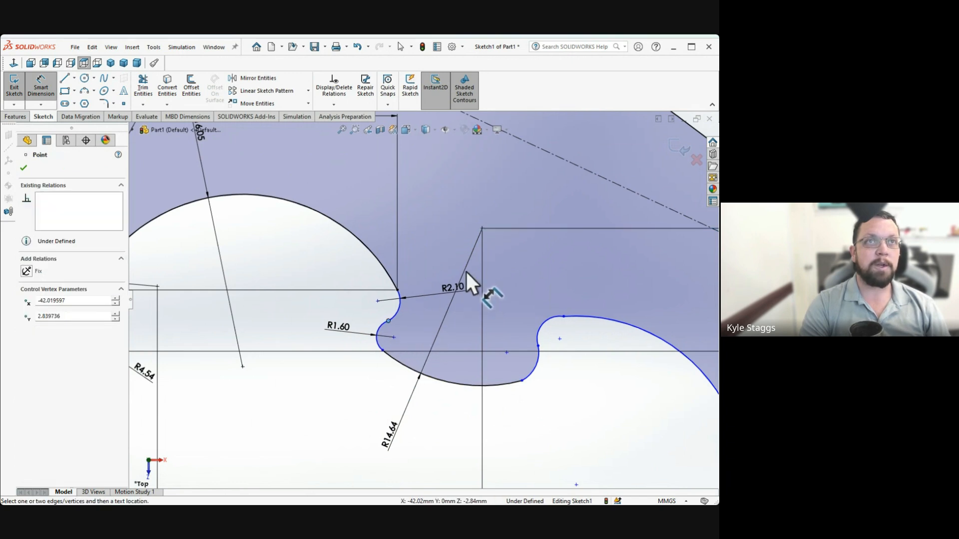
click(480, 227)
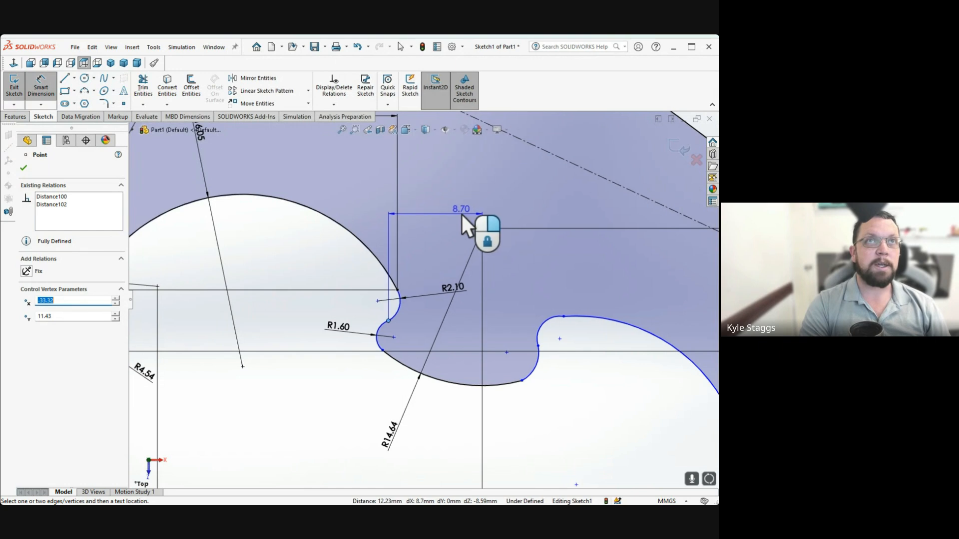
click(462, 211)
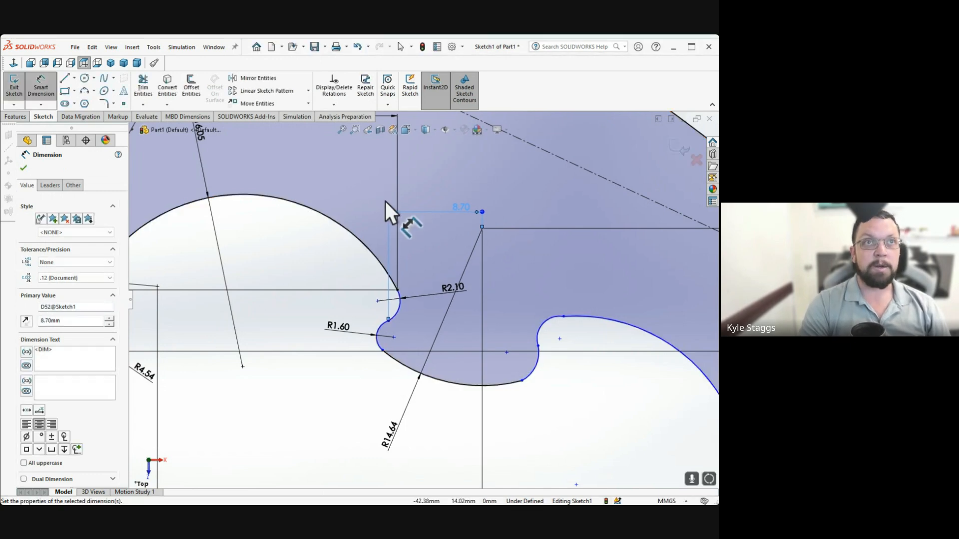
Dimension the vertical distance from the junction of the R2.10 and R1.60 arcs to the R14.64 arc's centre as 8.6 mm
click(388, 322)
click(482, 228)
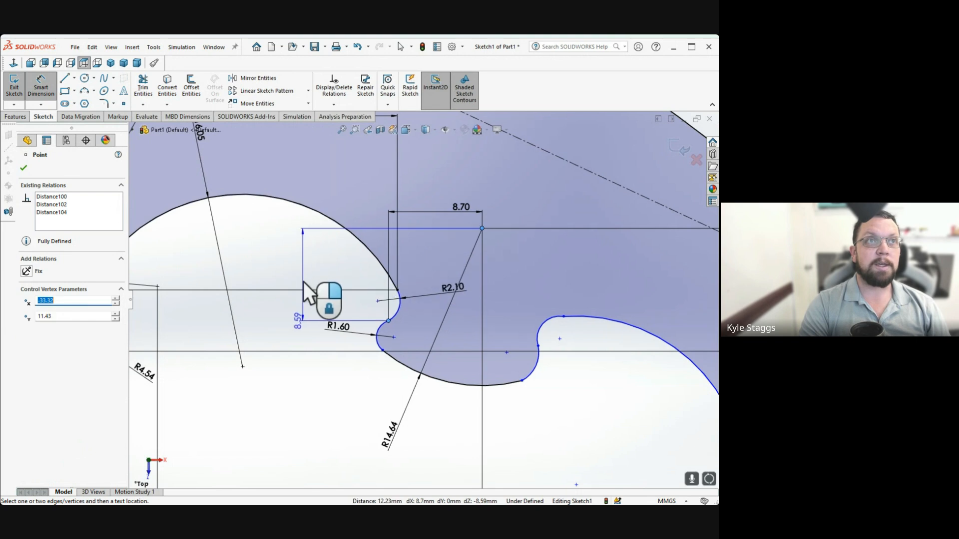
click(303, 283)
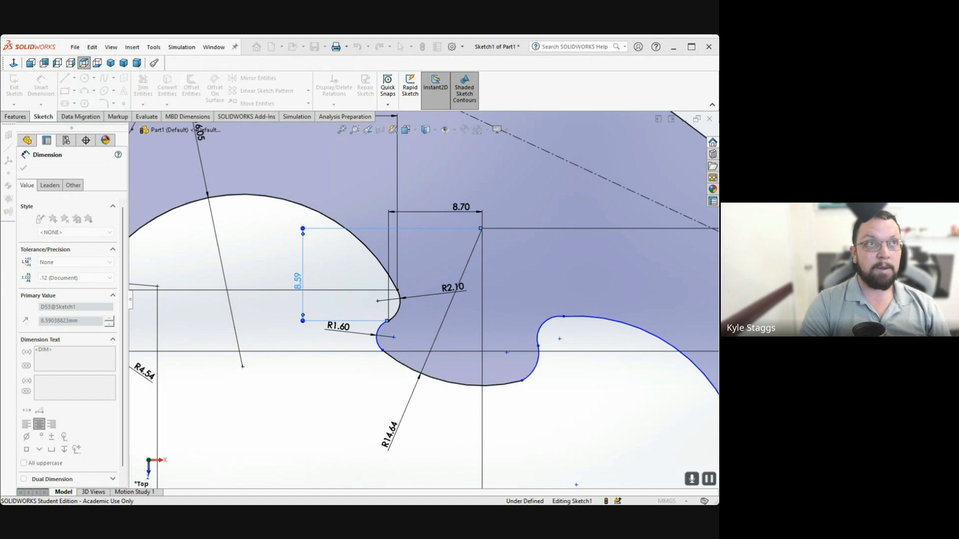
key(Return)
click(370, 395)
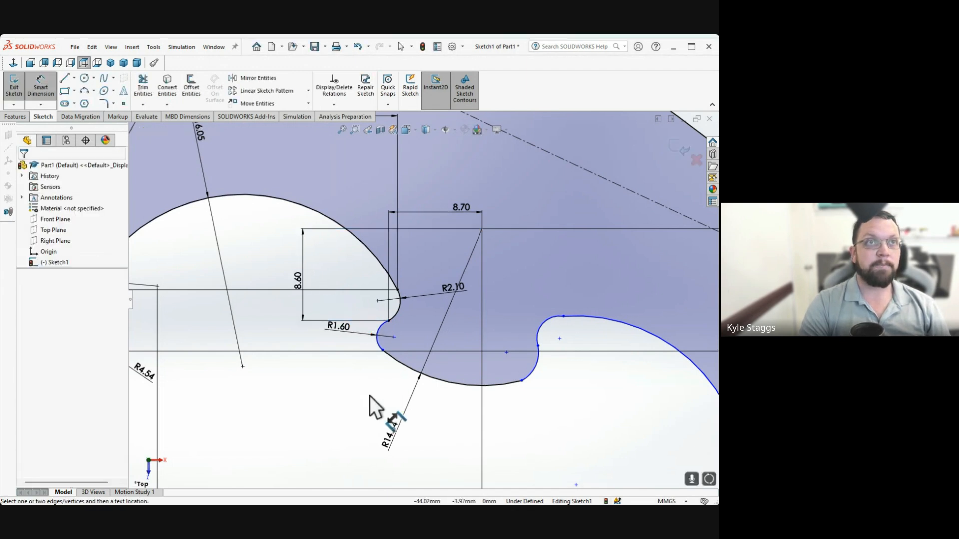
Dimension the horizontal distance between the two endpoints of the R1.60 arc, placed just below the arc
click(388, 321)
click(383, 350)
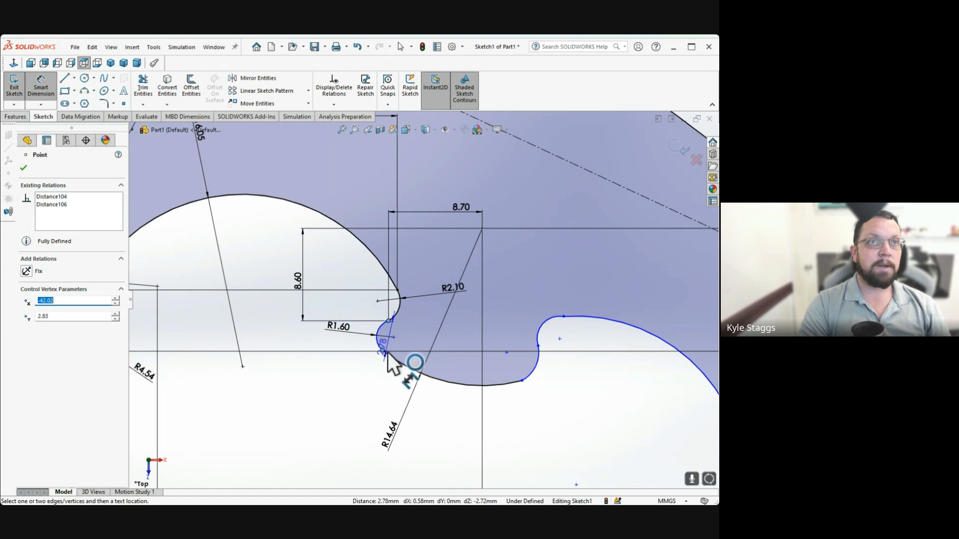
scroll(382, 349, down, 3)
scroll(383, 344, down, 4)
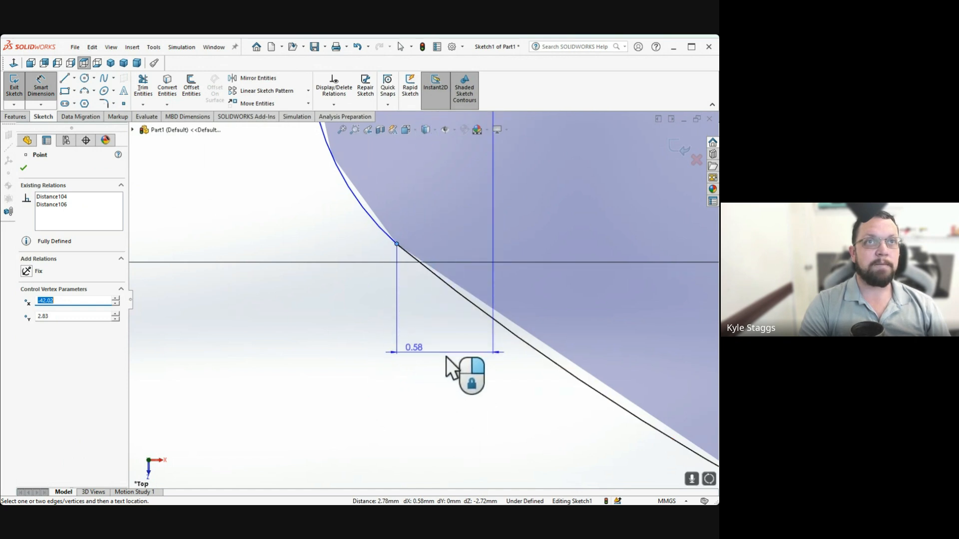
click(452, 385)
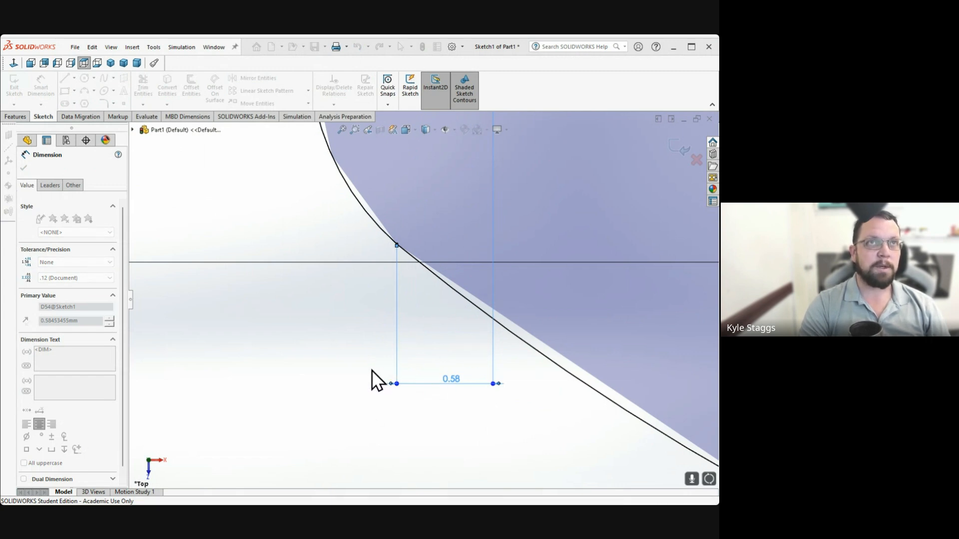
Dimension the radius of the small arc that follows the R14.64 arc toward the origin, placed outside the part below it
scroll(439, 307, up, 3)
scroll(439, 304, up, 8)
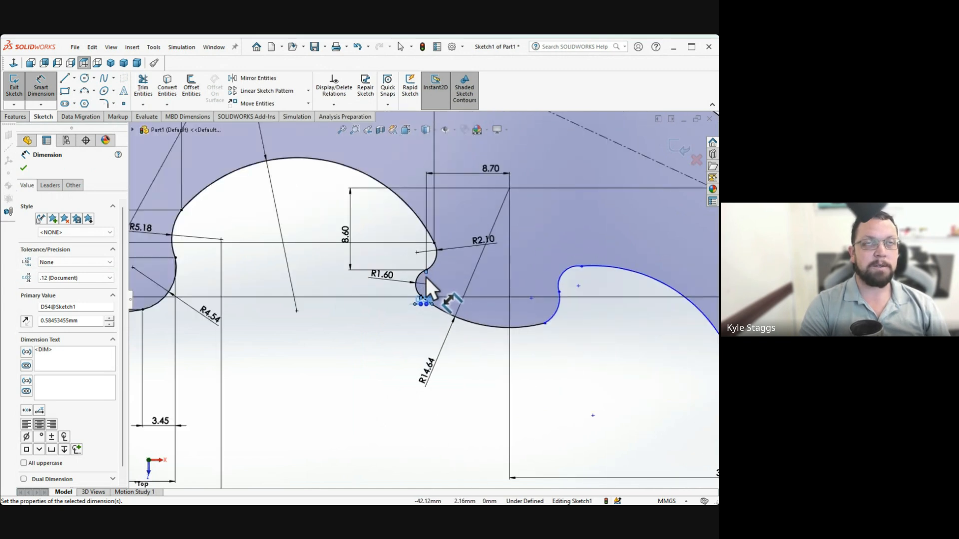
scroll(598, 287, up, 1)
scroll(611, 275, up, 1)
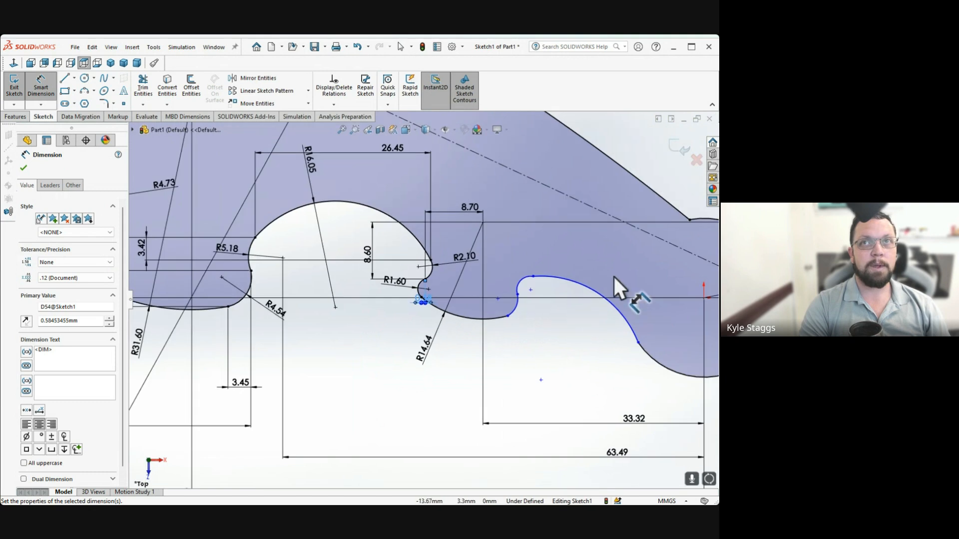
scroll(590, 277, down, 5)
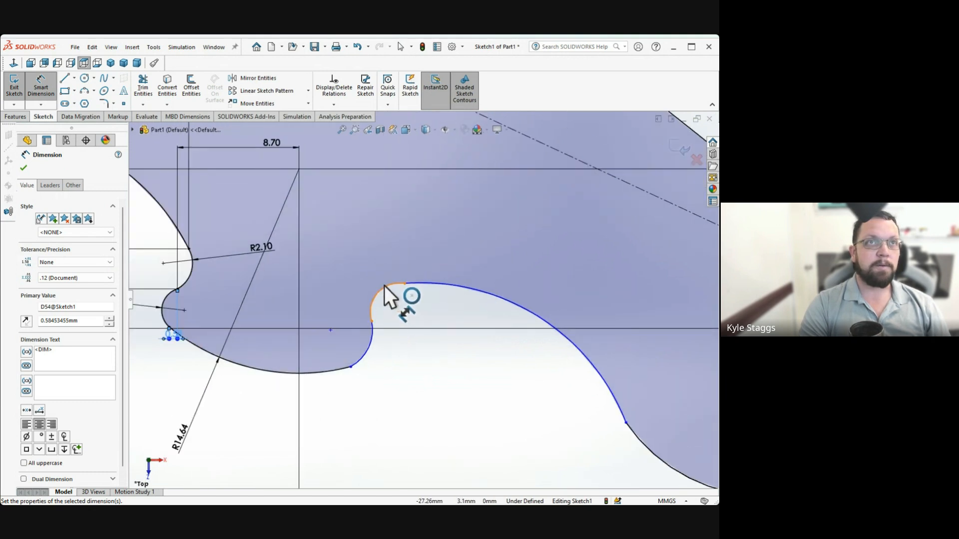
click(372, 340)
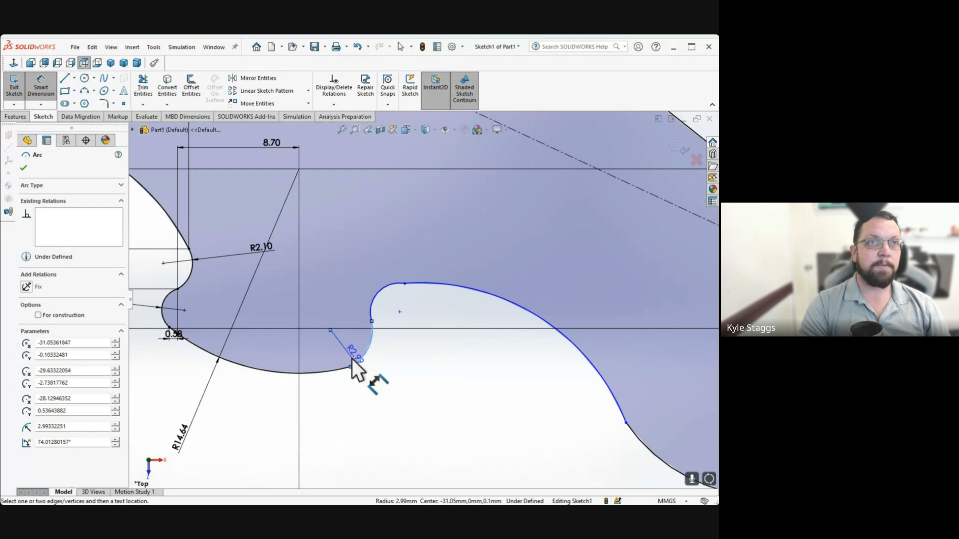
click(394, 396)
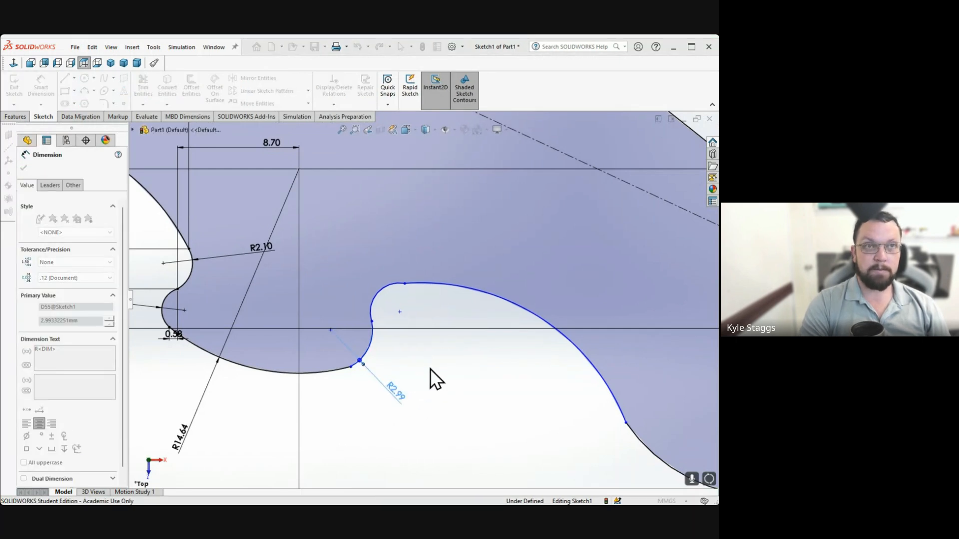
Set the lower small arc's radius to 3 mm and dimension the adjoining upper small arc's radius to 2 mm
text(3)
key(Return)
click(378, 292)
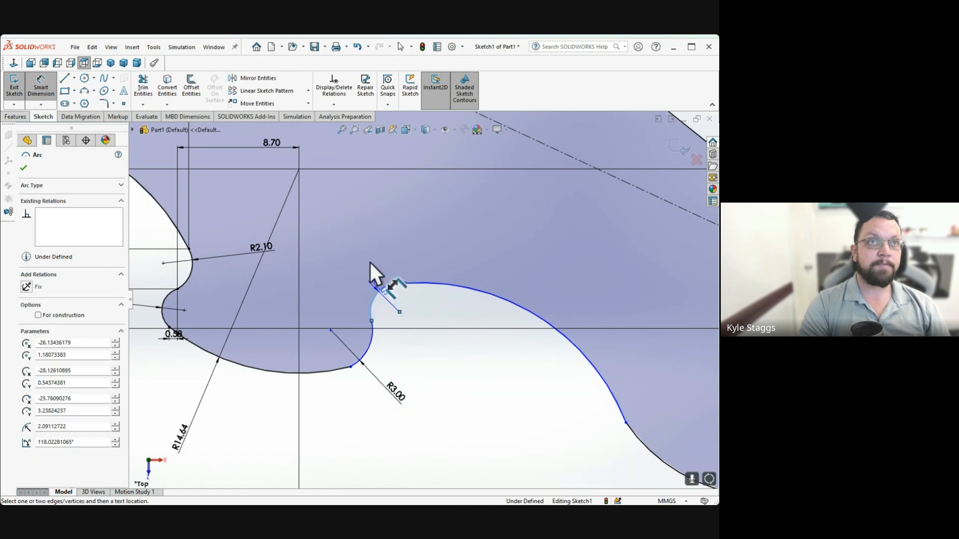
click(352, 232)
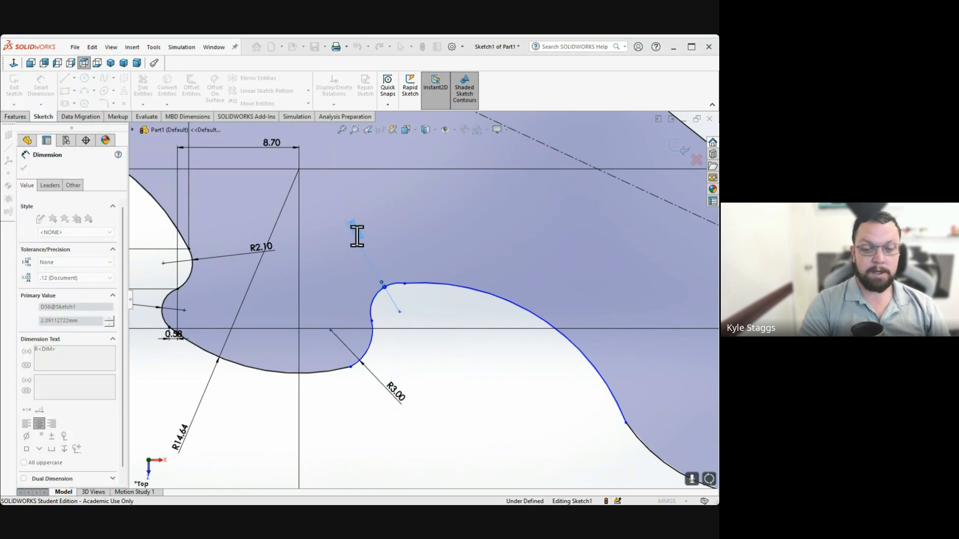
text(2)
key(Return)
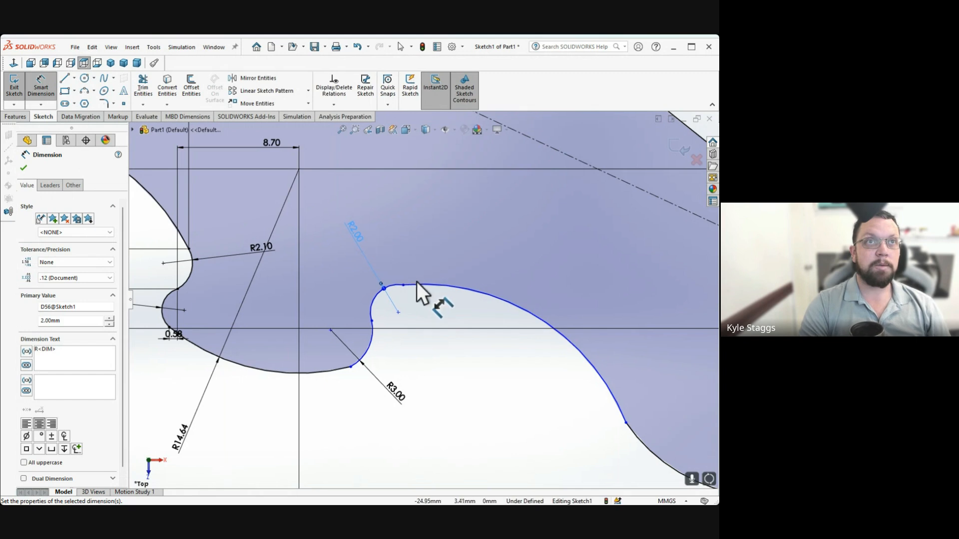
Dimension the radius of the large blue arc leading to the rounded end lobe to 15.7 mm
click(456, 280)
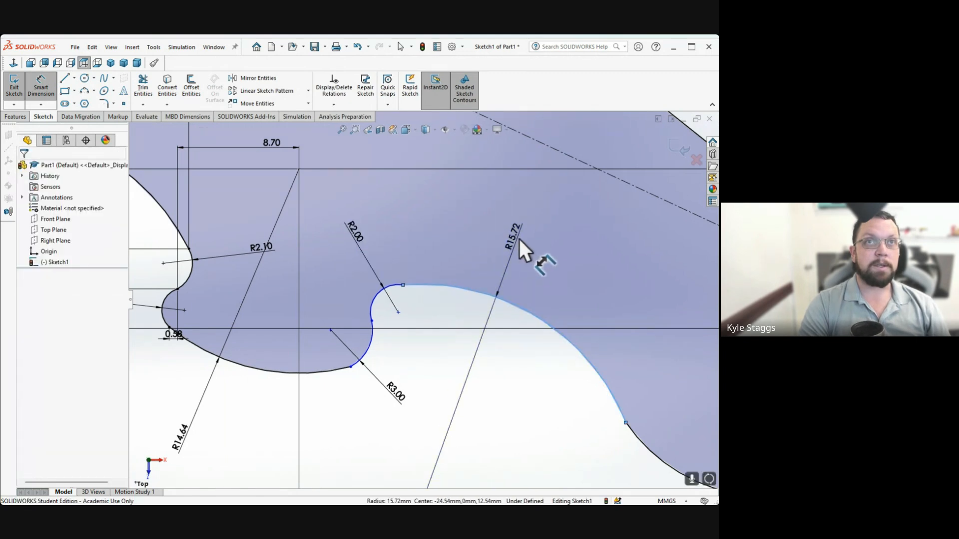
click(519, 238)
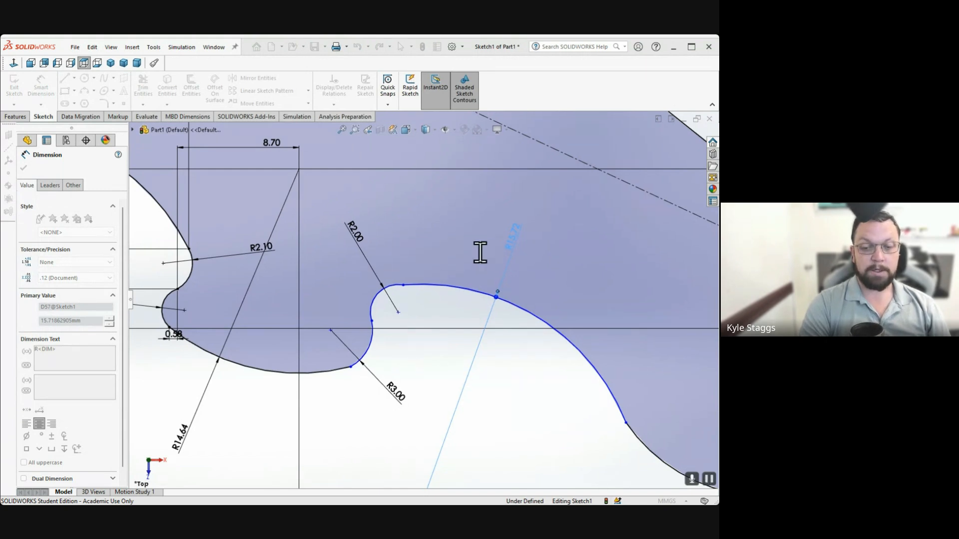
text(15.7)
key(Return)
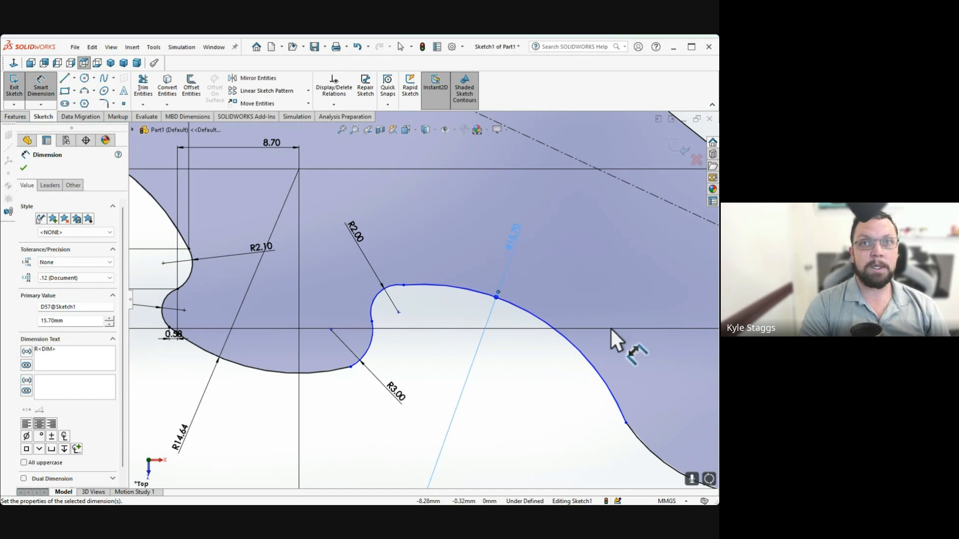
Dimension the horizontal distance between the 2 mm arc's center and the origin at 26.20 mm
scroll(562, 349, up, 3)
scroll(478, 330, down, 2)
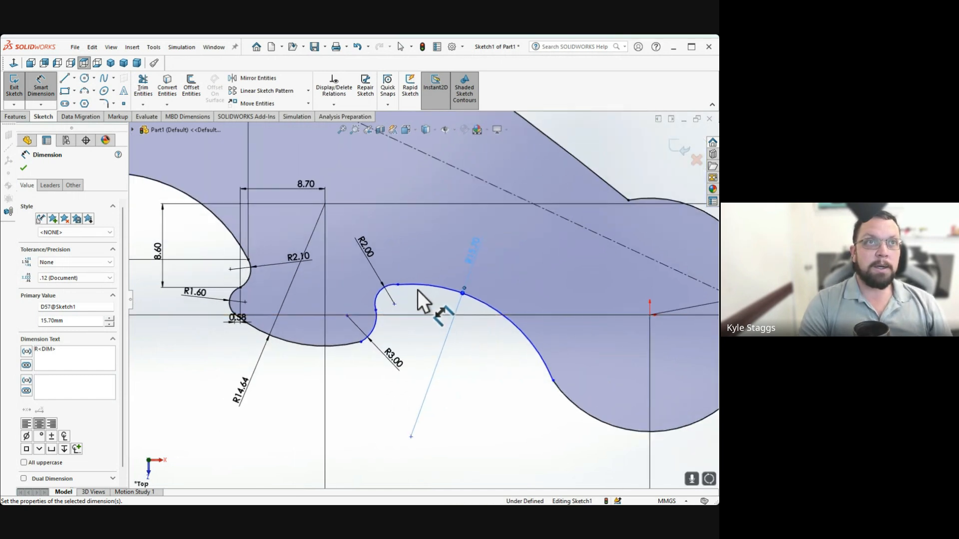
click(395, 303)
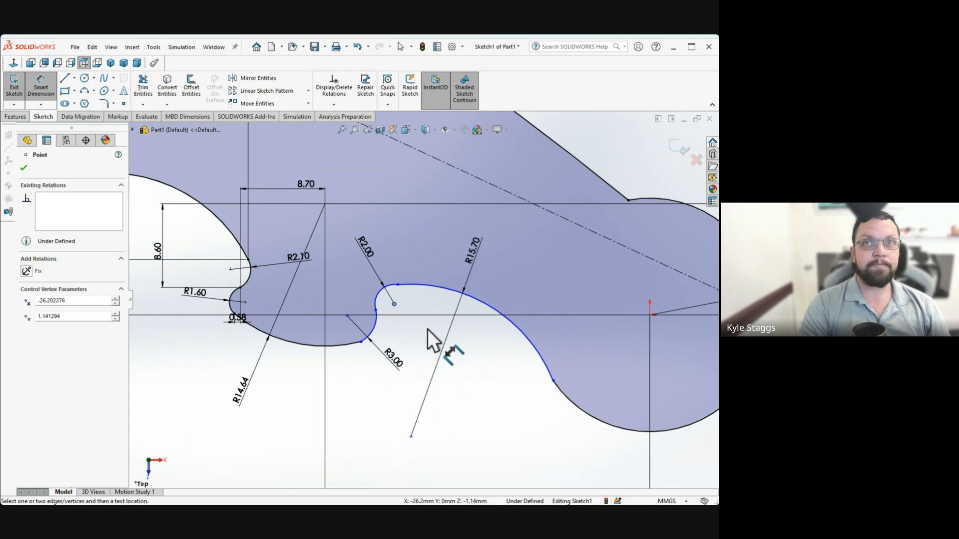
scroll(425, 309, up, 2)
click(580, 311)
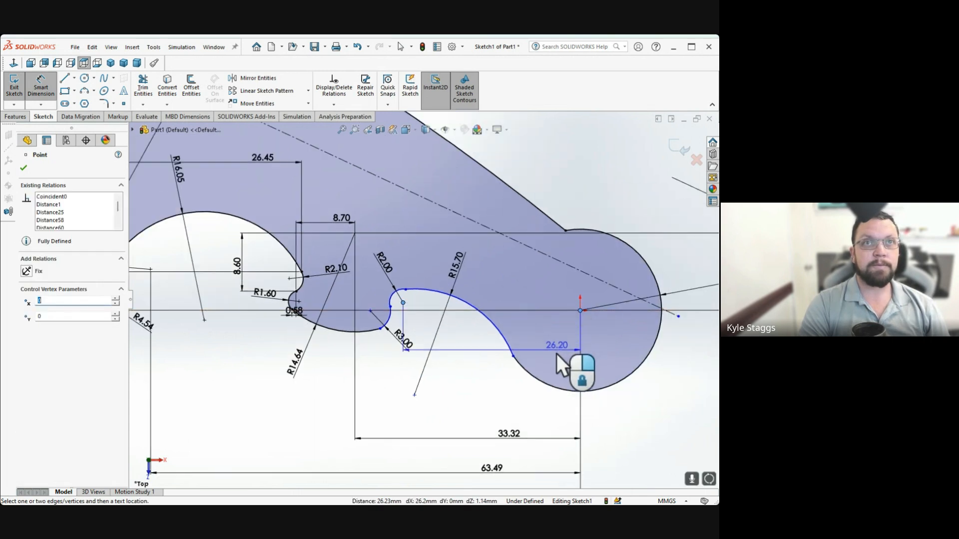
click(548, 431)
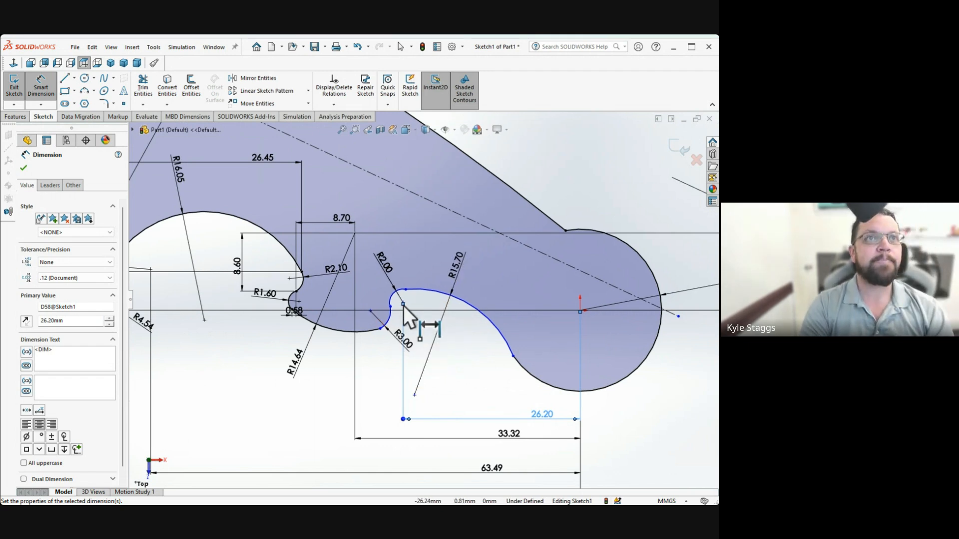
Dimension the horizontal distance from the junction of the 2 mm and 15.7 mm arcs to the origin at 25.85 mm
scroll(406, 313, down, 3)
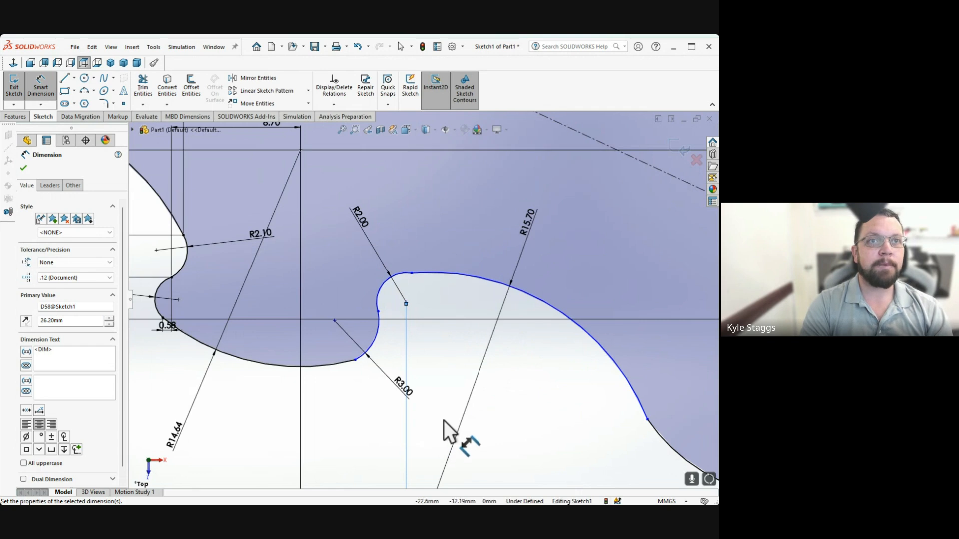
scroll(439, 412, up, 3)
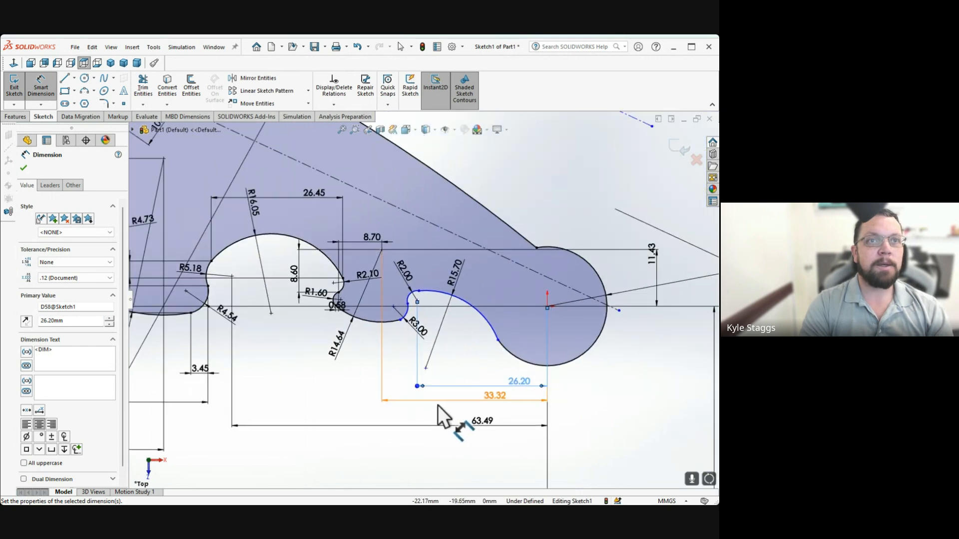
click(418, 290)
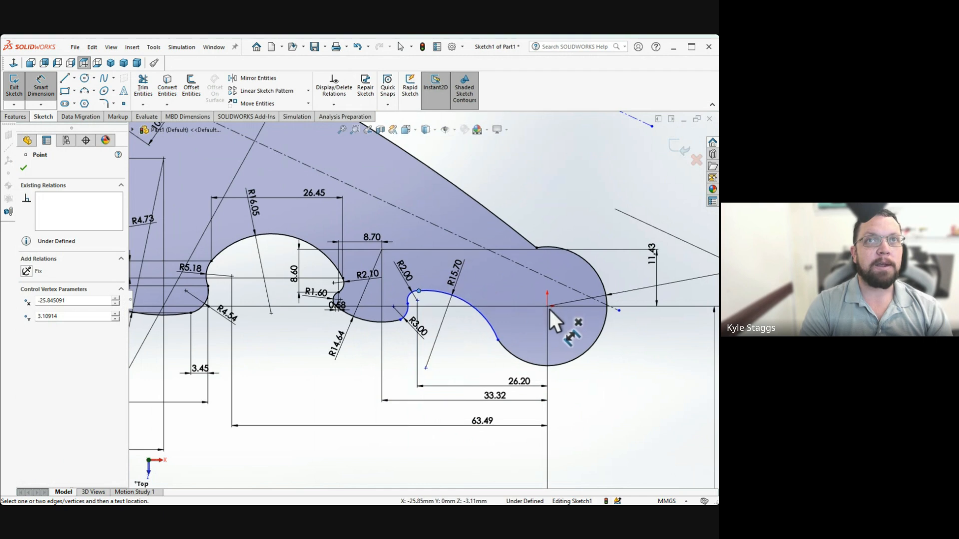
click(547, 305)
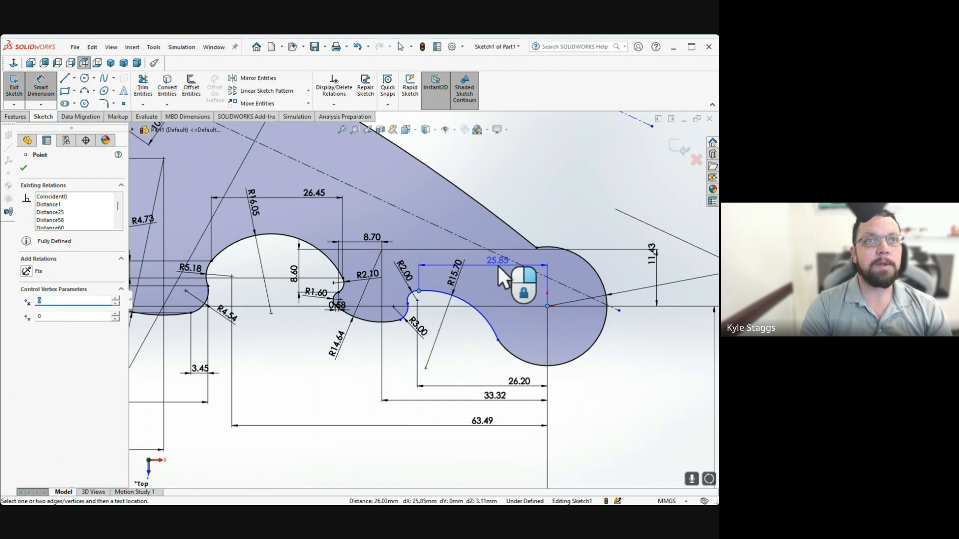
click(496, 202)
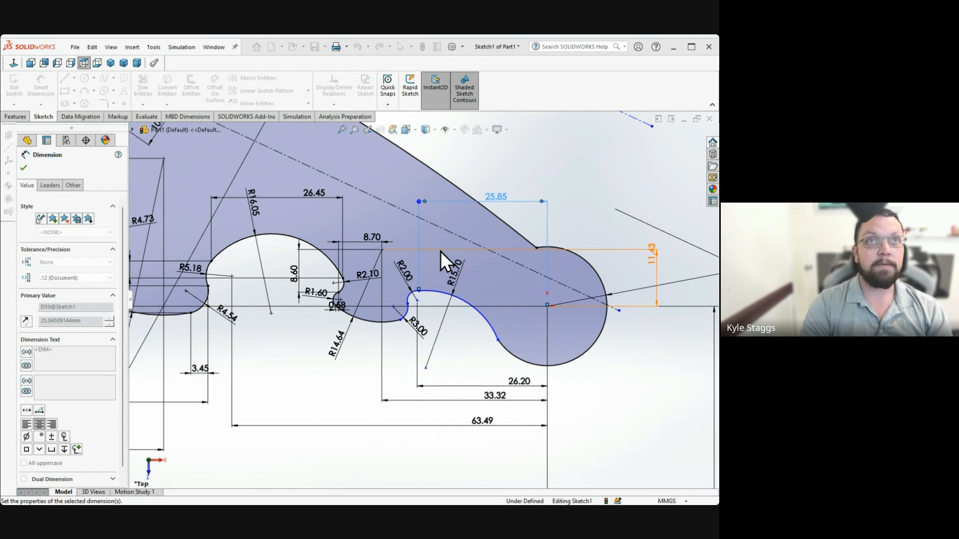
key(Return)
scroll(429, 288, down, 3)
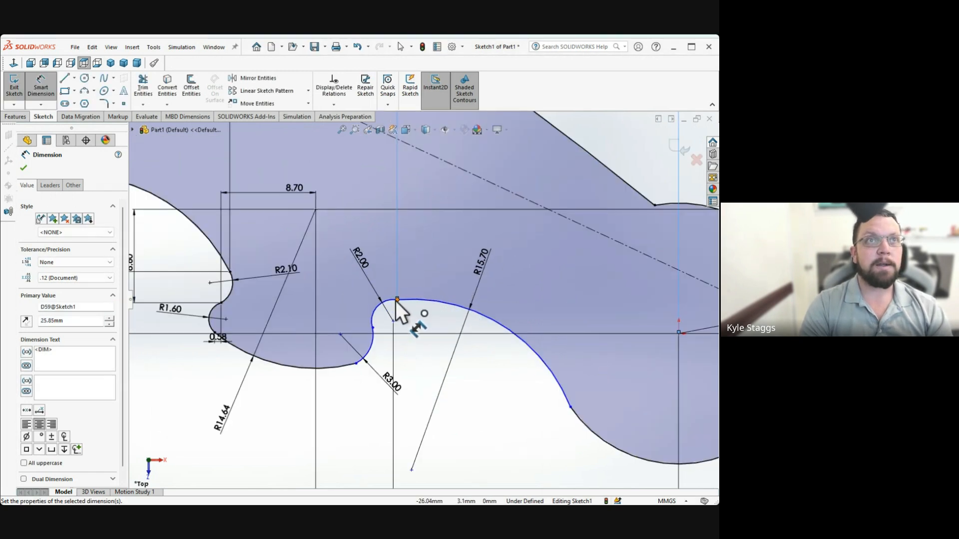
key(Escape)
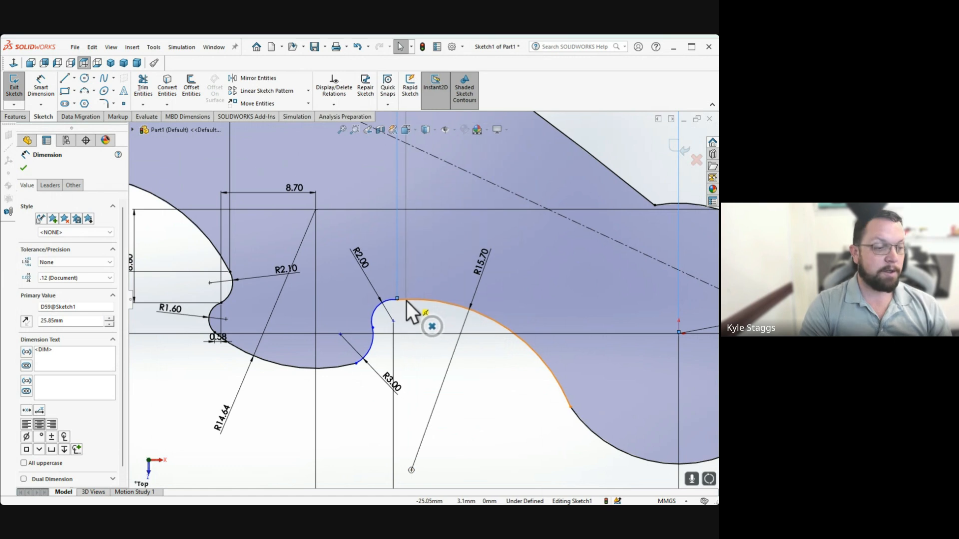
click(23, 163)
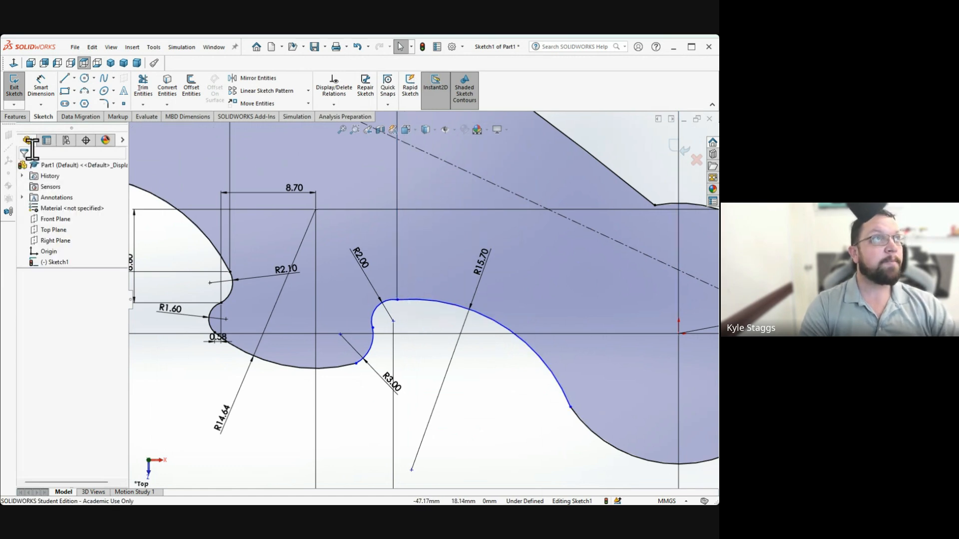
Add a vertical dimension between the junction of the 2 mm and 15.7 mm arcs and the origin
click(40, 89)
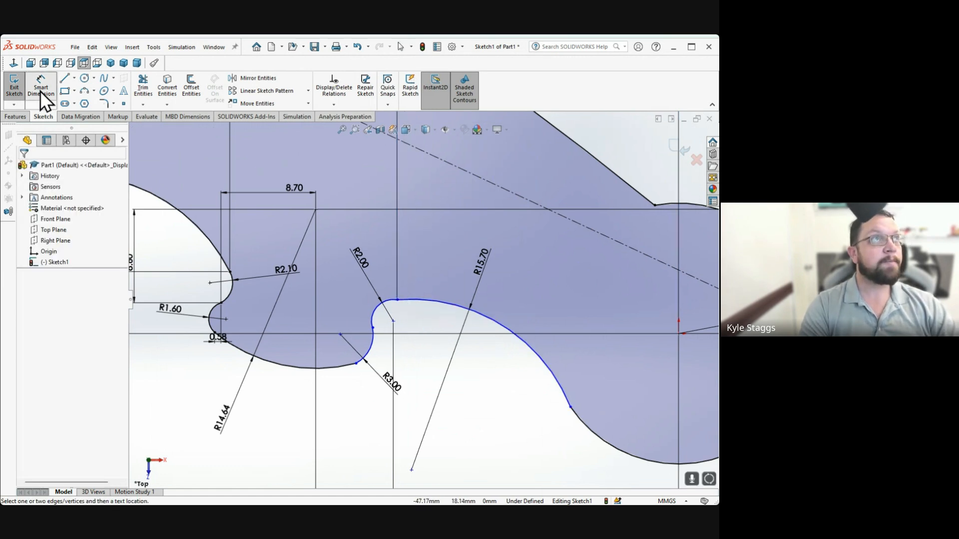
click(397, 300)
scroll(625, 324, up, 1)
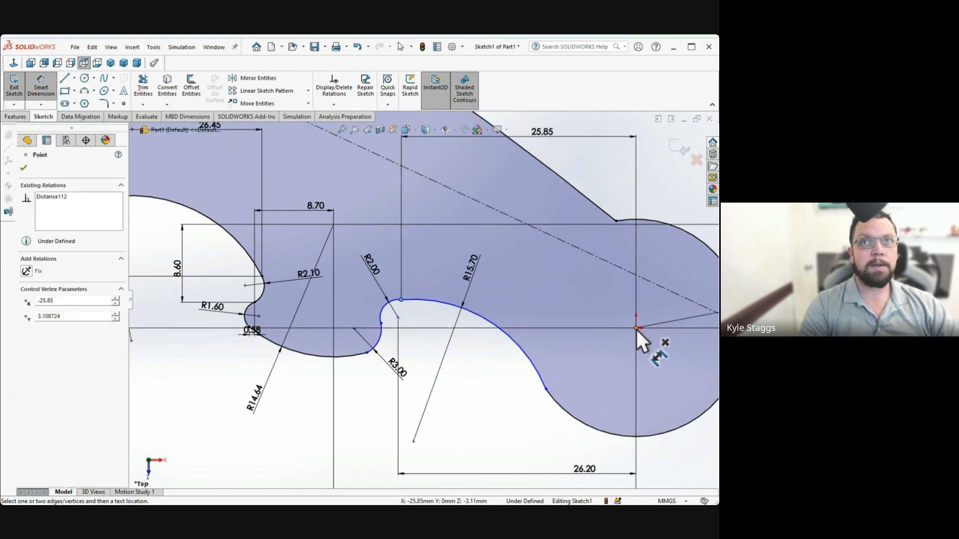
click(636, 330)
scroll(714, 350, up, 1)
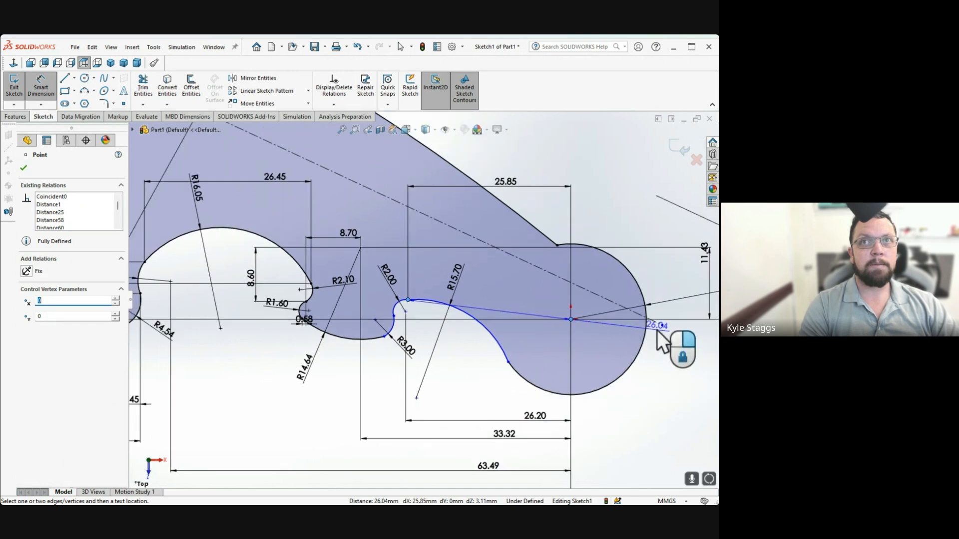
click(672, 324)
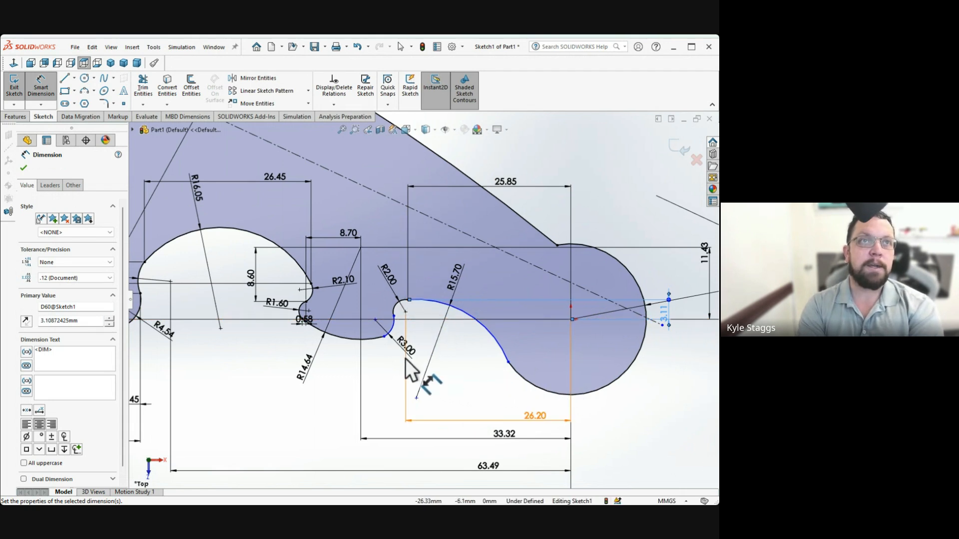
Add a vertical dimension from the lower endpoint of the 15.7 mm arc to the origin
scroll(490, 373, down, 2)
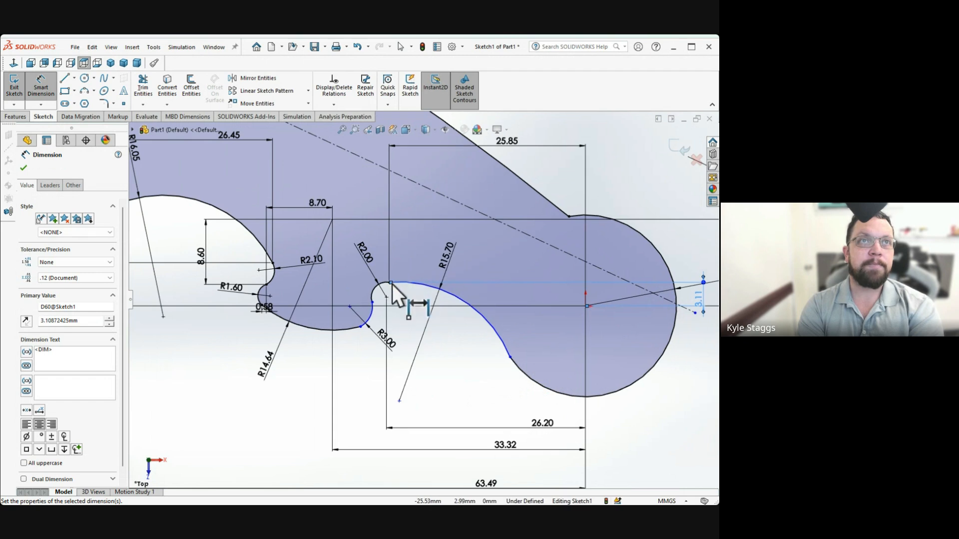
click(510, 357)
click(586, 306)
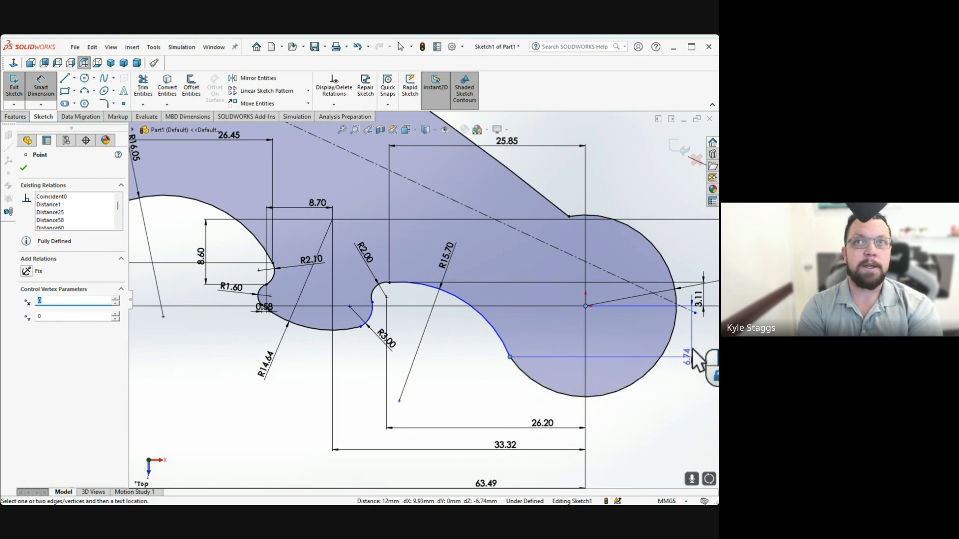
click(693, 351)
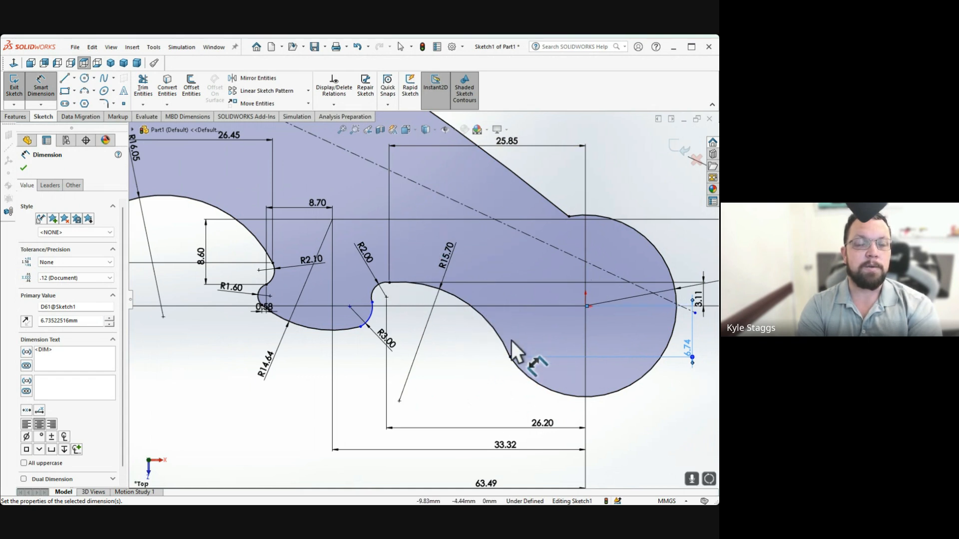
Dimension both the horizontal and the vertical distance between the two endpoints of the 3 mm arc
click(372, 312)
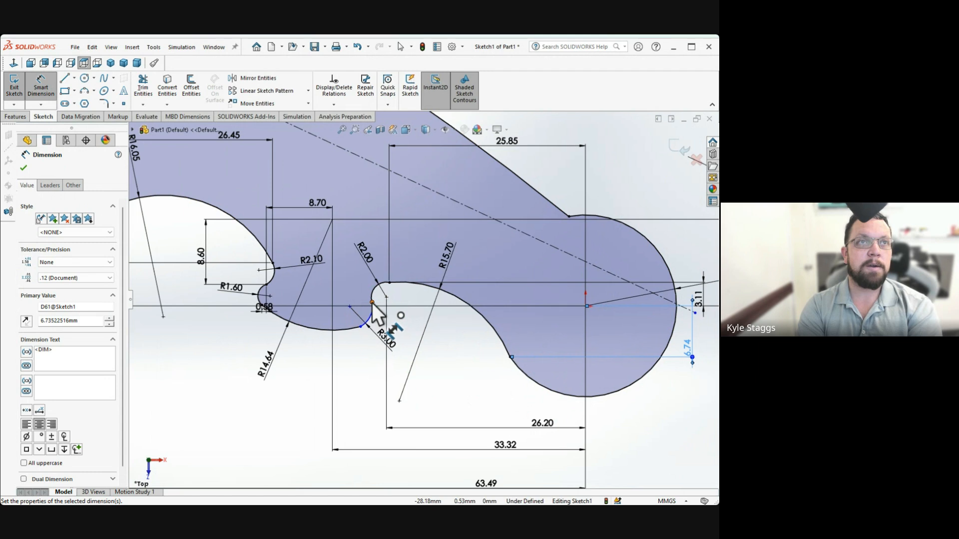
click(373, 303)
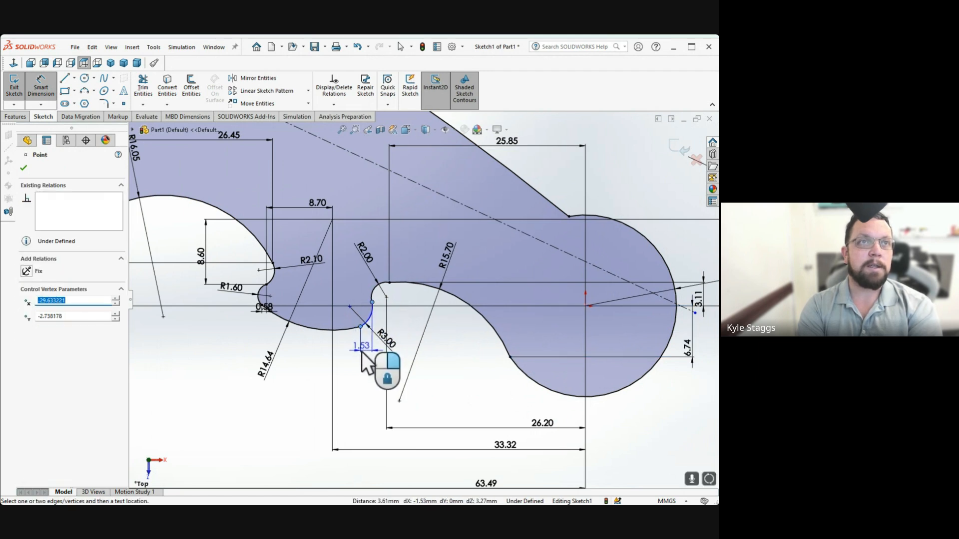
click(362, 353)
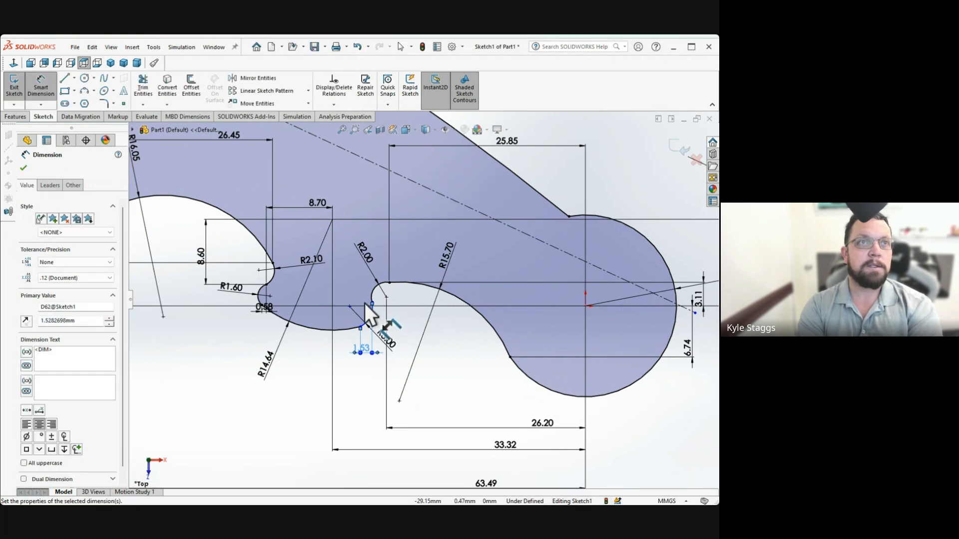
click(361, 327)
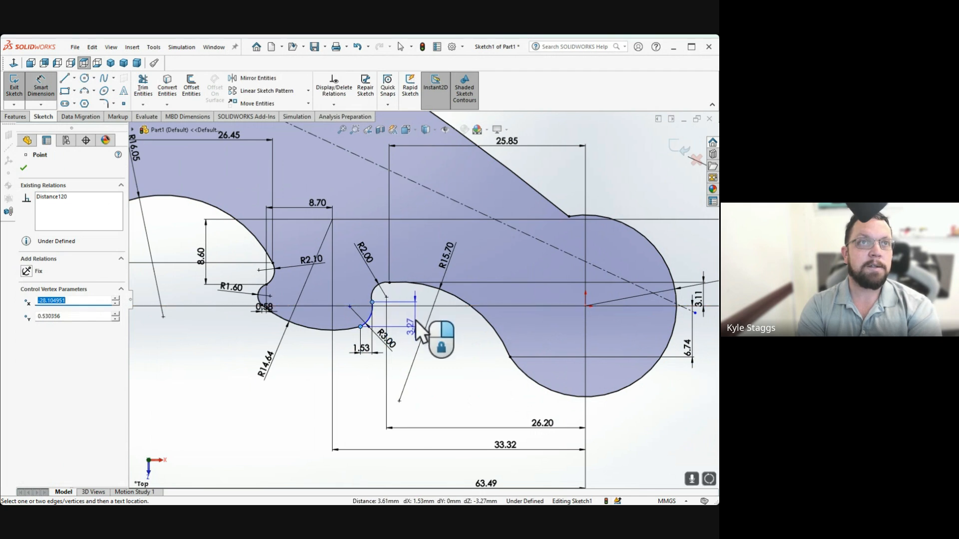
click(416, 321)
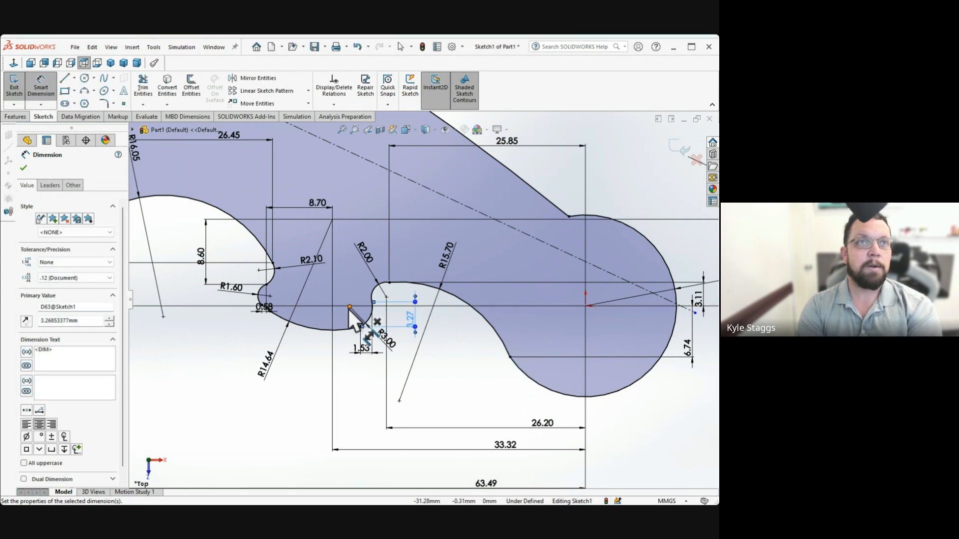
scroll(427, 299, up, 3)
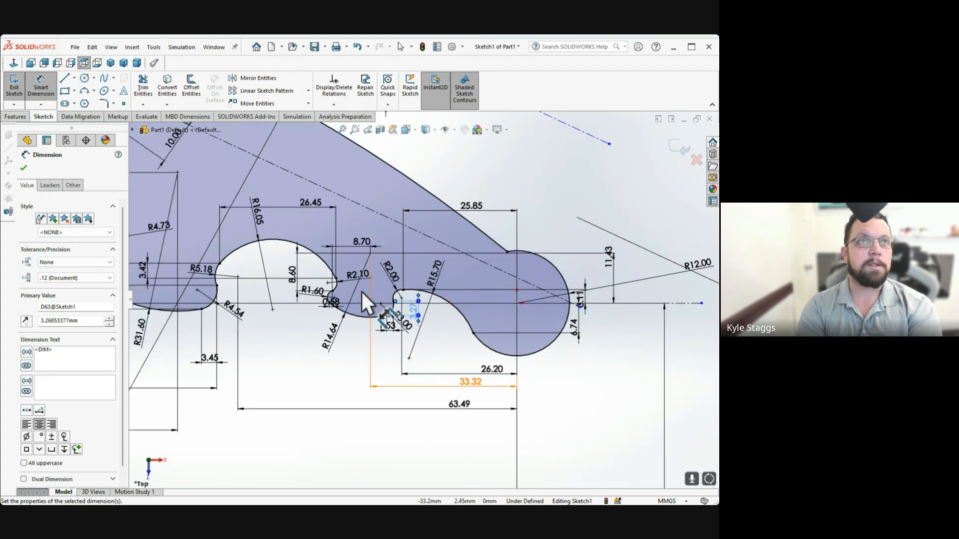
scroll(362, 291, up, 3)
scroll(202, 218, down, 1)
scroll(203, 217, up, 1)
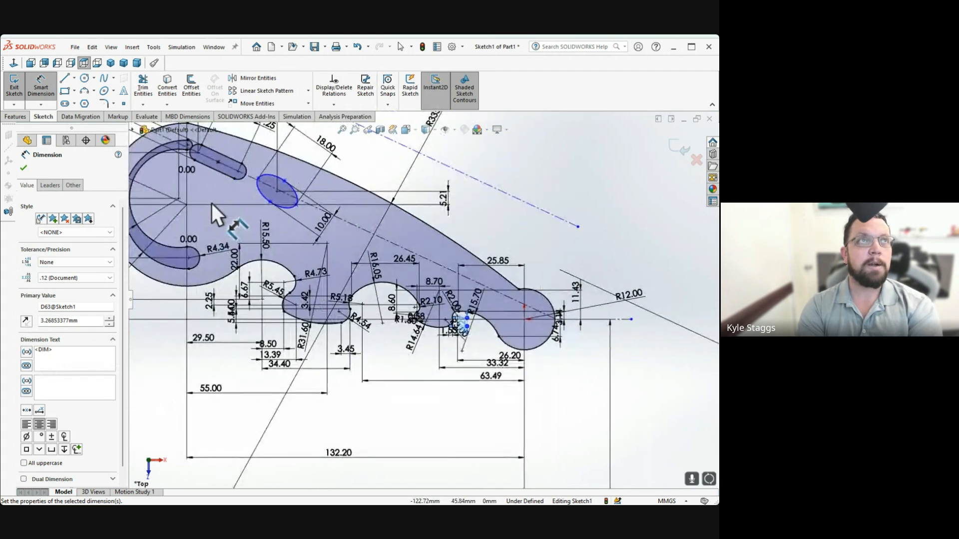
scroll(257, 170, down, 3)
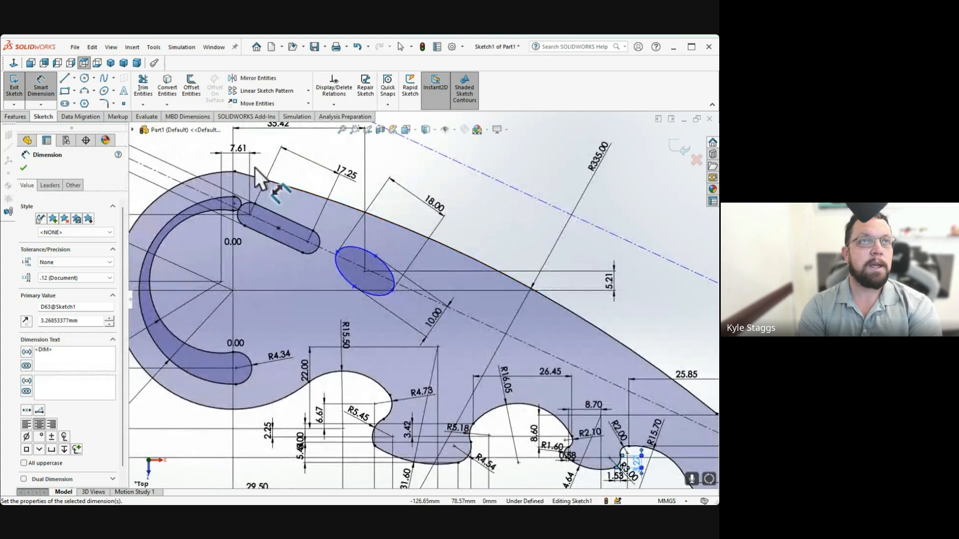
scroll(255, 167, down, 1)
click(430, 316)
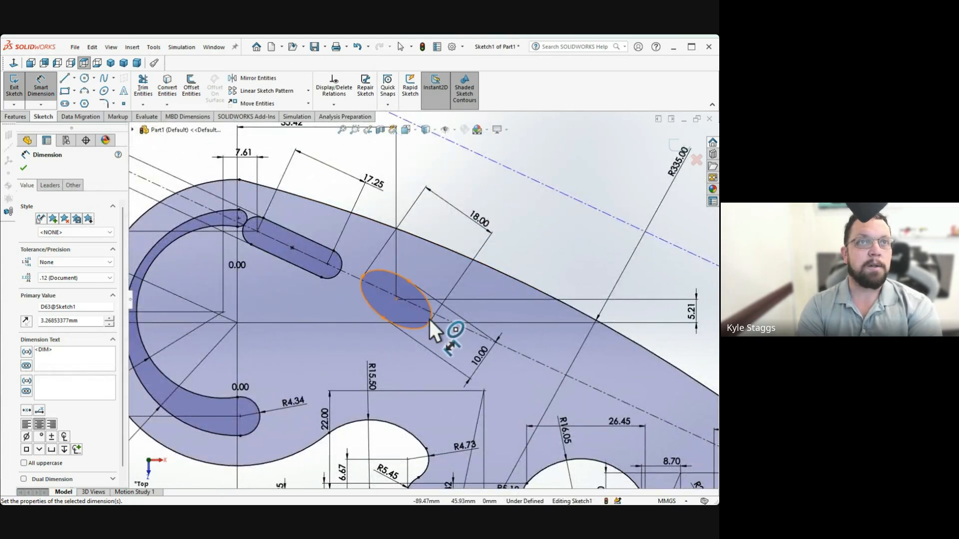
click(409, 327)
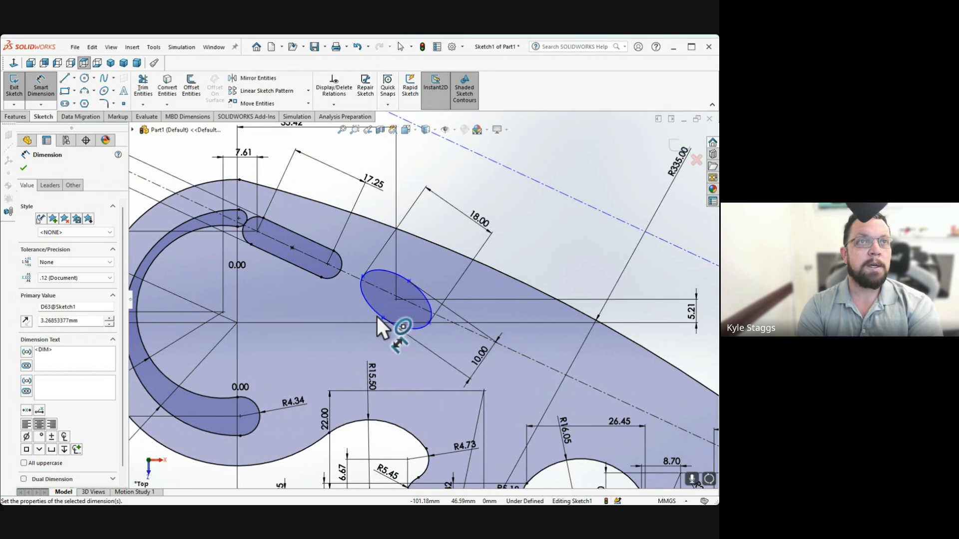
click(237, 323)
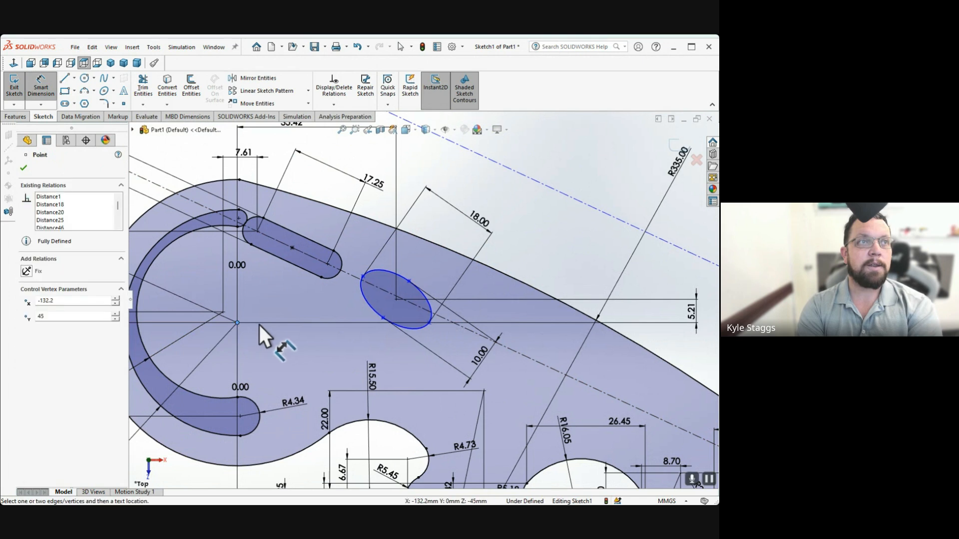
click(363, 275)
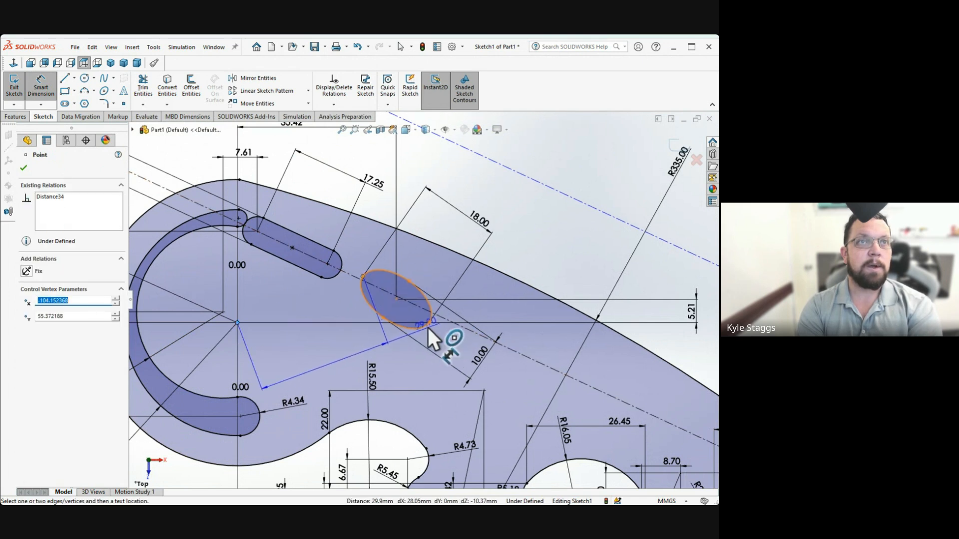
click(429, 323)
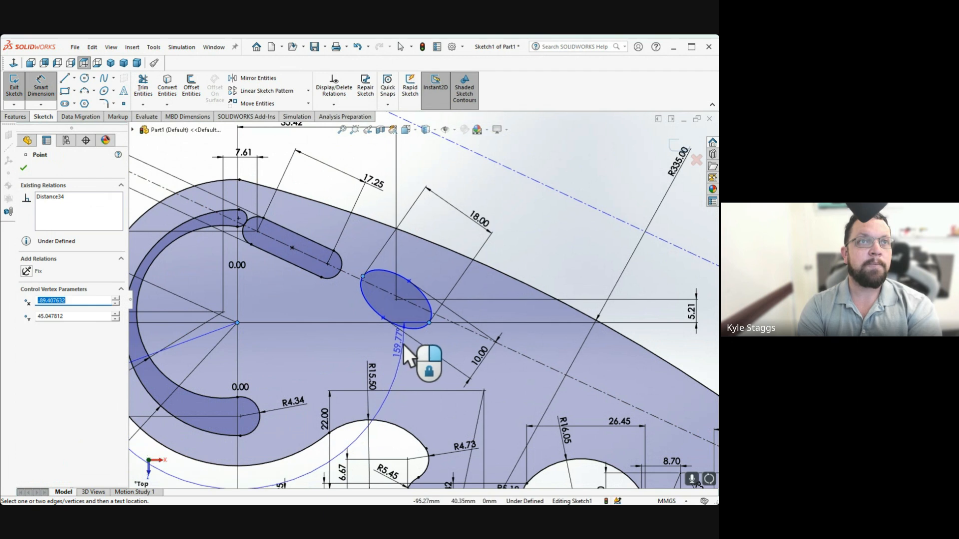
scroll(404, 343, up, 1)
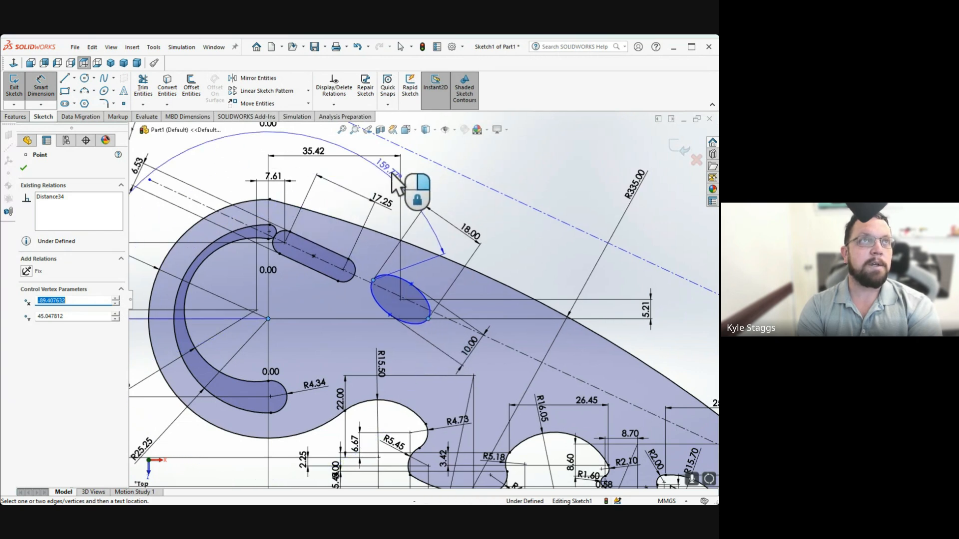
scroll(421, 188, up, 1)
scroll(422, 193, up, 1)
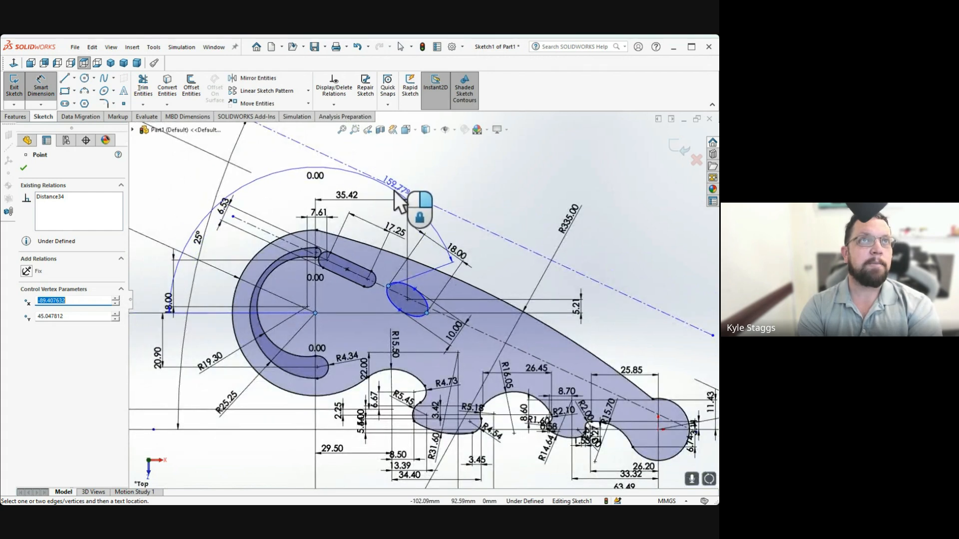
click(388, 287)
key(Escape)
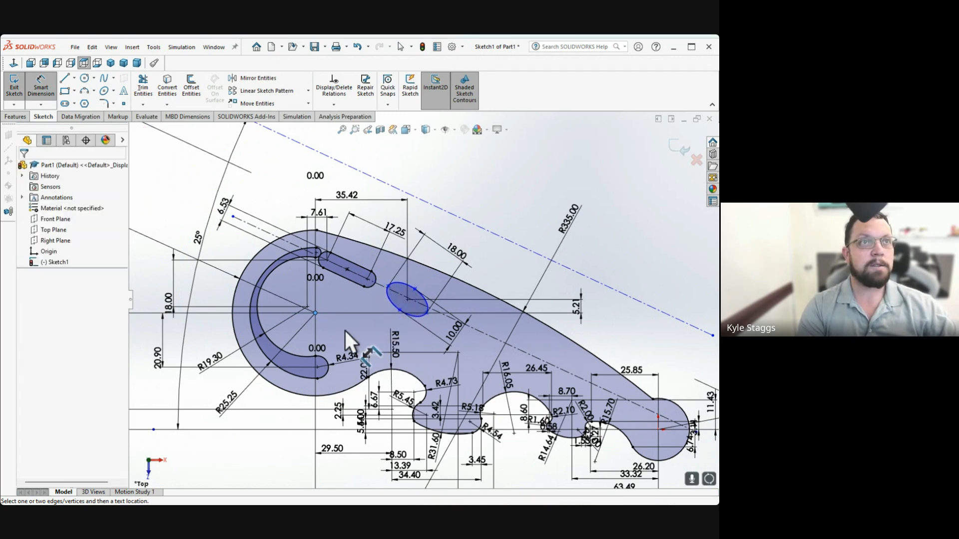
Try to dimension the distance between the ellipse's lower minor-axis point and its centre
scroll(404, 304, down, 5)
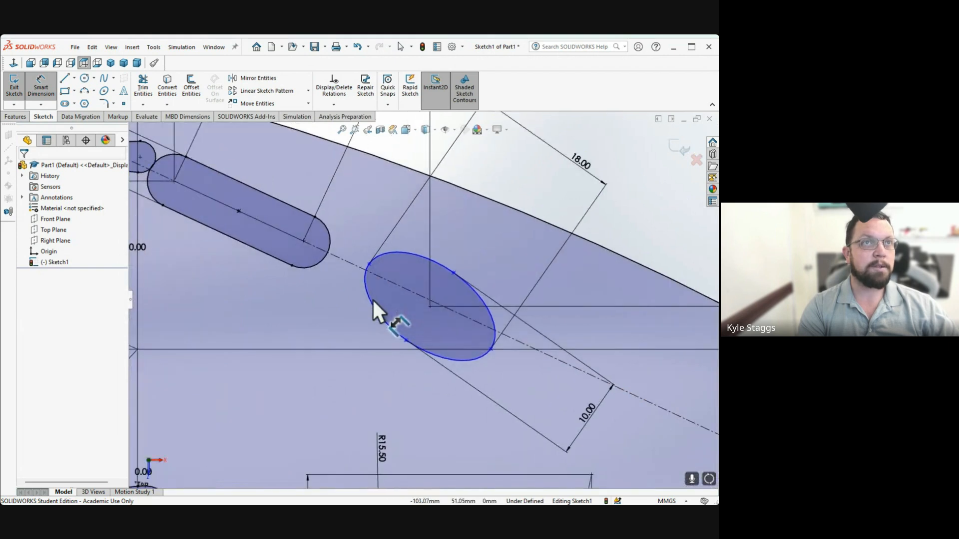
scroll(382, 331, up, 3)
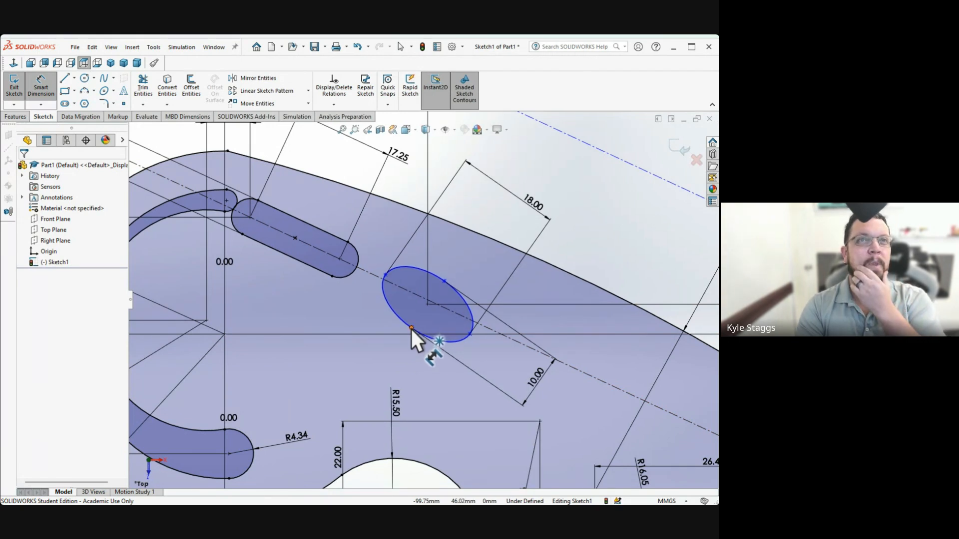
click(411, 328)
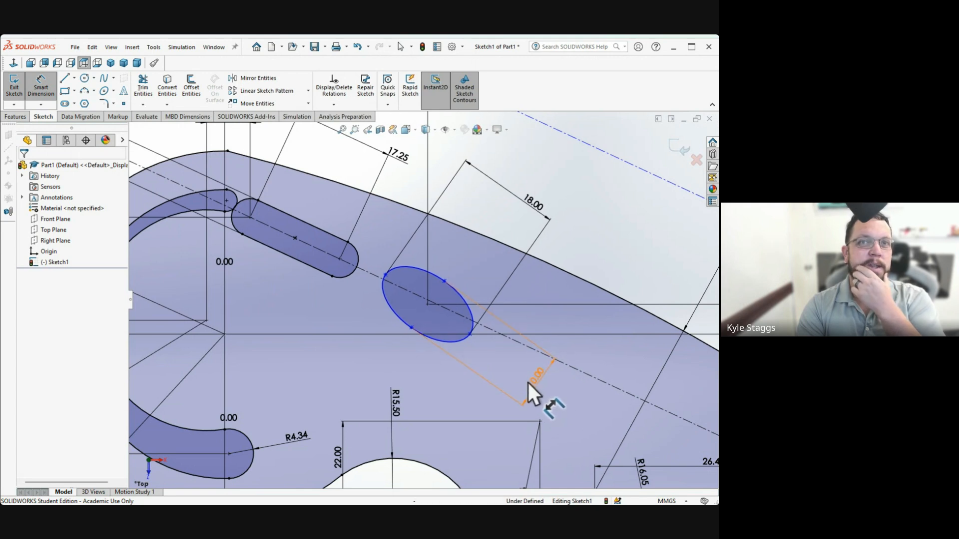
click(529, 378)
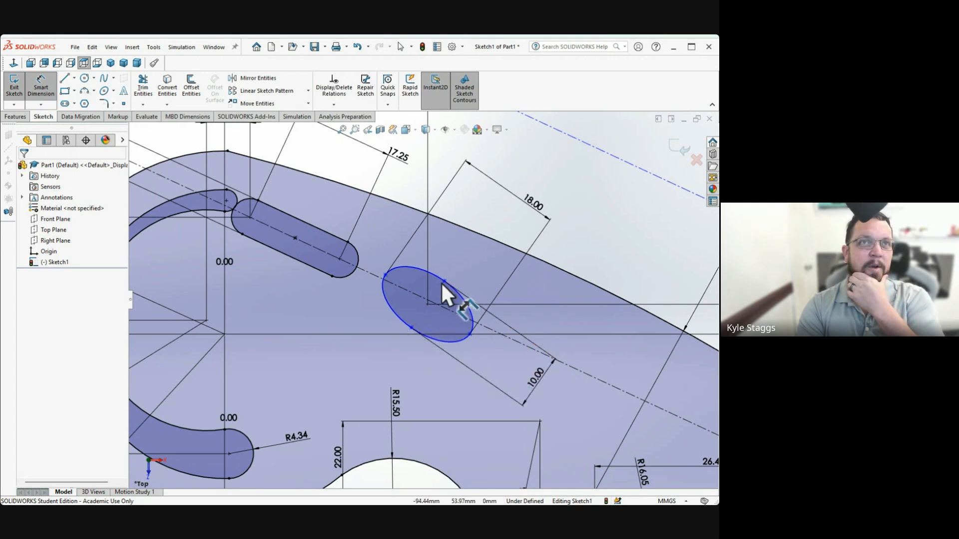
click(412, 328)
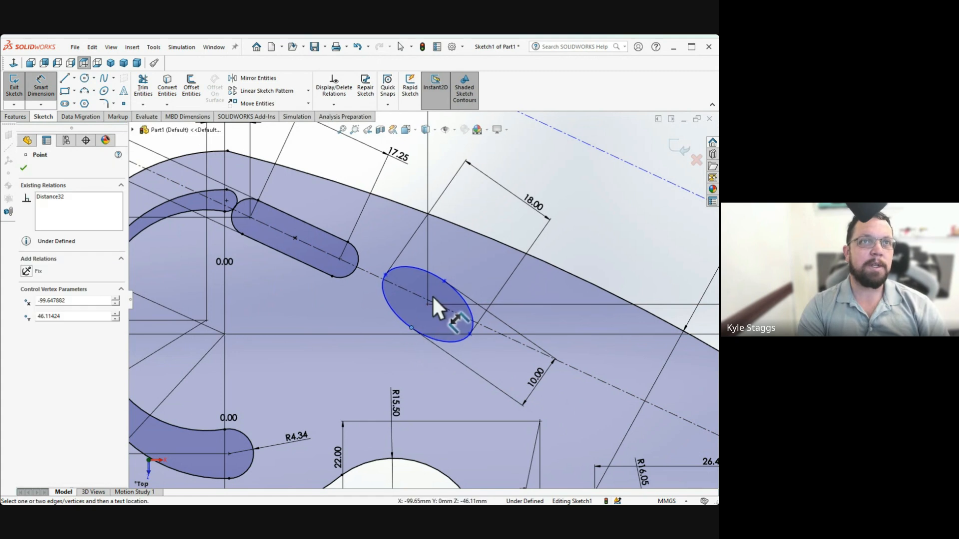
click(428, 302)
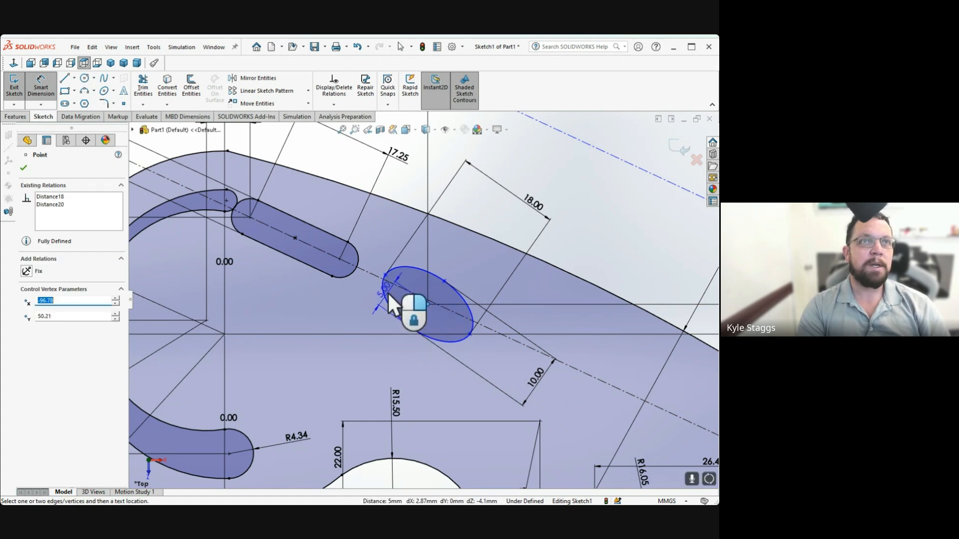
click(368, 276)
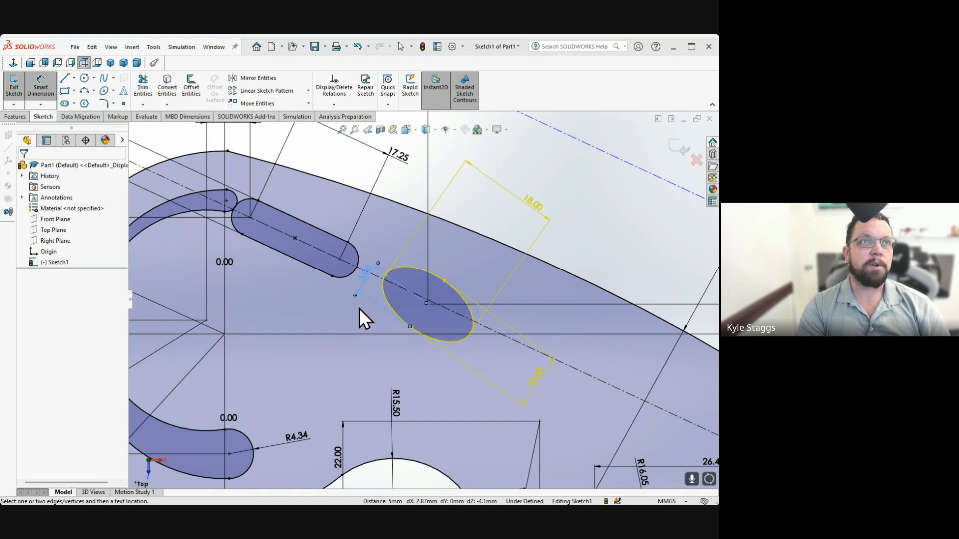
click(343, 306)
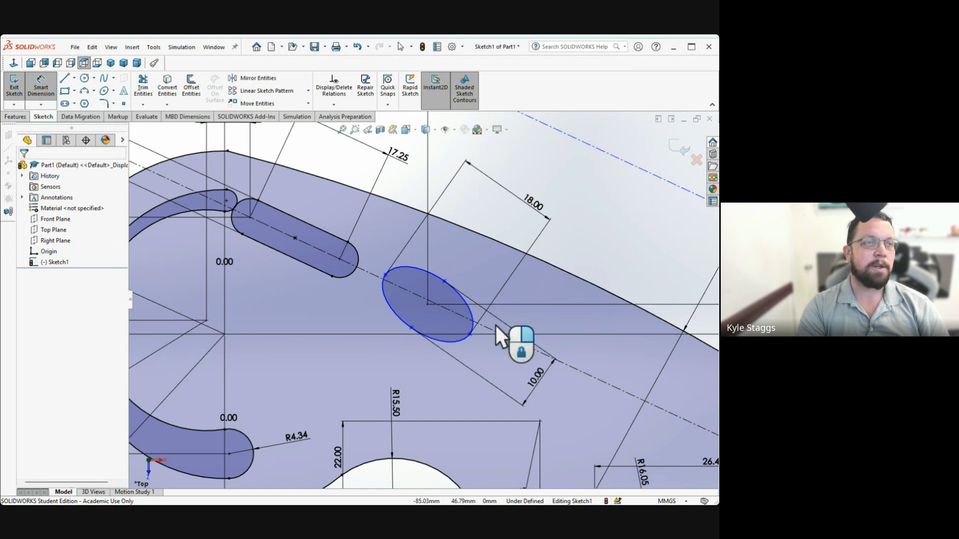
Add a three-point angle dimension between the hook arc's centre and the two major-axis endpoints of the ellipse
click(224, 333)
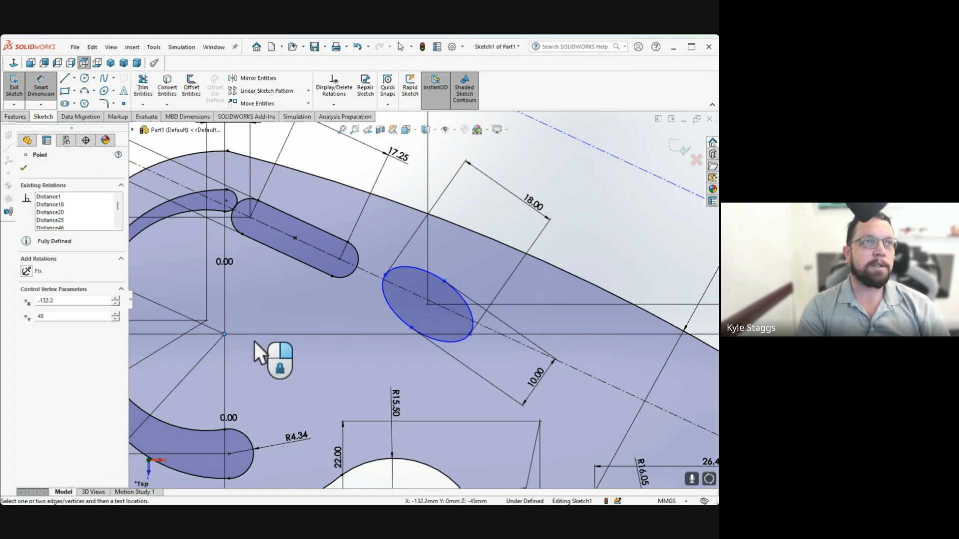
click(469, 335)
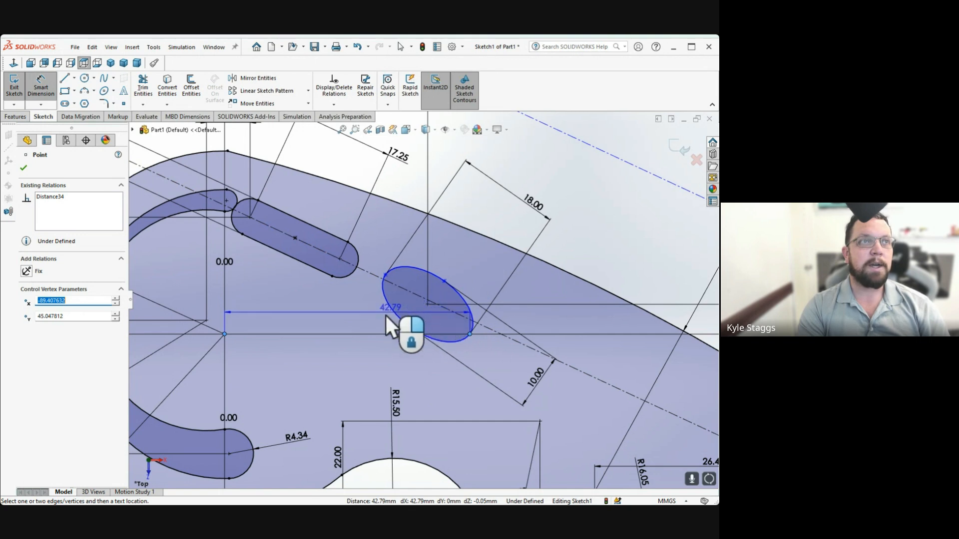
click(385, 273)
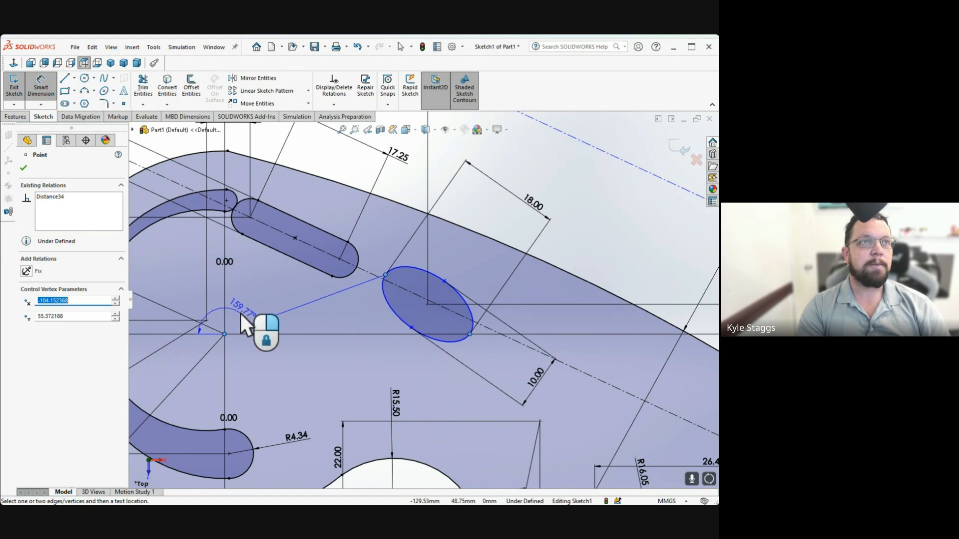
click(241, 313)
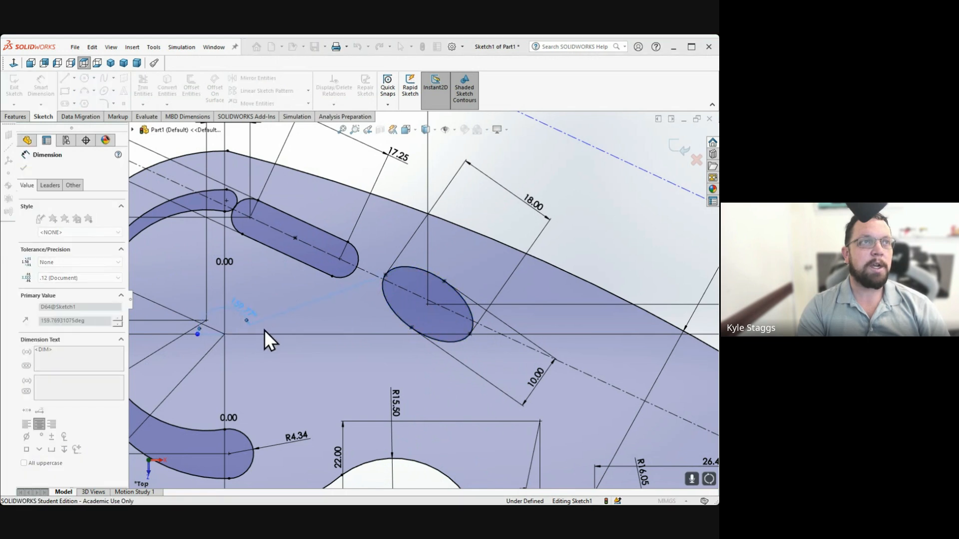
Try larger and smaller values for the new angle dimension in one-degree increments to preview the ellipse's rotation
click(320, 322)
click(320, 322)
click(320, 322)
click(319, 322)
click(320, 322)
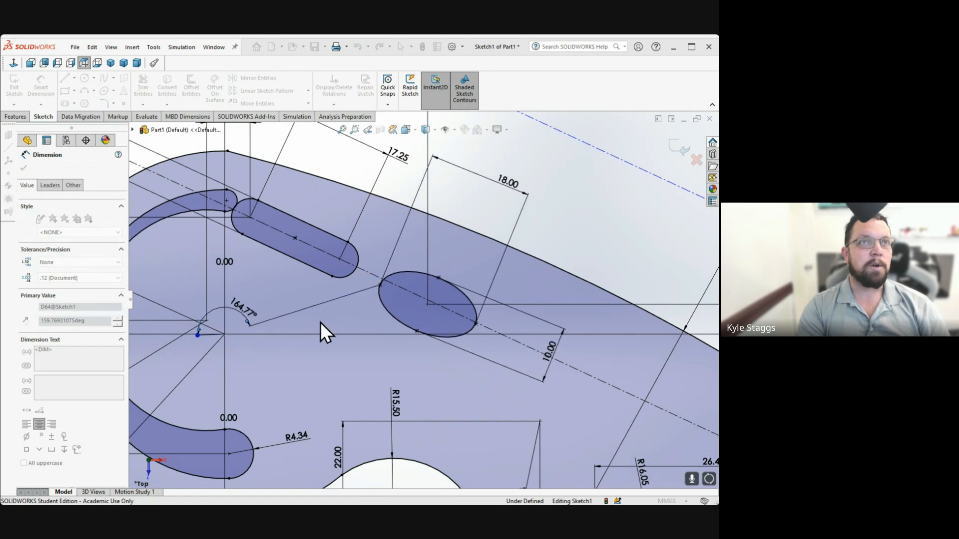
click(320, 322)
click(321, 325)
click(321, 326)
click(321, 326)
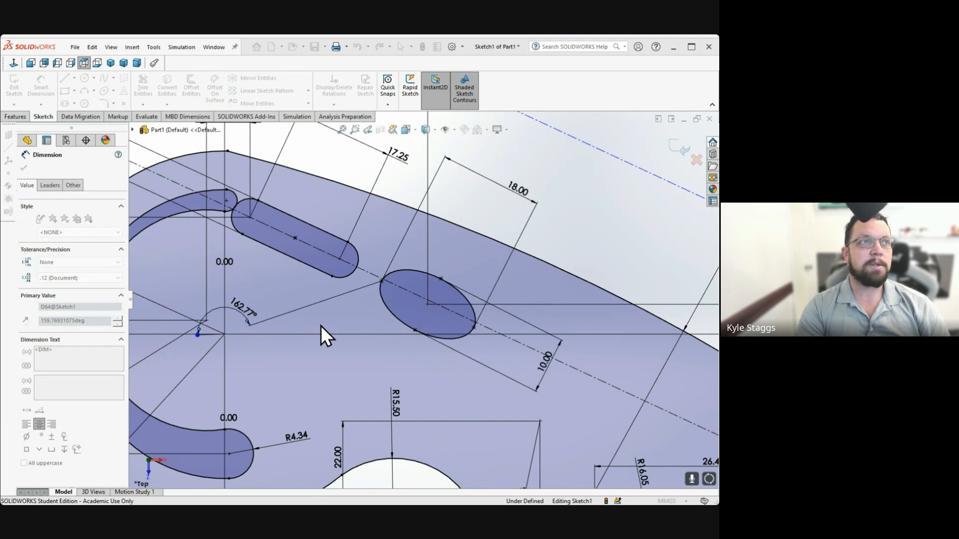
click(321, 325)
click(321, 326)
click(320, 326)
click(320, 326)
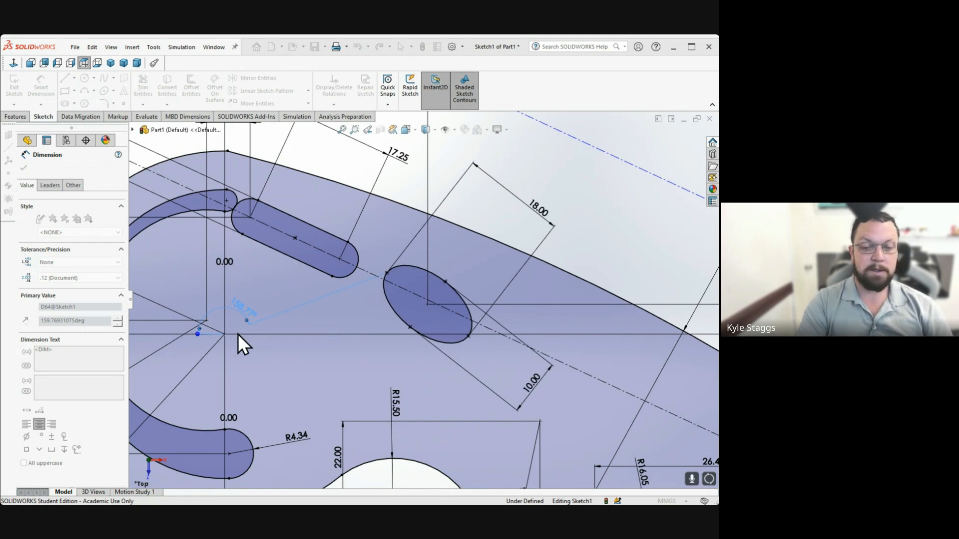
Set the angle dimension that orients the ellipse to 160 degrees
text(160)
key(Return)
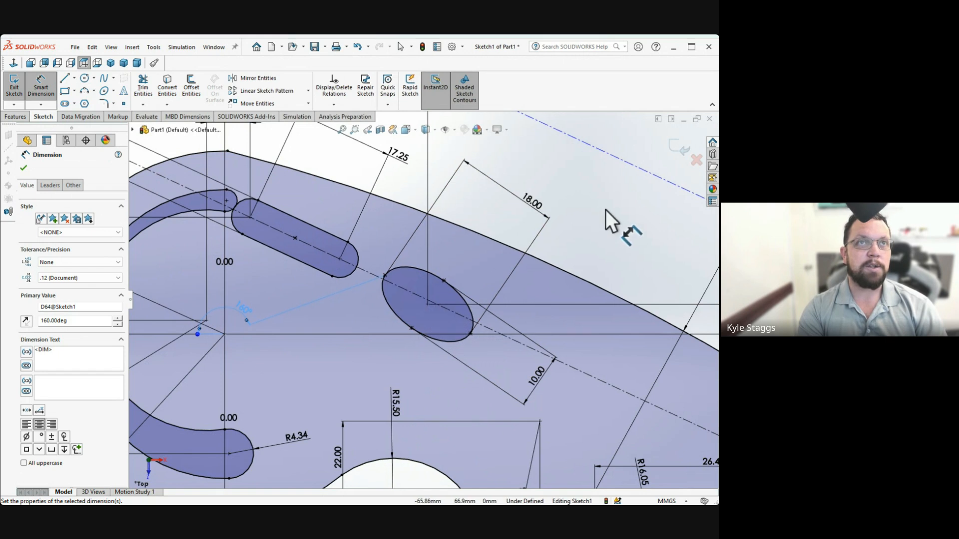
key(Escape)
Examine the ellipse, slots, arcs and construction lines of the profile for geometry that is still under-defined
scroll(431, 302, up, 5)
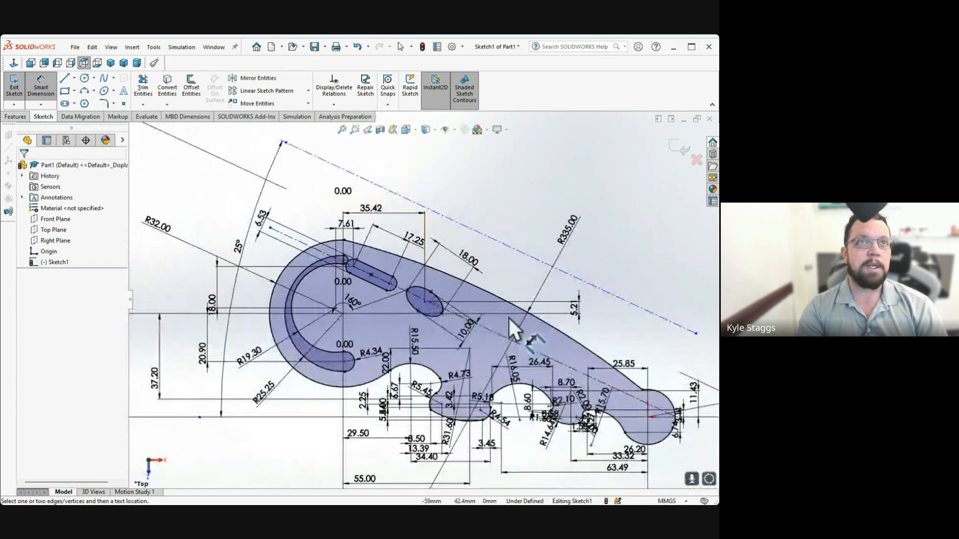
scroll(452, 307, down, 2)
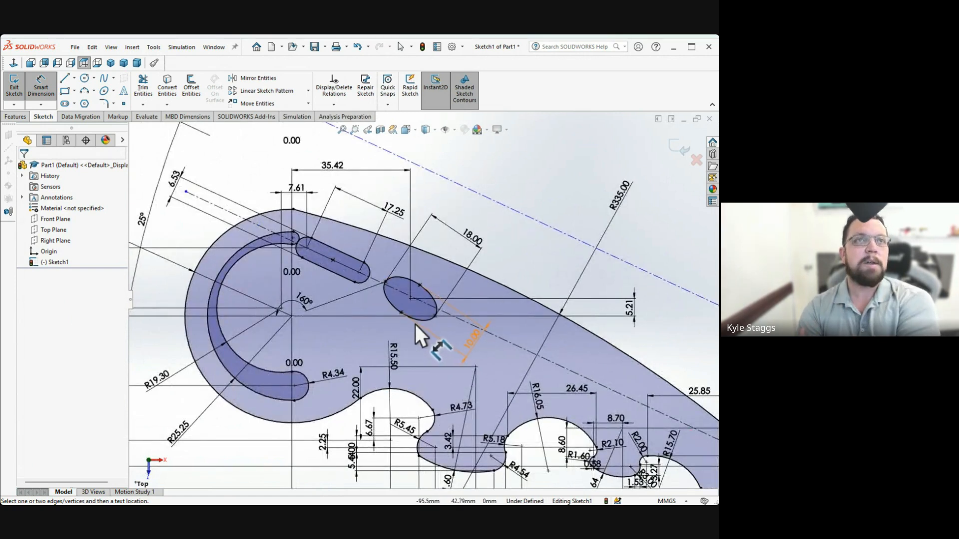
scroll(422, 333, up, 2)
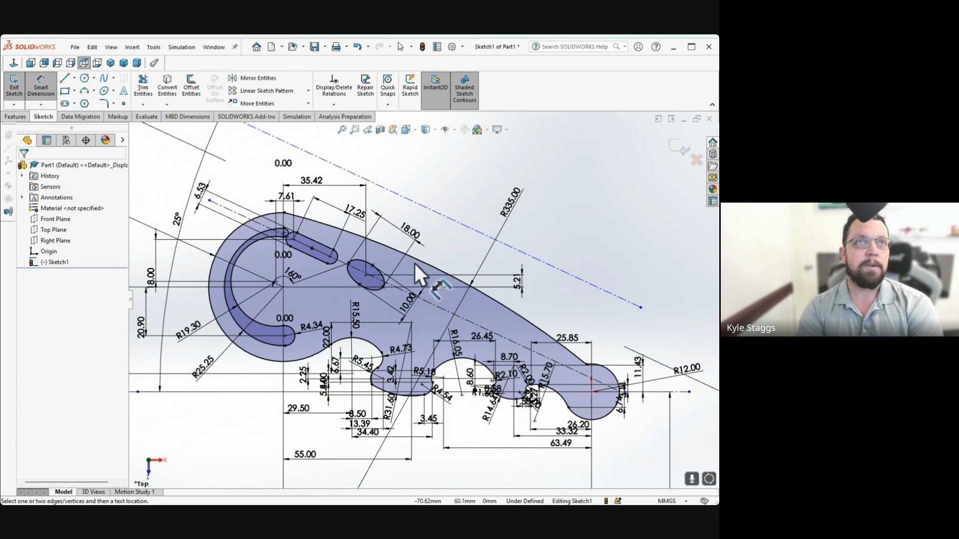
click(359, 272)
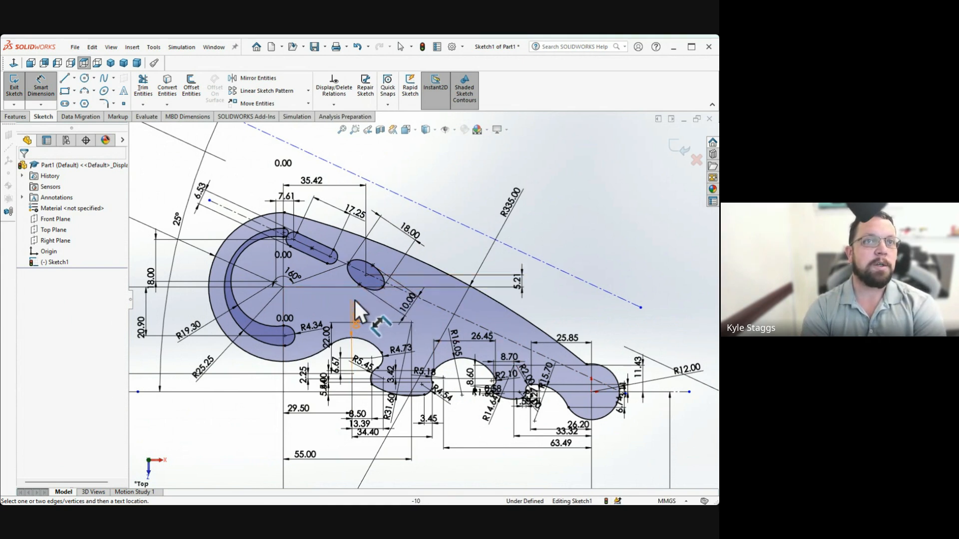
scroll(352, 302, down, 1)
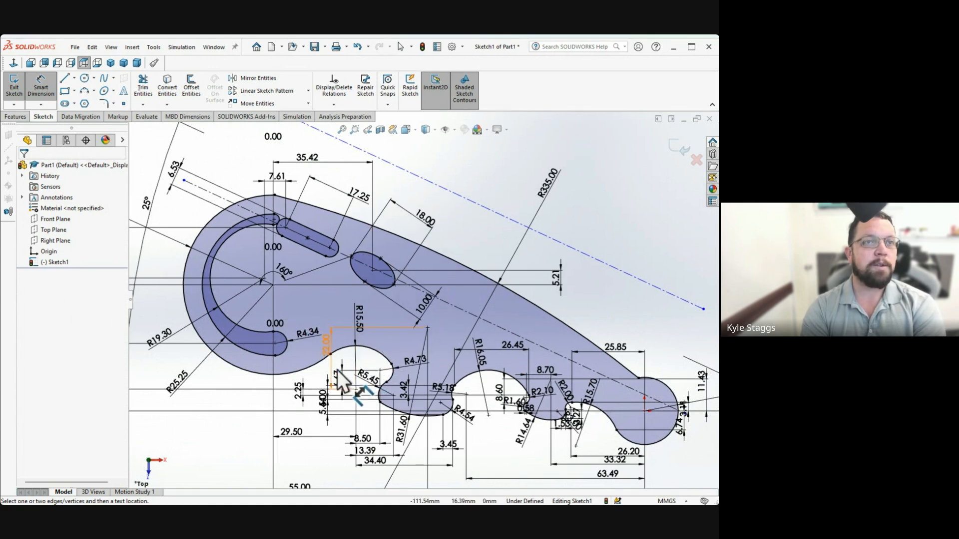
scroll(423, 295, up, 1)
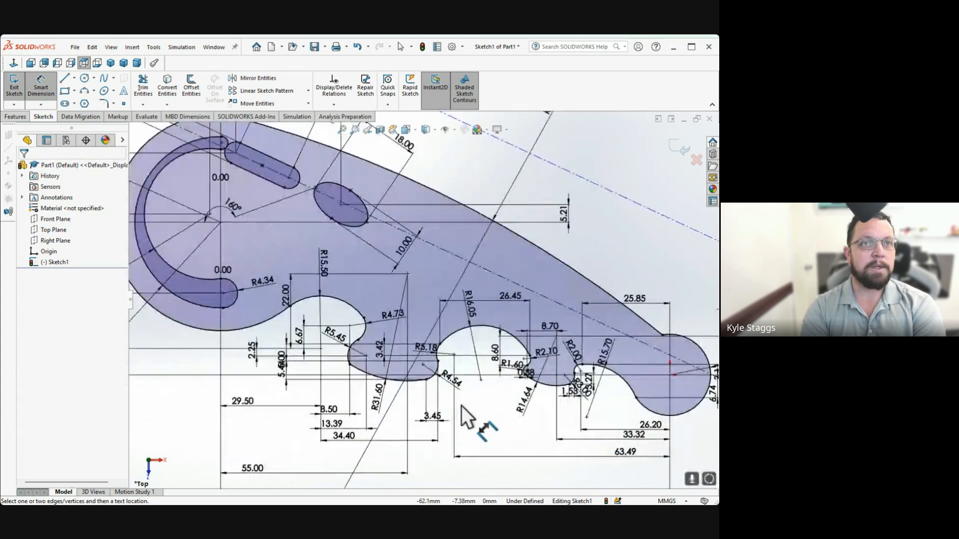
scroll(461, 406, down, 1)
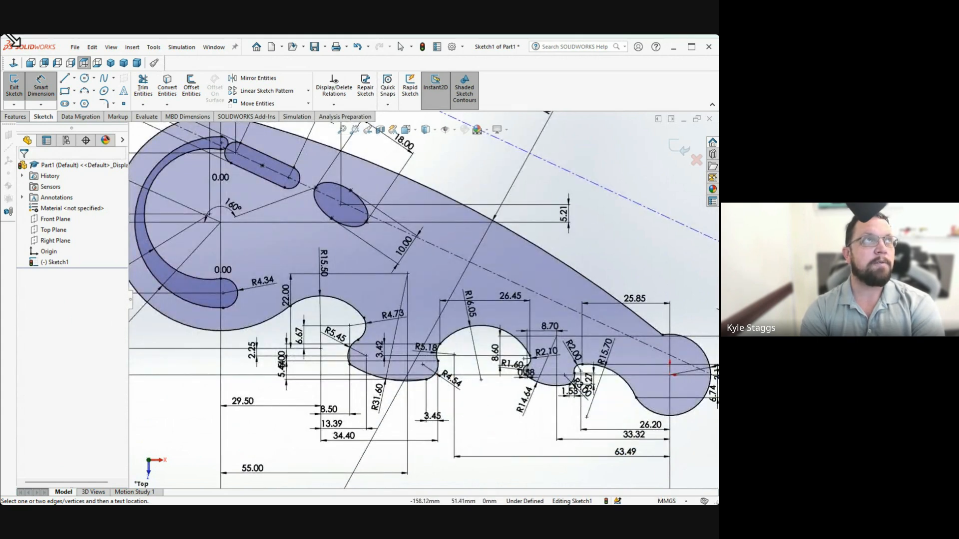
click(41, 88)
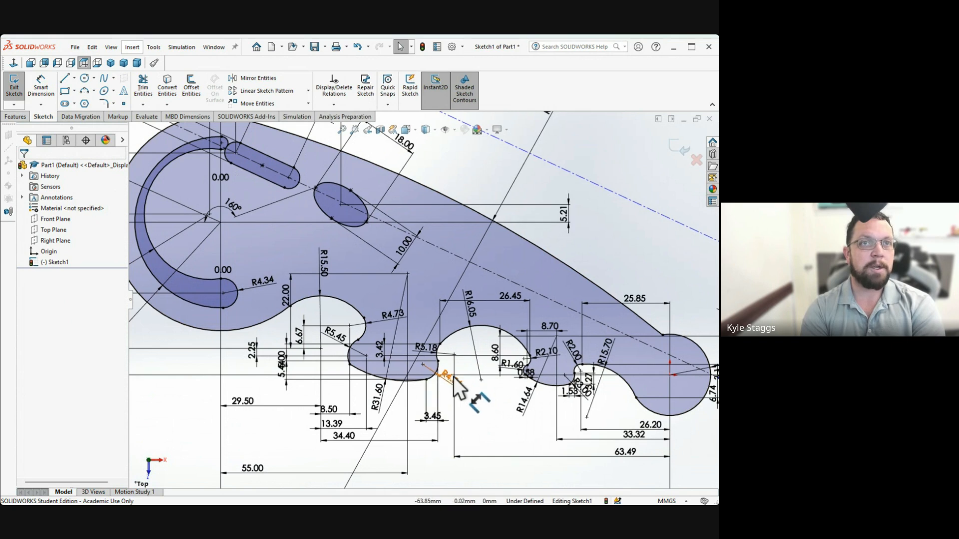
Reposition the R4.54, 0.58 and R1.60 dimension labels clear of the crowded small arcs along the profile's lower edge
click(479, 405)
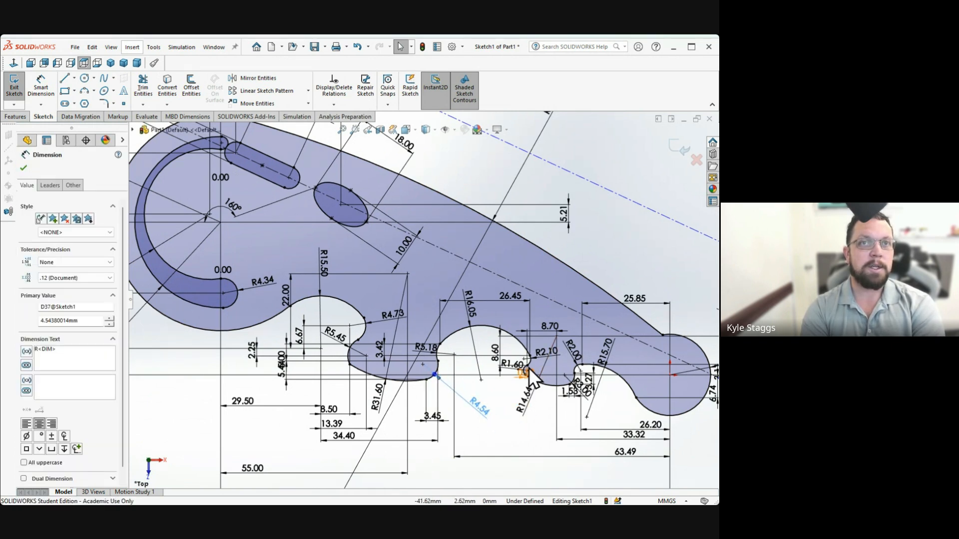
drag(514, 367, 472, 365)
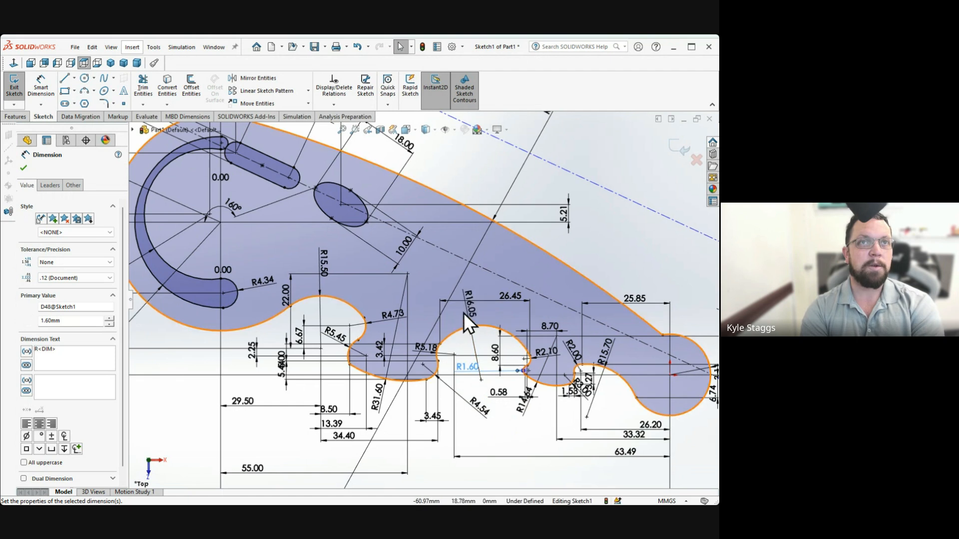
scroll(422, 300, up, 2)
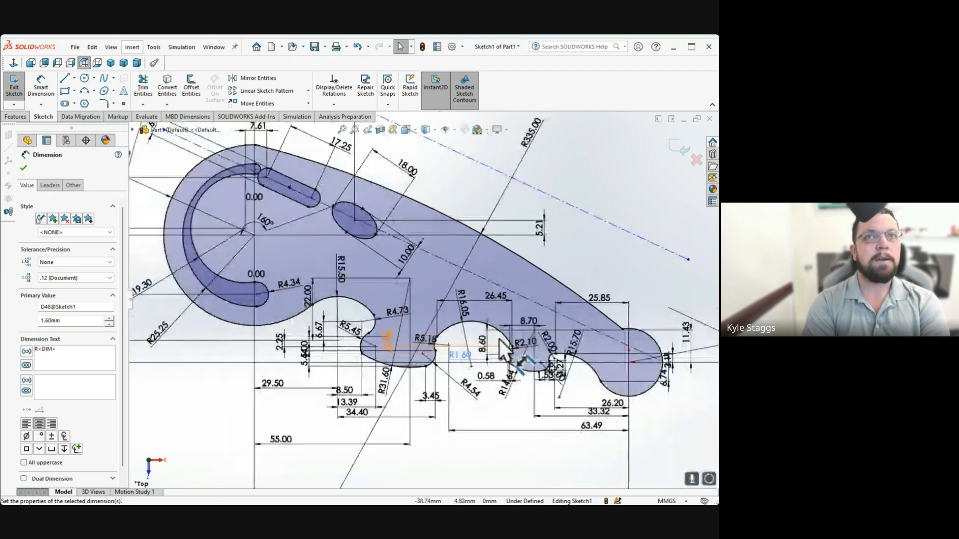
scroll(494, 279, up, 3)
scroll(529, 224, down, 3)
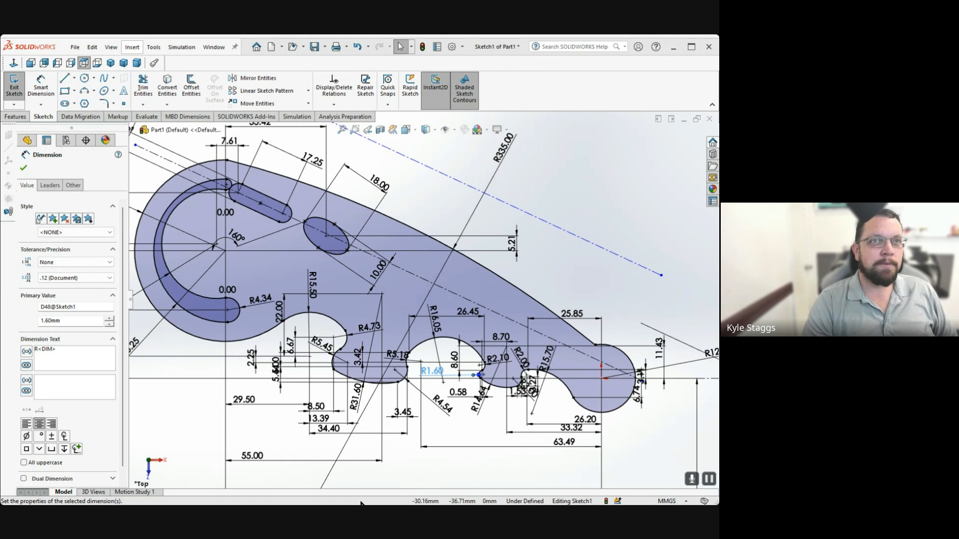
Examine the junction point where the long R335 upper arc meets the rounded end arc, including its relations
key(alt+Tab)
click(633, 308)
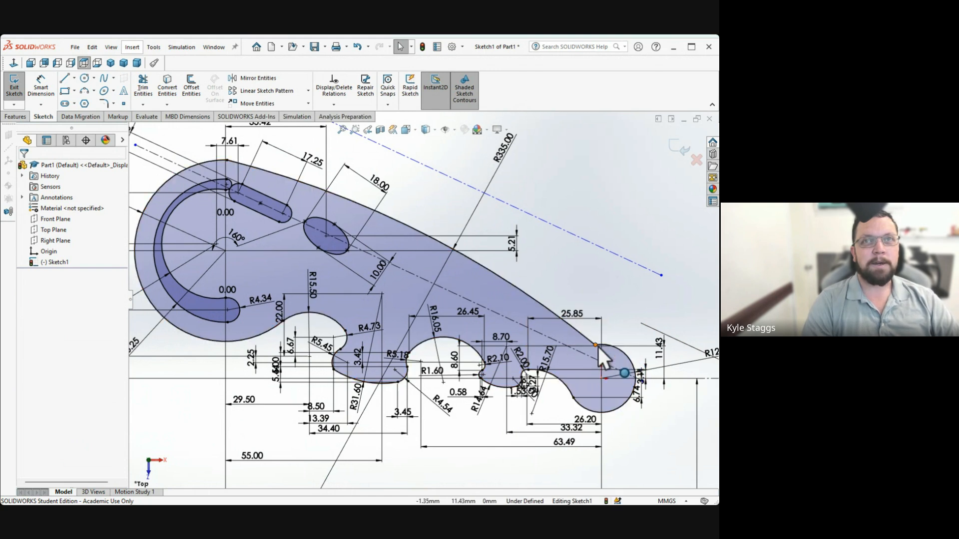
scroll(598, 347, down, 3)
scroll(595, 348, down, 5)
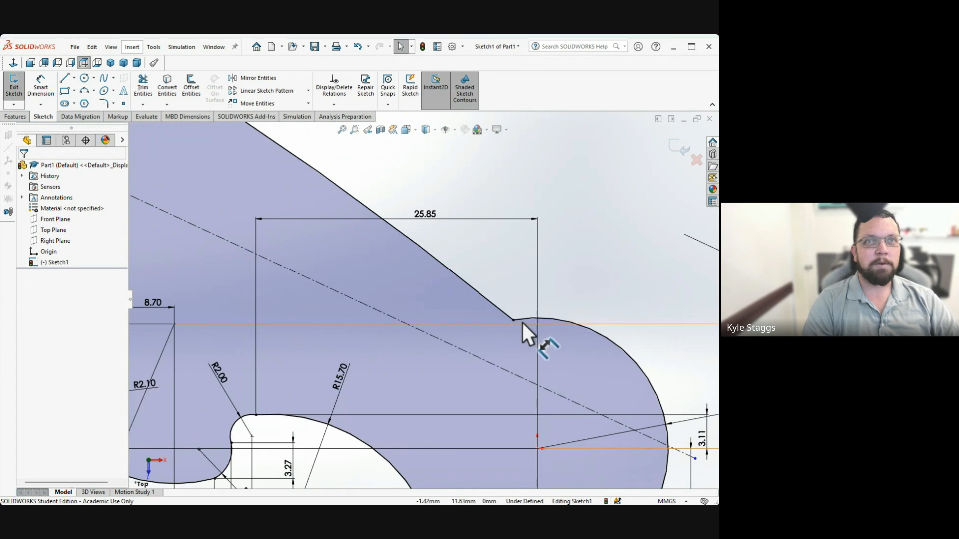
scroll(538, 323, up, 3)
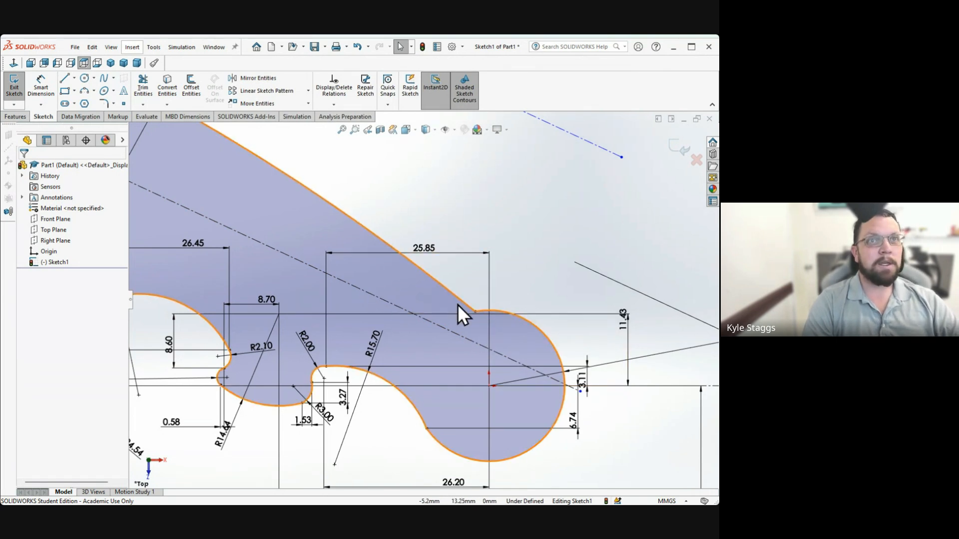
click(475, 313)
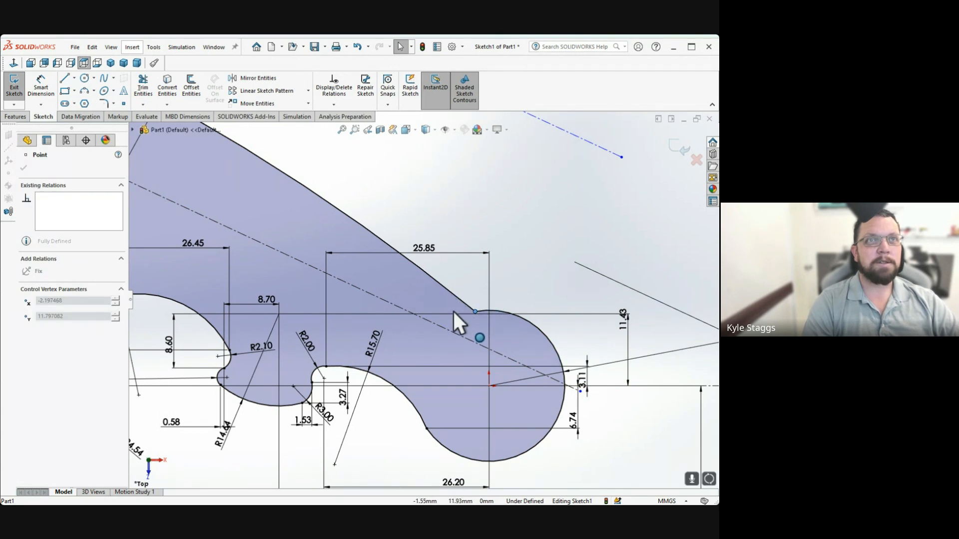
scroll(450, 290, down, 6)
scroll(390, 274, up, 2)
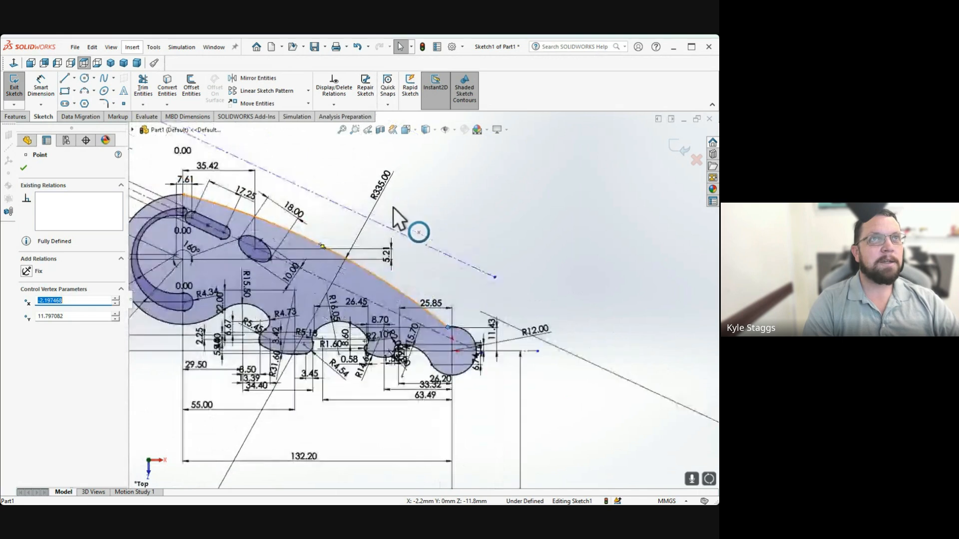
scroll(393, 208, up, 2)
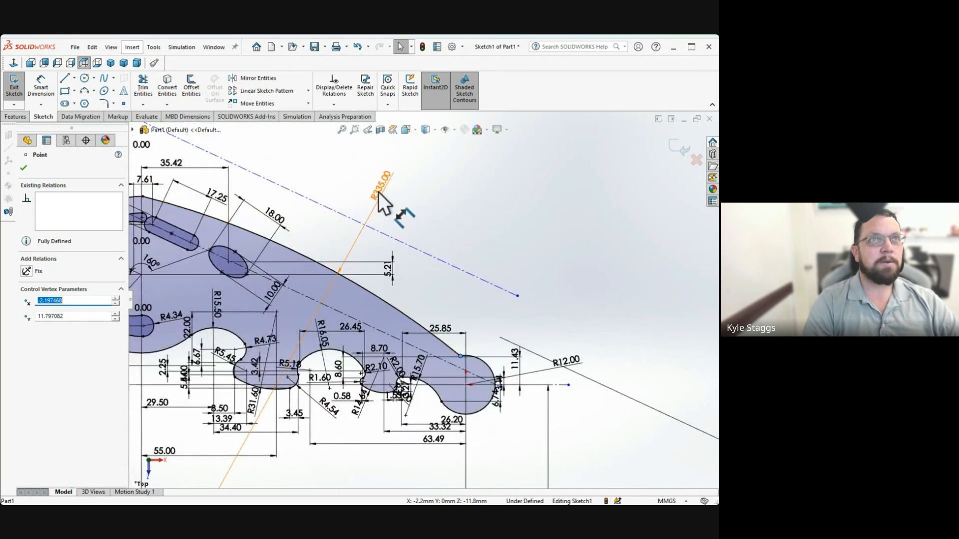
Delete the R335 radius dimension from the long upper arc of the profile
double_click(379, 192)
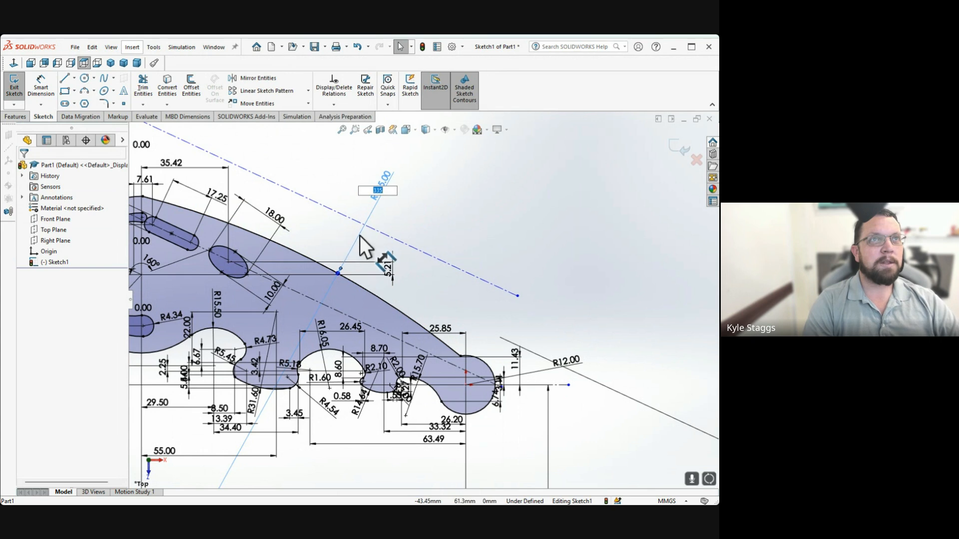
key(Escape)
key(Delete)
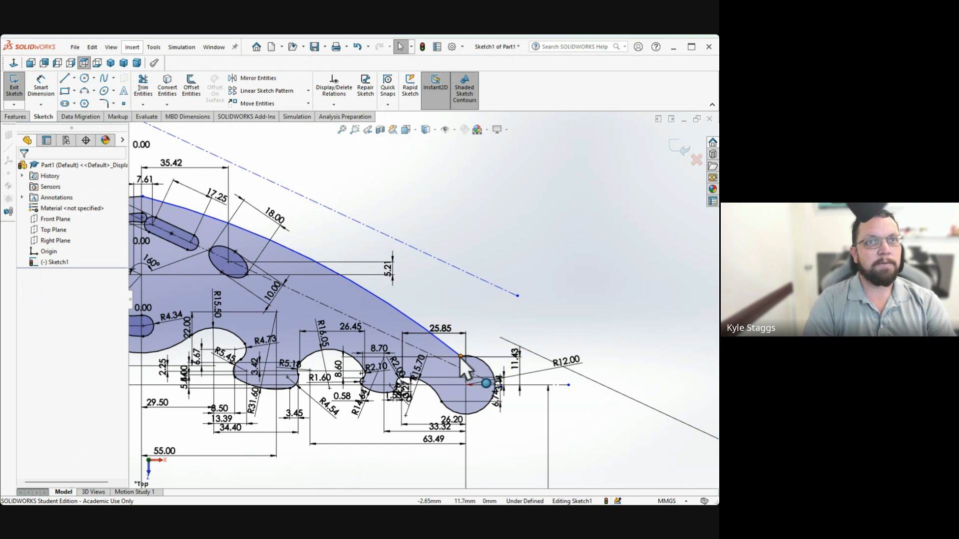
Check the parameters of the rounded end arc centred on the origin and delete its R12 radius dimension
scroll(460, 358, down, 5)
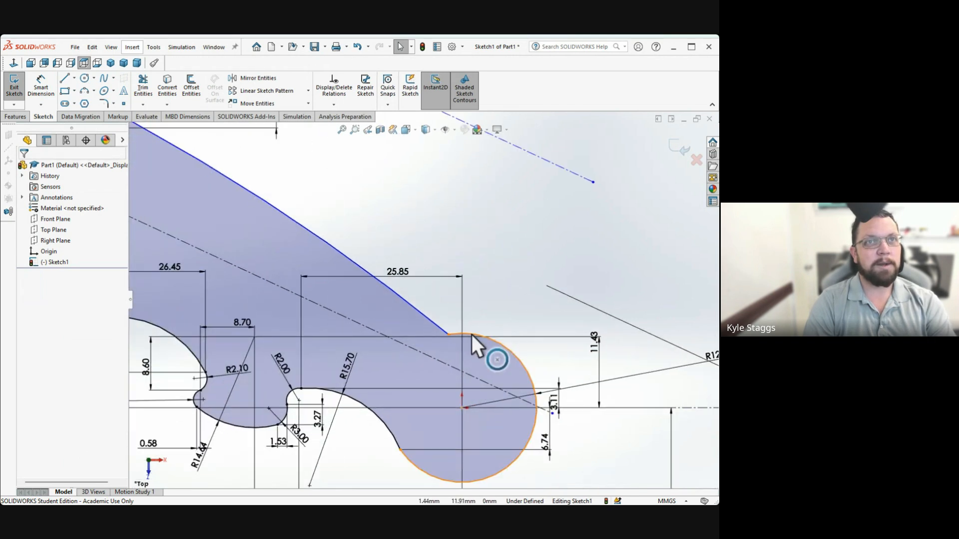
click(471, 335)
click(78, 427)
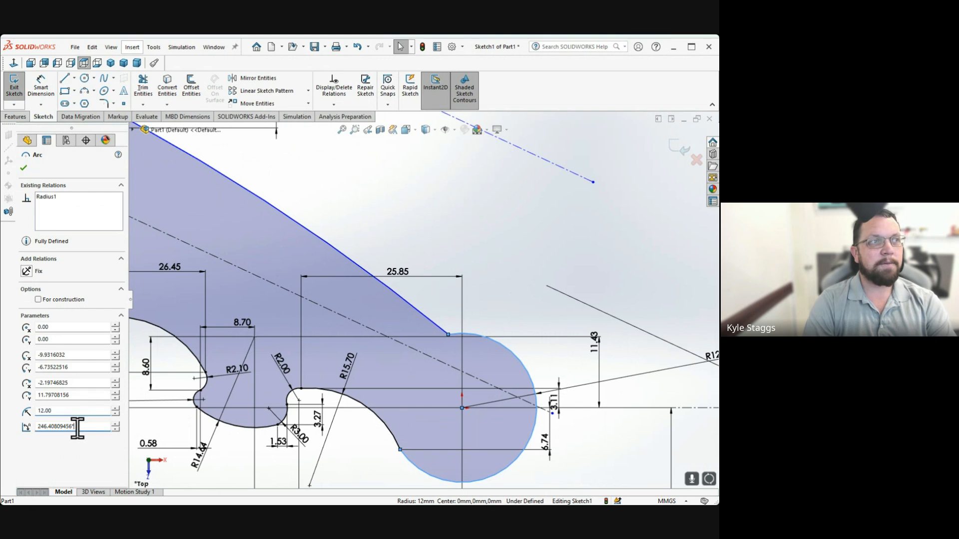
scroll(475, 372, up, 3)
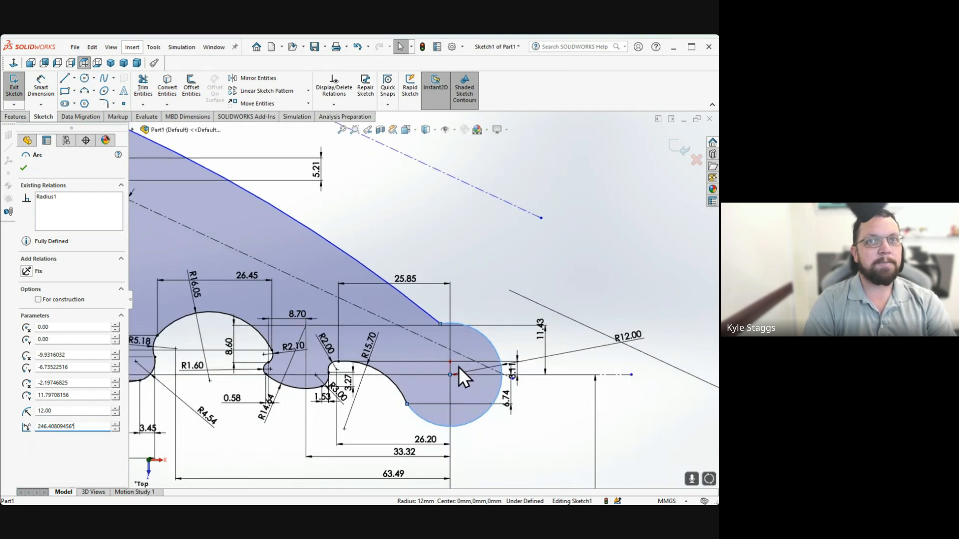
double_click(595, 327)
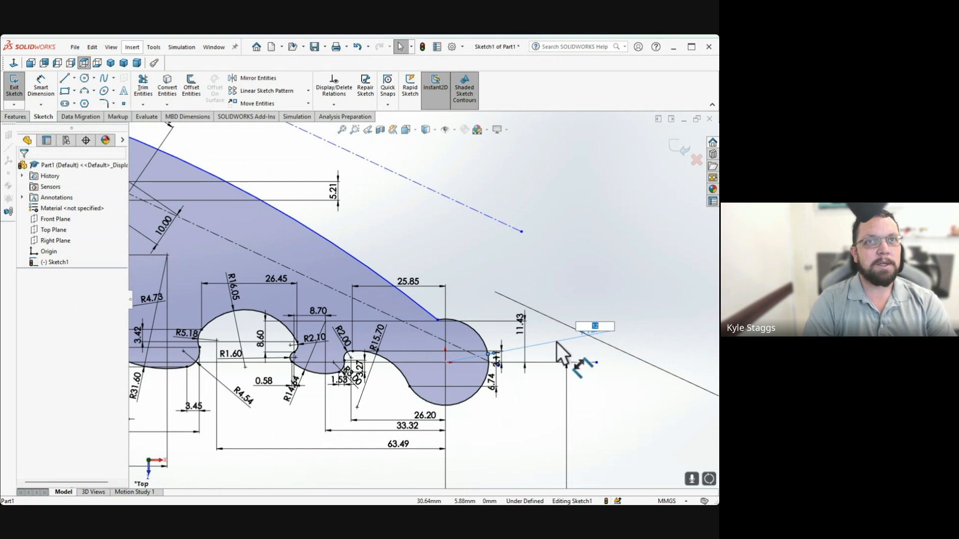
key(Return)
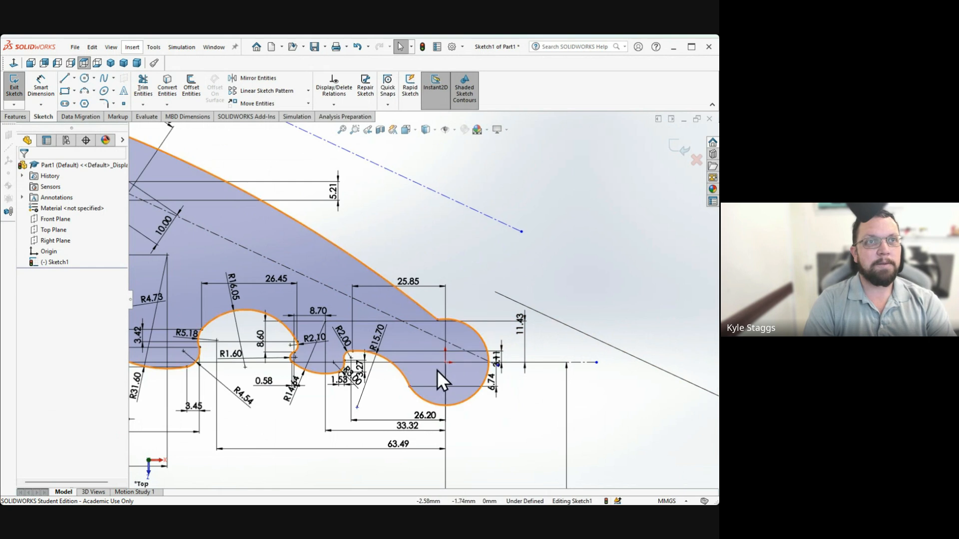
Try moving the junction of the long upper arc and rounded end arc onto the horizontal line 11.43 mm above the origin
scroll(399, 364, down, 5)
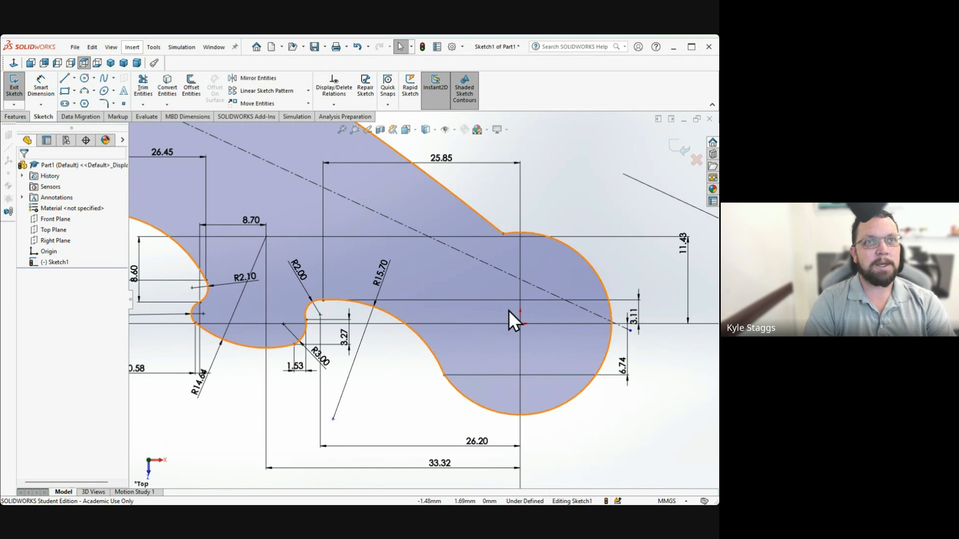
click(521, 324)
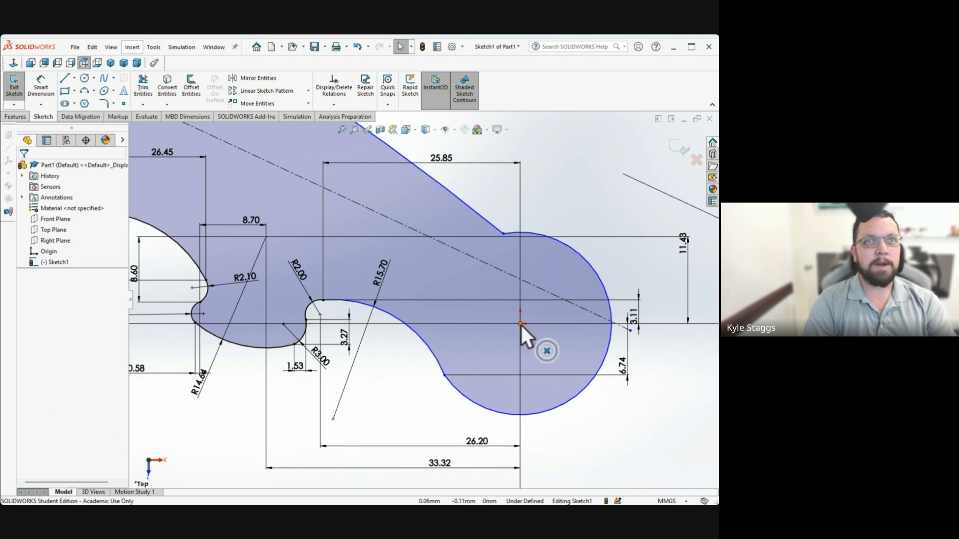
click(504, 233)
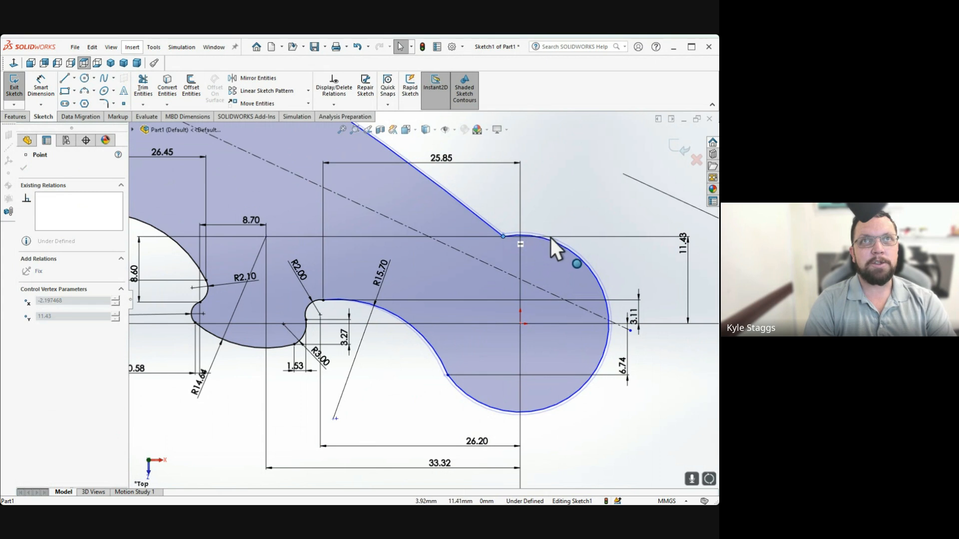
click(503, 235)
drag(517, 232, 559, 226)
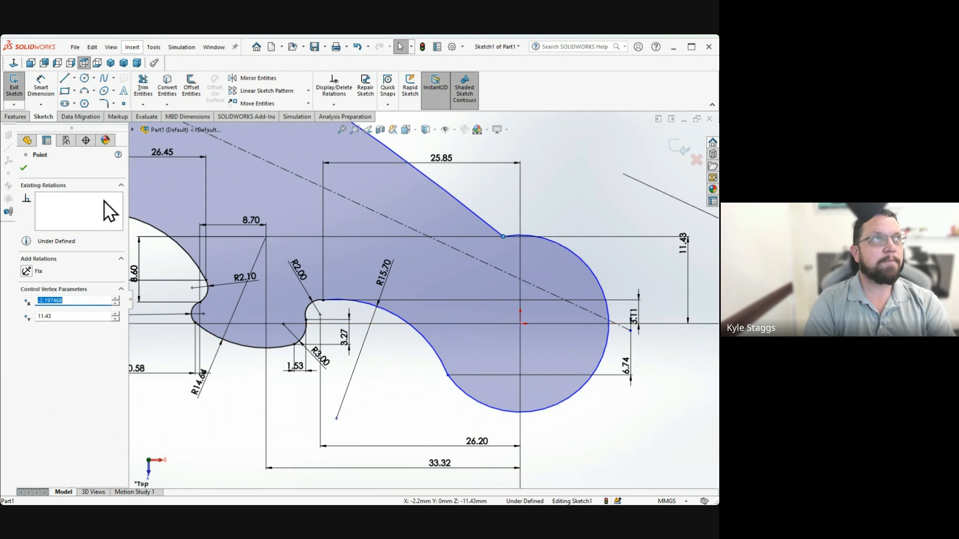
drag(504, 235, 531, 220)
scroll(521, 226, up, 6)
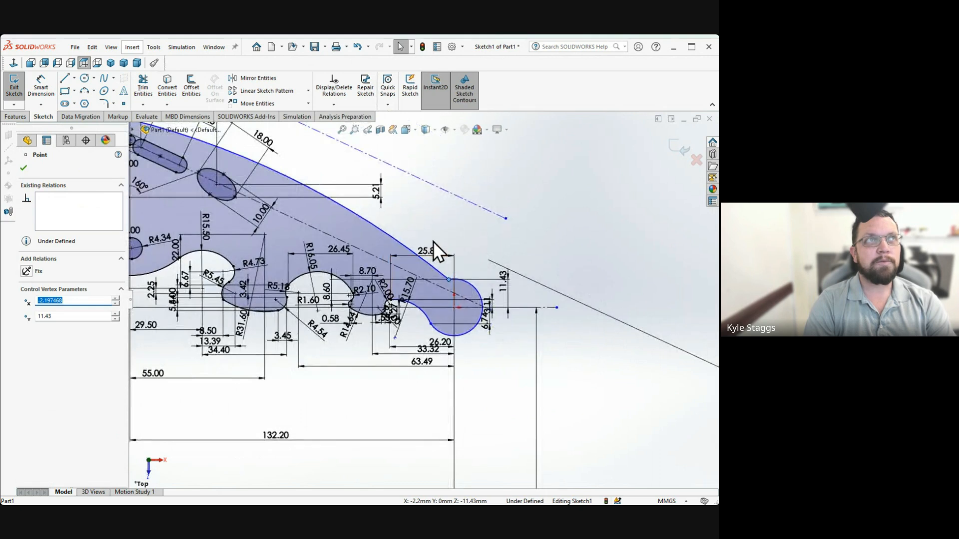
Shift the junction of the long upper arc and rounded end arc to about X -0.71, Y 11.73 mm
scroll(439, 248, down, 8)
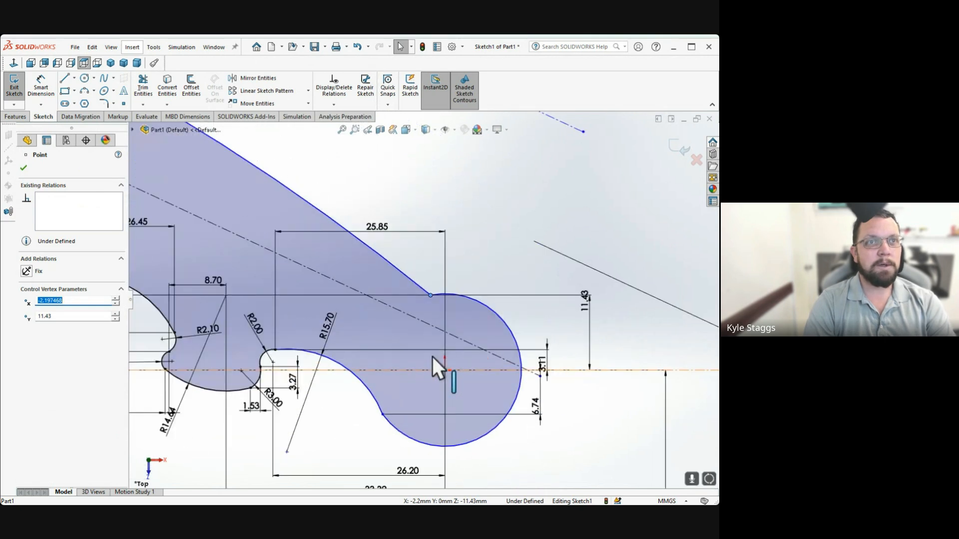
scroll(433, 340, down, 2)
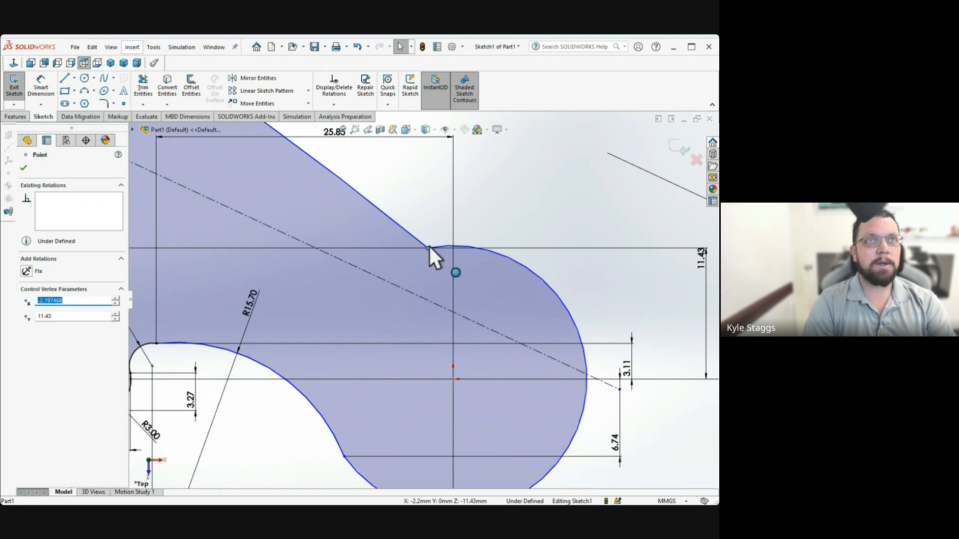
click(466, 248)
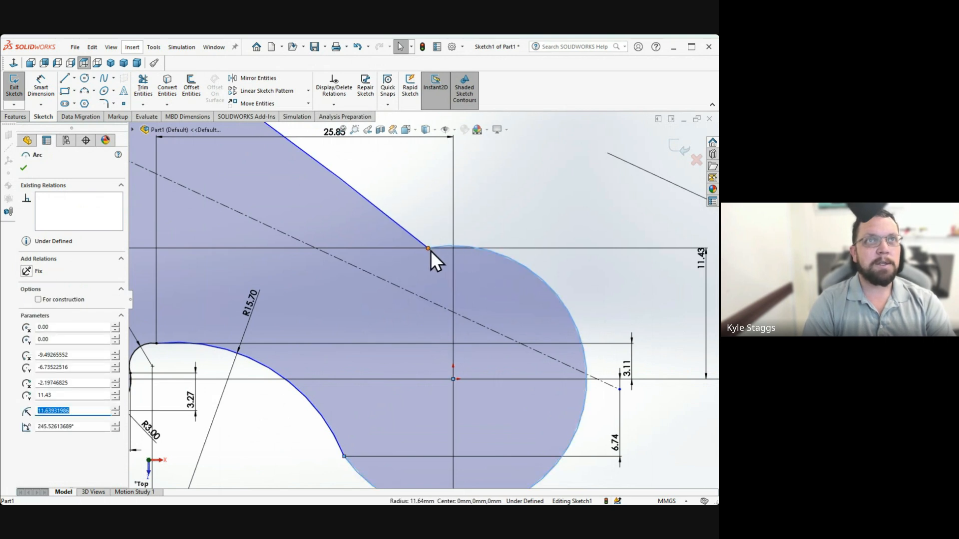
drag(427, 248, 463, 246)
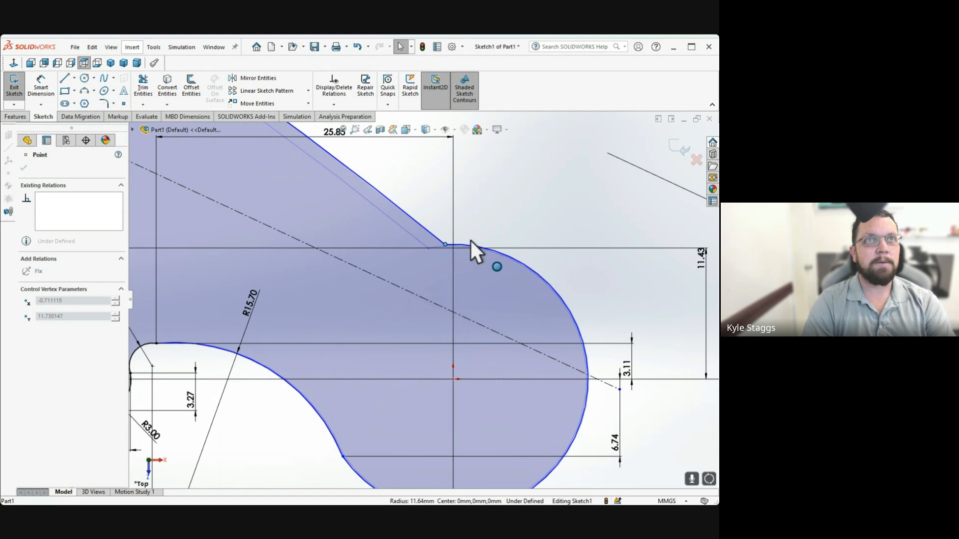
click(445, 244)
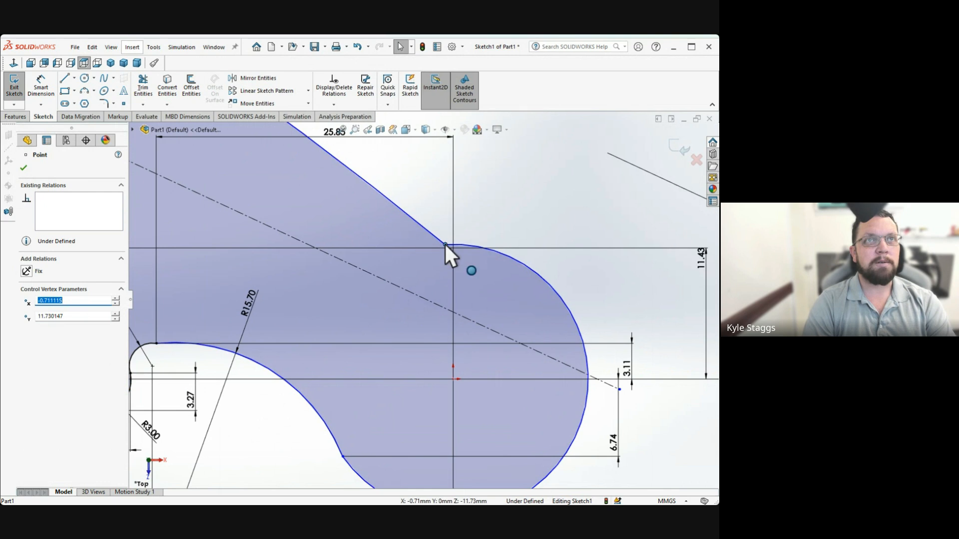
scroll(457, 263, up, 1)
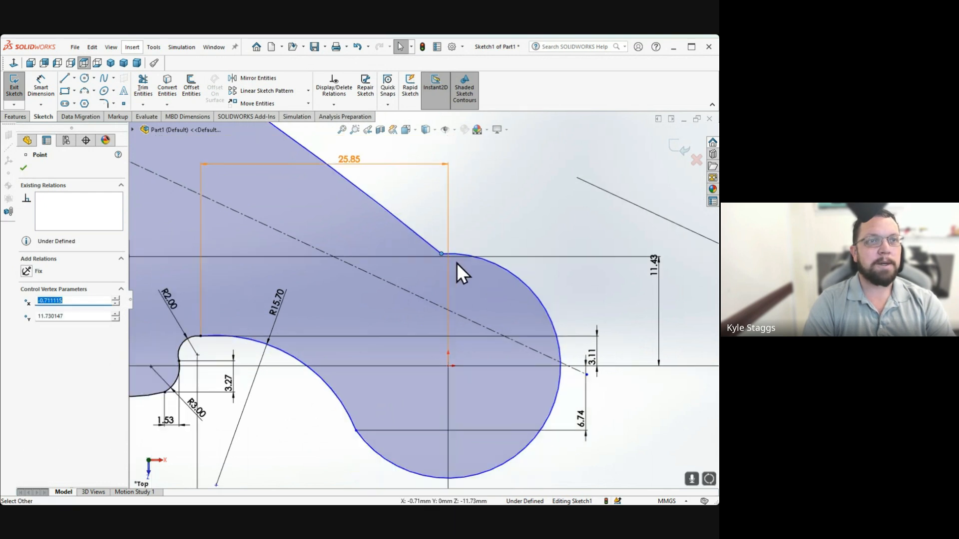
scroll(457, 262, up, 2)
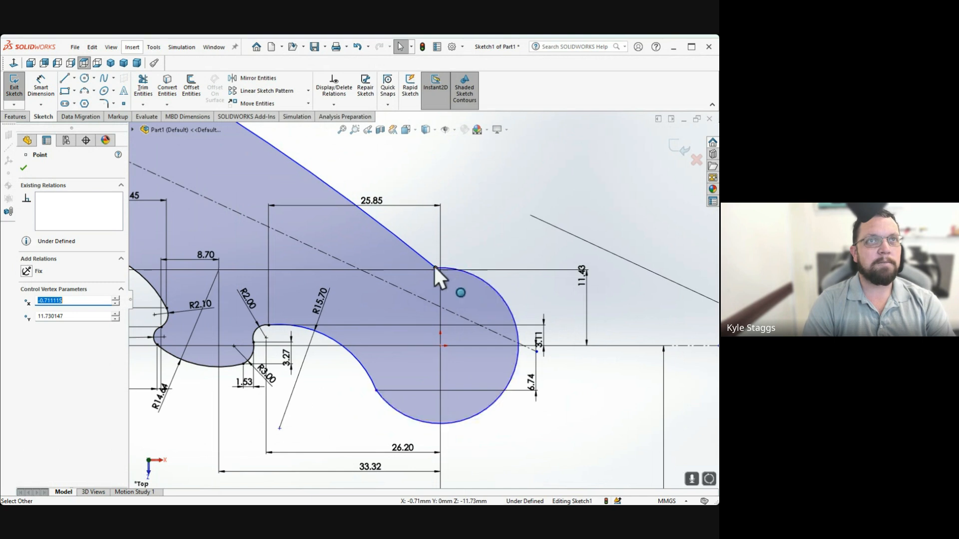
Add a radius dimension to the rounded end arc centred on the origin, keeping its drawn size
click(53, 89)
click(478, 279)
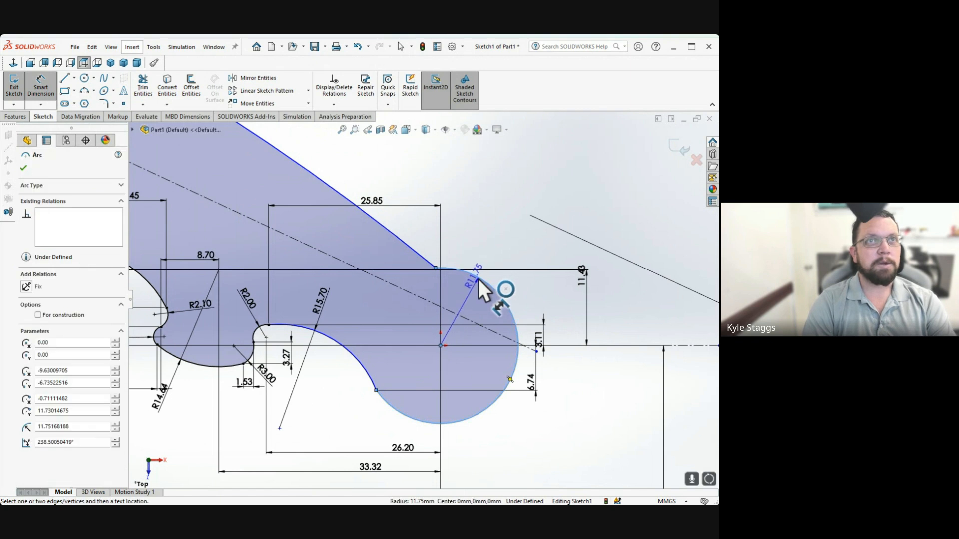
click(508, 256)
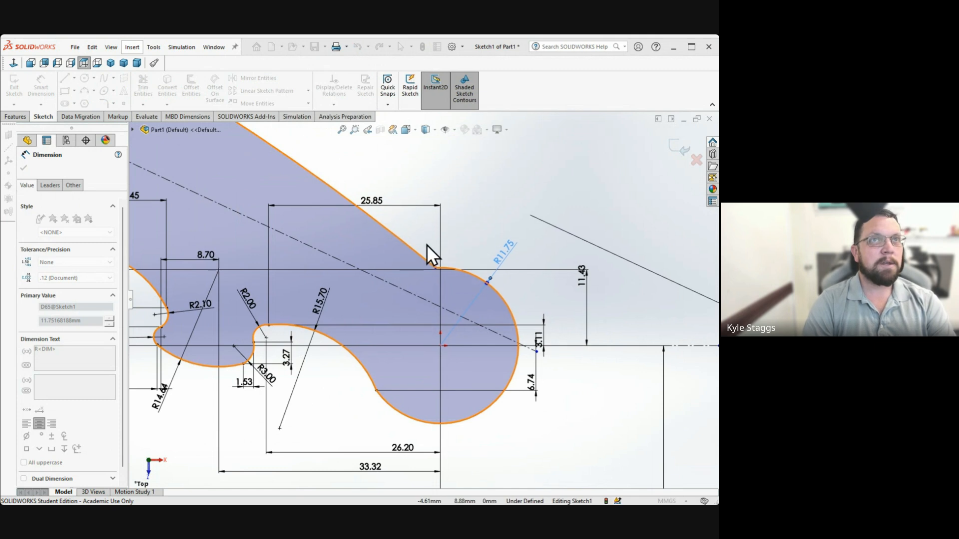
scroll(64, 305, down, 1)
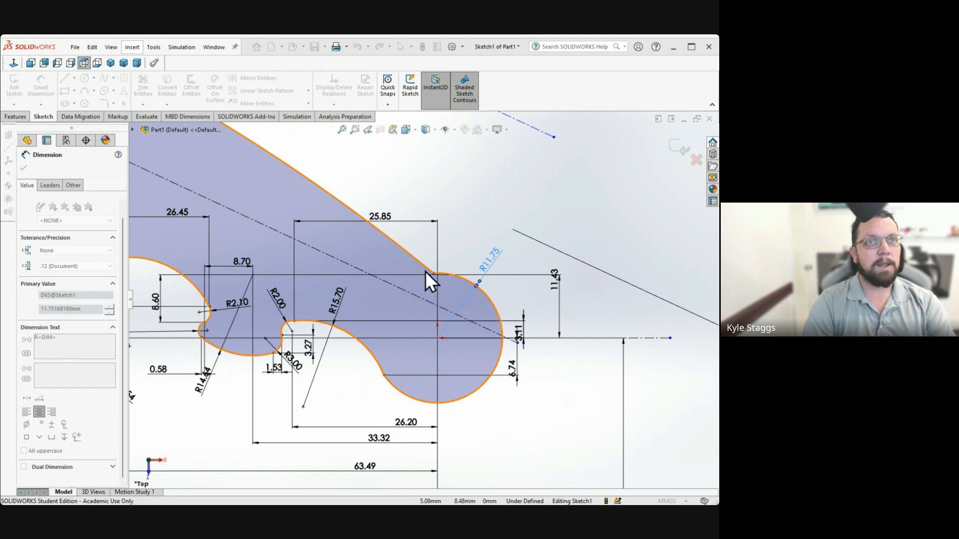
click(443, 244)
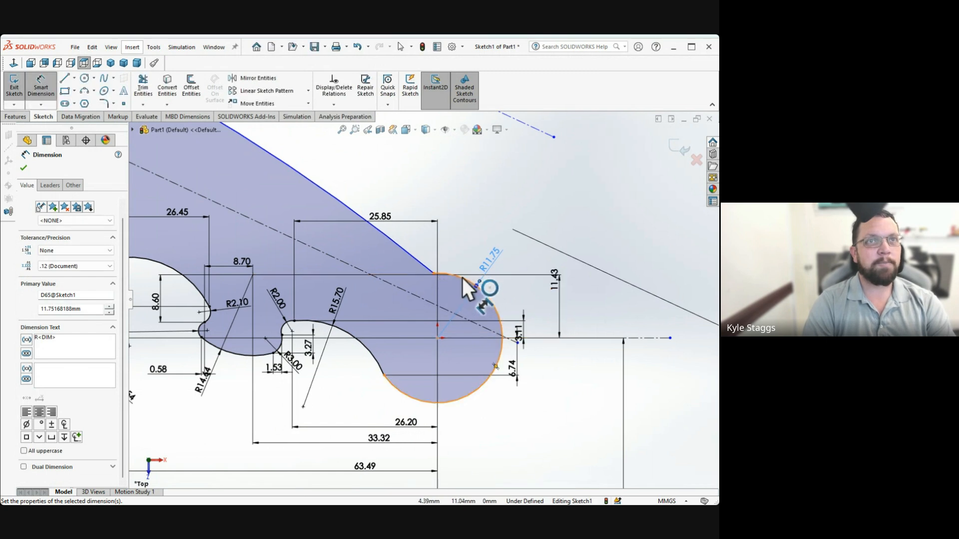
click(463, 278)
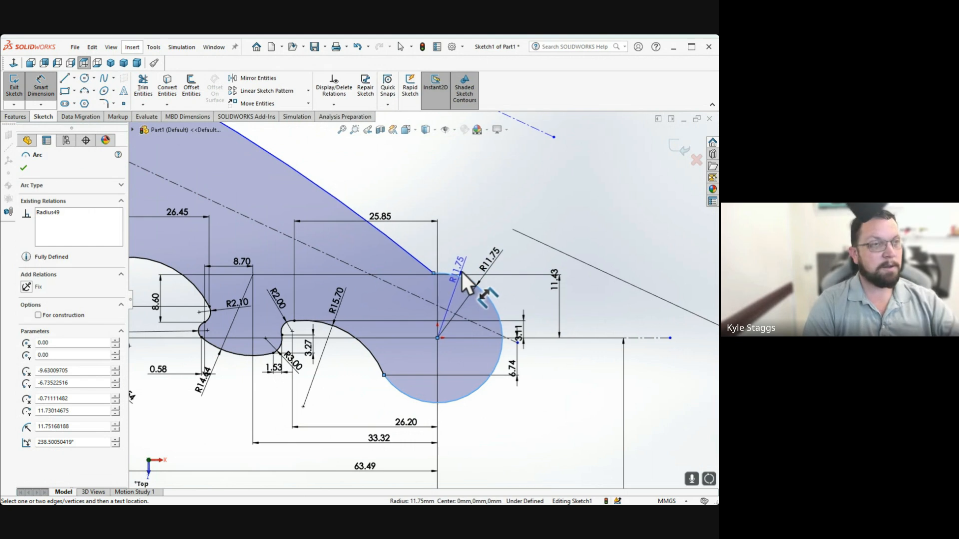
key(Escape)
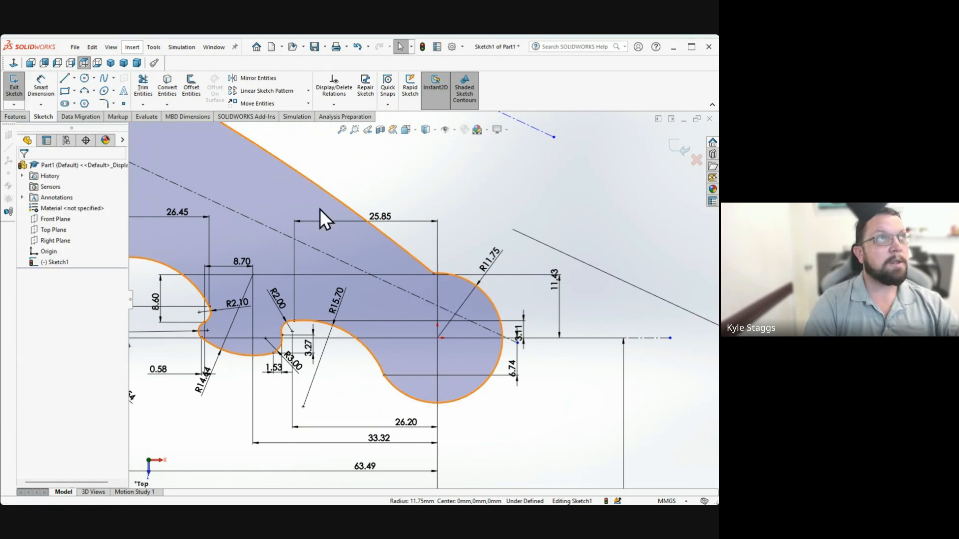
Delete the radius dimension of the rounded end arc centred on the origin and check the arc's parameters
click(481, 277)
key(Delete)
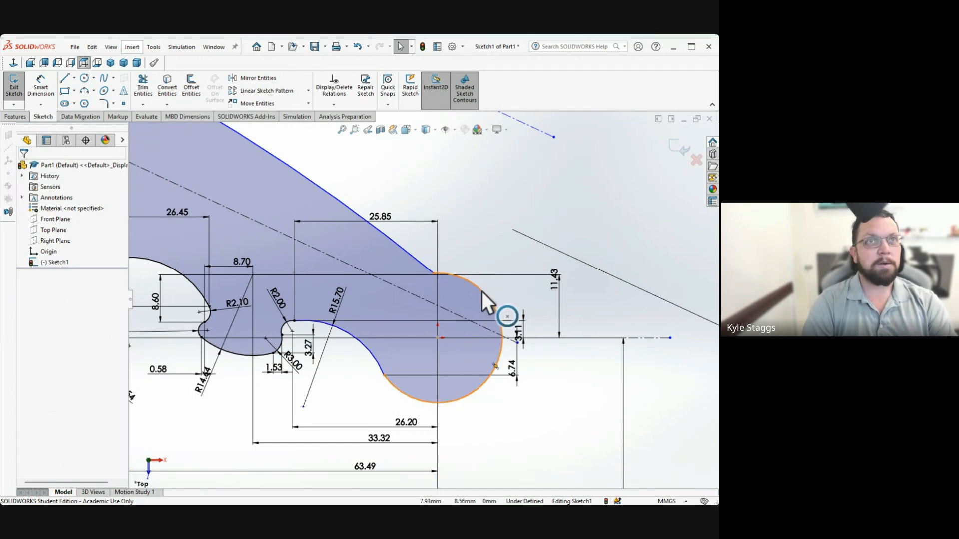
click(482, 292)
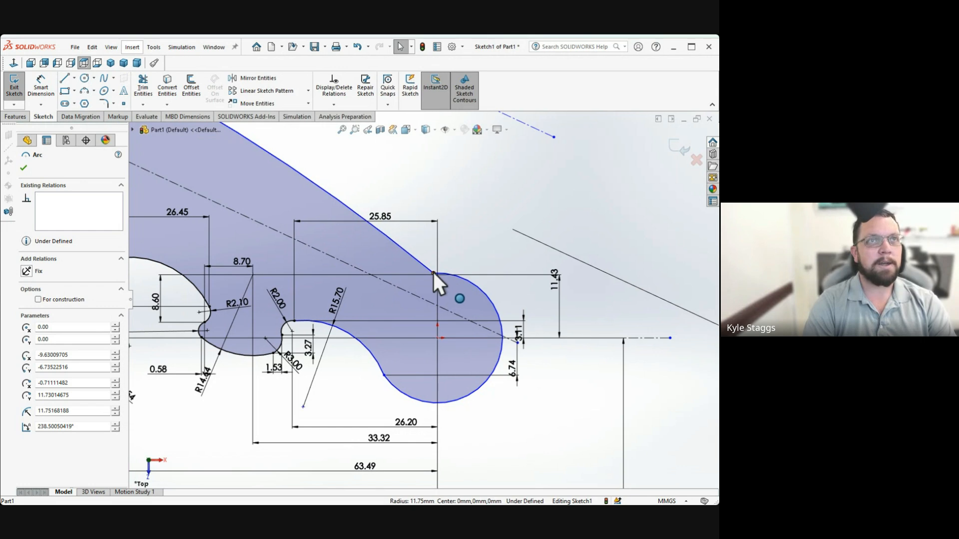
Try to reposition the junction where the long upper arc meets the rounded end arc
scroll(433, 271, up, 4)
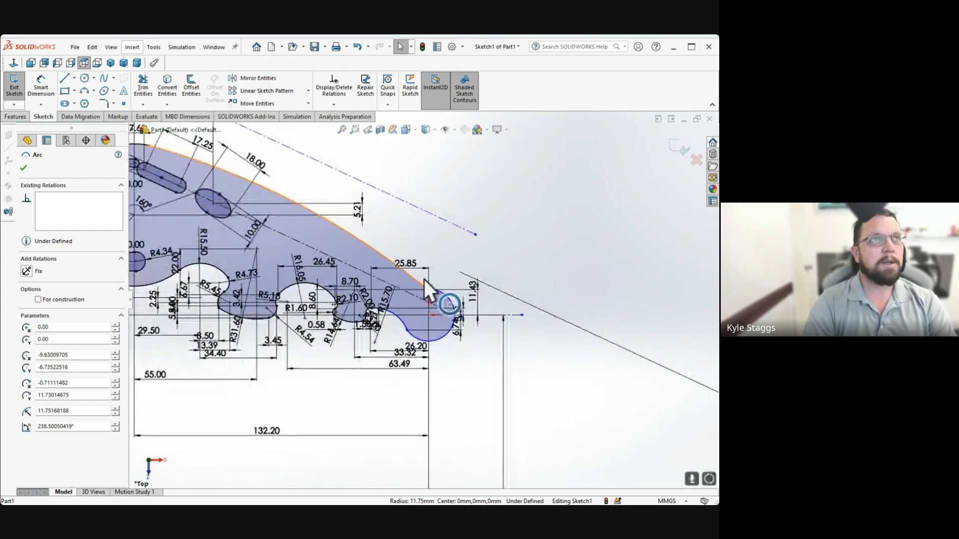
scroll(424, 280, up, 3)
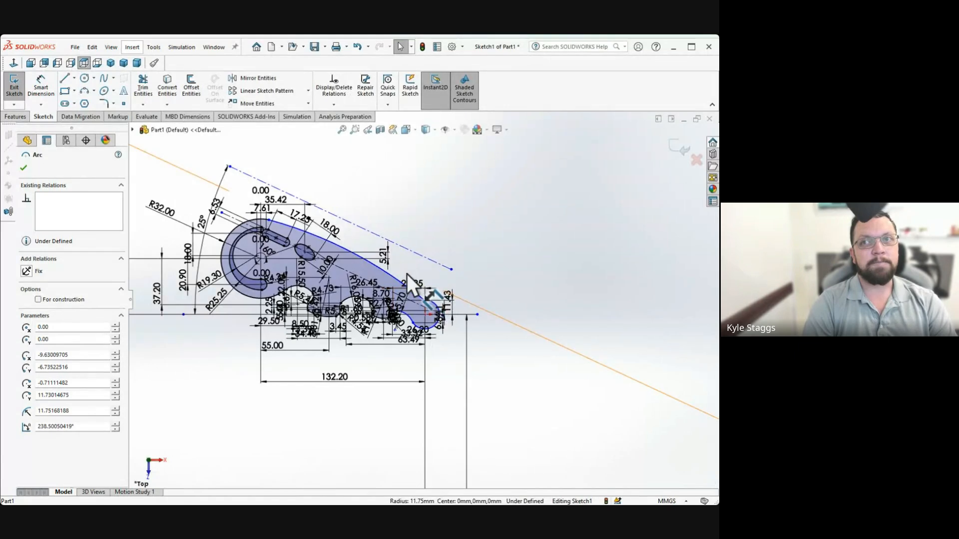
scroll(403, 274, down, 2)
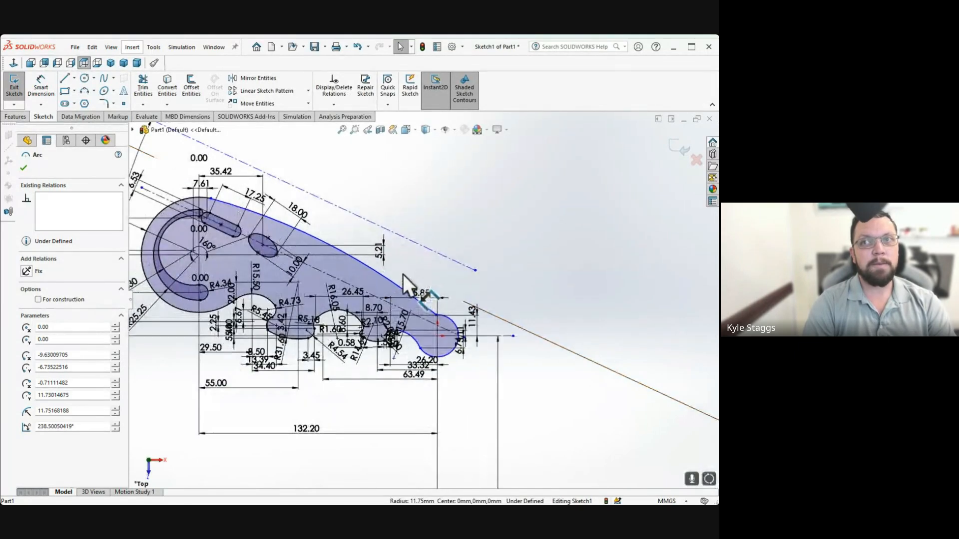
scroll(428, 265, down, 2)
scroll(443, 309, down, 2)
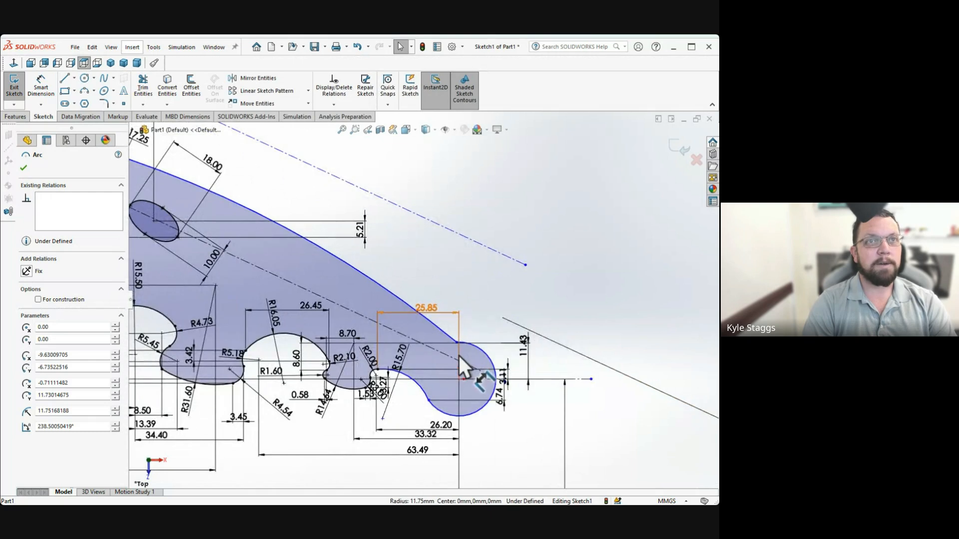
scroll(460, 356, down, 5)
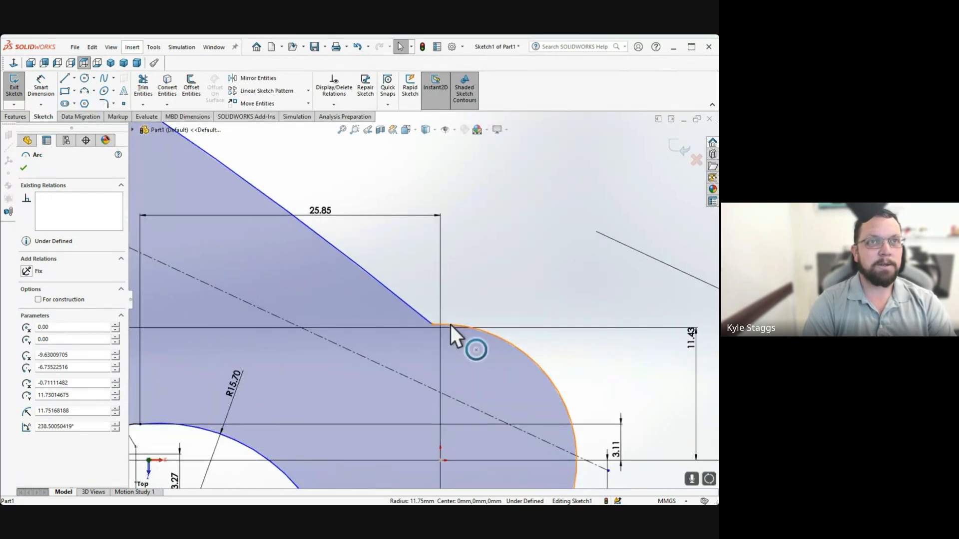
scroll(451, 324, down, 4)
click(370, 319)
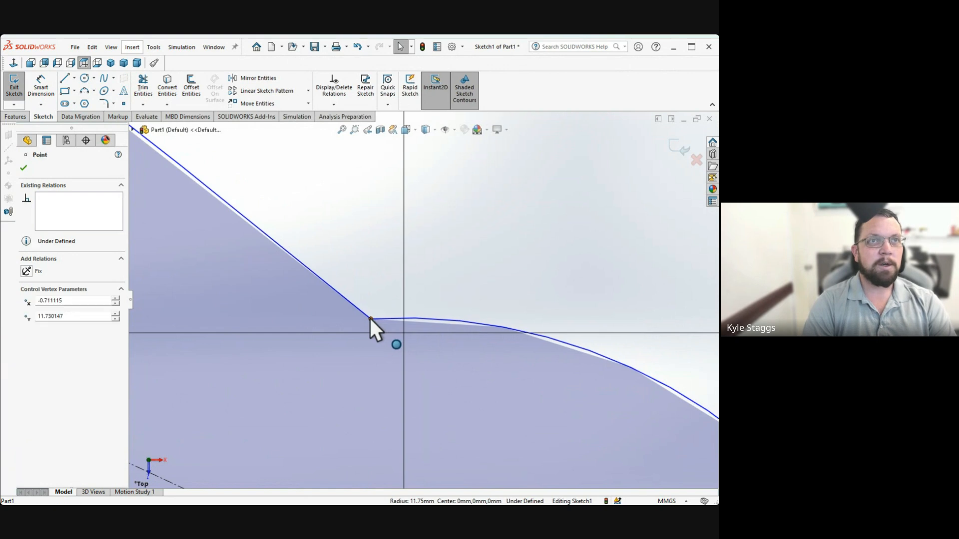
drag(370, 319, 524, 332)
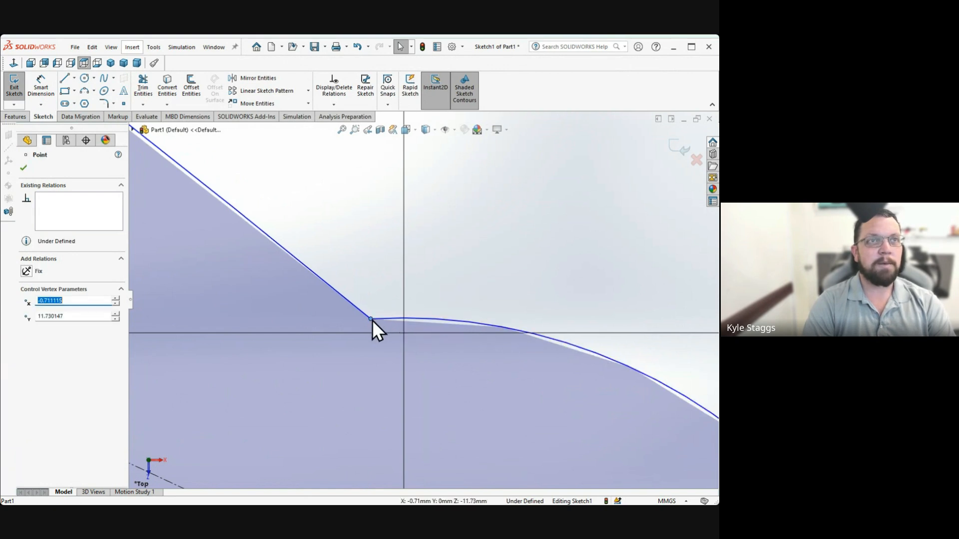
drag(370, 319, 392, 302)
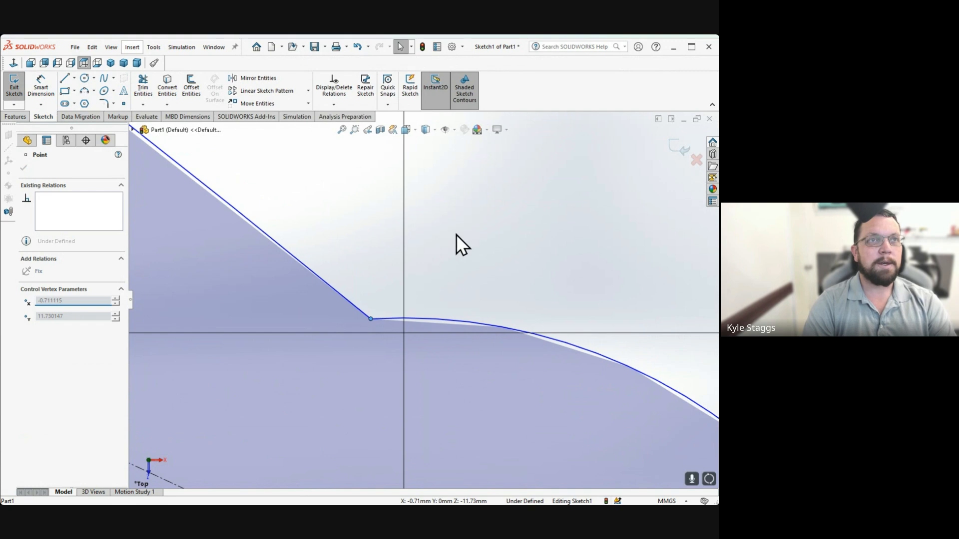
drag(431, 239, 382, 280)
Move the junction of the long upper arc and rounded end arc to X -0.71, Y 11.43 mm
scroll(389, 288, up, 5)
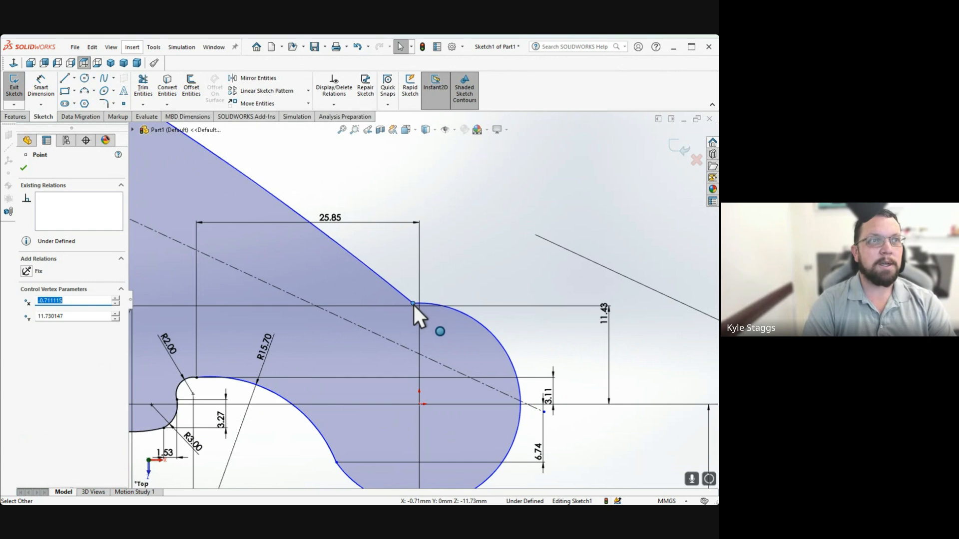
drag(414, 303, 491, 253)
drag(463, 289, 400, 306)
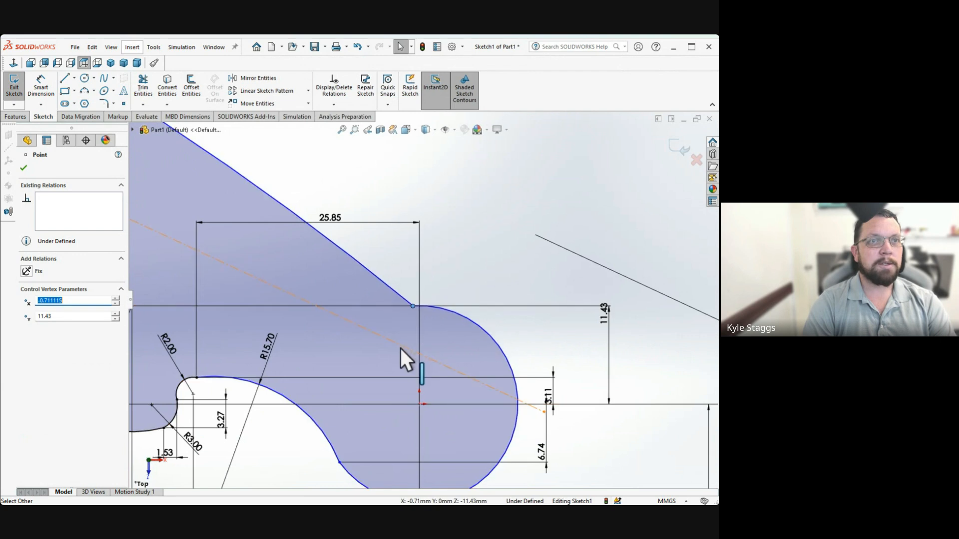
Delete the vertical dimension of the rounded end arc's lower endpoint and shift that endpoint to about X -9.14, Y -6.74 mm
scroll(401, 348, up, 3)
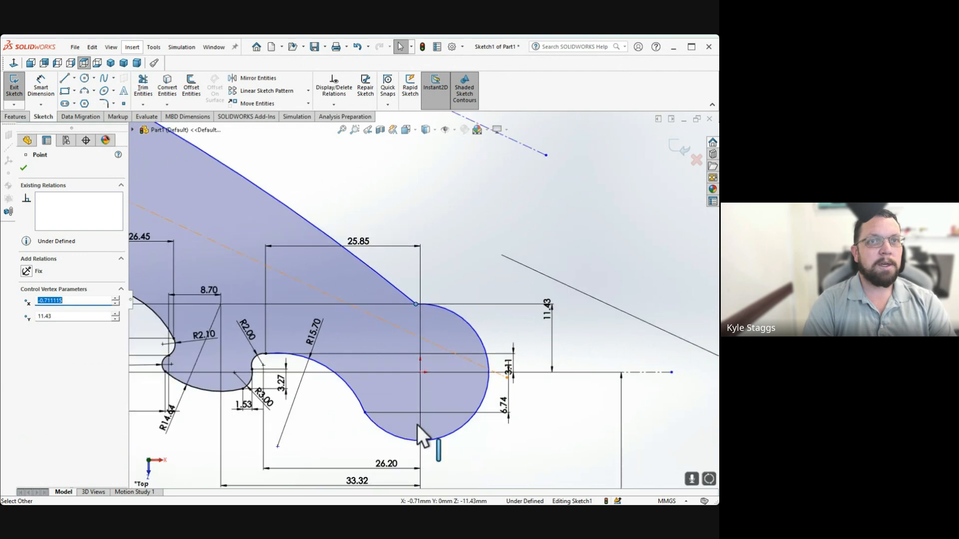
click(370, 413)
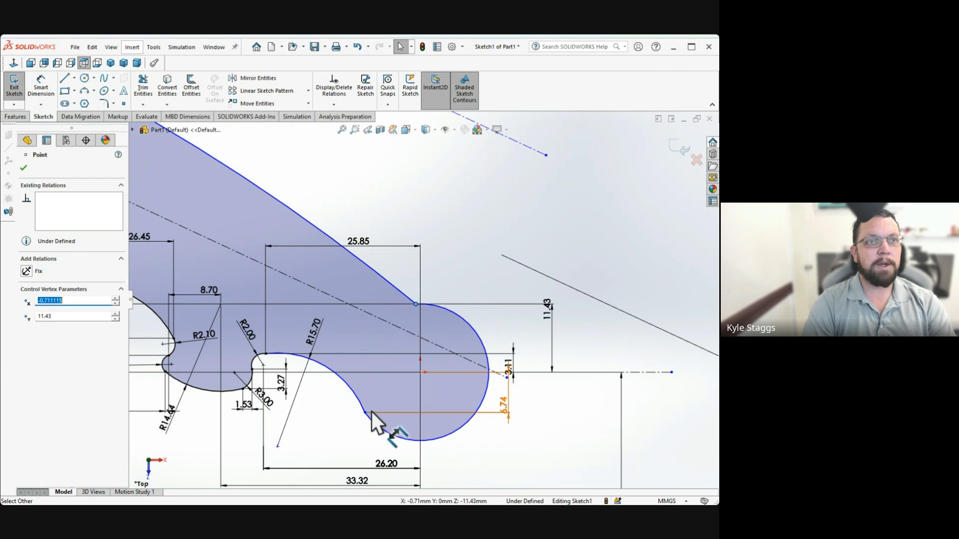
click(507, 407)
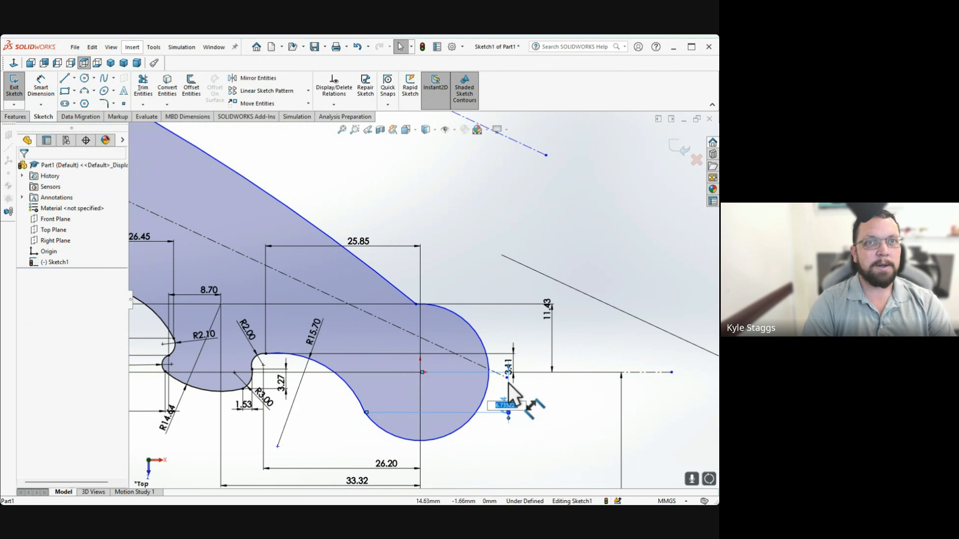
click(551, 412)
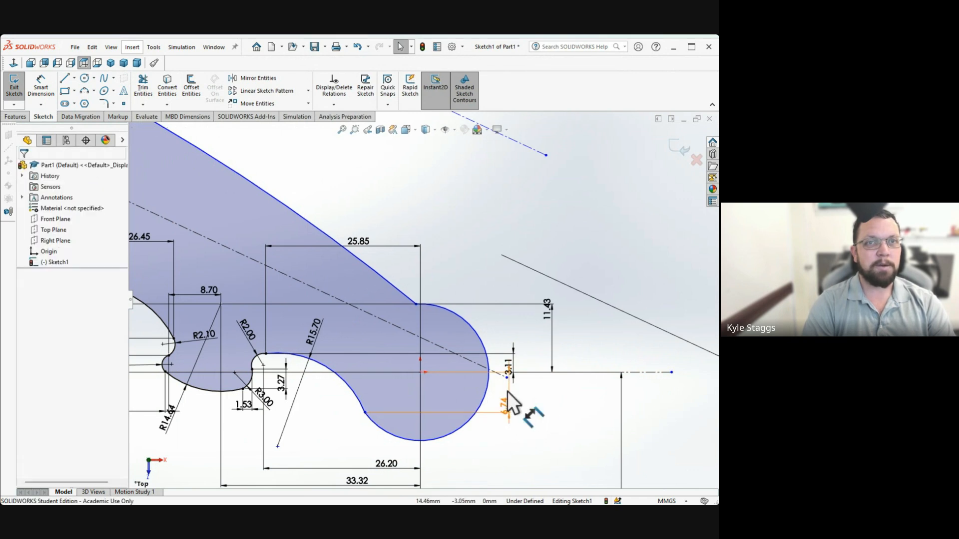
click(507, 392)
key(Delete)
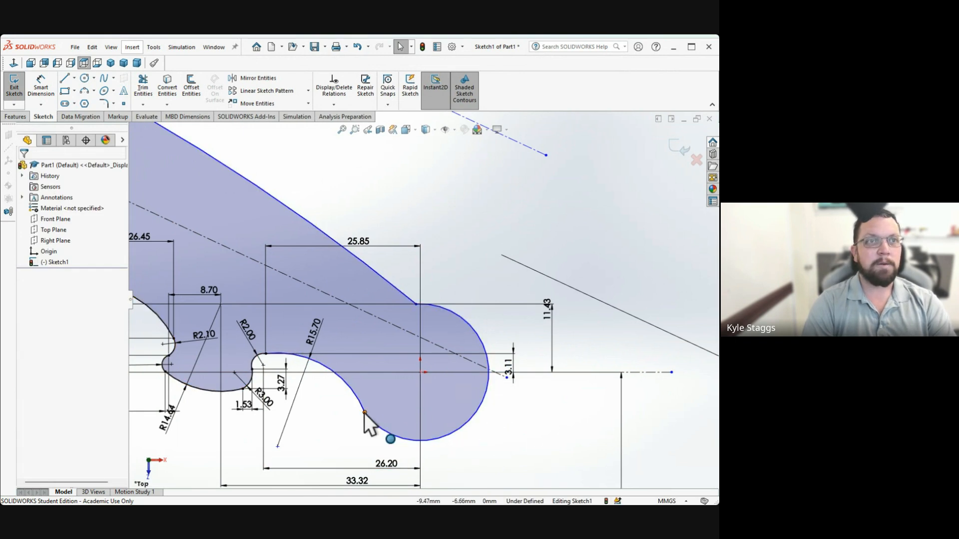
mouse_move(366, 412)
mouse_down()
mouse_move(360, 396)
mouse_move(366, 413)
mouse_up()
Shift the upper arc and rounded end arc junction along the 11.43 mm line to about X -0.60 mm
scroll(416, 314, up, 3)
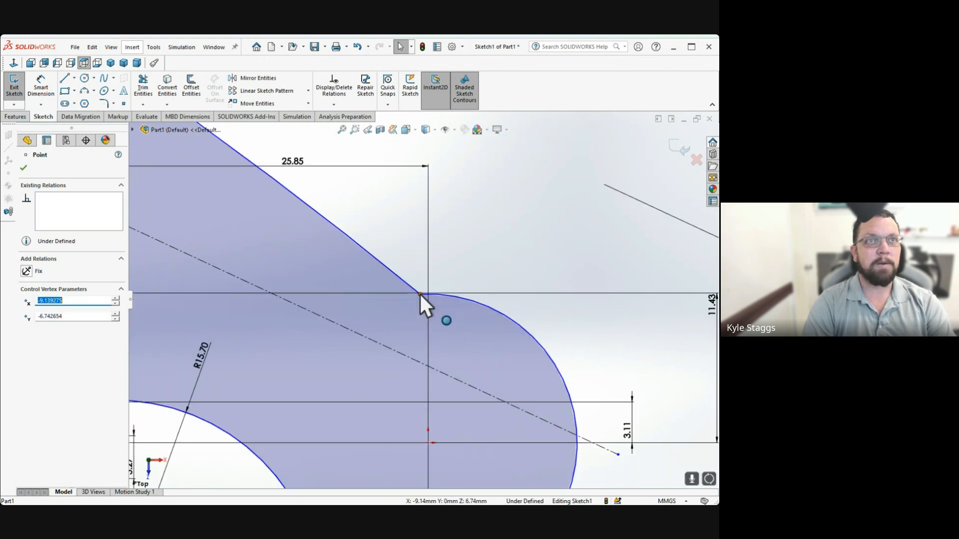
click(420, 294)
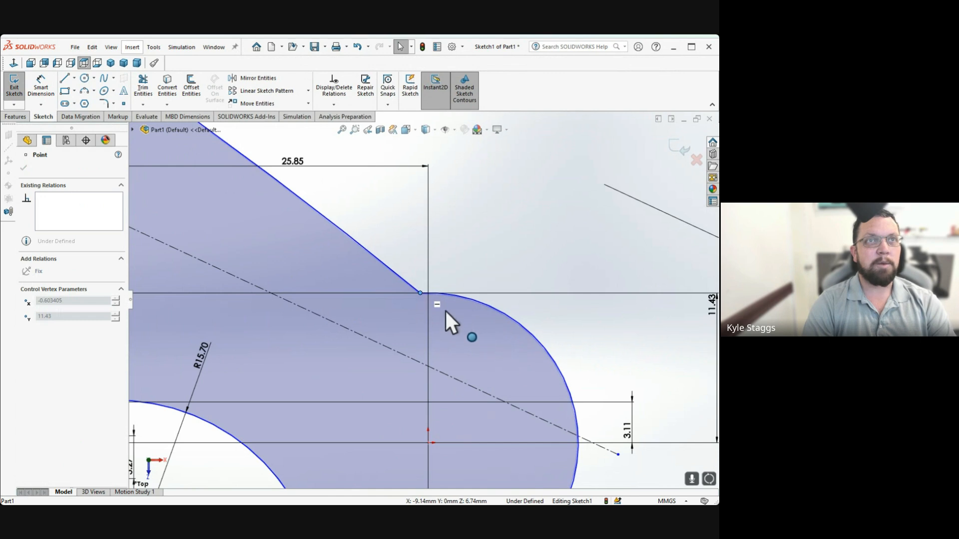
scroll(425, 301, down, 2)
click(422, 296)
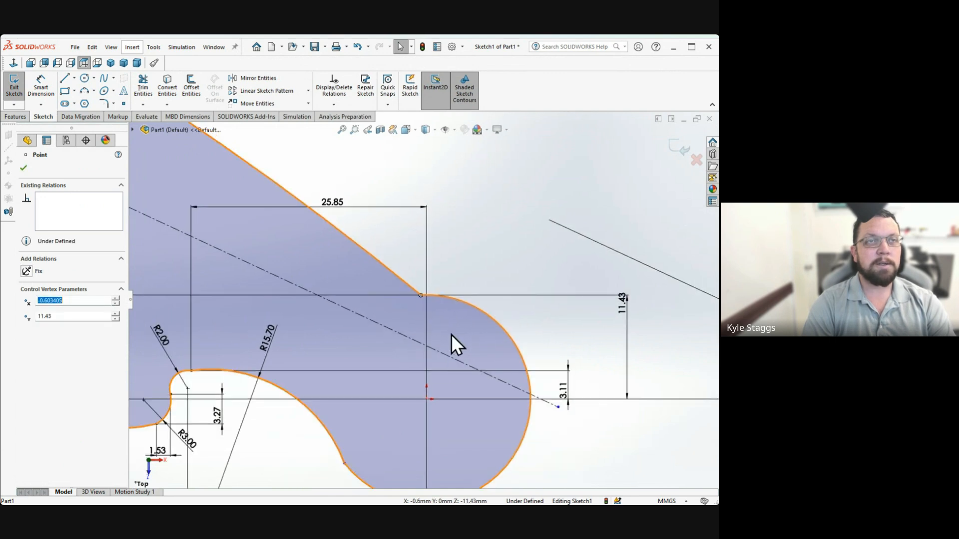
click(480, 265)
Reduce the rounded end arc's included angle in single-degree steps to about 227.09°
click(487, 320)
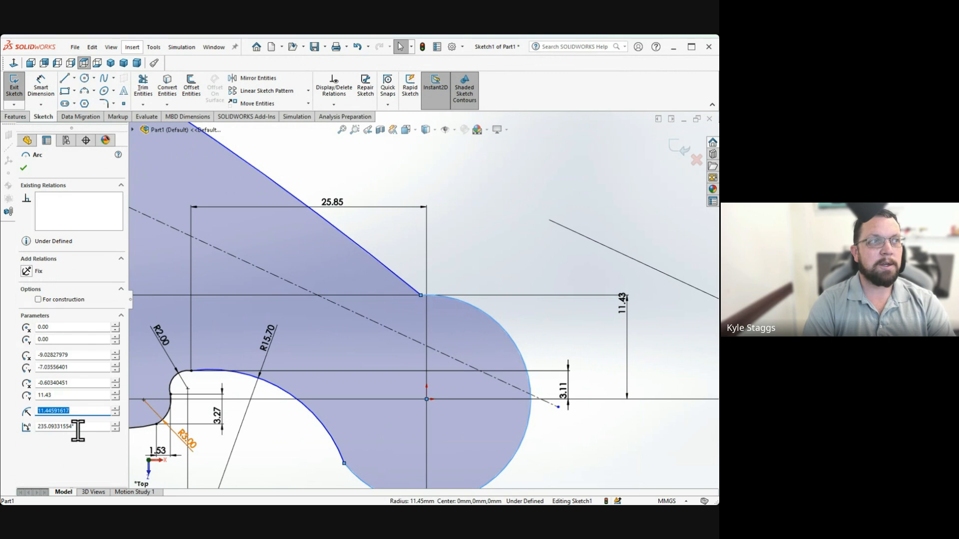
drag(78, 430, 43, 430)
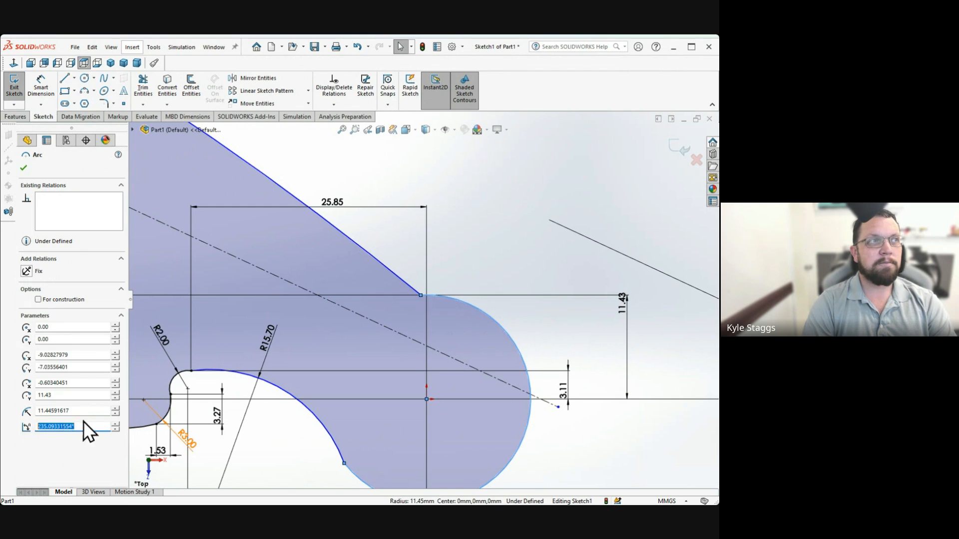
scroll(437, 395, up, 3)
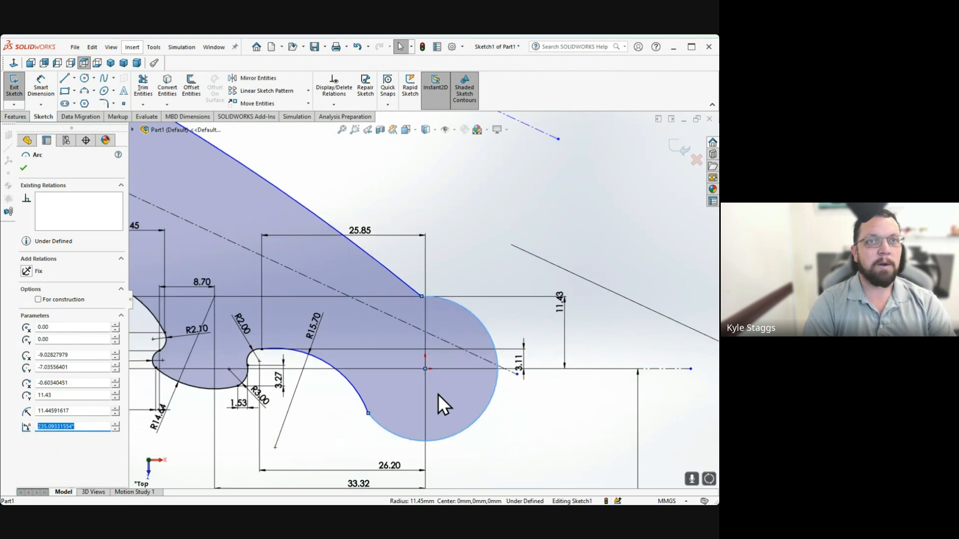
scroll(427, 302, down, 2)
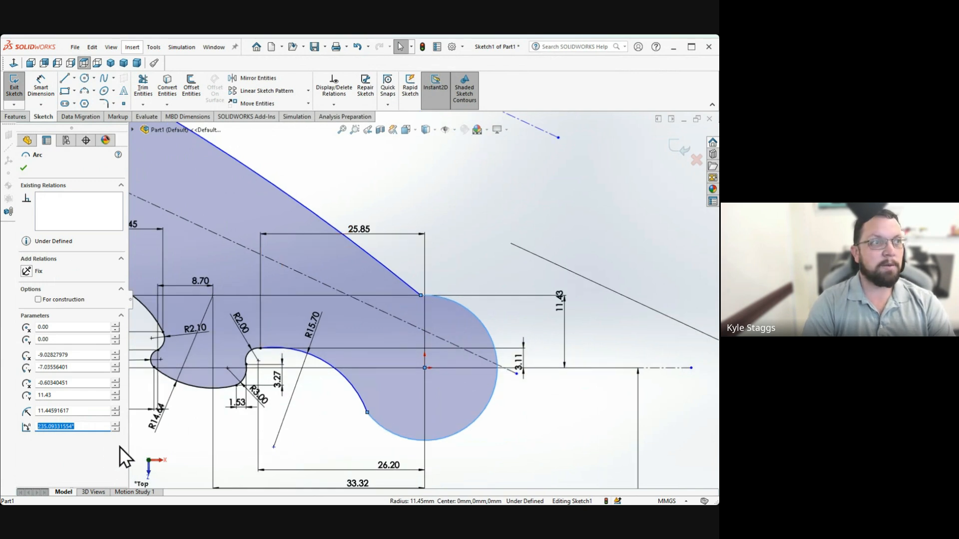
click(113, 429)
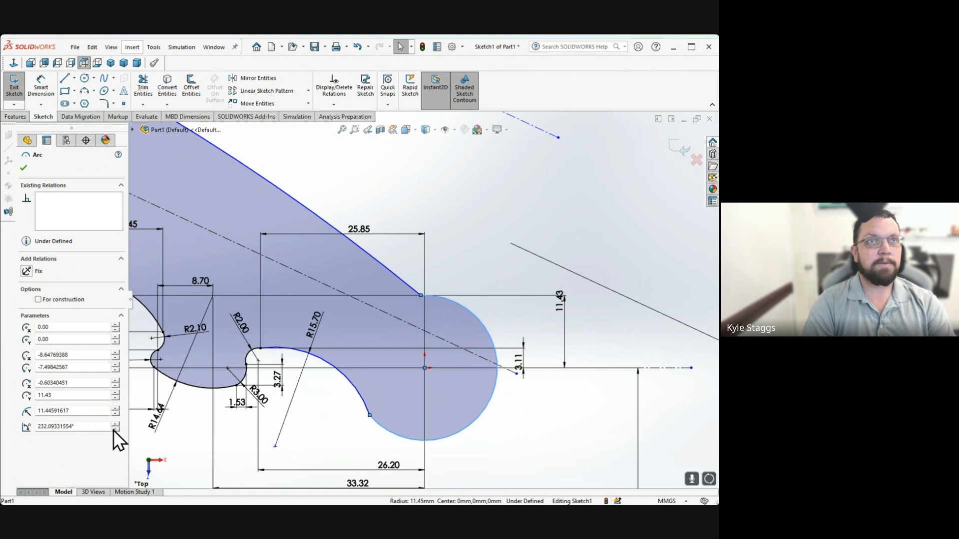
click(113, 429)
click(113, 429)
click(113, 429)
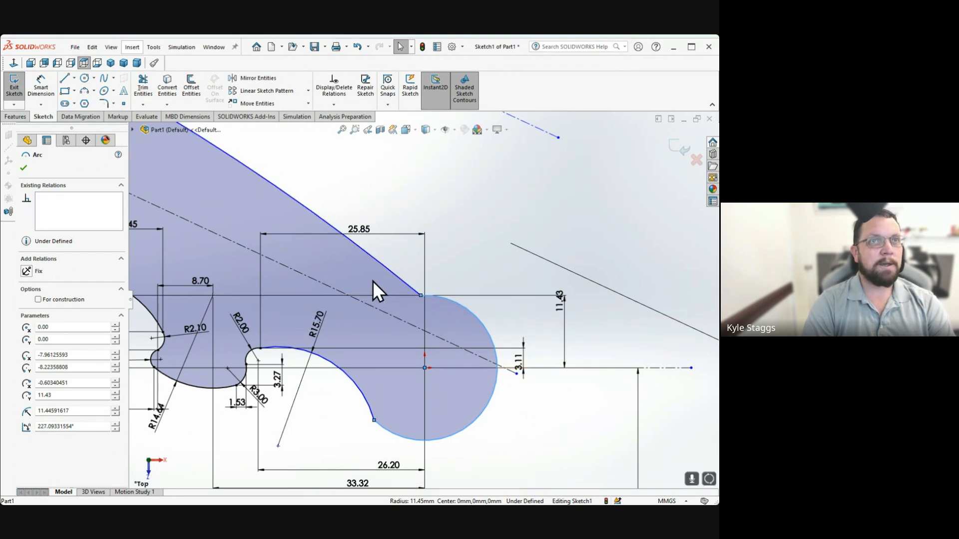
Check the long upper arc's parameters and delete the vertical dimension locating its centre from the origin
scroll(360, 259, up, 5)
scroll(361, 259, down, 2)
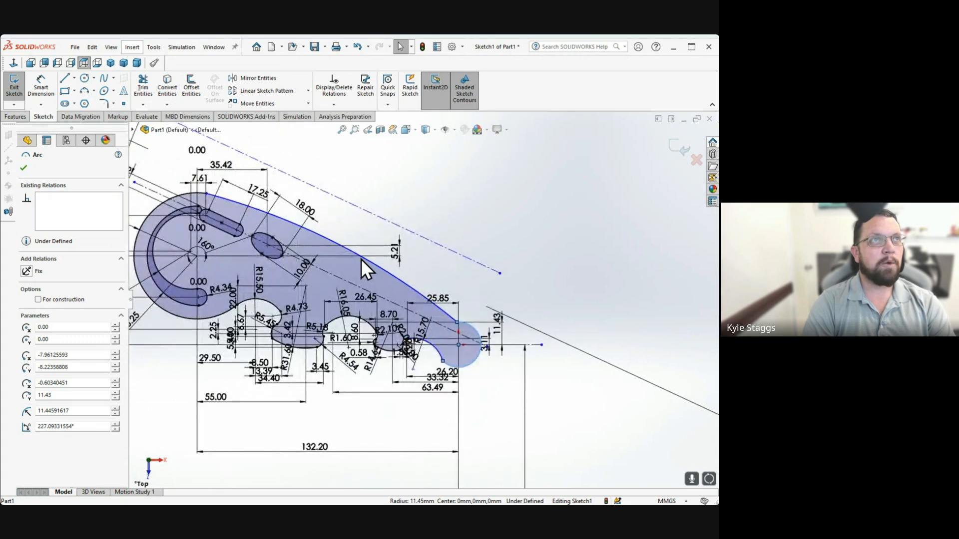
scroll(350, 274, down, 2)
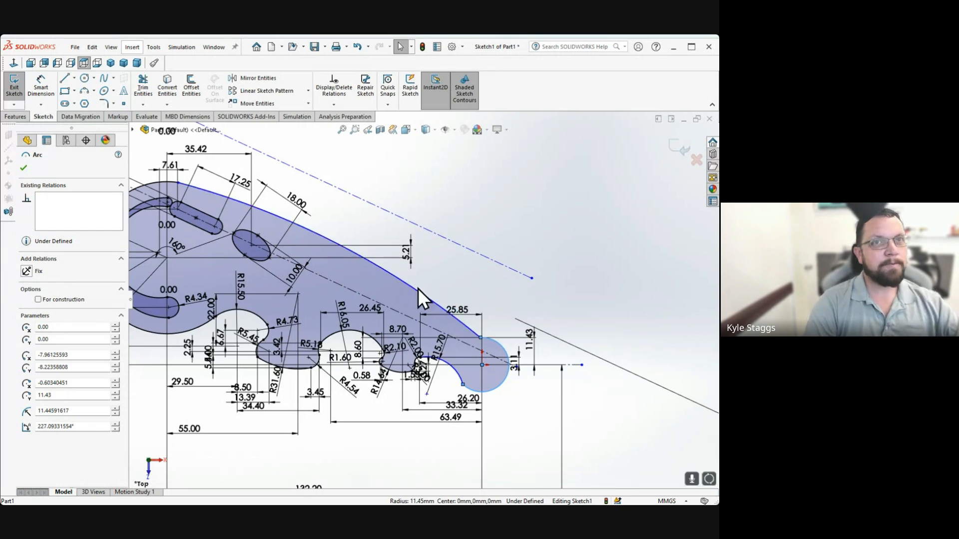
key(Escape)
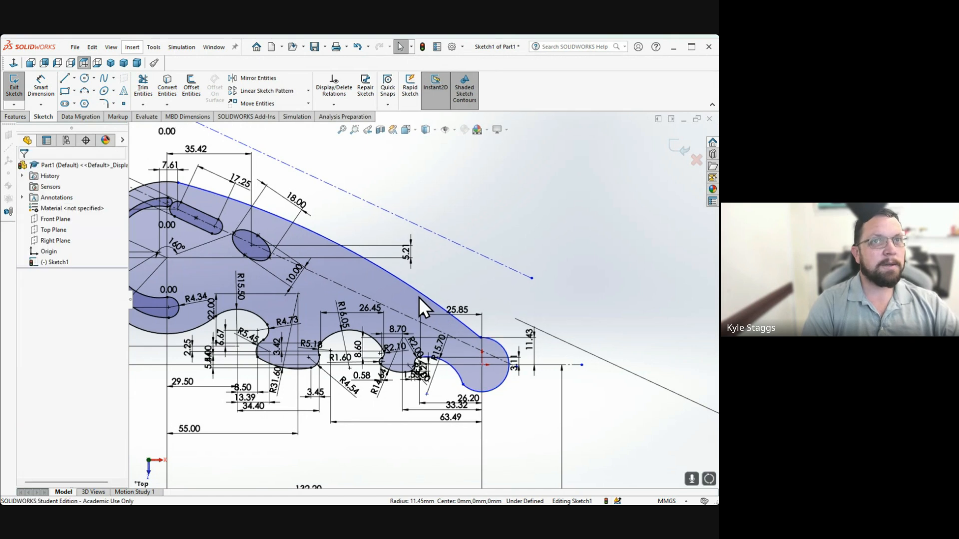
click(376, 265)
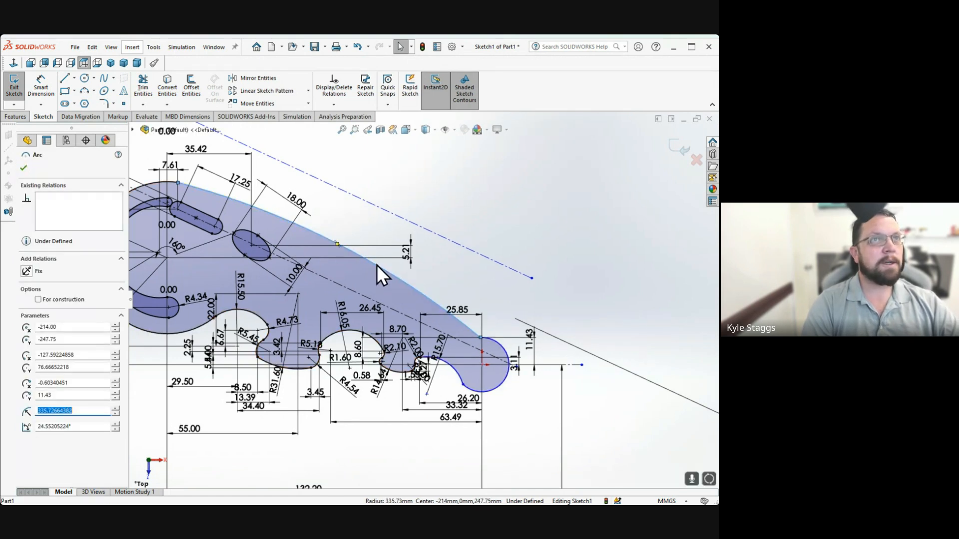
scroll(365, 292, up, 5)
scroll(361, 286, up, 2)
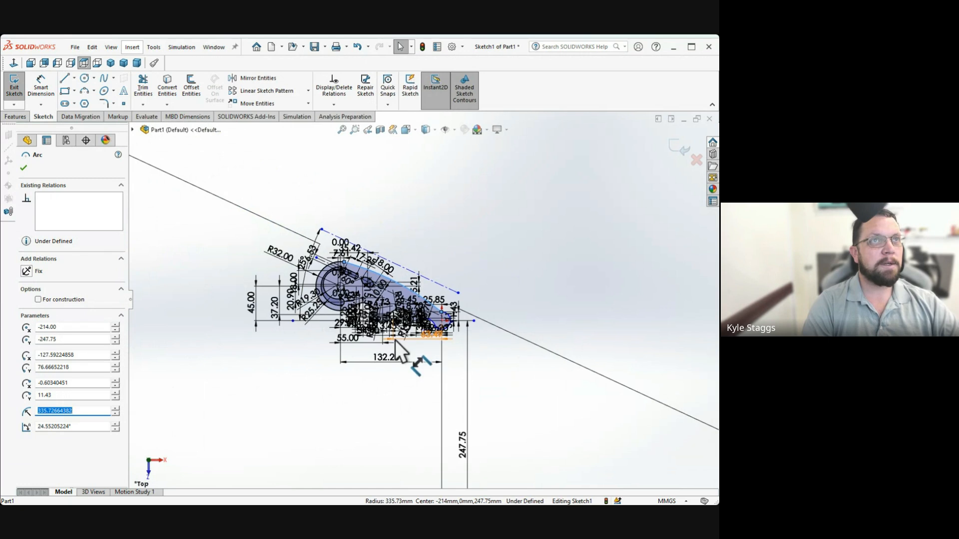
scroll(392, 337, up, 2)
scroll(387, 335, down, 3)
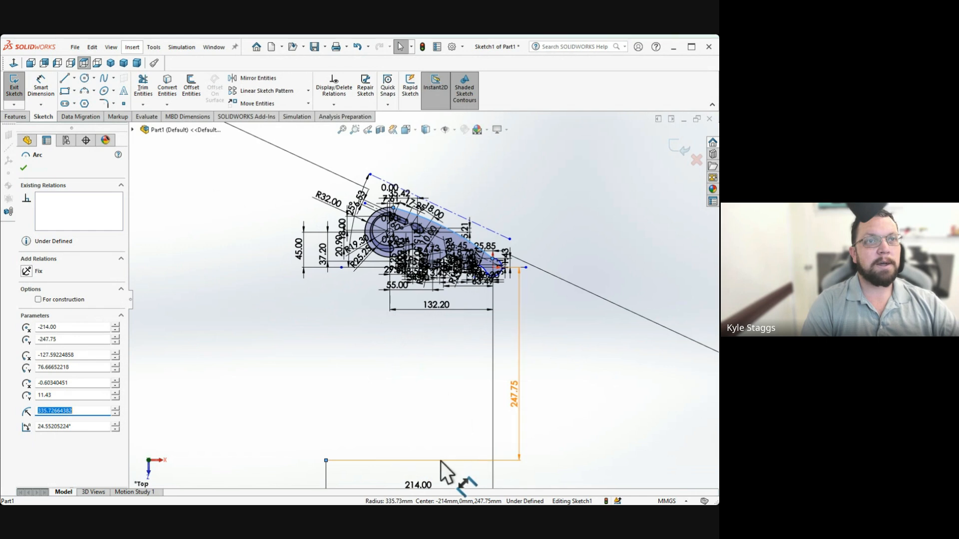
scroll(498, 346, up, 1)
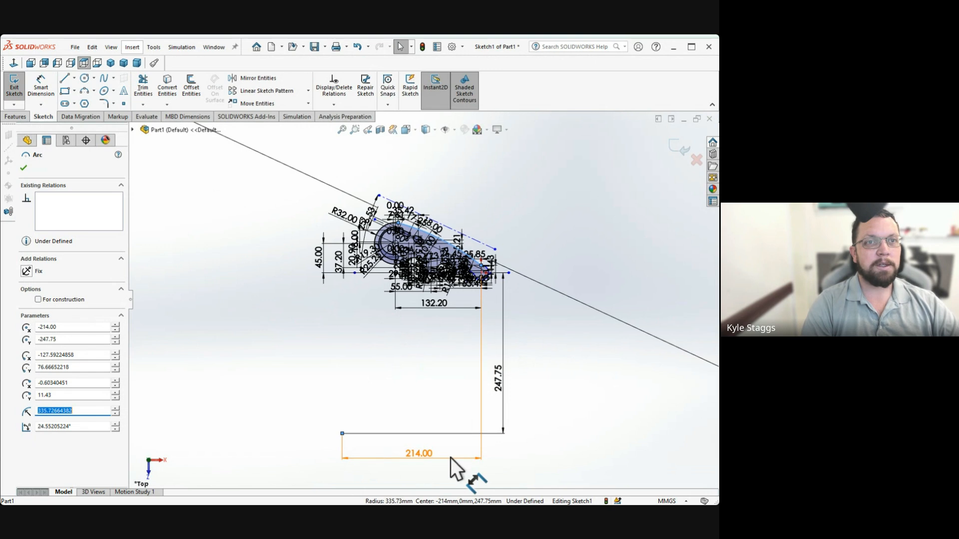
click(461, 434)
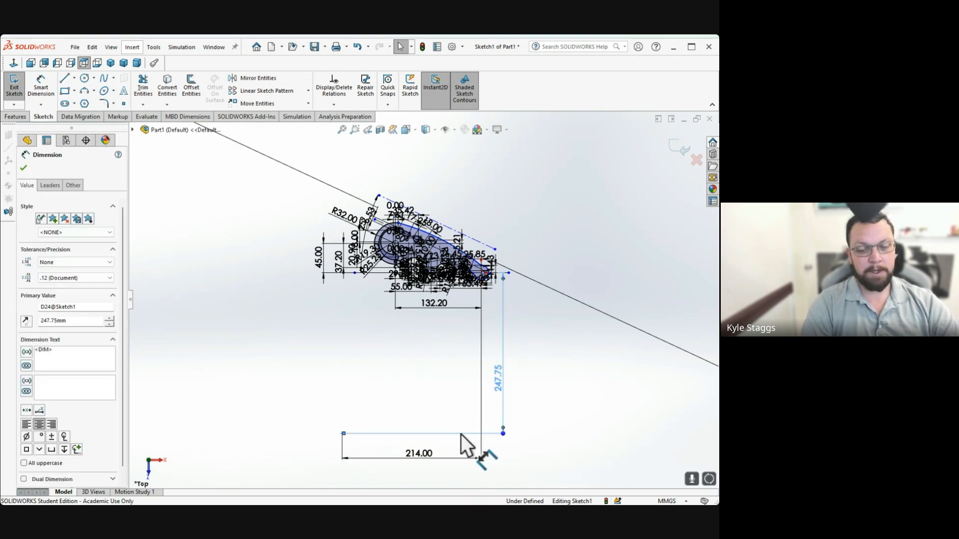
key(Delete)
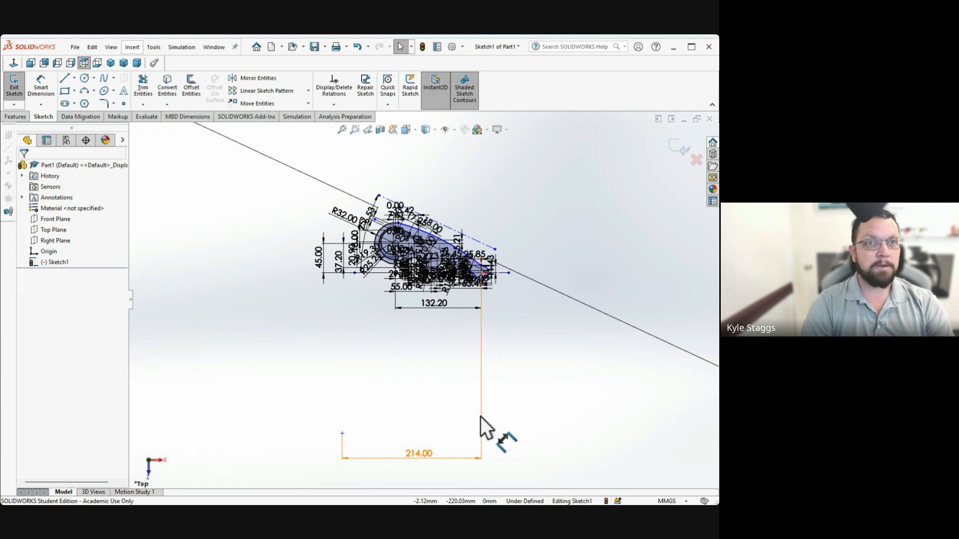
Delete the 214 mm horizontal dimension locating the long upper arc's centre from the origin
click(481, 417)
key(Delete)
scroll(474, 273, down, 6)
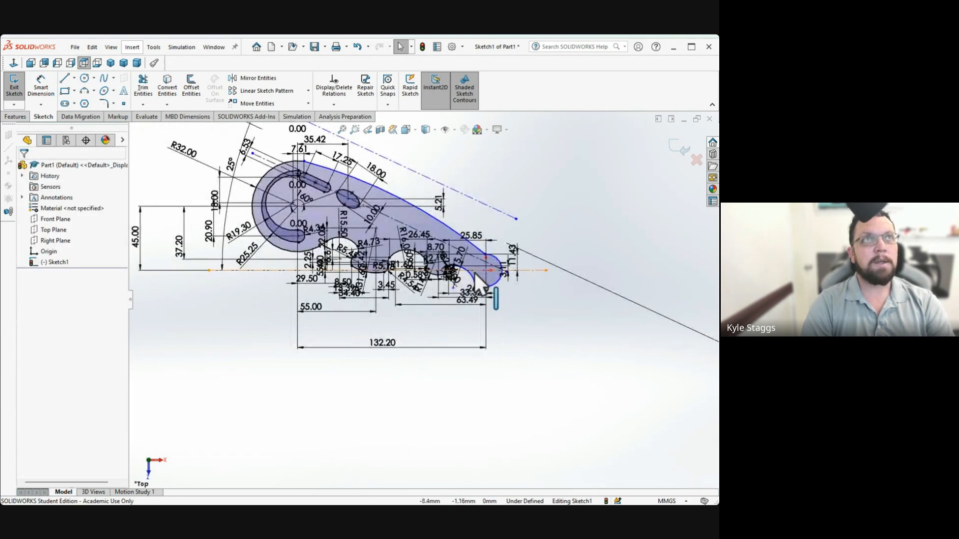
Shift the junction of the upper arc and rounded end to about X 6.18, Y 9.11 mm
scroll(489, 250, down, 5)
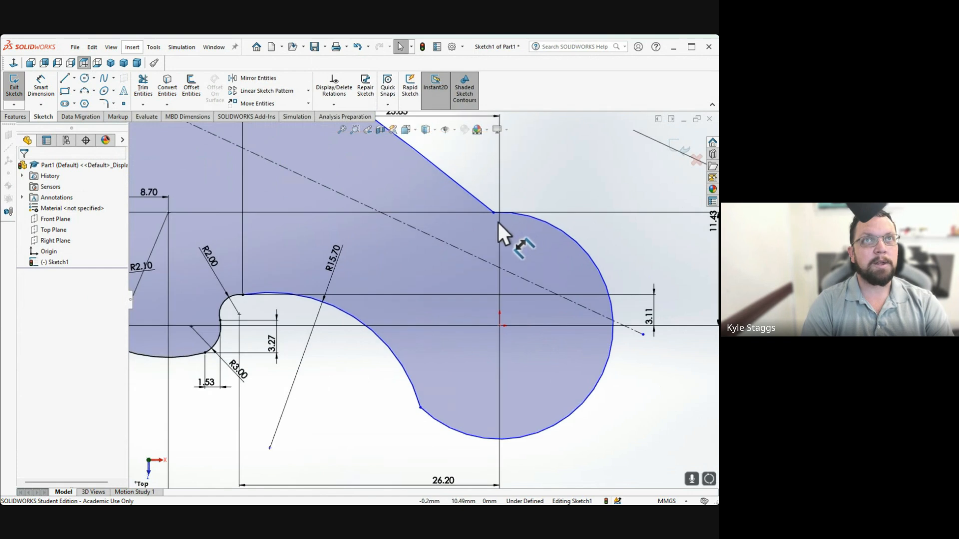
scroll(475, 236, up, 3)
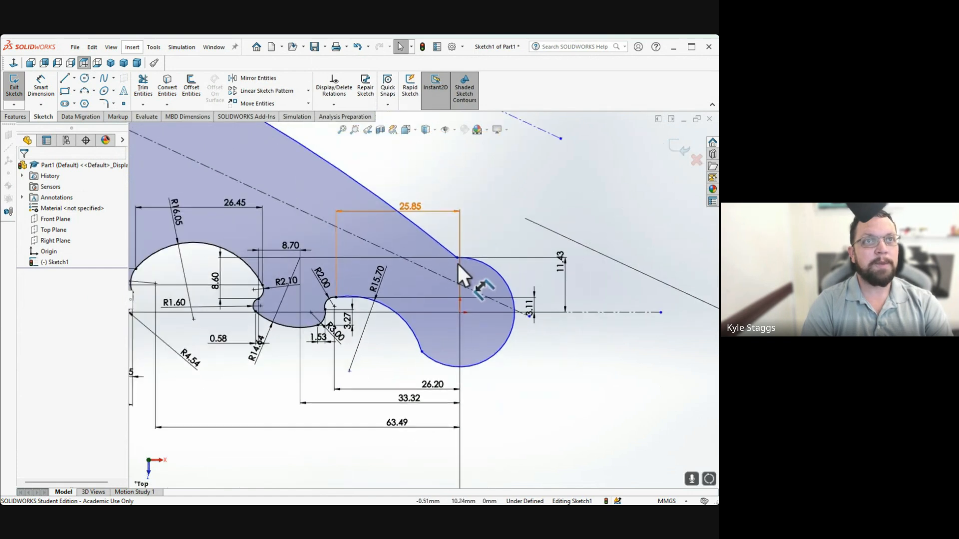
scroll(458, 263, down, 4)
mouse_move(449, 261)
mouse_down()
mouse_move(478, 257)
mouse_move(530, 286)
mouse_move(514, 286)
mouse_up()
scroll(490, 289, up, 5)
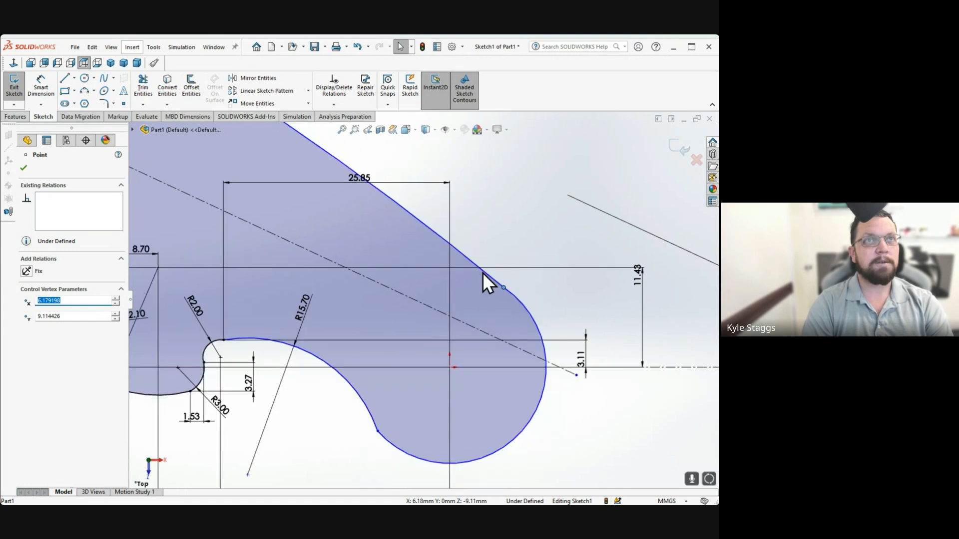
scroll(447, 285, up, 3)
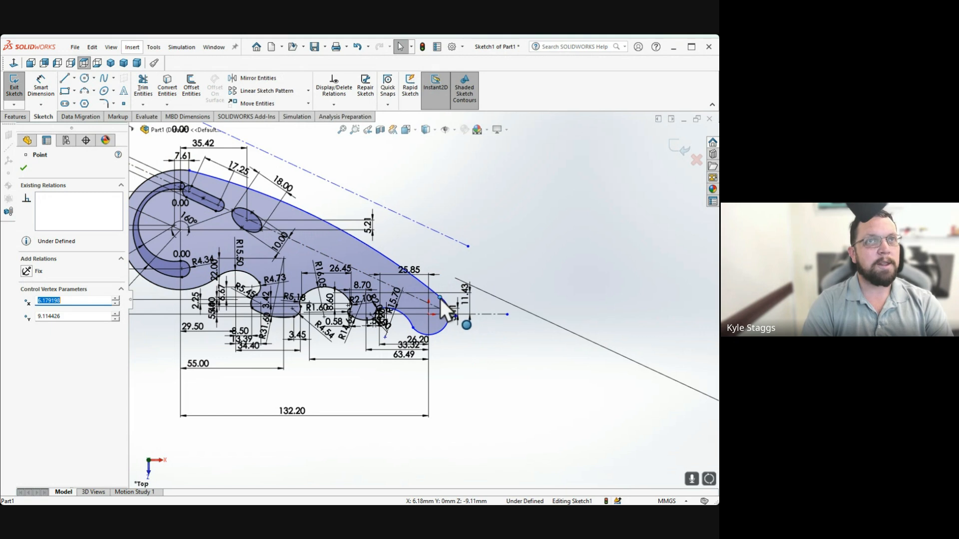
Reshape the long upper arc freehand to a radius of about 284.85 mm, its upper end at about X -132.36, Y 77.00 mm
click(288, 205)
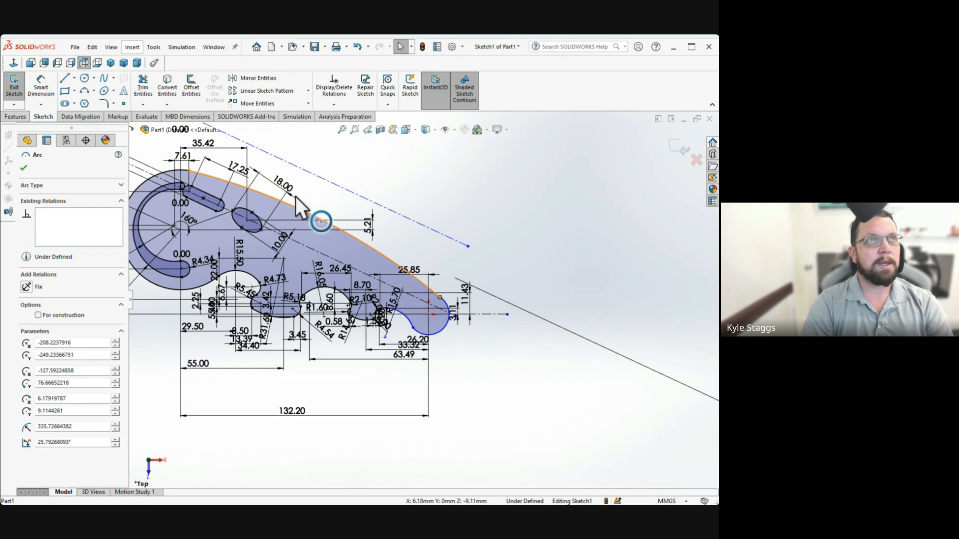
mouse_move(307, 192)
mouse_down()
mouse_move(316, 187)
mouse_move(309, 201)
mouse_up()
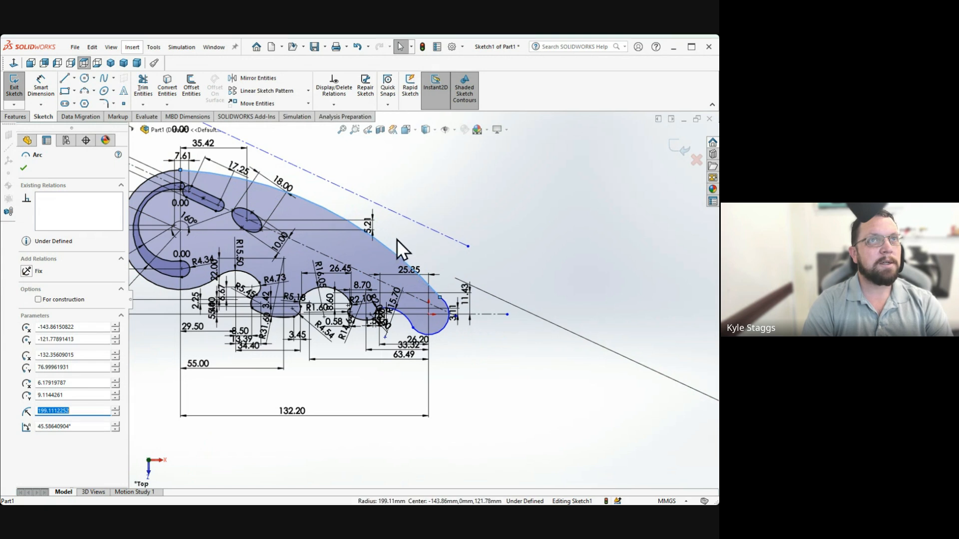
click(453, 271)
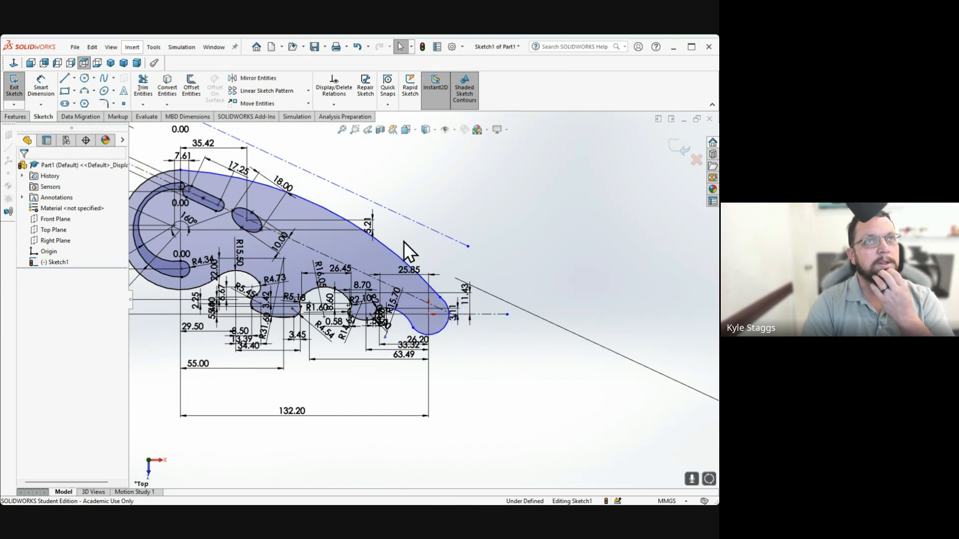
click(382, 245)
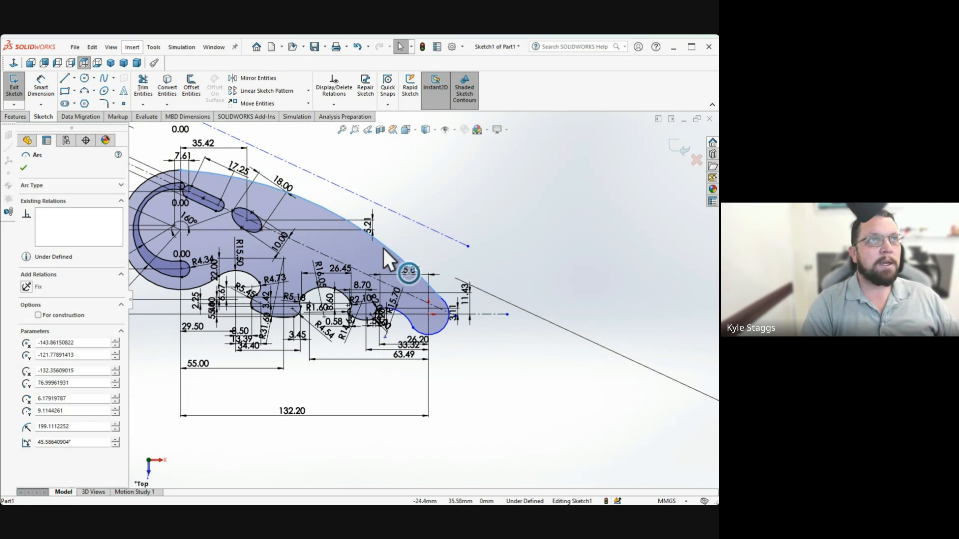
mouse_move(376, 252)
mouse_down()
mouse_move(365, 262)
mouse_move(372, 246)
mouse_up()
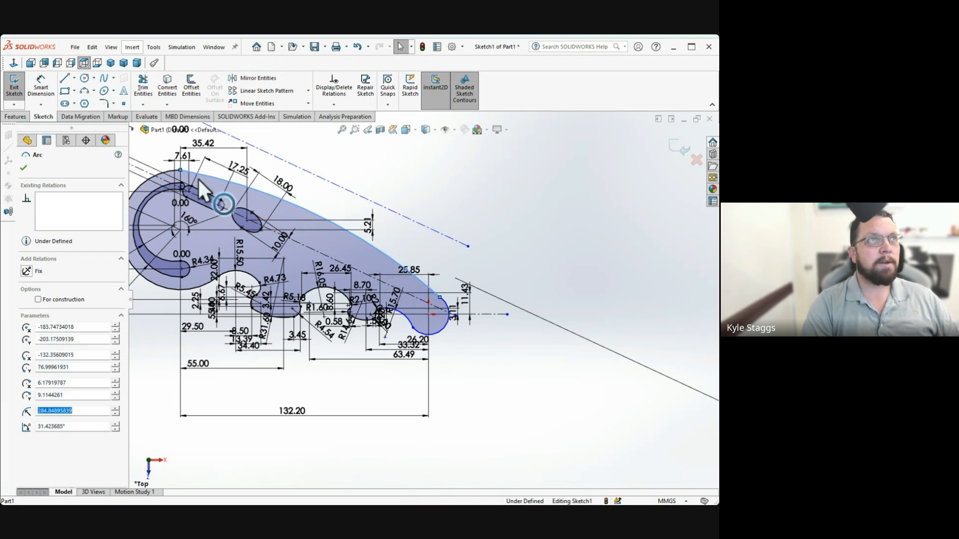
click(430, 245)
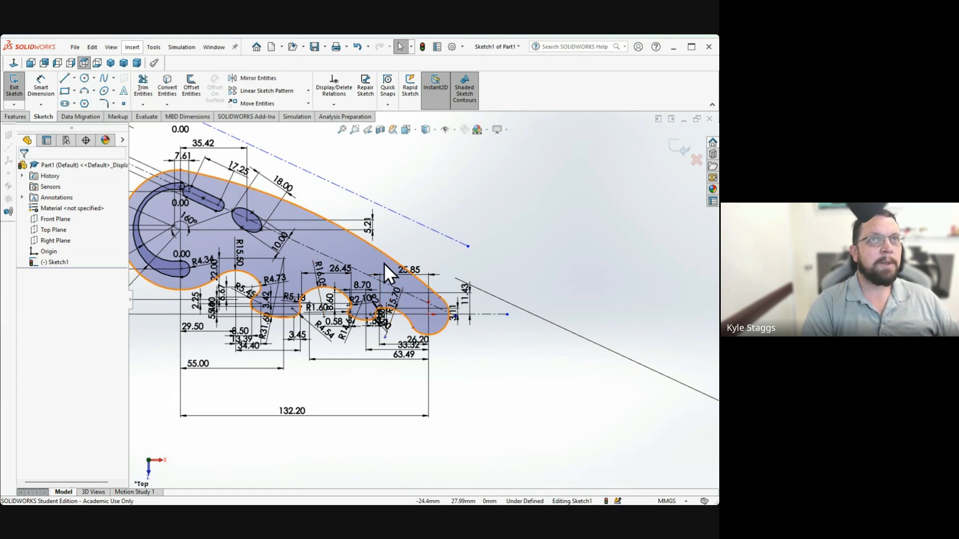
Dimension the rounded end arc's radius
scroll(394, 263, down, 4)
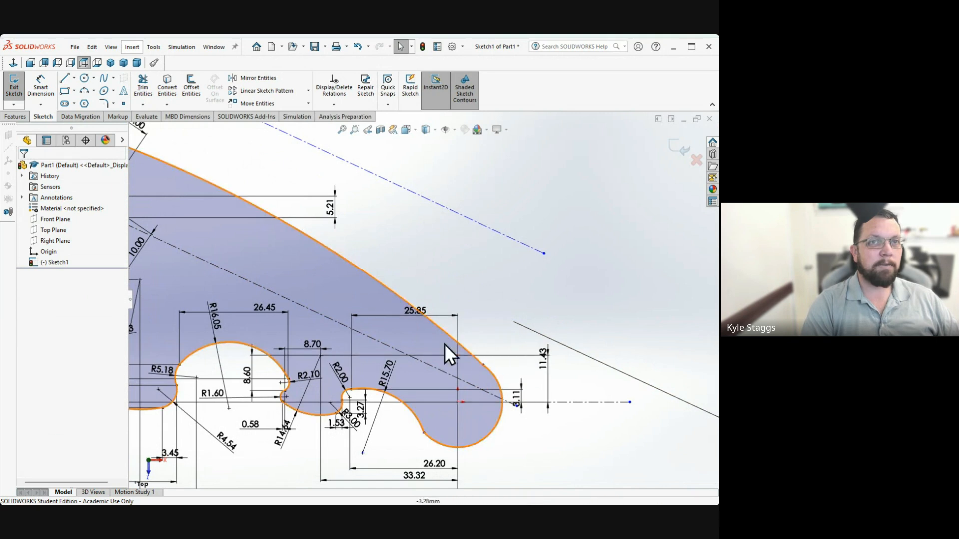
click(484, 366)
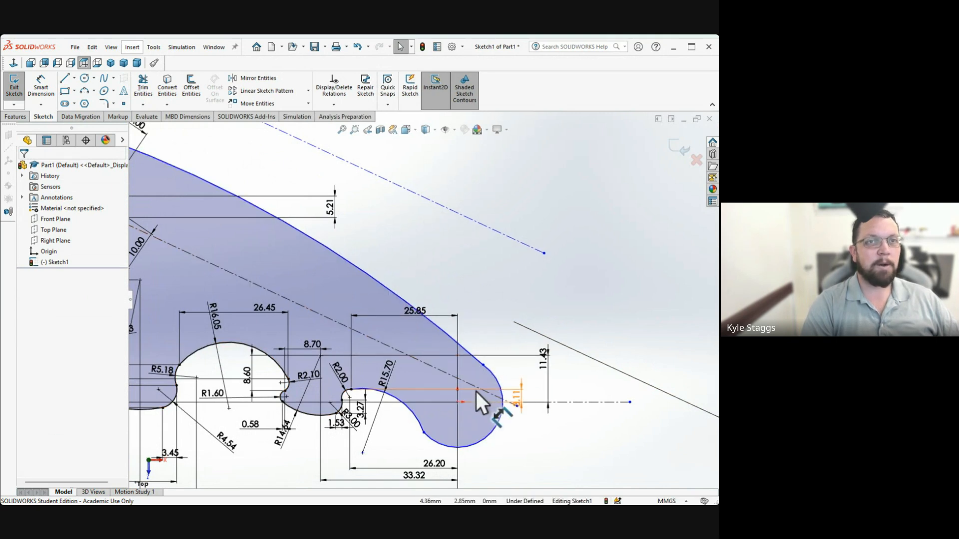
click(40, 87)
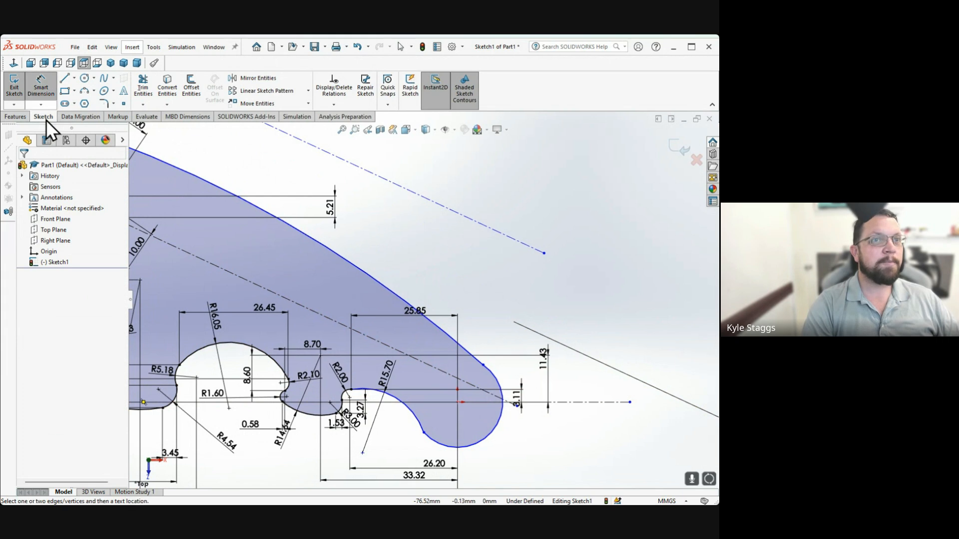
click(492, 370)
click(570, 364)
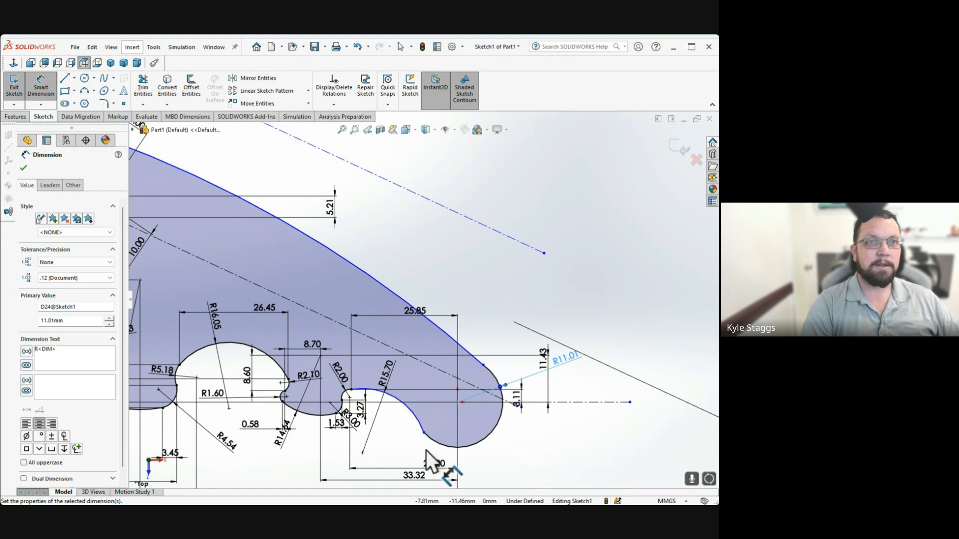
Try to dimension the aligned distance between the rounded end arc's lower endpoint and the origin
click(457, 402)
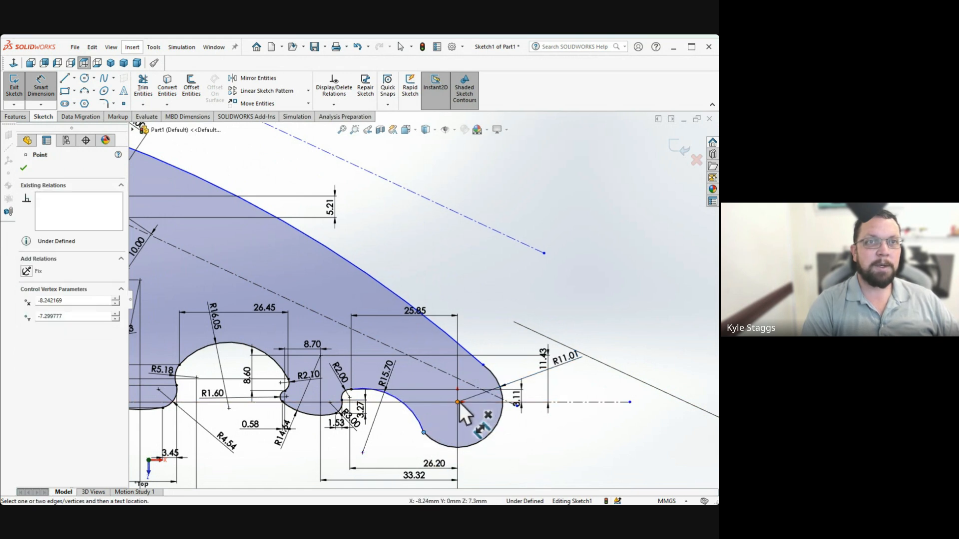
click(457, 403)
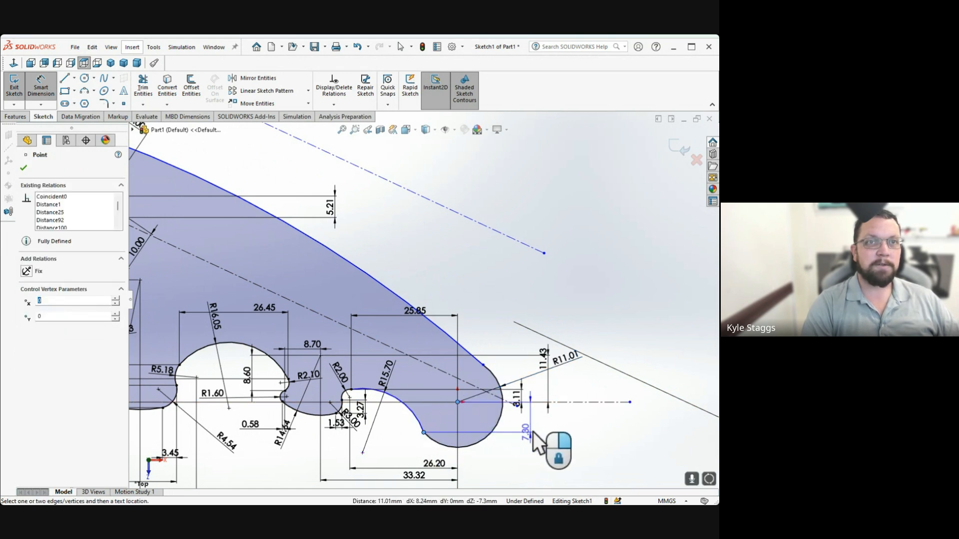
click(565, 435)
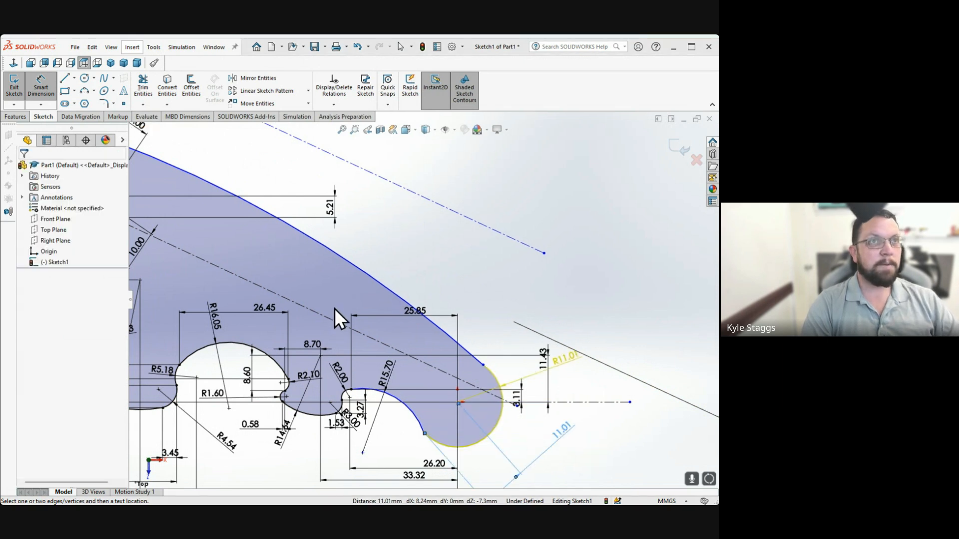
click(354, 316)
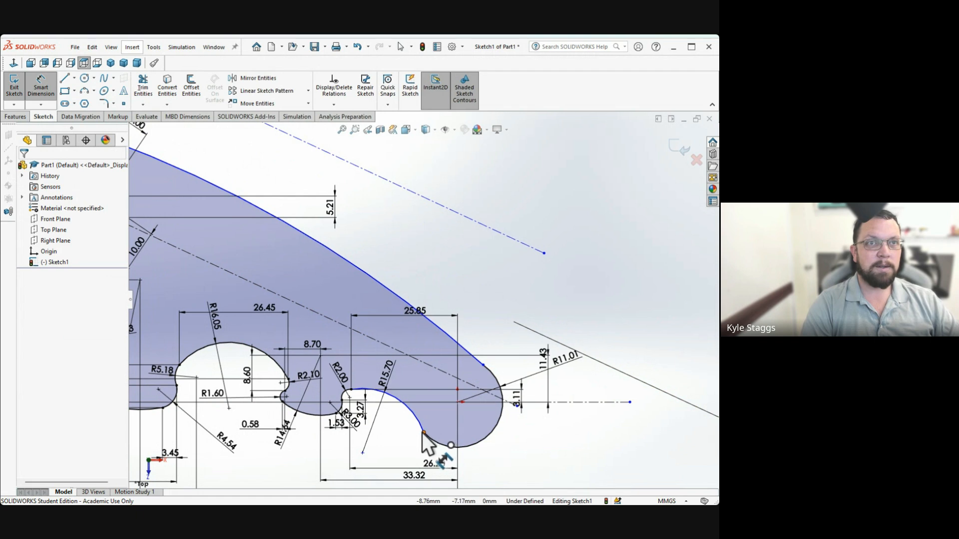
Dimension the vertical distance from the origin to the centre of the R15.70 arc
click(362, 453)
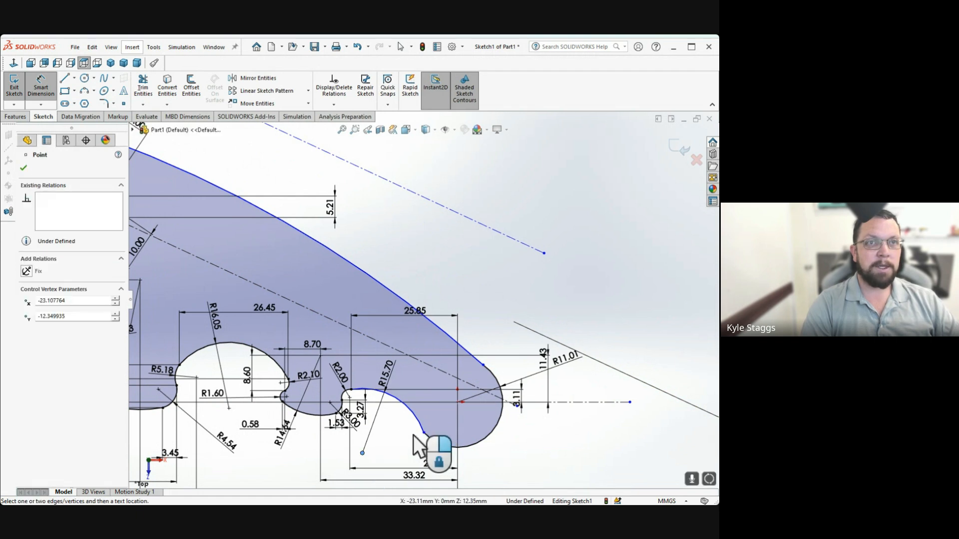
click(457, 403)
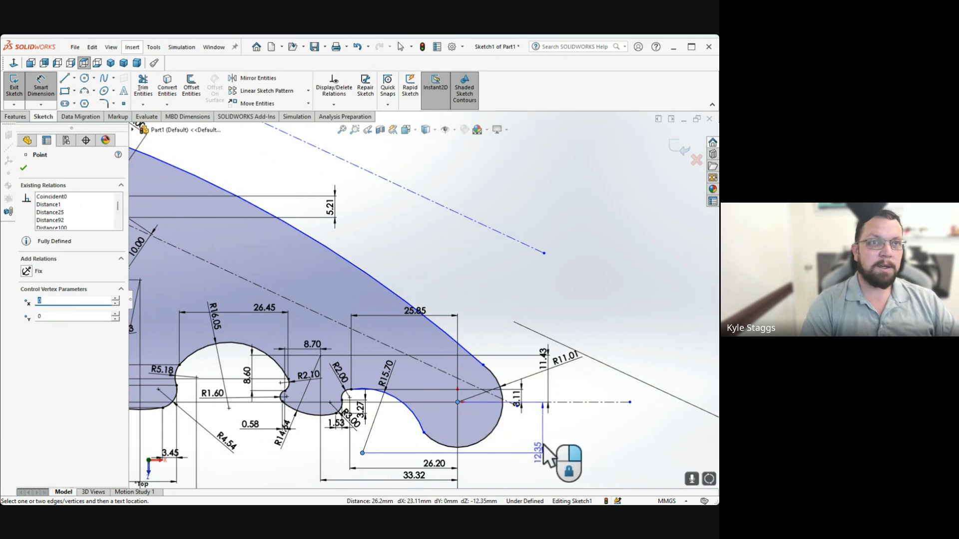
click(543, 446)
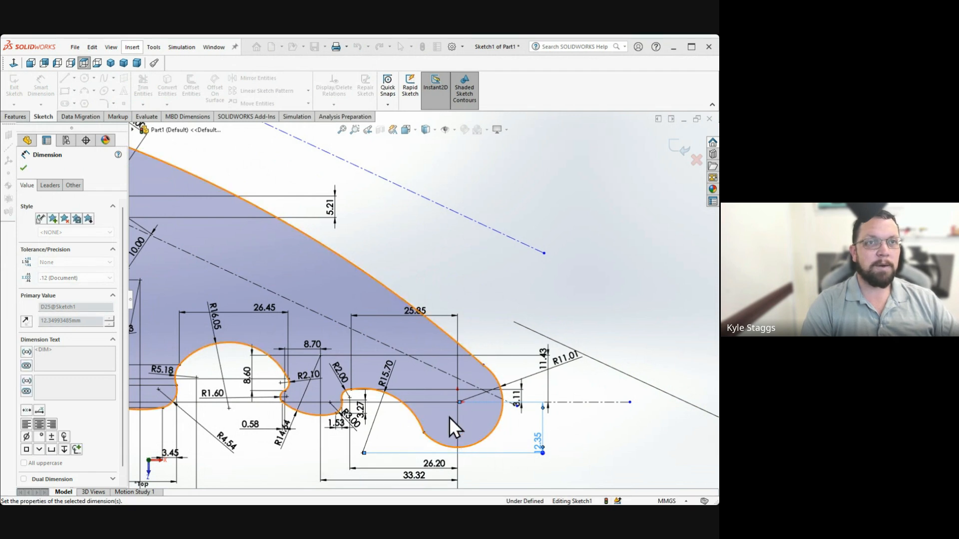
Dimension the long upper arc's radius and the horizontal distance from the origin to its junction with the rounded end
click(387, 286)
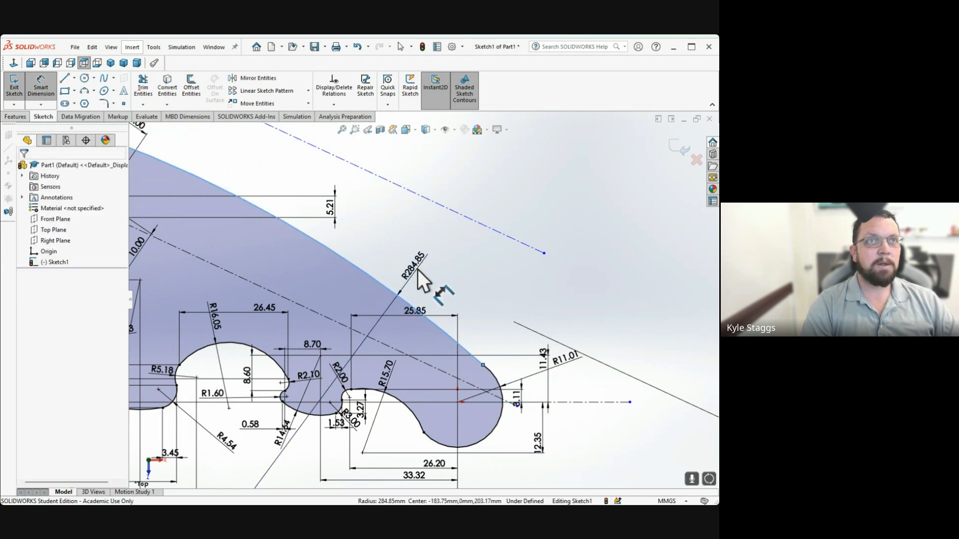
click(417, 268)
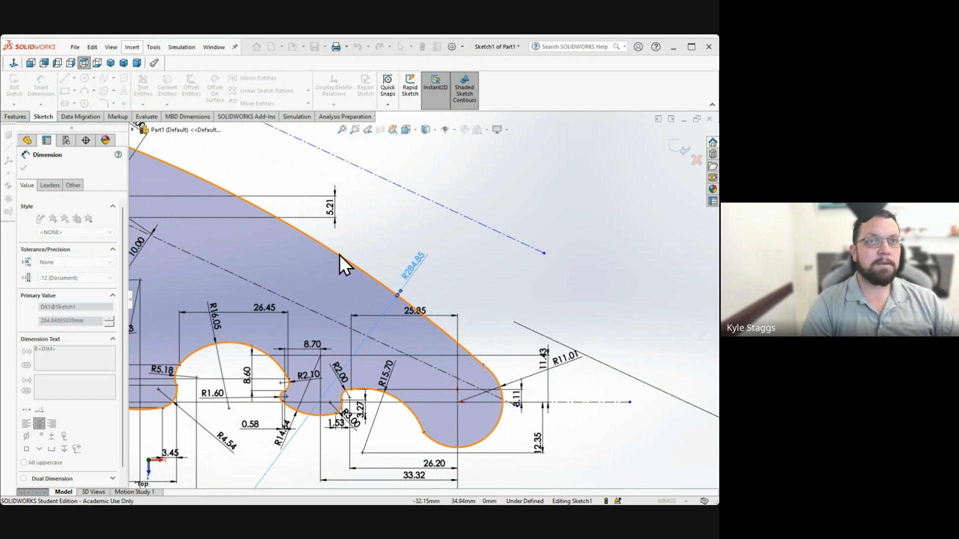
click(482, 365)
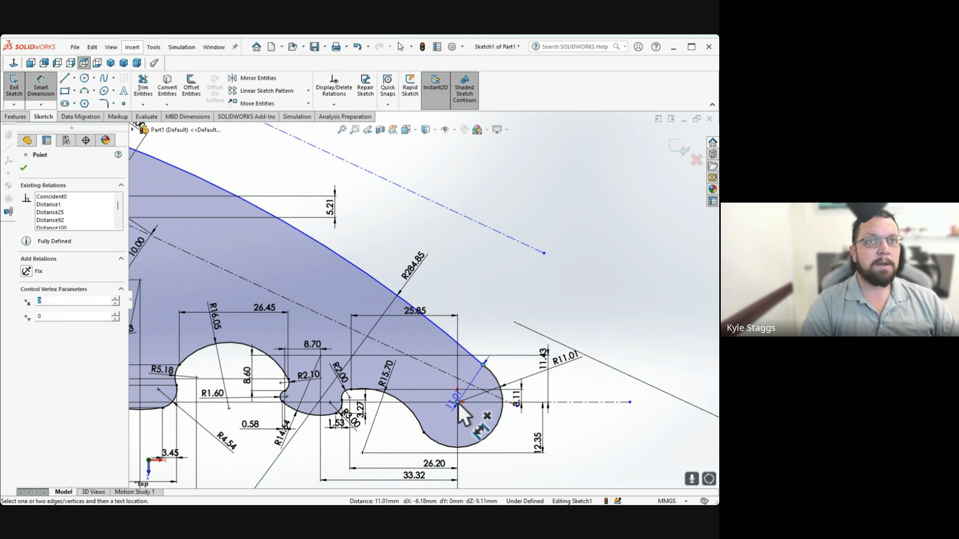
click(459, 403)
click(469, 315)
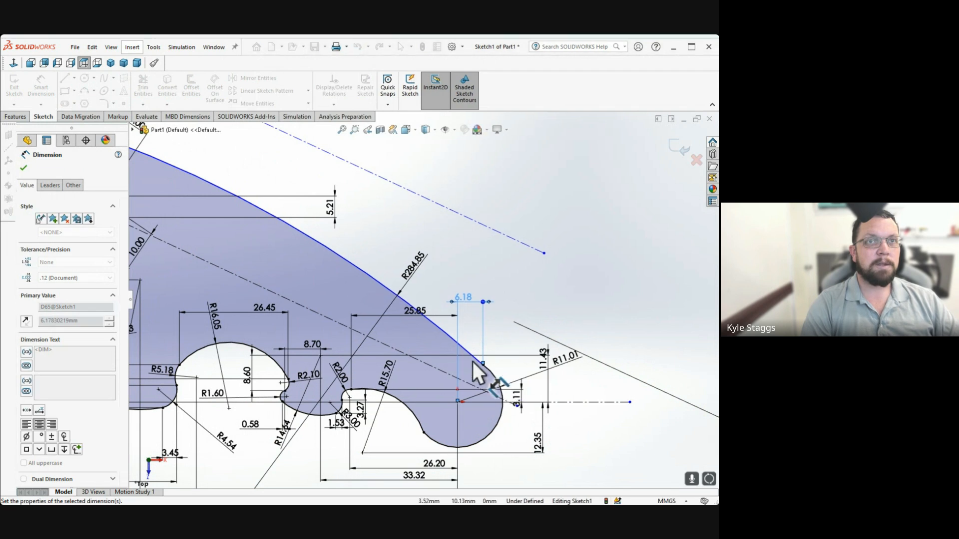
Dimension the long upper arc's upper endpoint horizontally from the large R32 arc's centre and set the distance to 0 mm
scroll(367, 325, up, 10)
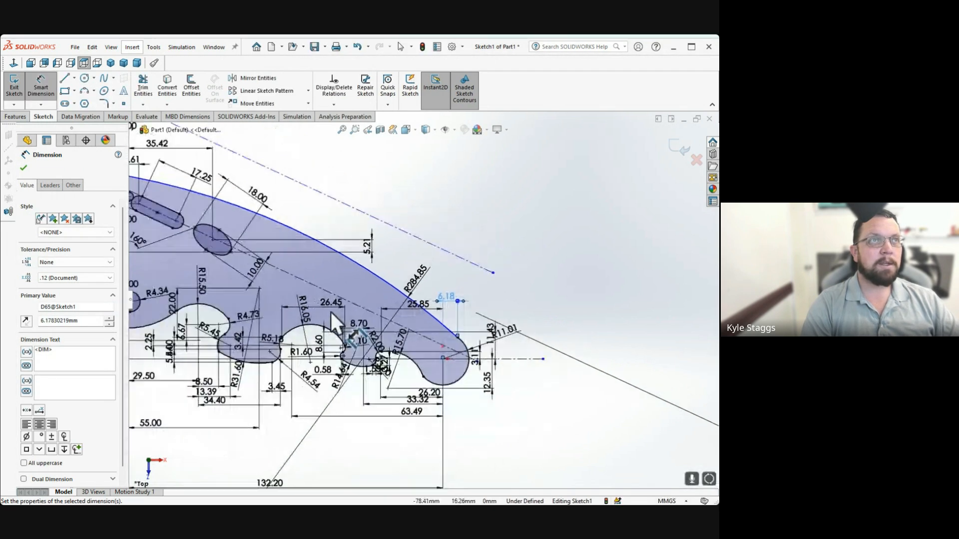
scroll(364, 287, down, 10)
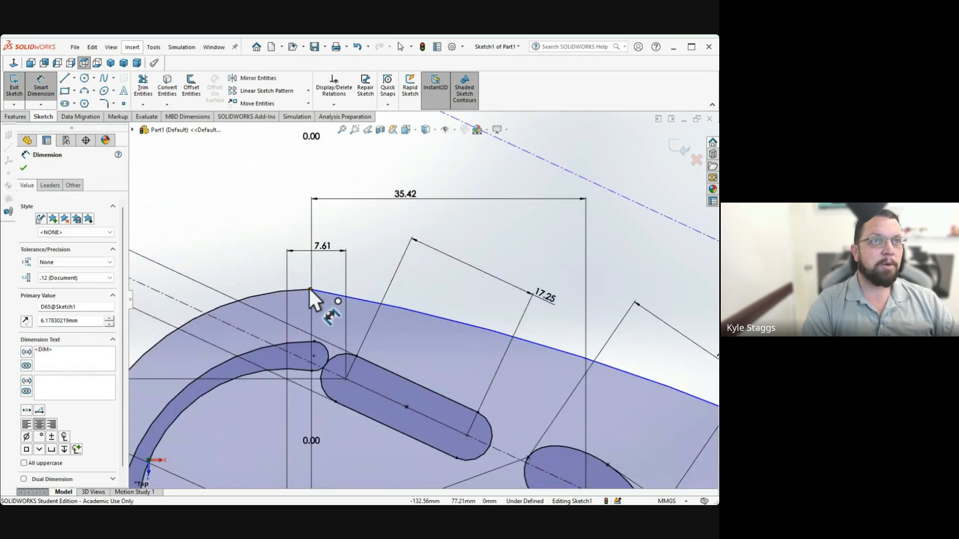
click(310, 289)
scroll(311, 424, up, 3)
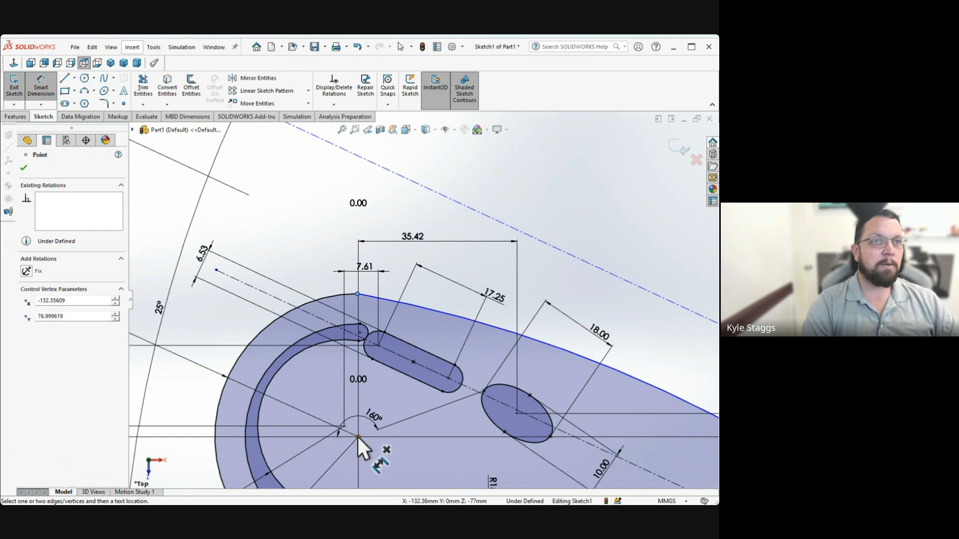
click(358, 437)
scroll(355, 287, down, 8)
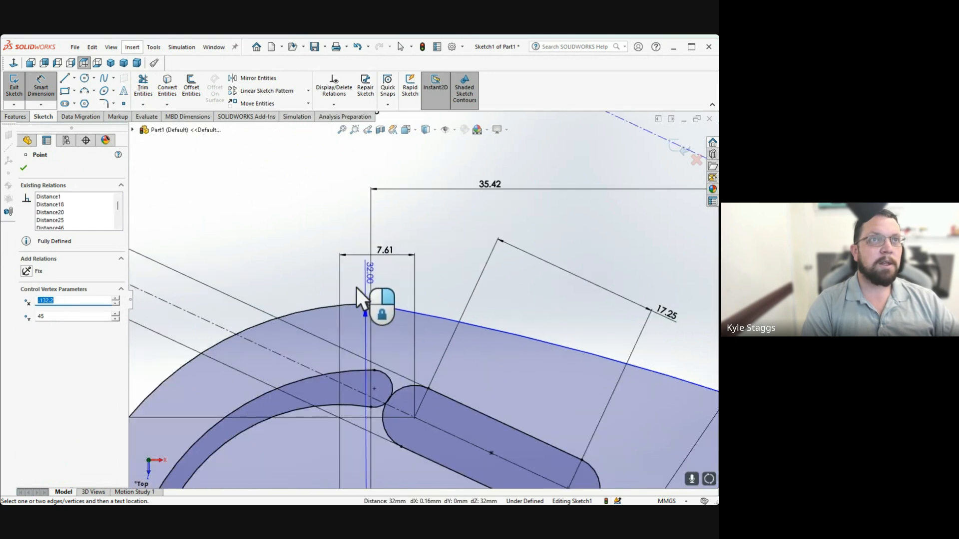
scroll(404, 332, down, 3)
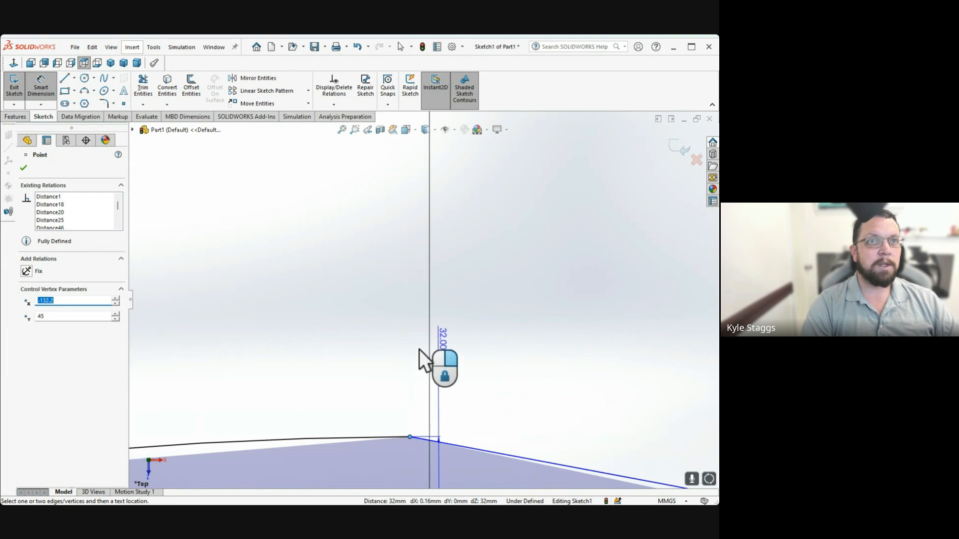
scroll(433, 400, down, 5)
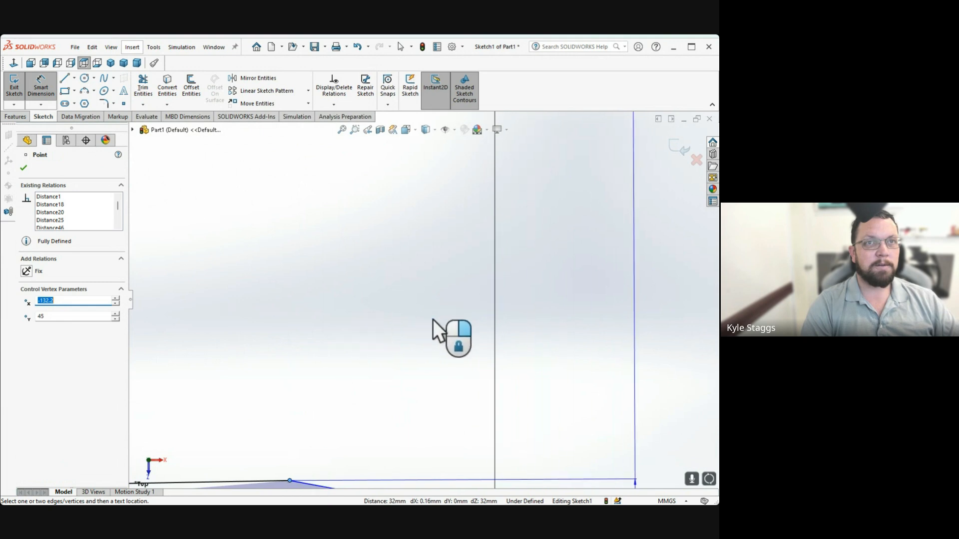
scroll(400, 375, up, 2)
scroll(376, 376, up, 3)
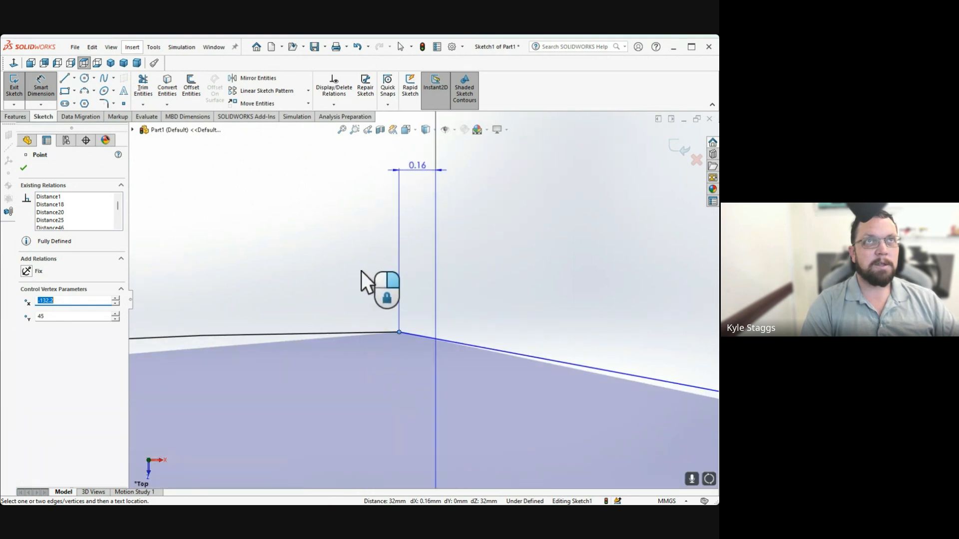
click(361, 271)
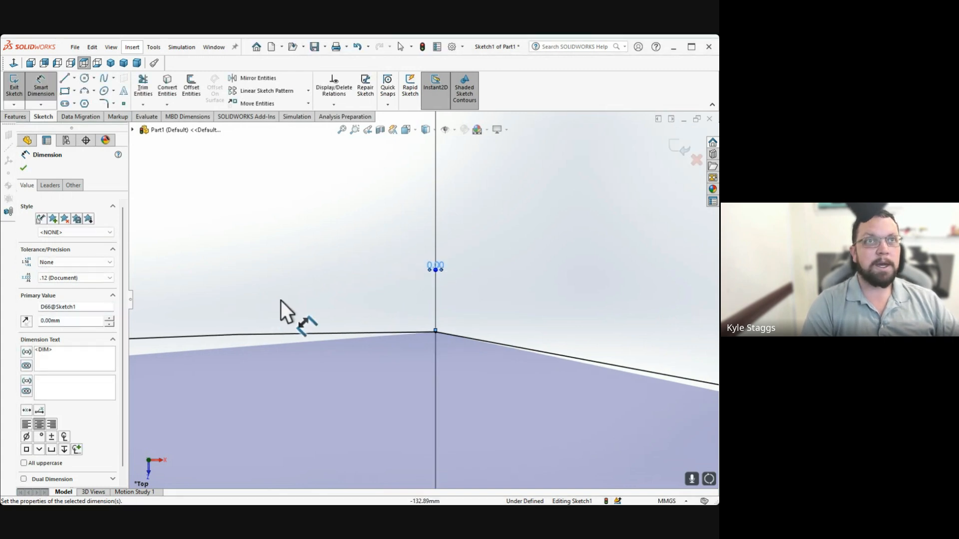
scroll(433, 305, up, 5)
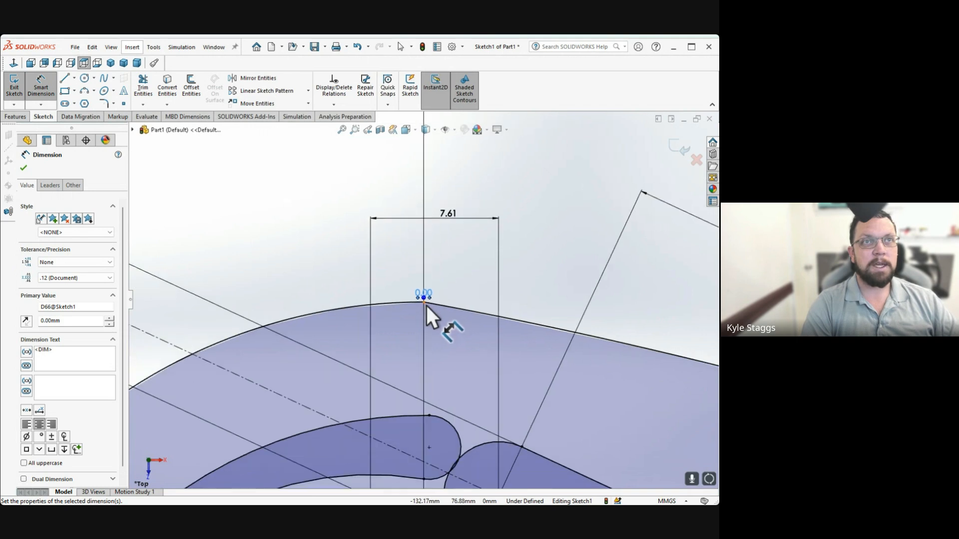
Examine the whole dimensioned profile, from the large rounded head along the long upper arc to the rounded end, for geometry still under-defined
scroll(593, 337, up, 3)
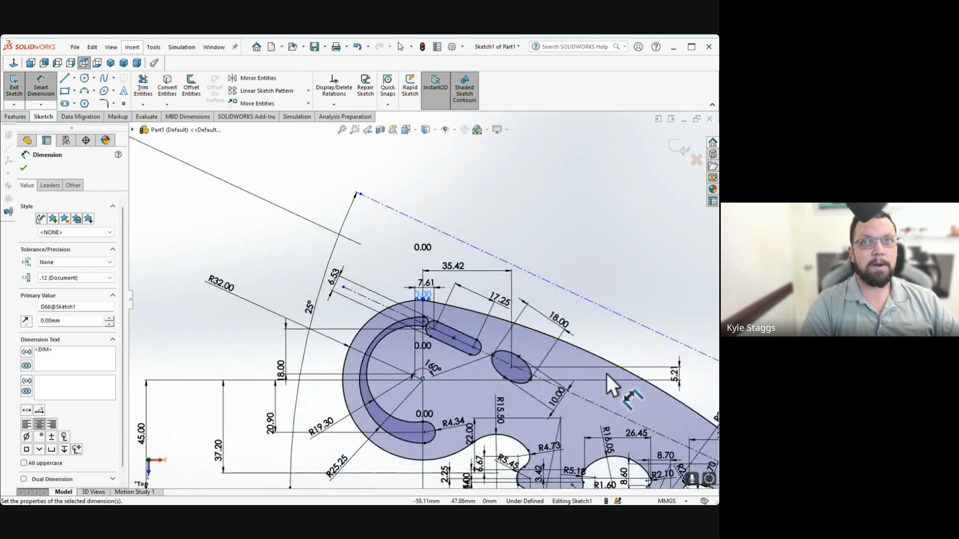
scroll(606, 374, up, 4)
scroll(597, 378, down, 3)
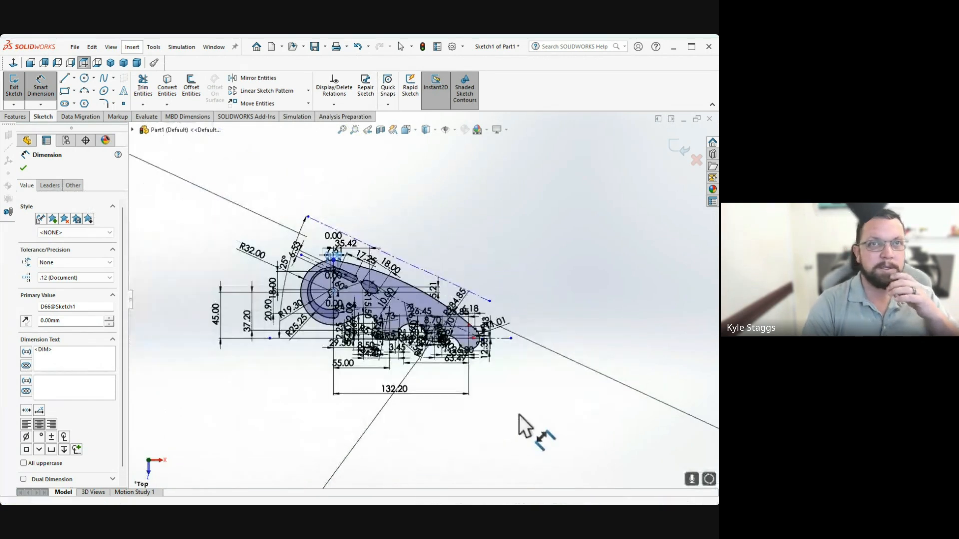
scroll(519, 414, up, 5)
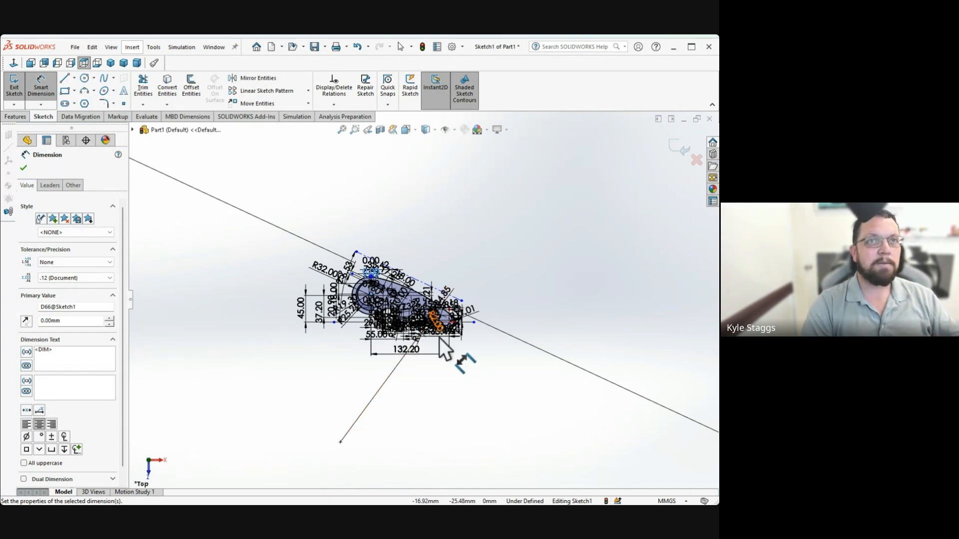
scroll(449, 285, down, 6)
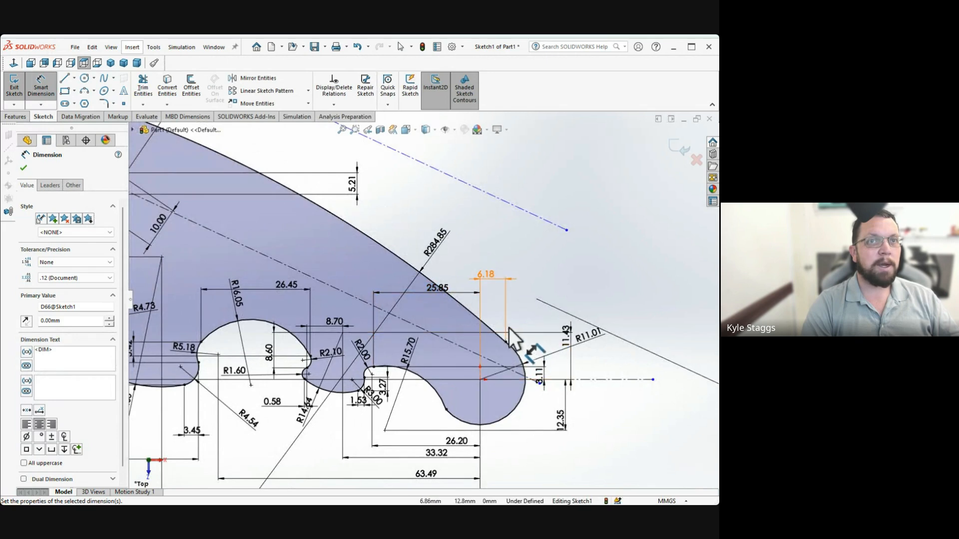
scroll(508, 325, down, 2)
scroll(492, 345, up, 6)
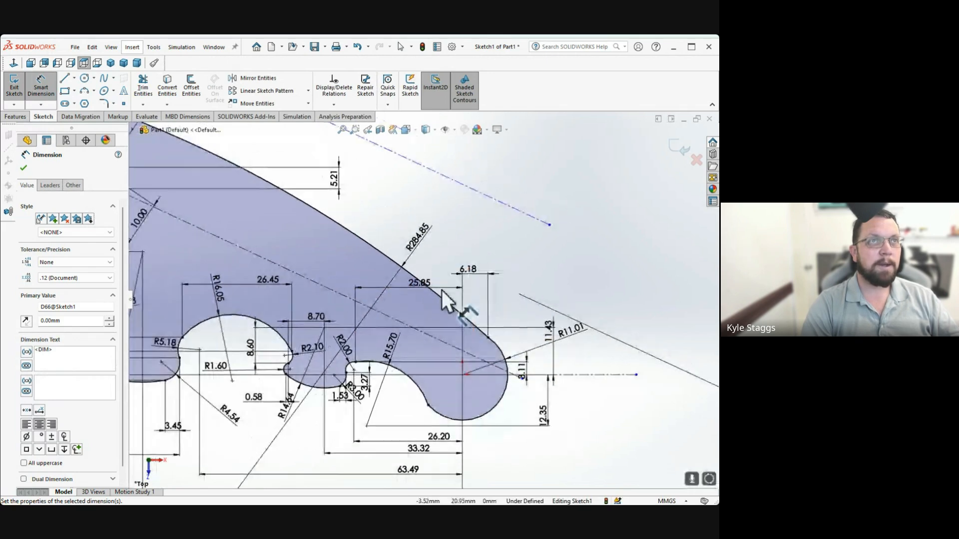
scroll(312, 217, down, 3)
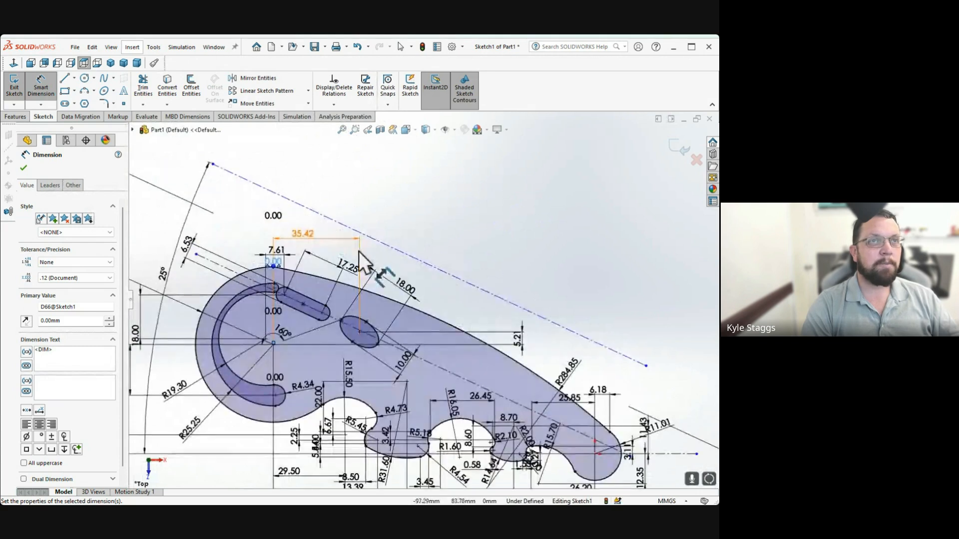
key(Escape)
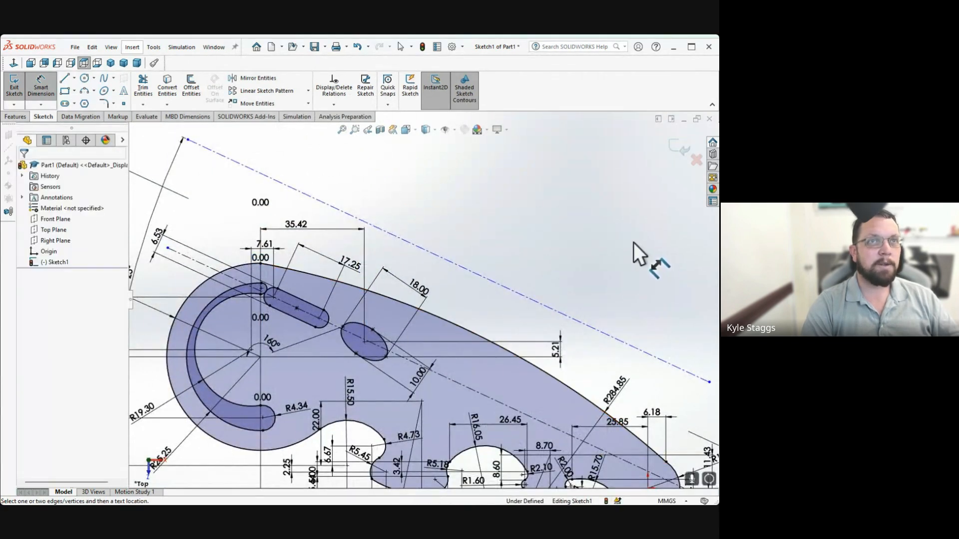
click(46, 83)
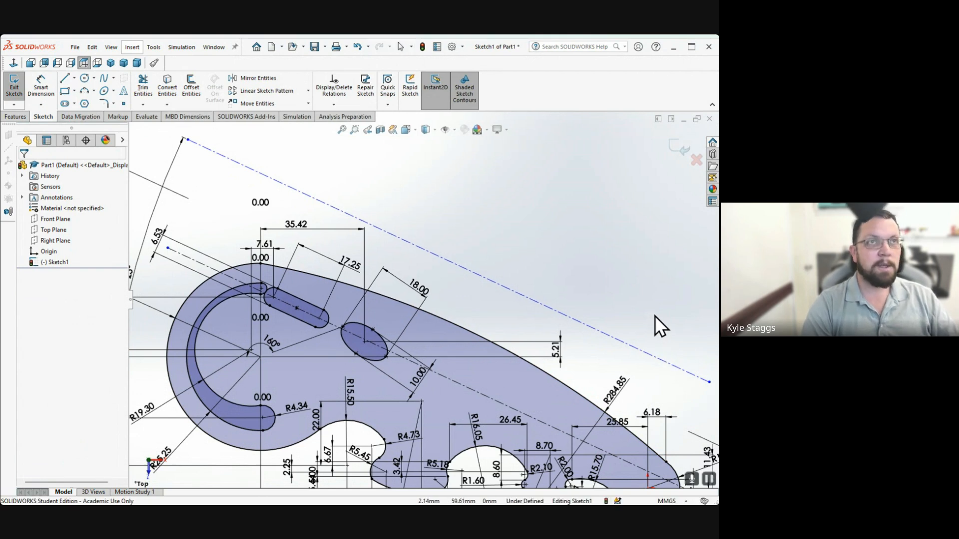
mouse_move(655, 317)
ctrl+middle_down()
mouse_move(586, 220)
mouse_move(629, 222)
ctrl+middle_up()
scroll(615, 214, up, 2)
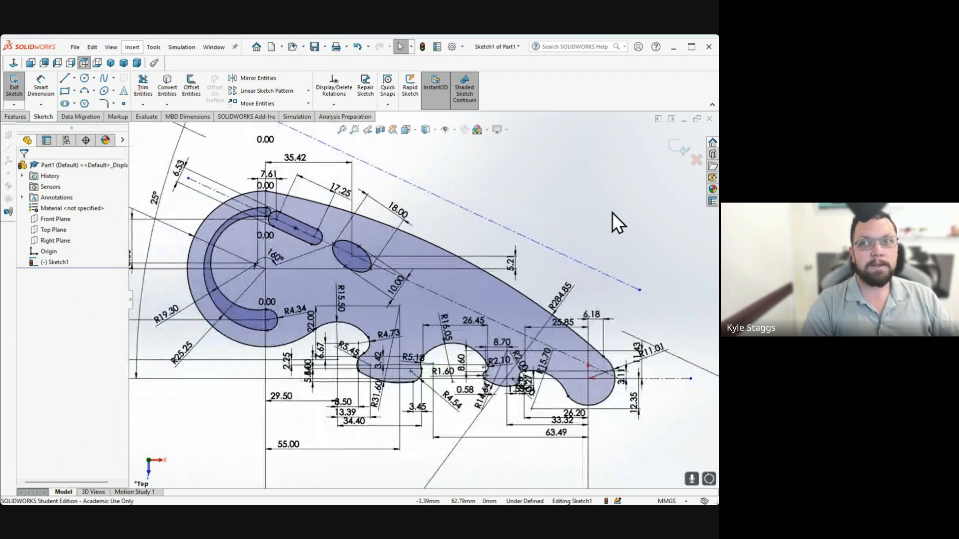
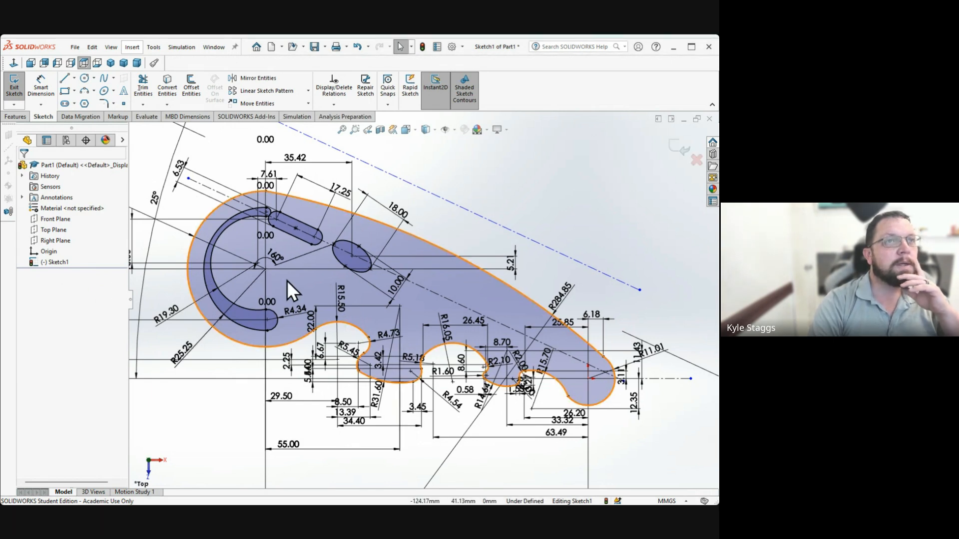
key(f)
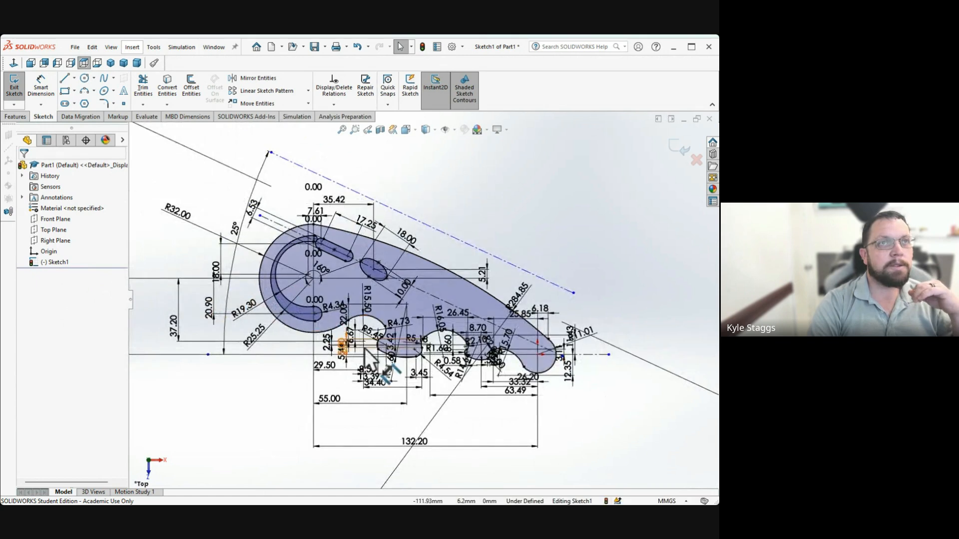
scroll(345, 330, down, 5)
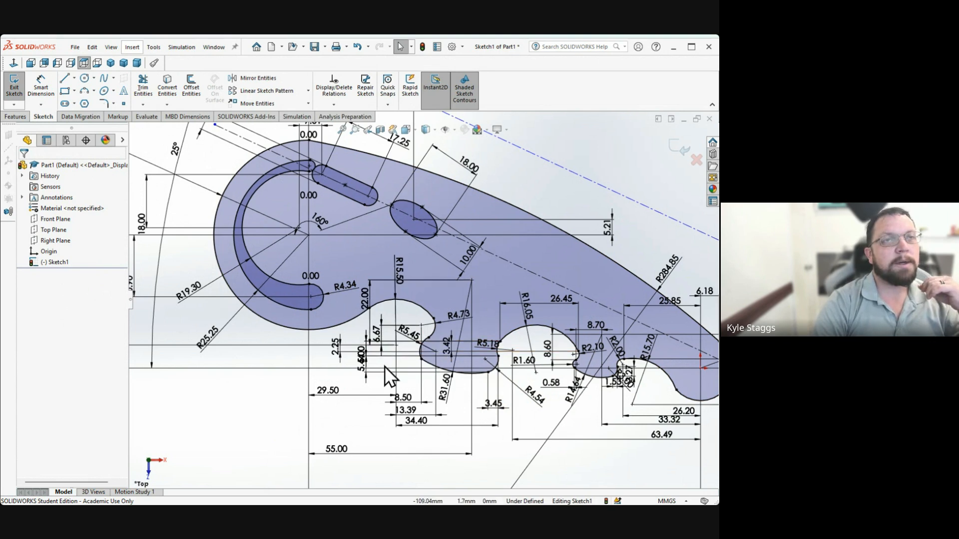
scroll(382, 355, down, 3)
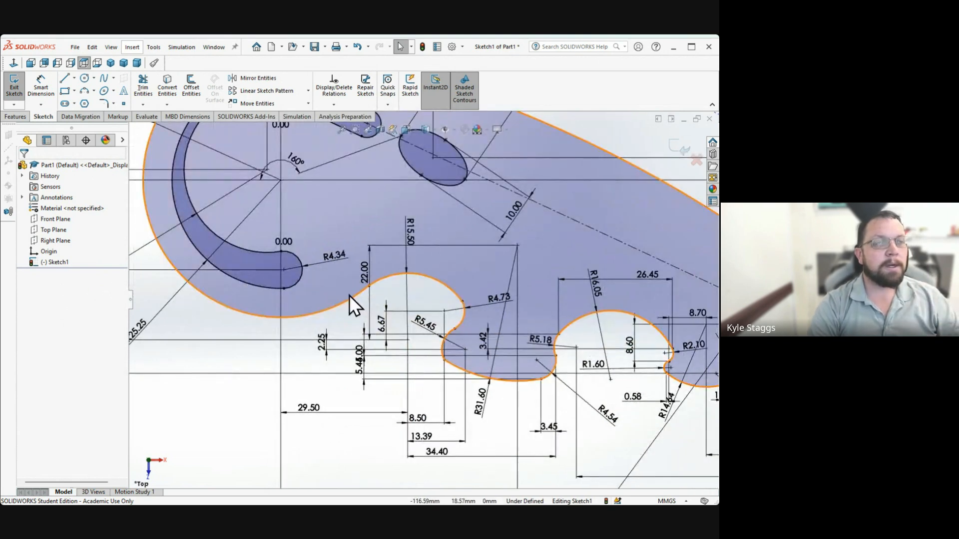
scroll(353, 295, up, 5)
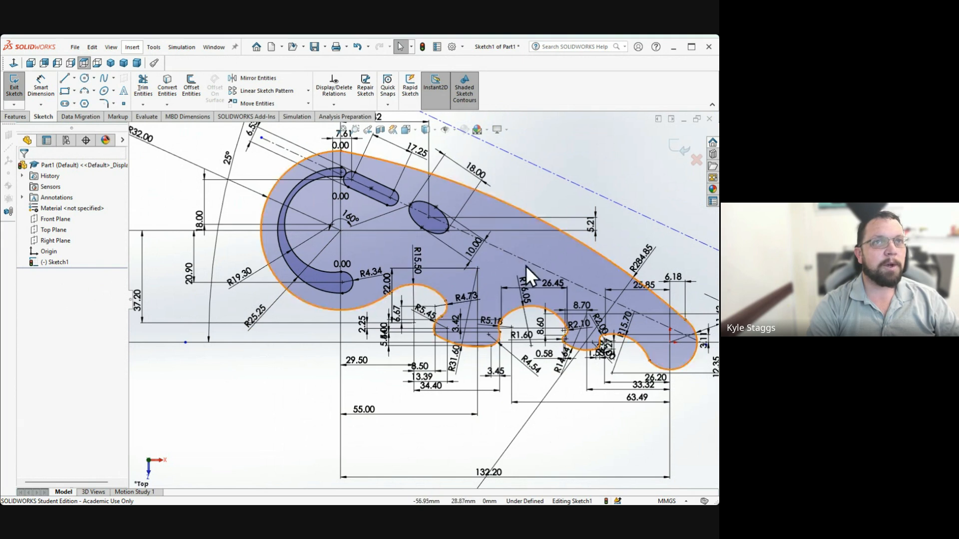
scroll(388, 243, up, 2)
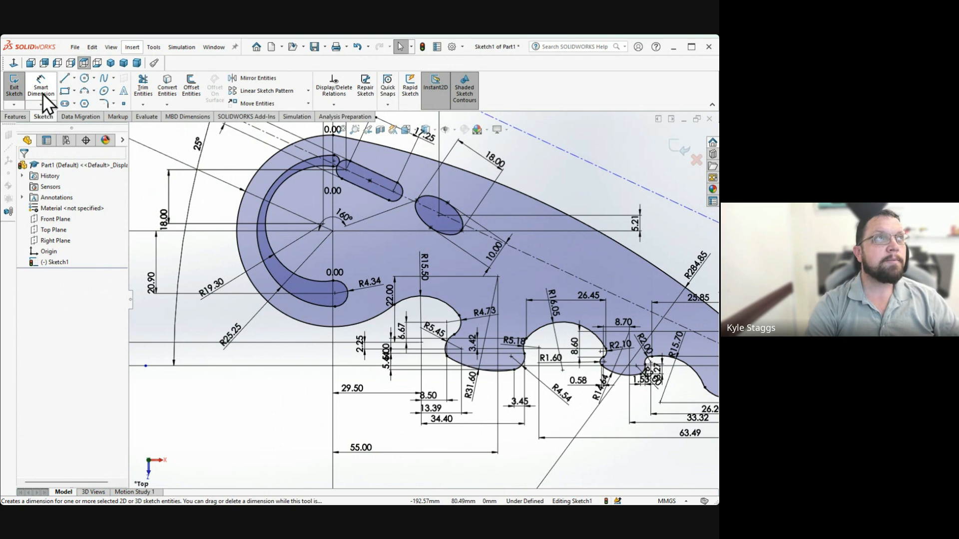
Sketch a vertical centerline about 107 mm long through the large R32 arc's centre, extending above and below the head
click(74, 78)
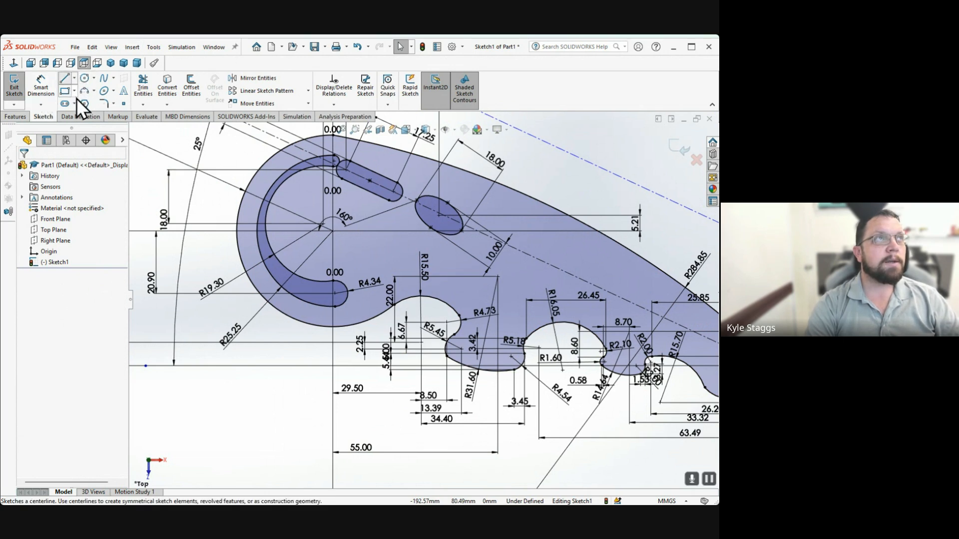
click(76, 98)
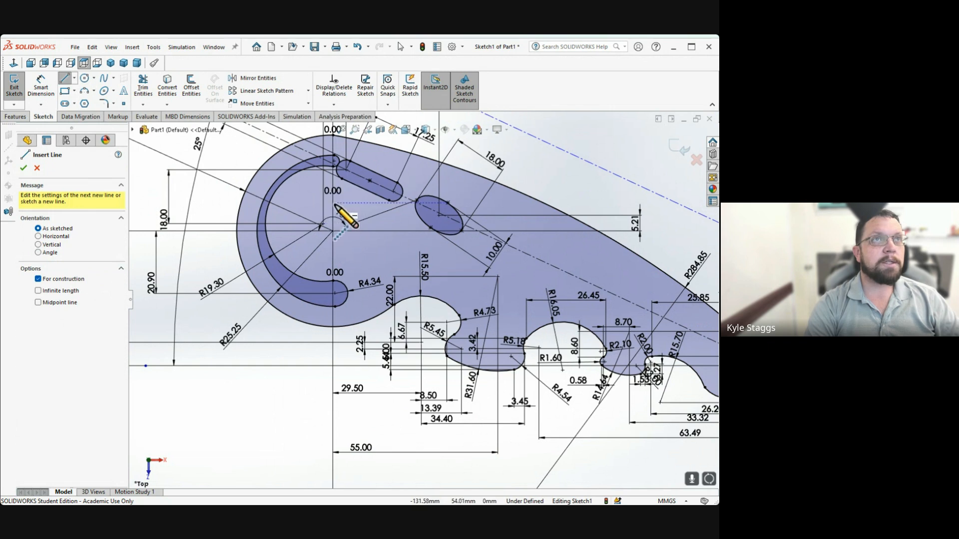
scroll(334, 225, up, 1)
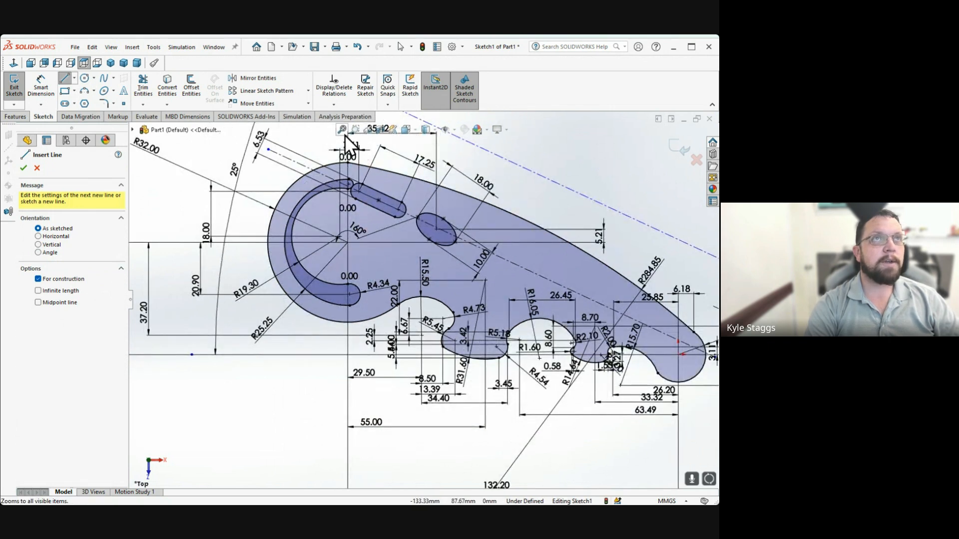
scroll(360, 154, up, 1)
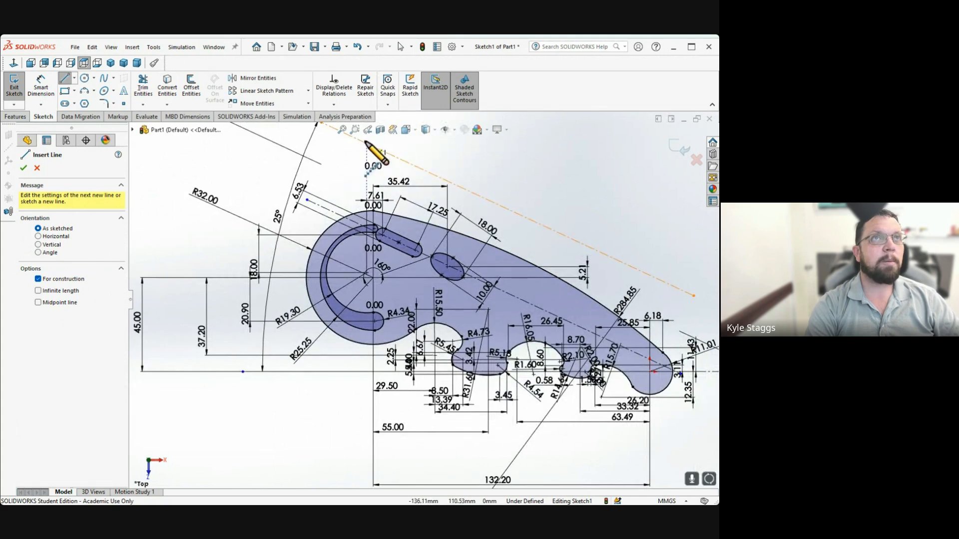
scroll(383, 146, up, 1)
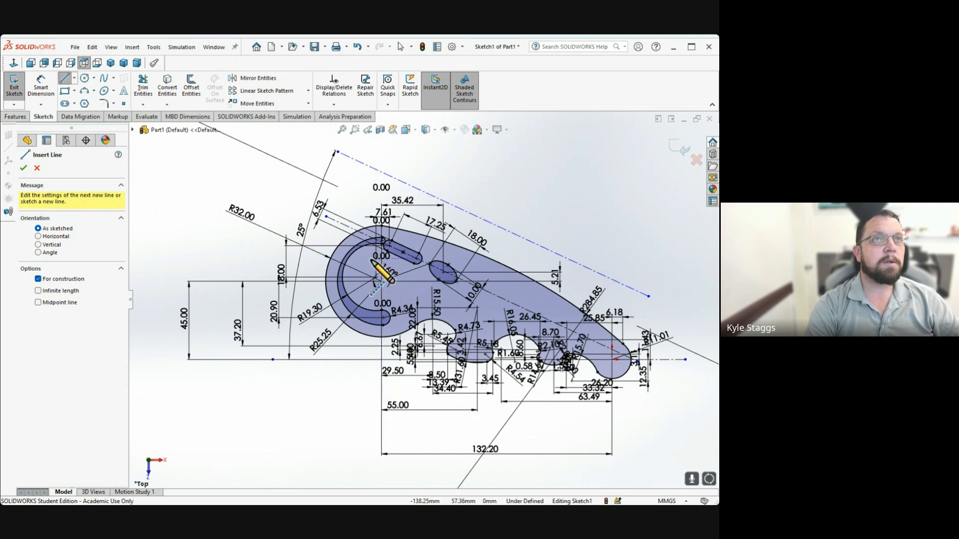
click(382, 184)
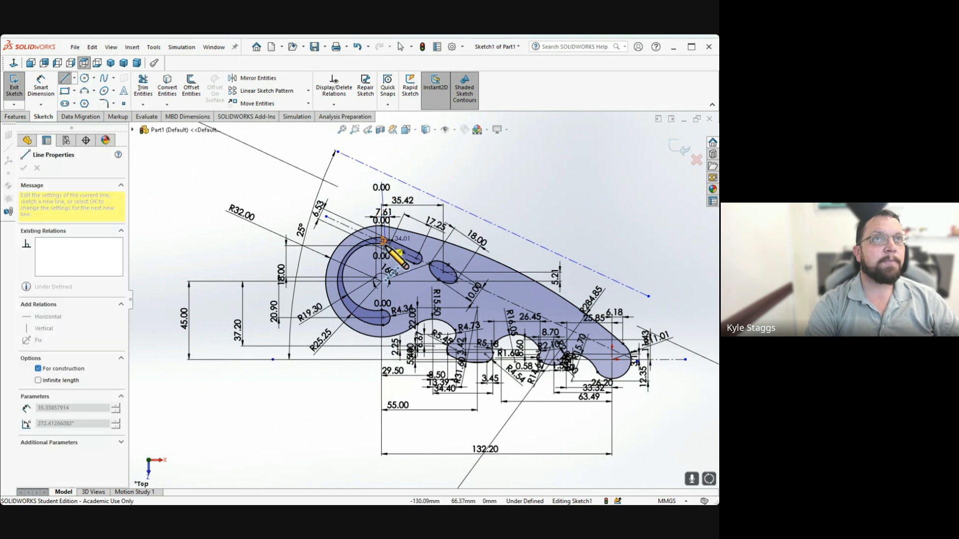
click(381, 365)
scroll(387, 282, down, 2)
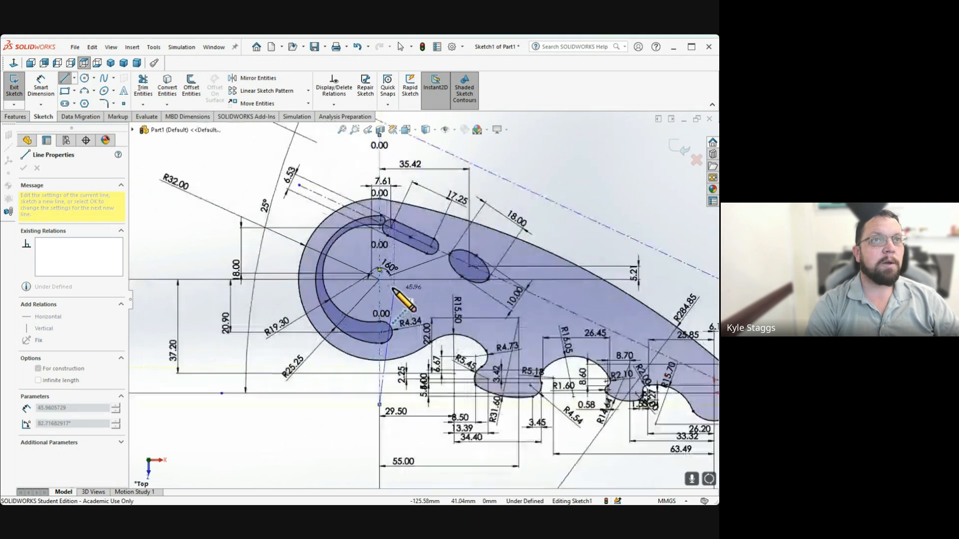
scroll(394, 291, down, 4)
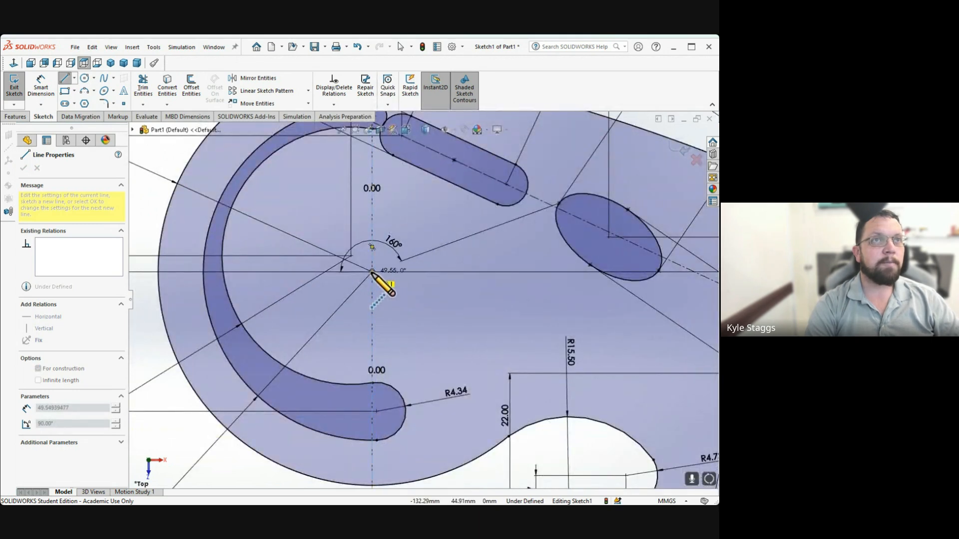
scroll(385, 302, up, 4)
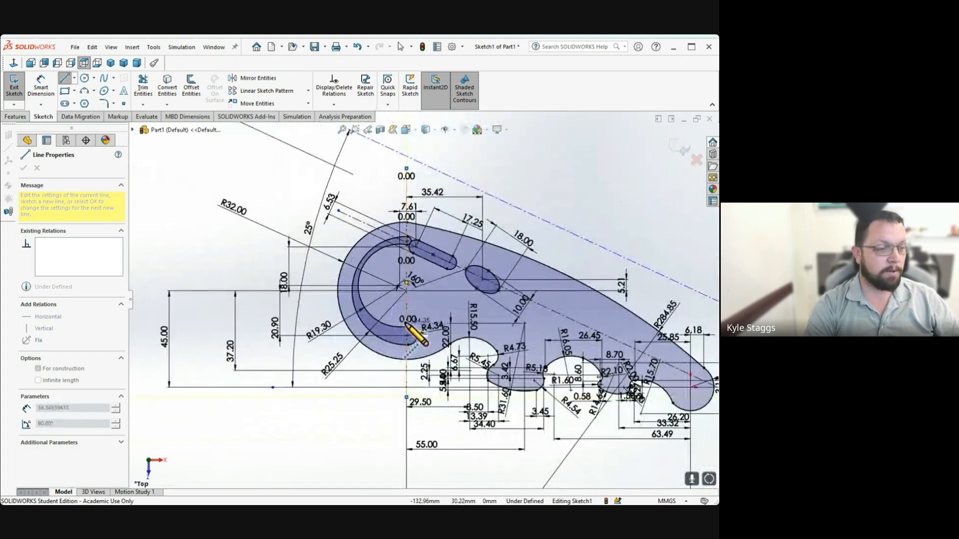
key(Escape)
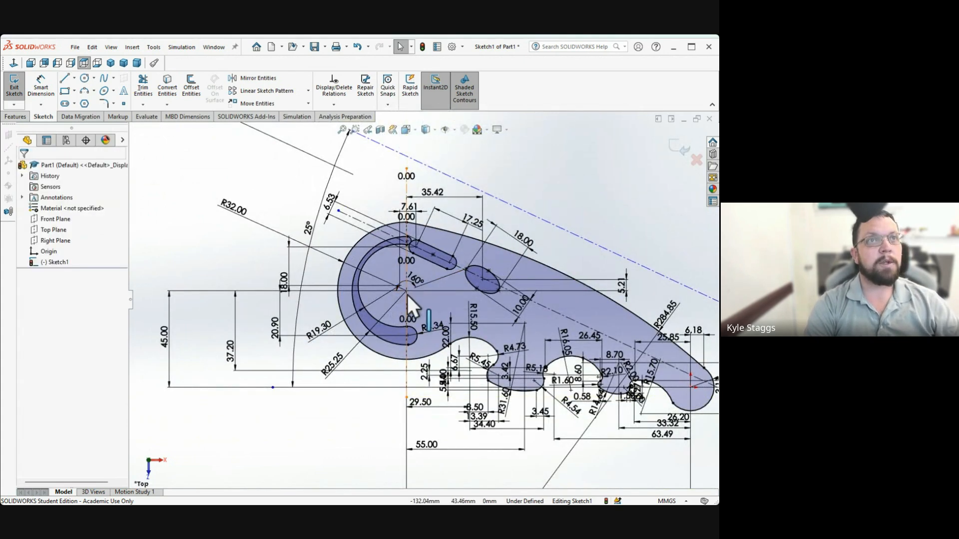
Sketch an angled centerline about 38 mm long from the large R32 arc's centre to a free point just outside the lower edge
click(74, 78)
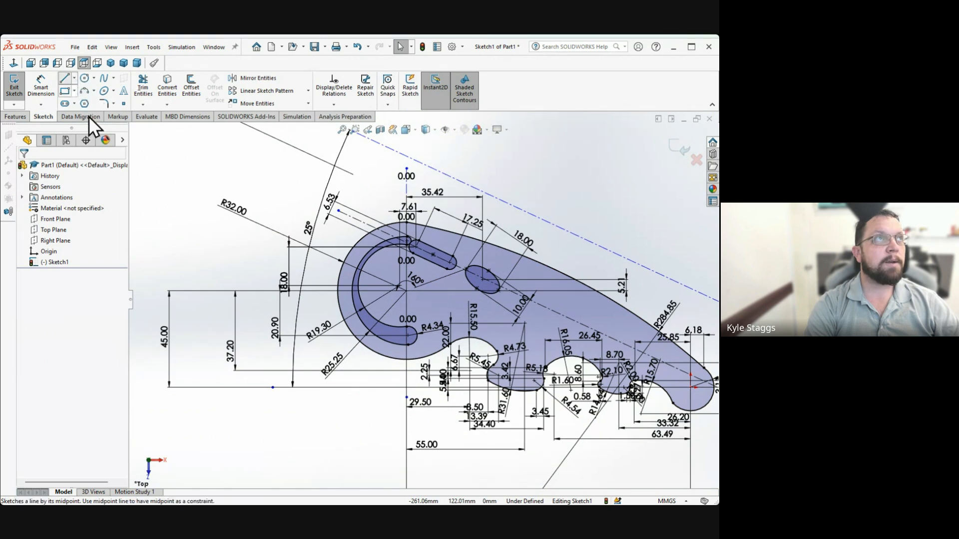
click(89, 101)
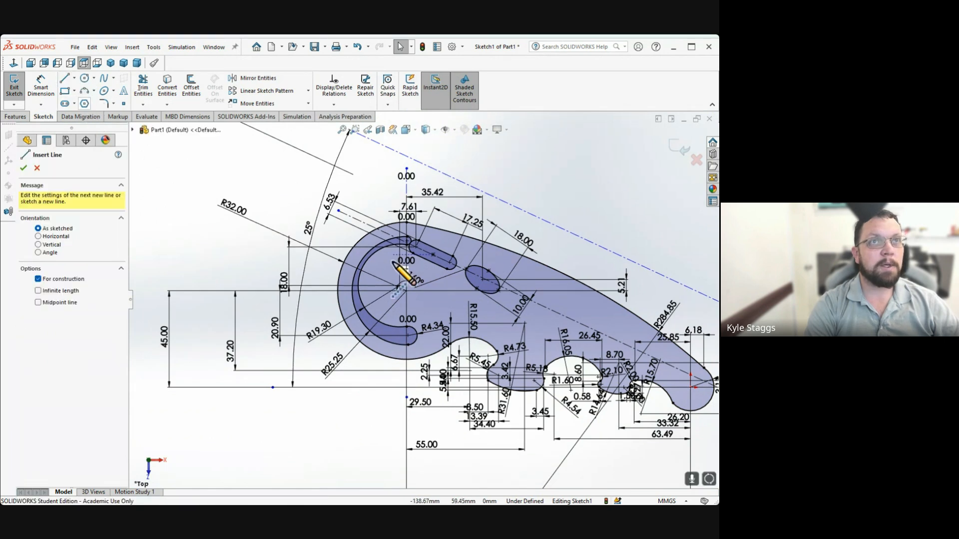
click(407, 292)
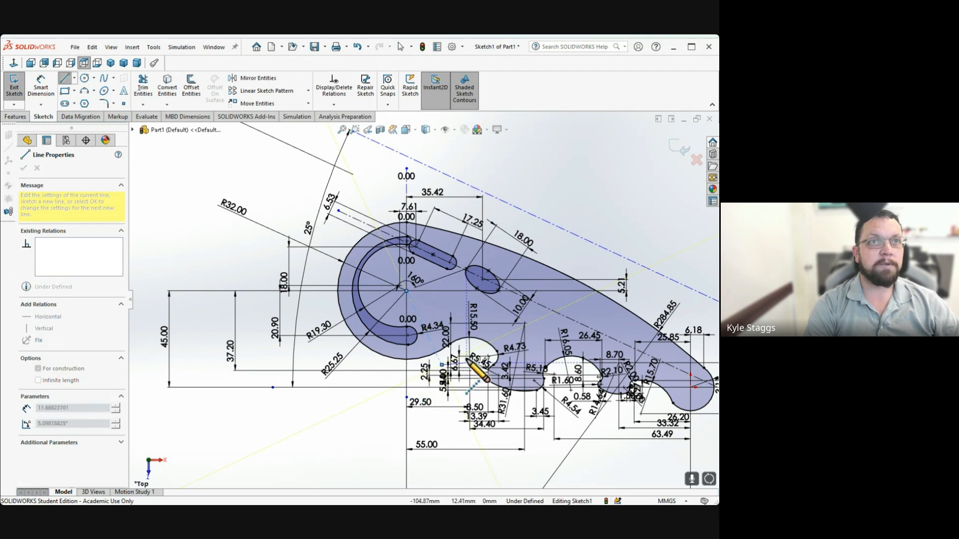
click(442, 364)
key(Escape)
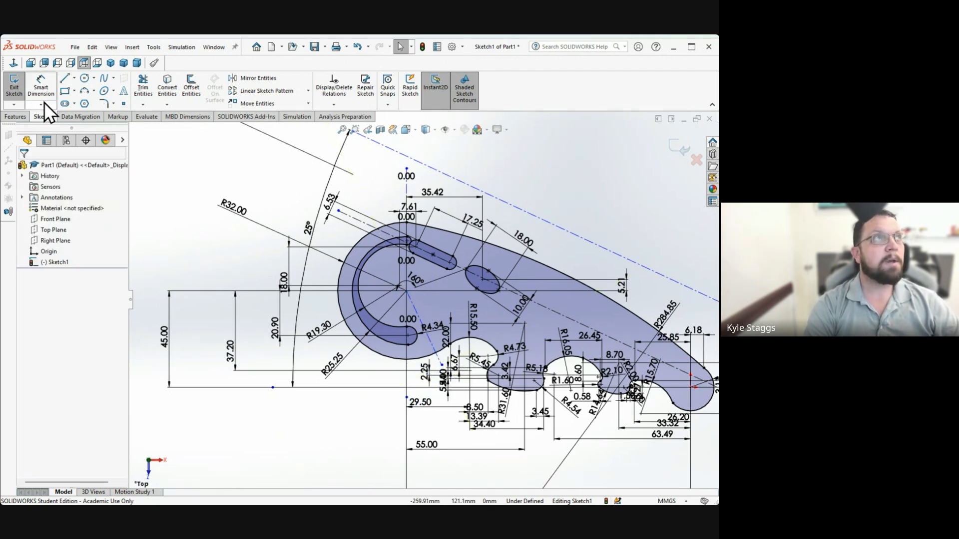
Dimension the angle between the vertical centerline and the angled centerline below the head and set it to 25°
click(46, 86)
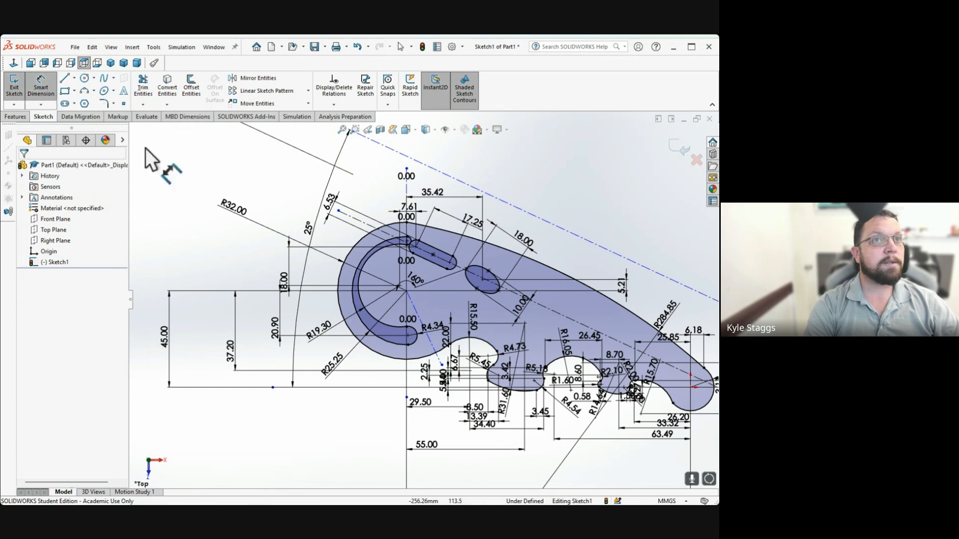
scroll(408, 370, down, 5)
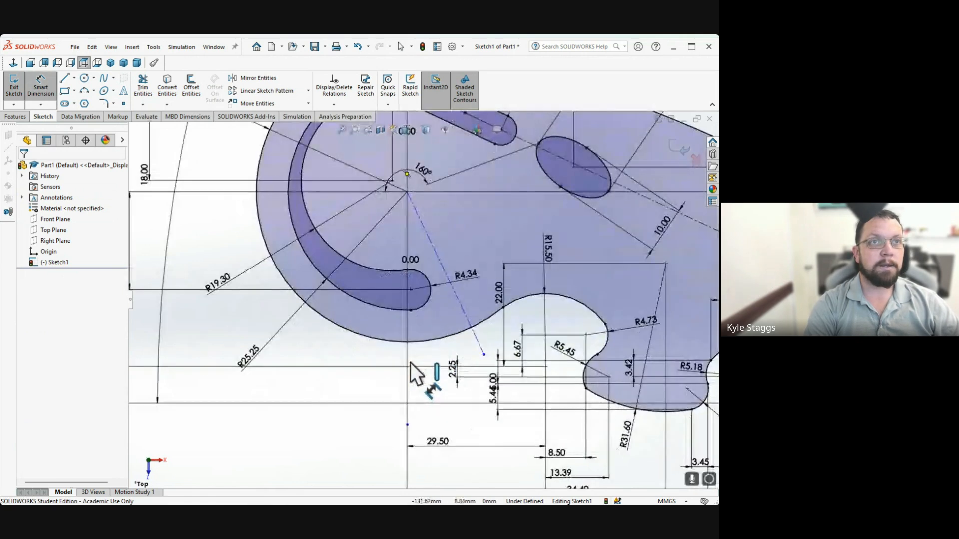
click(402, 349)
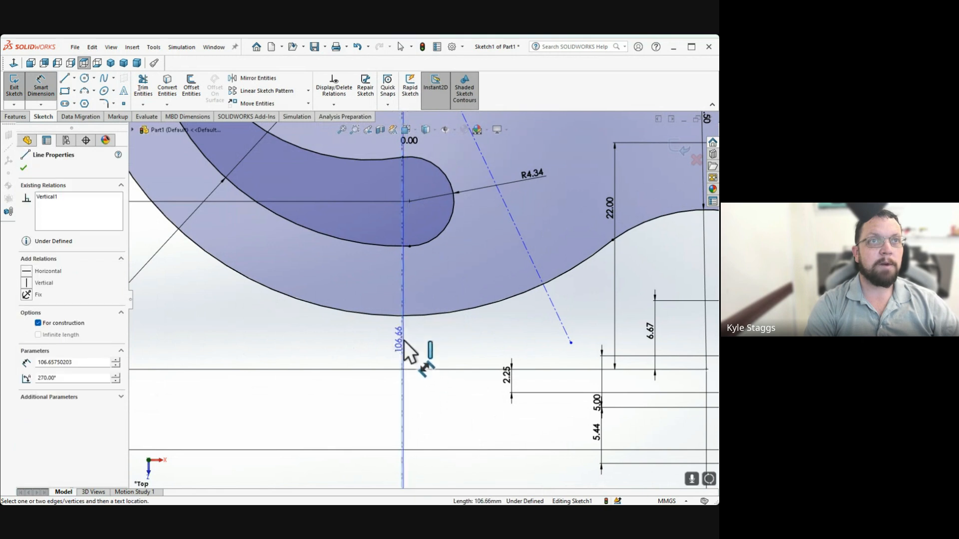
click(555, 313)
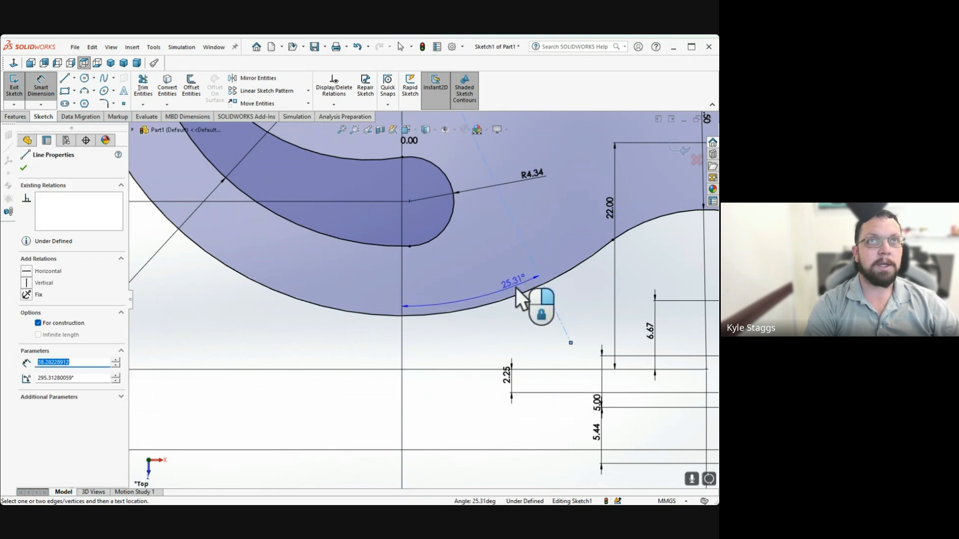
scroll(527, 339, up, 3)
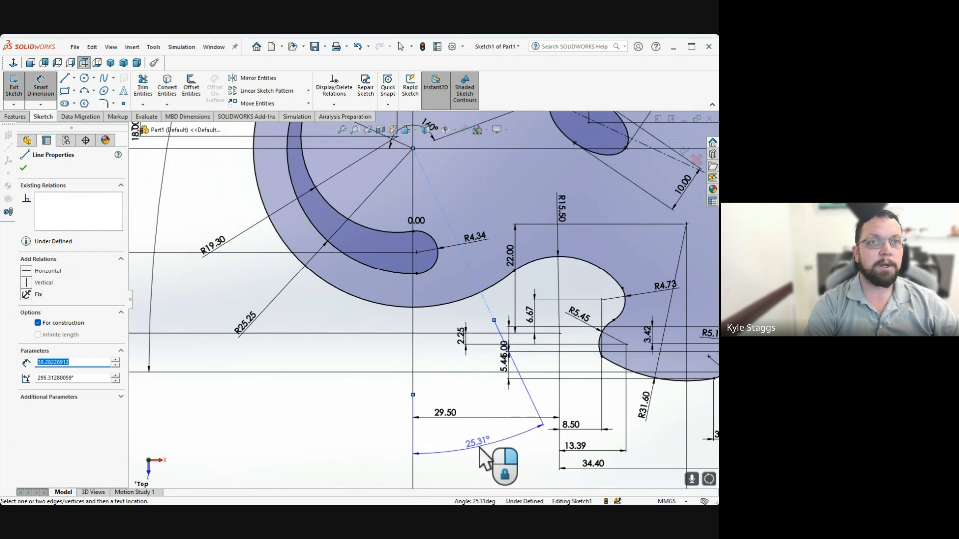
click(480, 447)
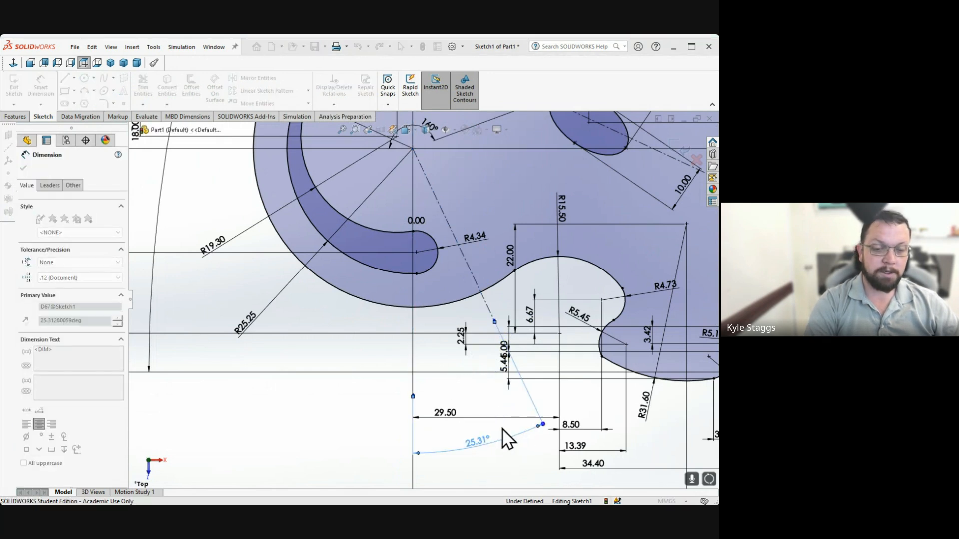
text(25)
key(Return)
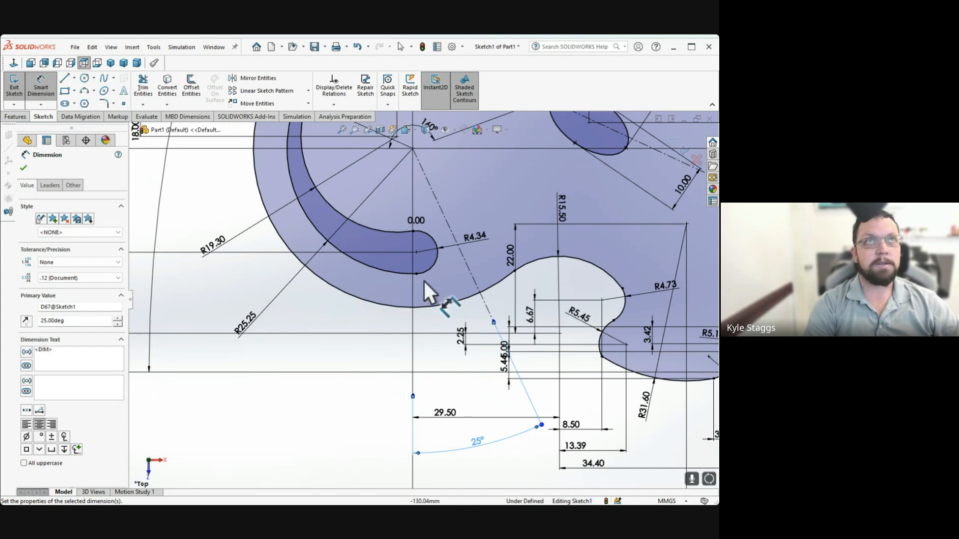
Sketch a second angled centerline from the large R32 arc's centre to a free point just inside the R15.50 notch
click(74, 77)
click(81, 108)
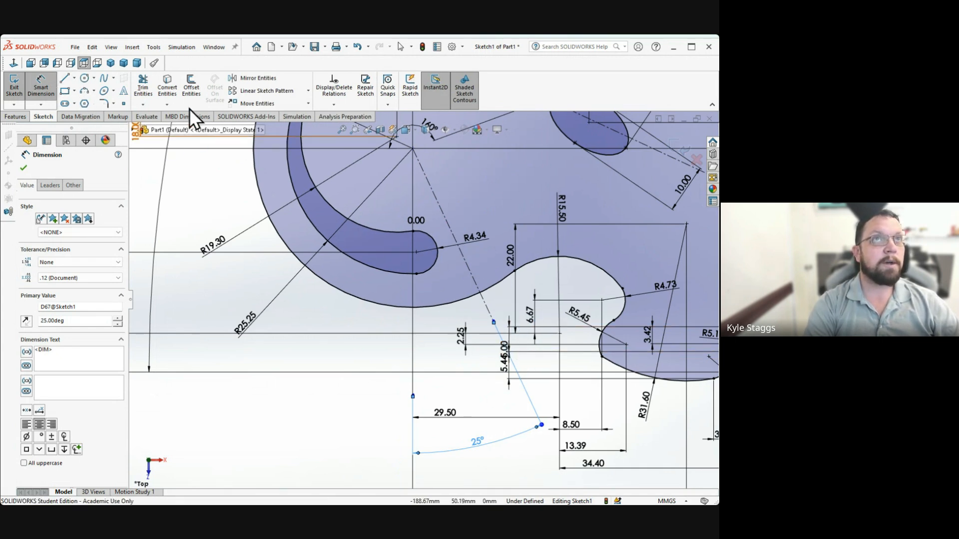
click(413, 148)
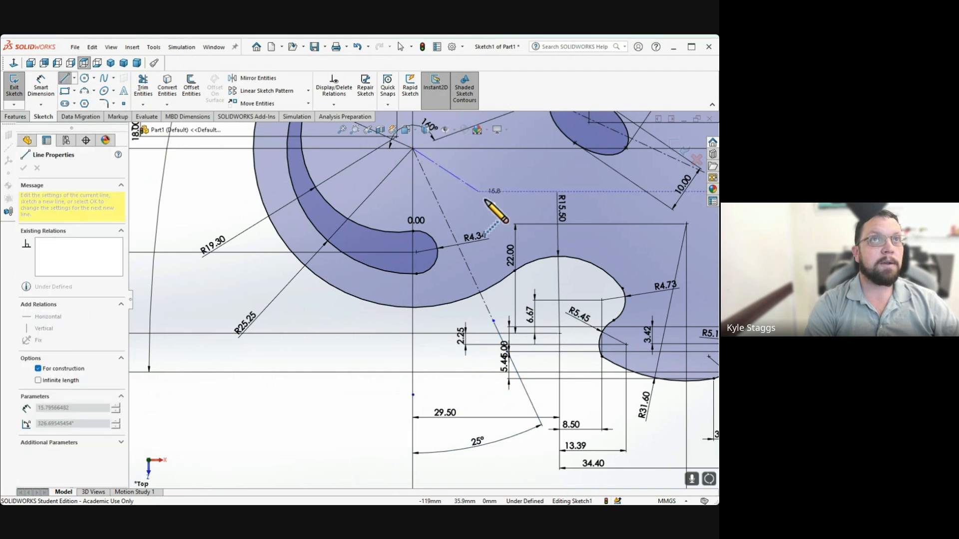
click(527, 284)
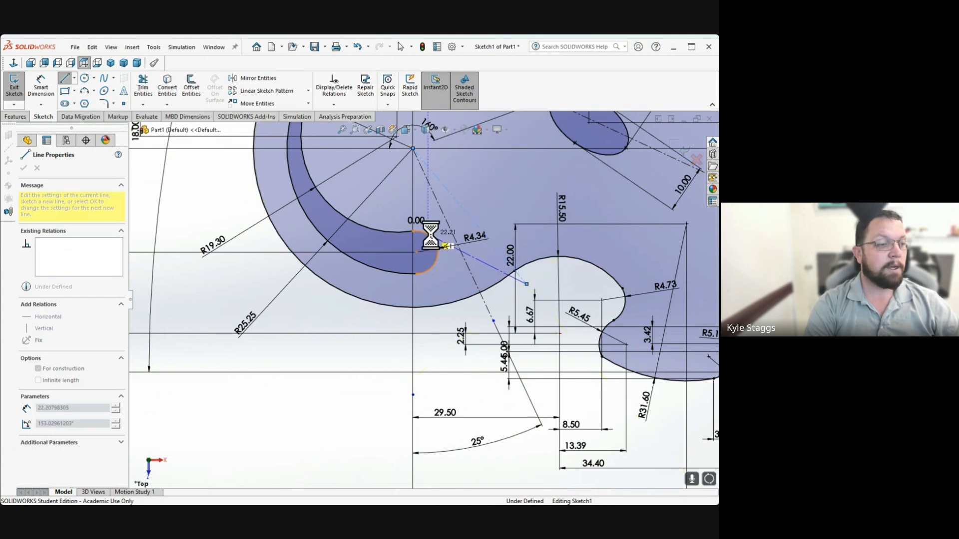
key(Escape)
Dimension the angle between the vertical centerline and the second angled centerline and set it to 40°
click(40, 85)
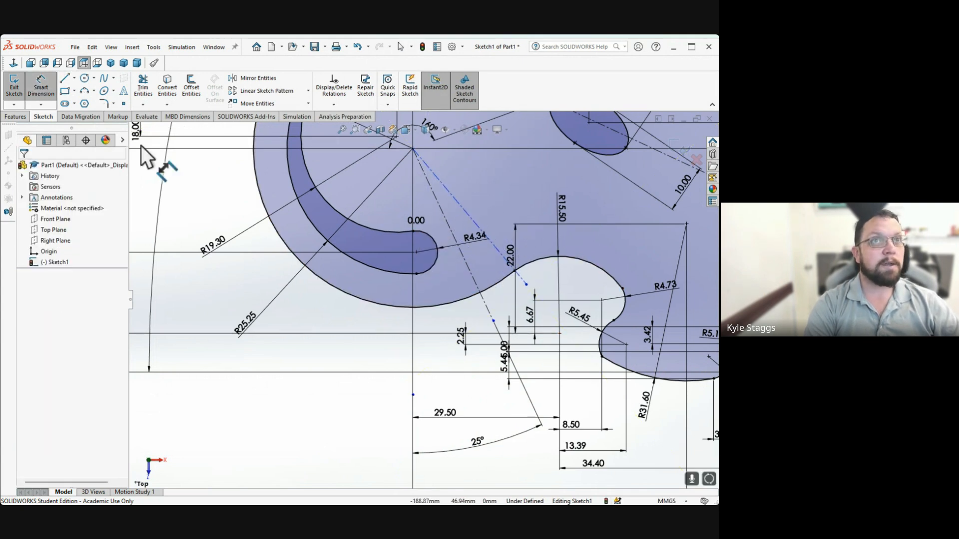
click(413, 323)
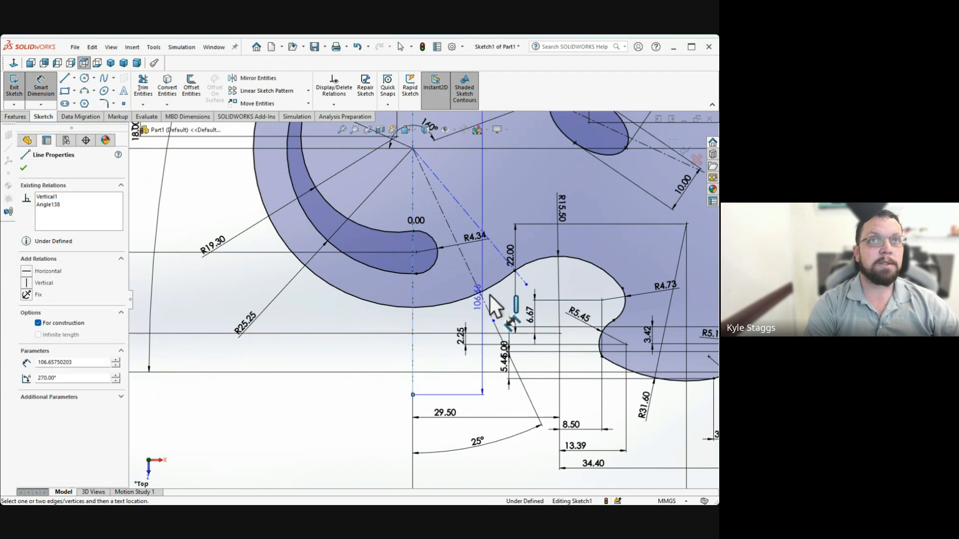
click(501, 255)
scroll(535, 452, up, 2)
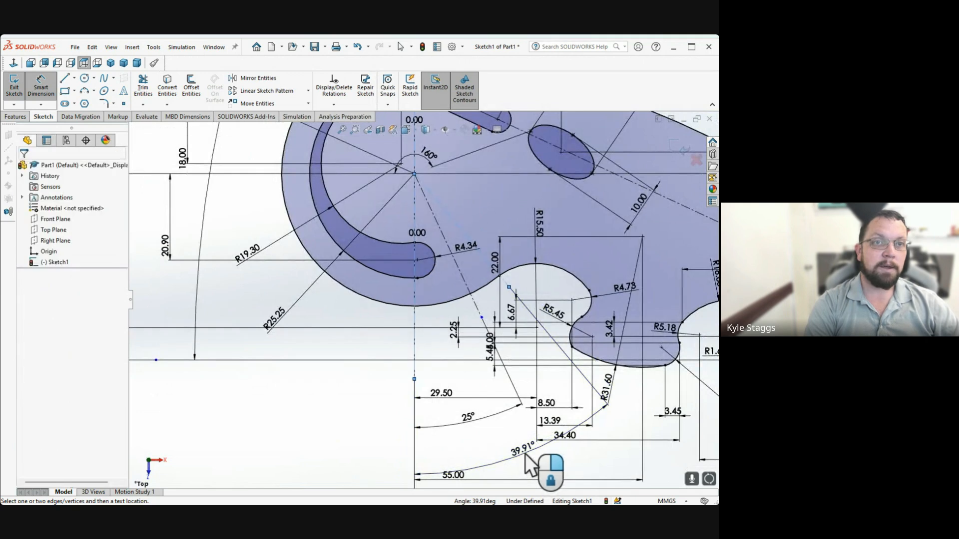
click(517, 462)
text(40)
key(Return)
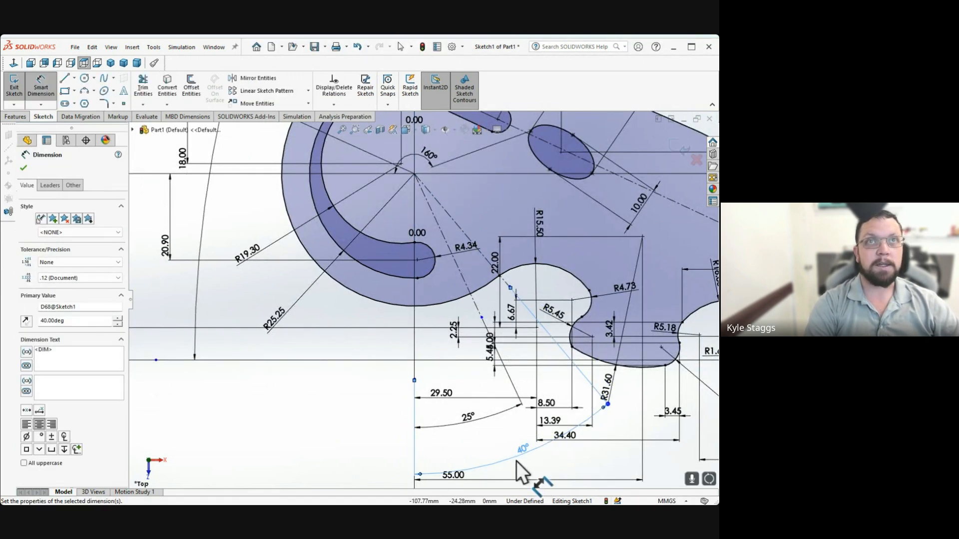
Examine how the 40° centerline meets the profile endpoint where the head's lower edge joins the R15.50 arc
scroll(497, 274, down, 6)
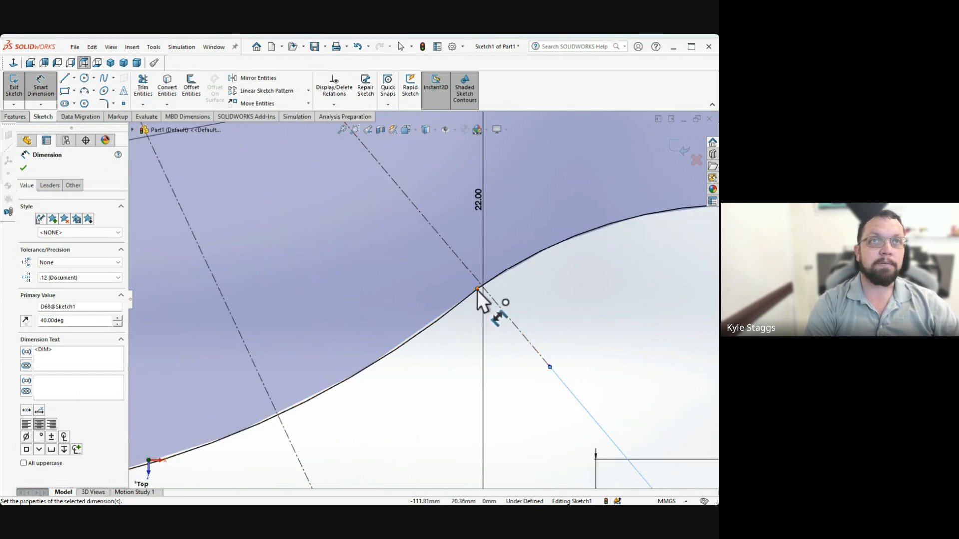
click(477, 290)
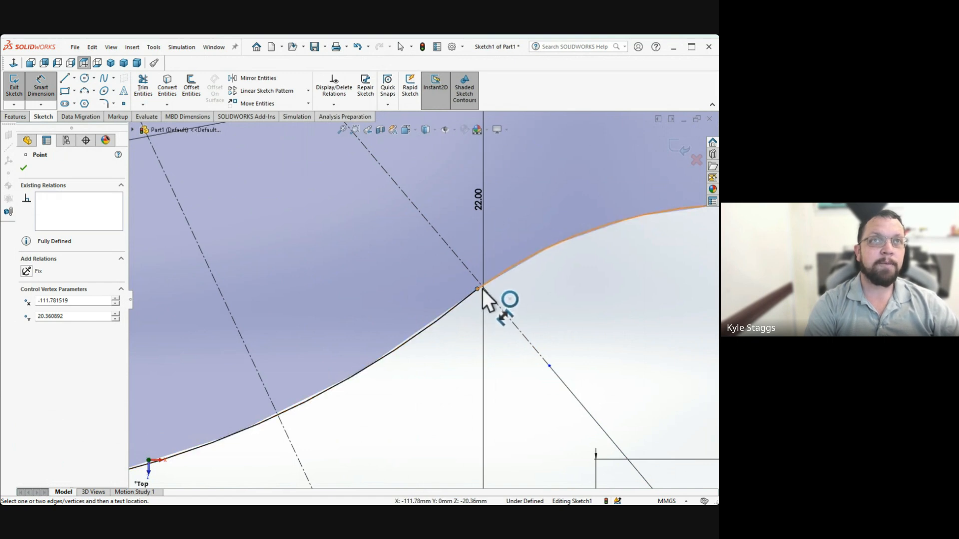
scroll(482, 289, up, 5)
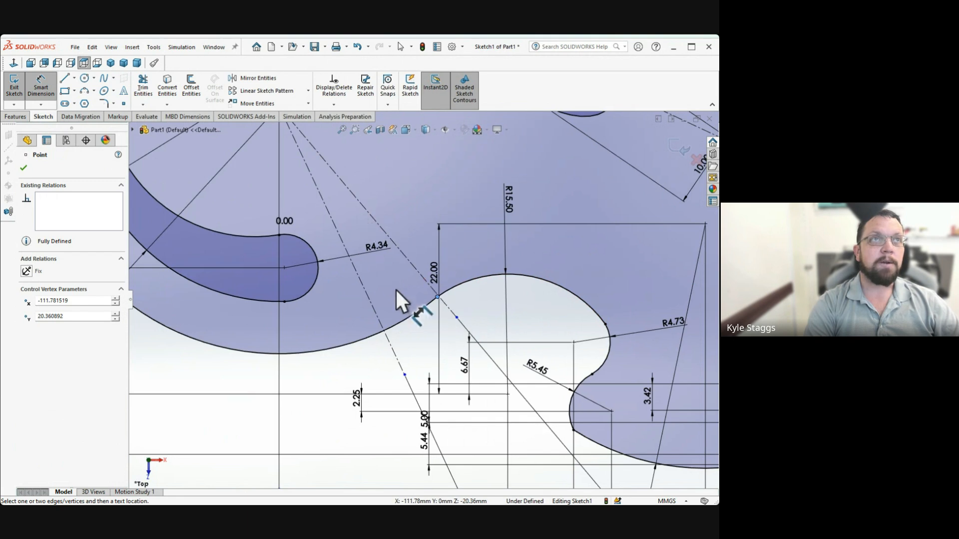
scroll(387, 239, up, 4)
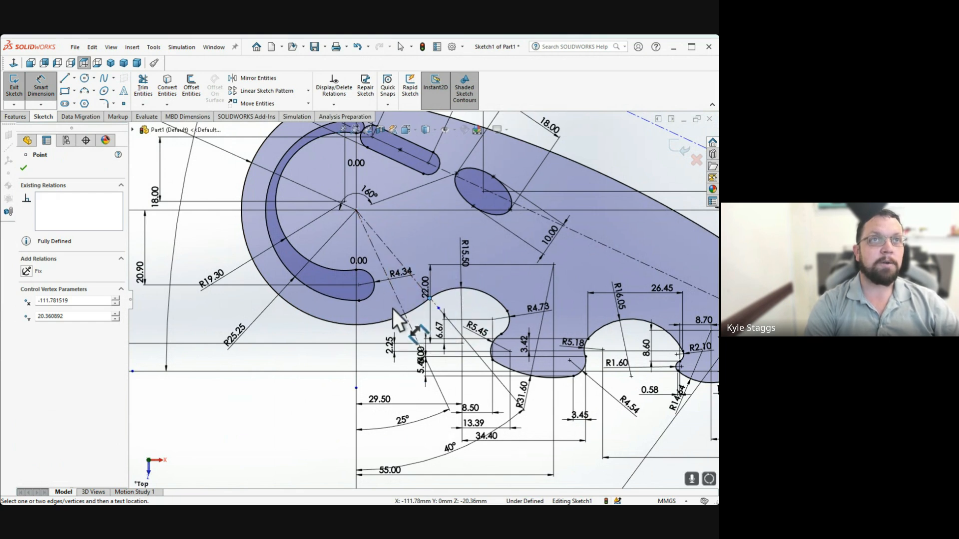
scroll(400, 307, down, 5)
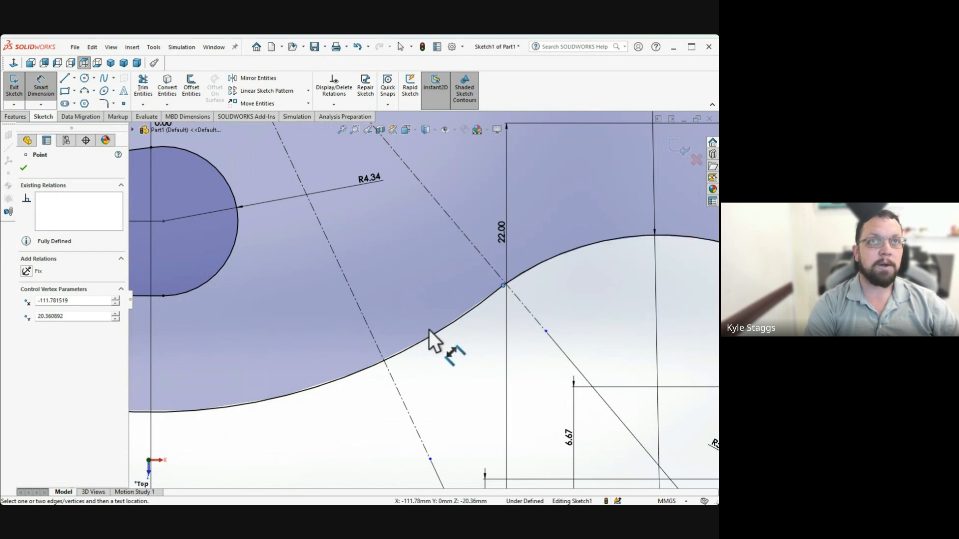
scroll(502, 283, up, 3)
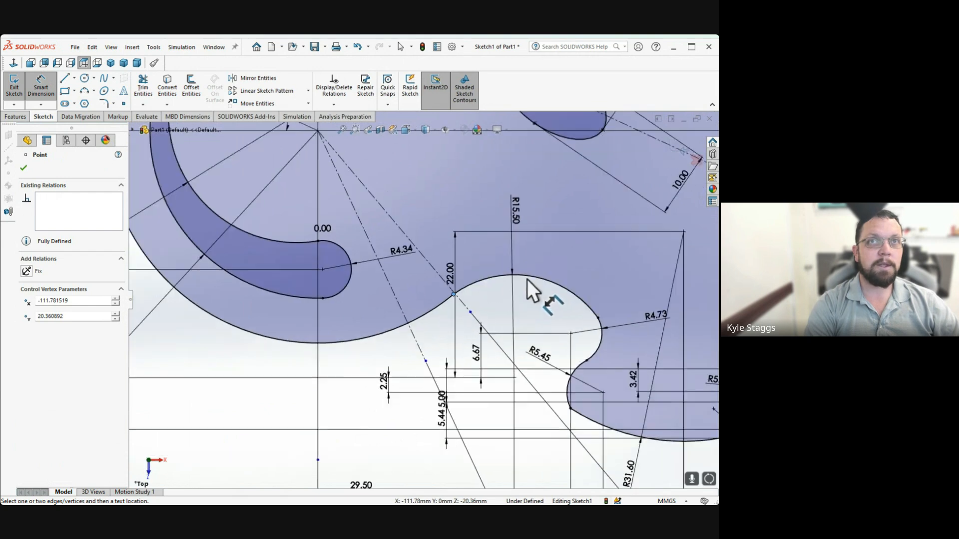
scroll(527, 279, up, 1)
scroll(533, 314, up, 3)
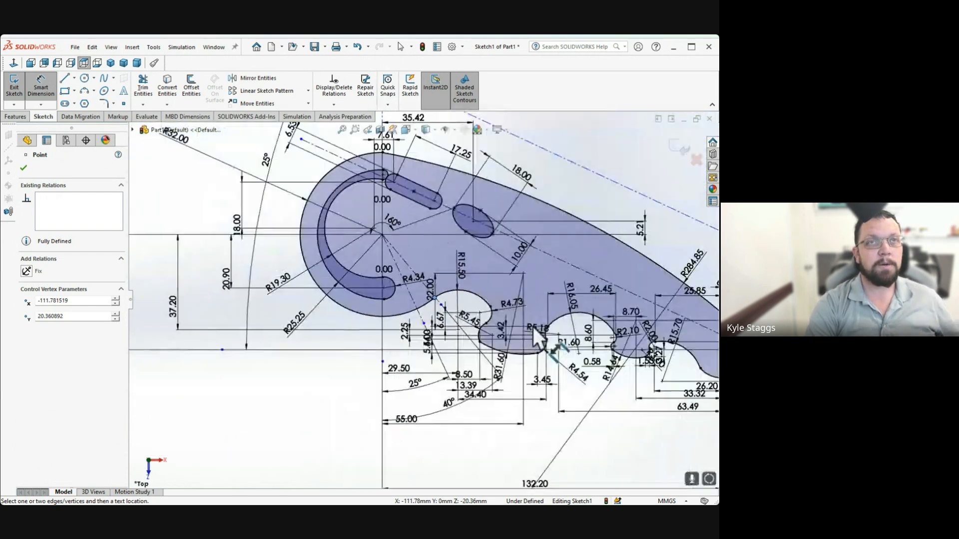
Examine the arcs and junctions of the lower notches, from the R15.50 notch past the R31.60 lobe to the R16.05 notch
scroll(526, 302, down, 1)
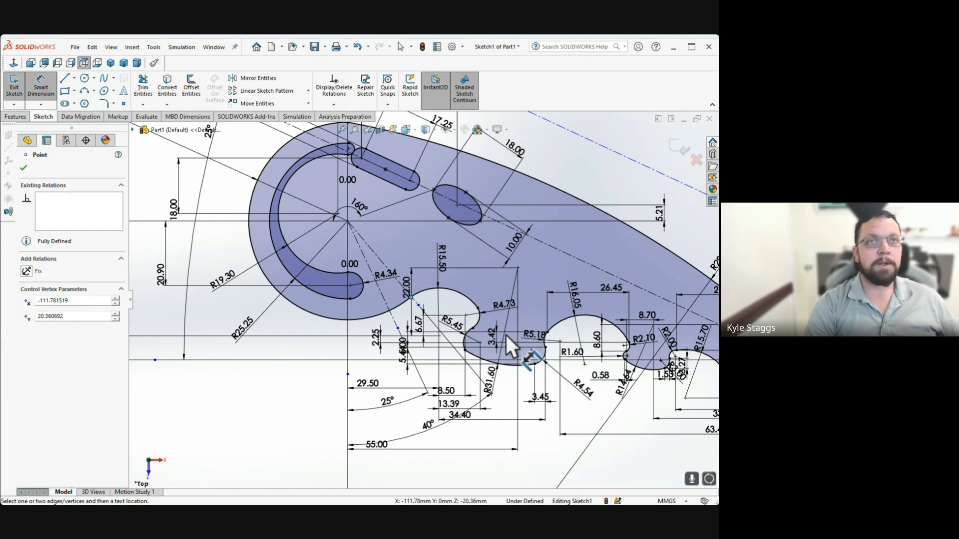
scroll(502, 340, down, 5)
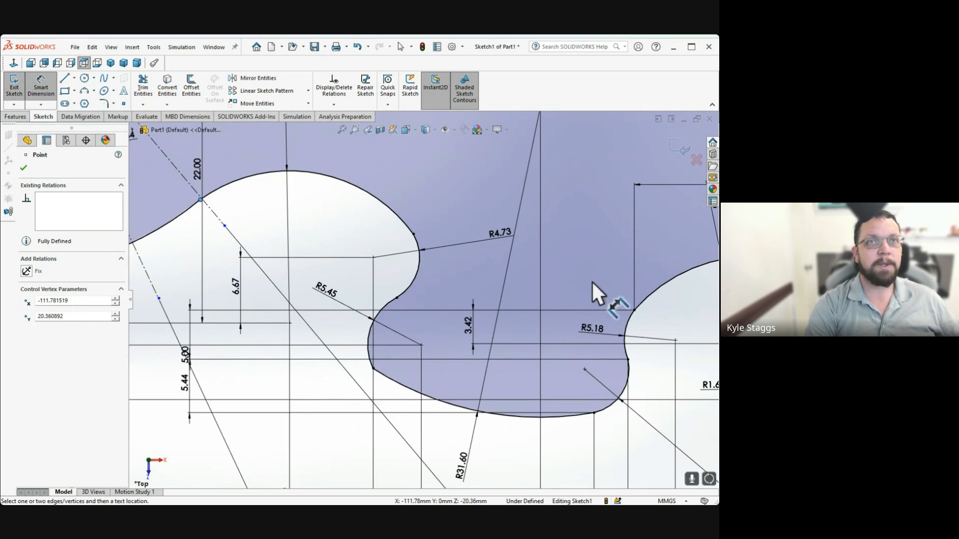
scroll(456, 297, up, 5)
scroll(529, 304, down, 5)
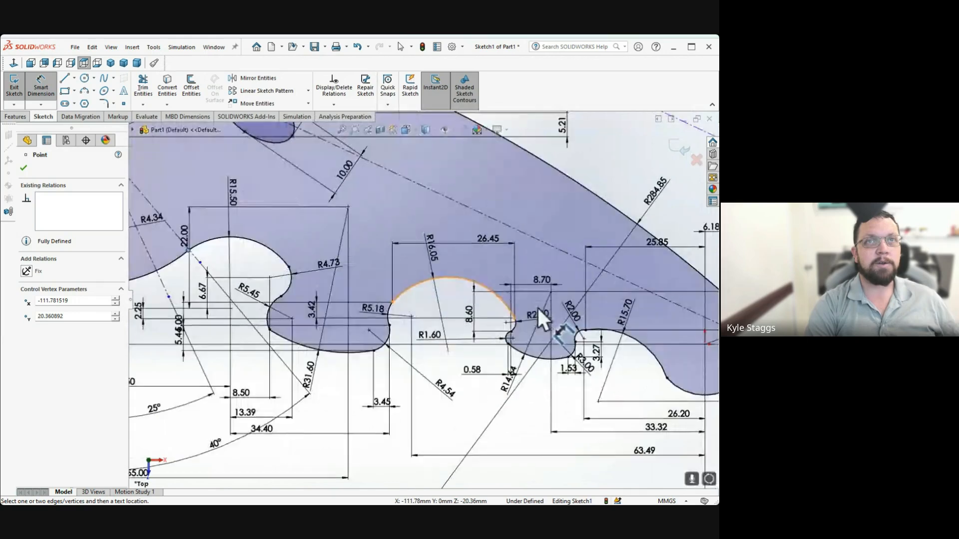
scroll(539, 309, down, 3)
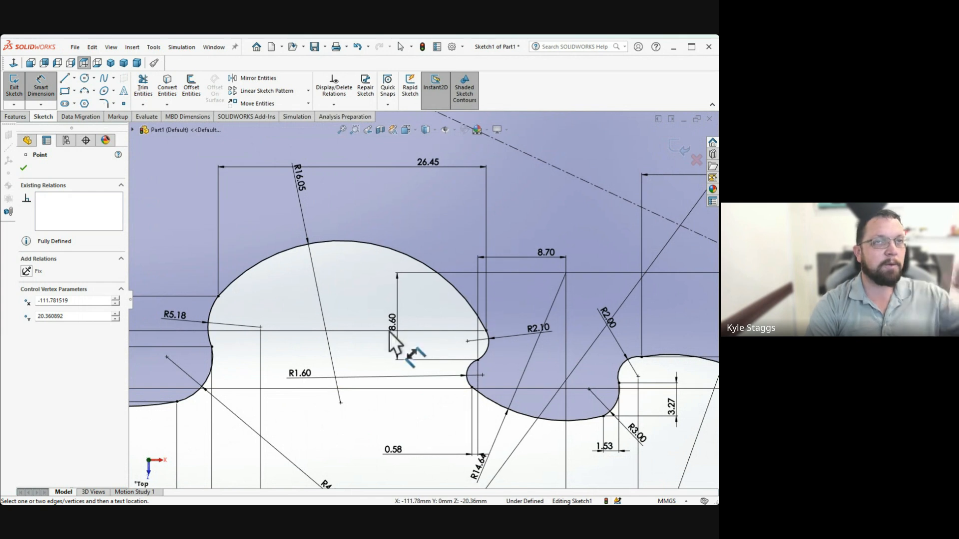
scroll(422, 298, up, 4)
scroll(363, 298, up, 4)
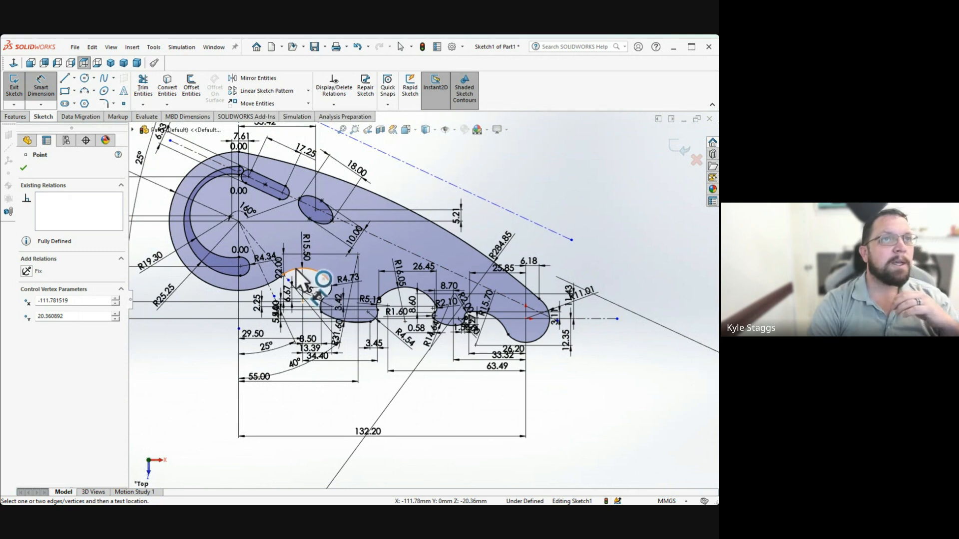
scroll(346, 283, down, 5)
scroll(386, 298, down, 4)
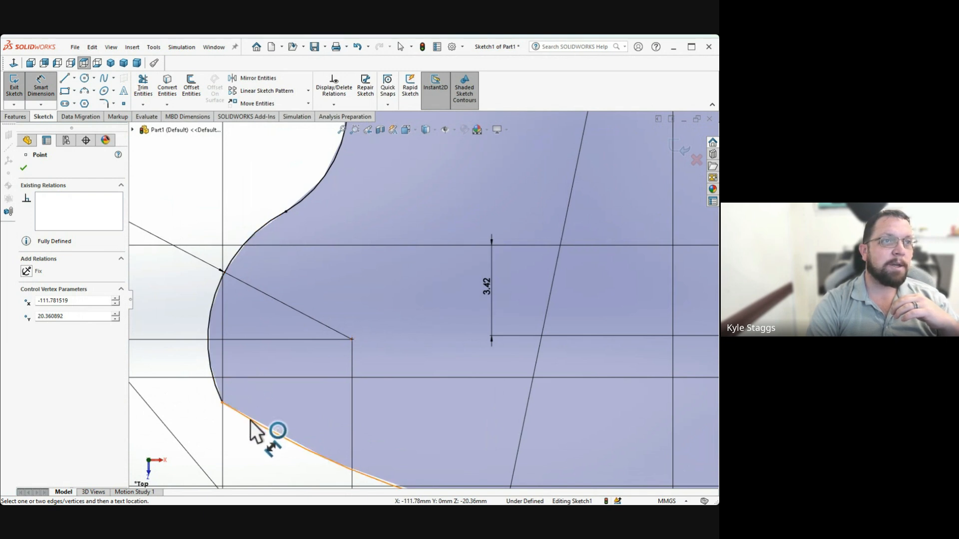
scroll(284, 207, up, 5)
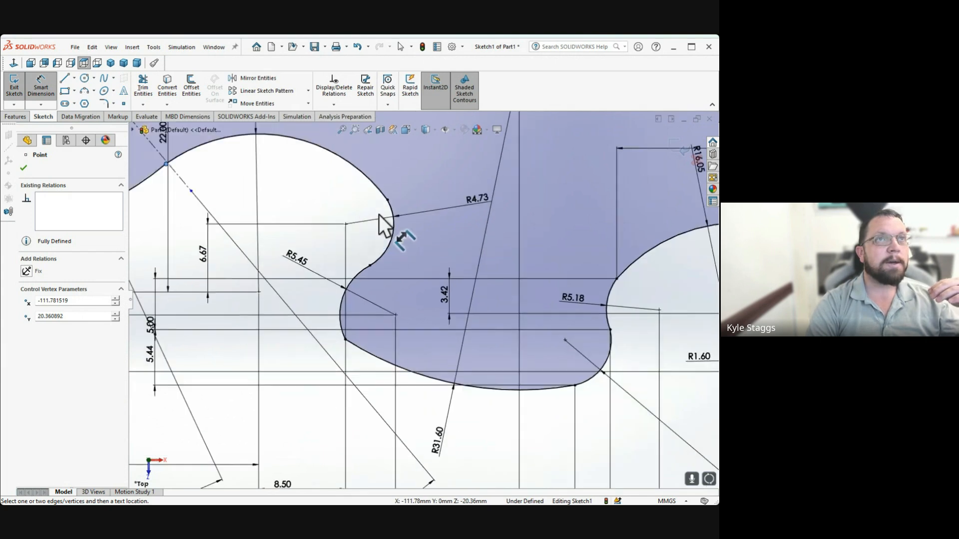
scroll(389, 251, up, 5)
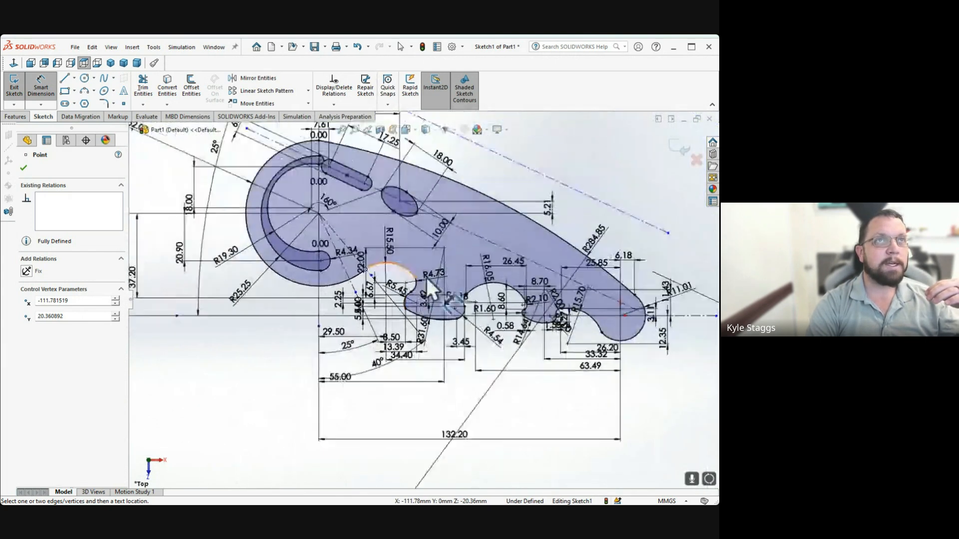
scroll(422, 193, down, 4)
scroll(436, 369, up, 5)
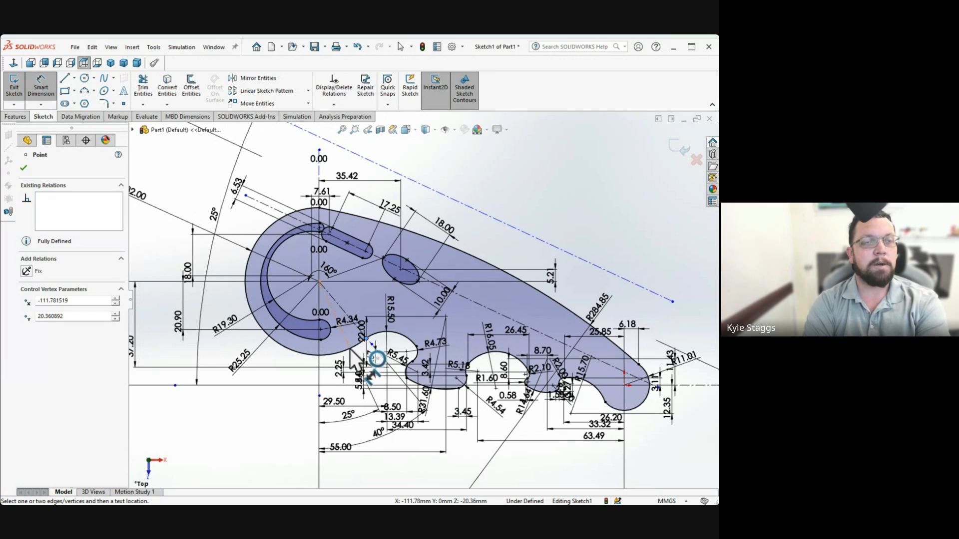
Examine the large R32 arc's centre, where the vertical and both angled centerlines meet
click(370, 359)
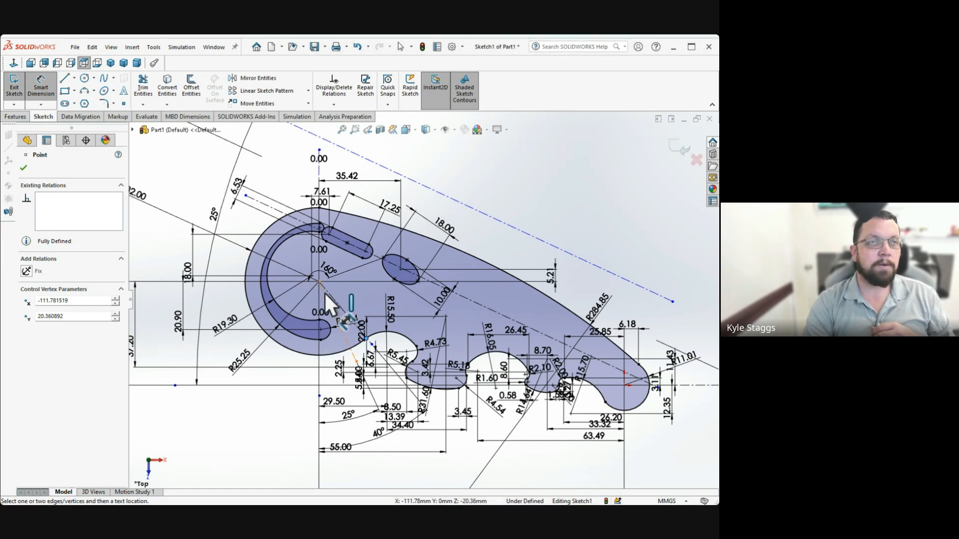
scroll(328, 292, down, 1)
scroll(328, 292, down, 5)
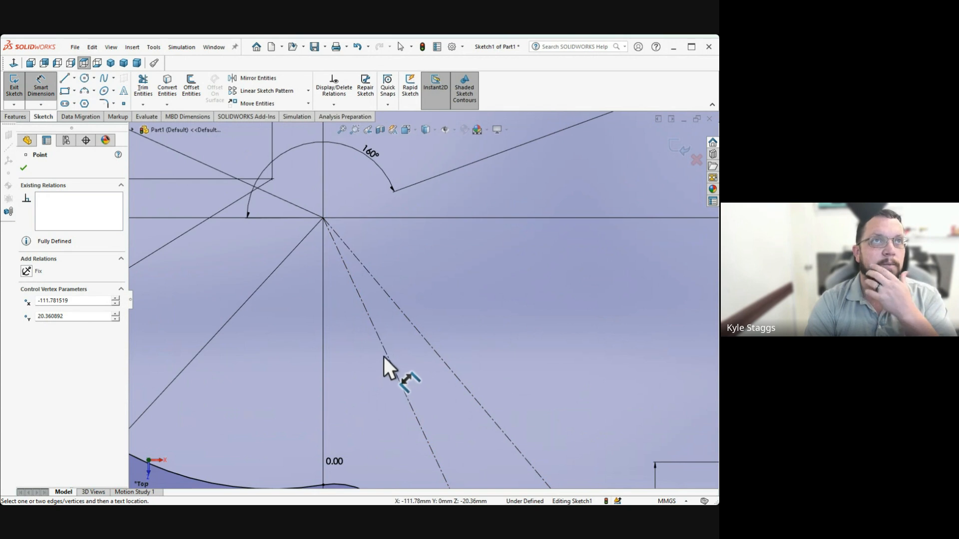
scroll(384, 357, up, 1)
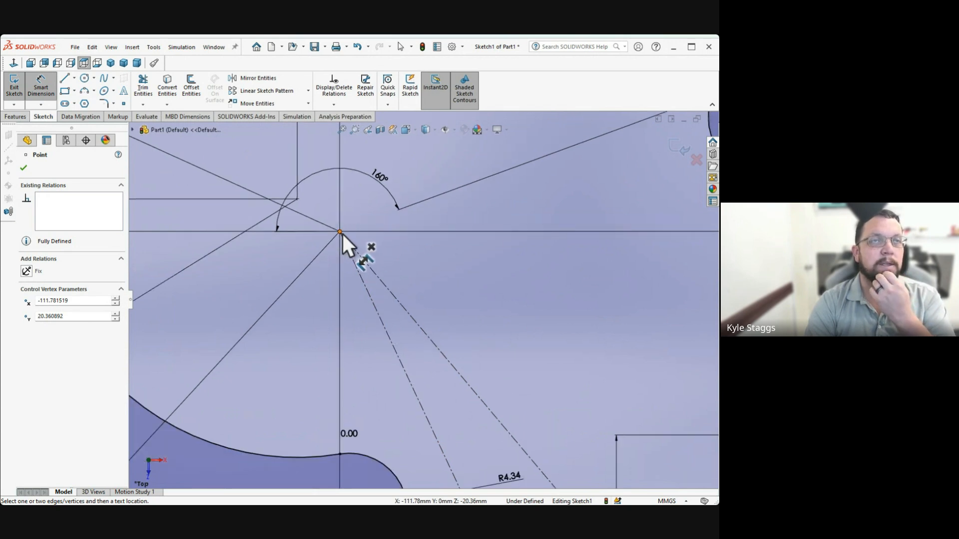
scroll(342, 238, up, 2)
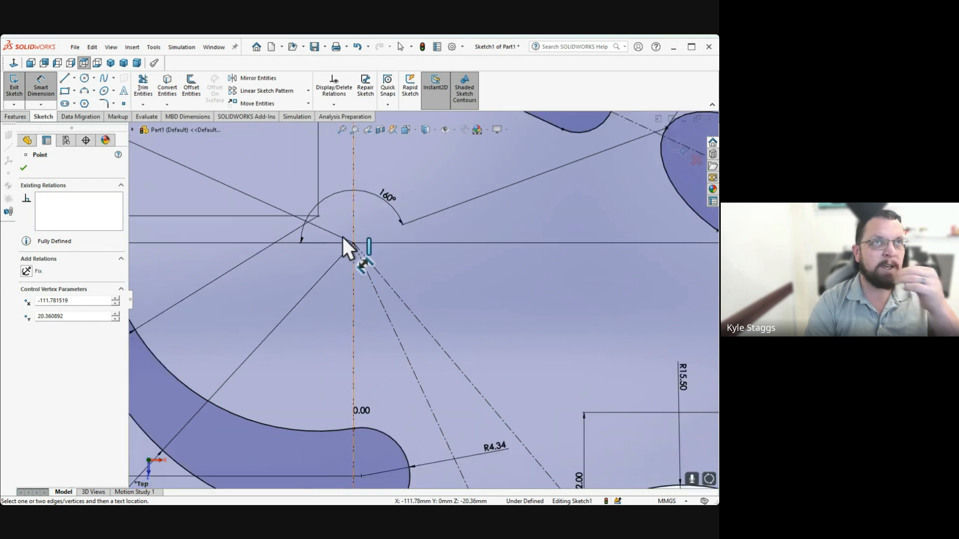
scroll(385, 260, up, 2)
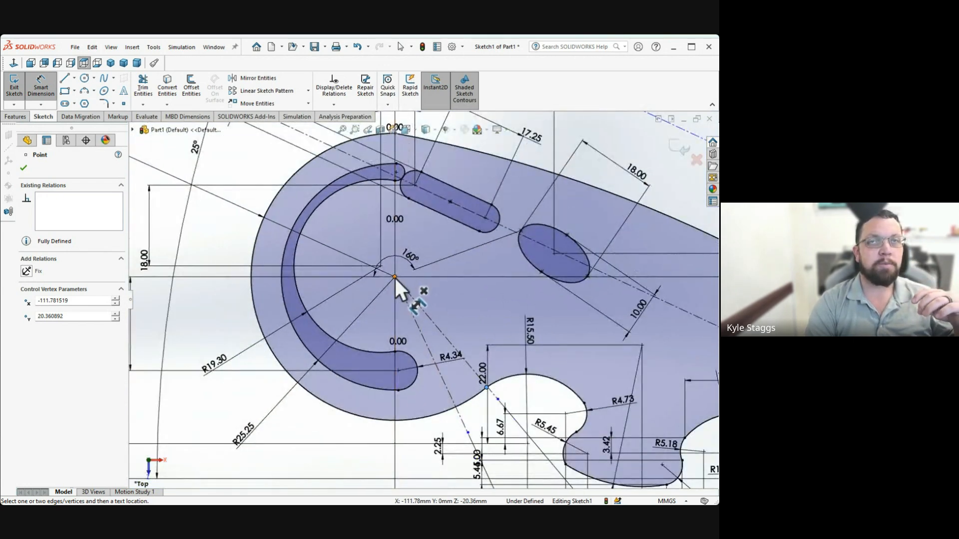
Examine the 45 mm vertical dimension and the overall profile, from the R32 arc's centre to the origin at the tip
scroll(394, 274, up, 2)
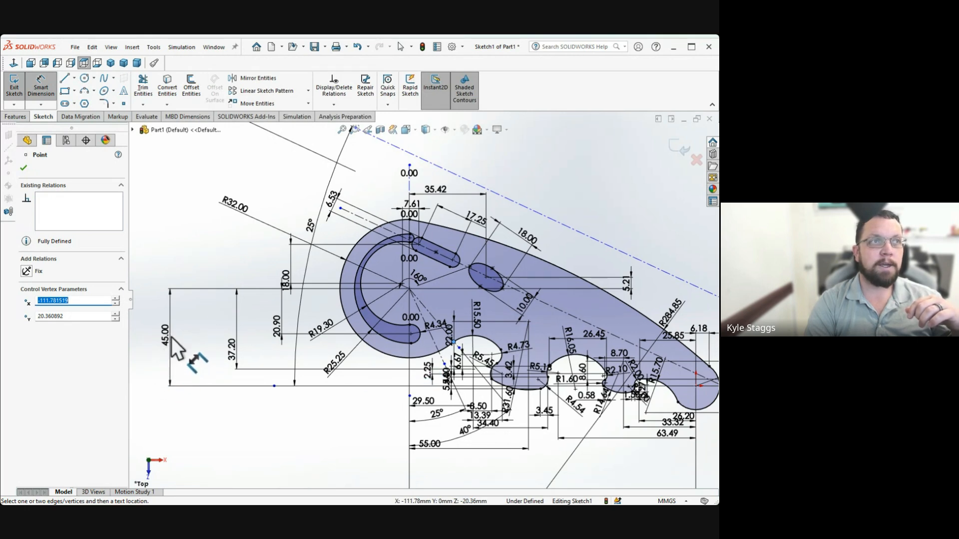
click(41, 86)
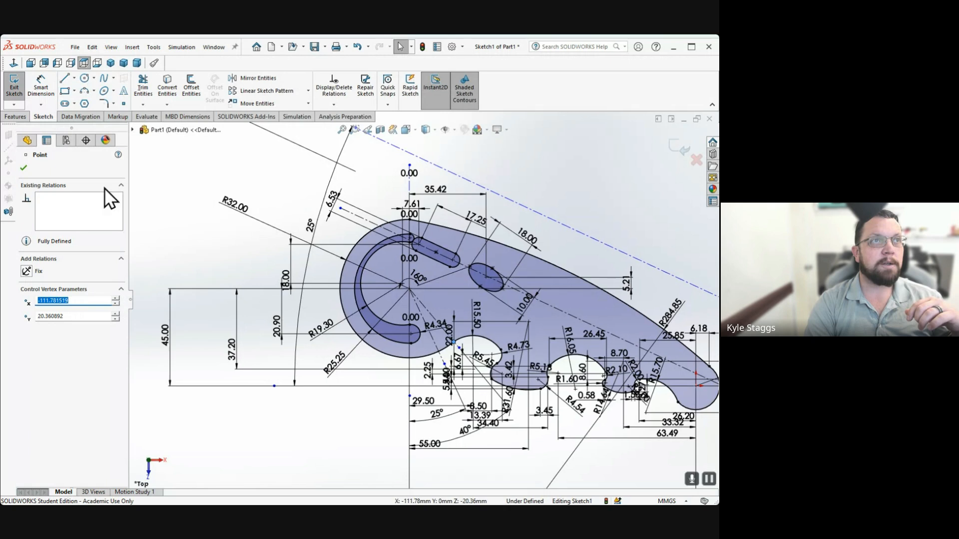
click(166, 334)
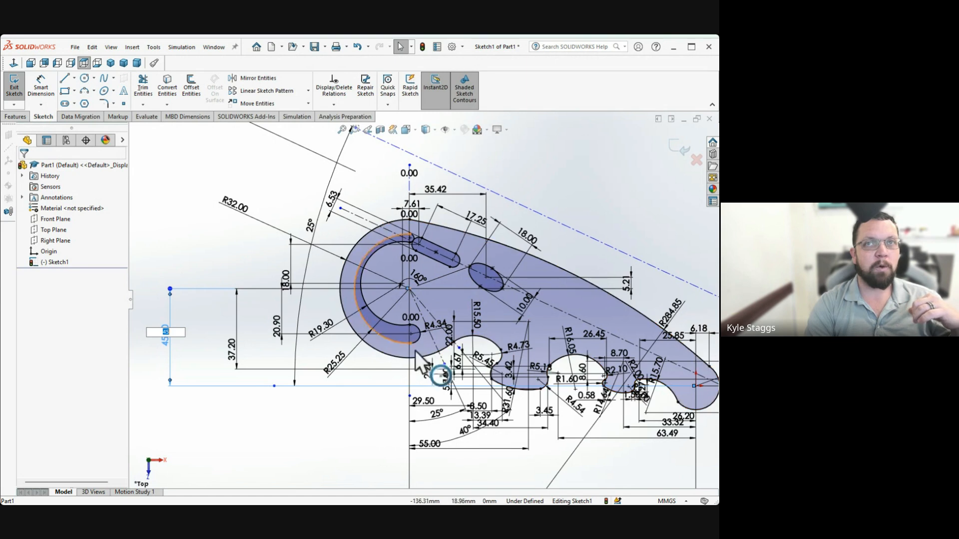
scroll(595, 327, down, 1)
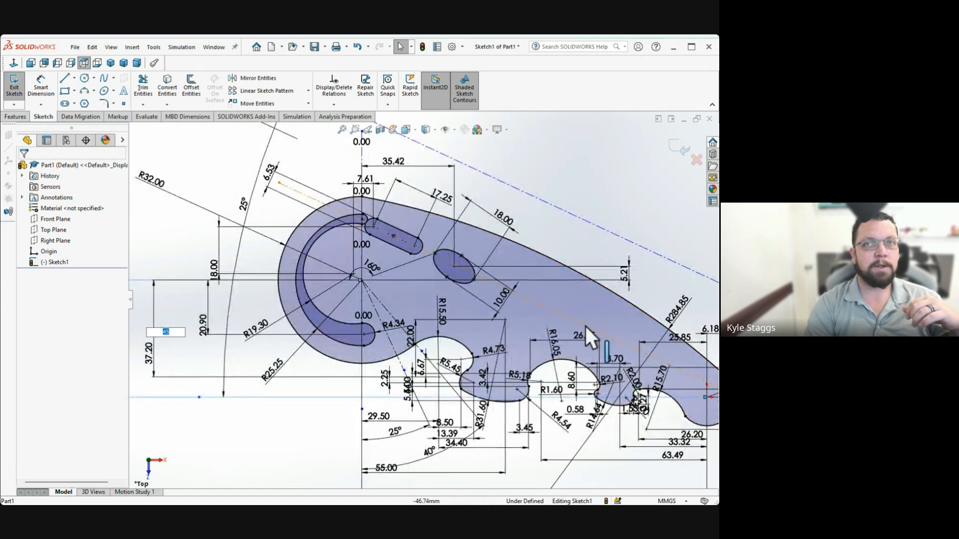
scroll(641, 328, up, 1)
scroll(650, 318, up, 1)
scroll(655, 314, down, 1)
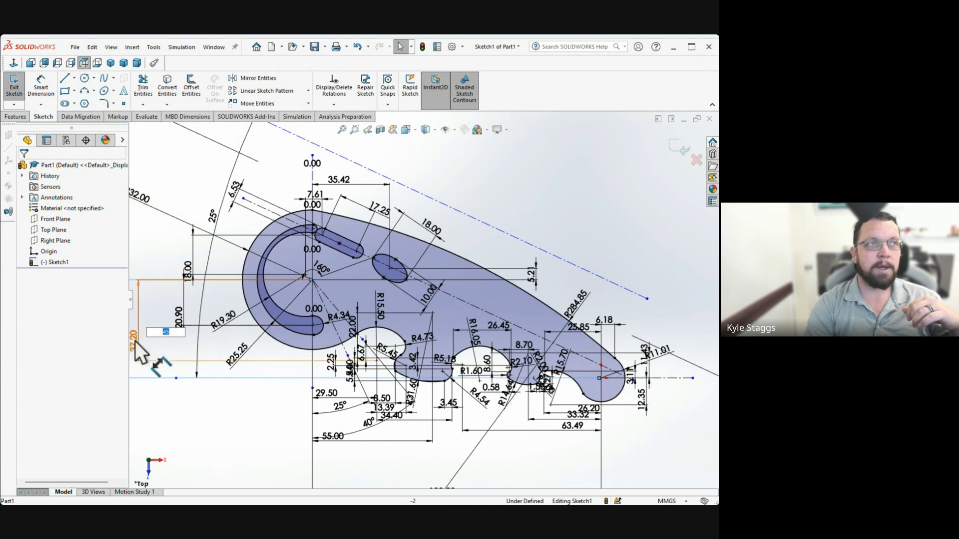
scroll(193, 349, up, 1)
scroll(170, 338, up, 3)
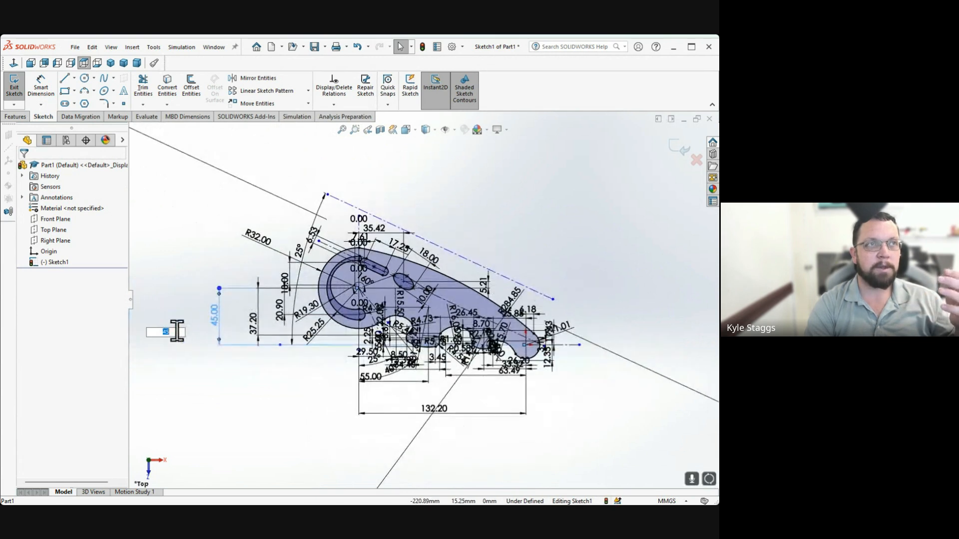
scroll(229, 325, down, 2)
scroll(564, 305, down, 2)
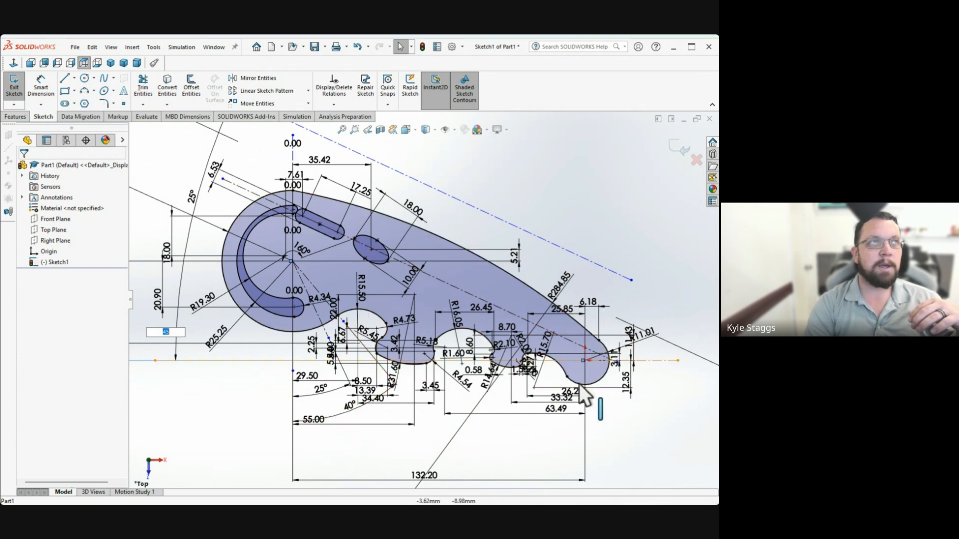
Sketch a construction centerline about 61 mm long from the origin at the profile's tip, angled down and away from the head
click(75, 78)
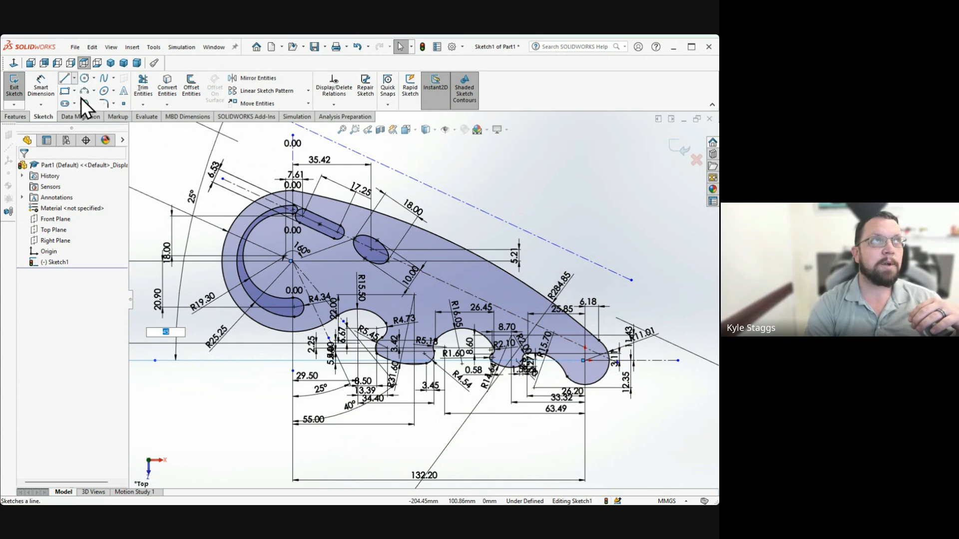
click(81, 98)
click(586, 360)
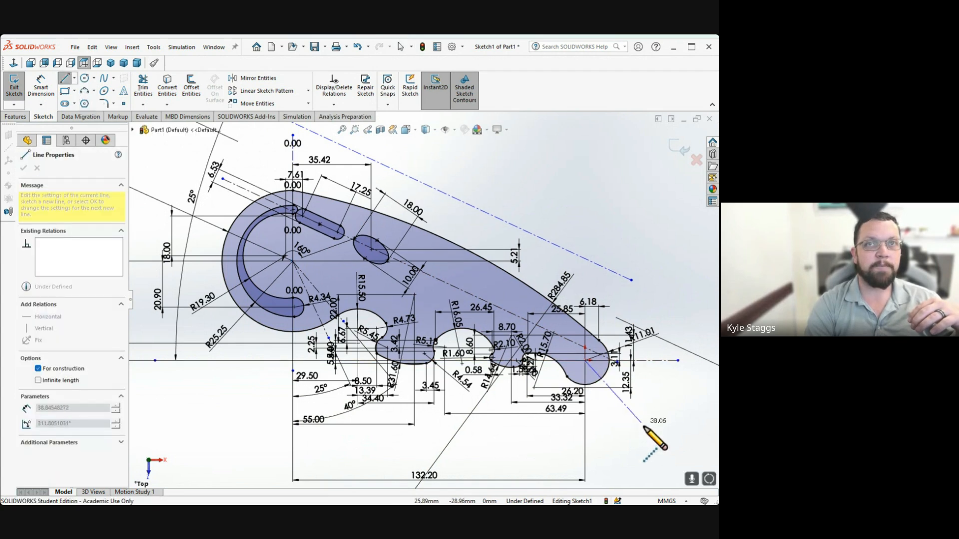
click(672, 462)
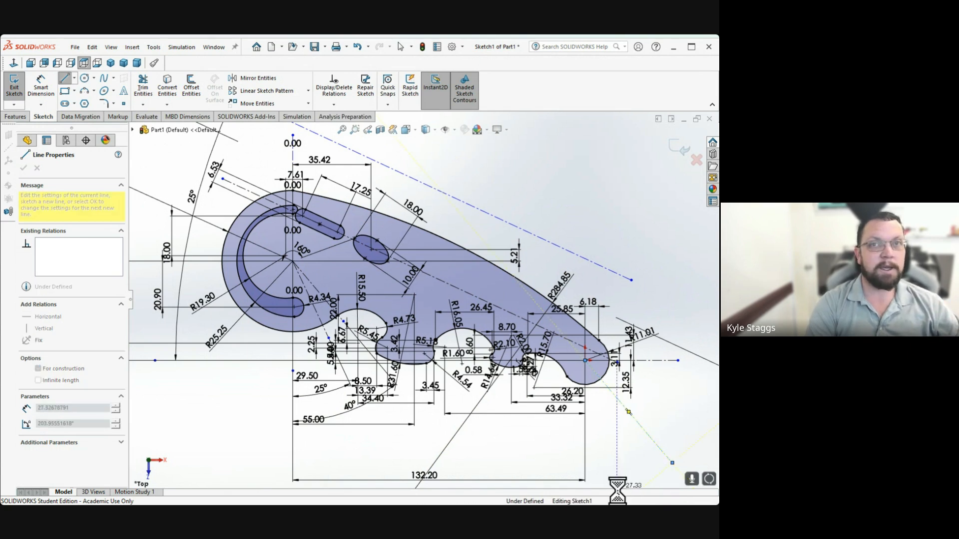
key(Escape)
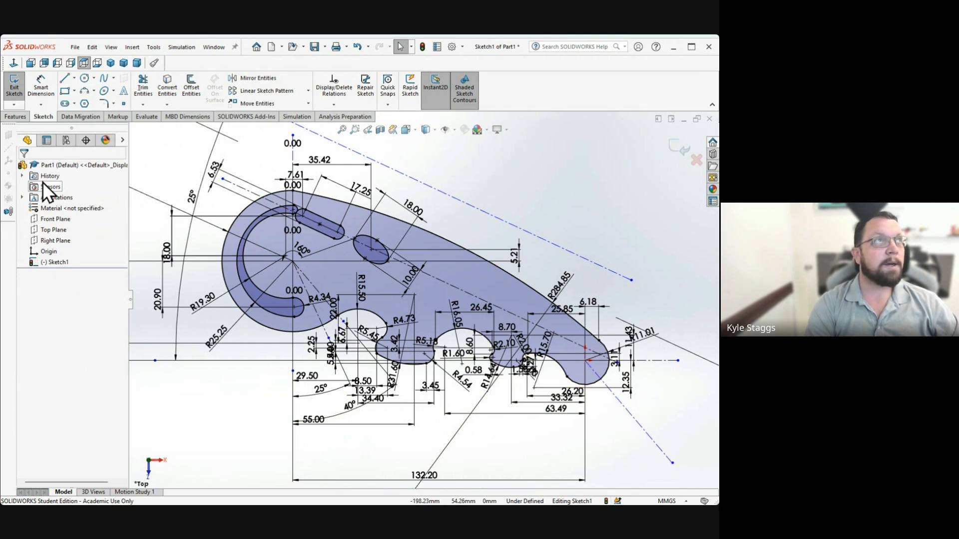
Dimension the angle between the vertical centerline and the new centerline at the tip, and set it to 40°
click(41, 89)
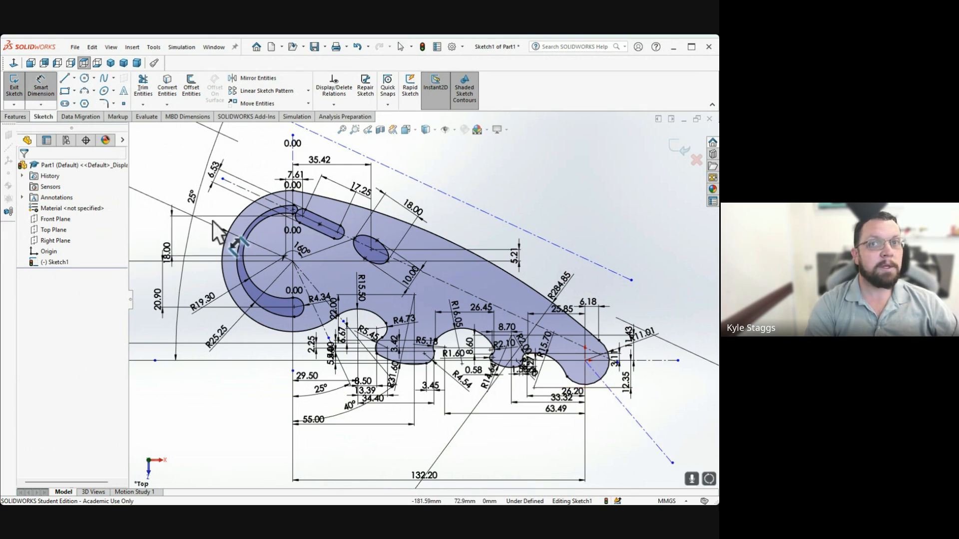
click(655, 442)
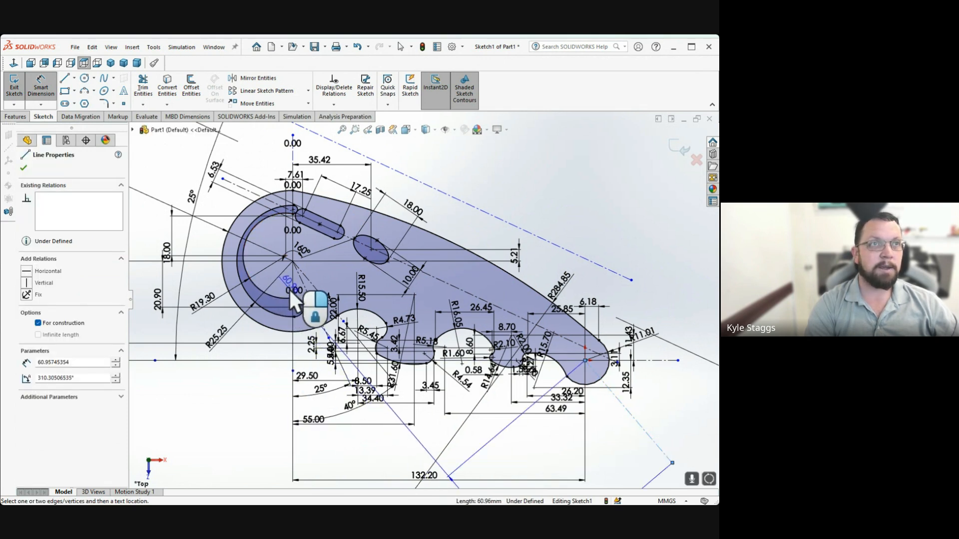
click(293, 374)
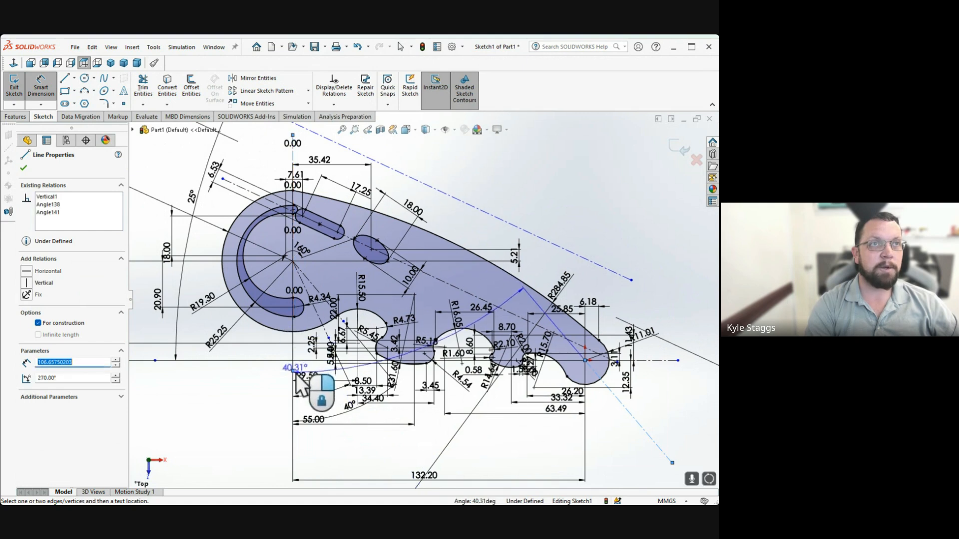
scroll(424, 298, up, 3)
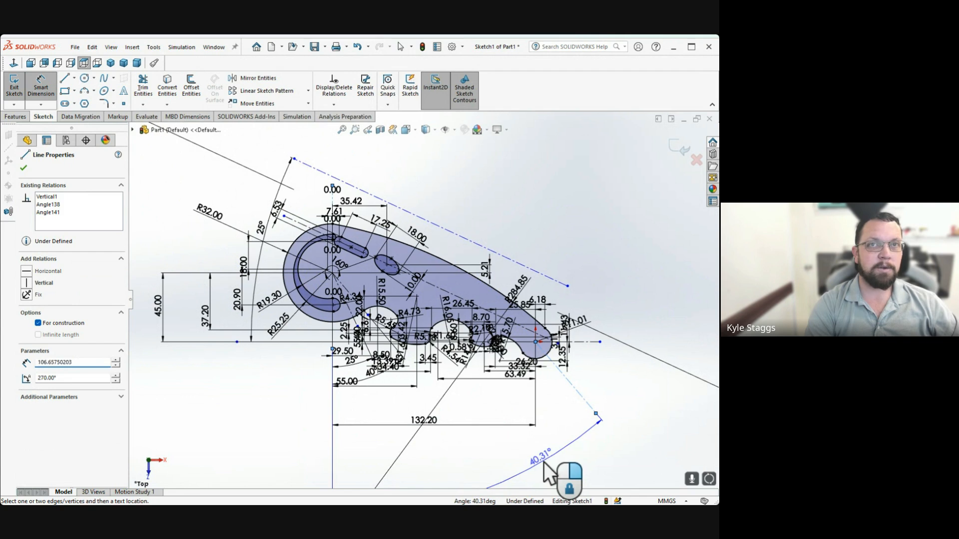
click(544, 462)
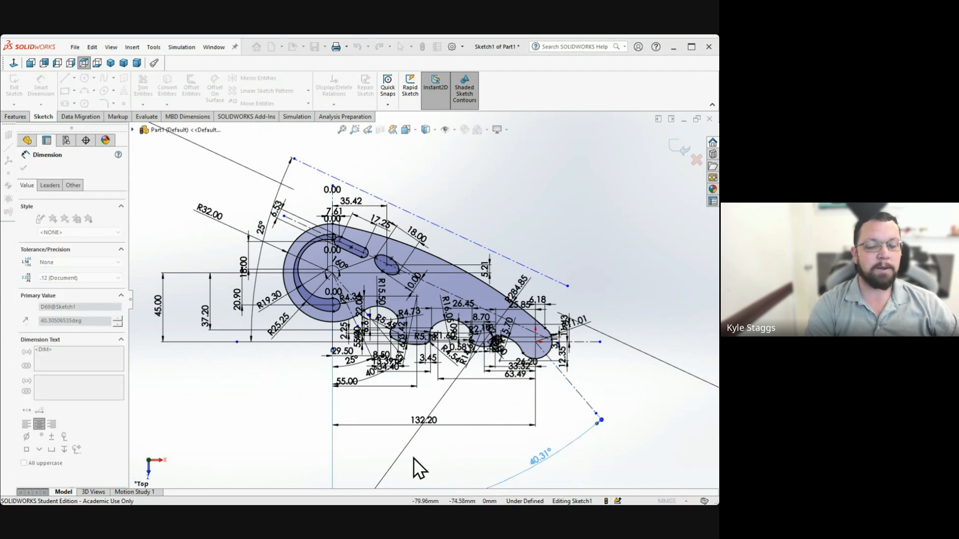
text(40)
key(Return)
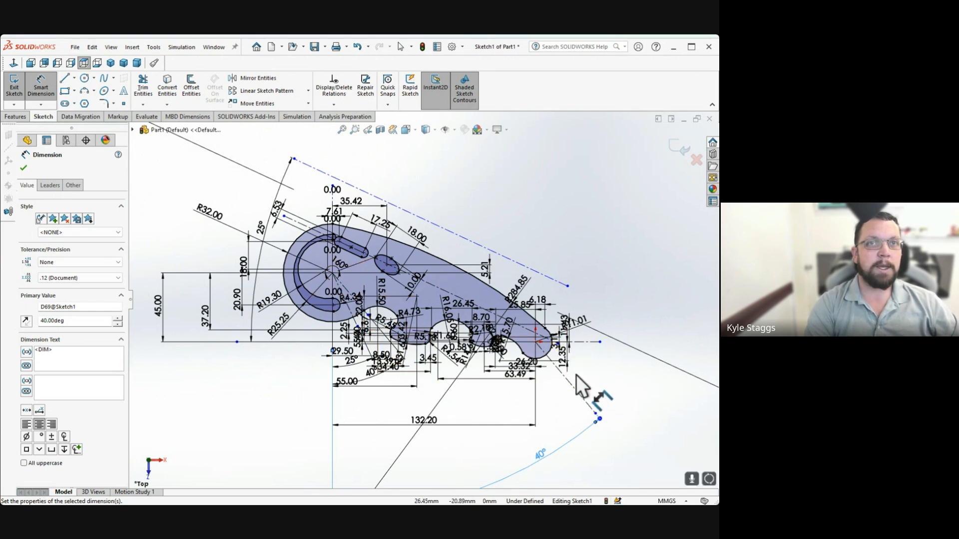
click(627, 413)
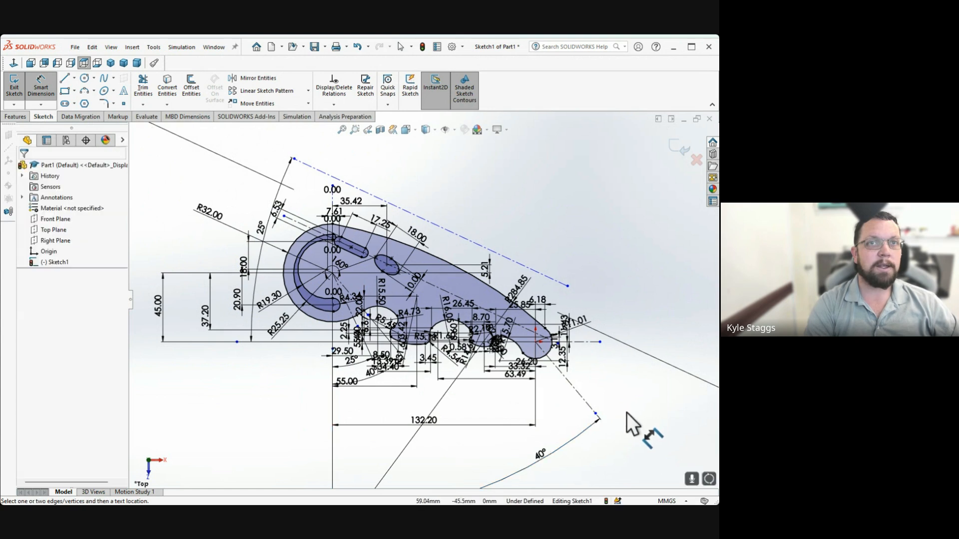
Sketch a construction centerline about 263 mm long running diagonally through the head, roughly parallel to the 40° line at the tip
click(82, 102)
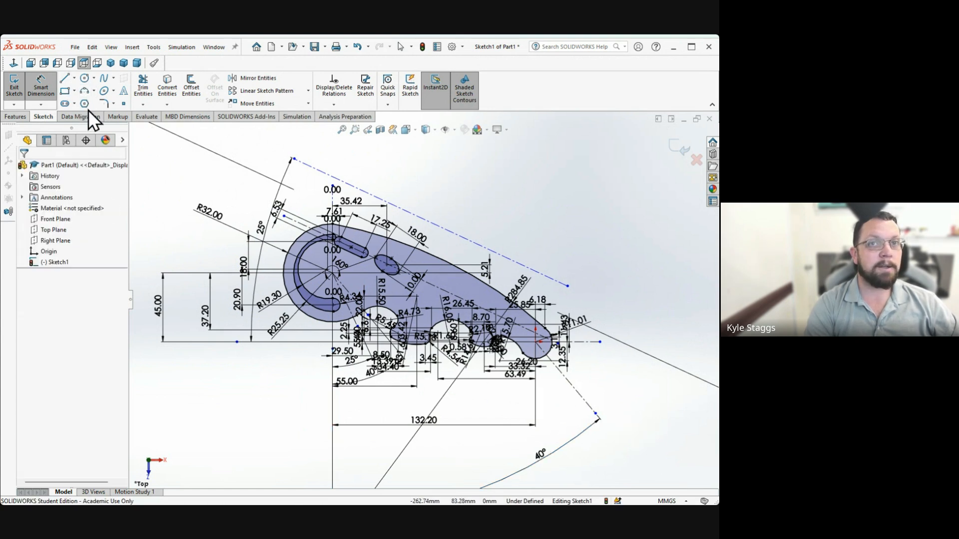
click(513, 483)
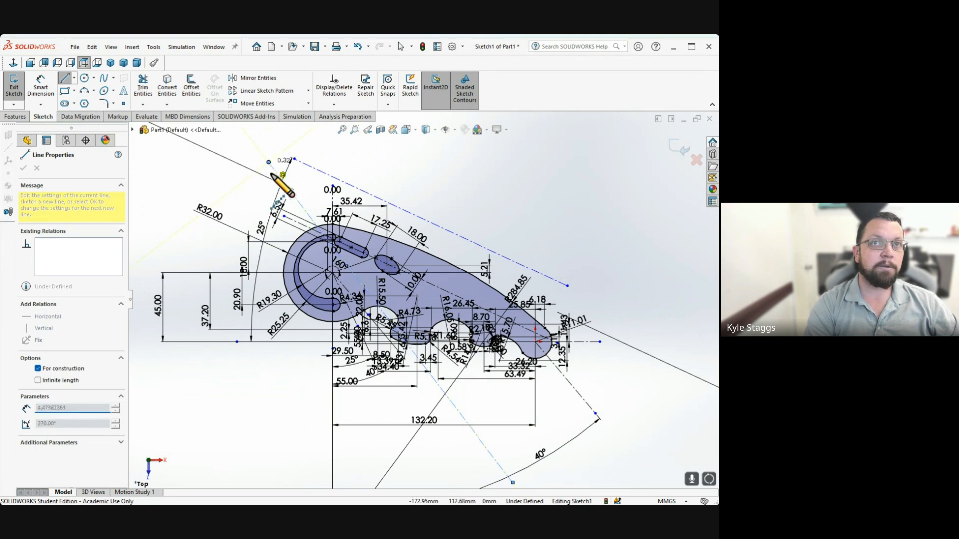
click(269, 162)
key(Escape)
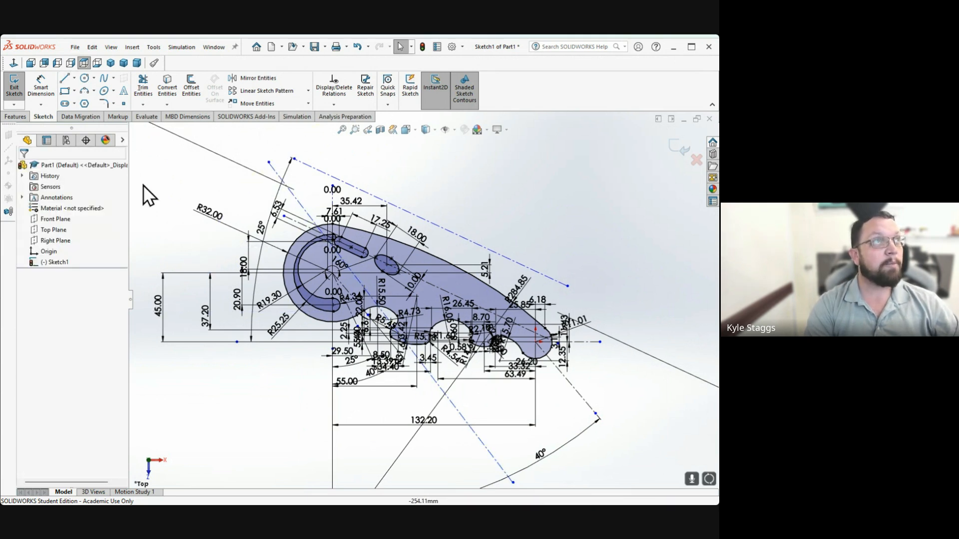
click(43, 89)
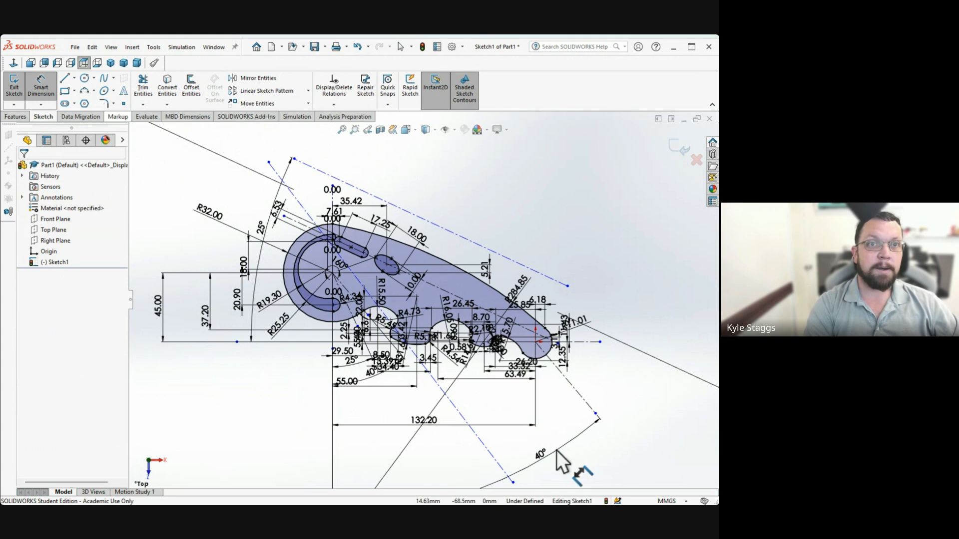
click(506, 474)
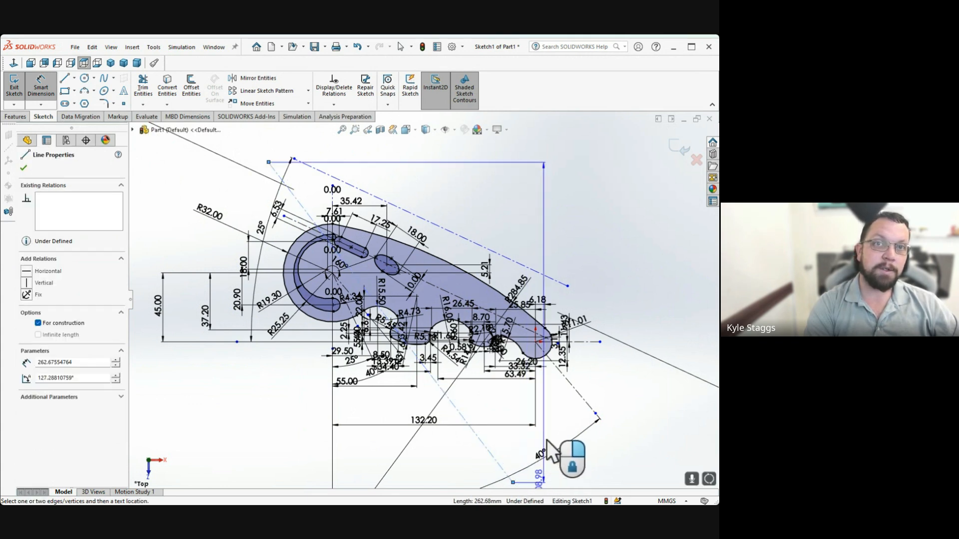
click(583, 396)
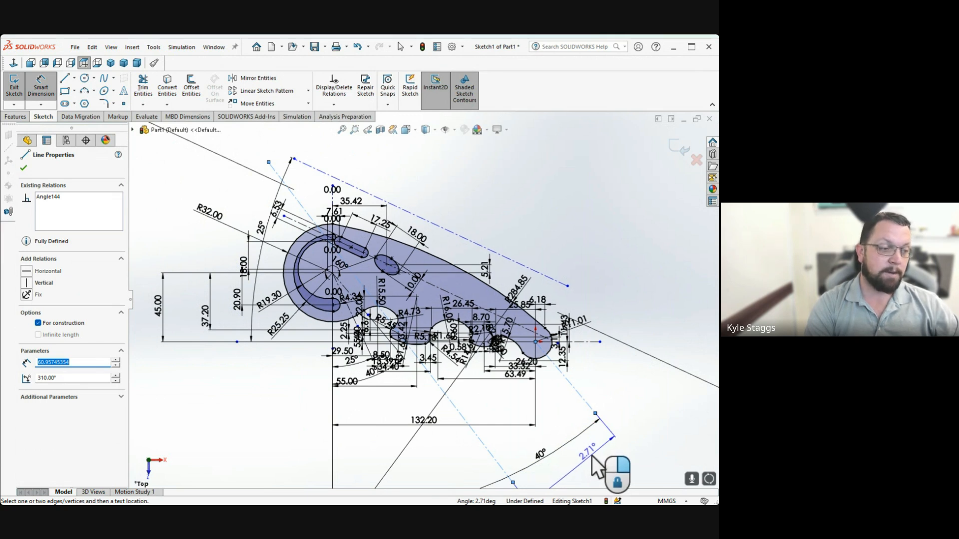
key(Escape)
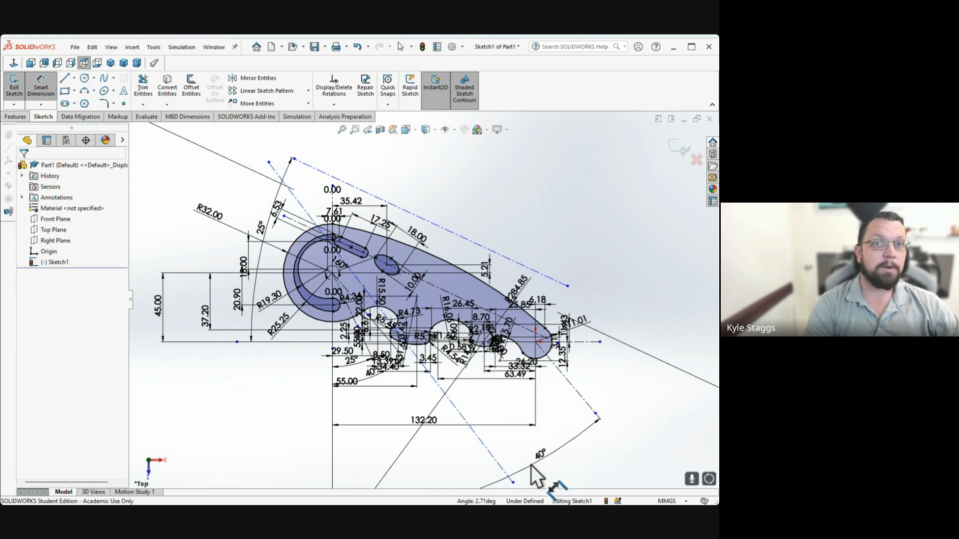
Dimension the aligned distance between the lower endpoints of the long diagonal centerline and the tip's 40° centerline, and set it to 70 mm
click(514, 484)
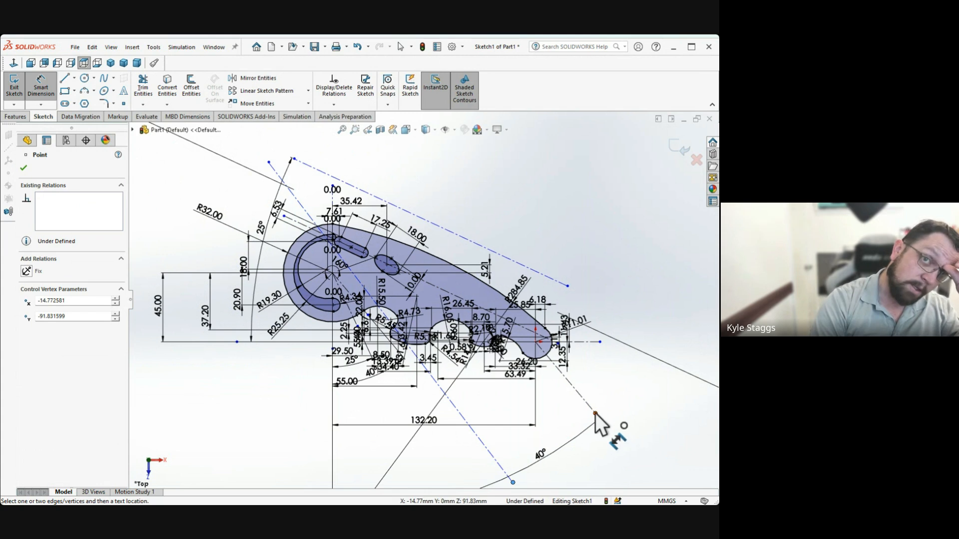
click(596, 413)
scroll(603, 436, up, 2)
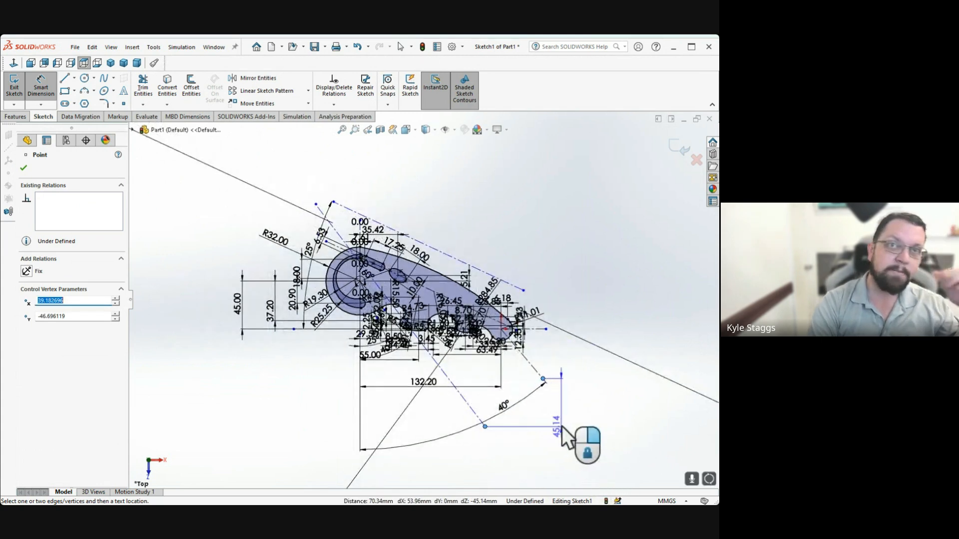
click(559, 445)
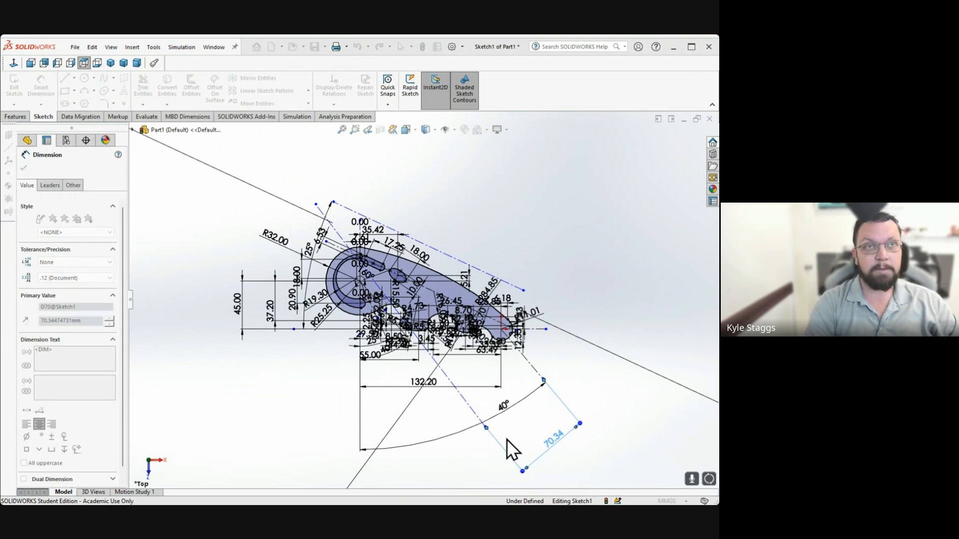
key(Return)
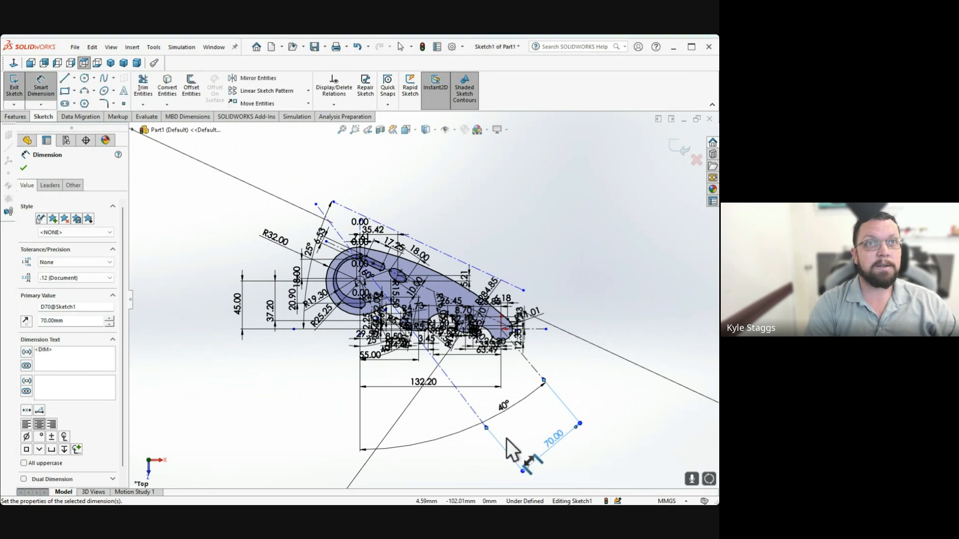
Dimension the angle between the long diagonal centerline and the tip's 40° centerline and set it to 0°
click(467, 400)
click(531, 365)
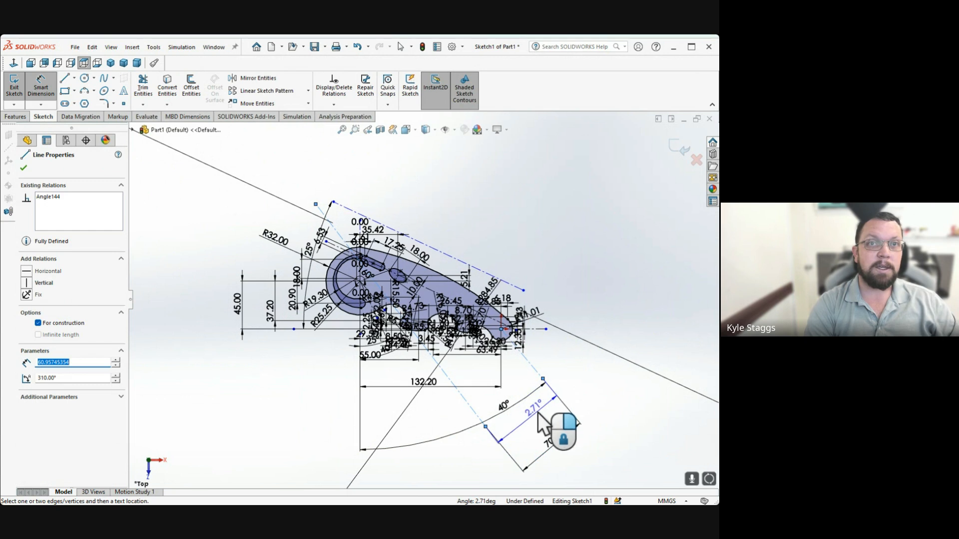
click(539, 411)
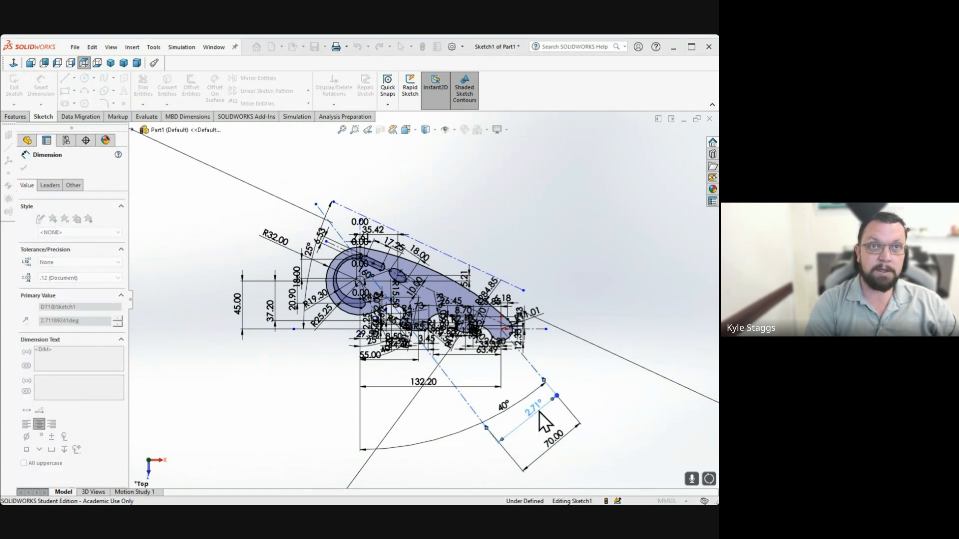
text(0)
key(Return)
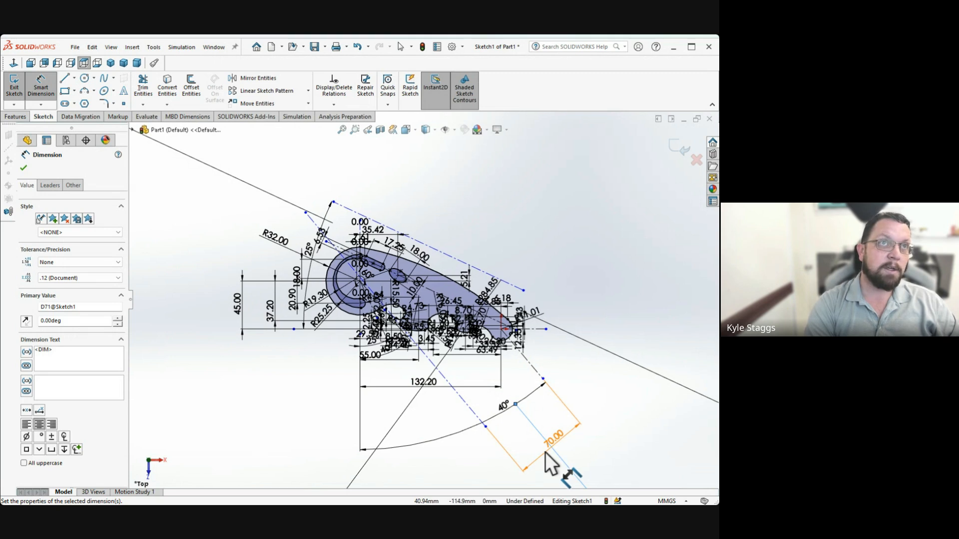
scroll(375, 276, down, 6)
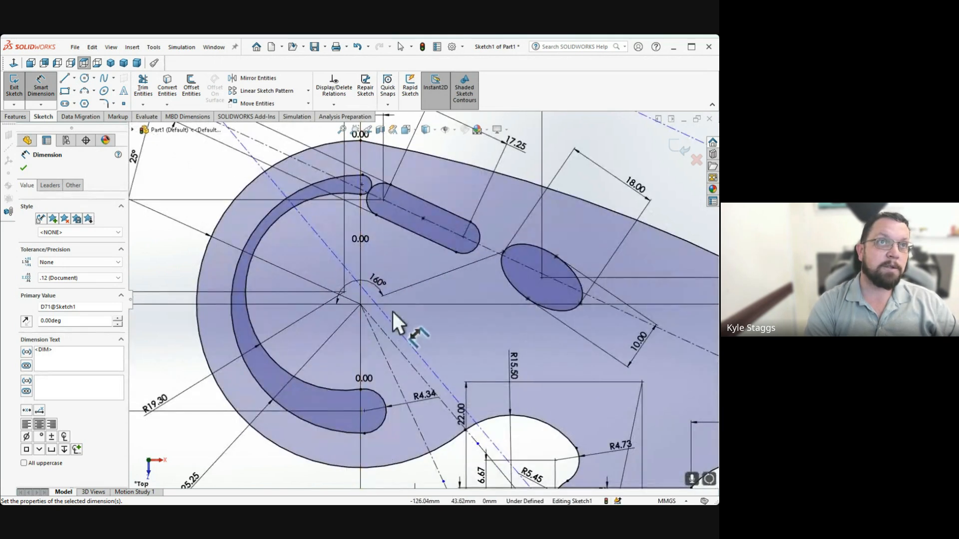
scroll(373, 303, up, 6)
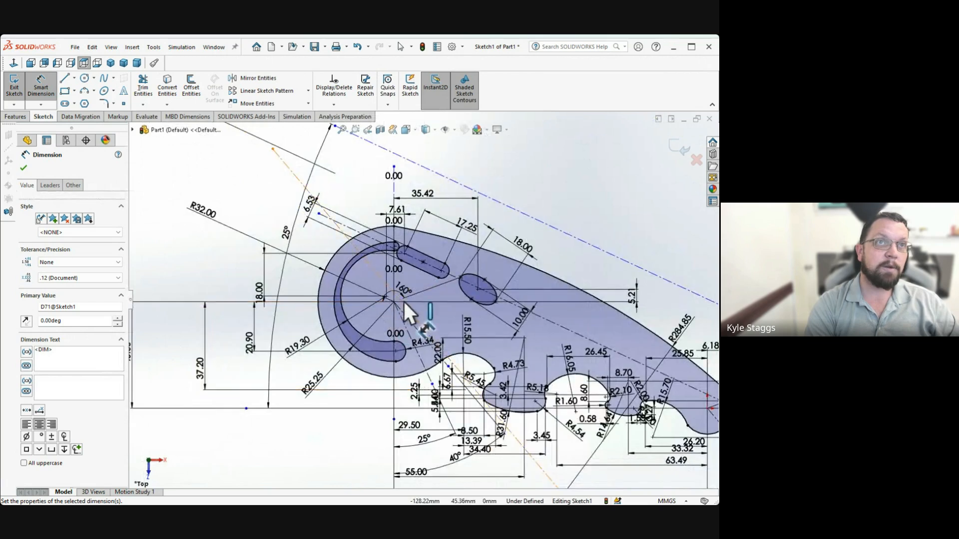
scroll(587, 444, up, 3)
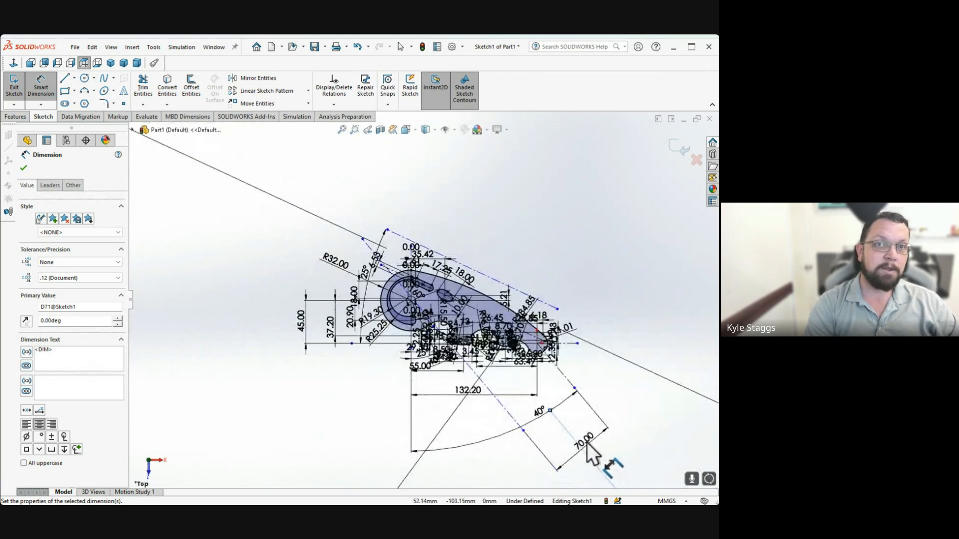
Set the aligned distance between the long diagonal centerline and the tip's 40° centerline to 72 mm
scroll(579, 445, down, 5)
click(549, 431)
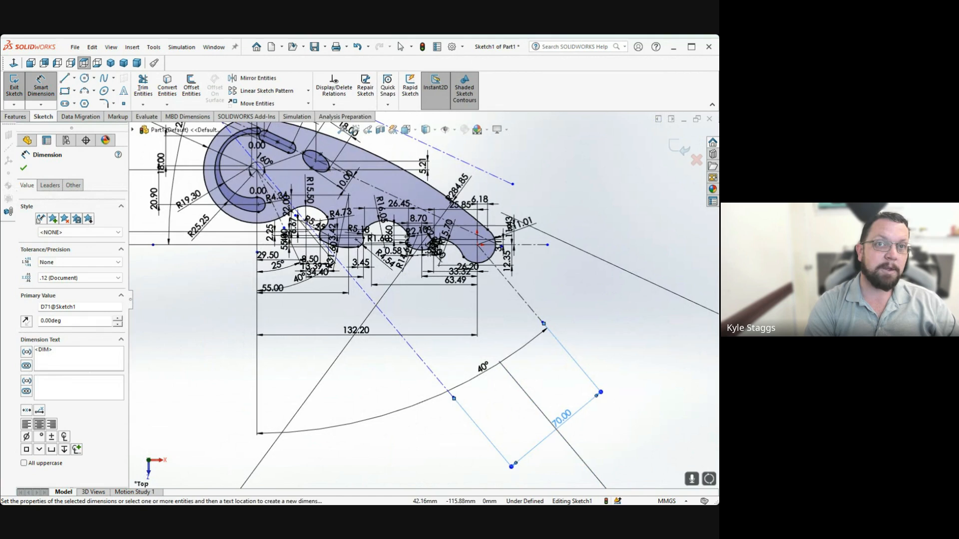
click(561, 418)
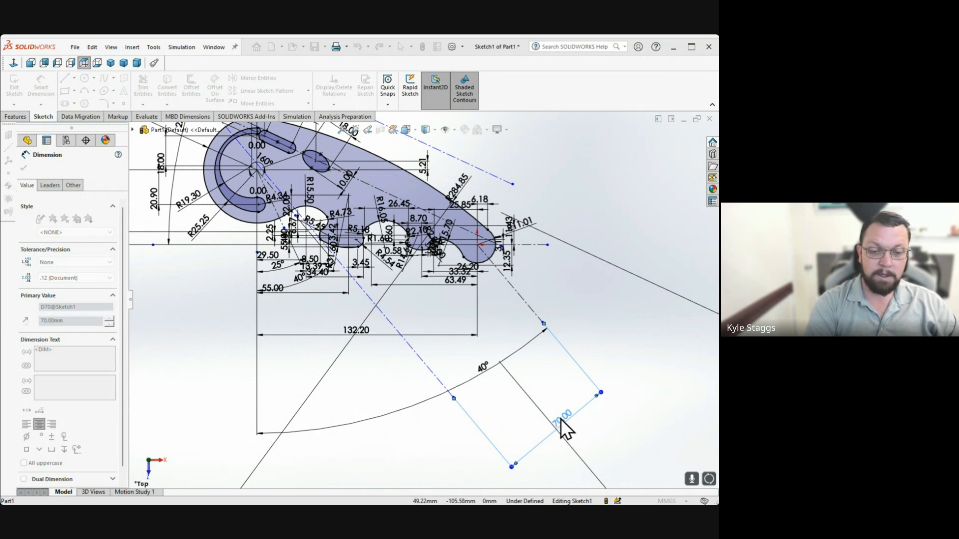
text(72)
key(Return)
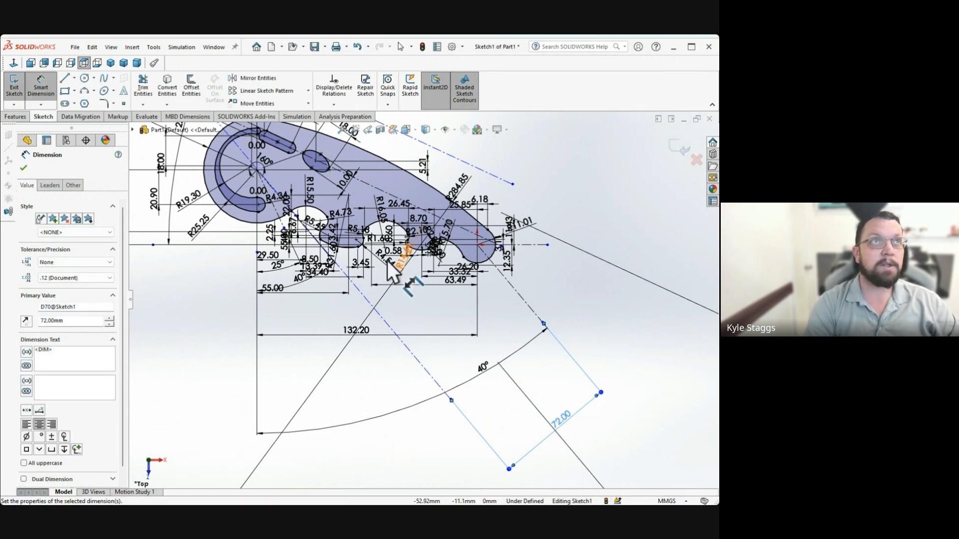
Check the long diagonal centerline against the R32 arc's centre and set its aligned distance from the tip's 40° centerline to 72.25 mm
scroll(271, 178, down, 4)
scroll(270, 179, down, 5)
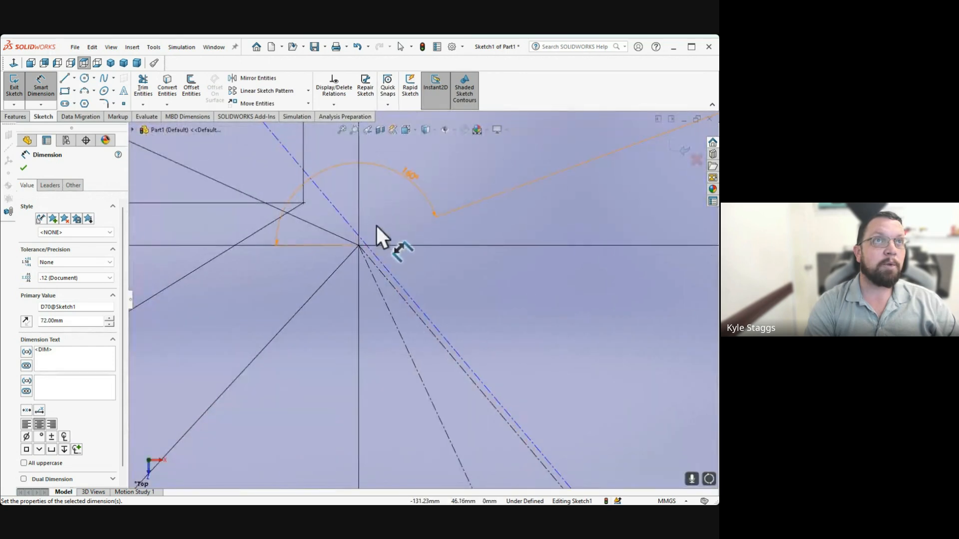
scroll(393, 272, up, 8)
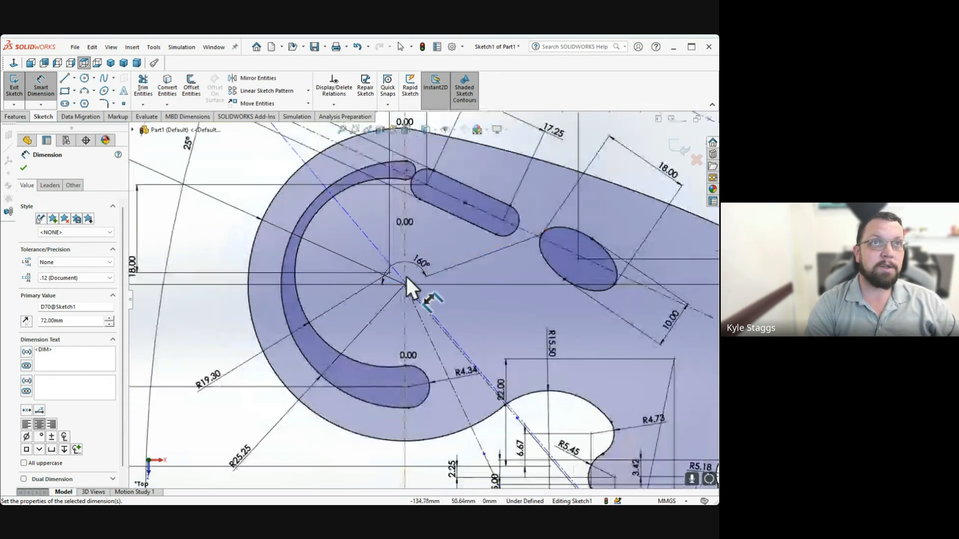
scroll(561, 416, up, 5)
scroll(500, 389, down, 3)
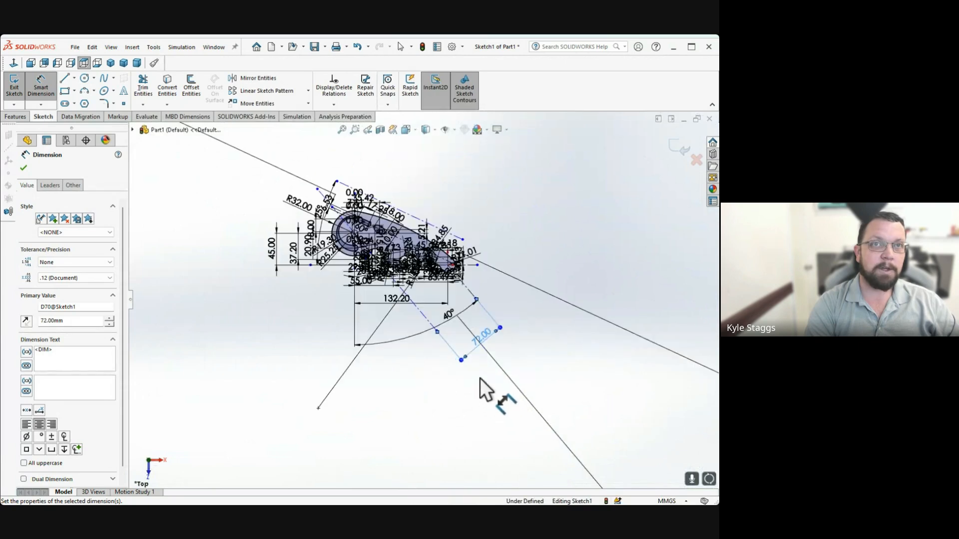
scroll(450, 344, down, 1)
scroll(452, 330, down, 1)
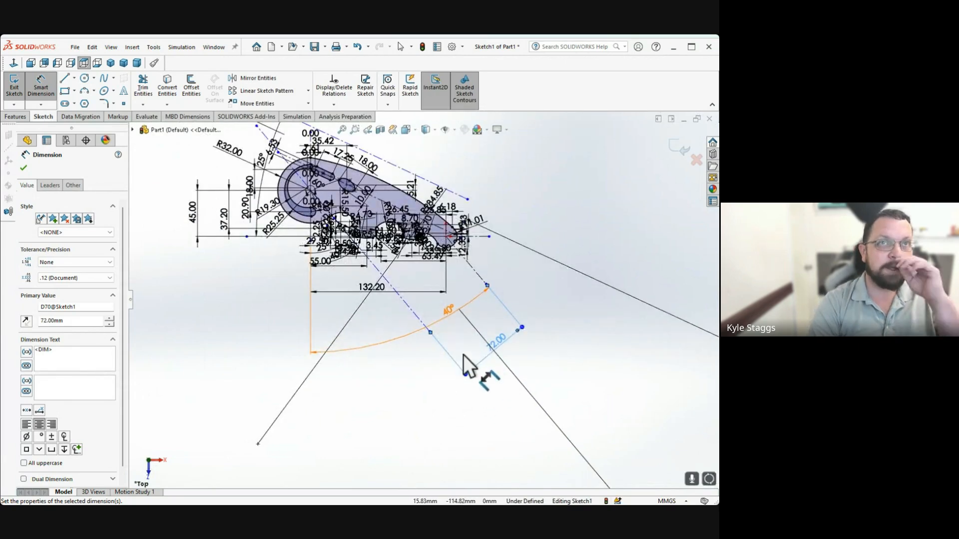
key(Escape)
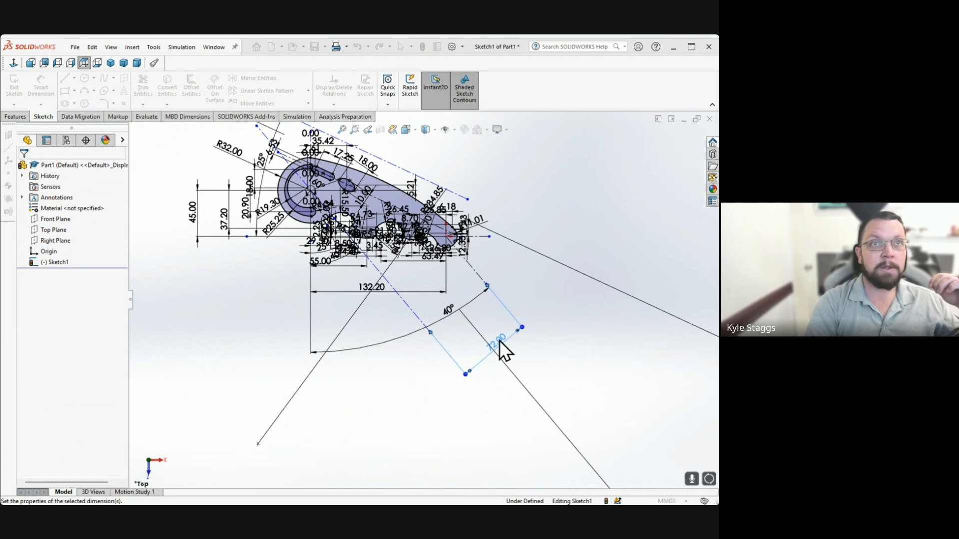
click(499, 340)
Examine how closely the long diagonal centerline passes the R32 arc's centre, and inspect the dimensions along the profile's lower notches
scroll(290, 187, down, 5)
scroll(352, 209, down, 8)
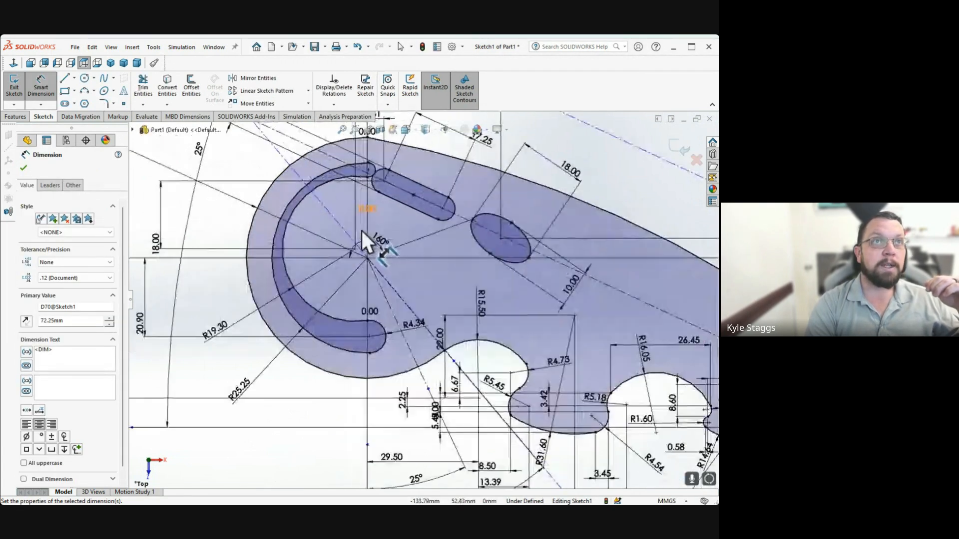
scroll(383, 301, down, 5)
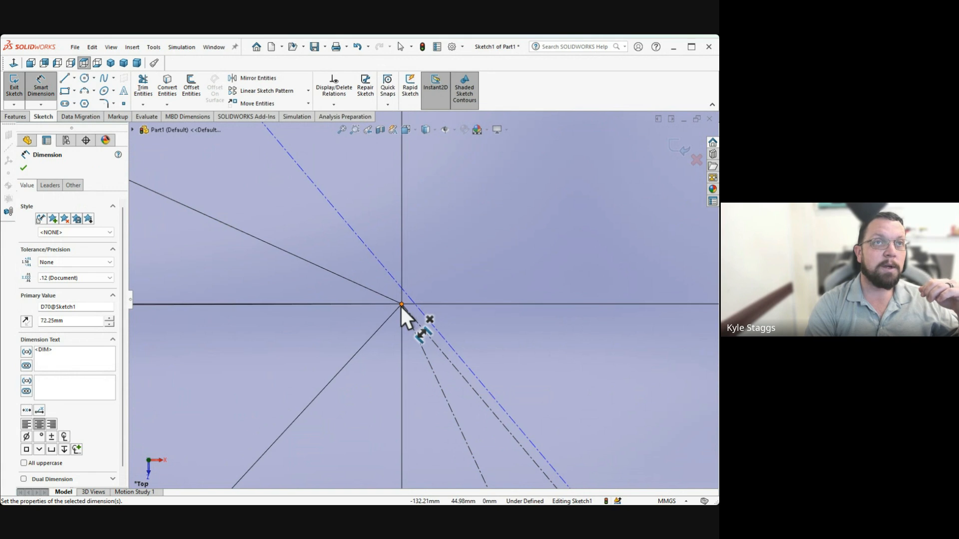
scroll(400, 305, up, 4)
scroll(421, 331, up, 5)
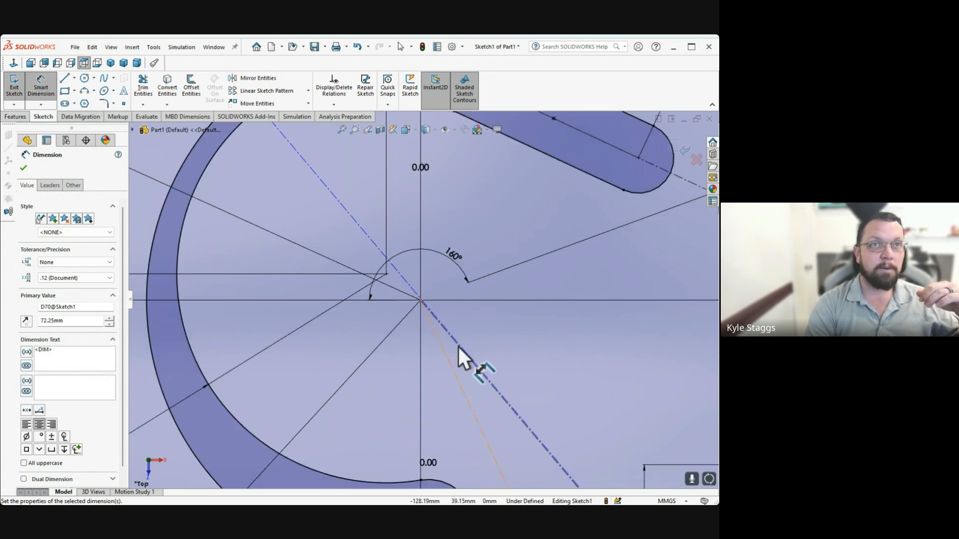
scroll(503, 350, up, 6)
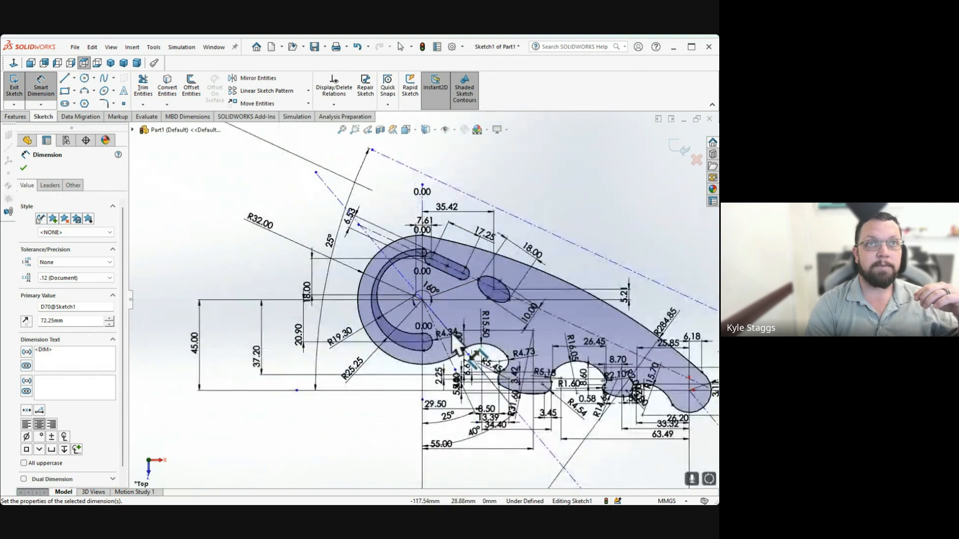
scroll(574, 414, down, 2)
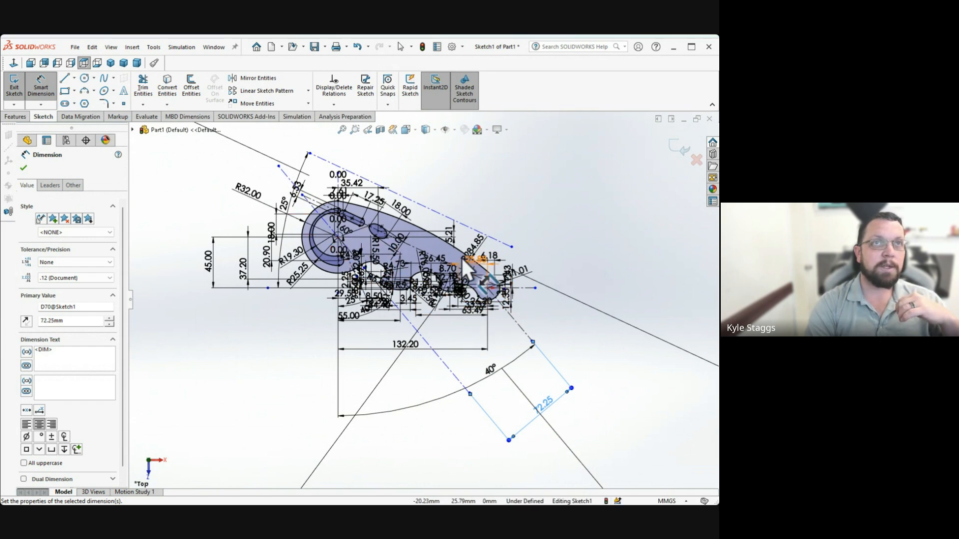
scroll(424, 274, down, 5)
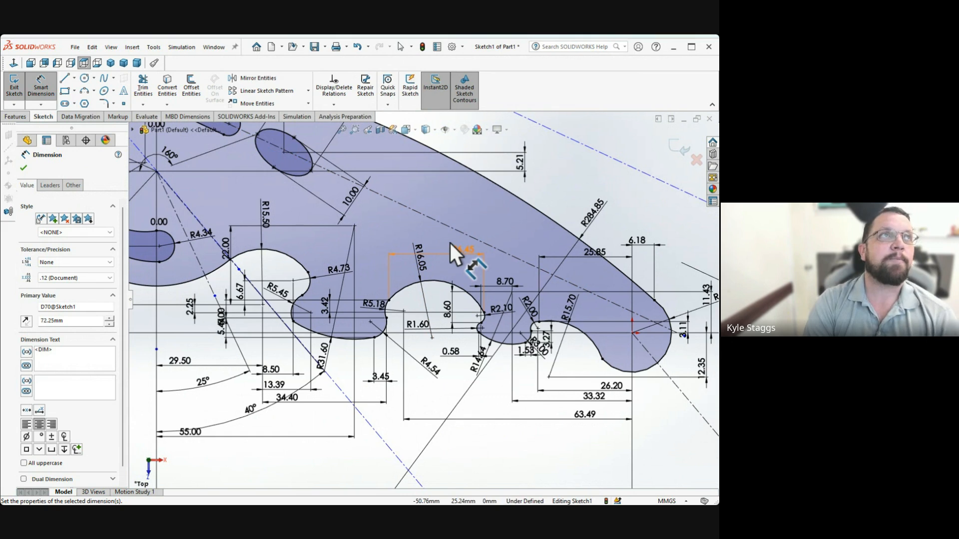
scroll(517, 357, up, 3)
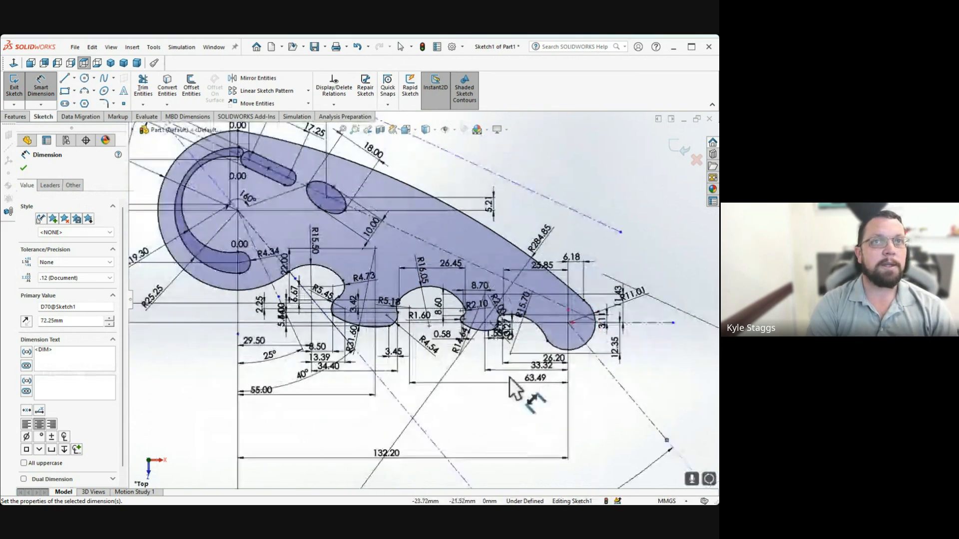
scroll(509, 377, up, 2)
scroll(517, 190, down, 2)
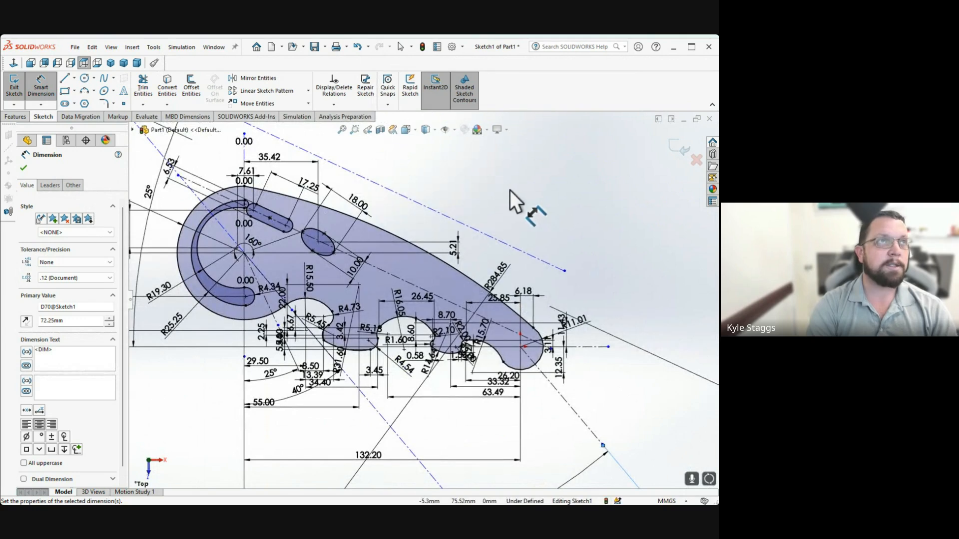